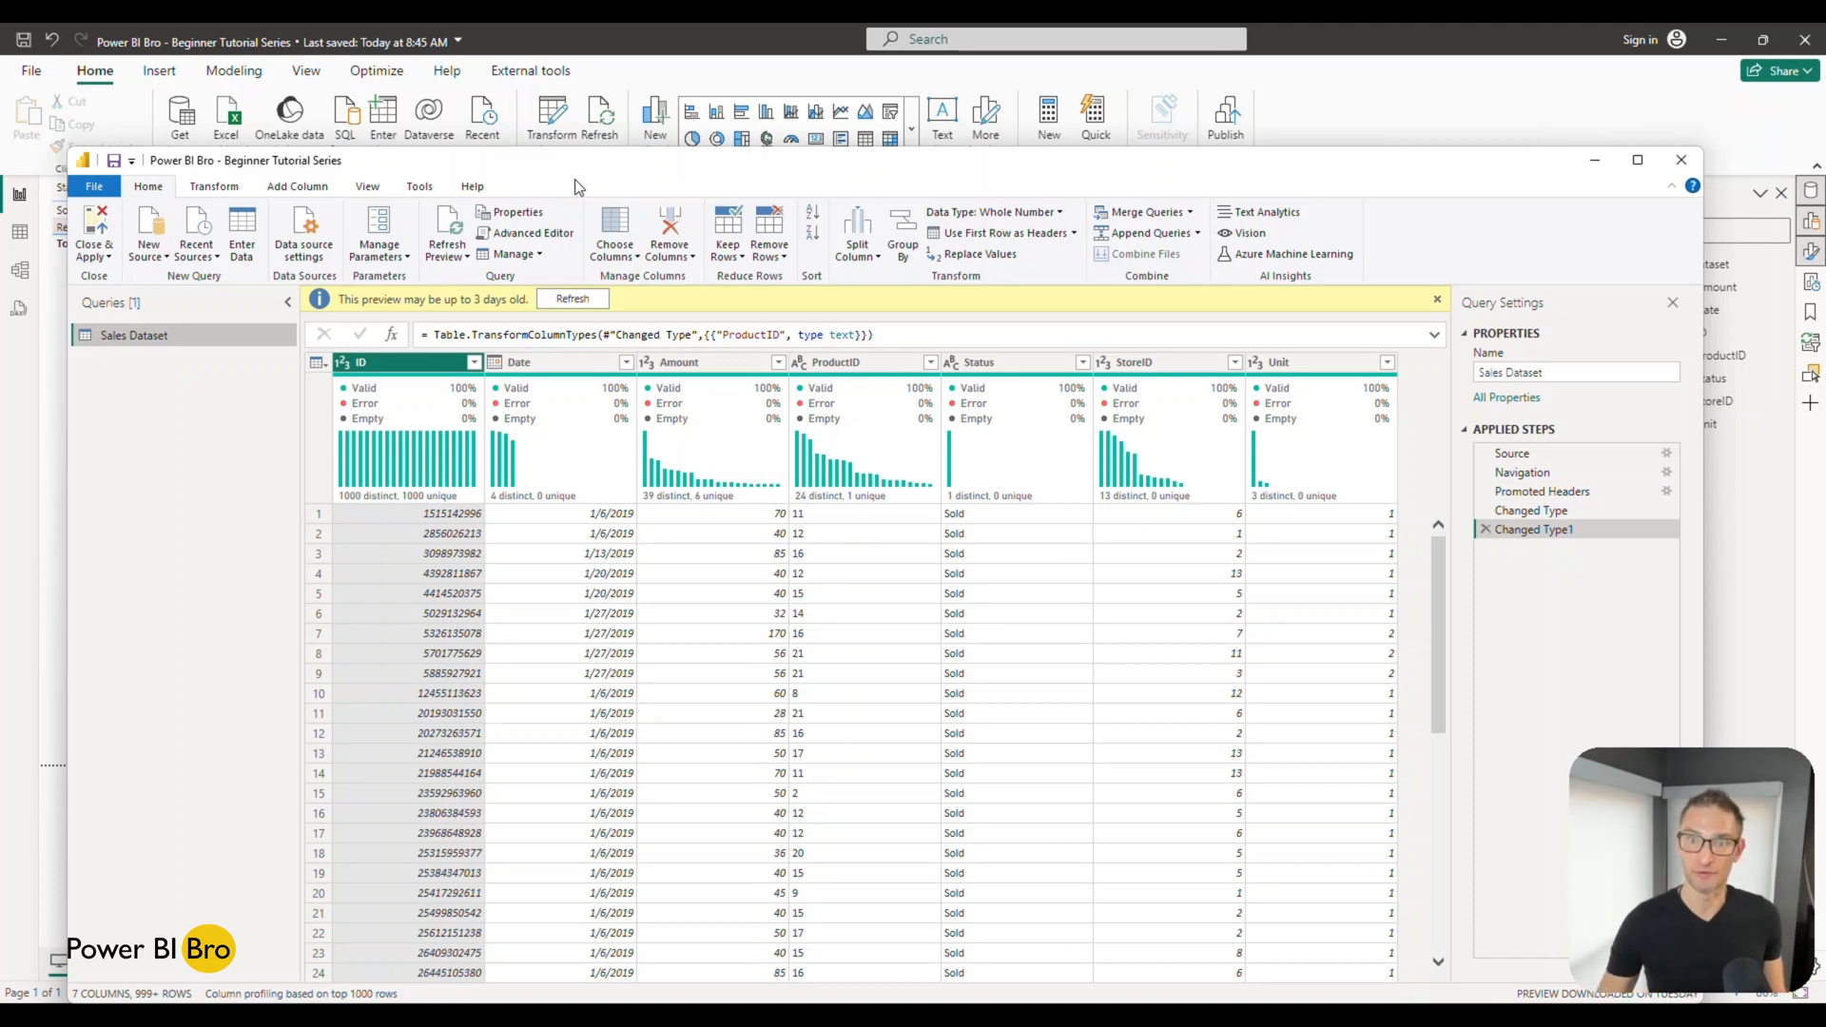
Return to the report, reopen the Power Query Editor through Transform data and maximize its window.
mouse_move(1625, 169)
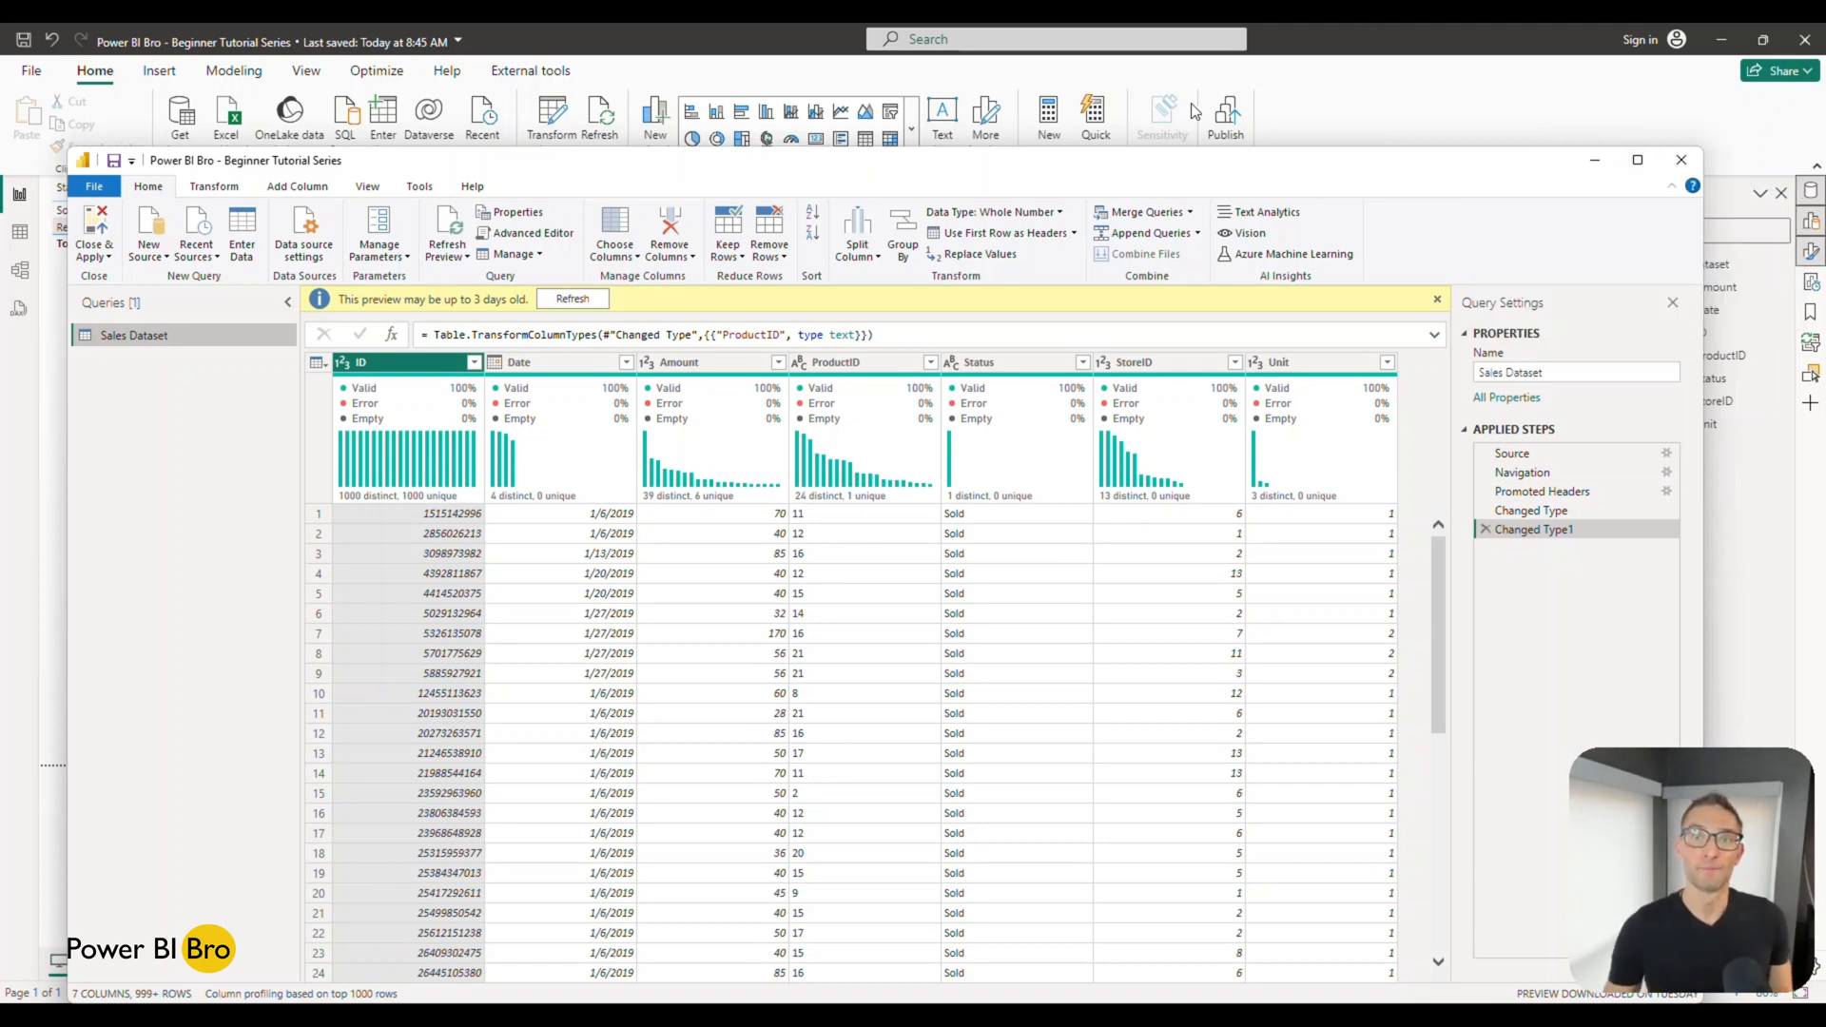
left_click(1395, 124)
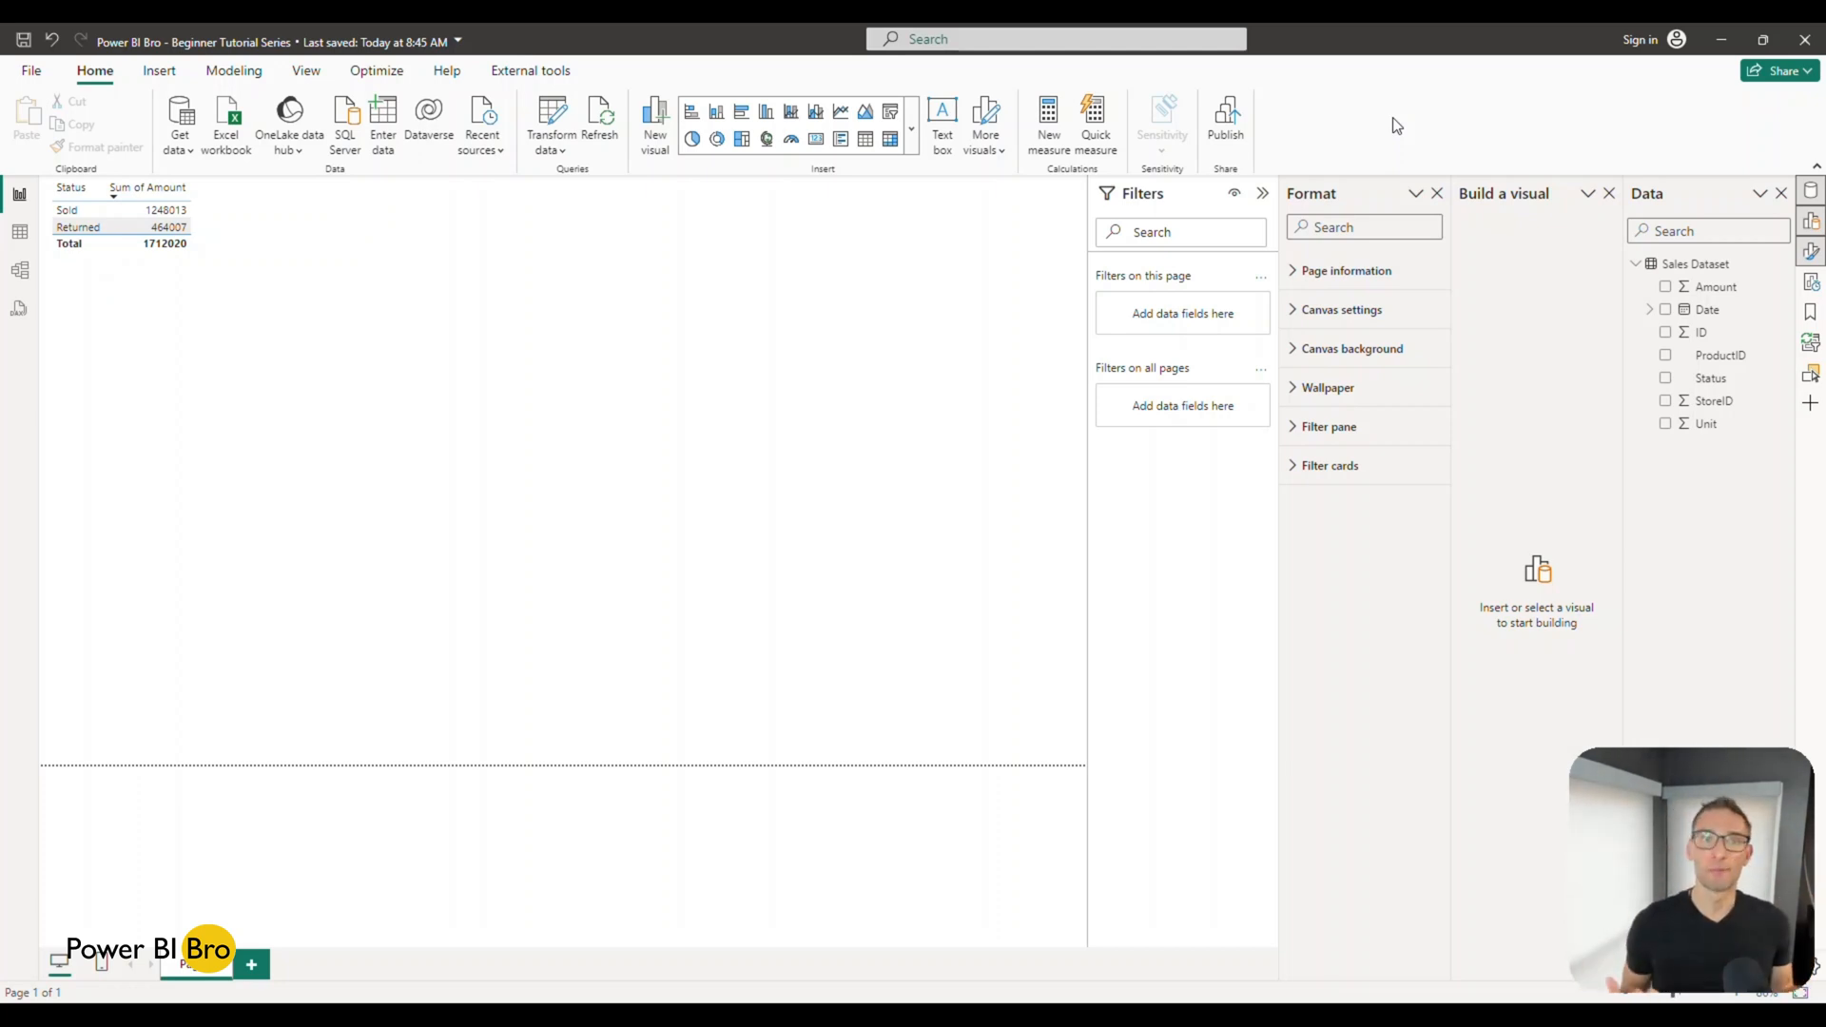
left_click(549, 152)
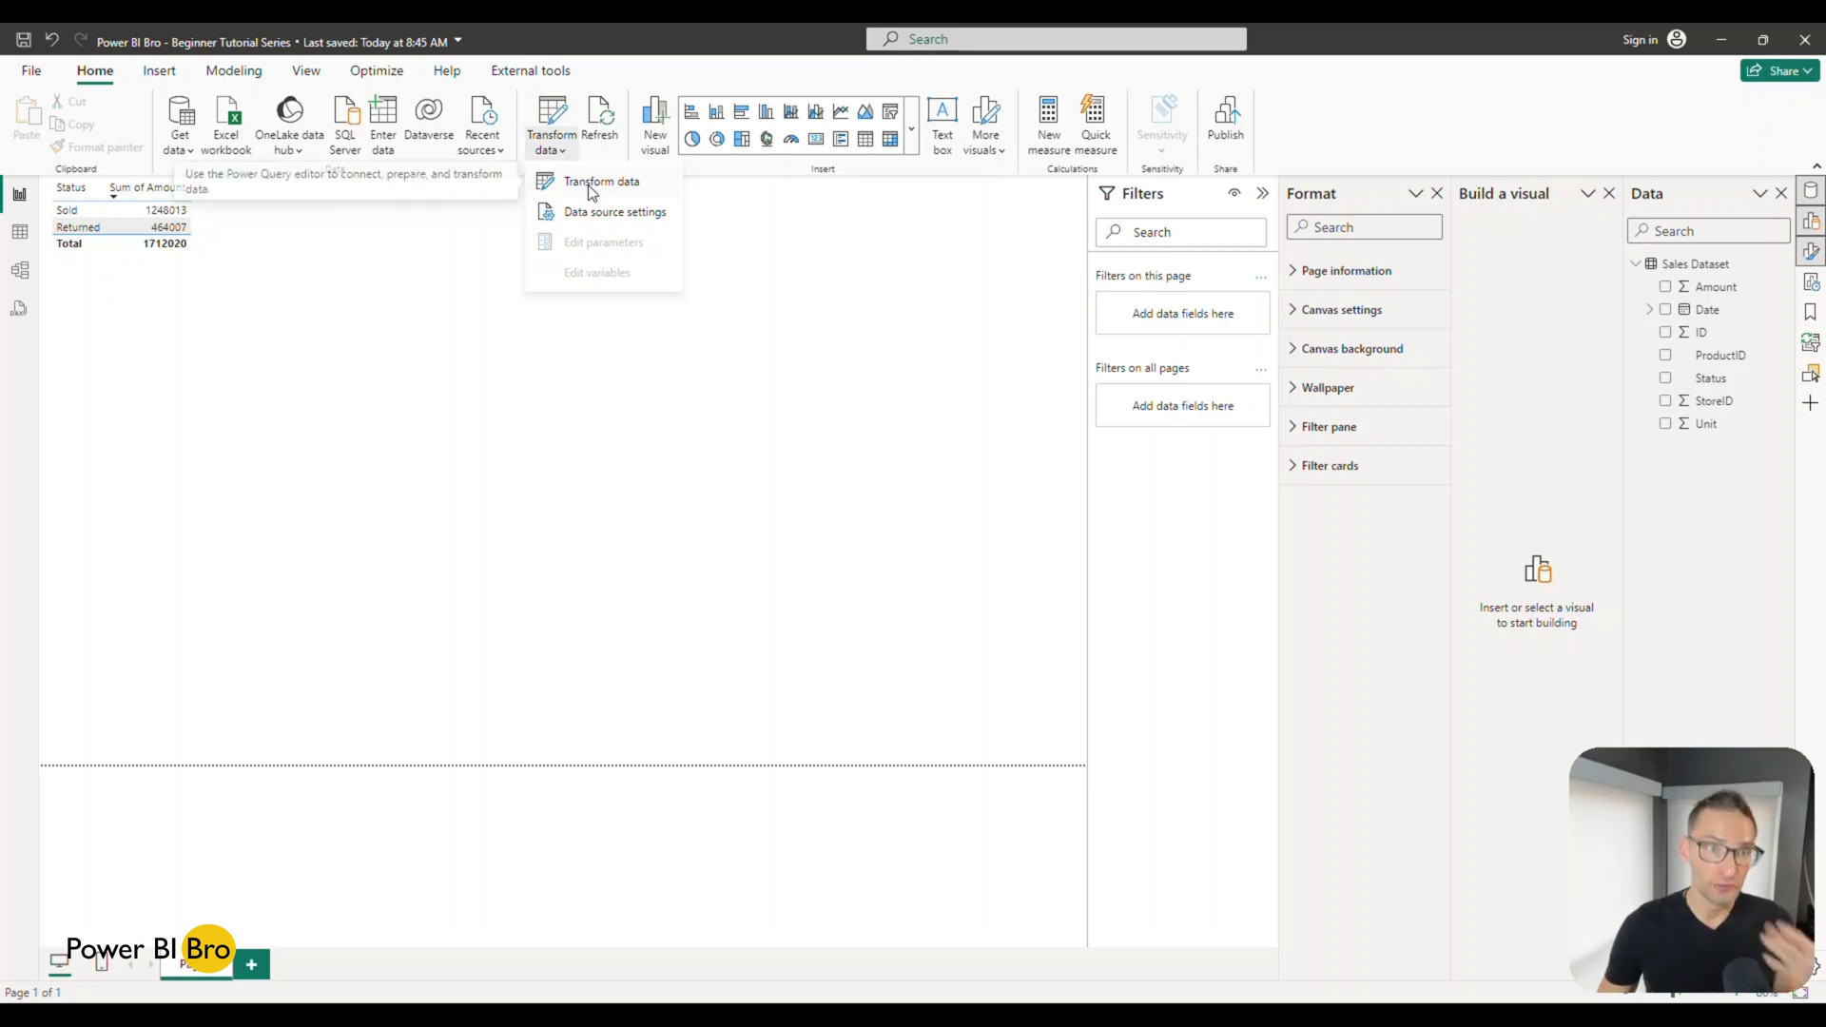
left_click(188, 153)
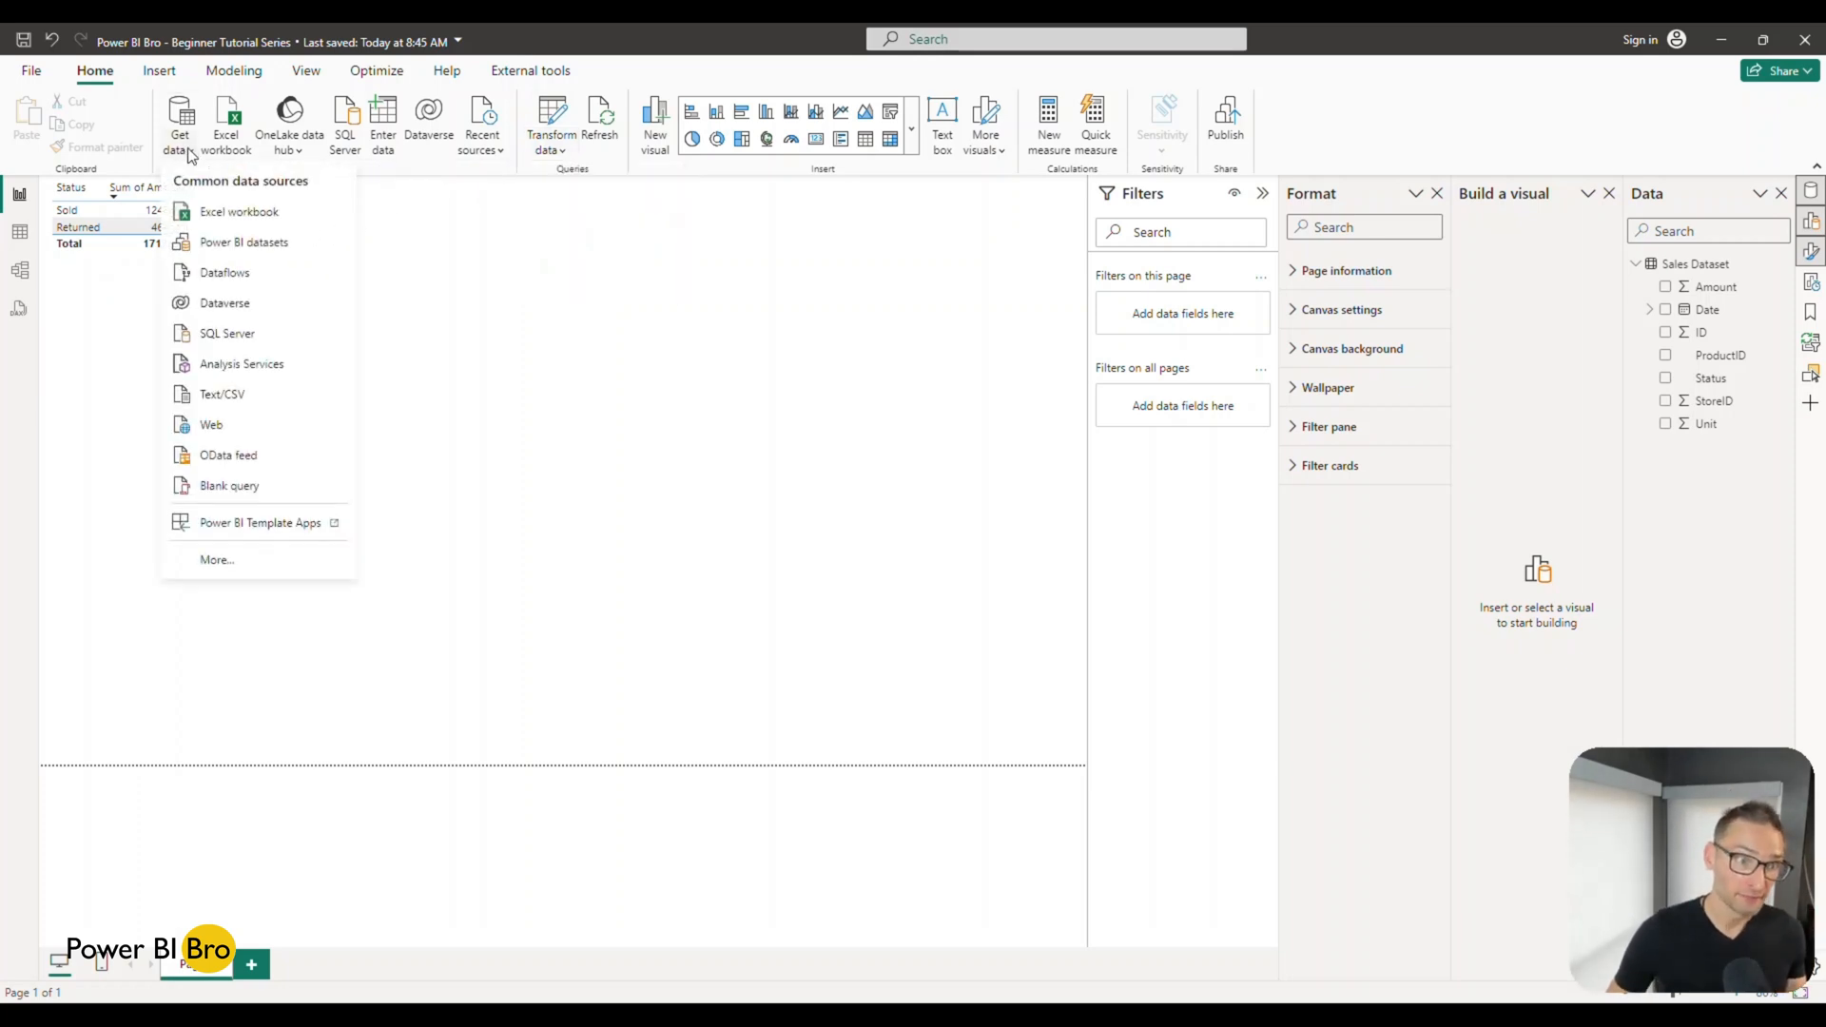
left_click(546, 153)
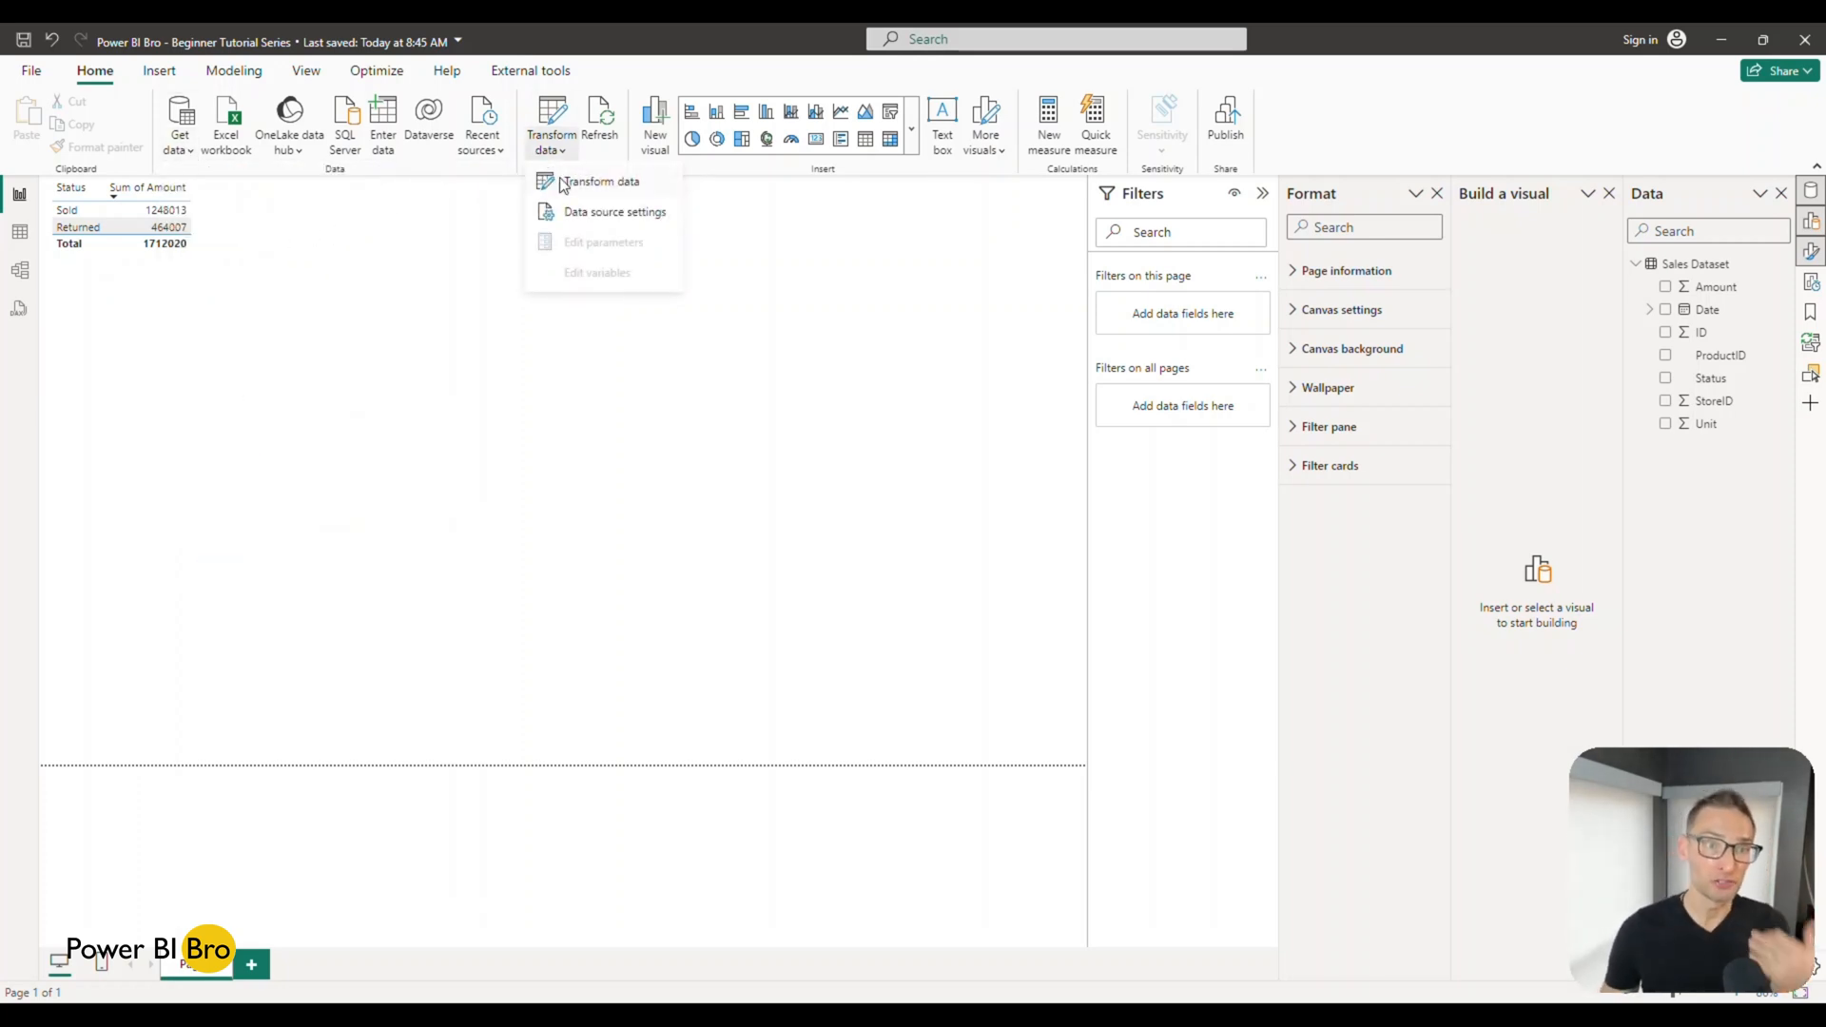
left_click(570, 181)
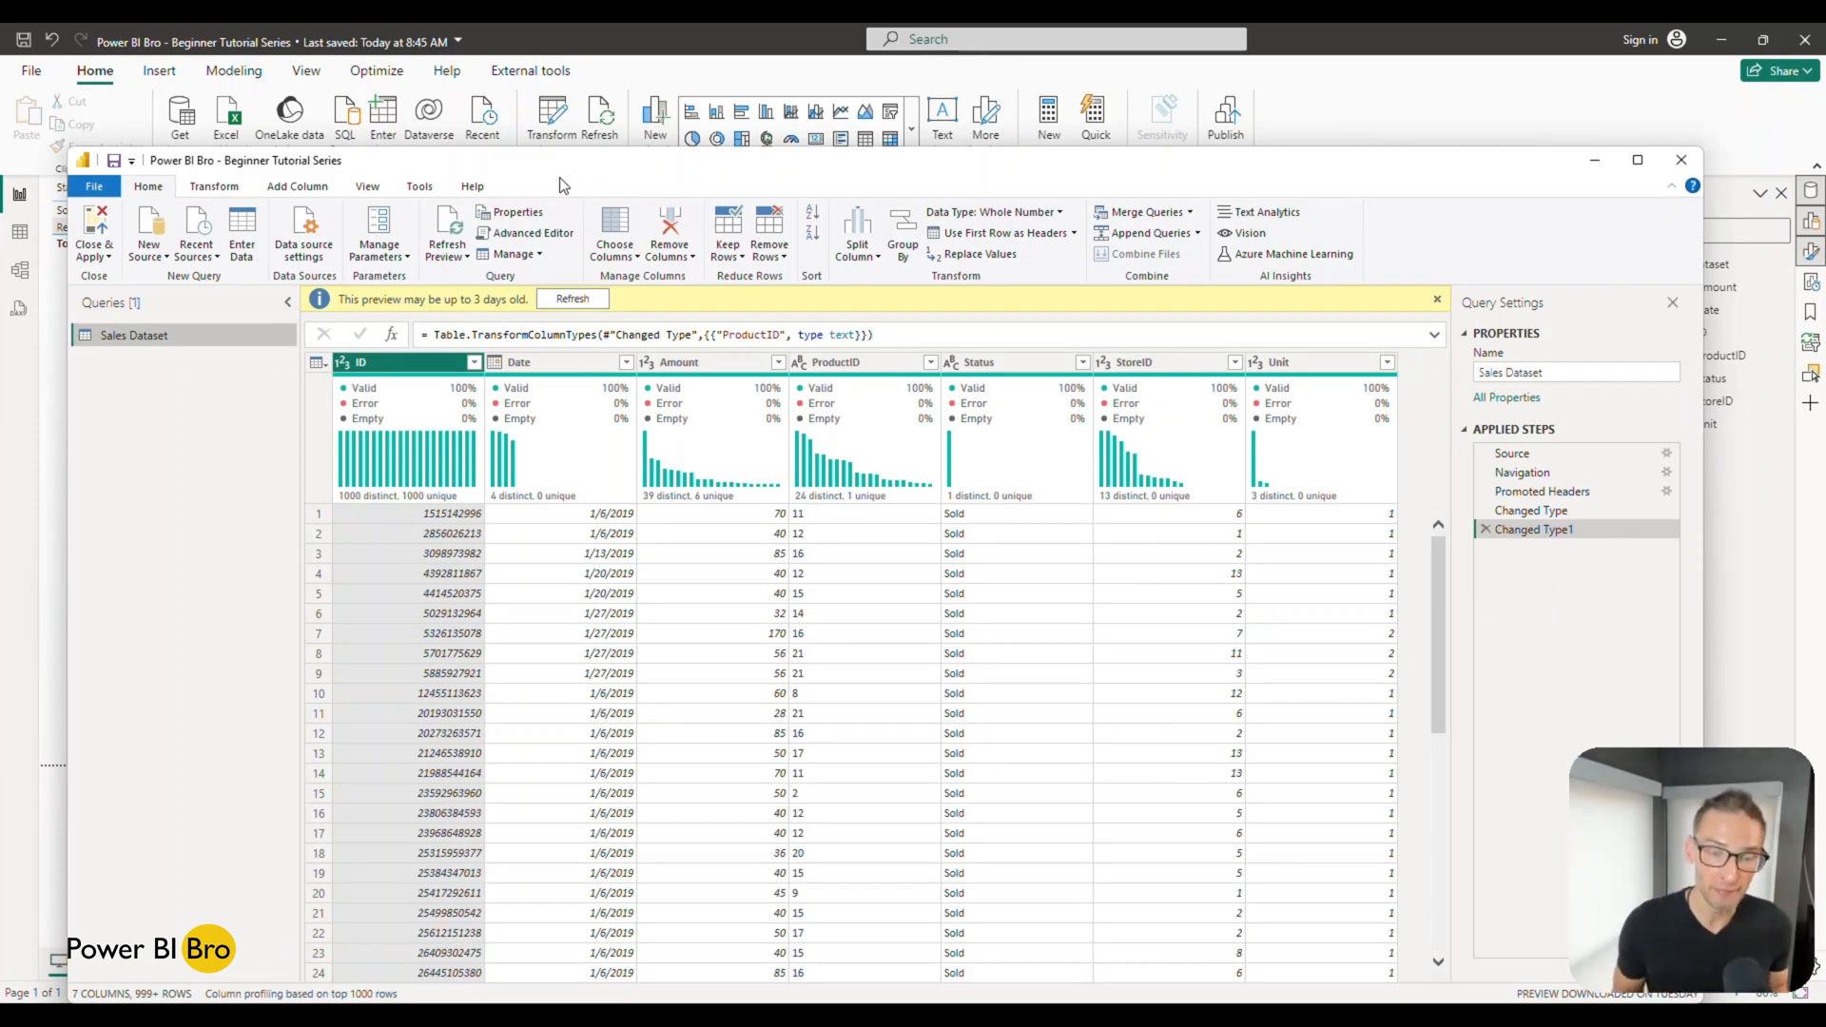
left_click(1637, 160)
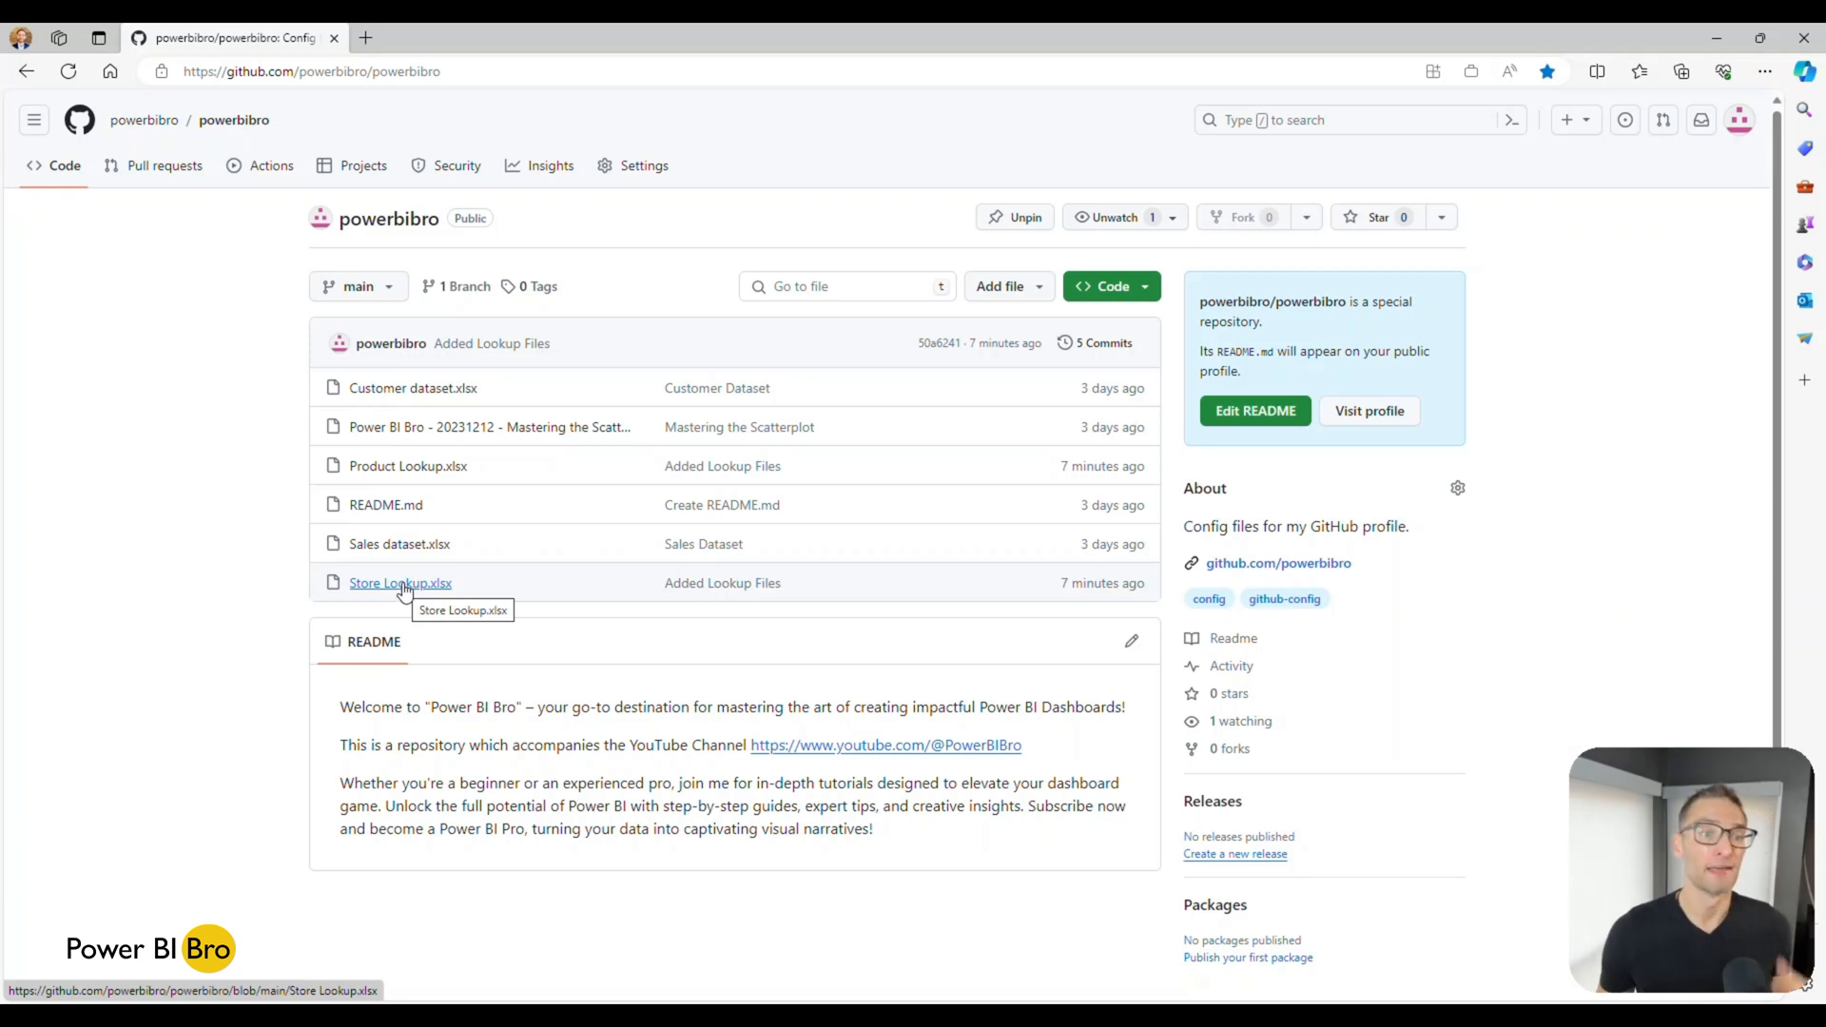
View the Product Lookup.xlsx file page in the powerbibro GitHub repository and return to the Power Query Editor.
left_click(405, 468)
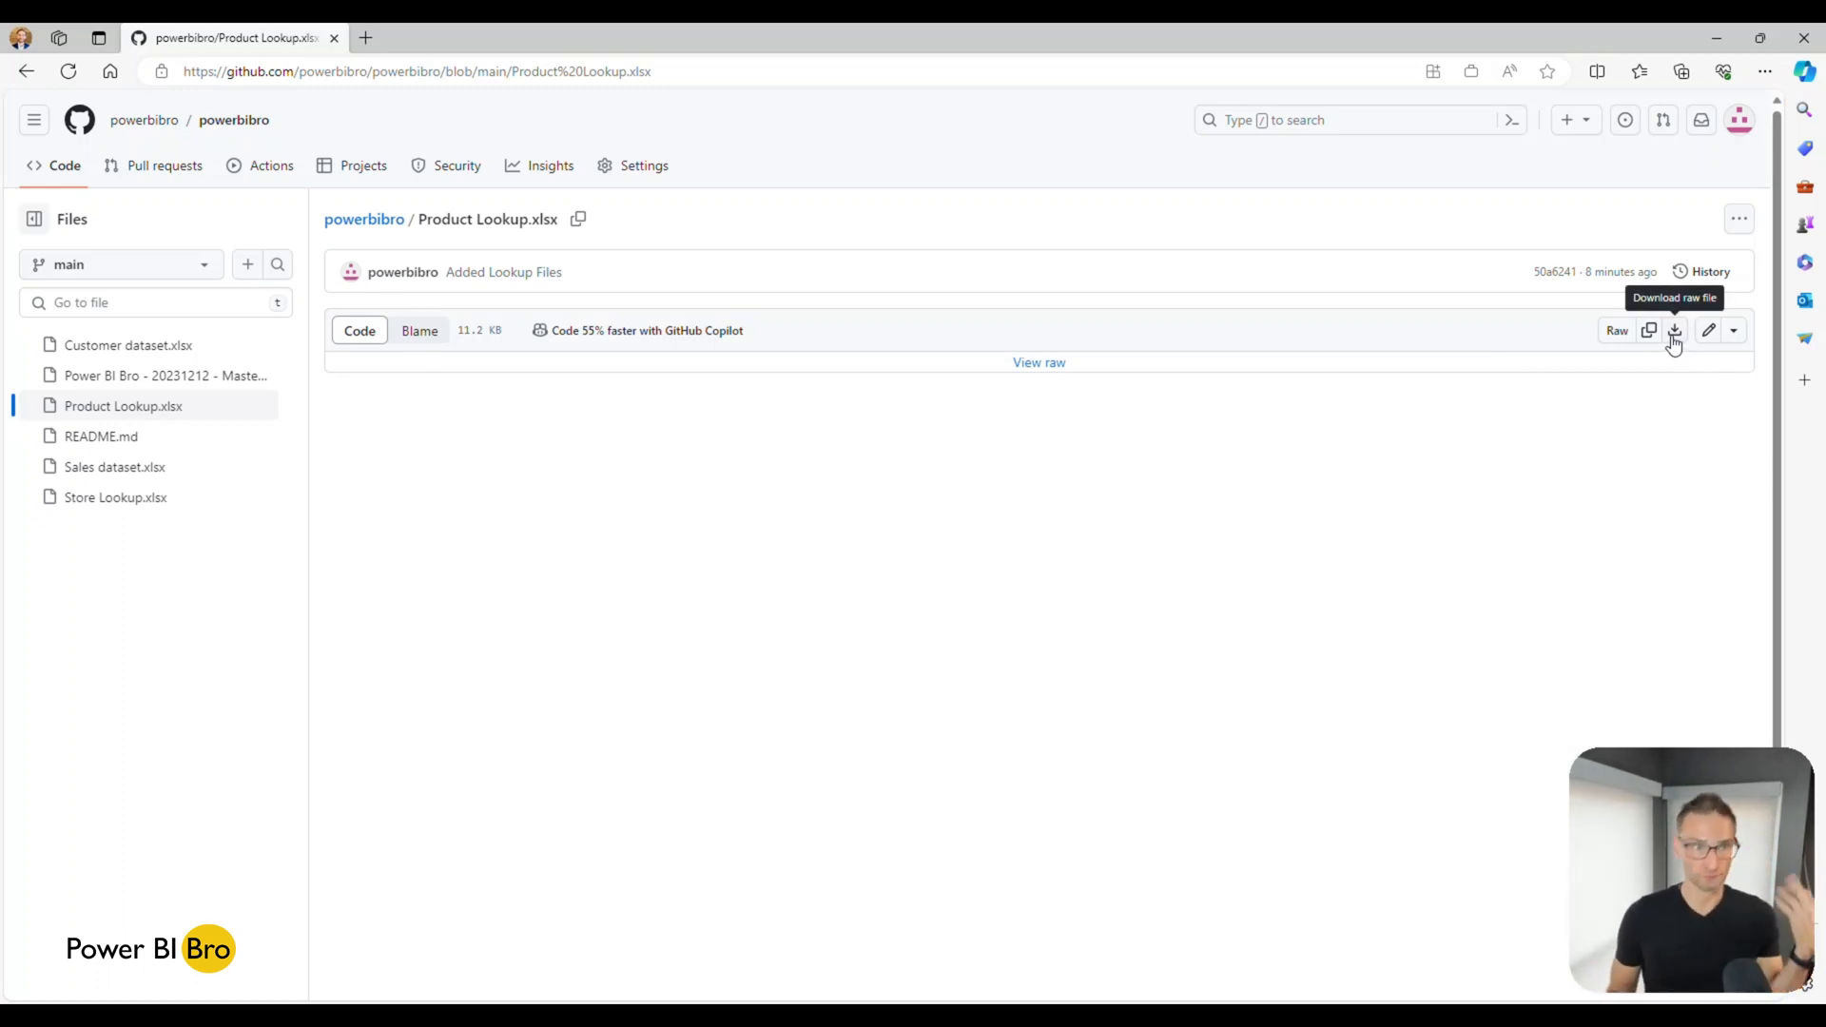
left_click(1721, 38)
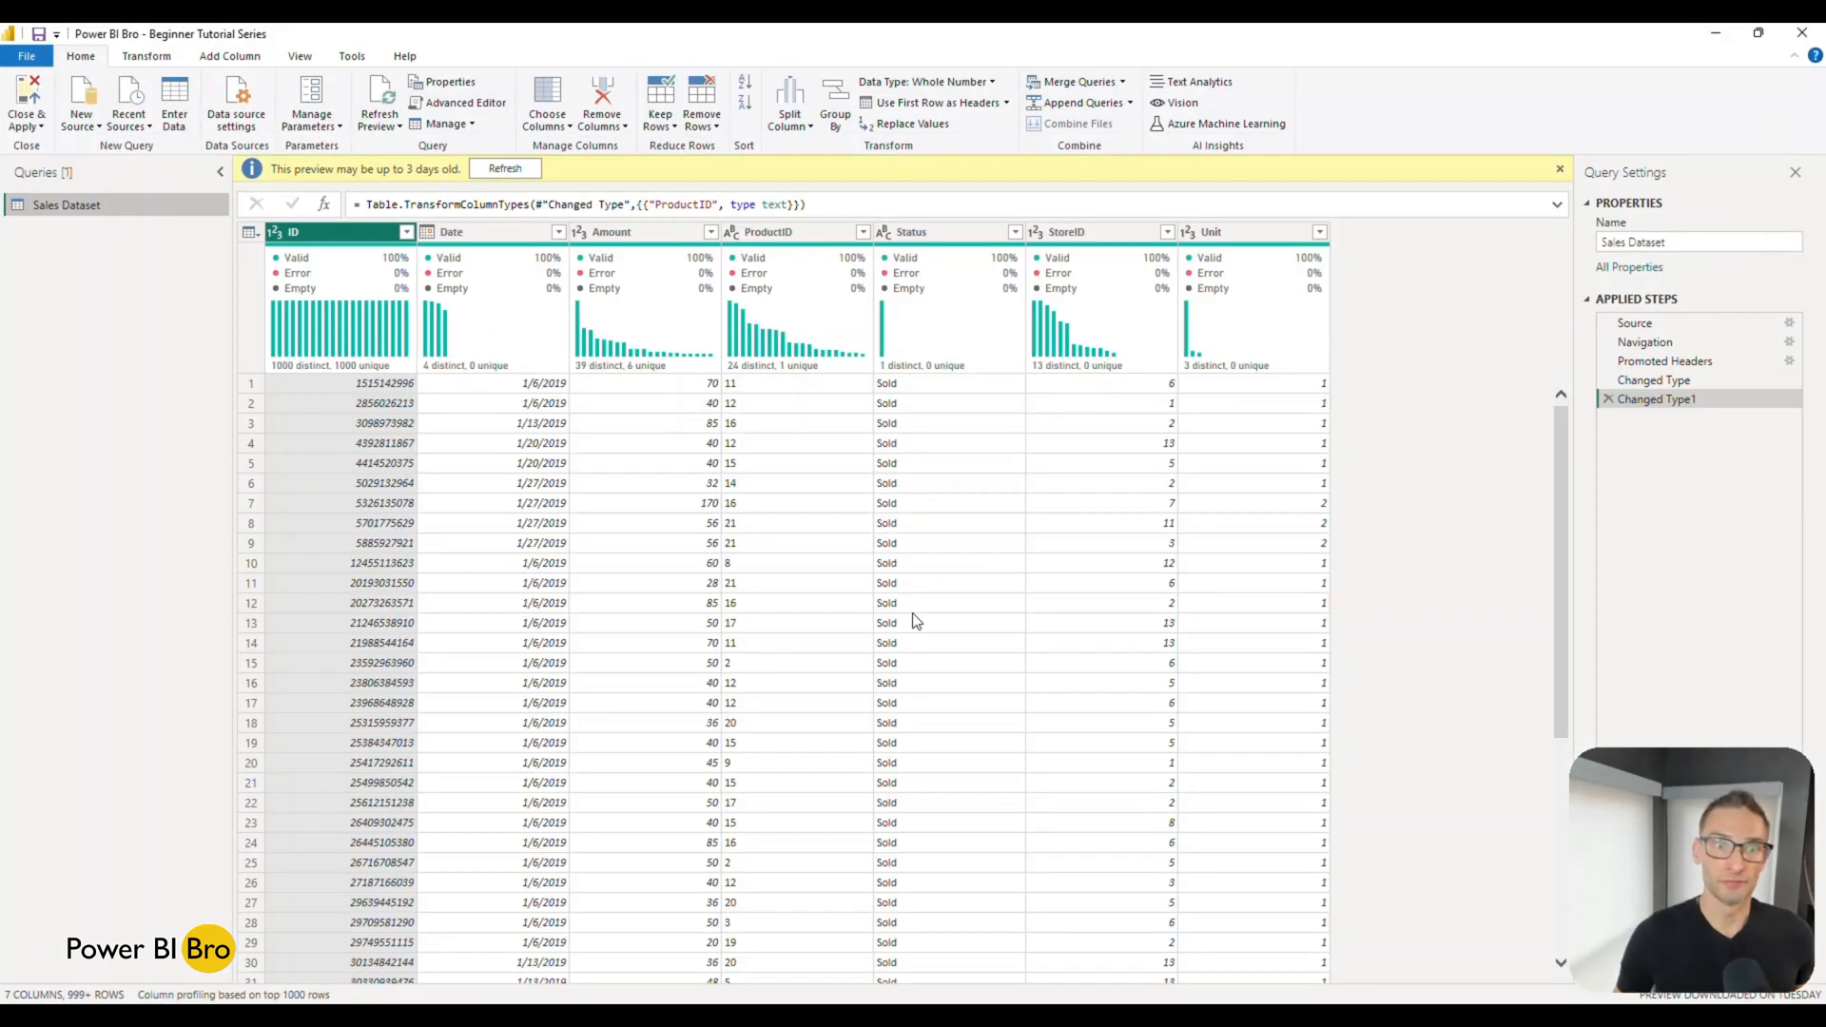
Browse the available new-source connectors in the Power Platform, Microsoft Fabric, Database and File categories.
mouse_move(385, 361)
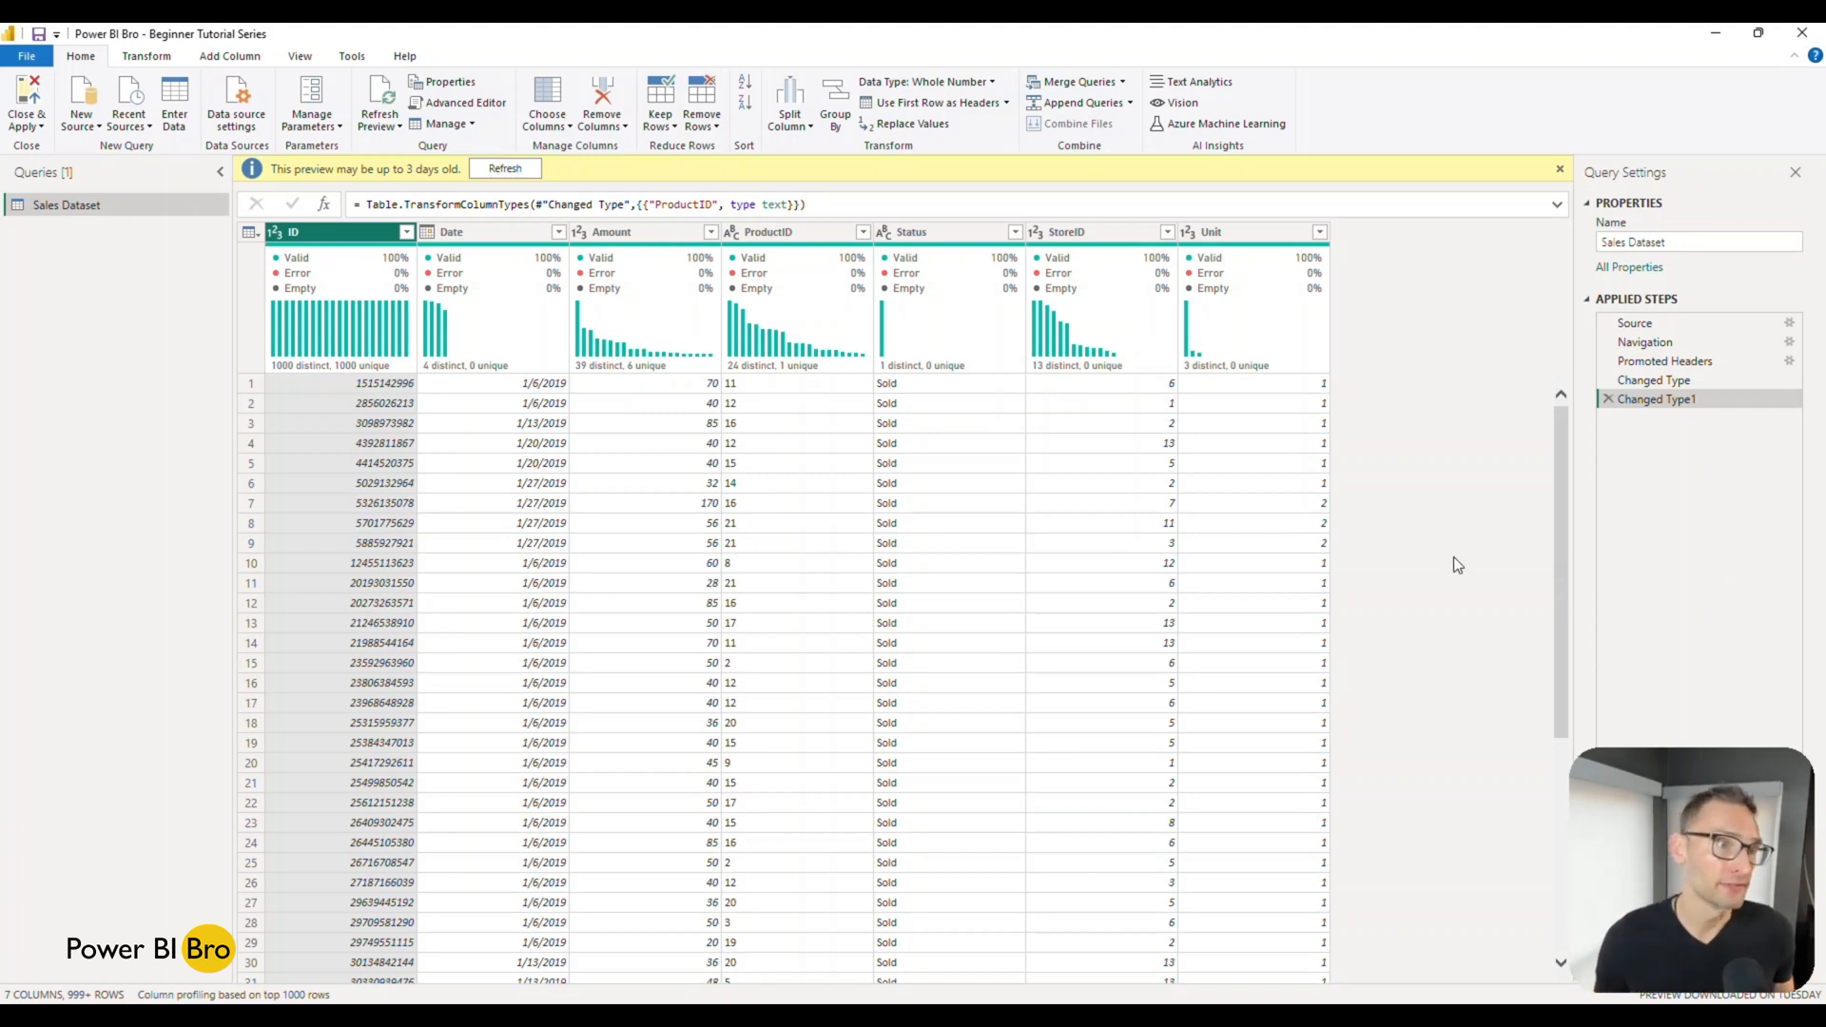
left_click(80, 124)
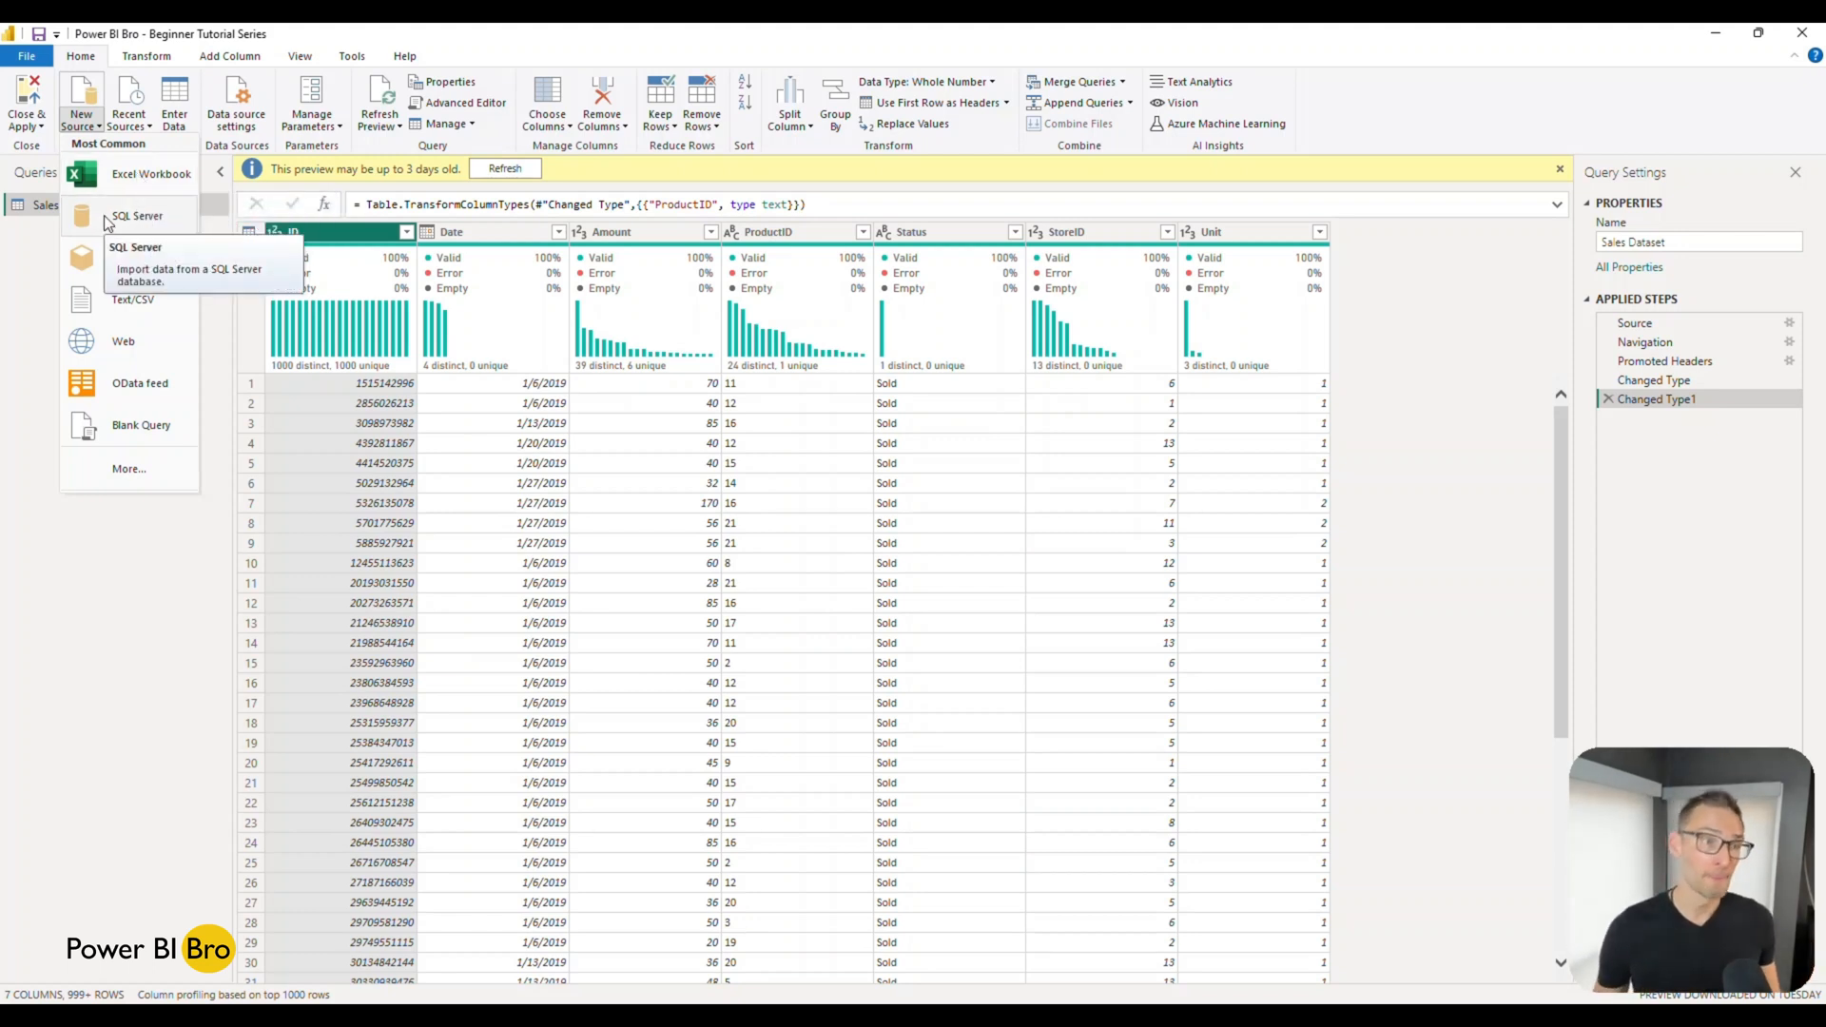
left_click(114, 469)
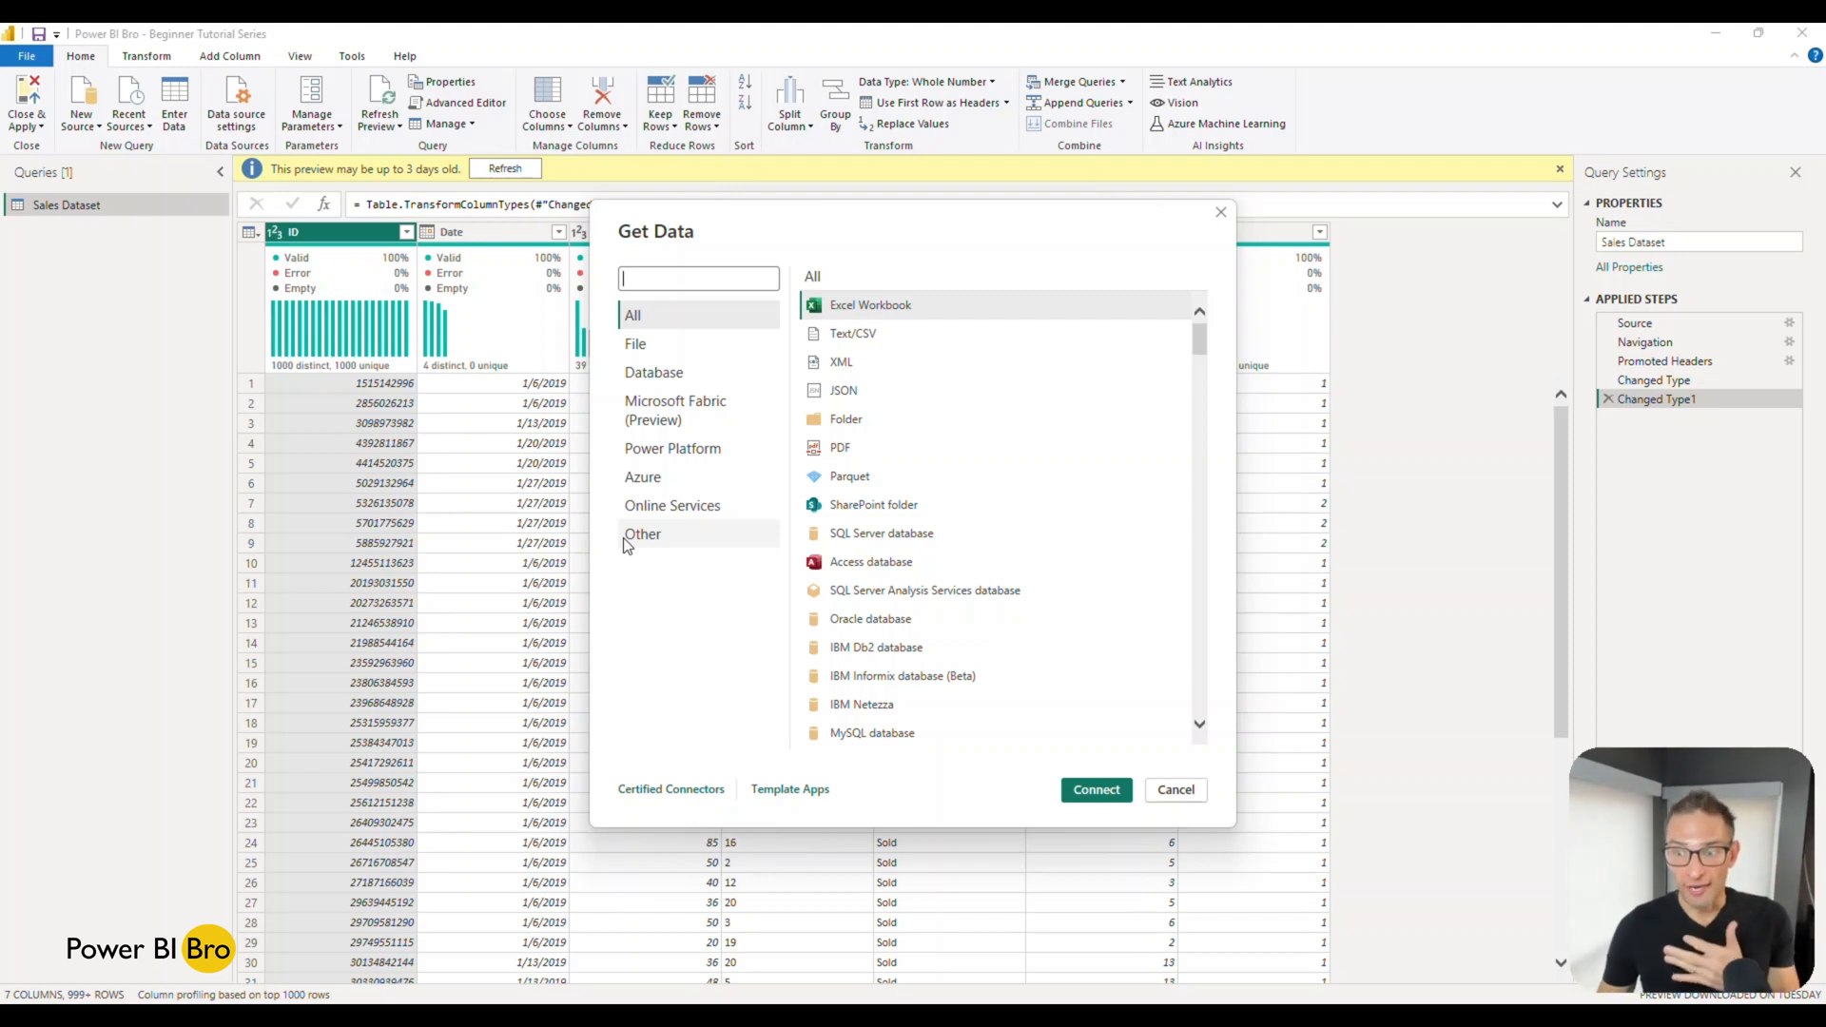
left_click(666, 448)
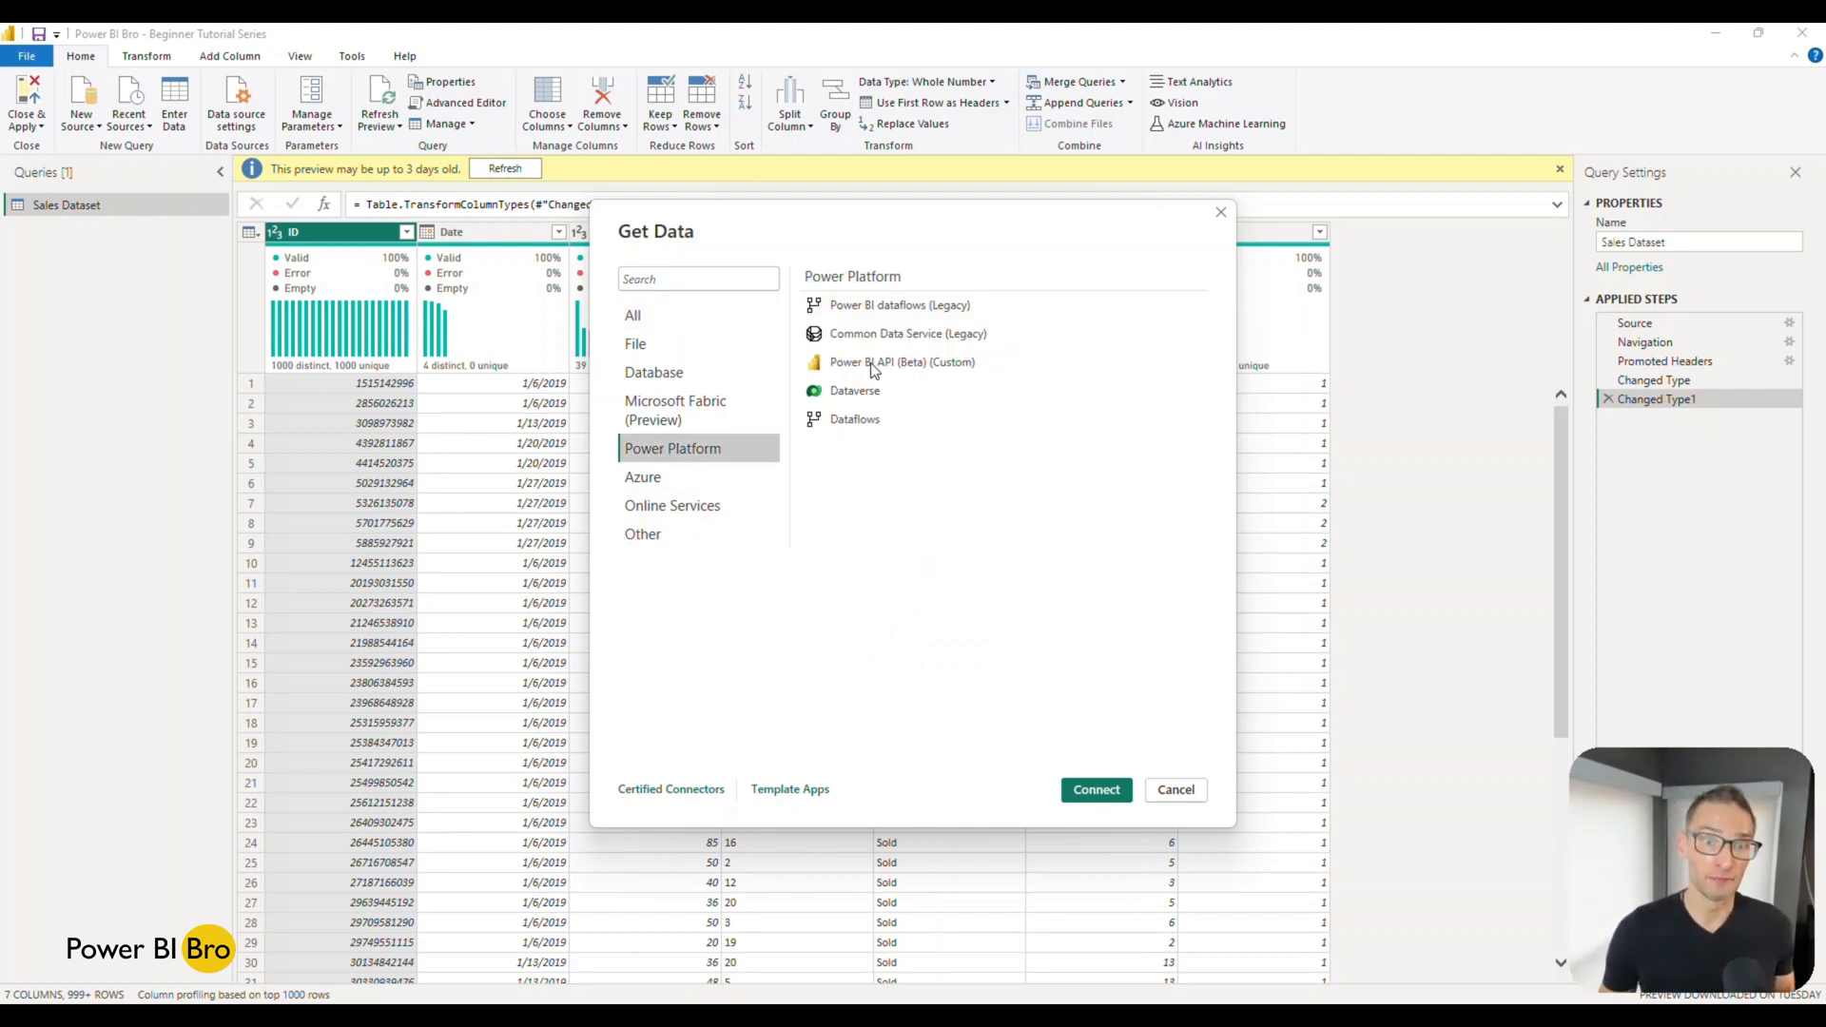
left_click(672, 407)
left_click(663, 375)
left_click(663, 346)
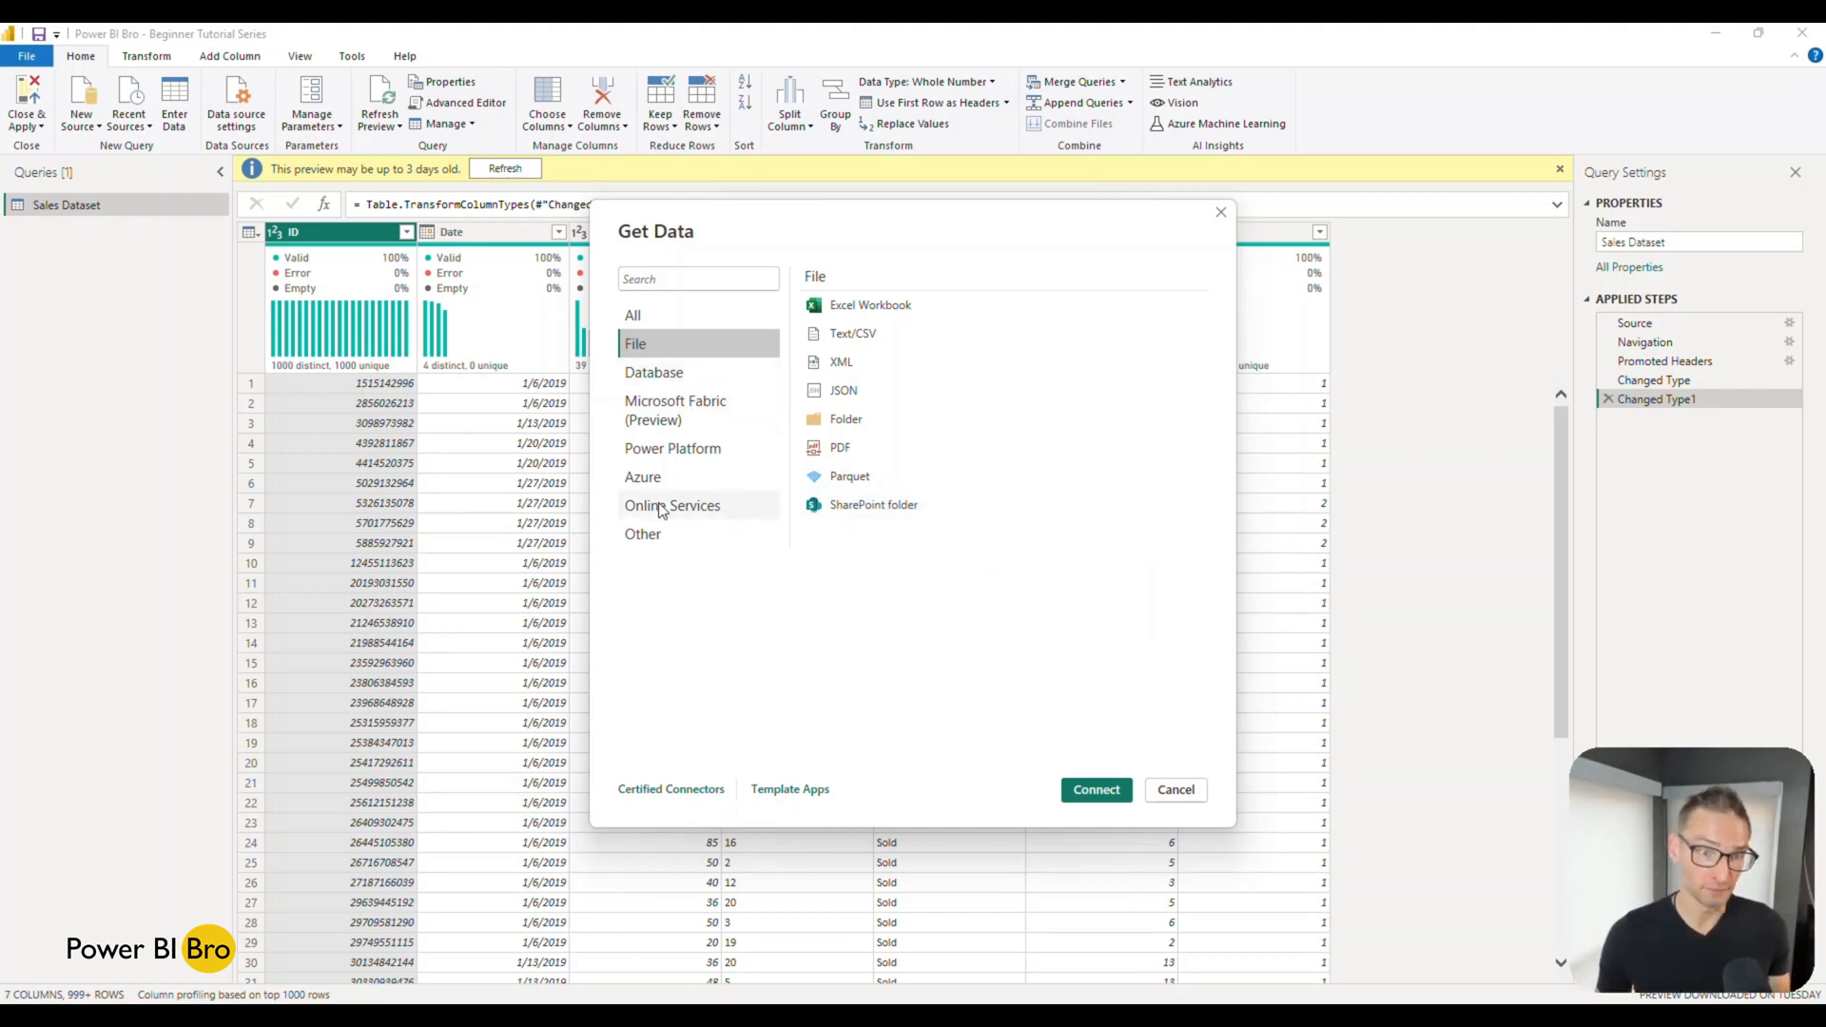
Search the data connectors for "sql" and open the SQL Server database connector.
left_click(669, 283)
type("sql")
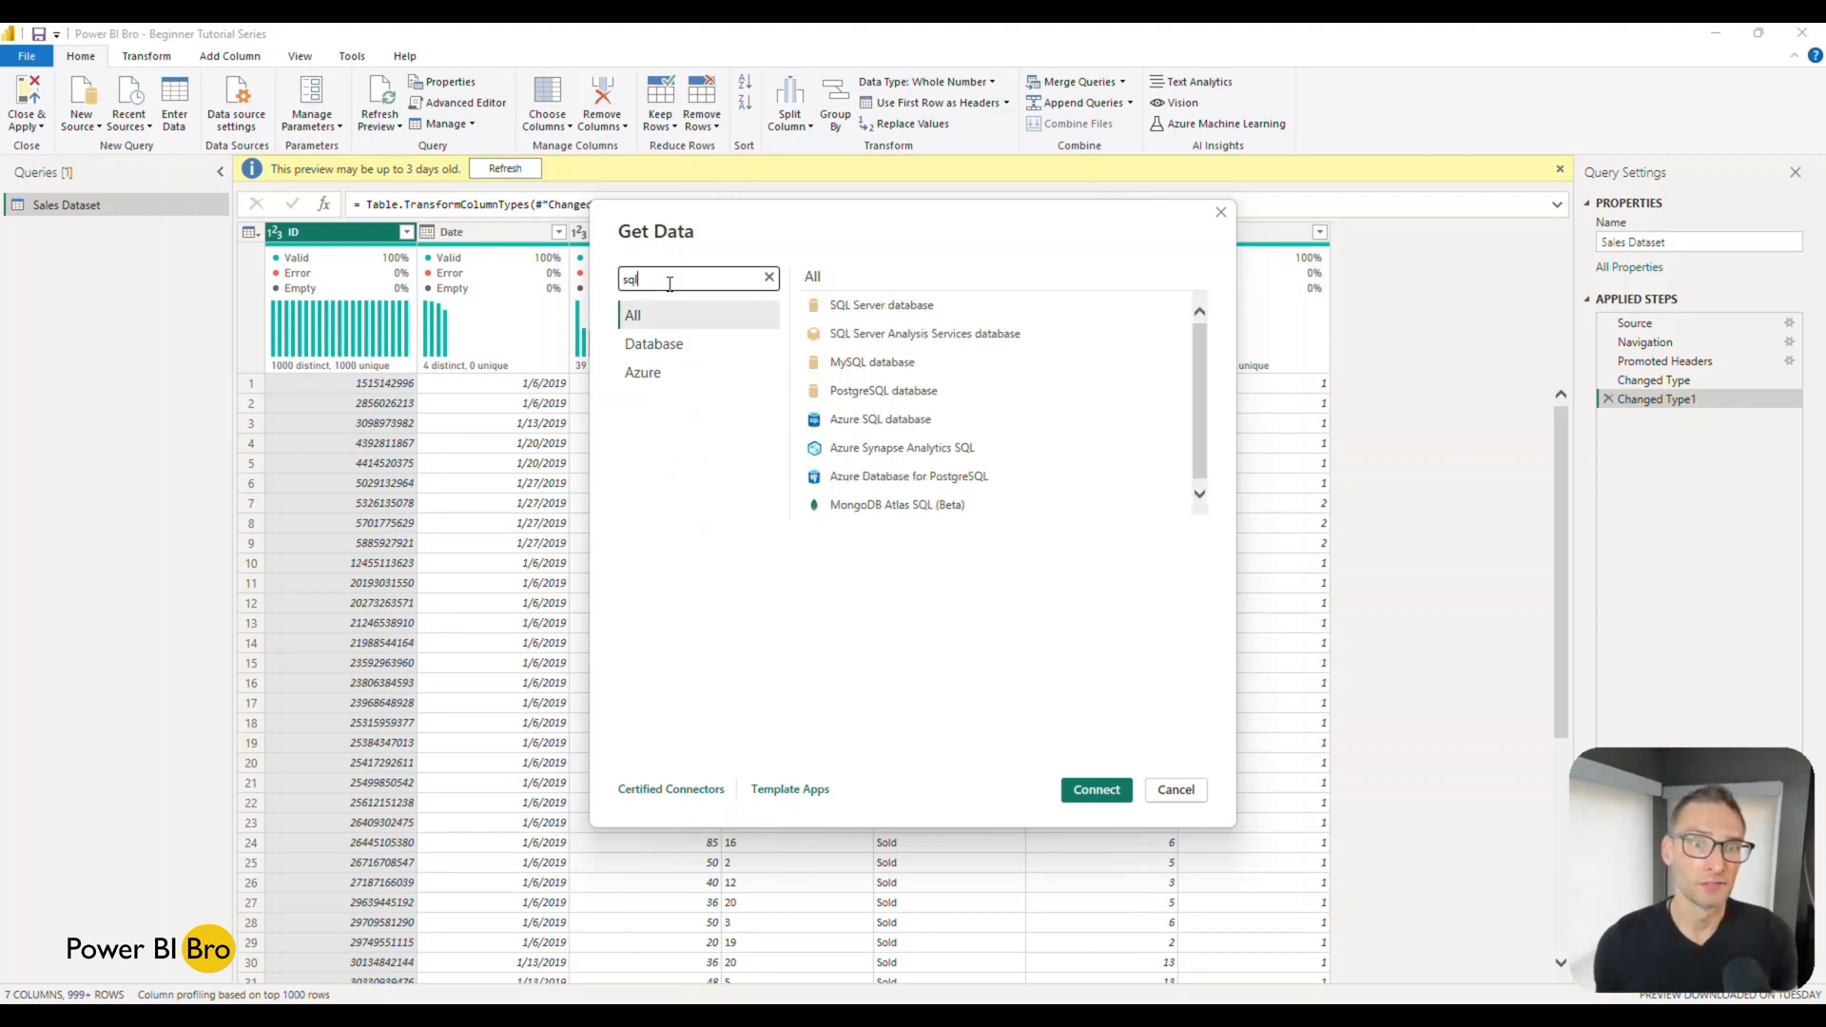
double_click(883, 306)
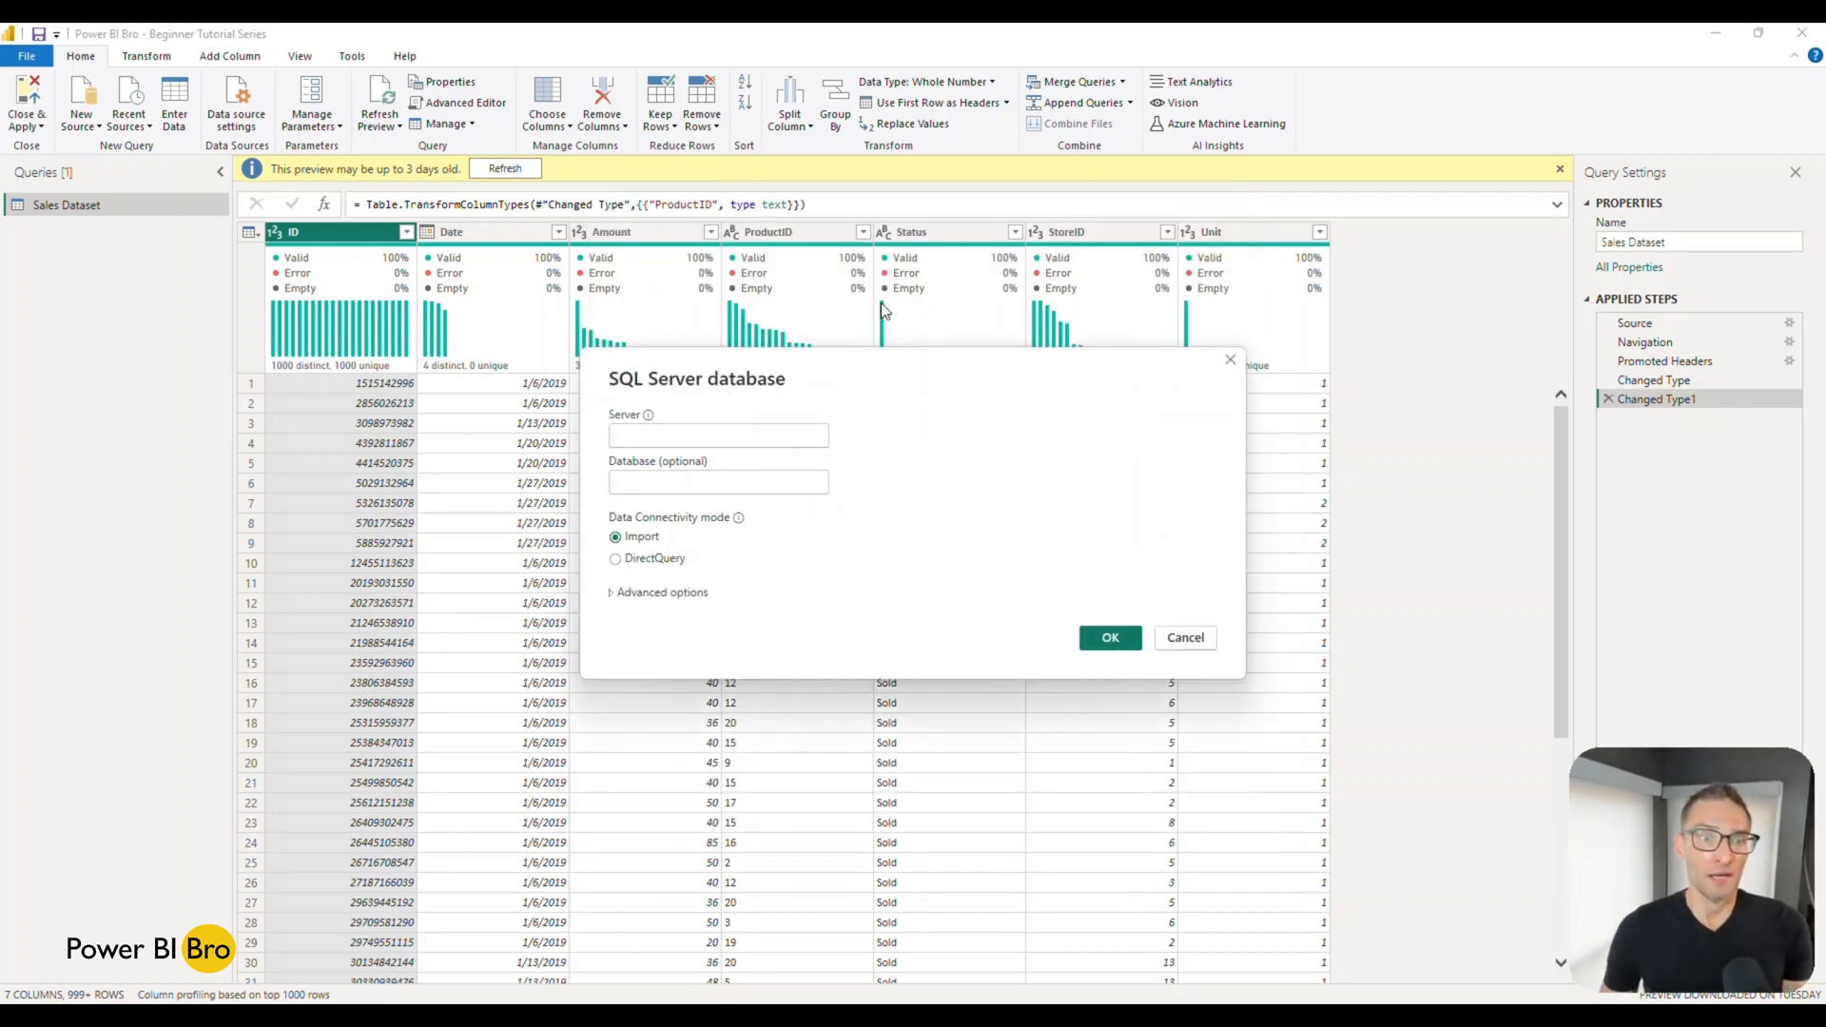
Examine the SQL Server connection's server, connectivity mode and advanced SQL statement options, and cancel without connecting.
left_click(703, 436)
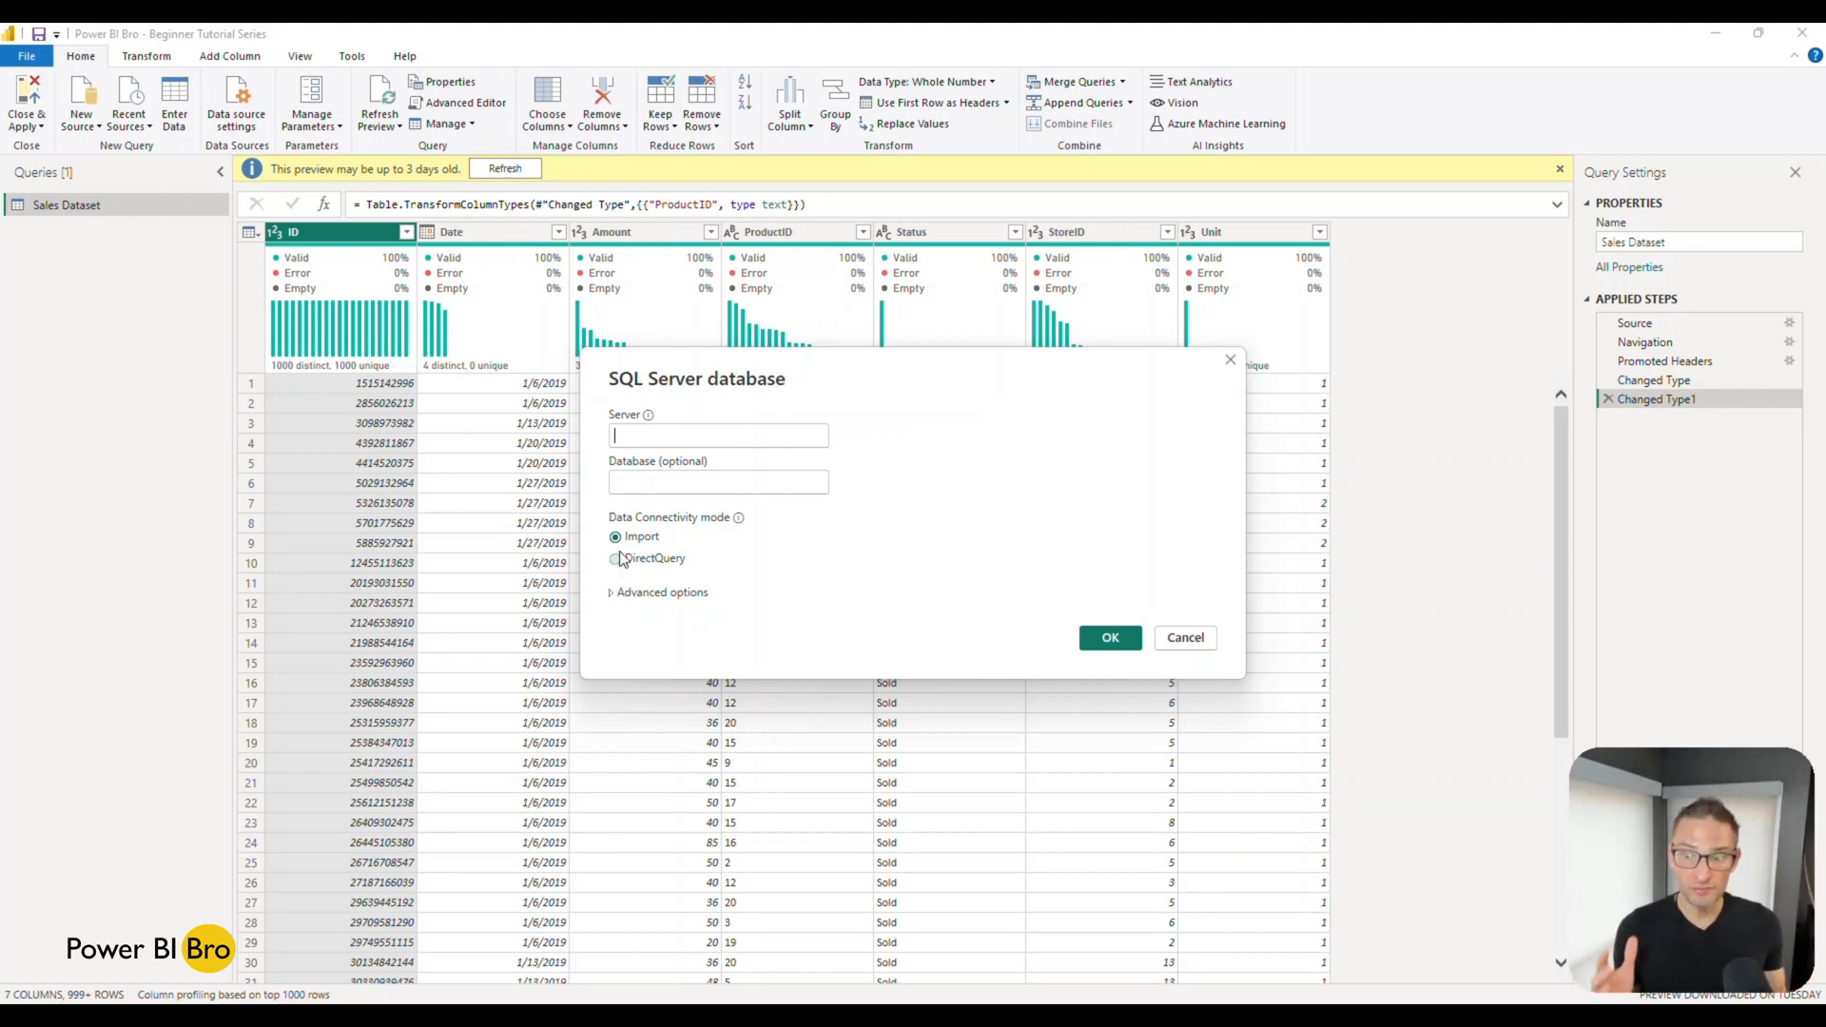
left_click(610, 593)
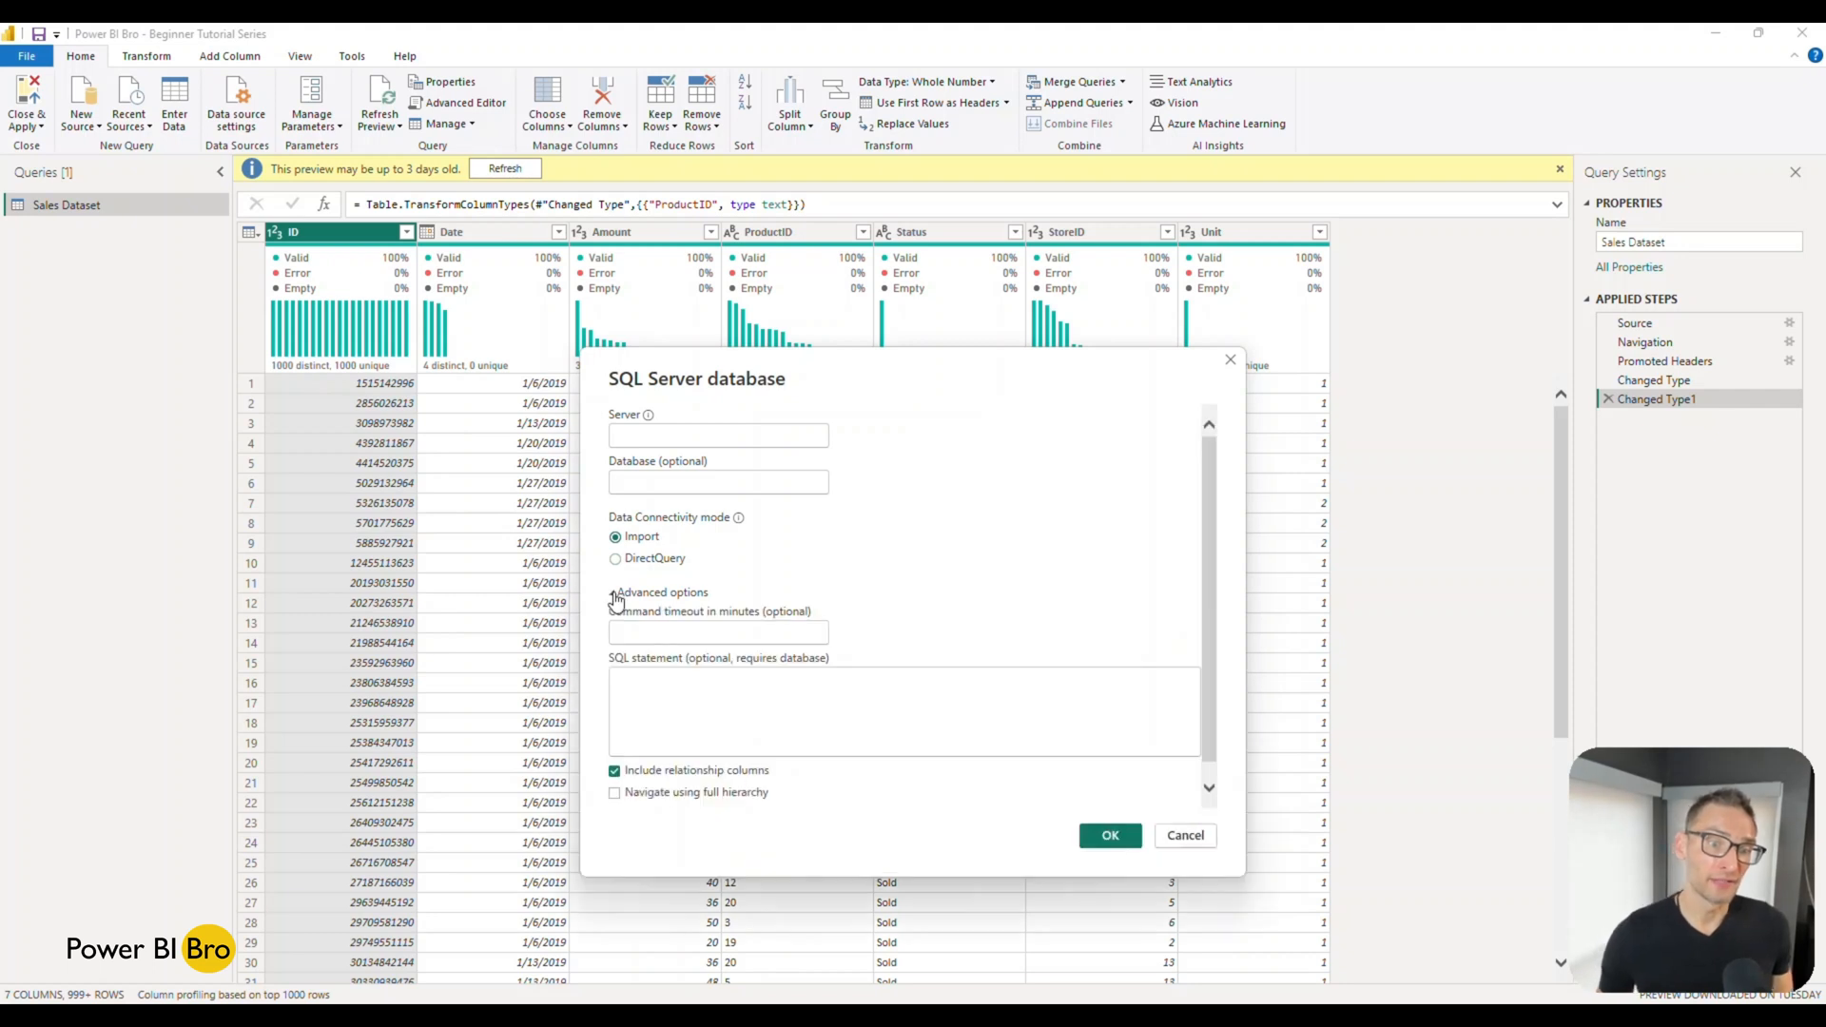
scroll(1072, 571, "down", 1)
left_click(863, 703)
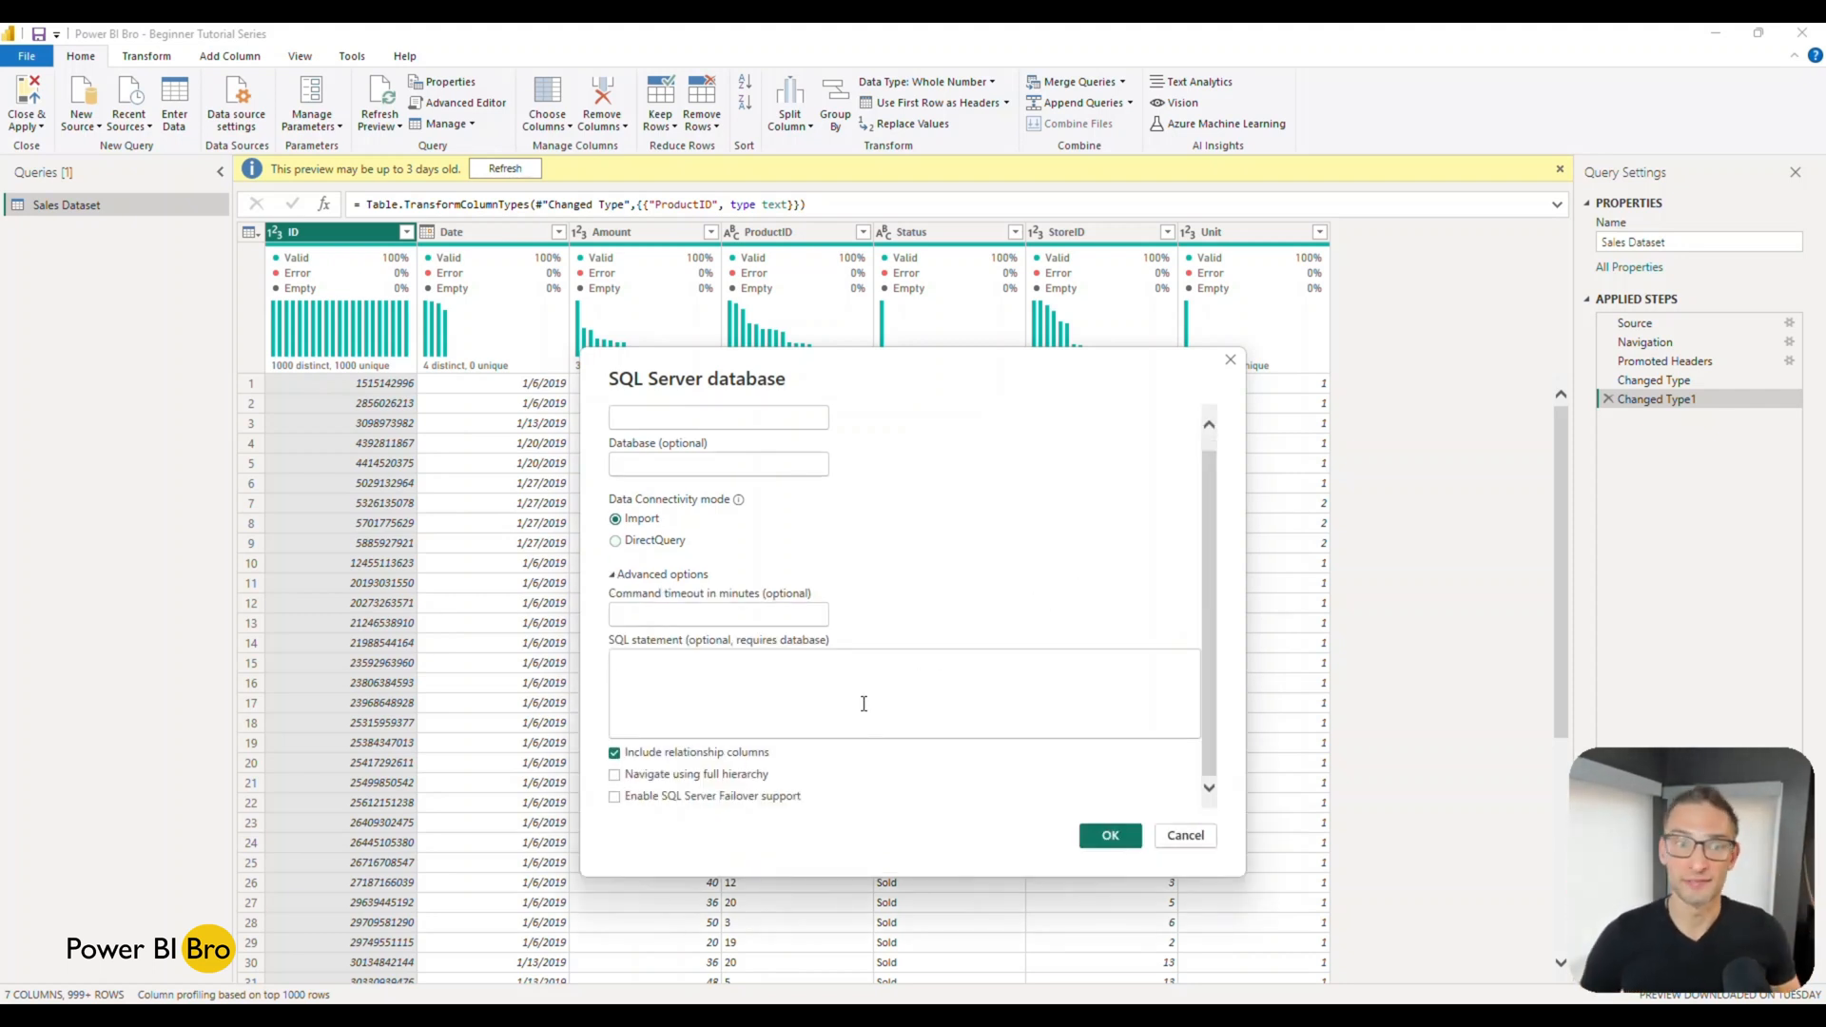
scroll(827, 656, "up", 1)
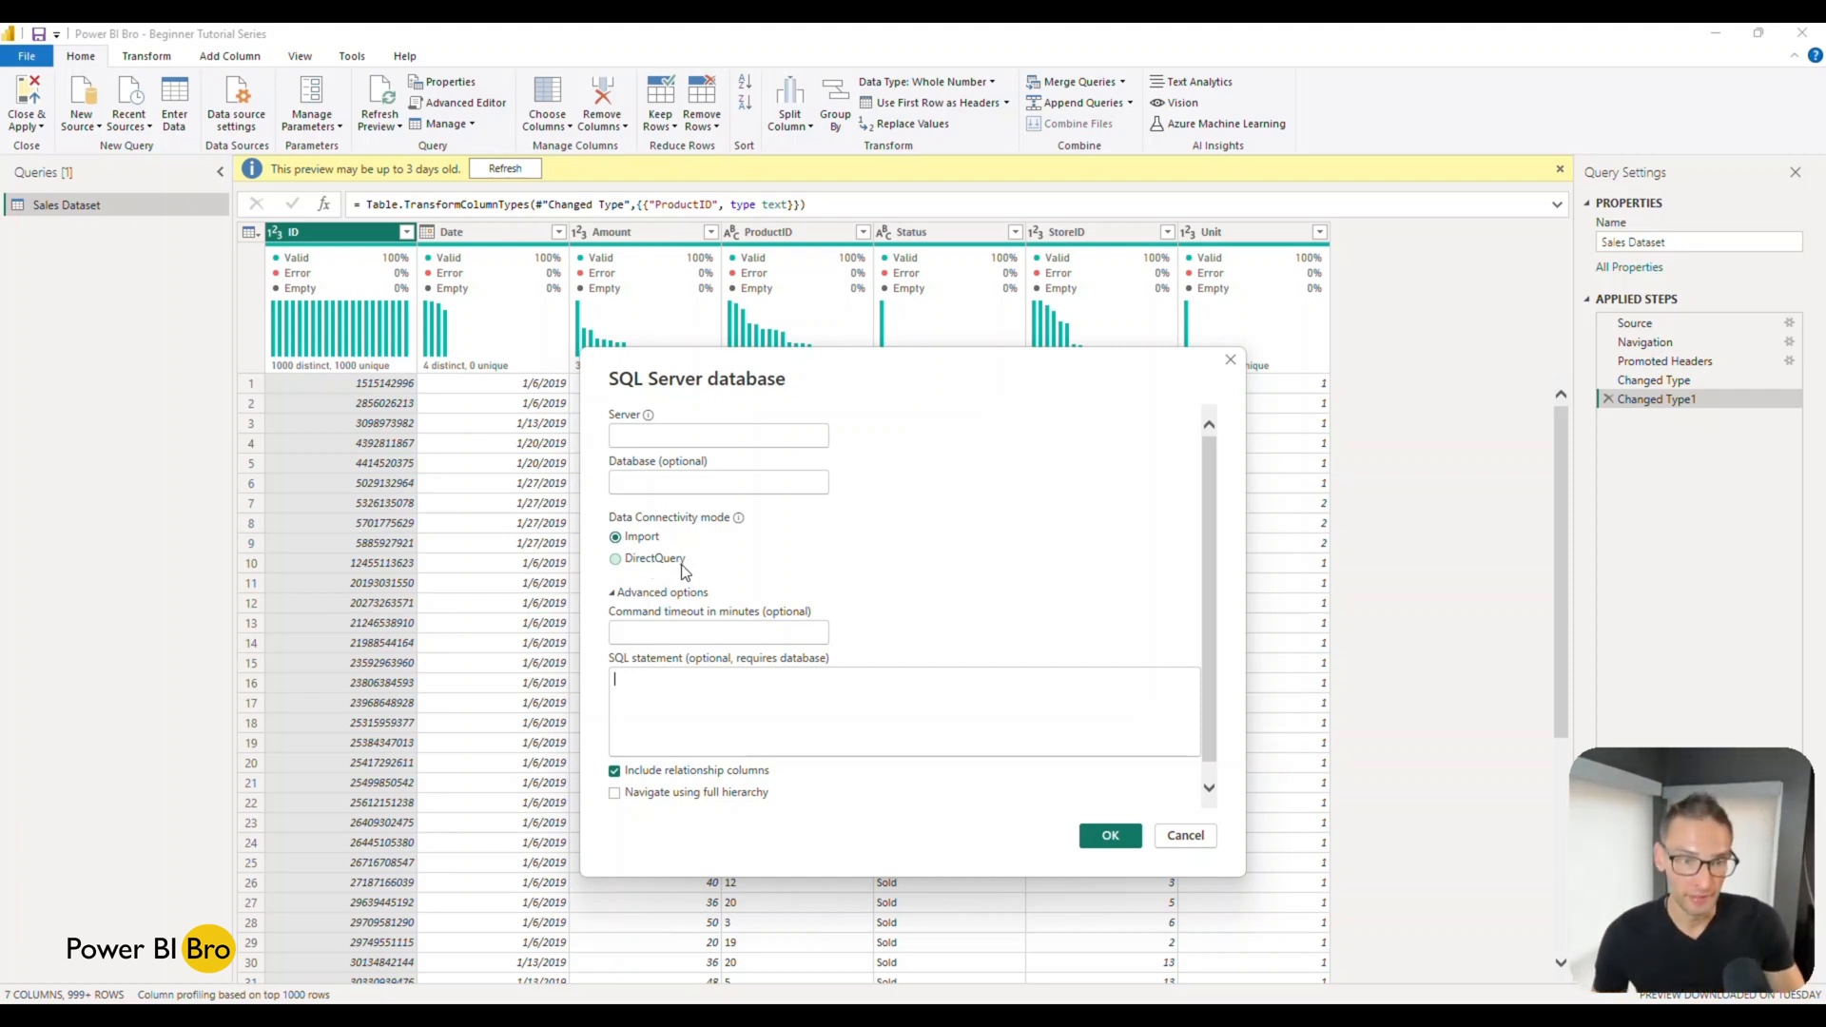
left_click(1186, 836)
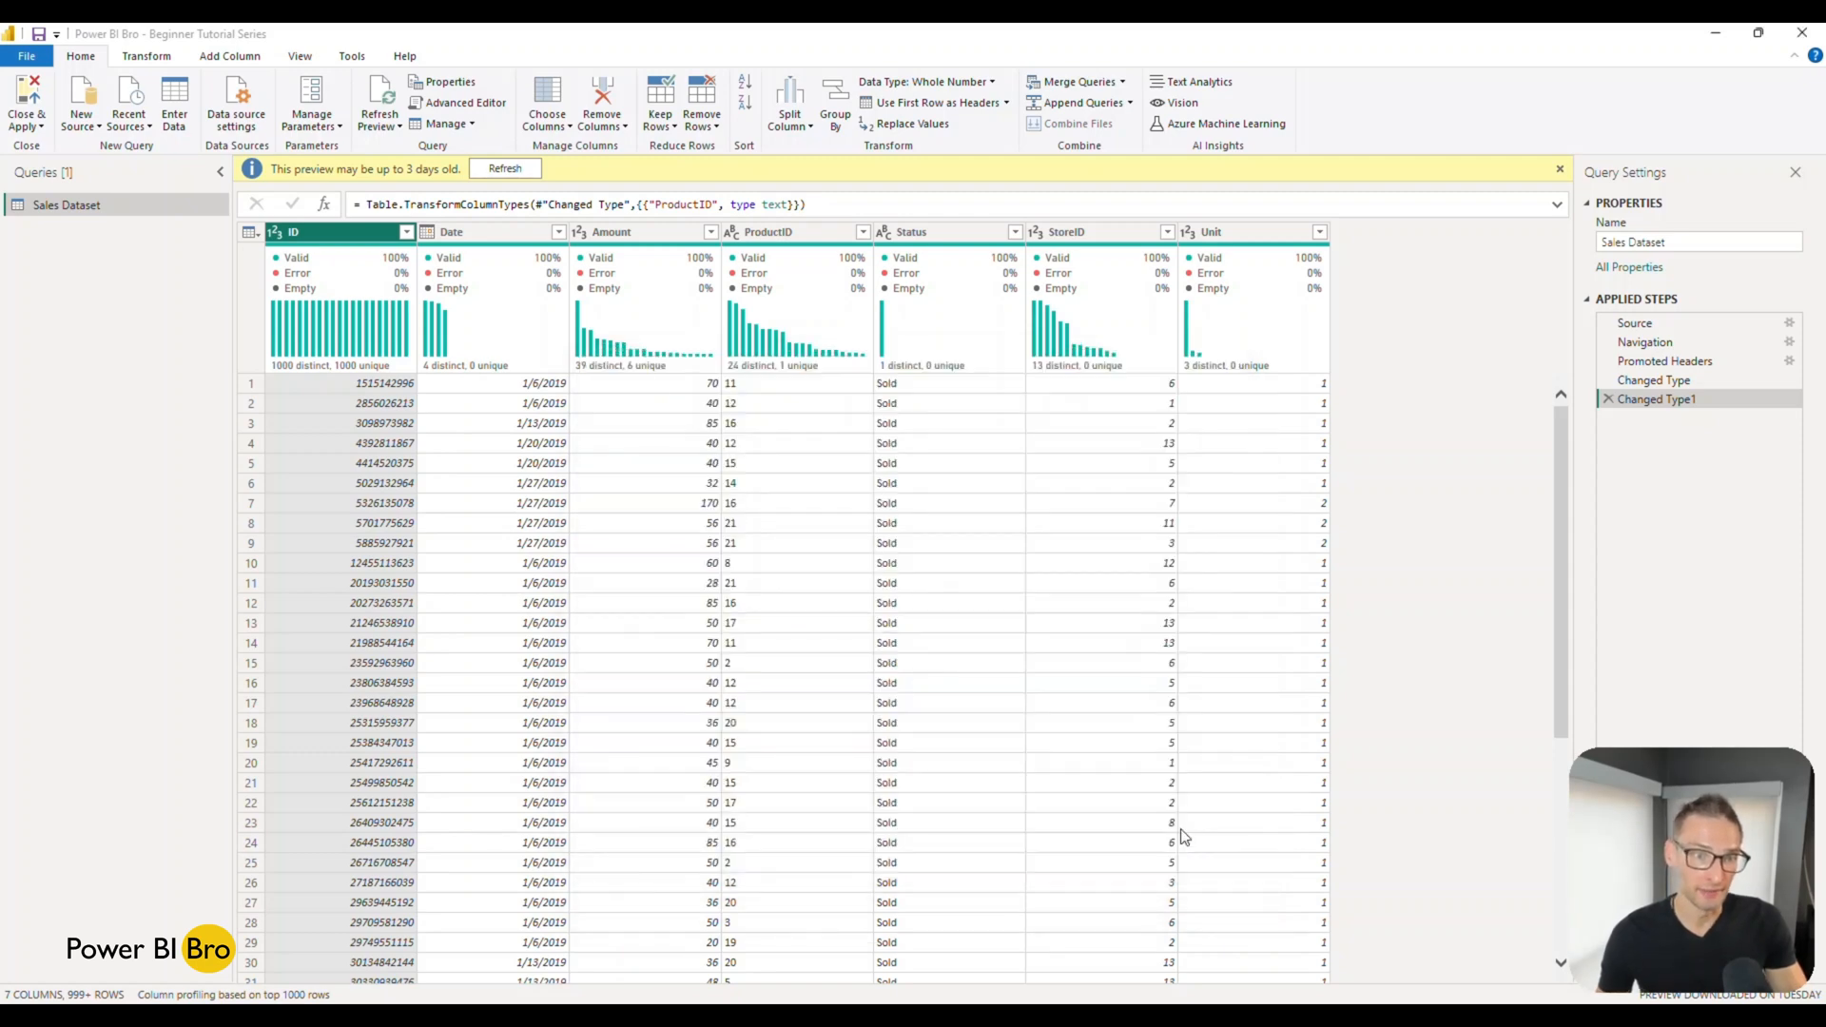
Import the customer table from the Customer dataset Excel workbook as a new query.
left_click(85, 128)
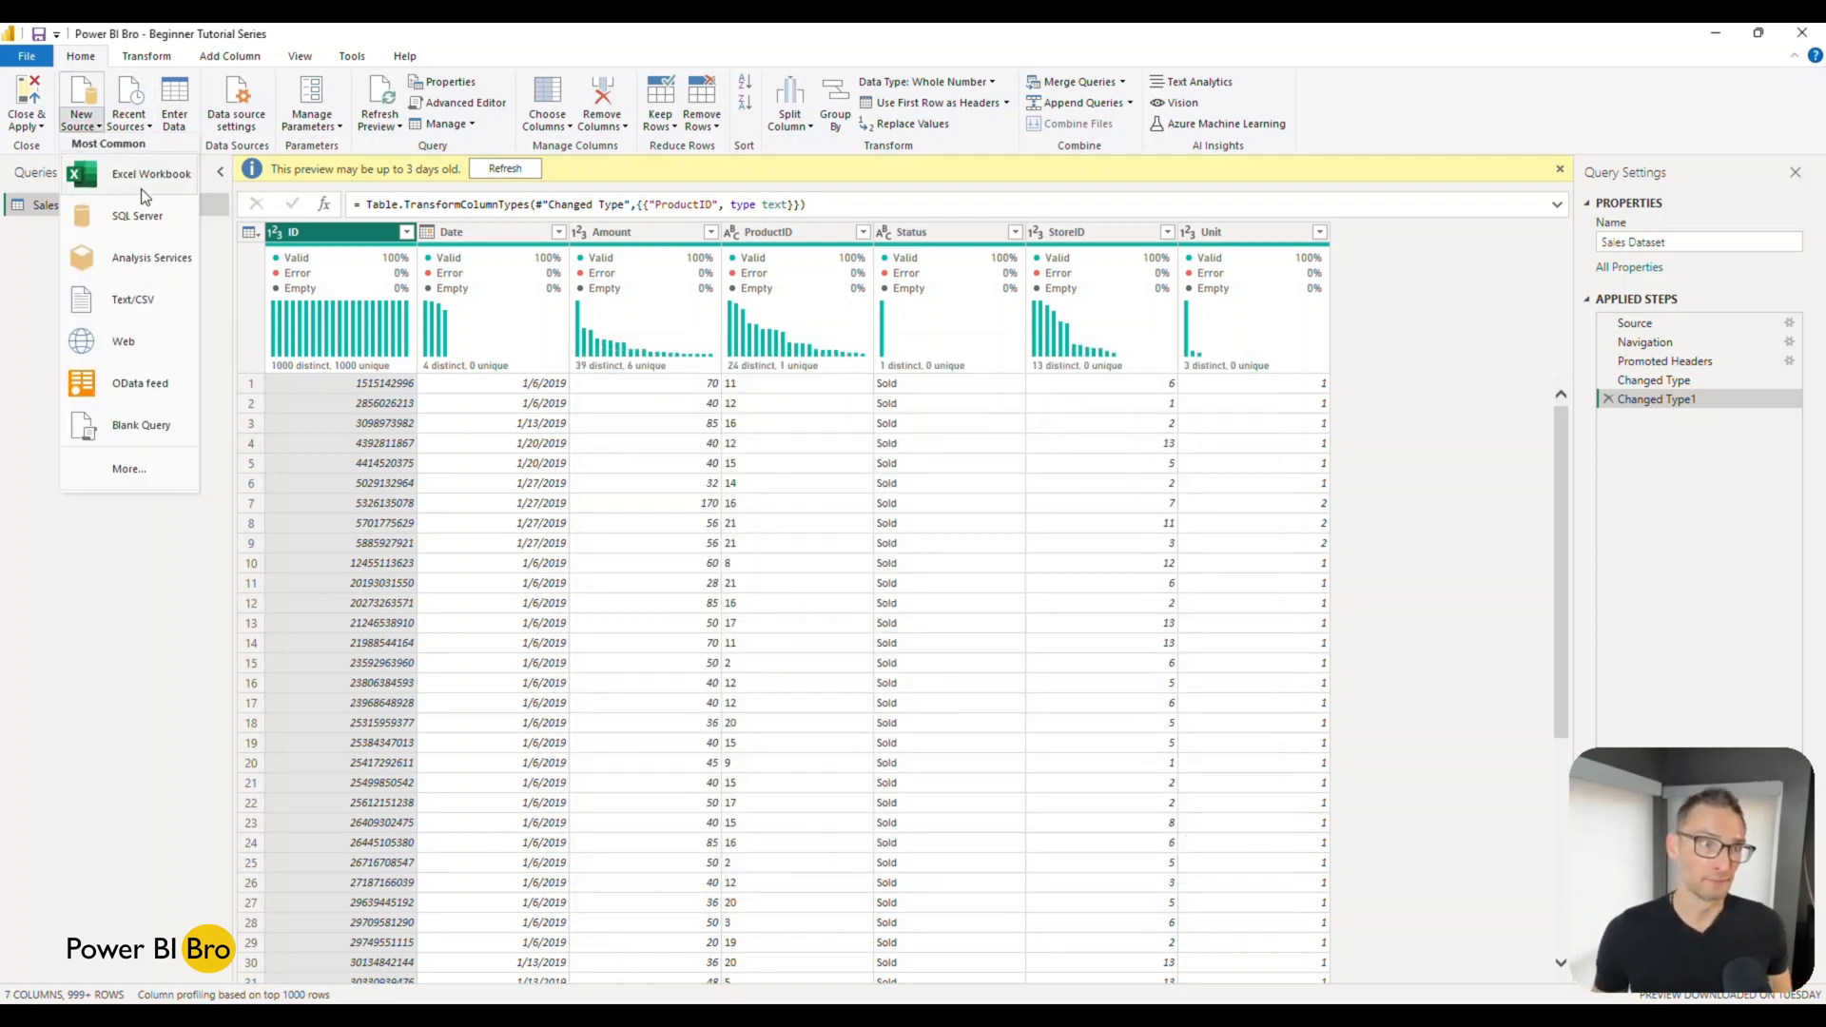
left_click(143, 175)
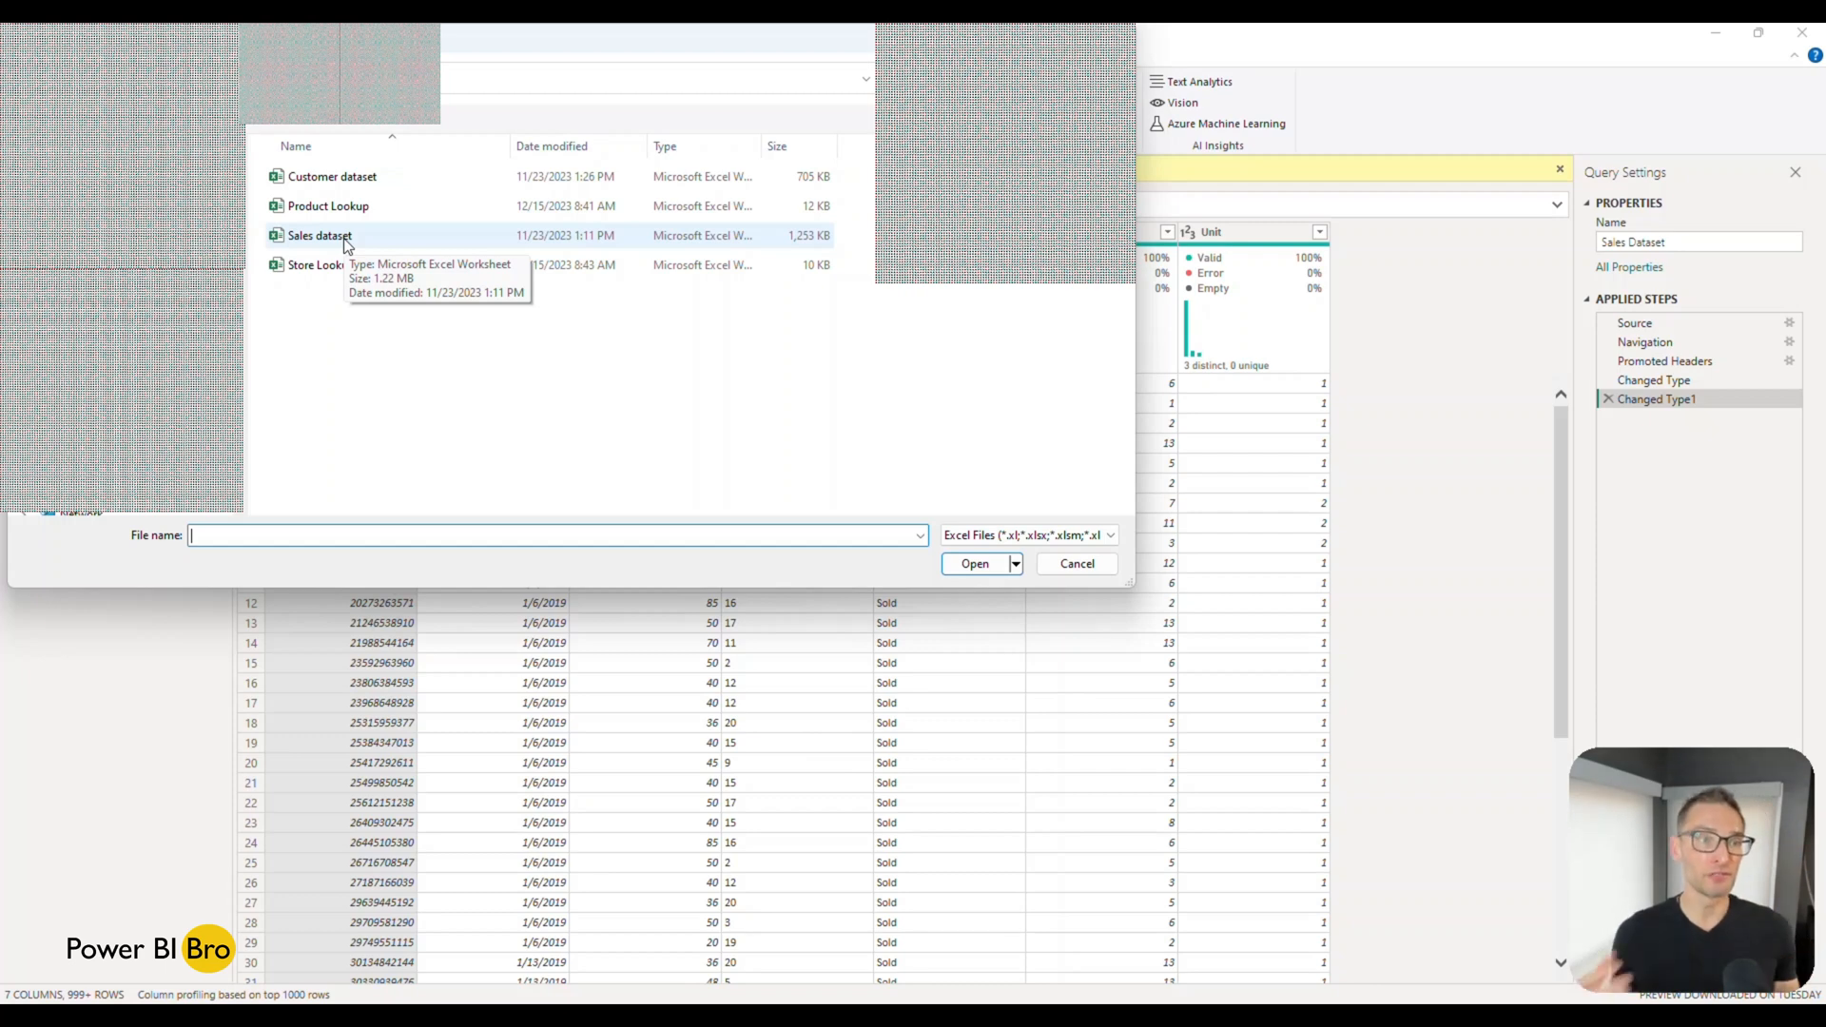
left_click(338, 178)
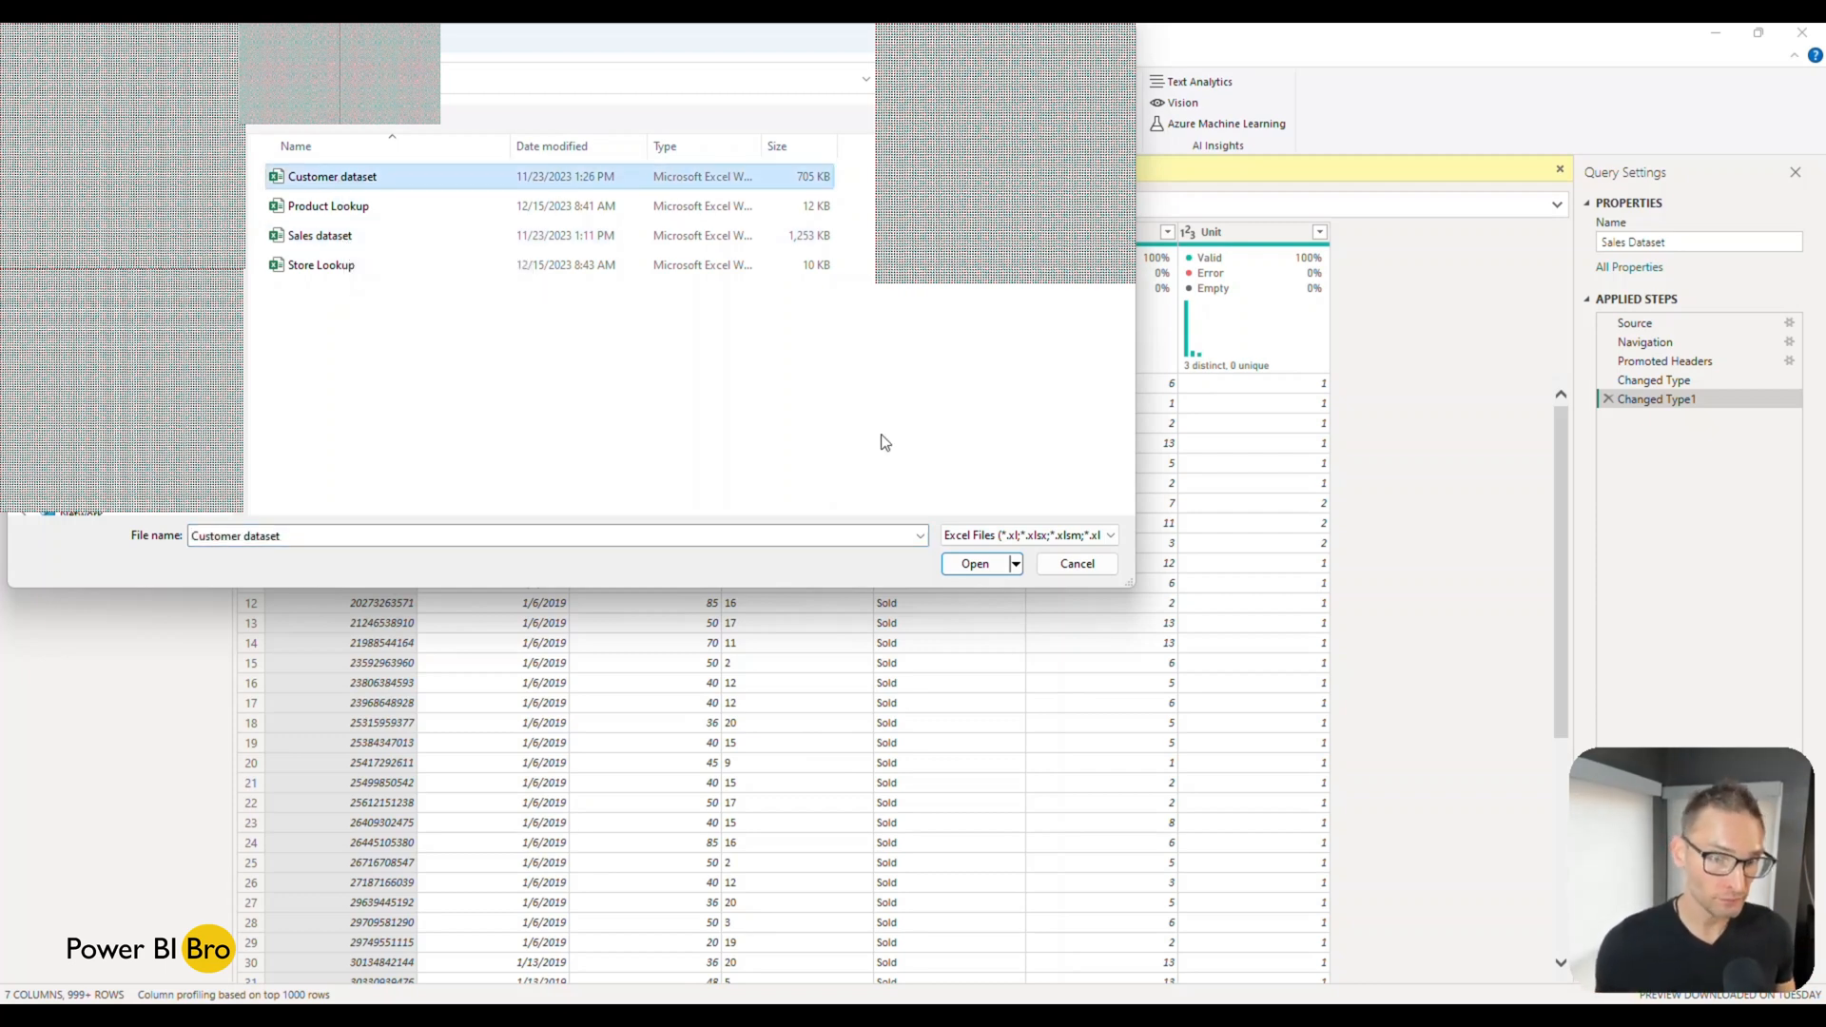
left_click(973, 565)
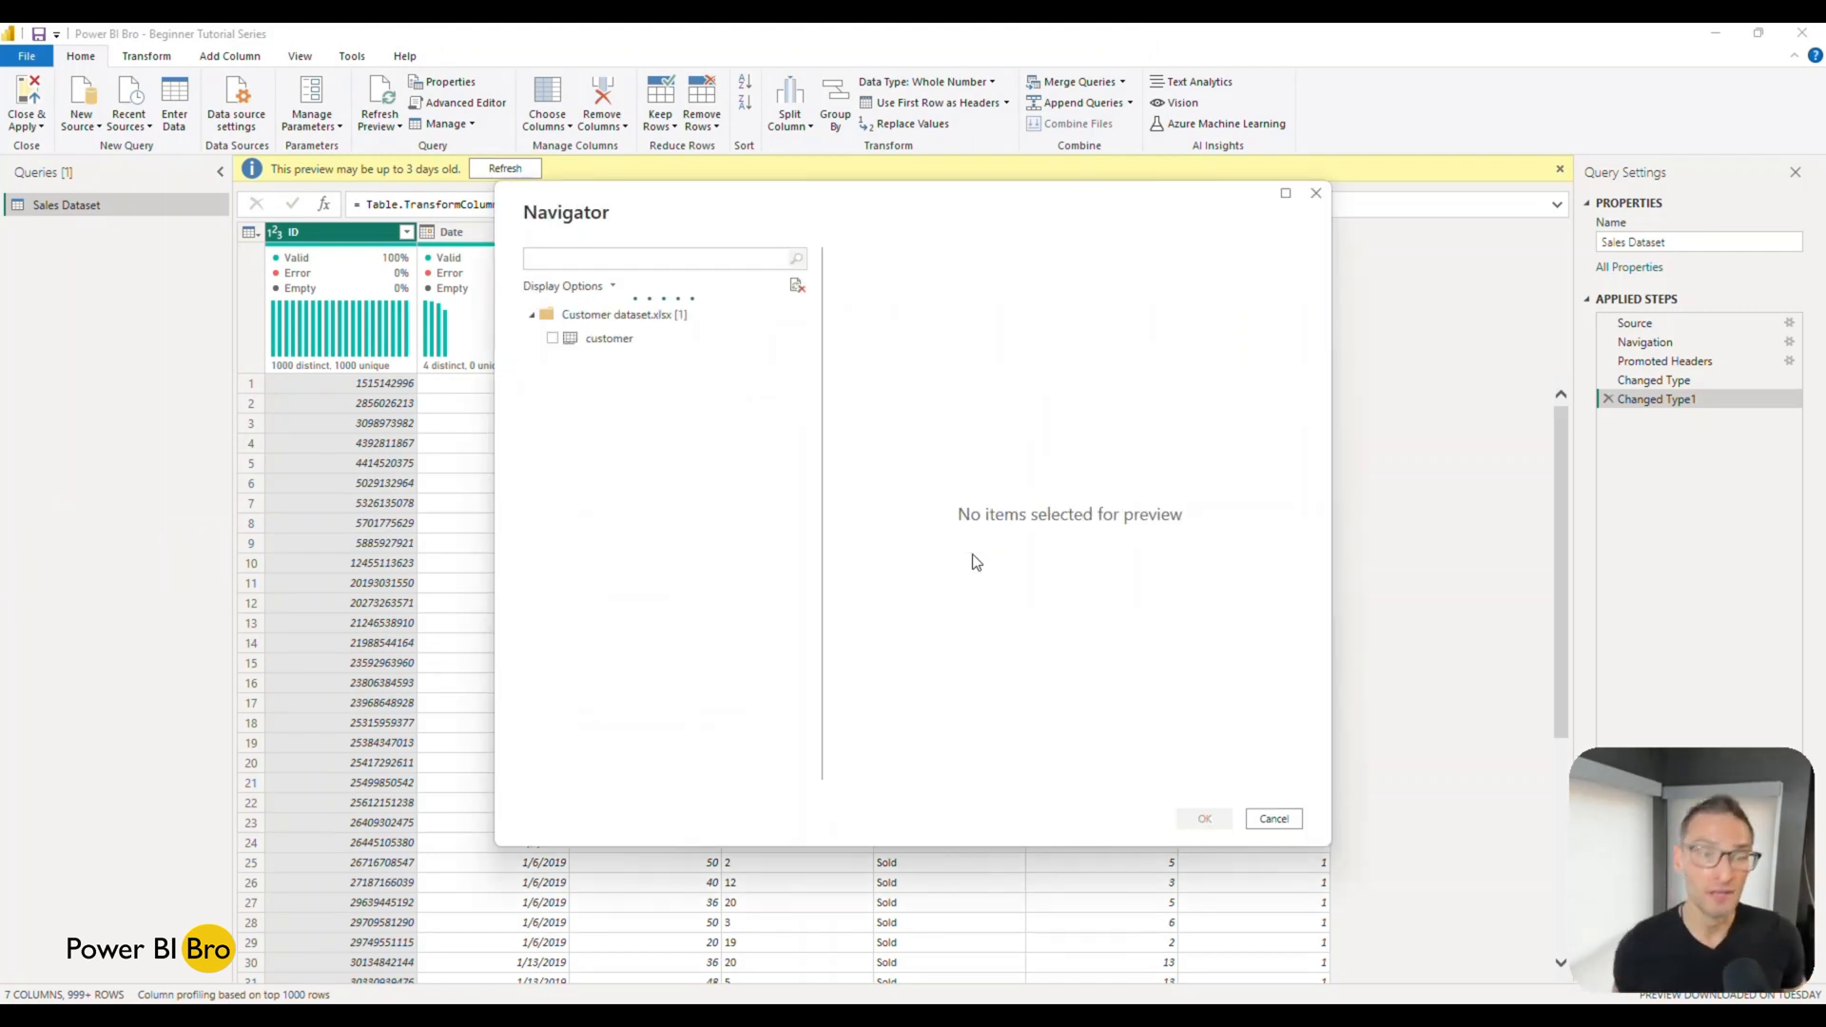
left_click(554, 340)
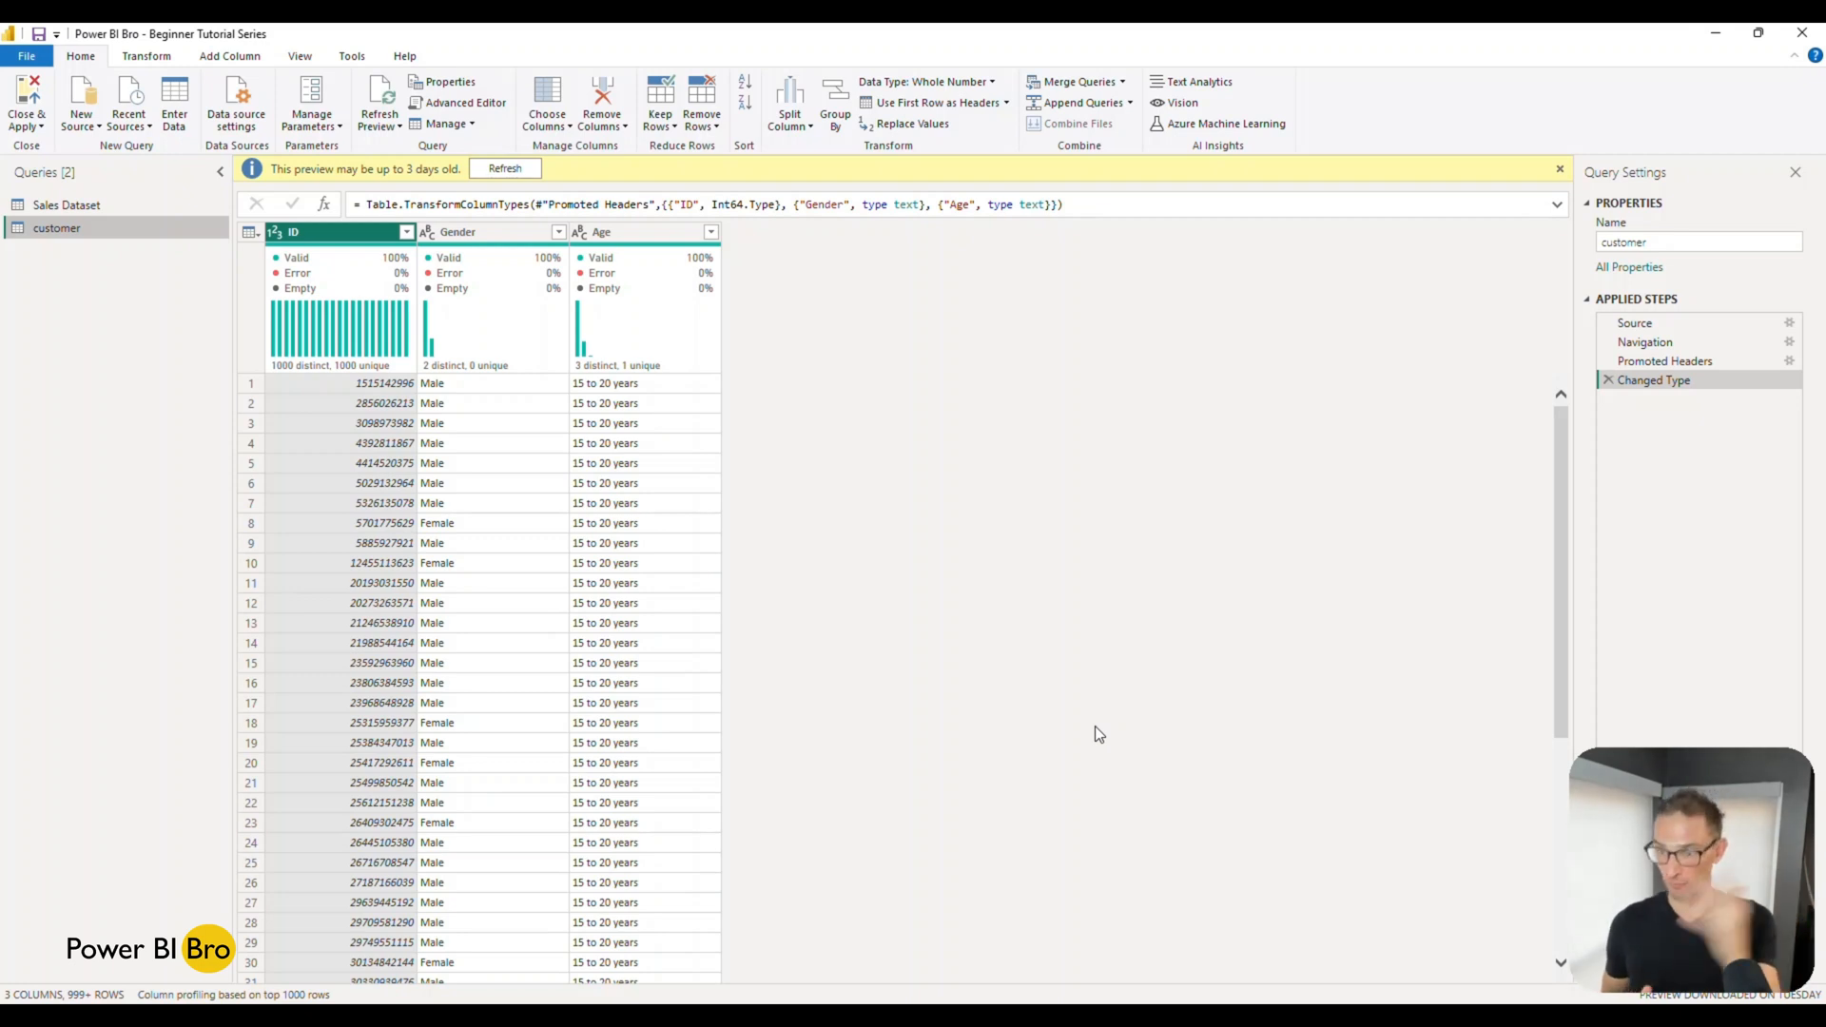
Turn off column distribution, column profile and column quality in the Sales Dataset query's data preview.
left_click(81, 204)
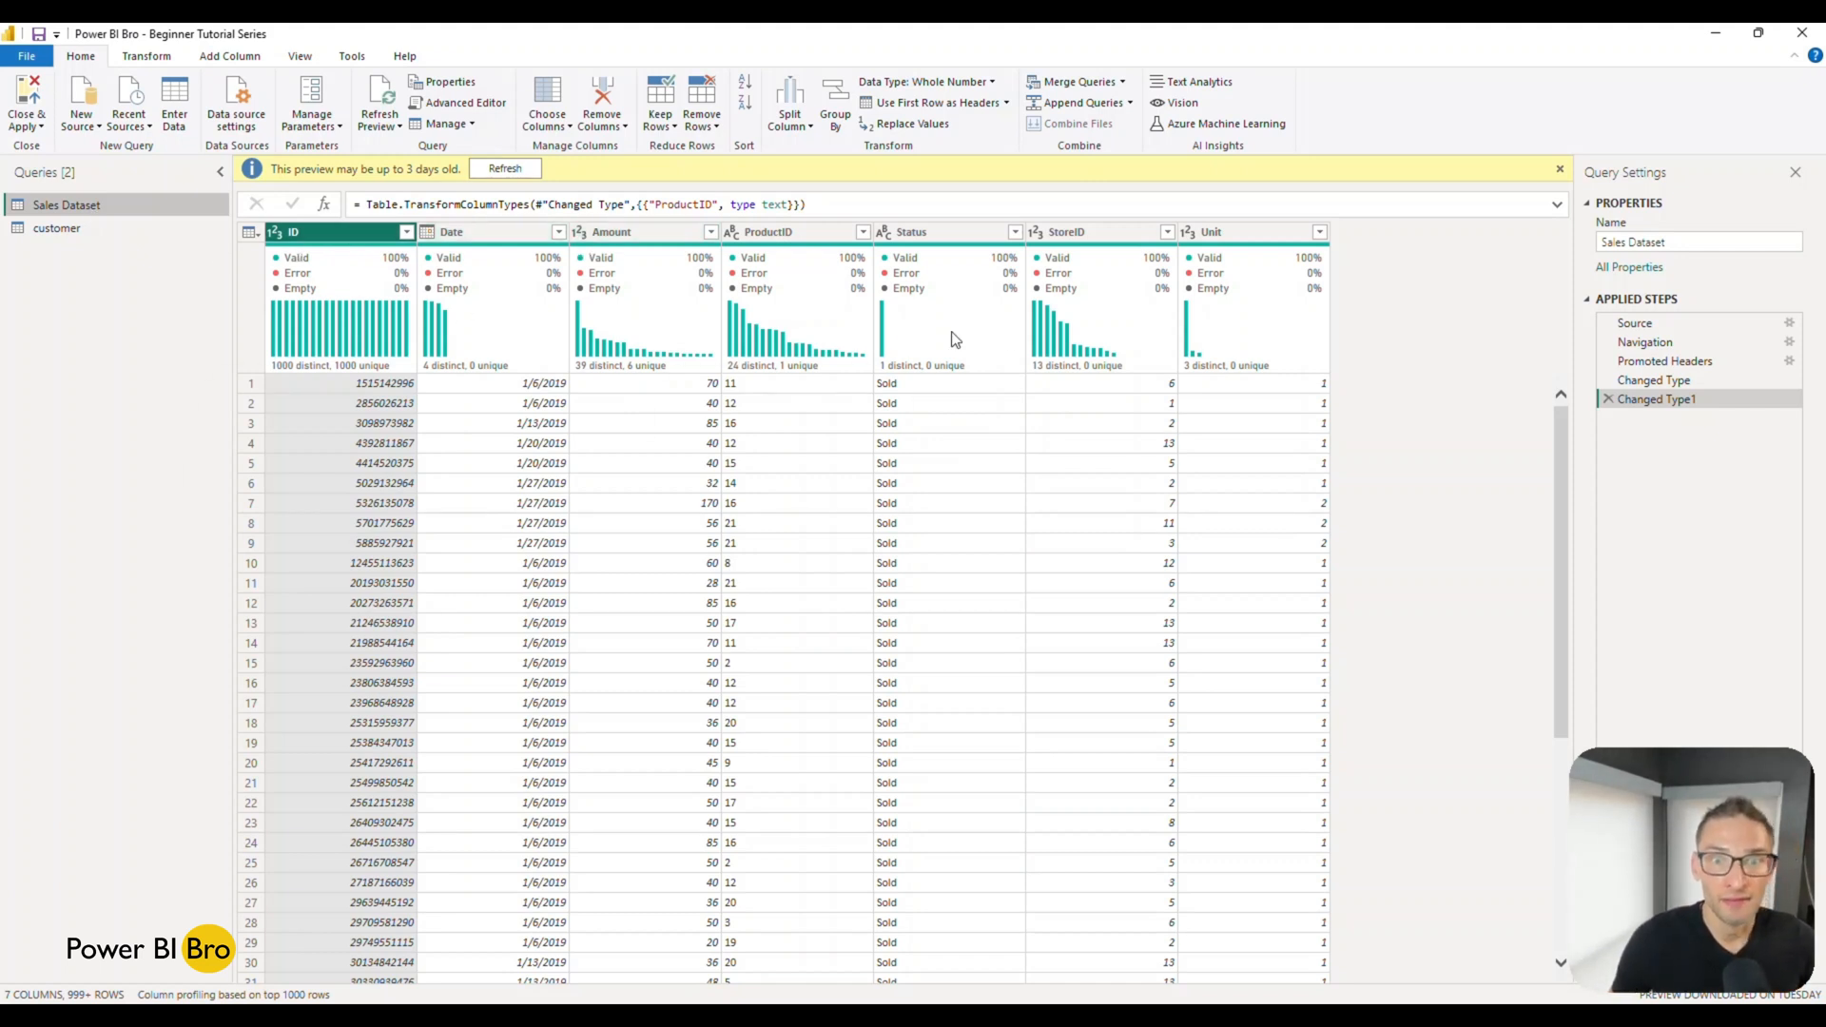
left_click(300, 57)
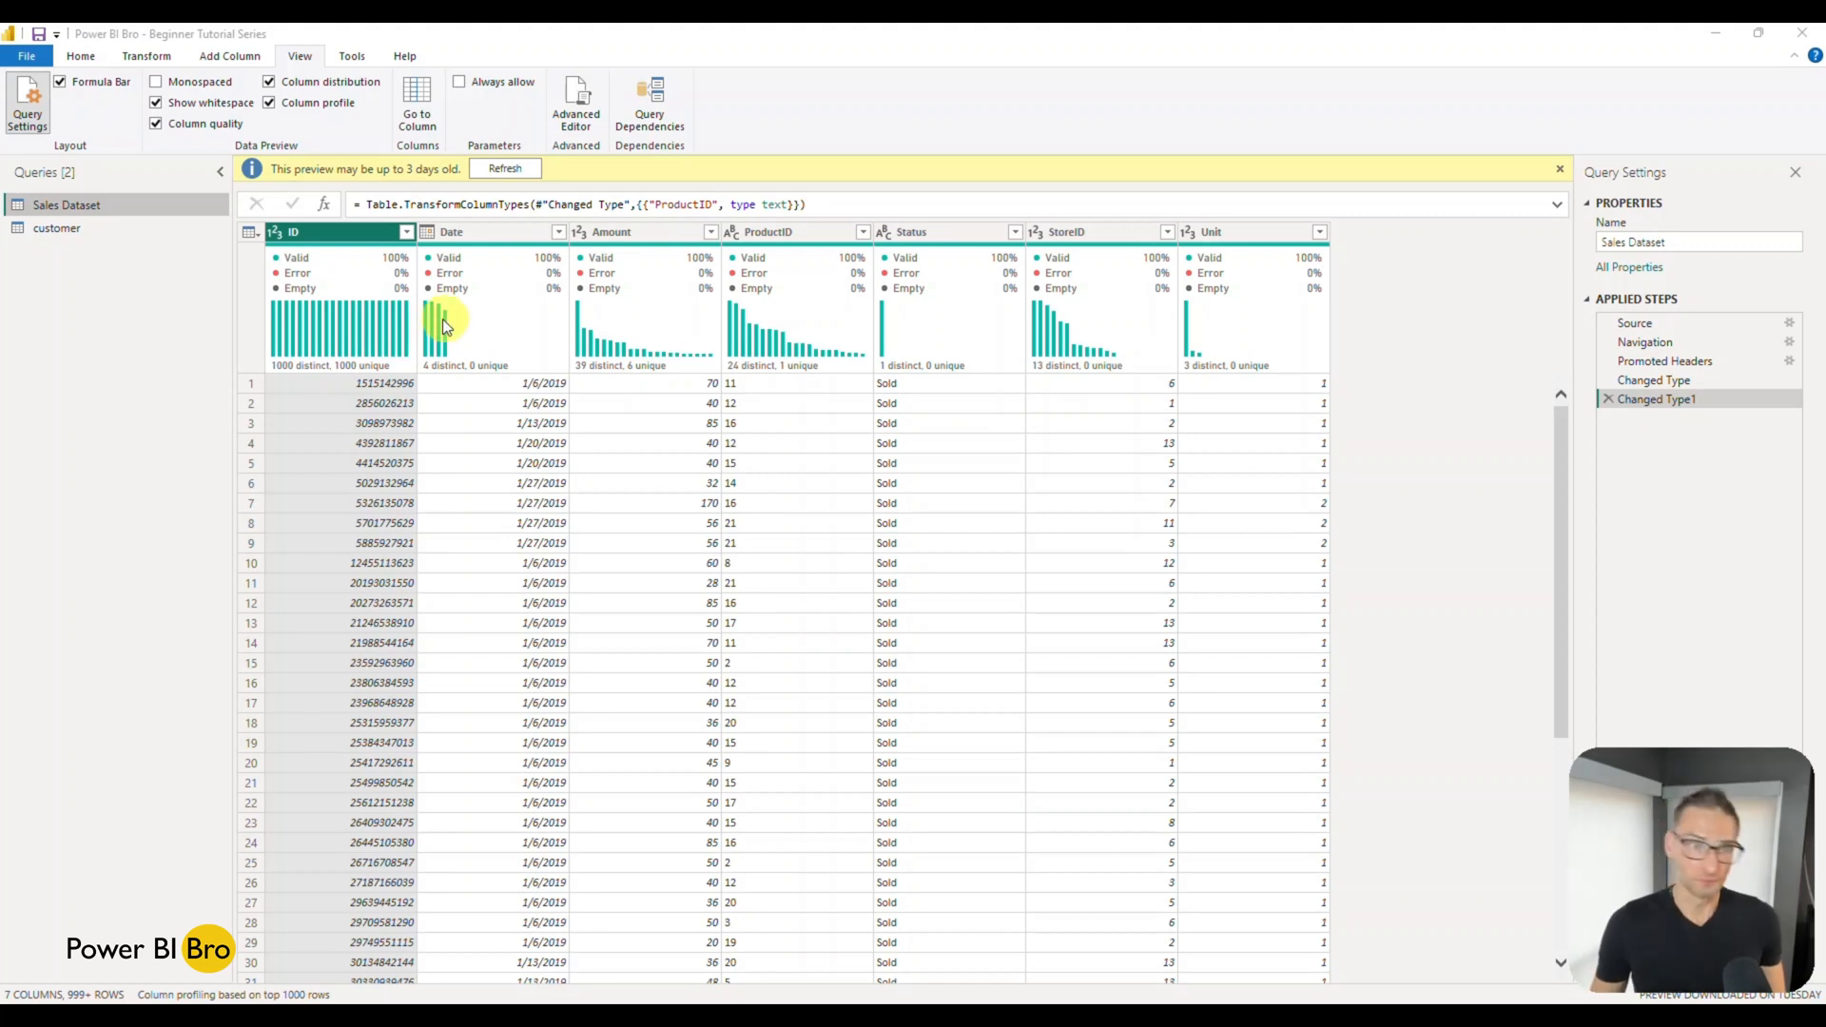
mouse_move(333, 257)
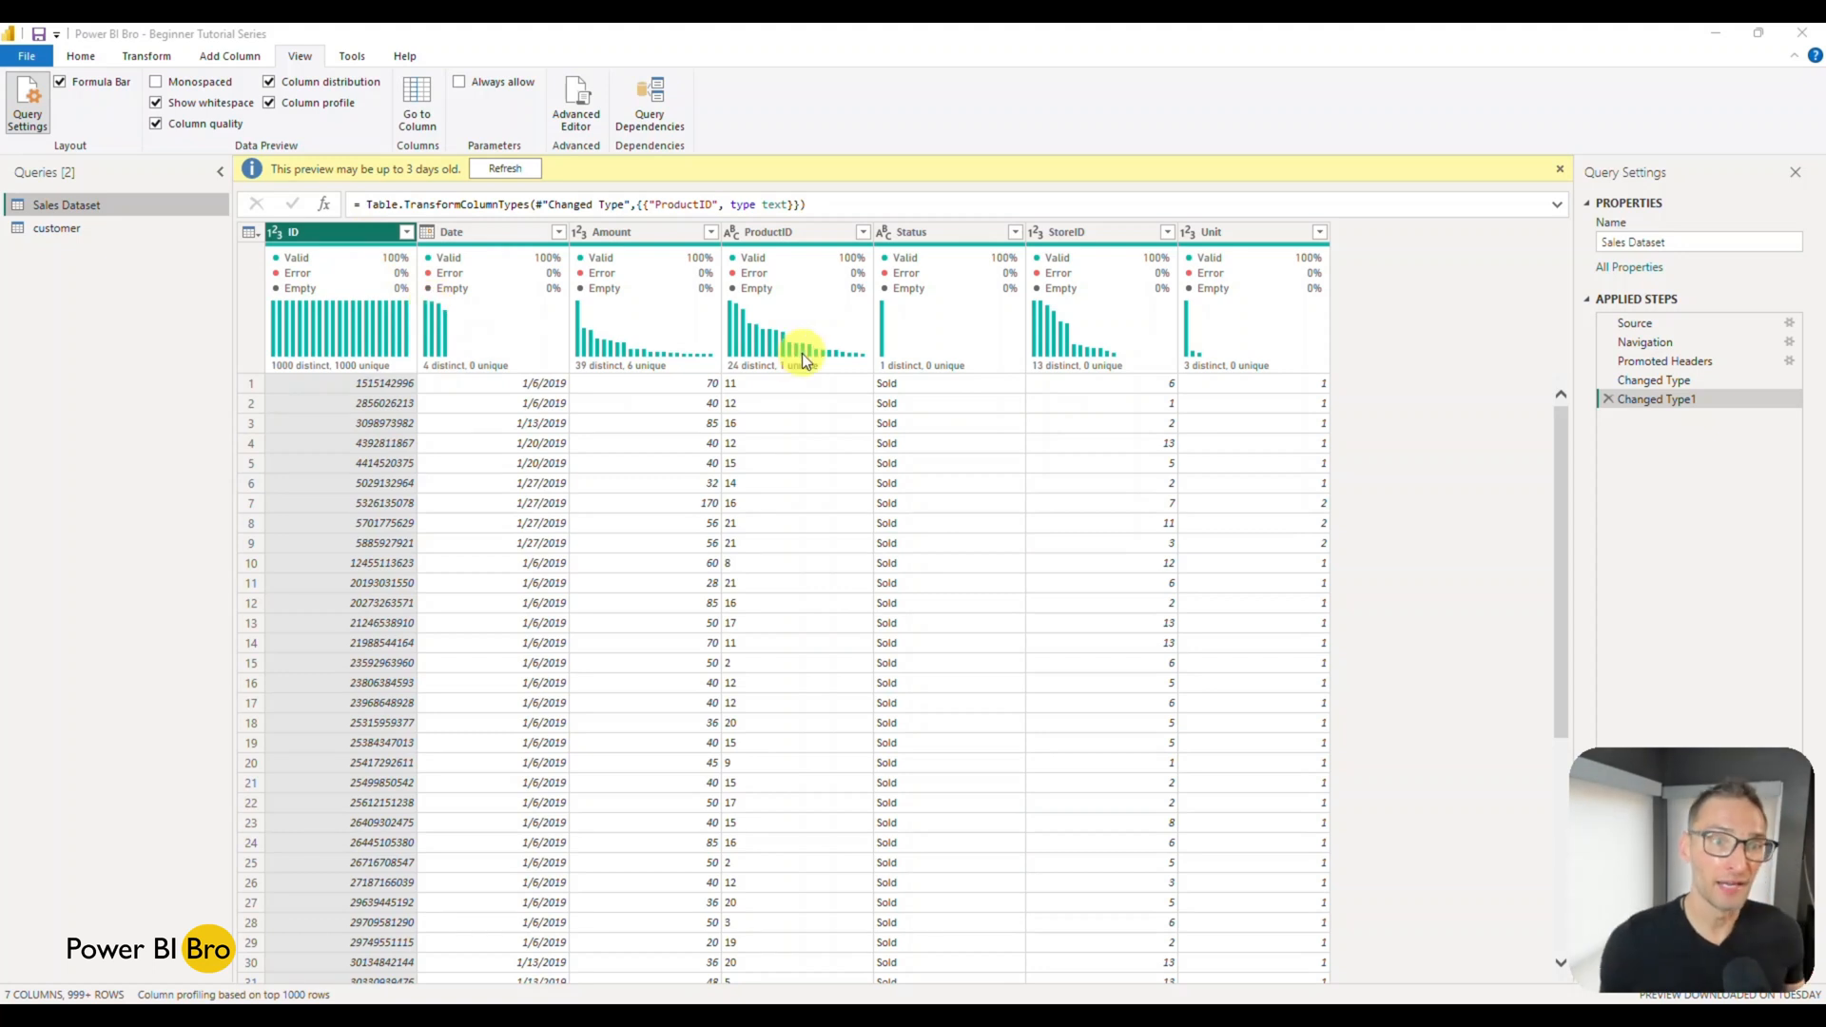
left_click(269, 82)
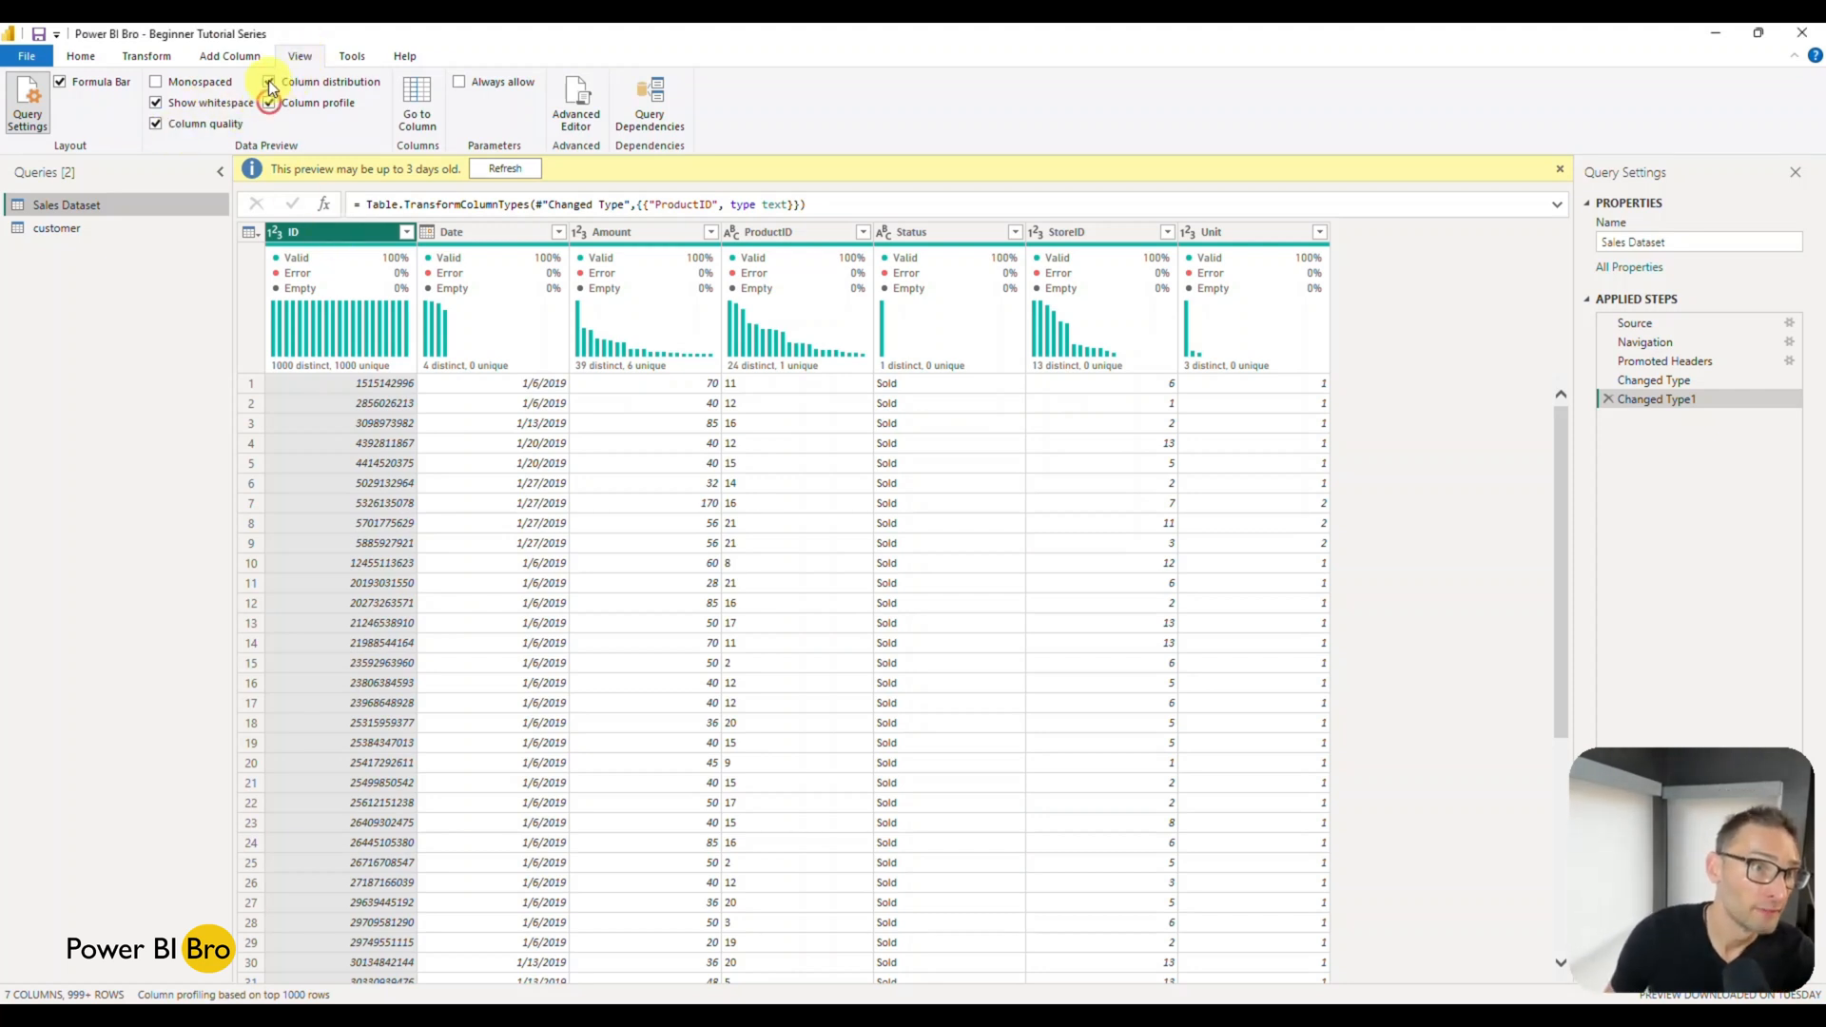
left_click(156, 123)
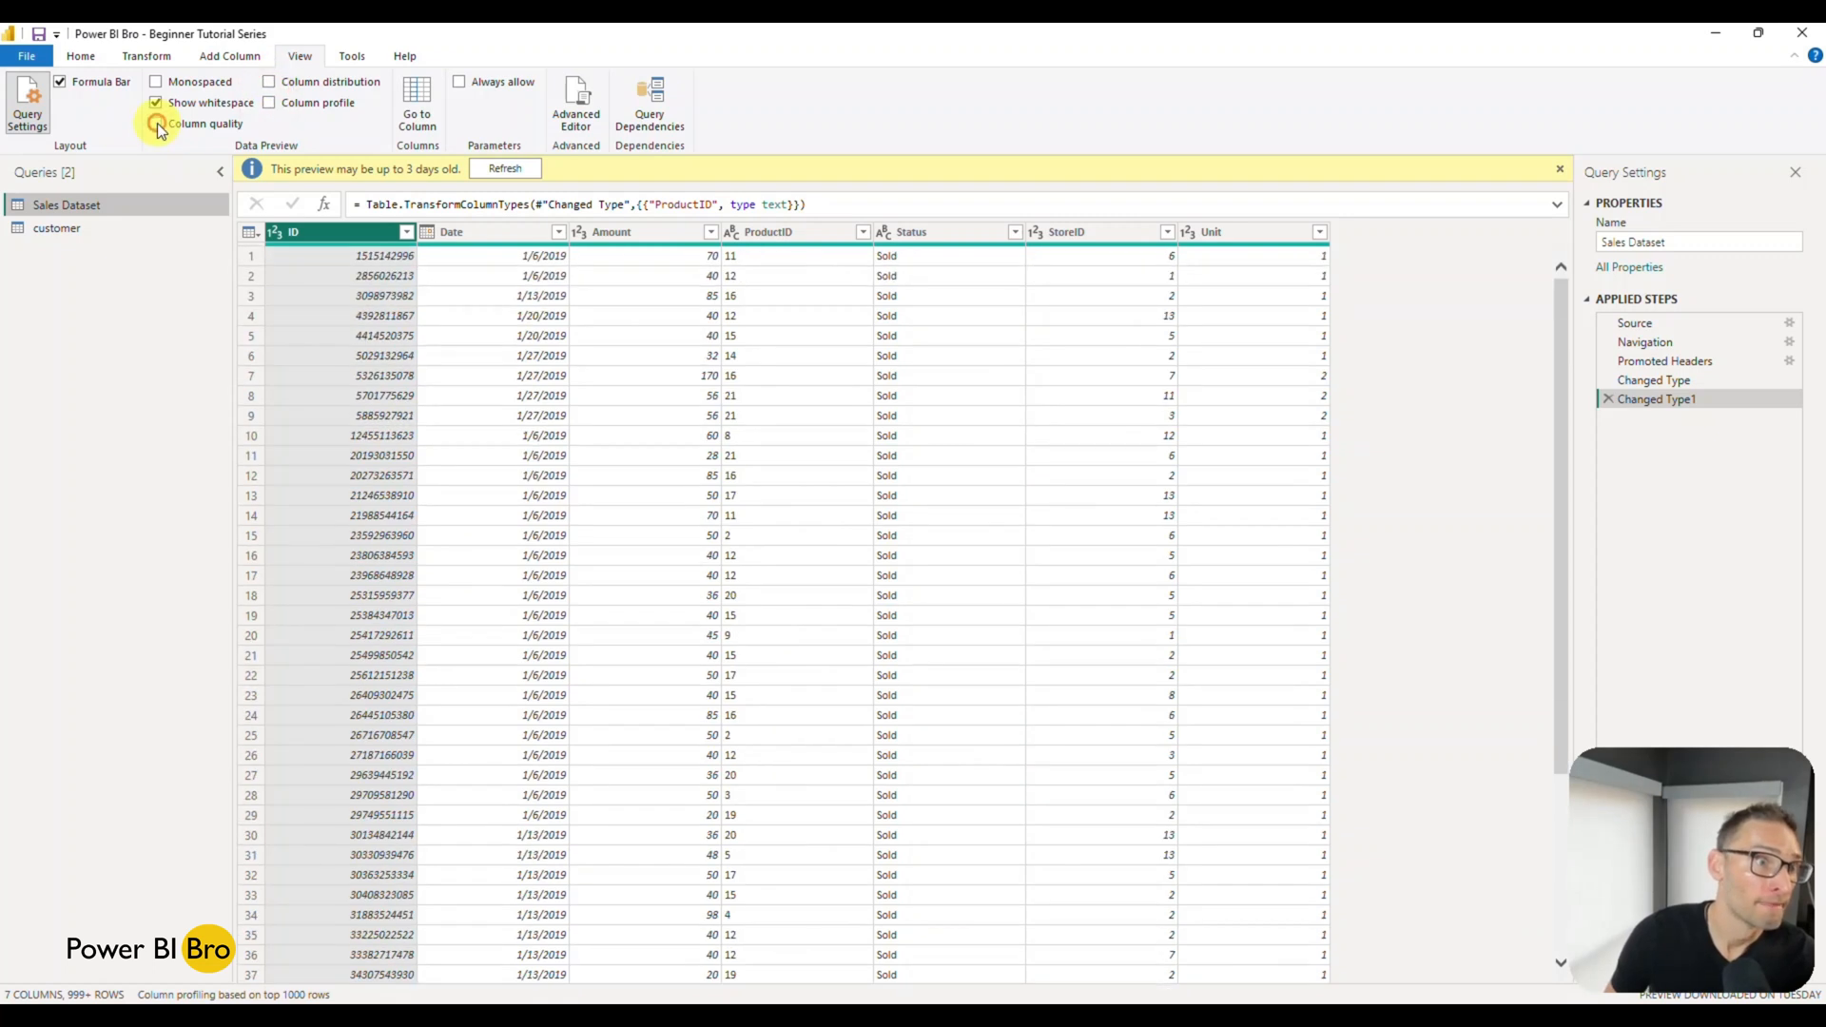
Turn on column quality, column distribution and column profile again, checking the Date and Amount summaries.
left_click(157, 124)
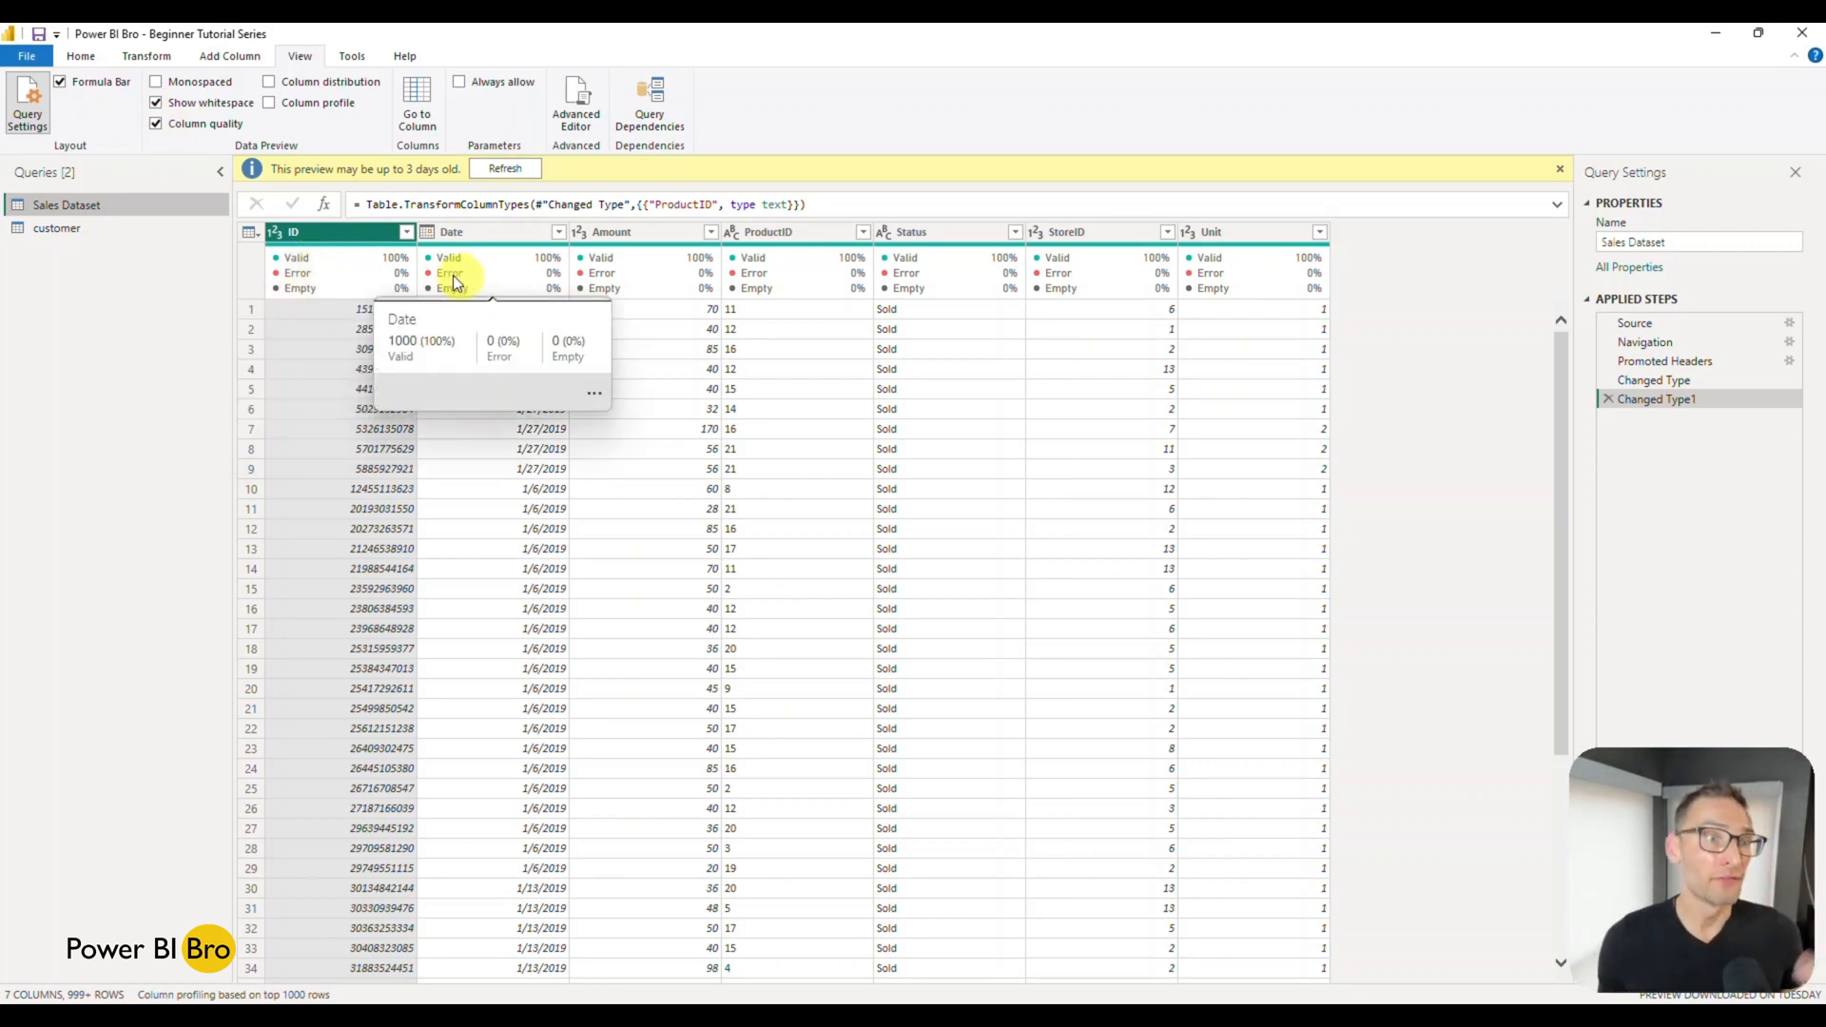
left_click(268, 81)
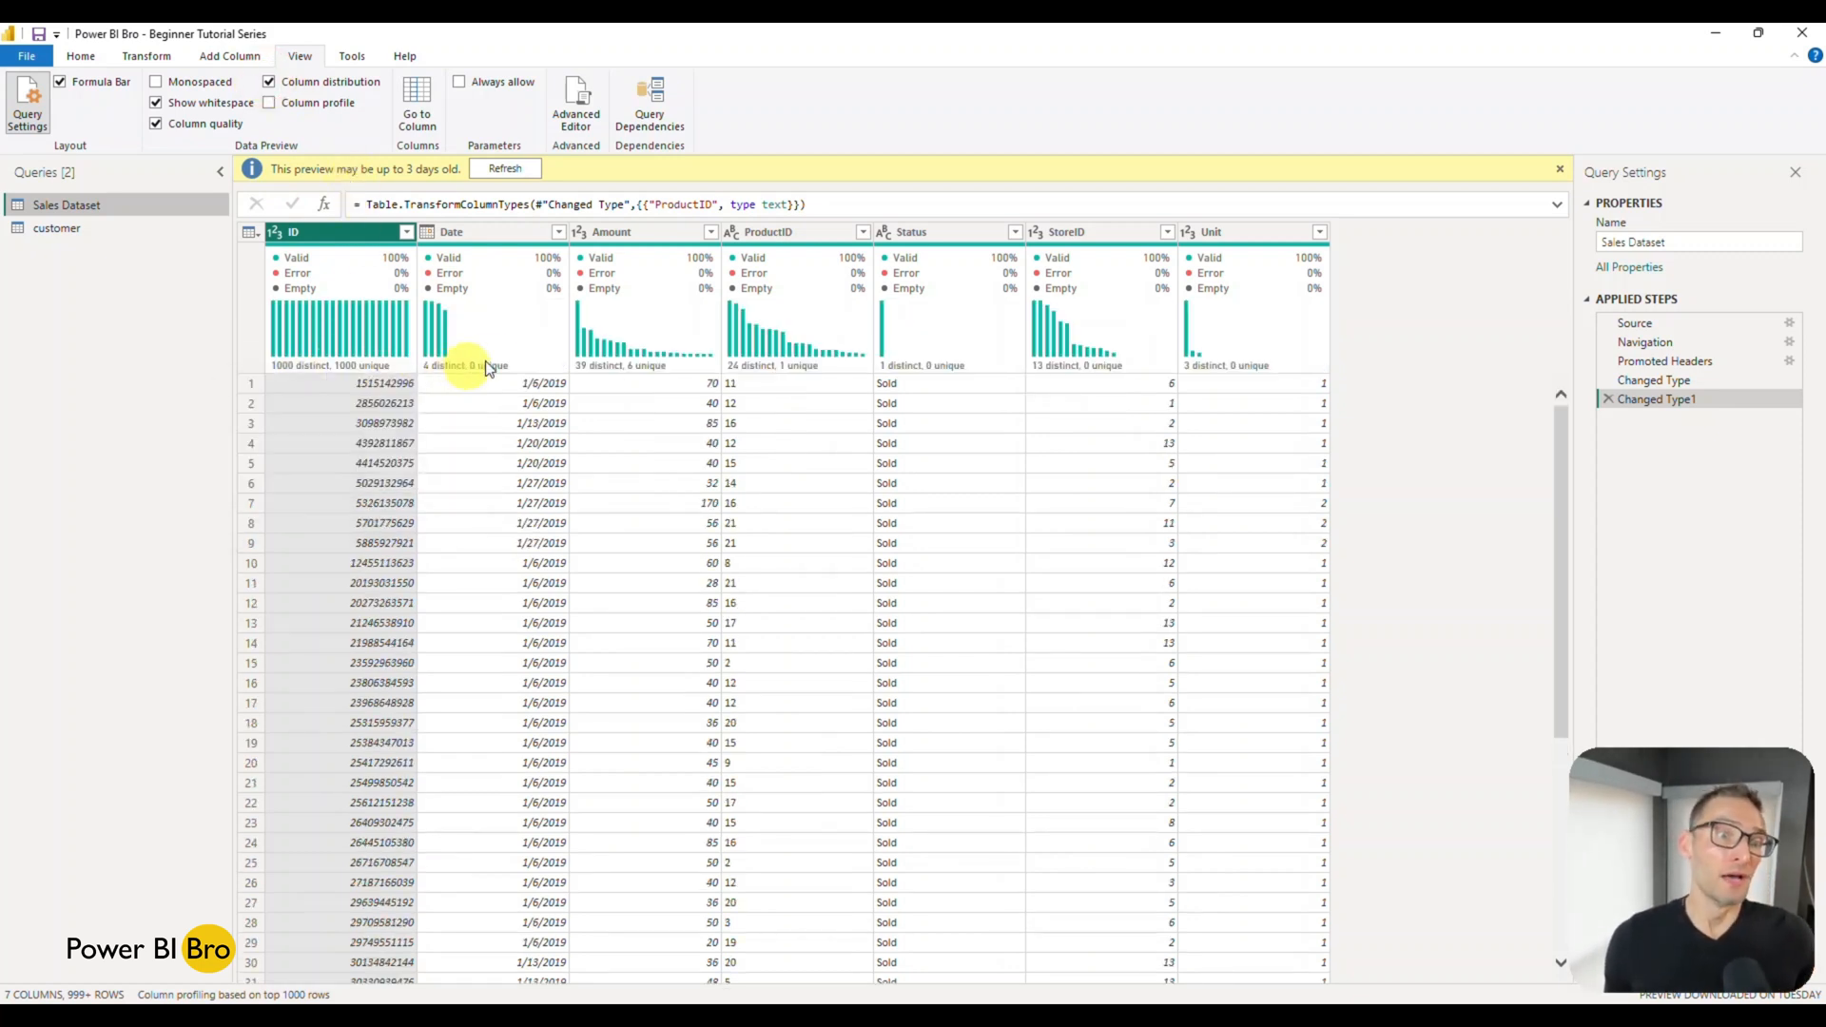
mouse_move(488, 365)
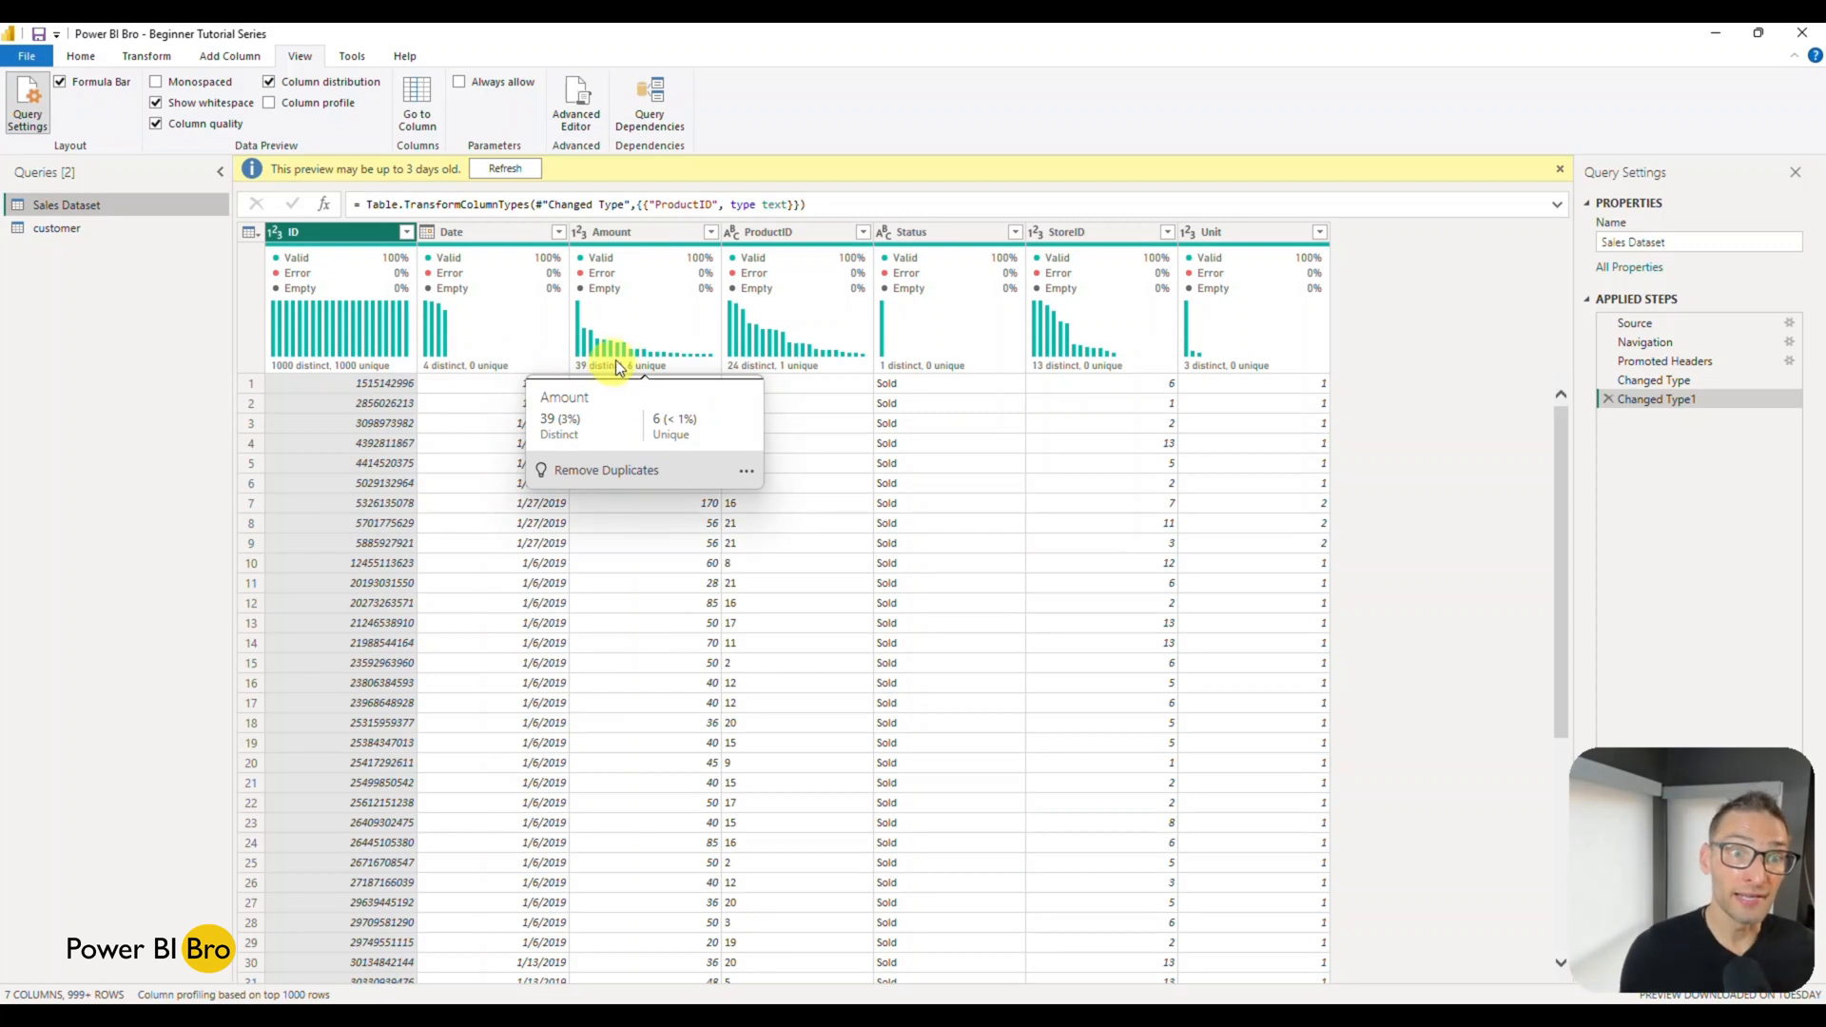
left_click(270, 104)
mouse_move(470, 261)
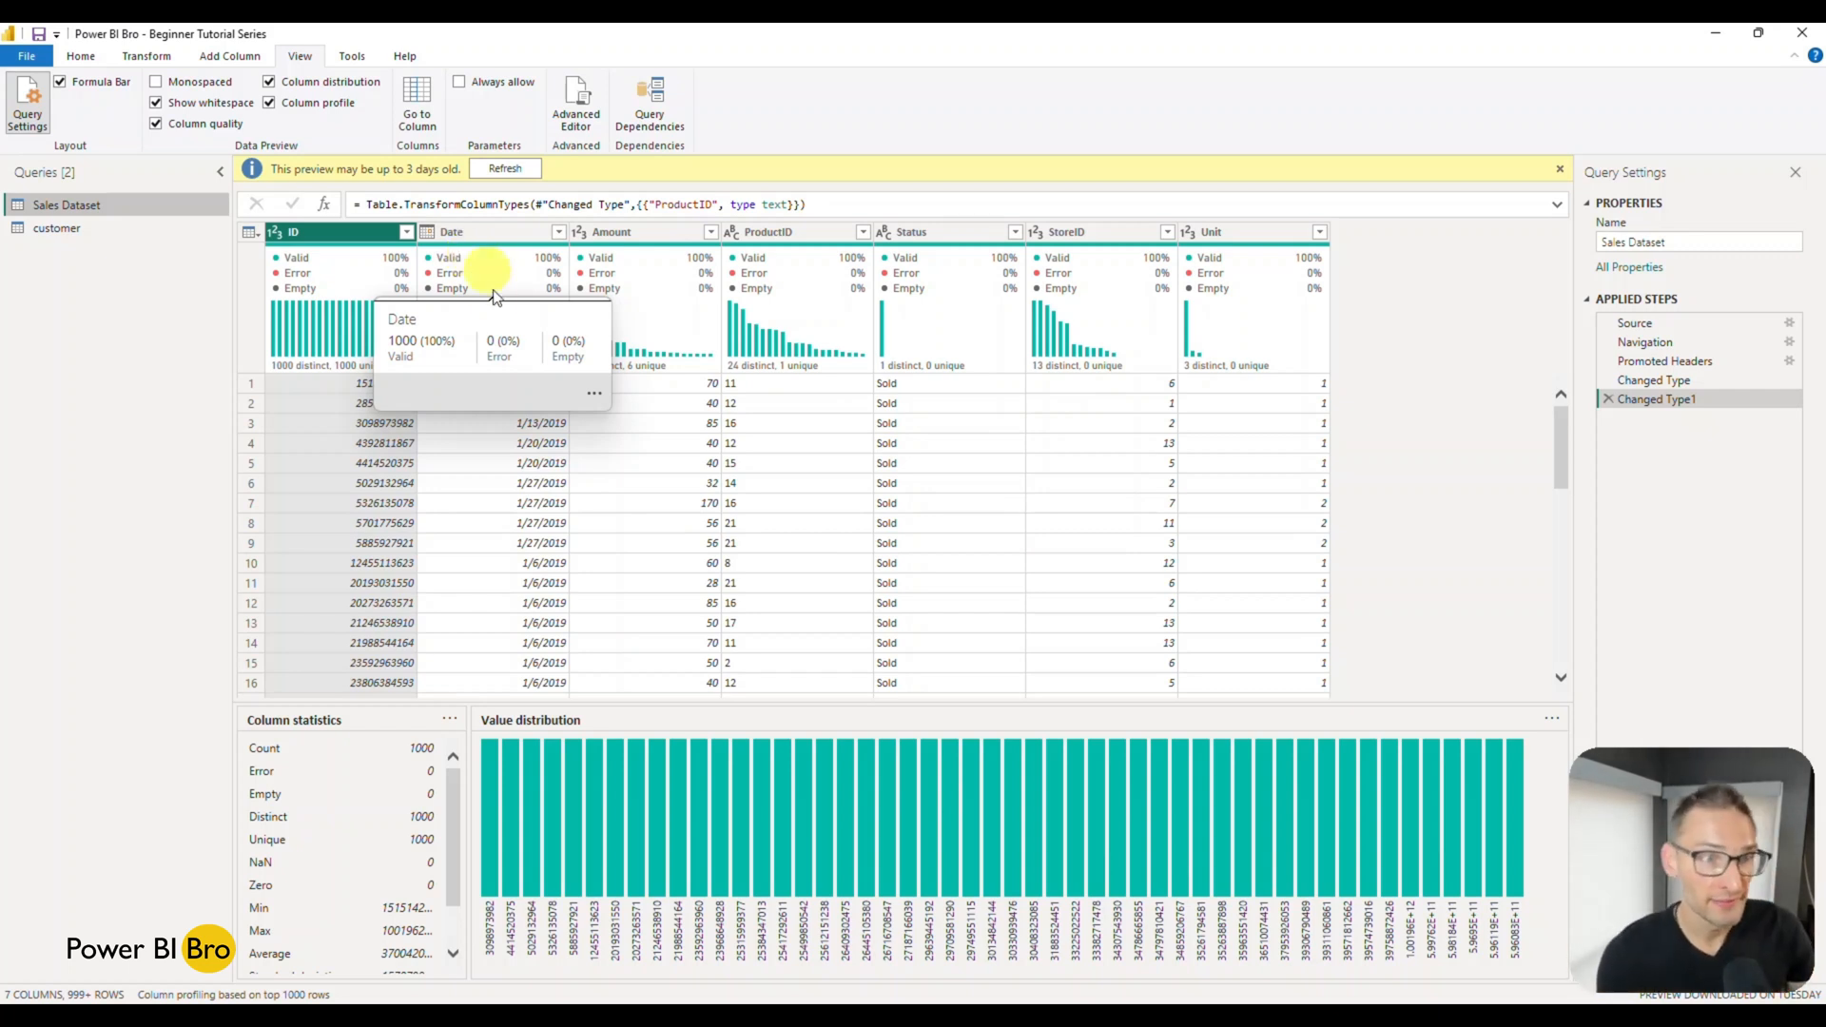
Refresh the Sales Dataset preview and check the profiles of the Date, Amount and Status columns.
left_click(490, 235)
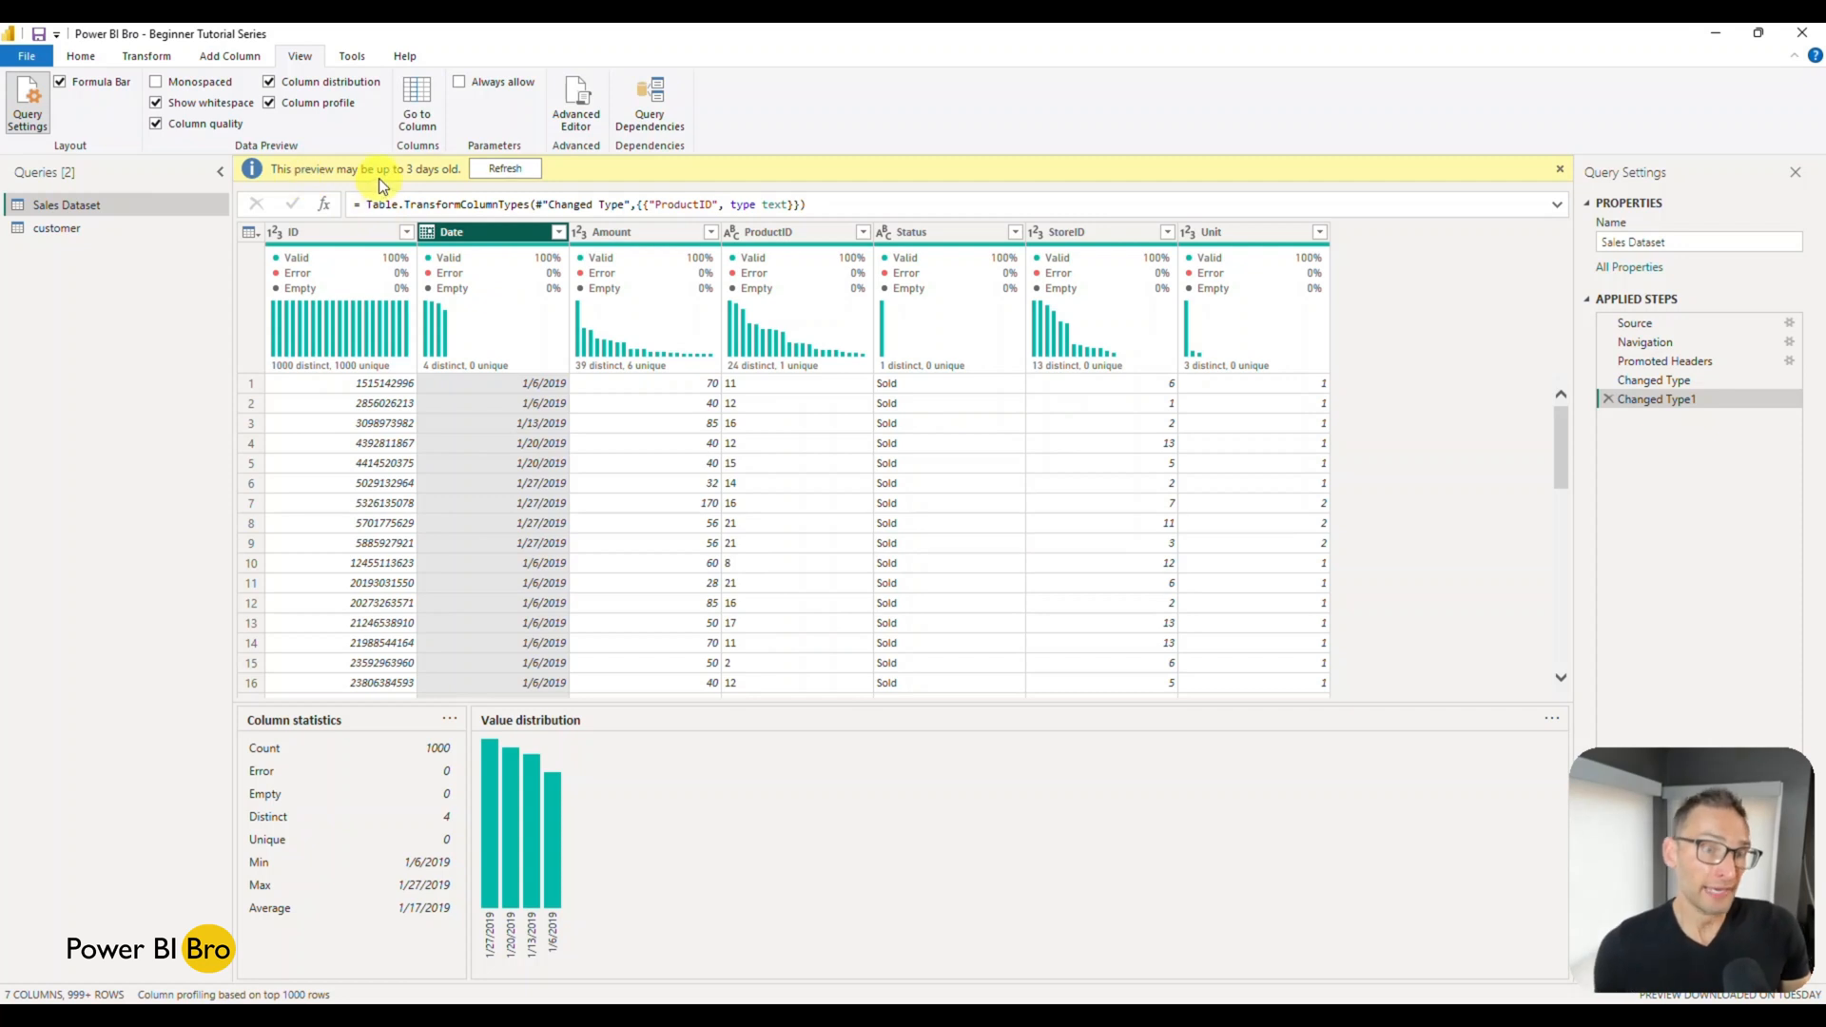
left_click(514, 172)
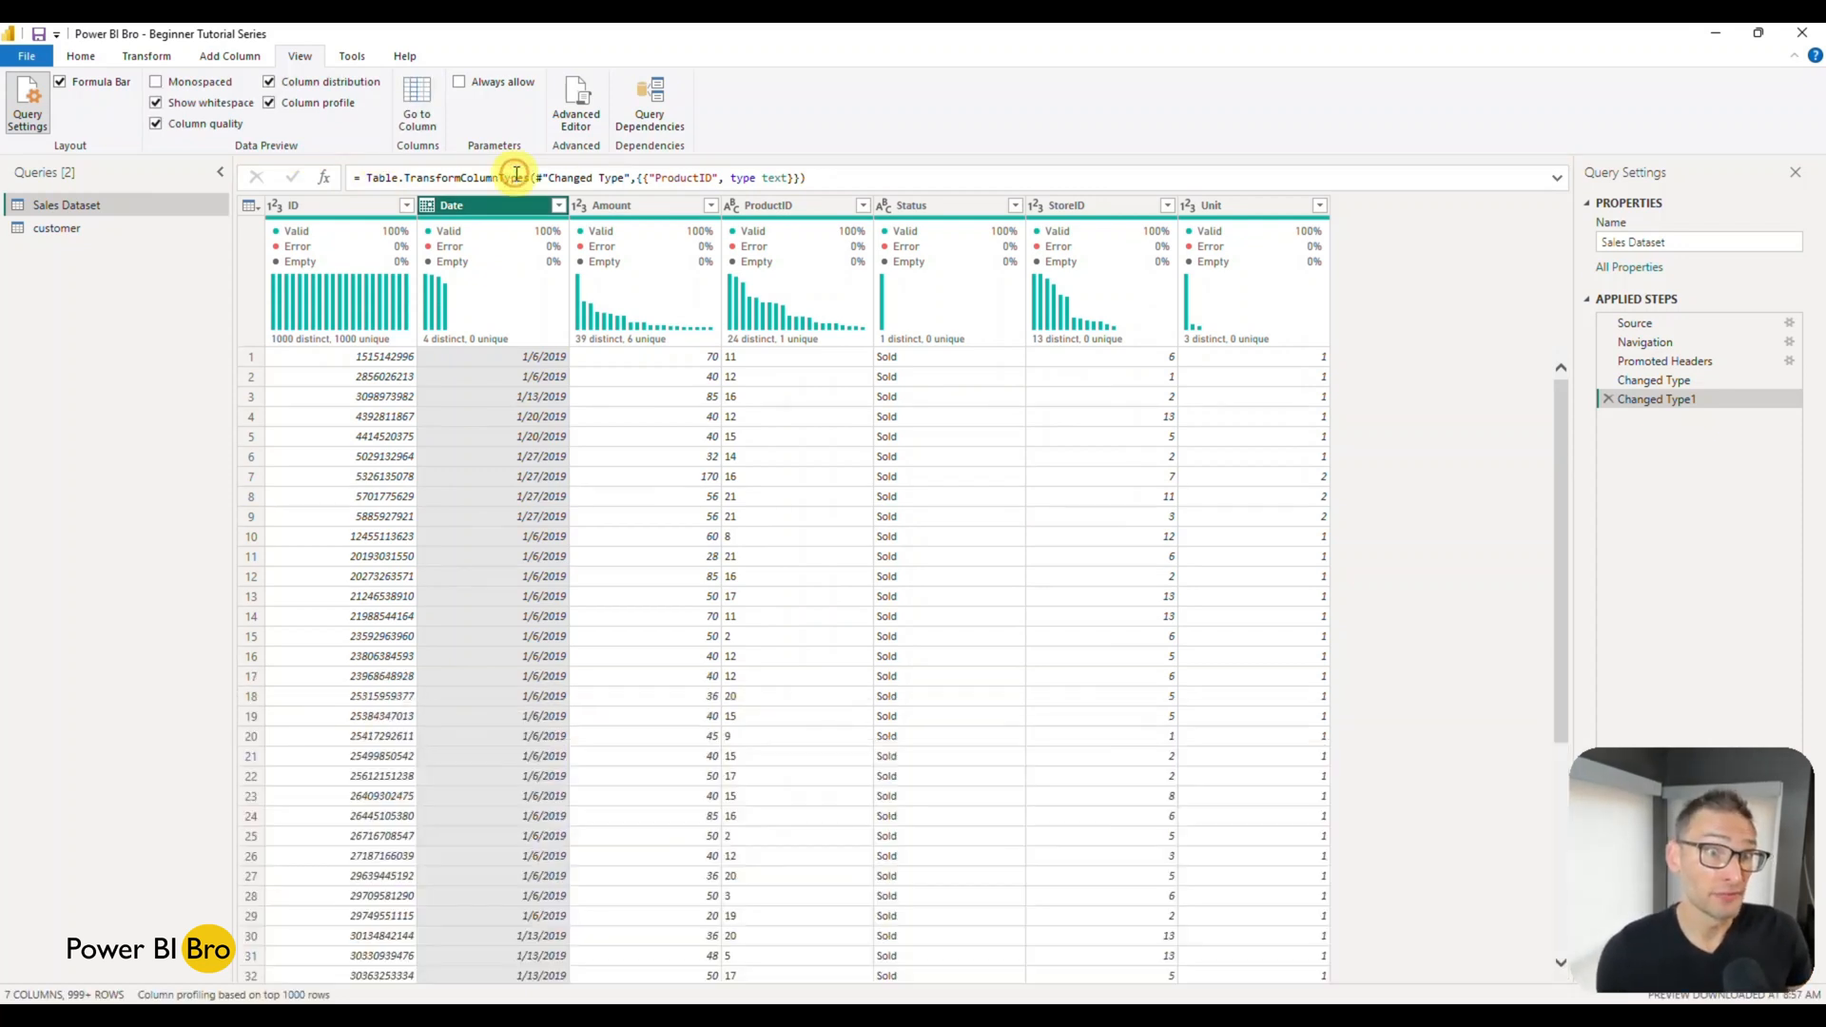
left_click(601, 205)
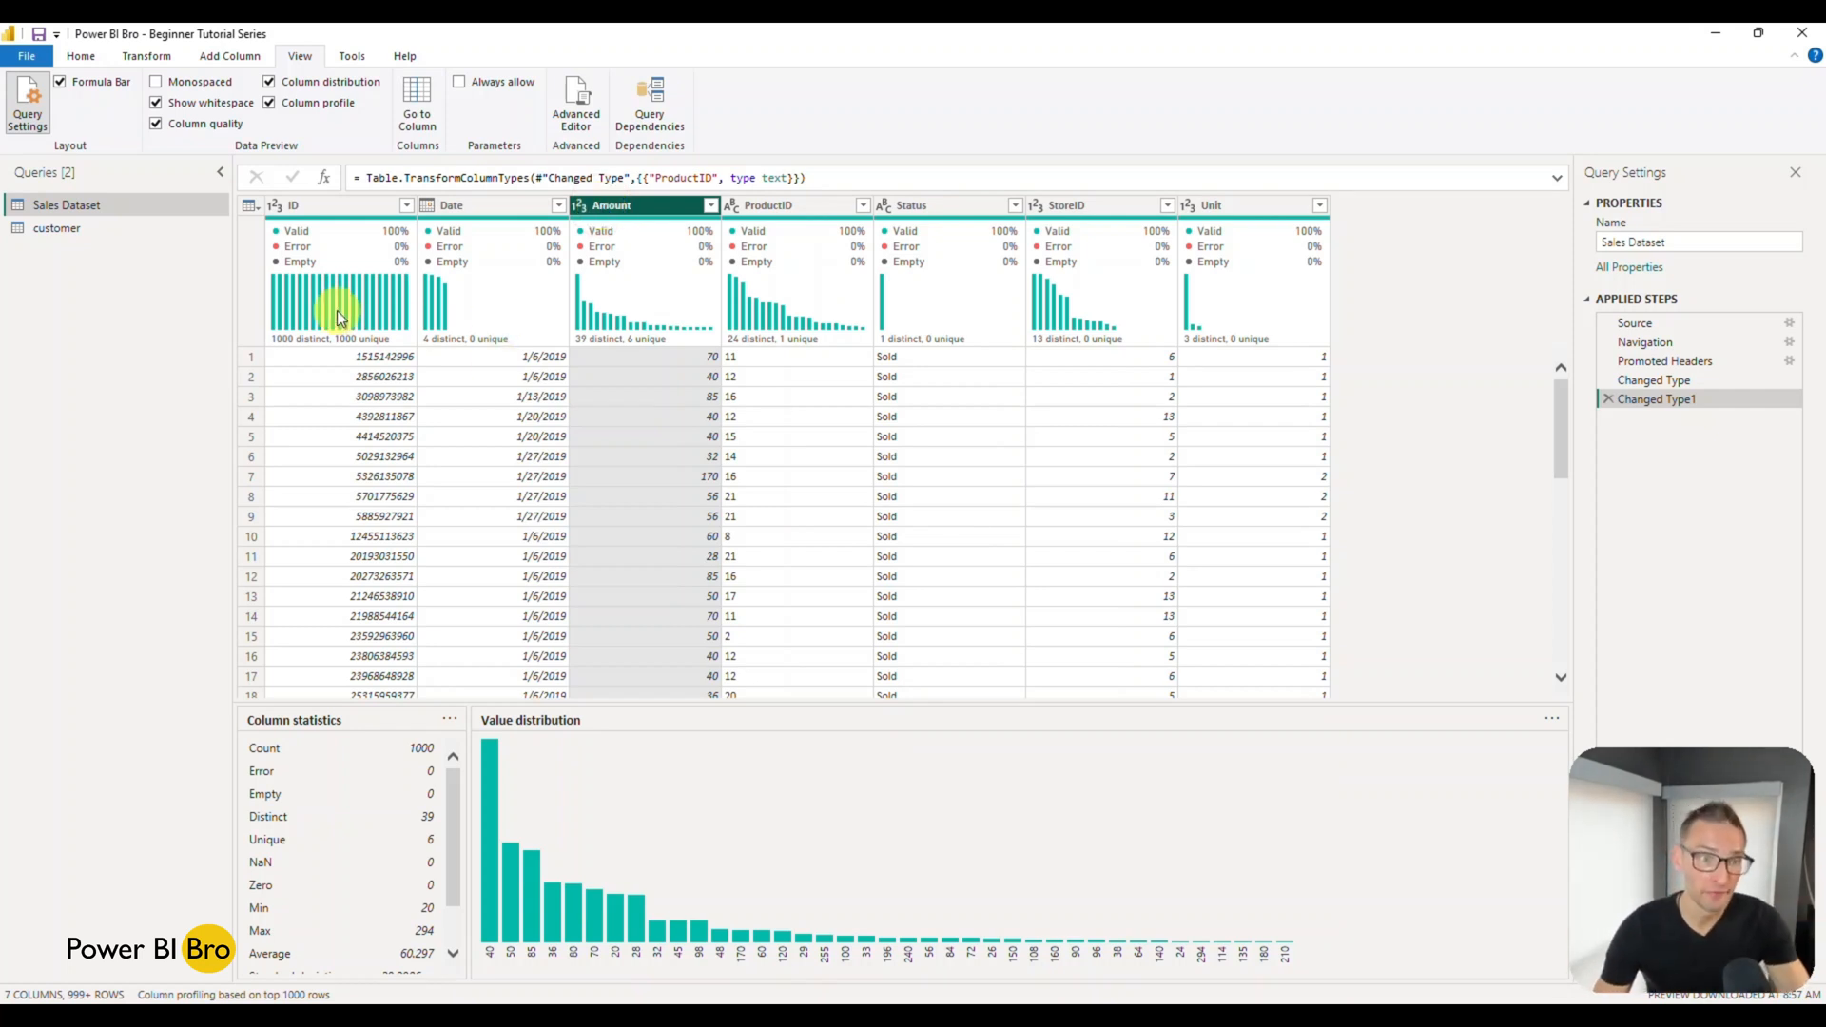
mouse_move(920, 331)
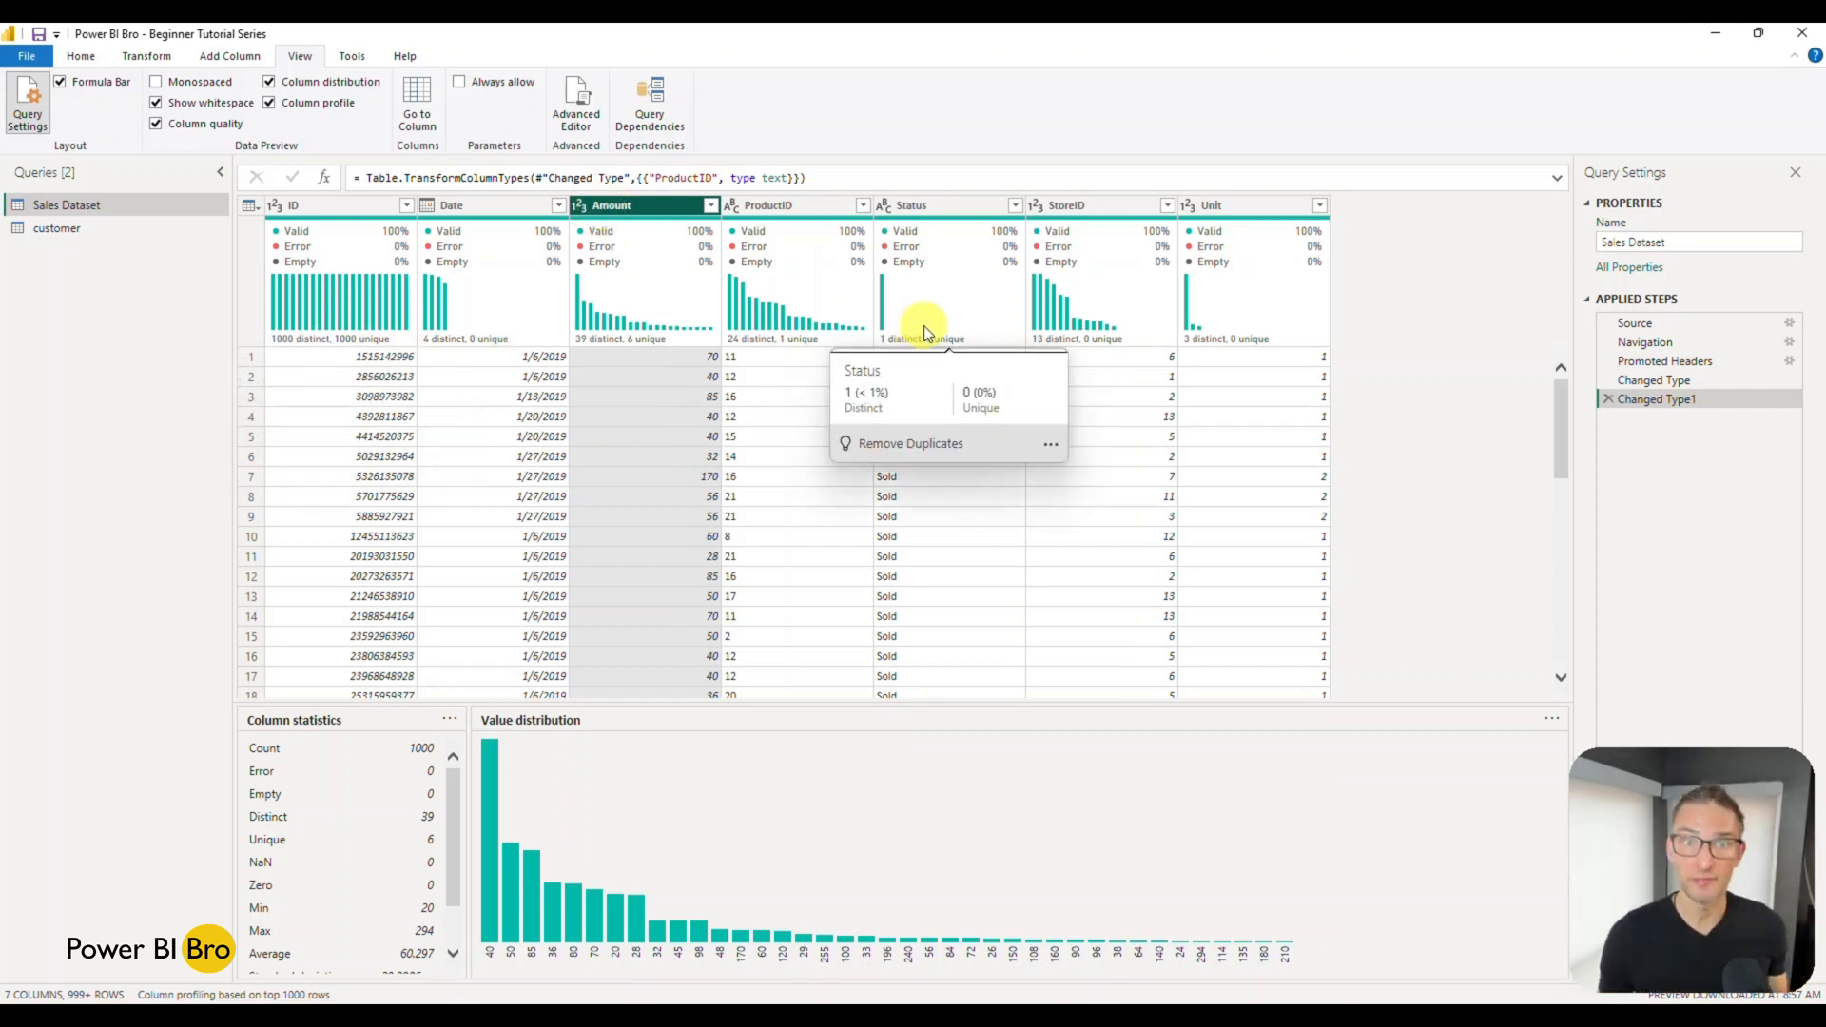
mouse_move(1200, 296)
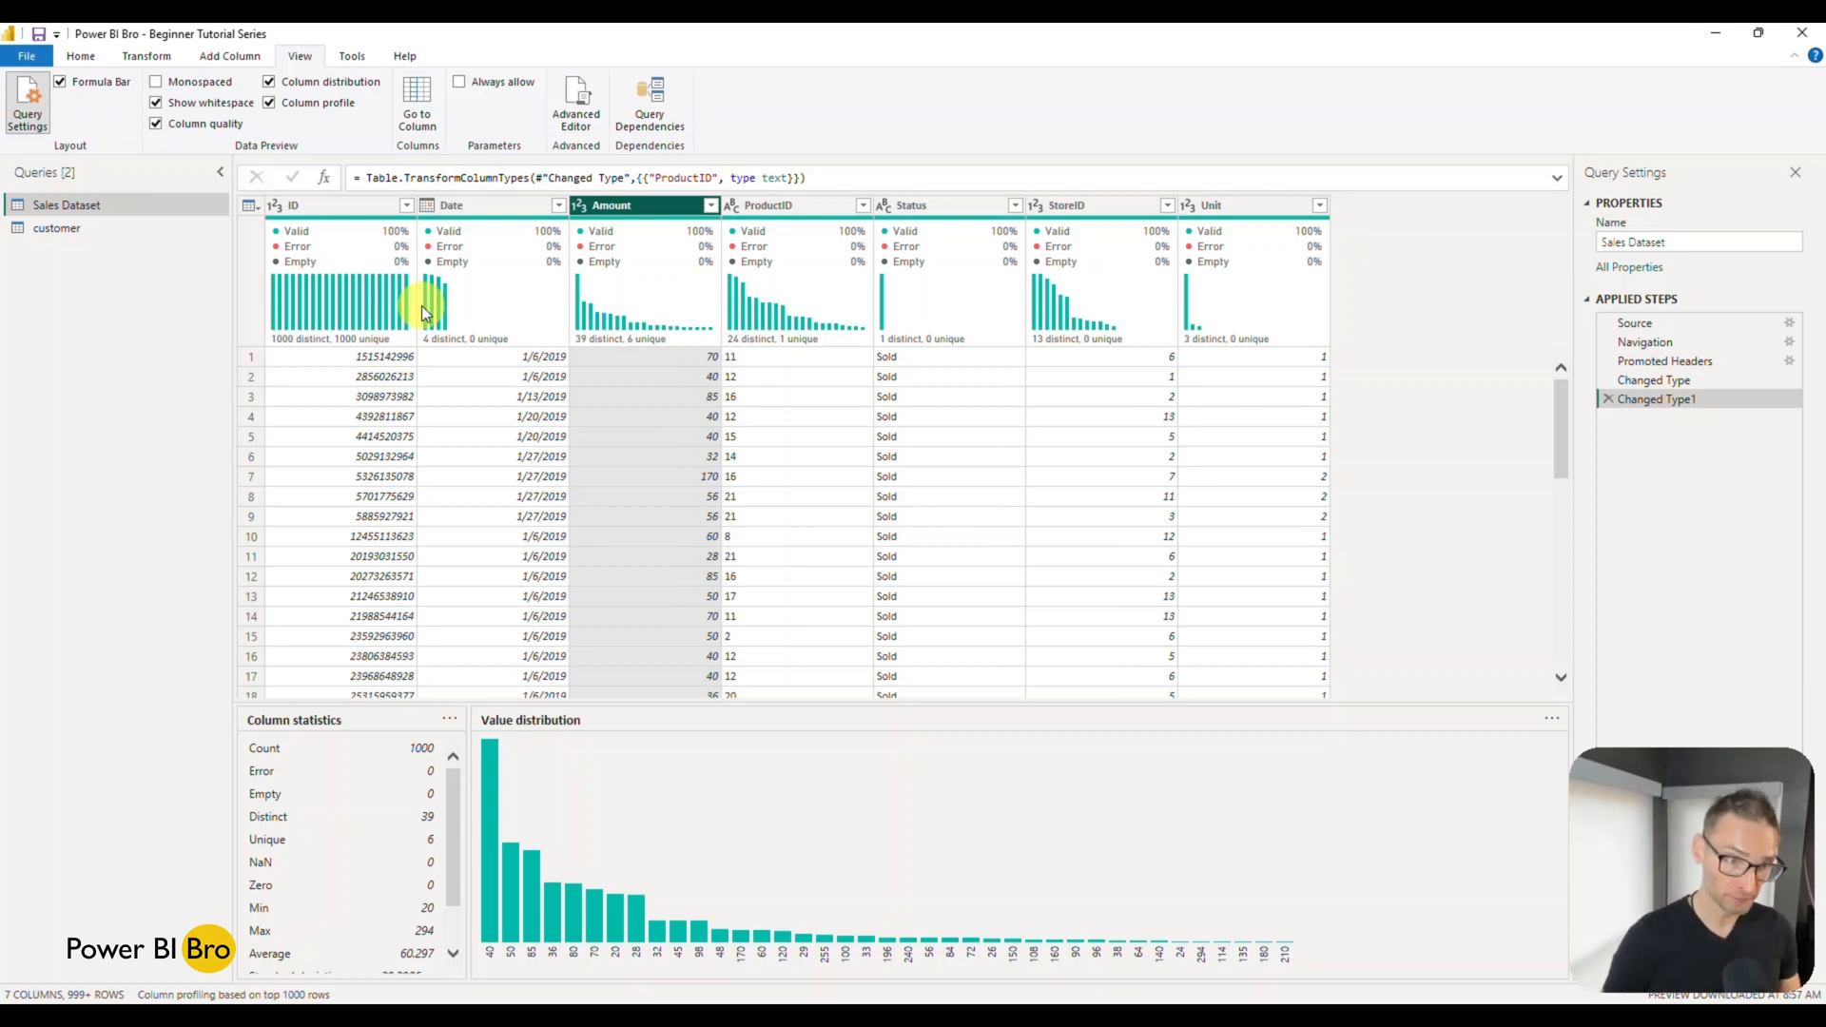
Review the ID column's profile and change its data type to Text within the existing Changed Type1 step.
left_click(346, 204)
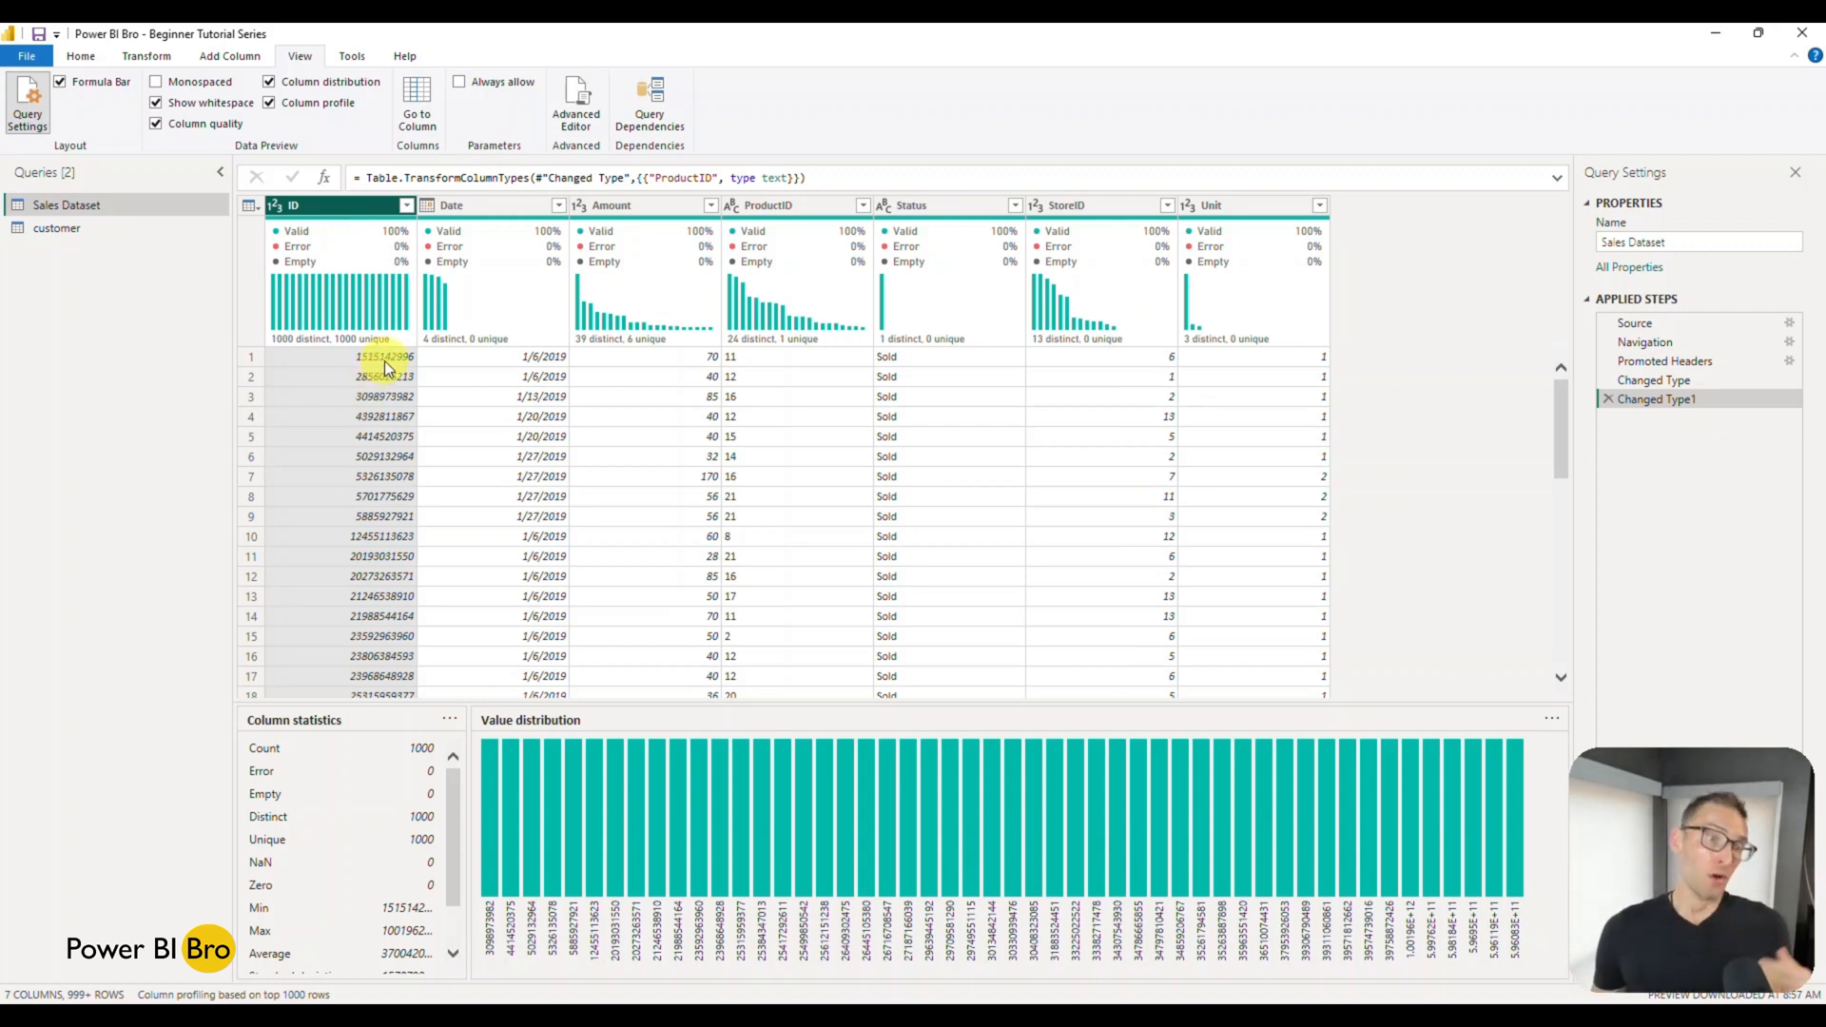
left_click(277, 207)
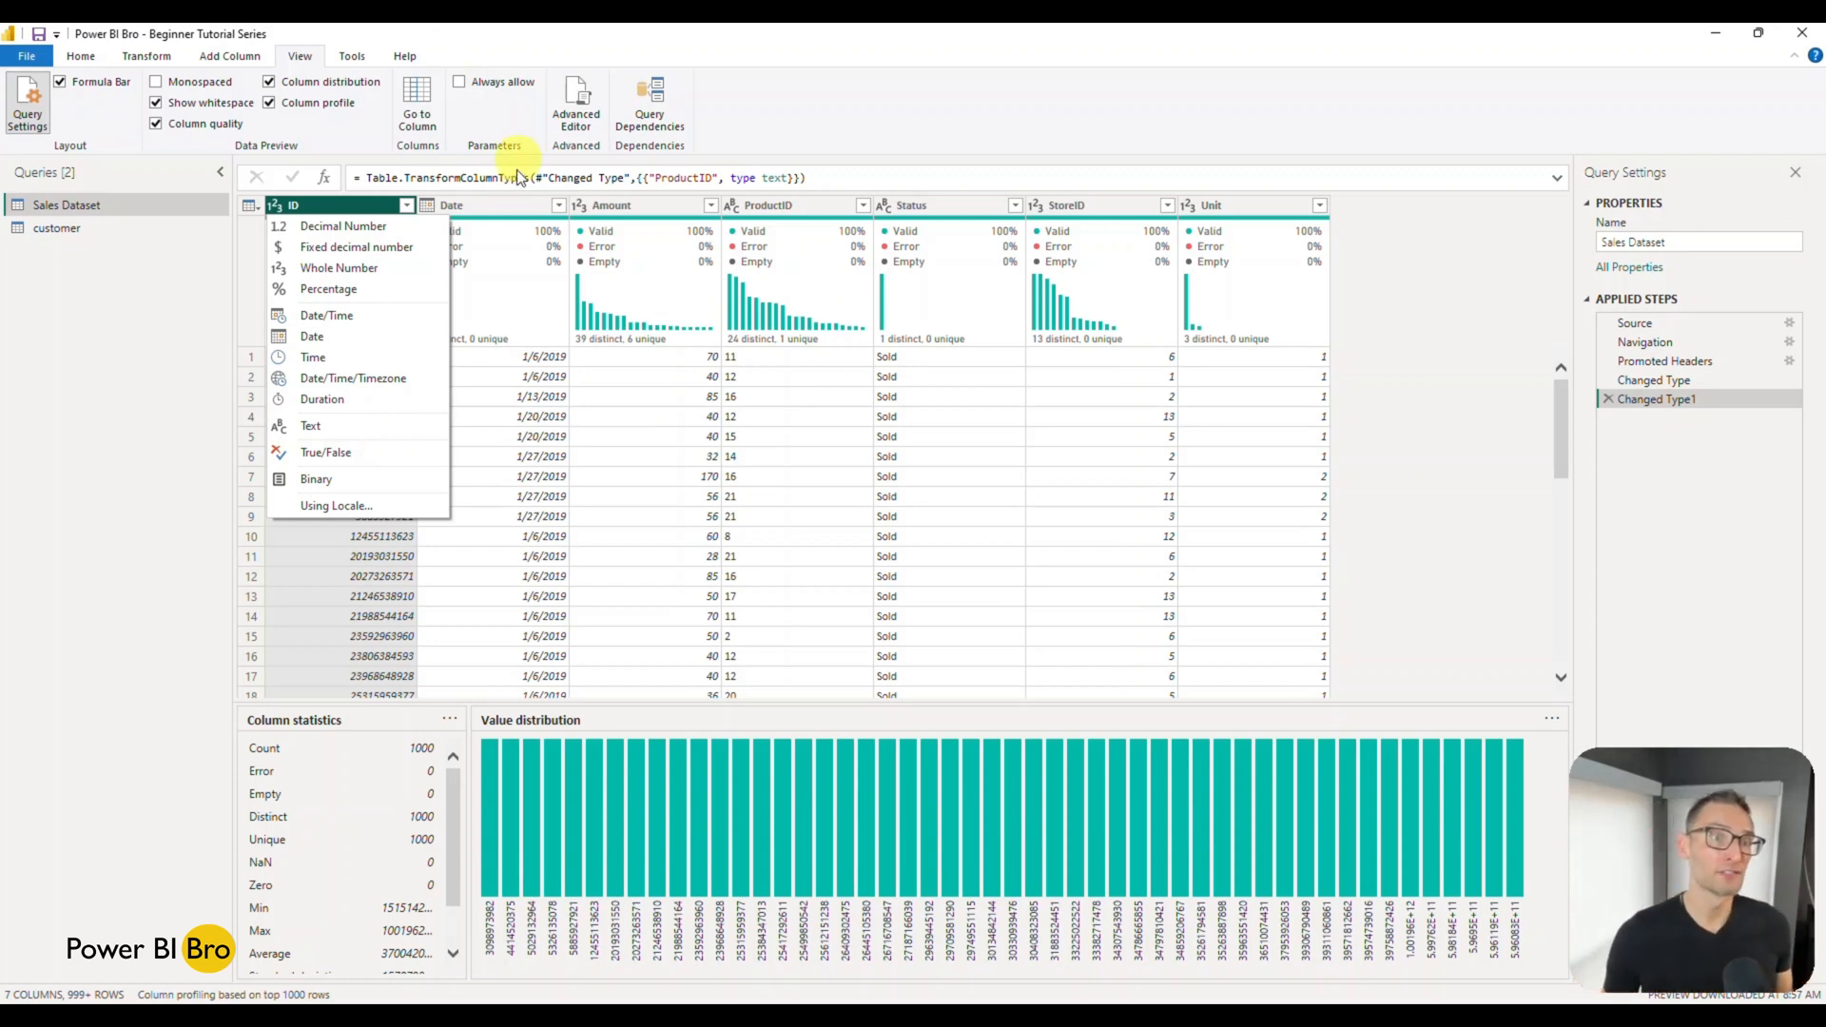
left_click(494, 208)
left_click(355, 202)
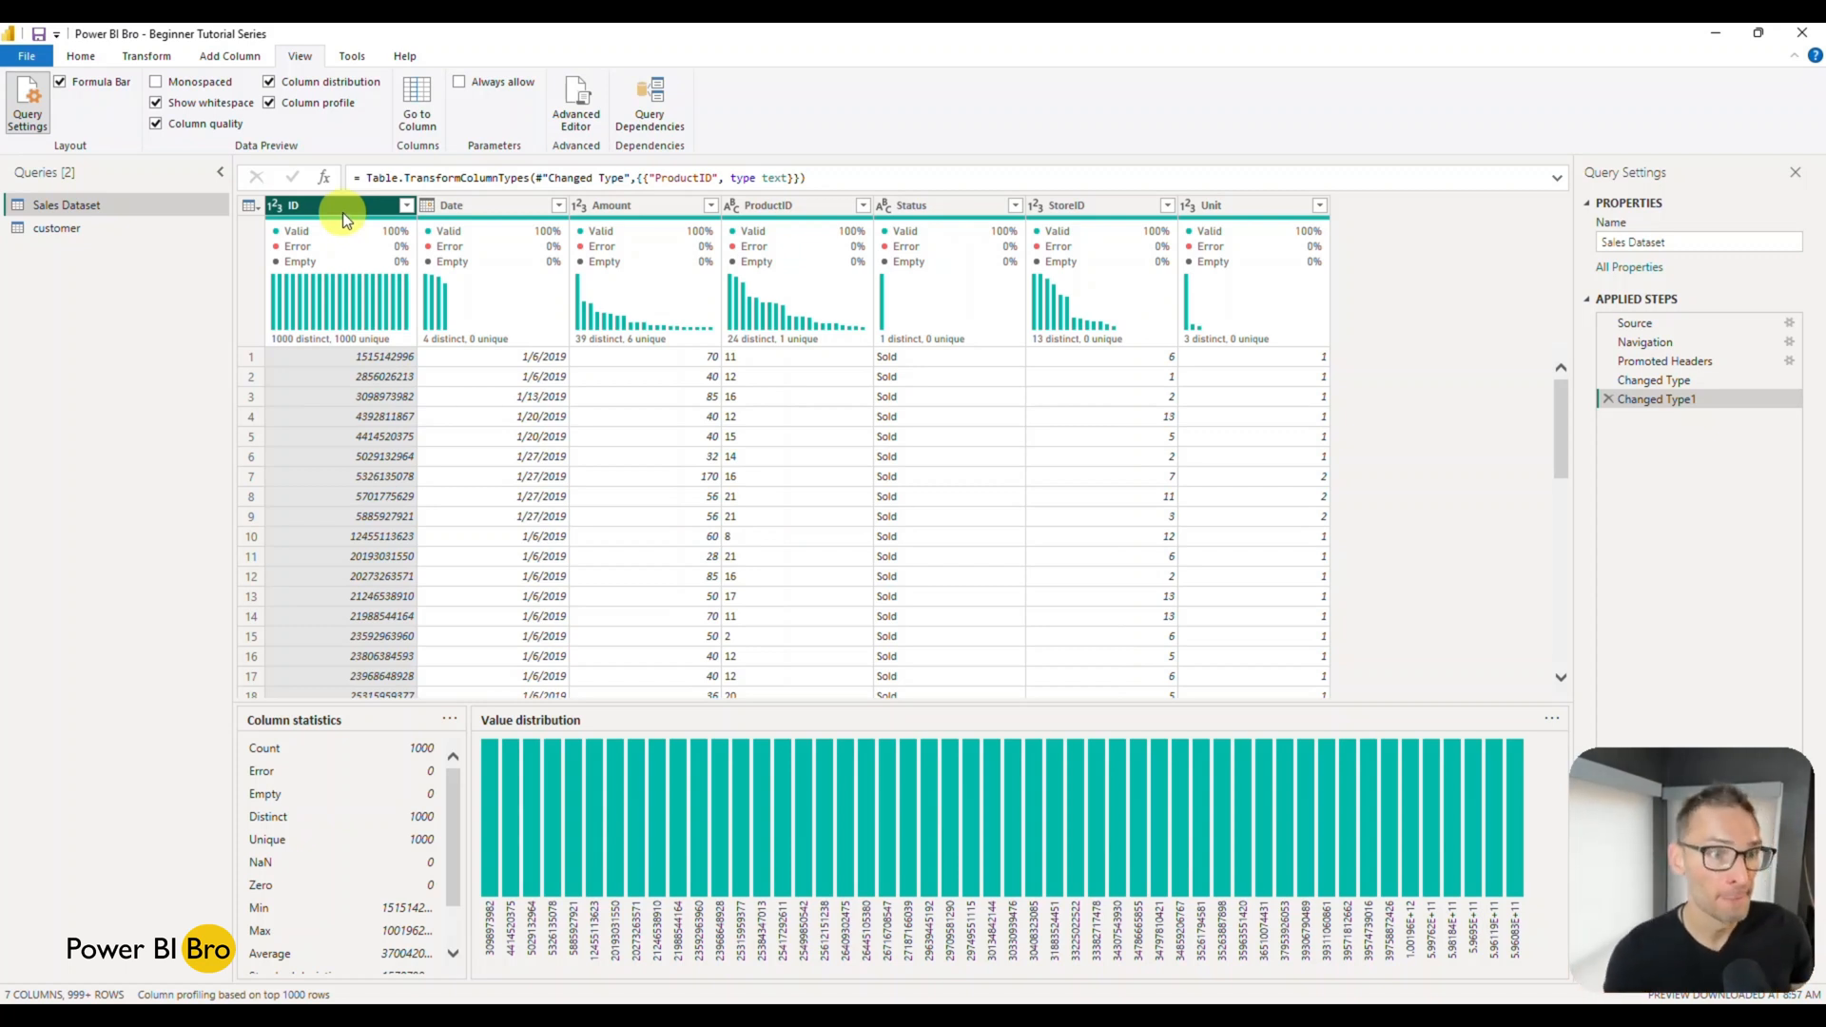
left_click(274, 207)
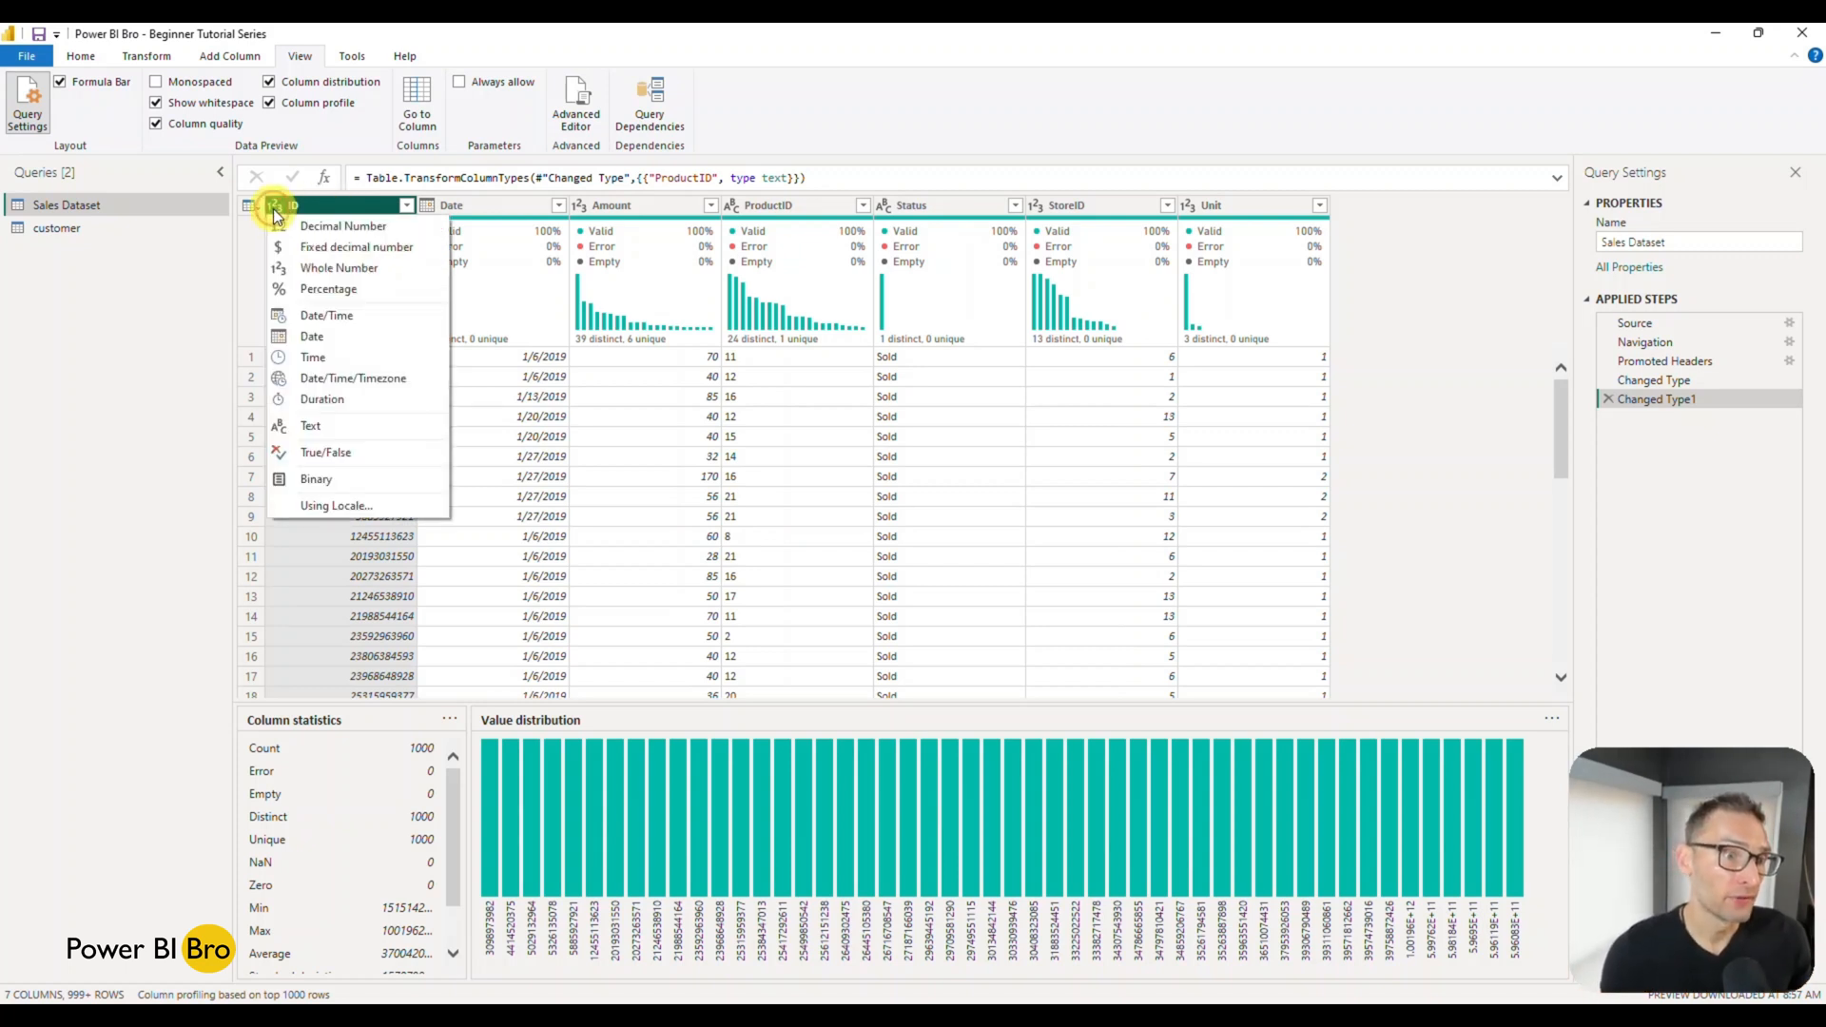
left_click(312, 424)
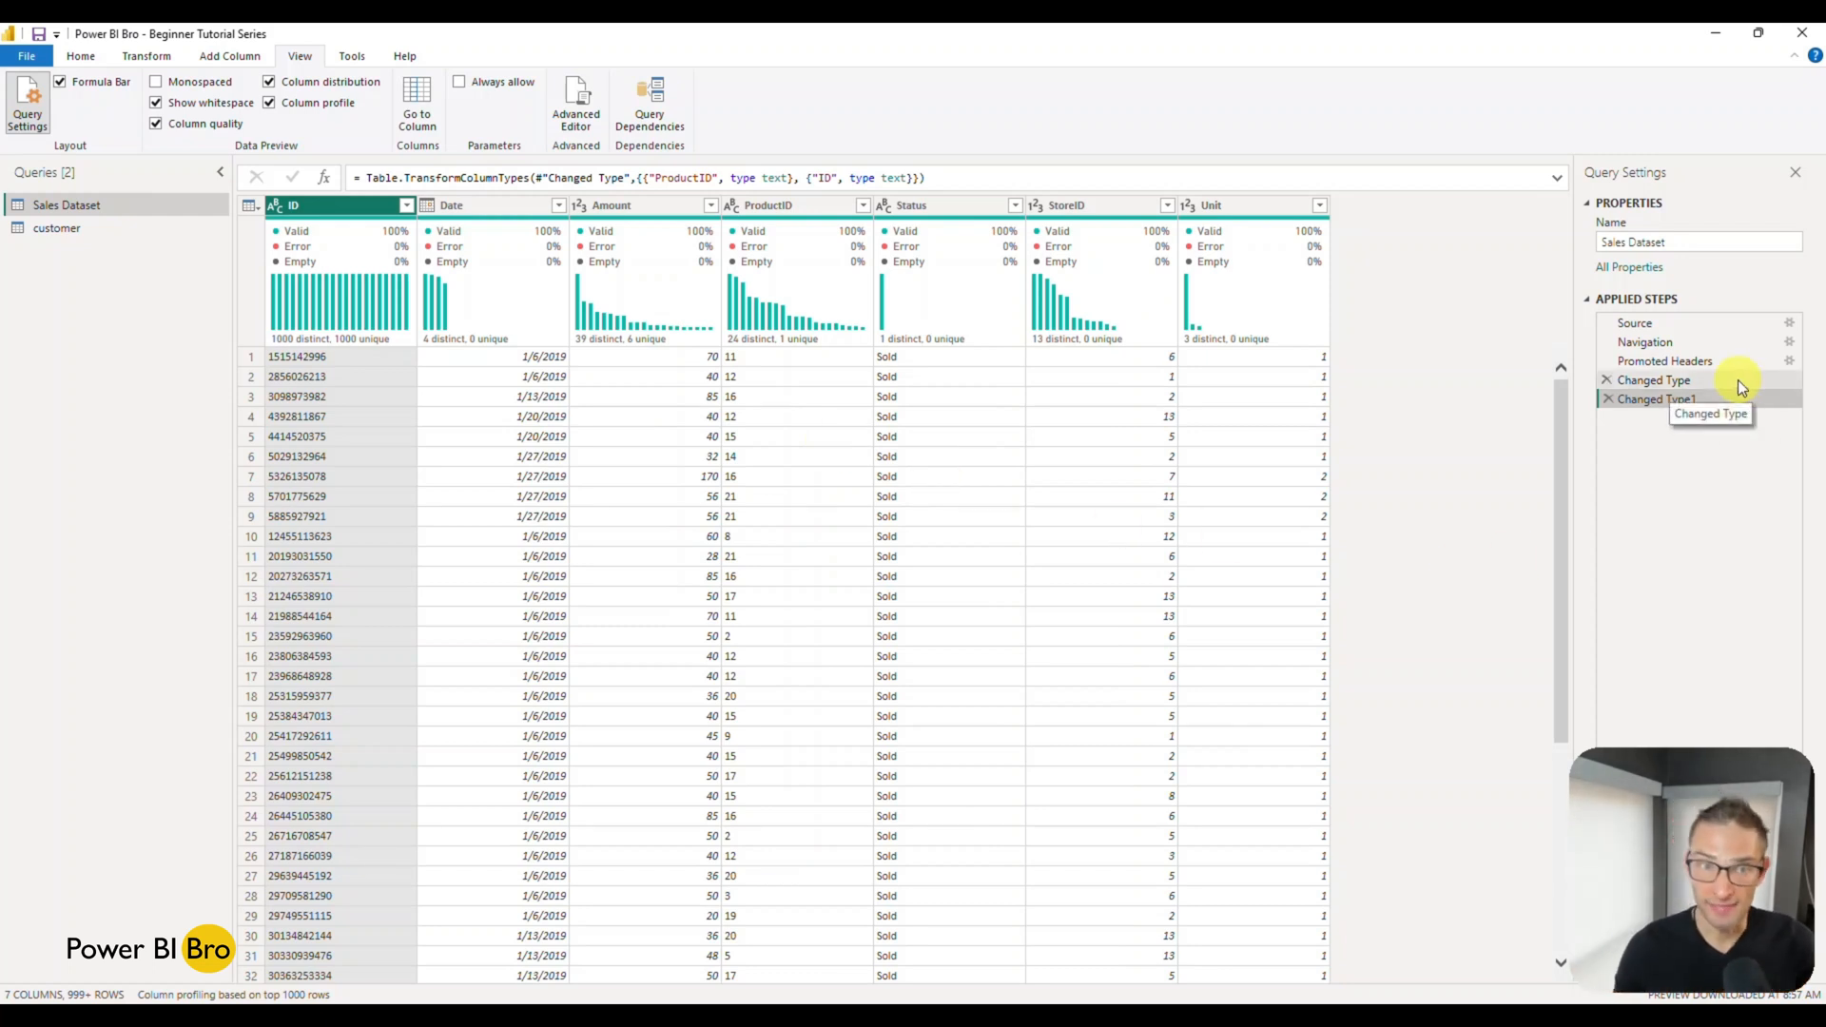
Examine the Source and Navigation applied steps with their file path and sheet settings, cancelling both settings dialogs.
left_click(1687, 326)
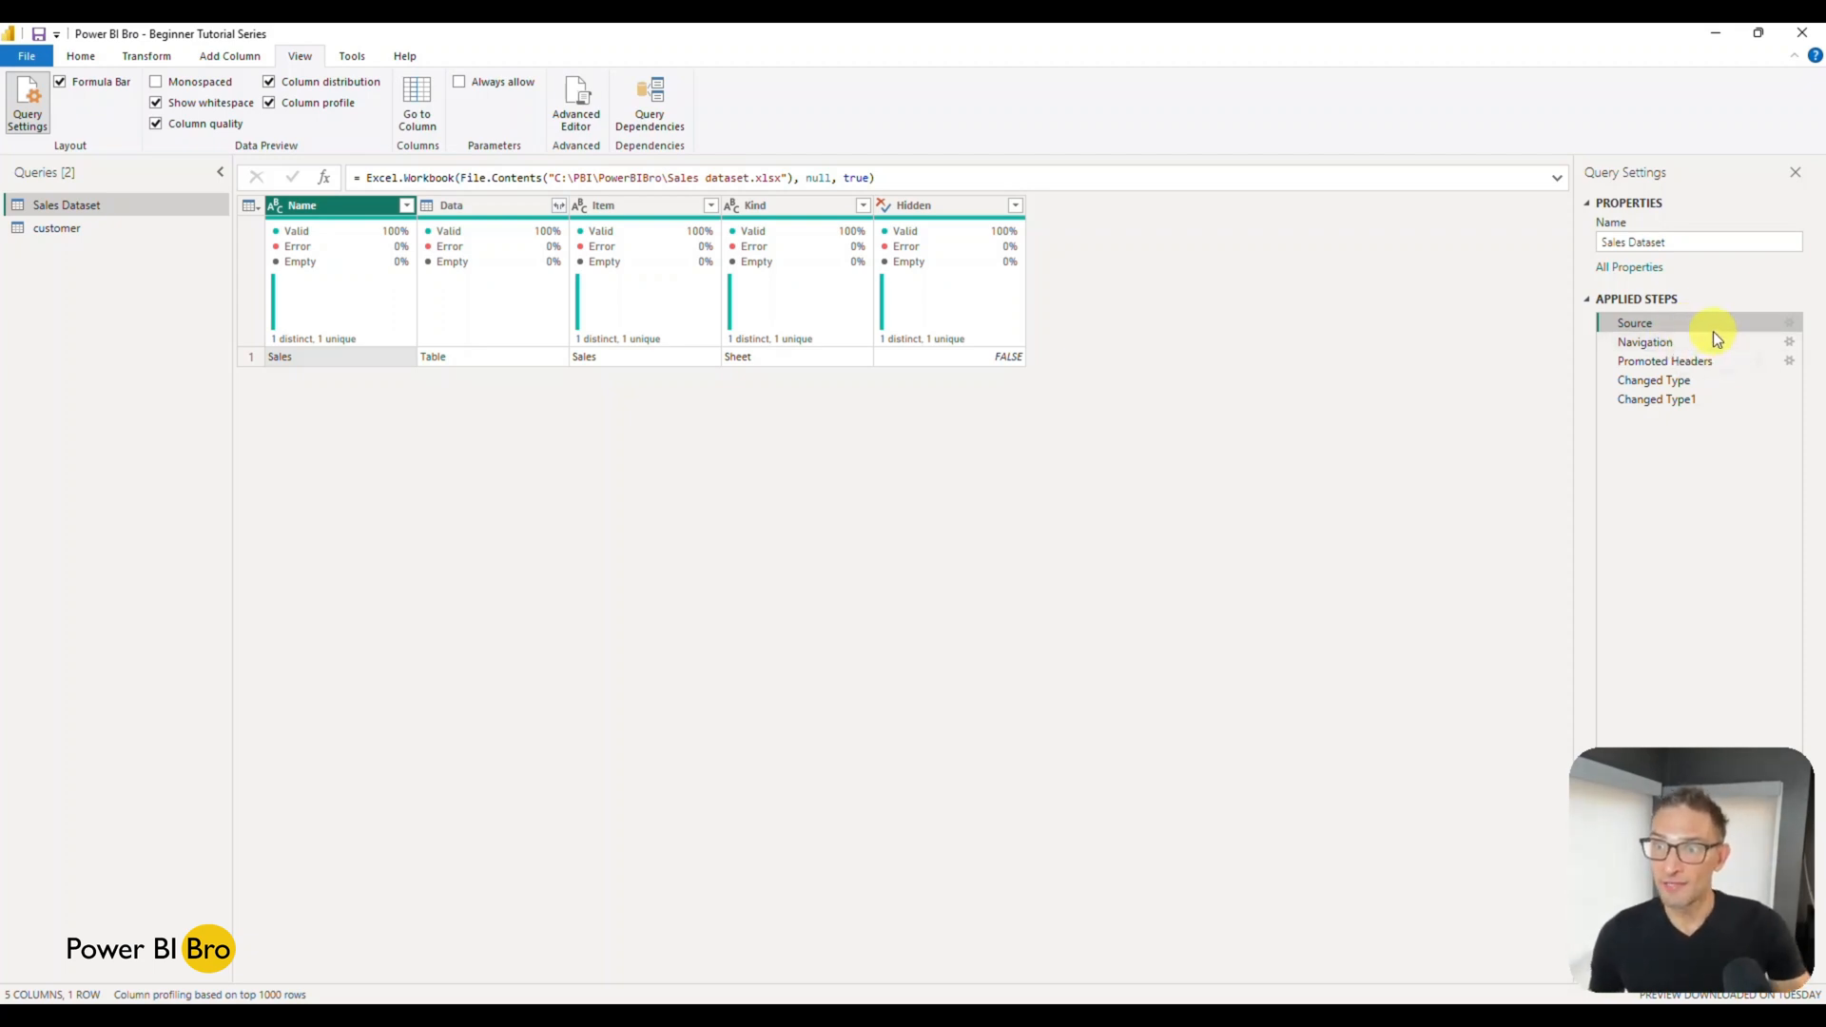
left_click(1789, 325)
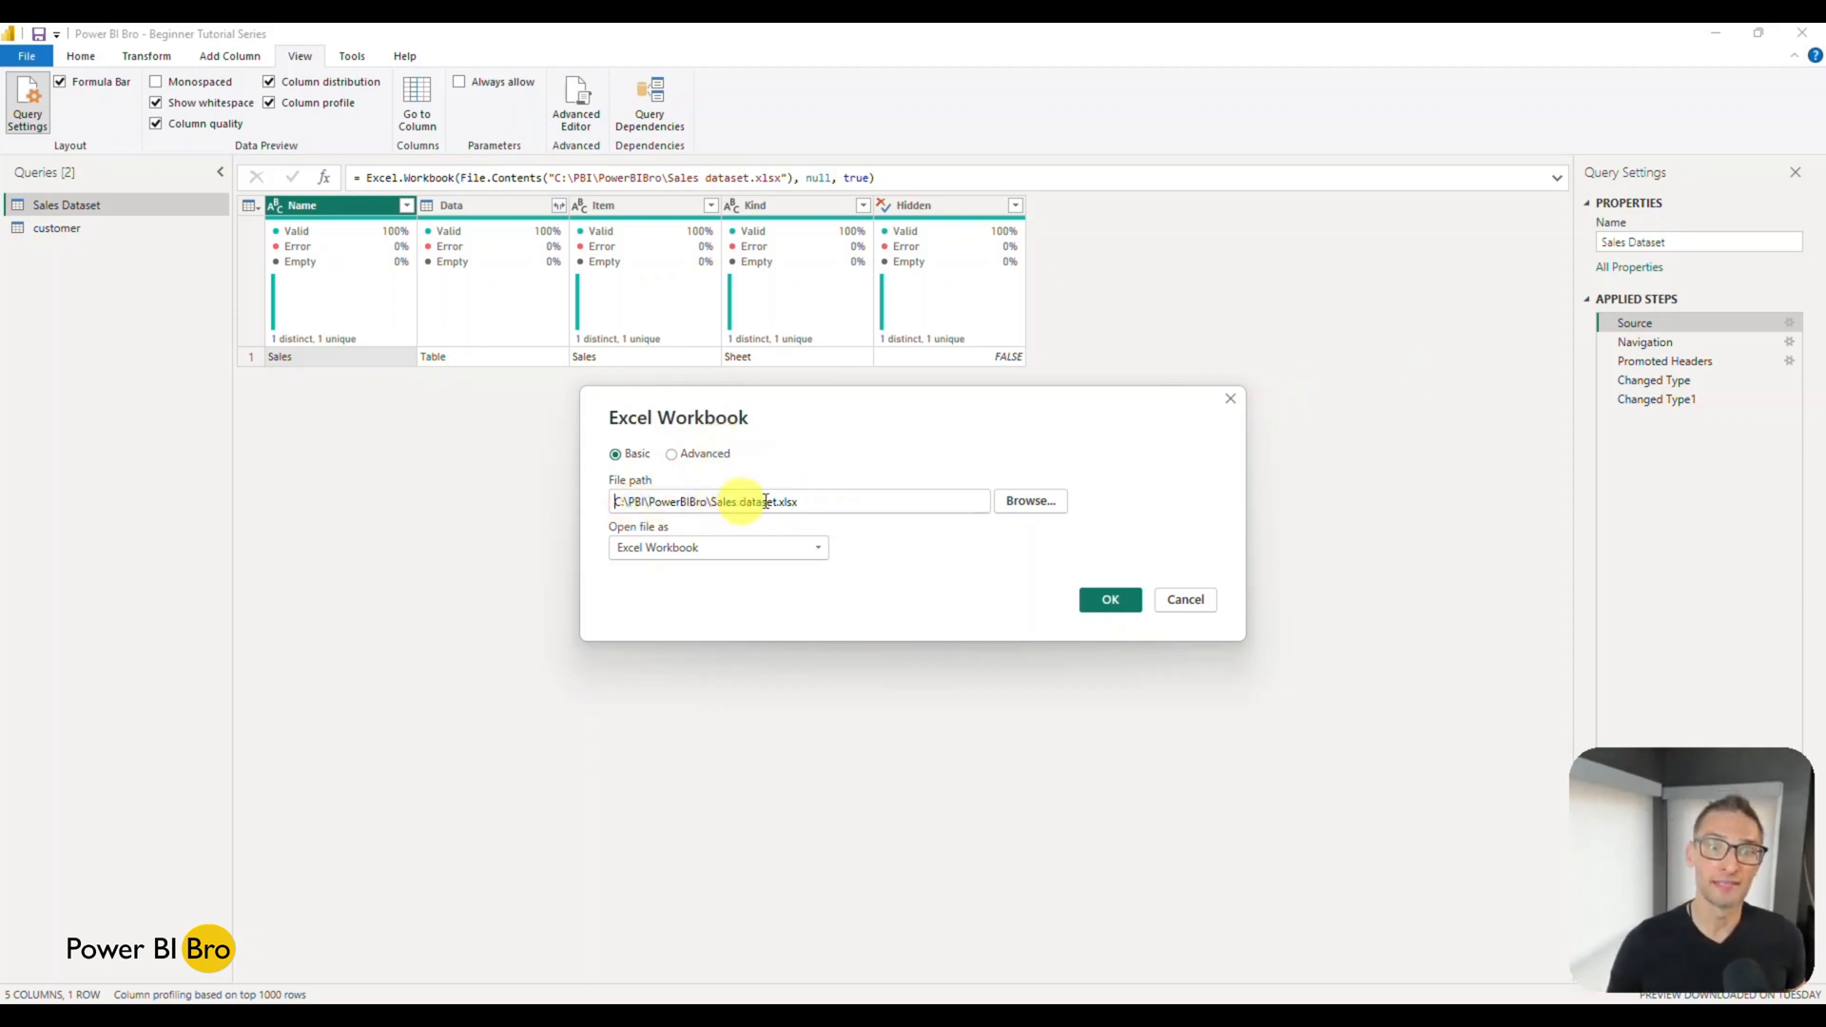
left_click(1212, 601)
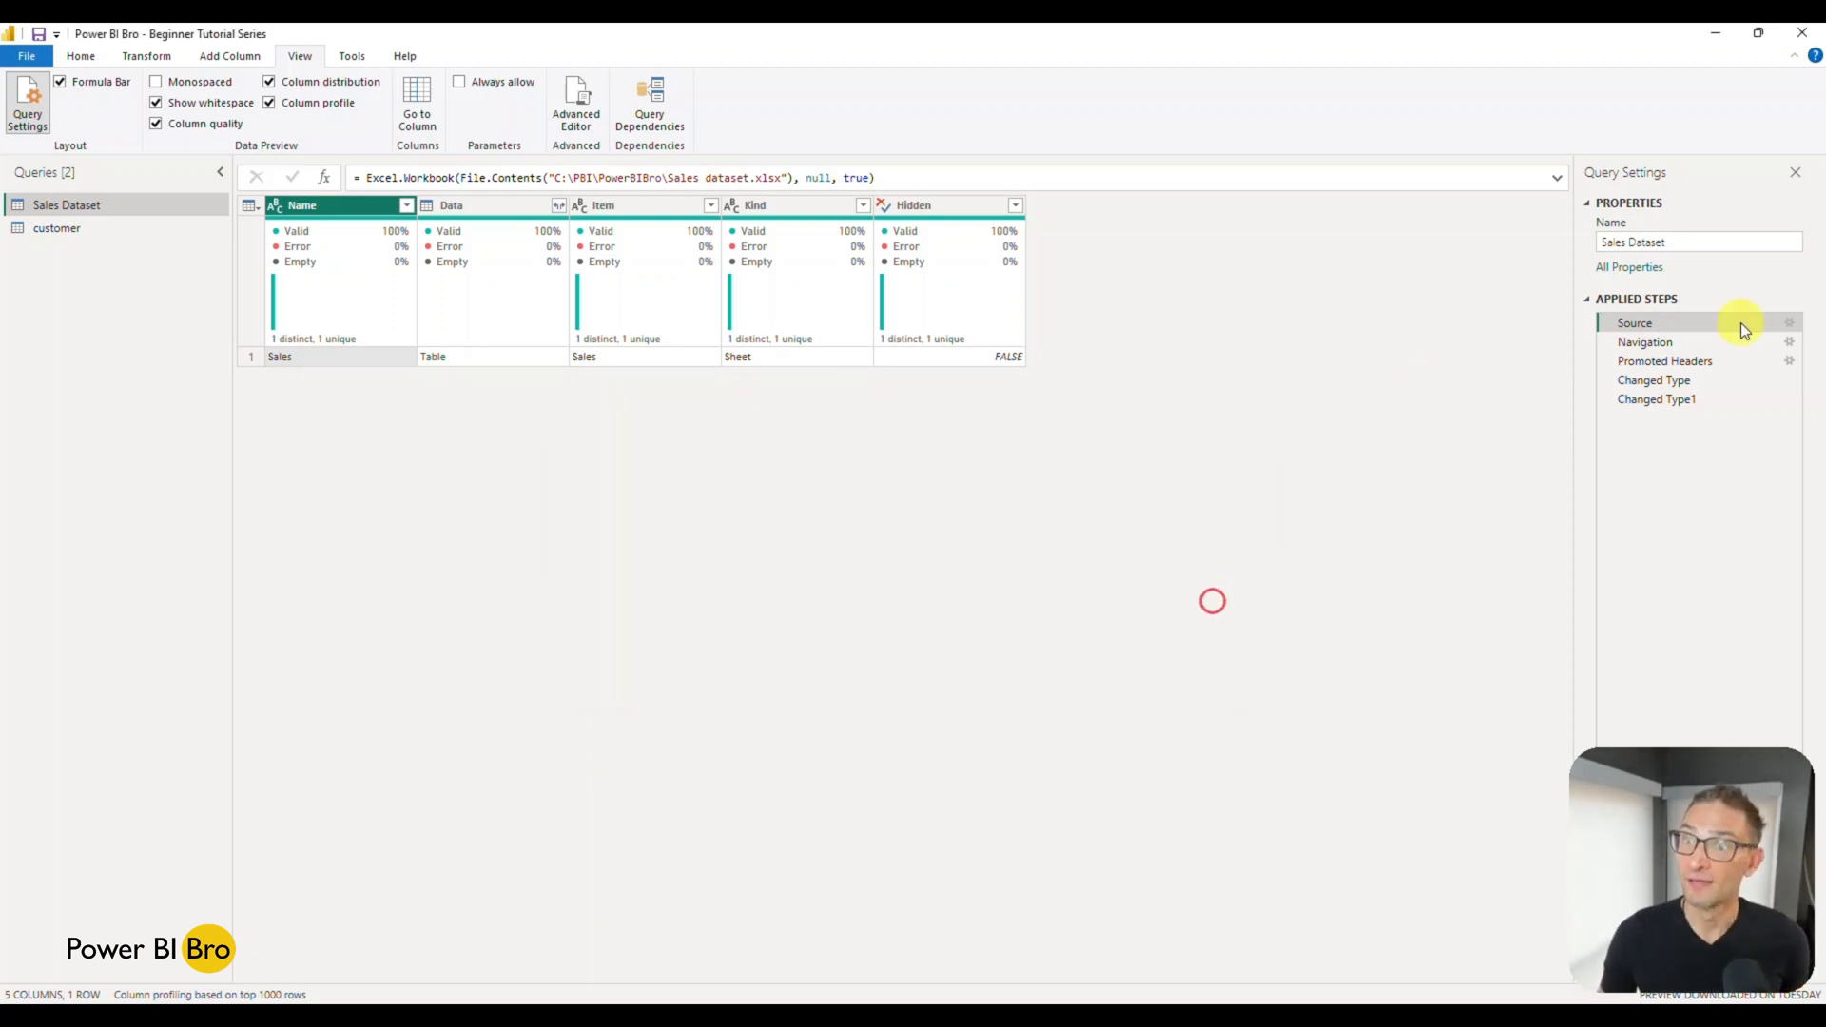
left_click(1662, 346)
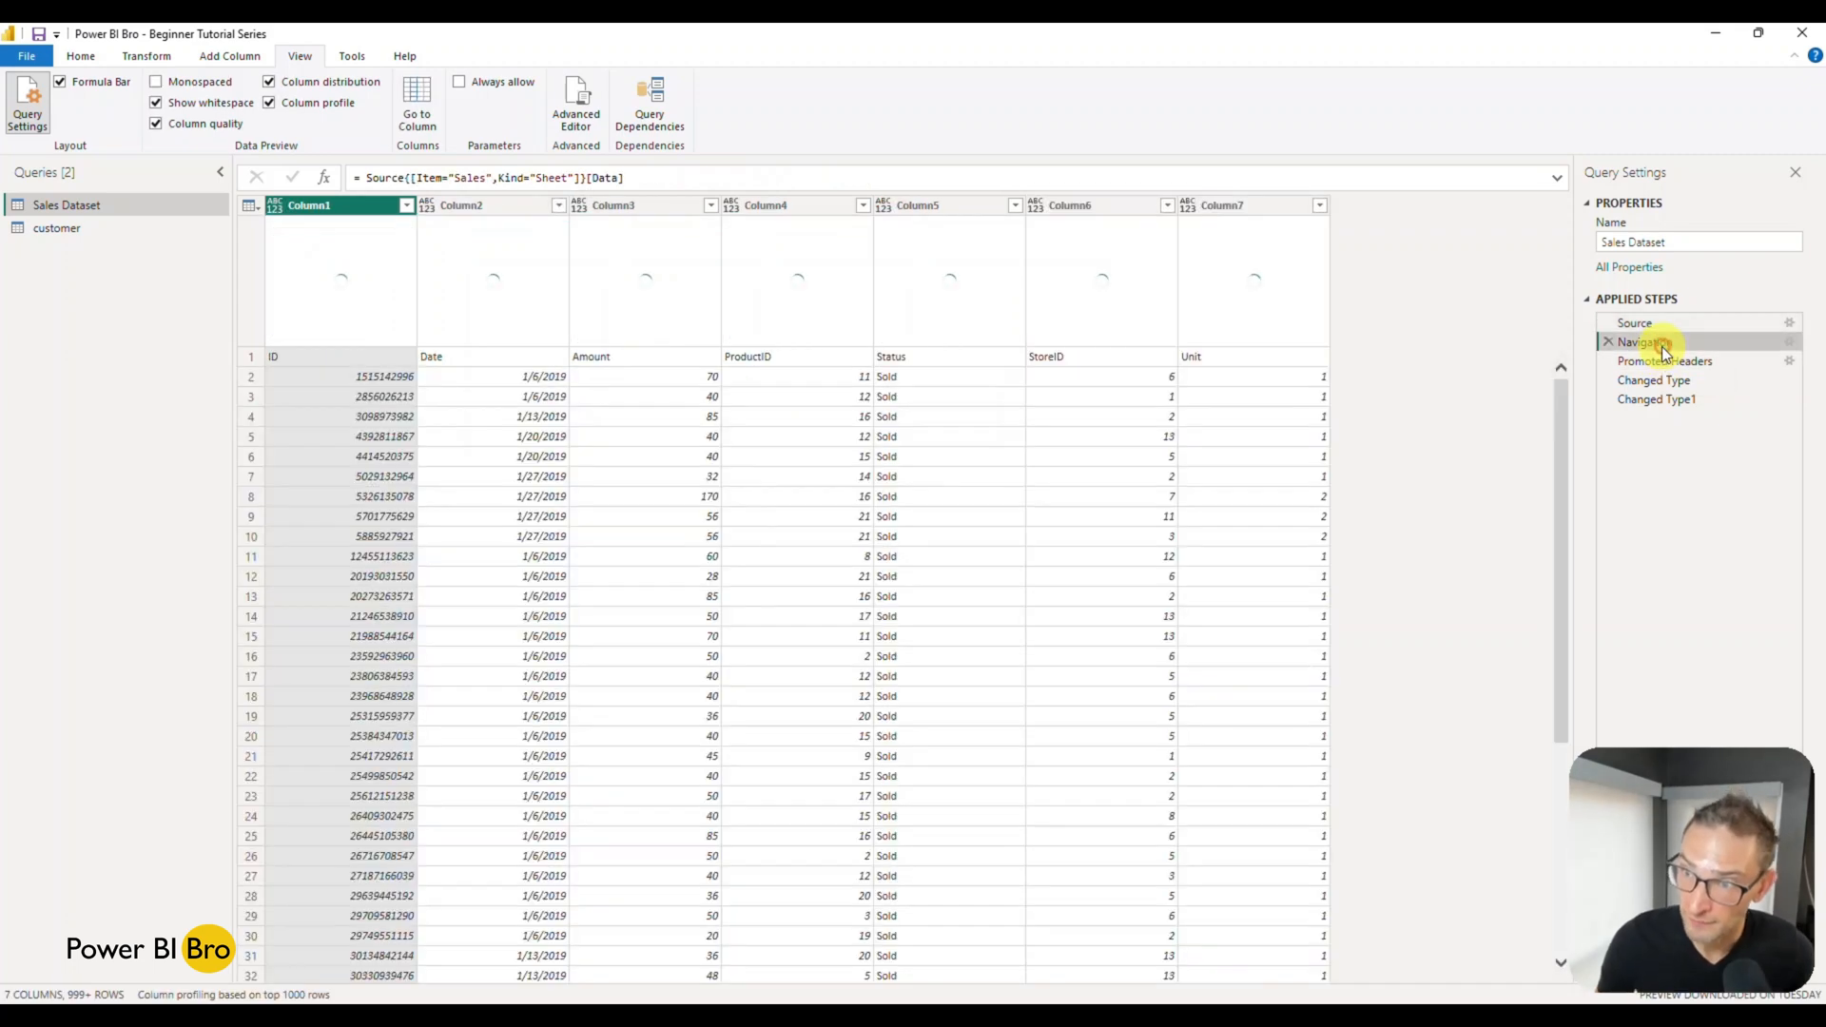
left_click(1788, 342)
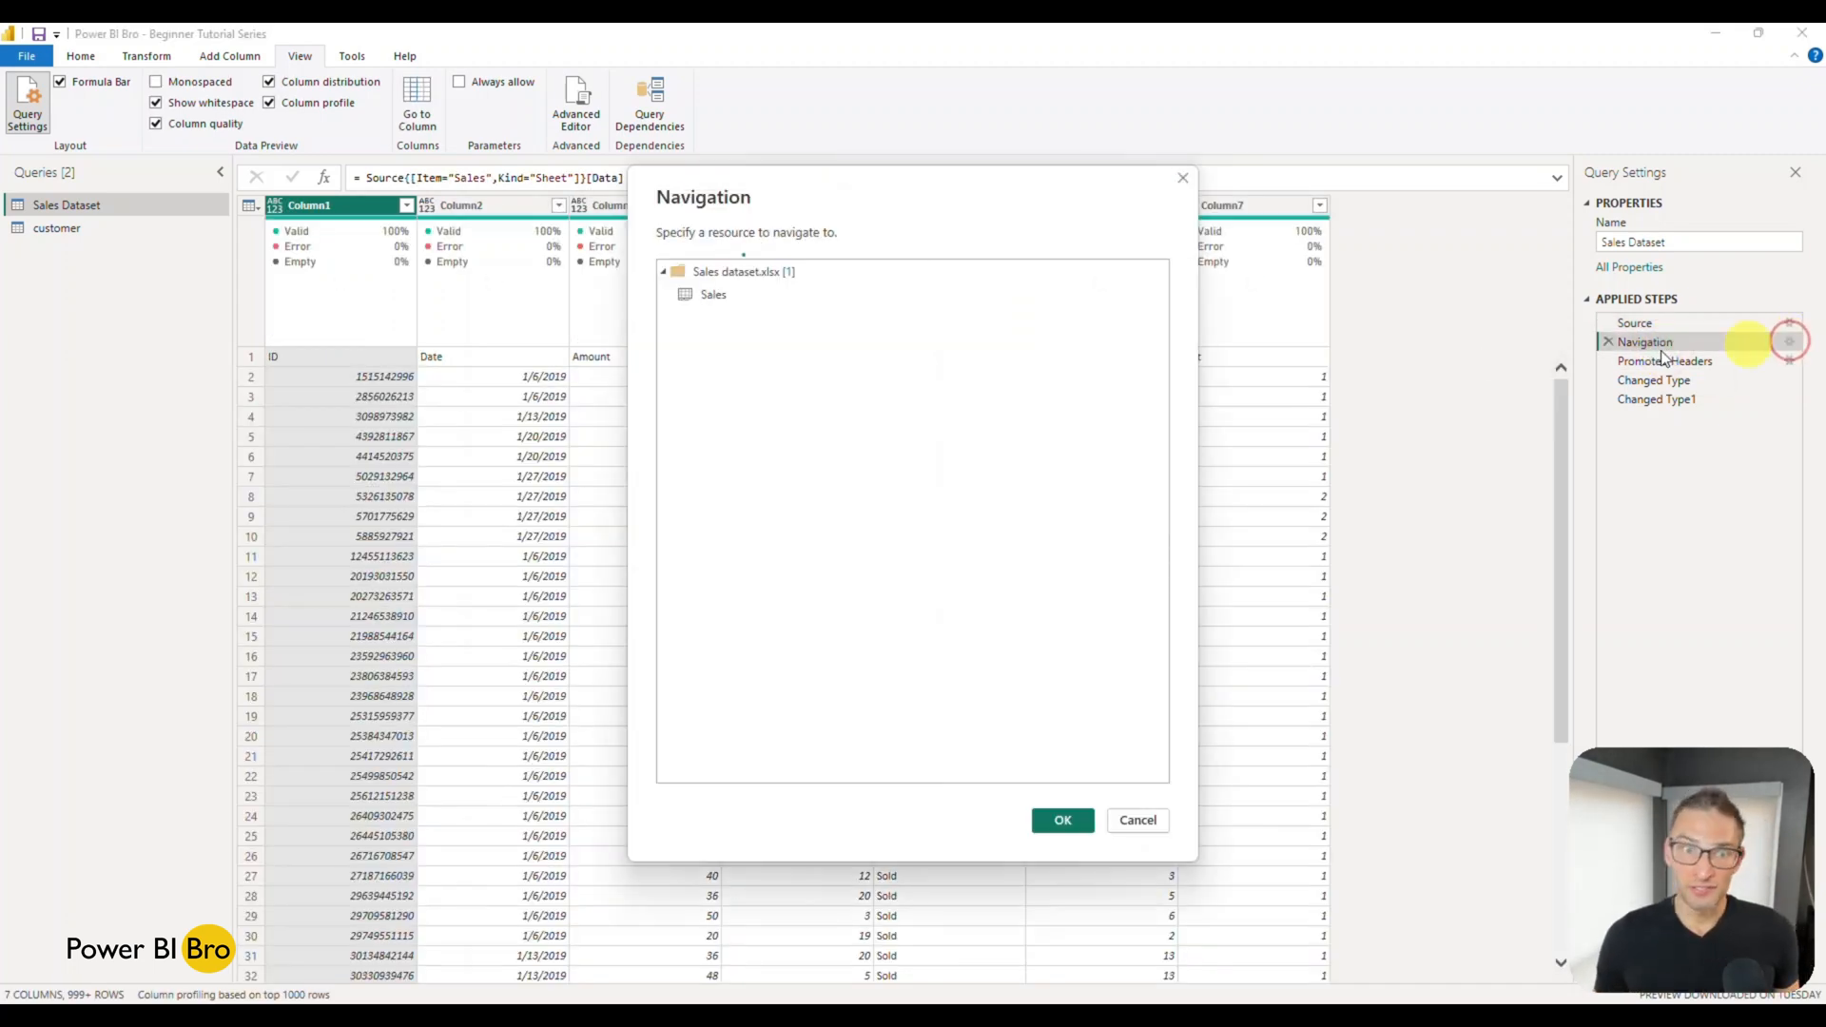
left_click(714, 295)
left_click(1151, 822)
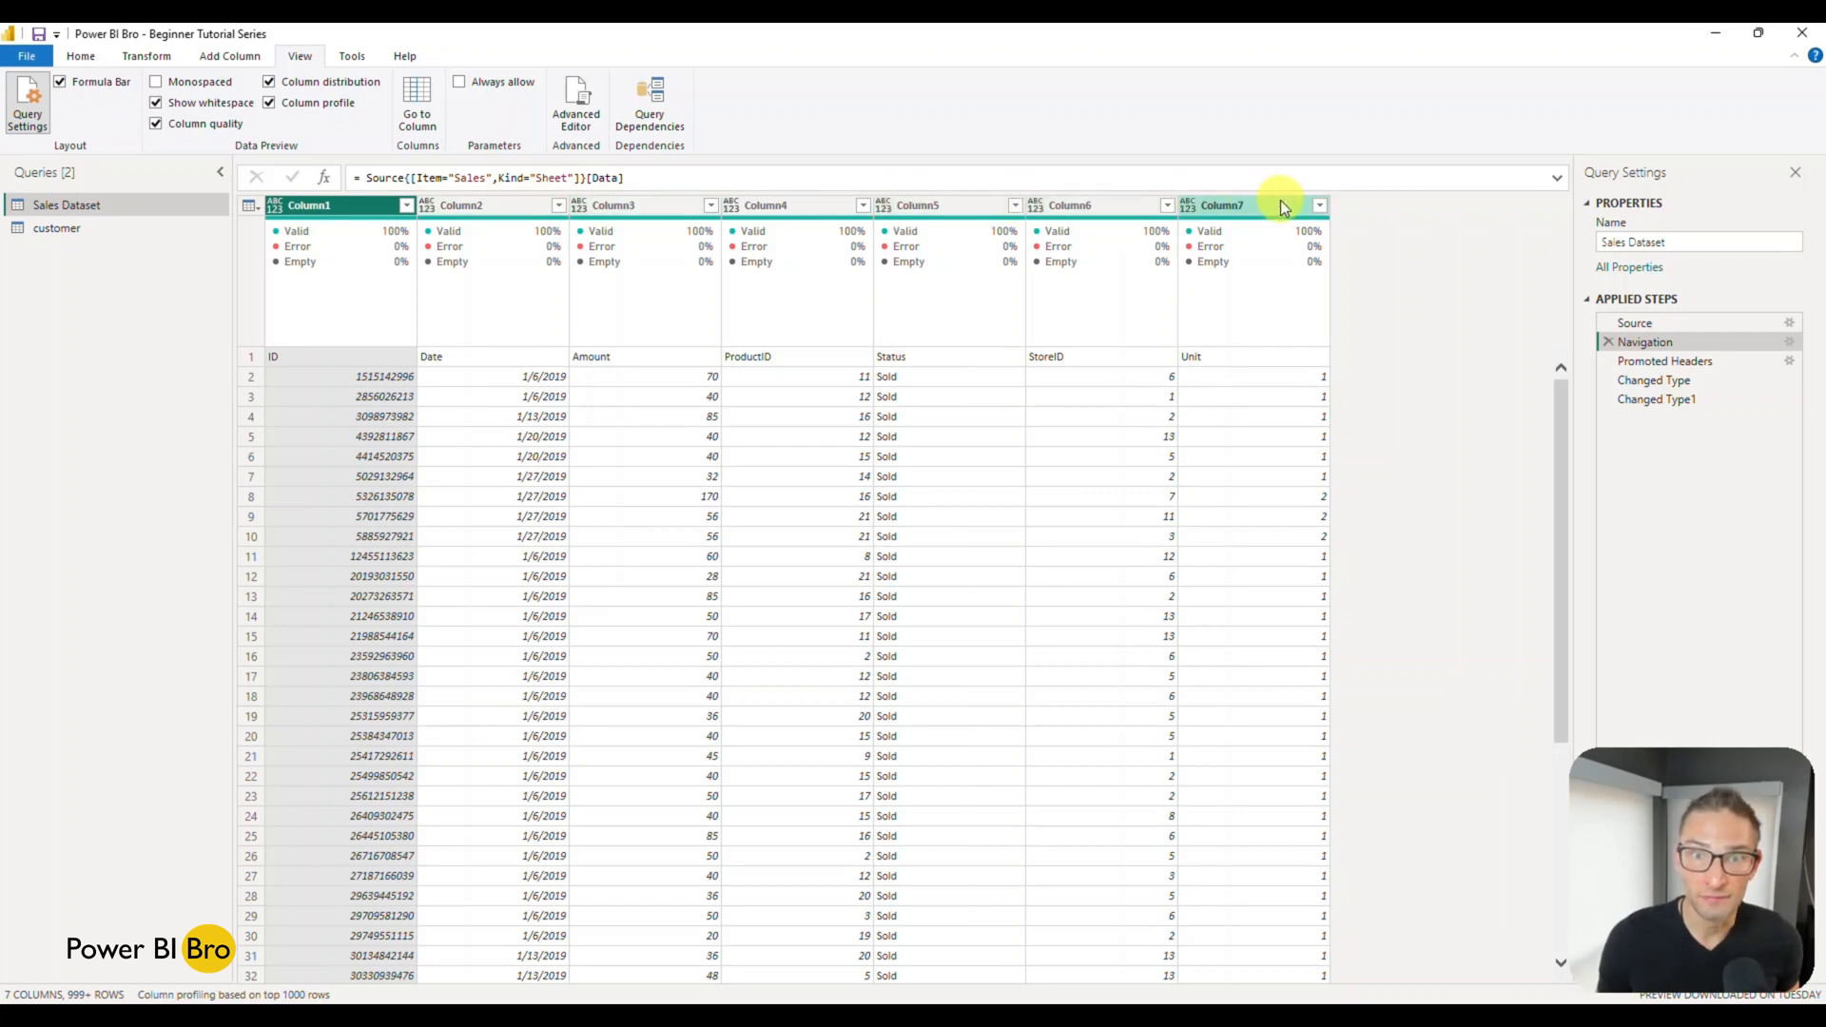
Review the Promoted Headers applied step and find the Use First Row as Headers command that produces it.
left_click(1666, 364)
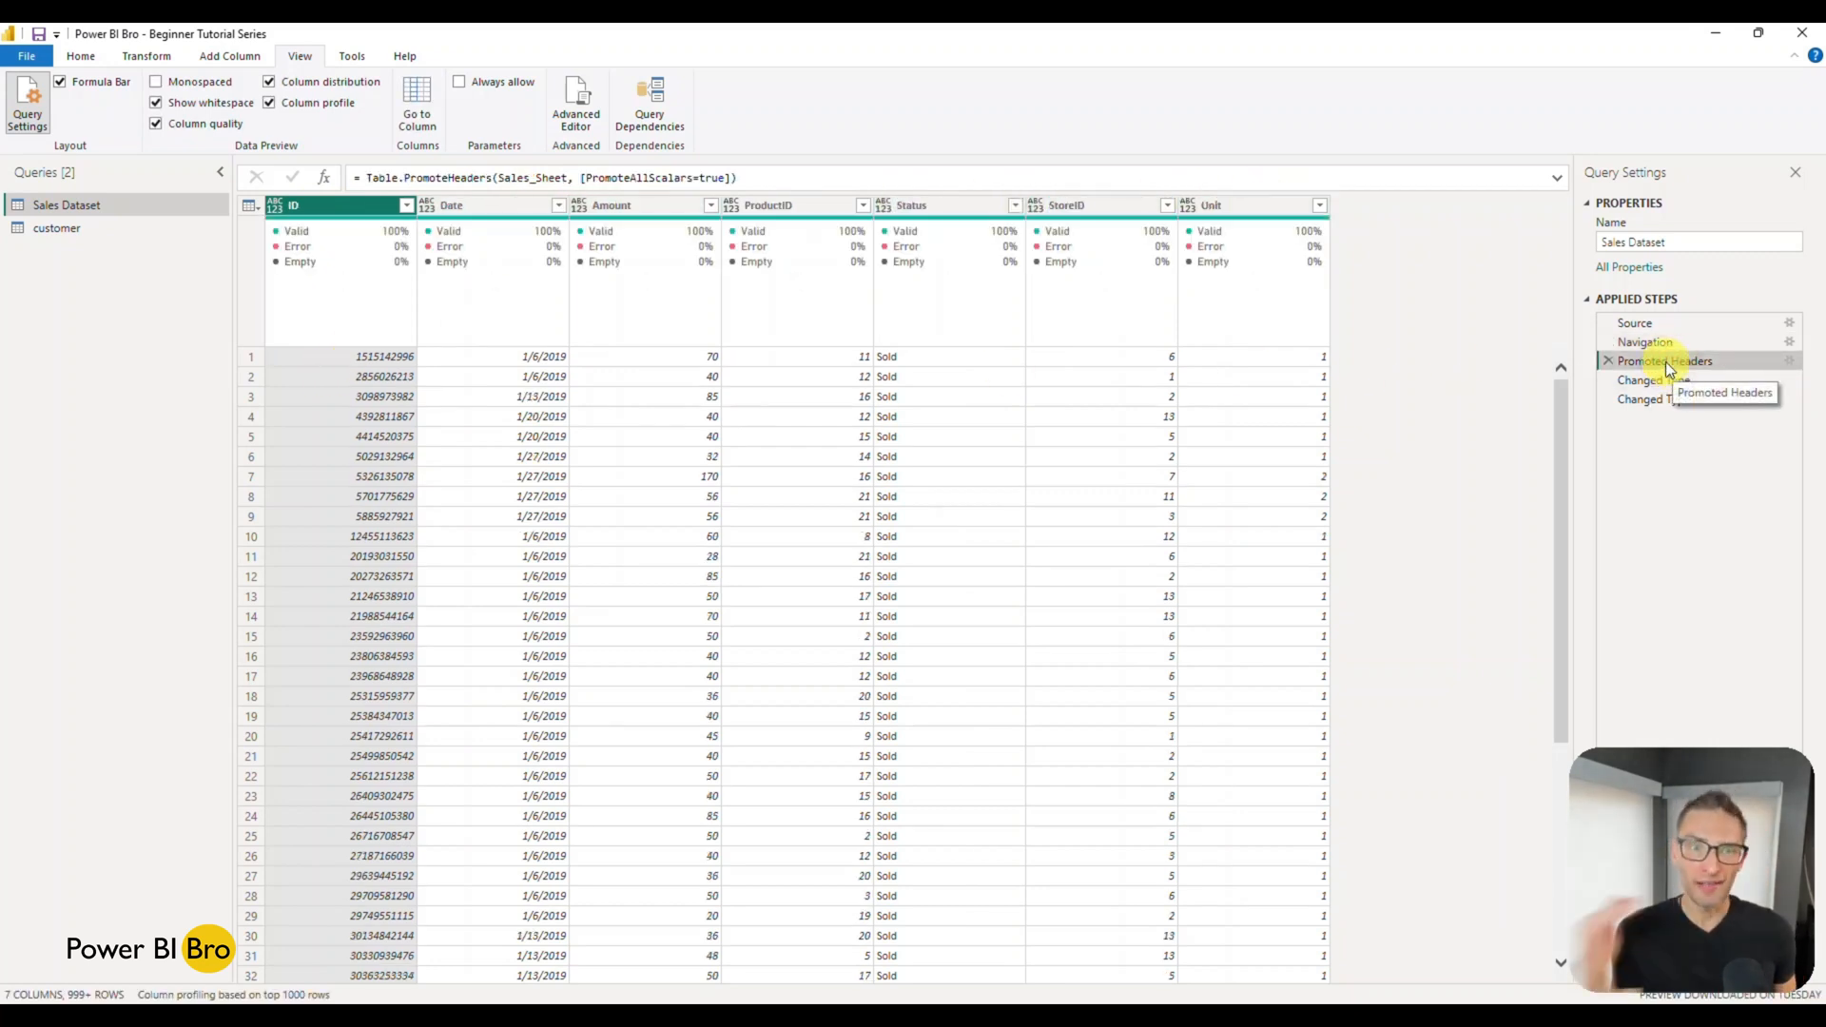
left_click(136, 58)
left_click(225, 59)
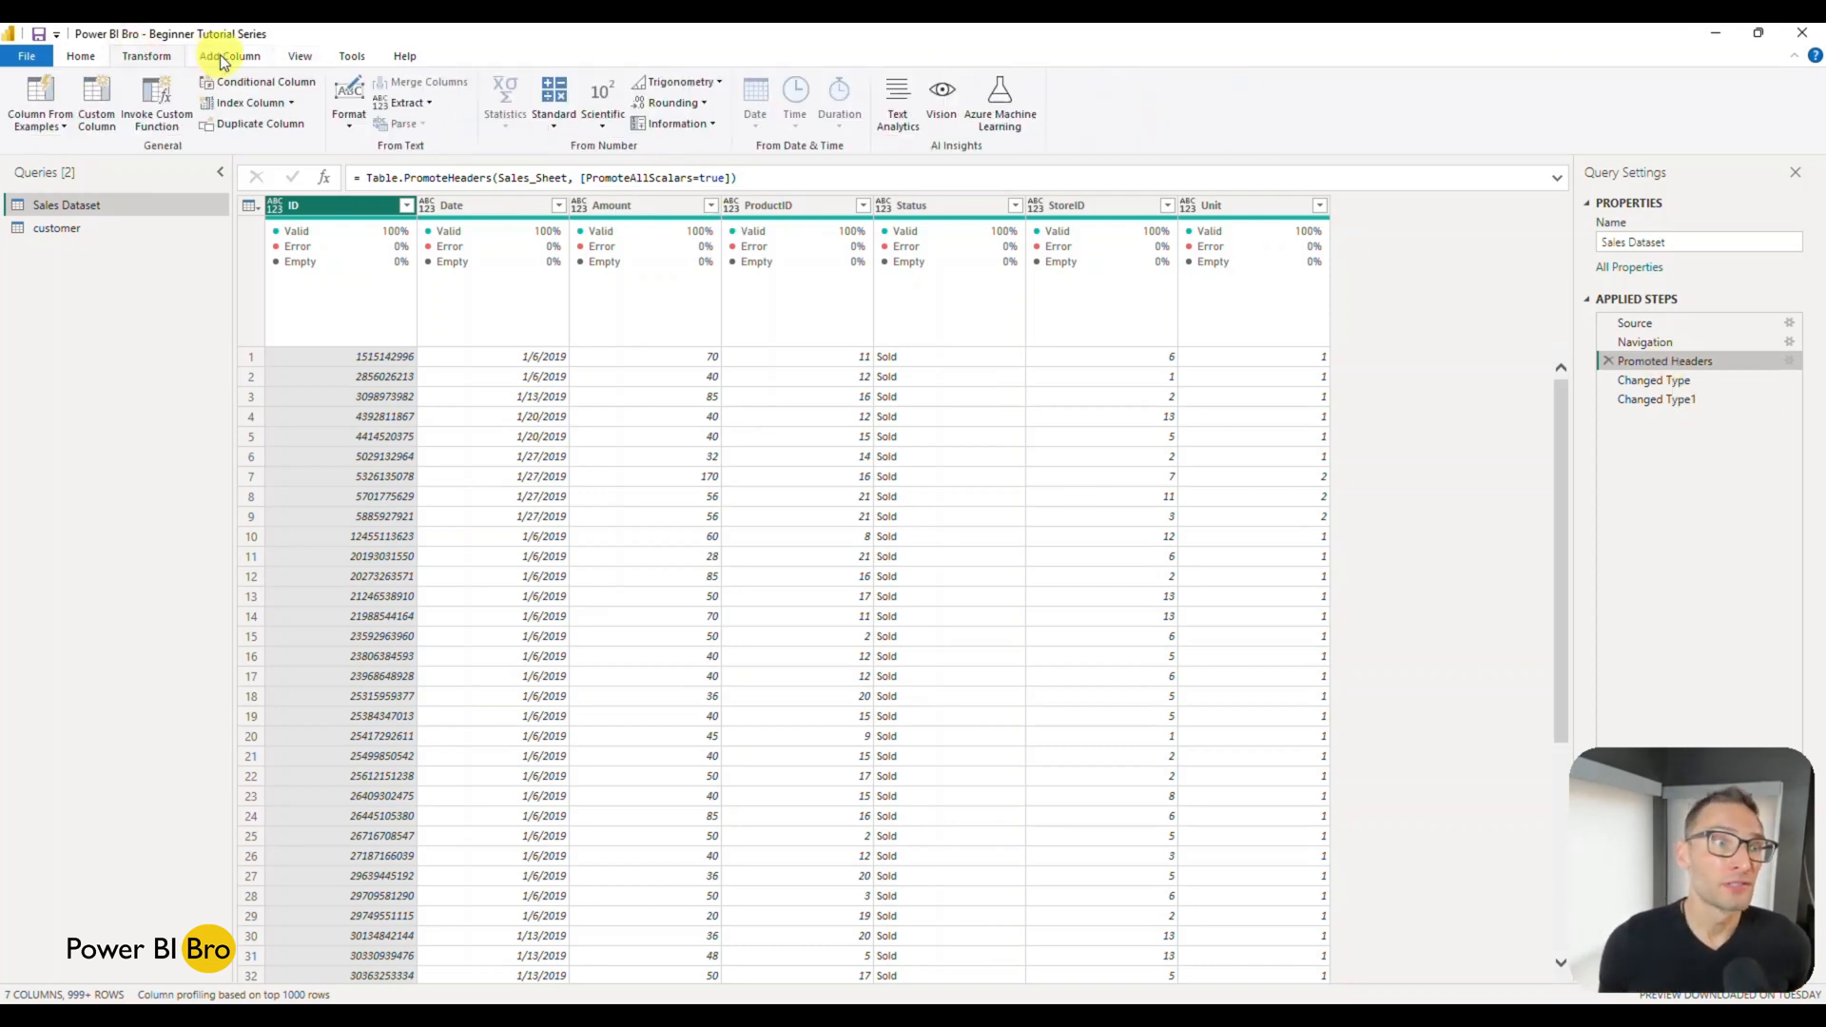
left_click(98, 59)
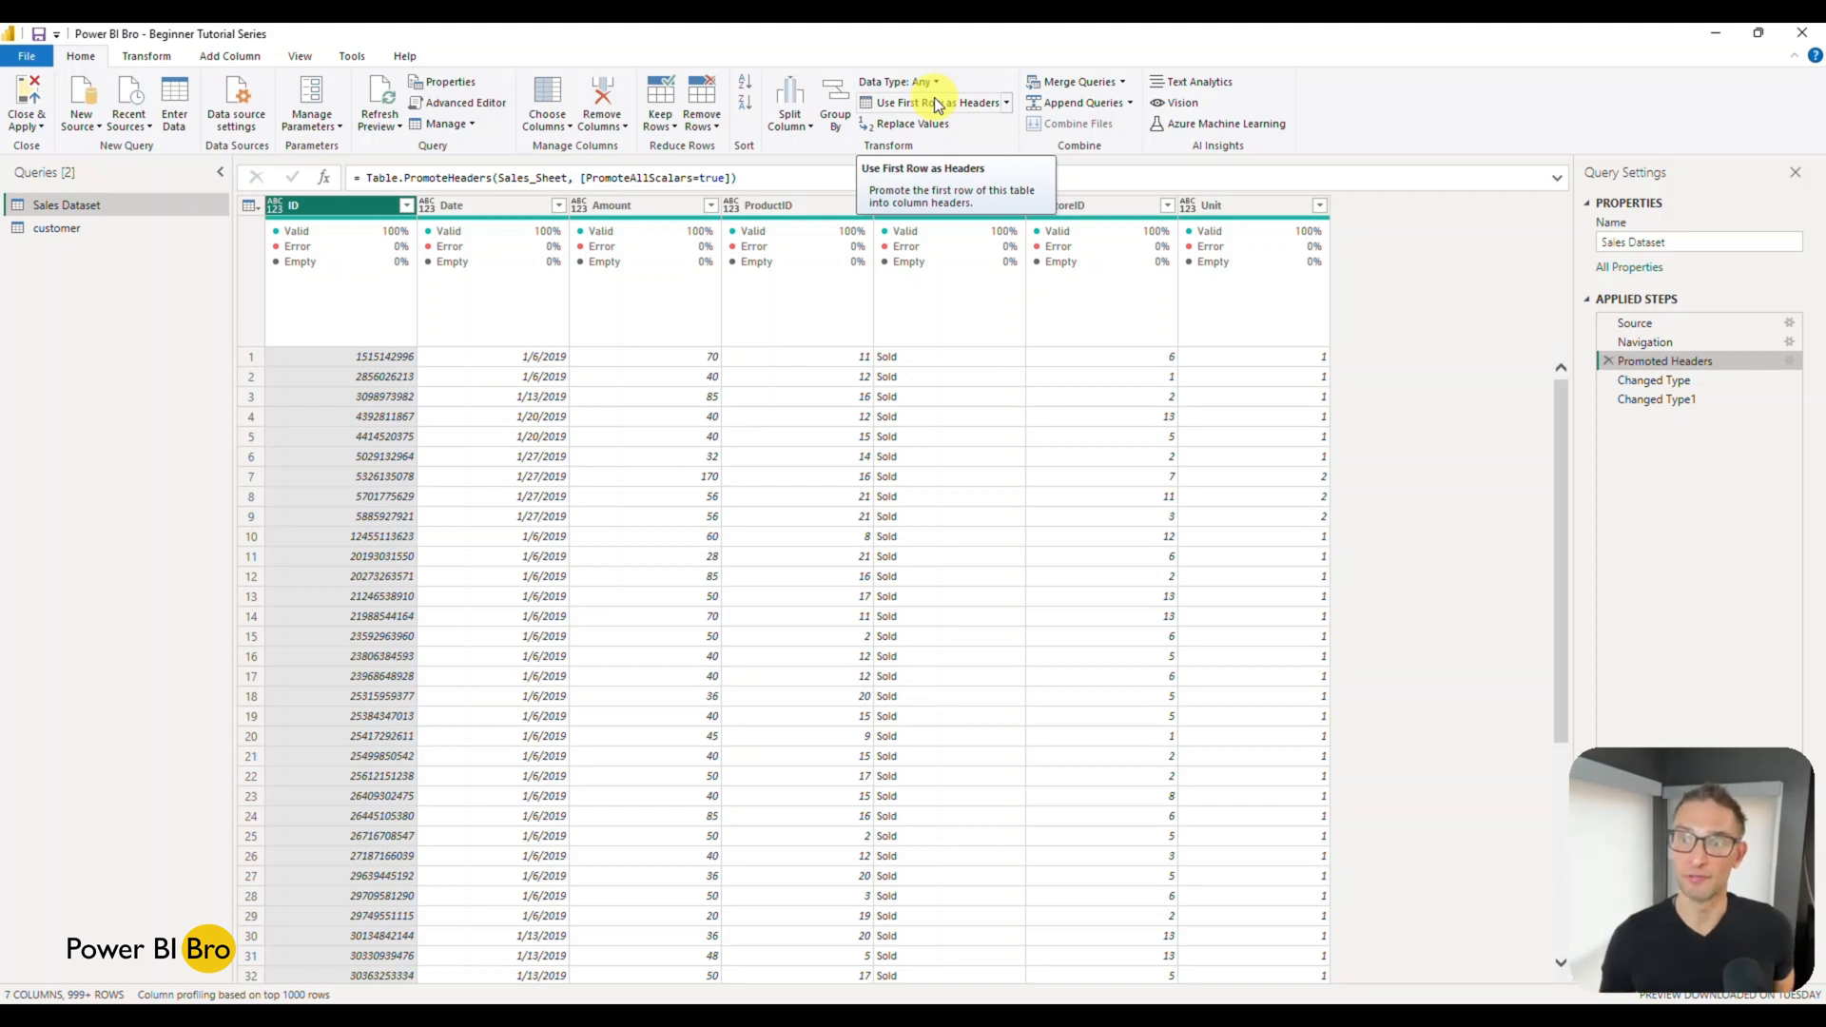
Delete the automatic Changed Type step that follows Promoted Headers from the Sales Dataset query.
left_click(1643, 383)
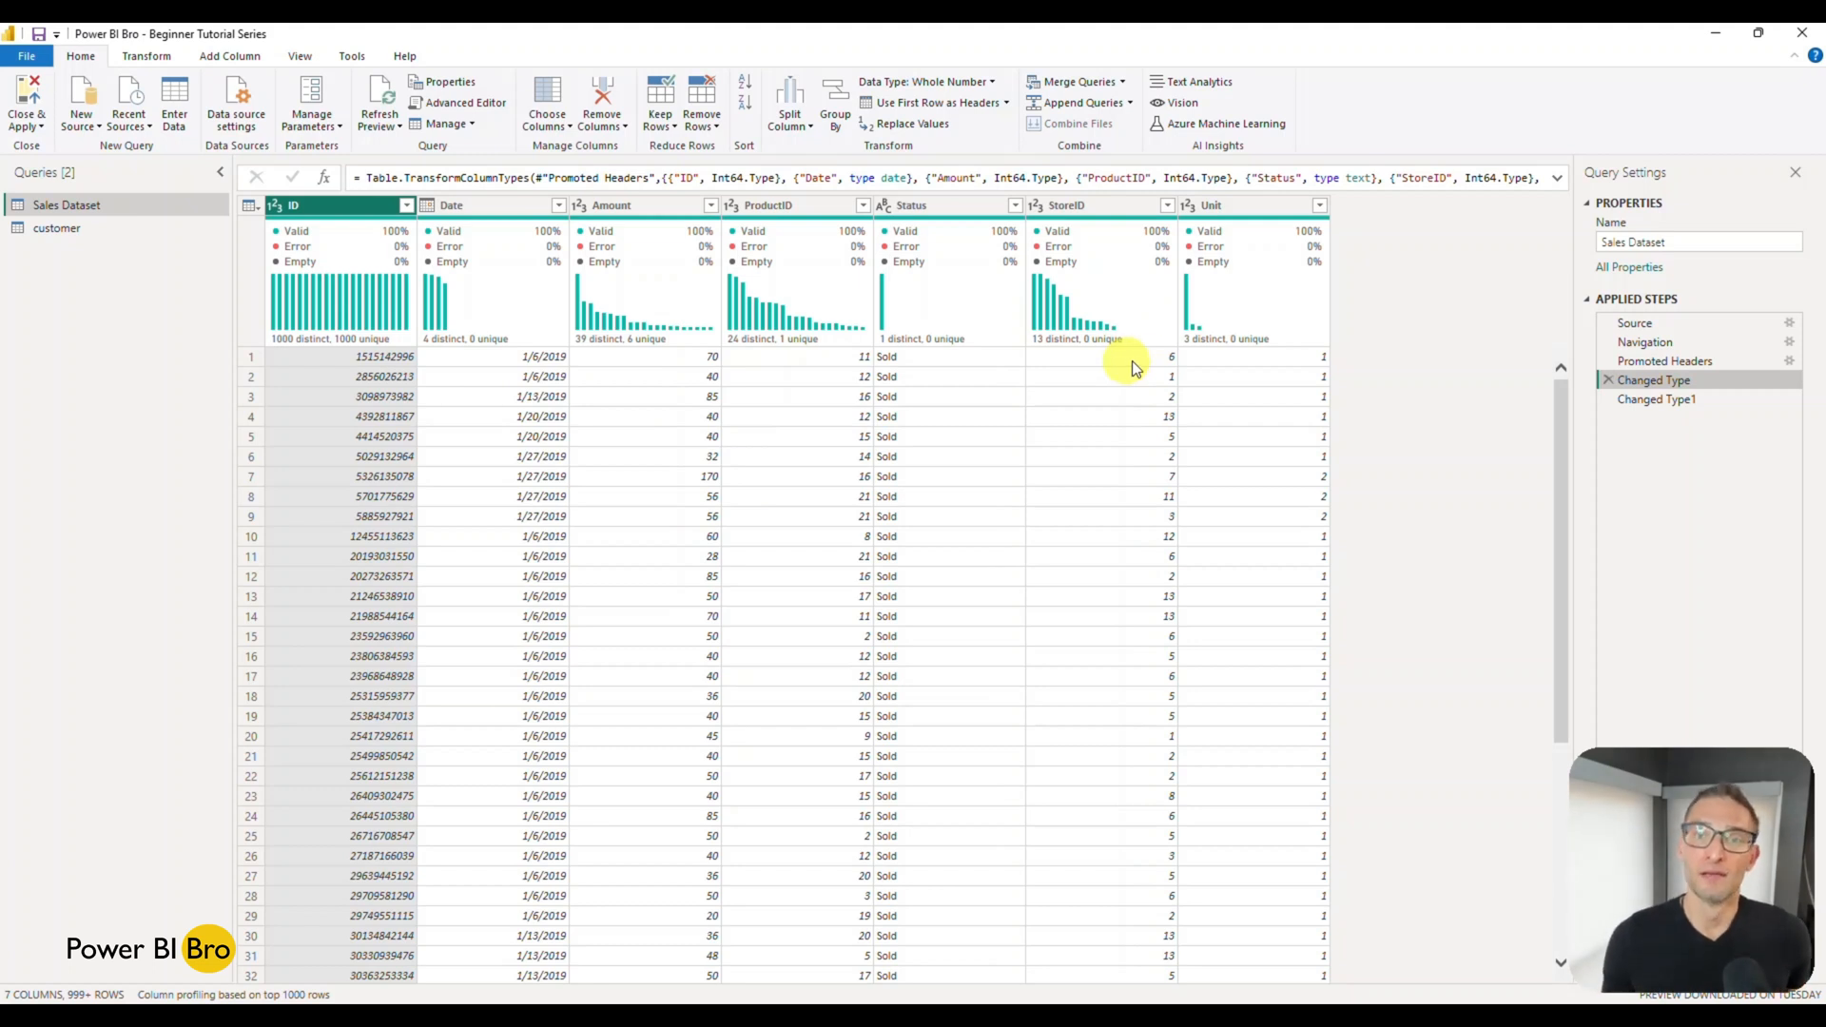
left_click(1608, 381)
left_click(1078, 560)
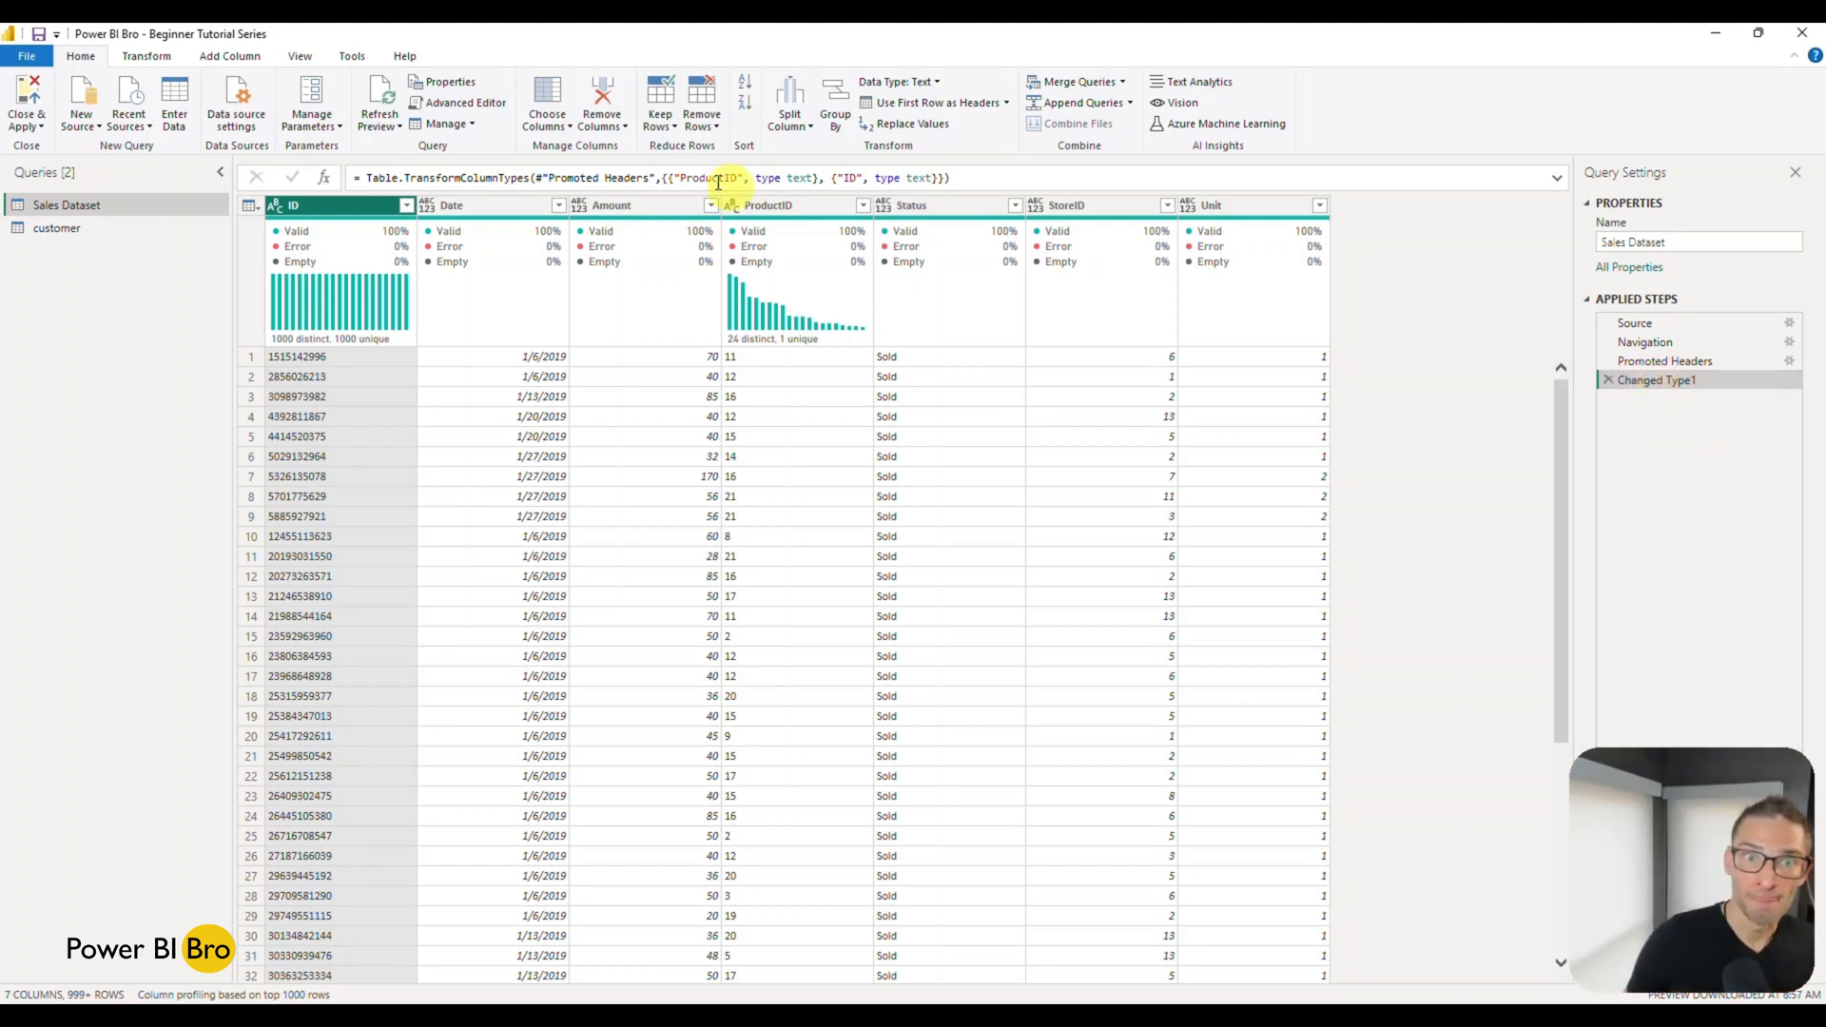
Inspect the Changed Type1 formula's reference to Promoted Headers and its type entries for ProductID and ID.
double_click(576, 178)
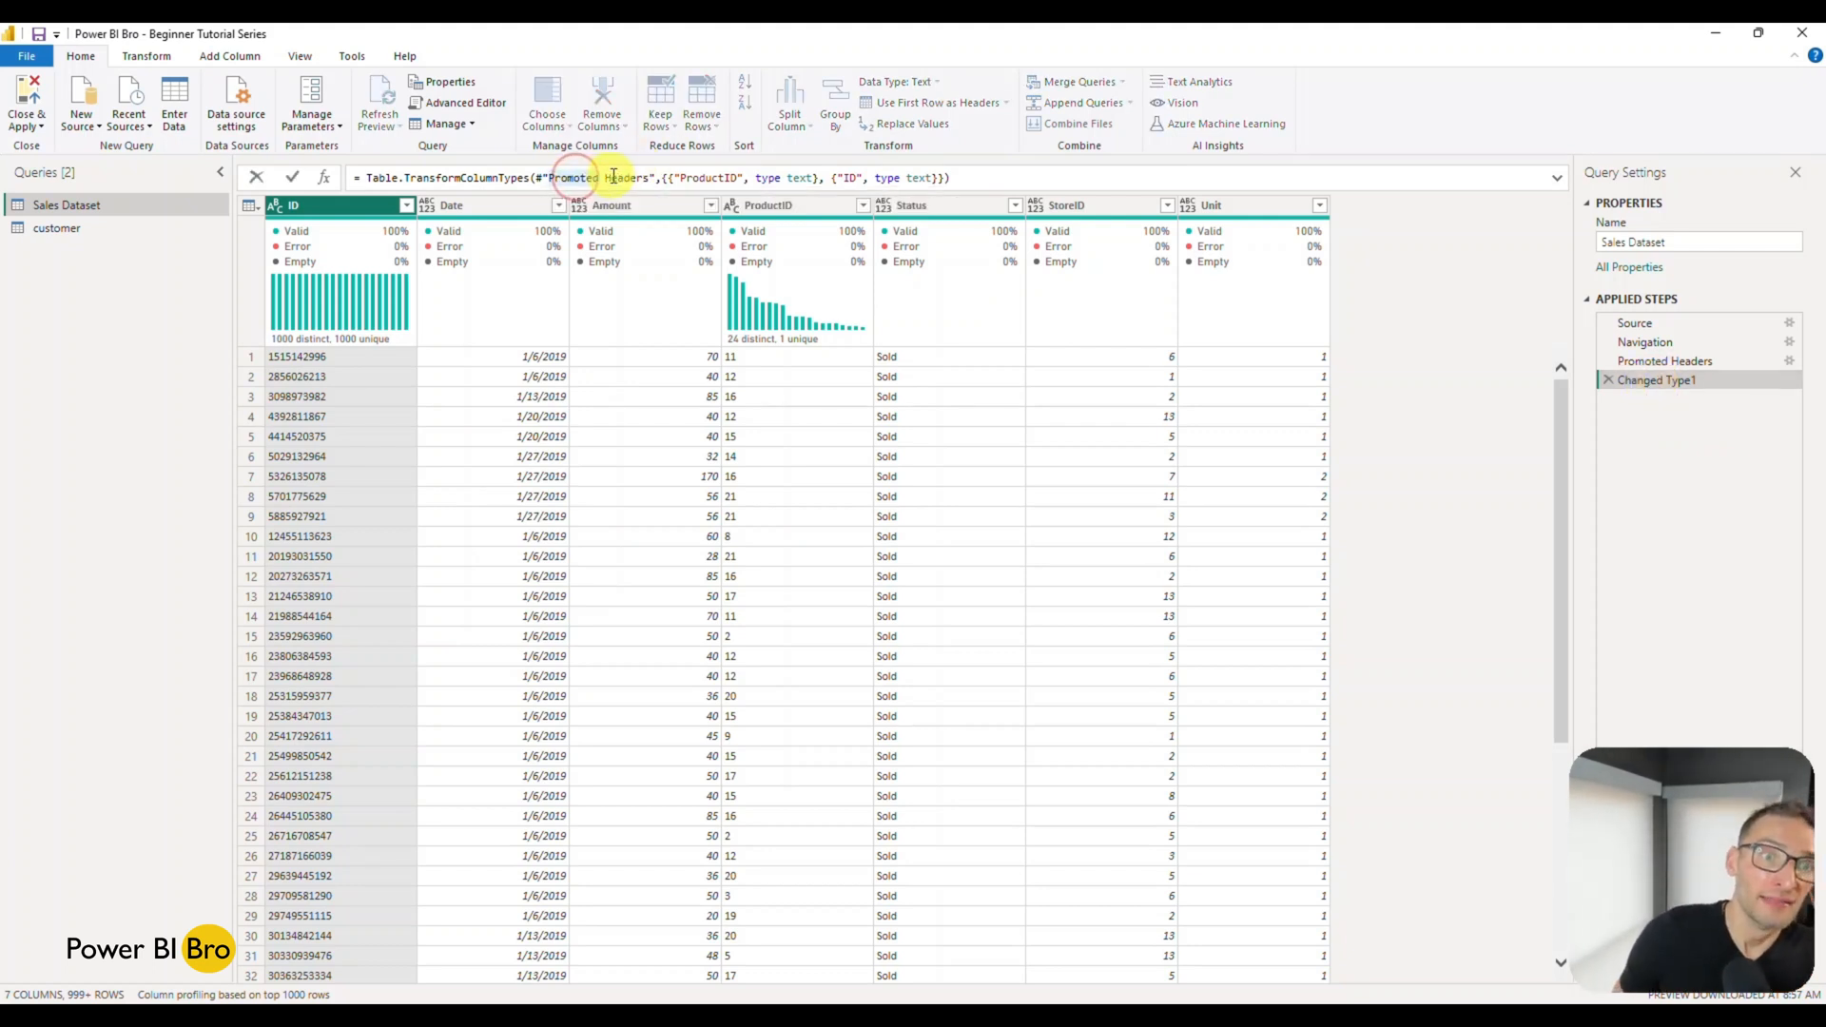
double_click(700, 178)
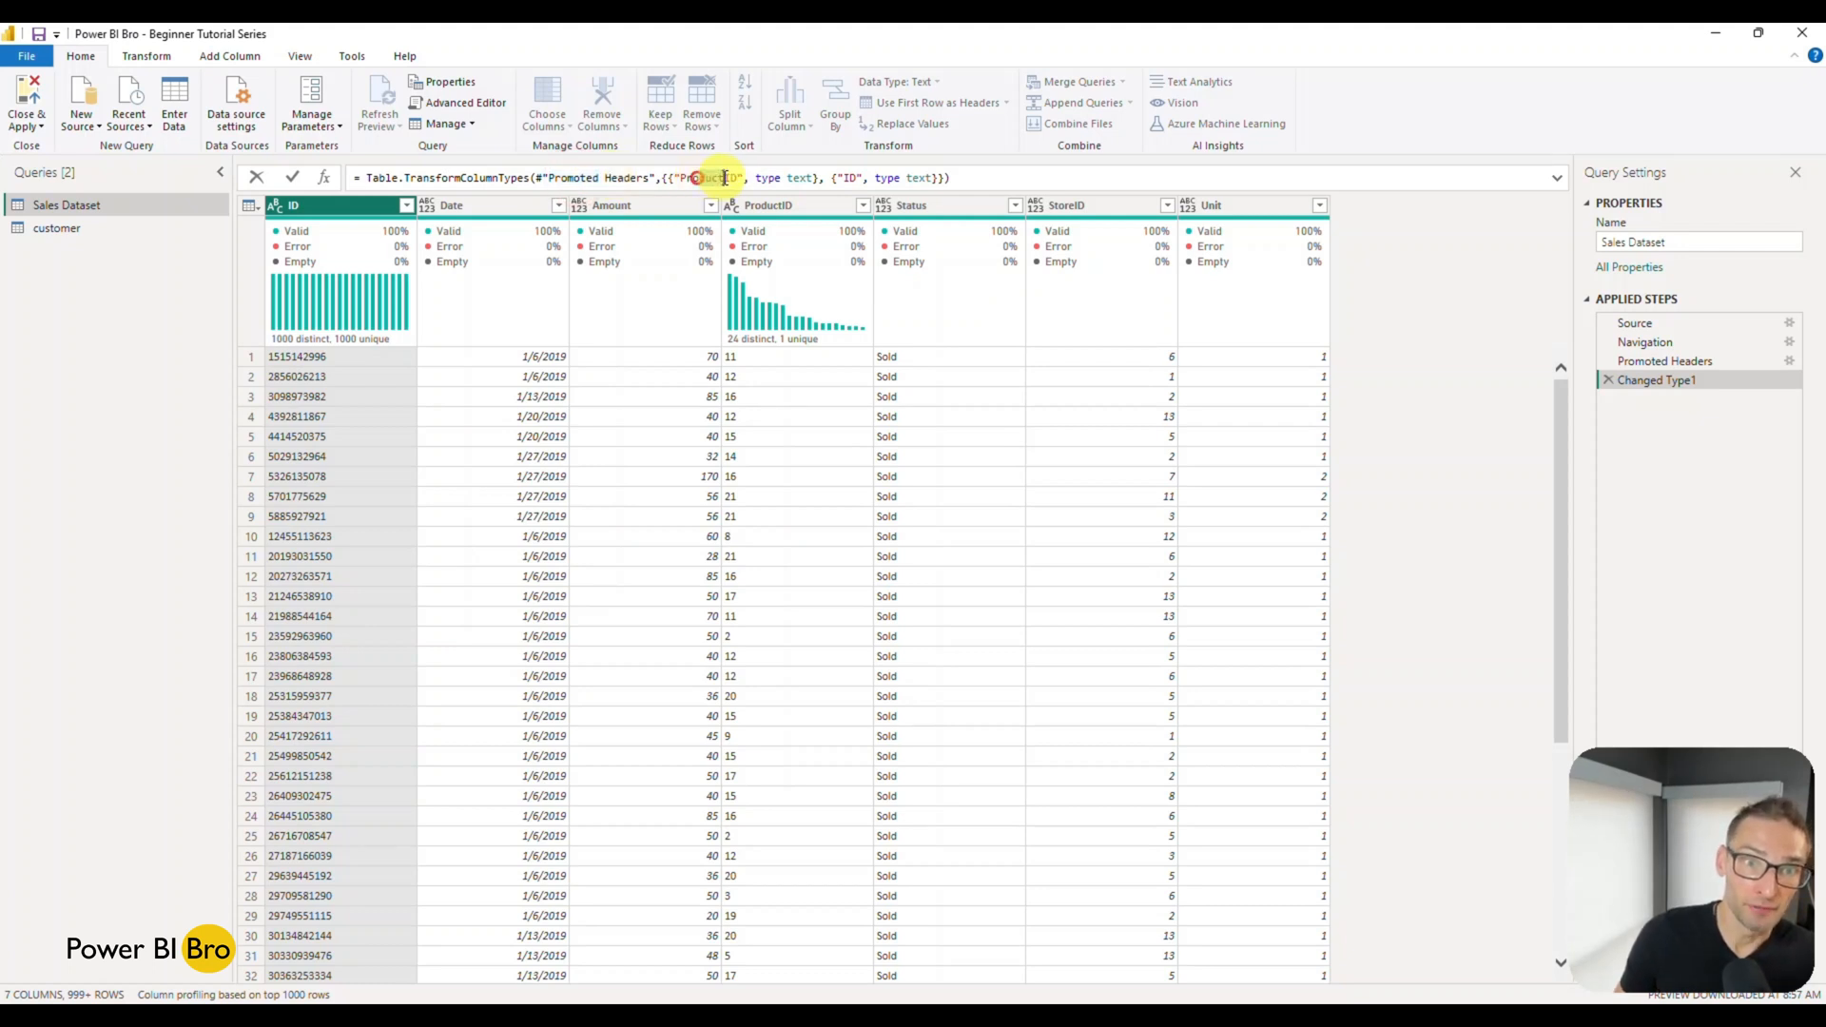
left_click(797, 177)
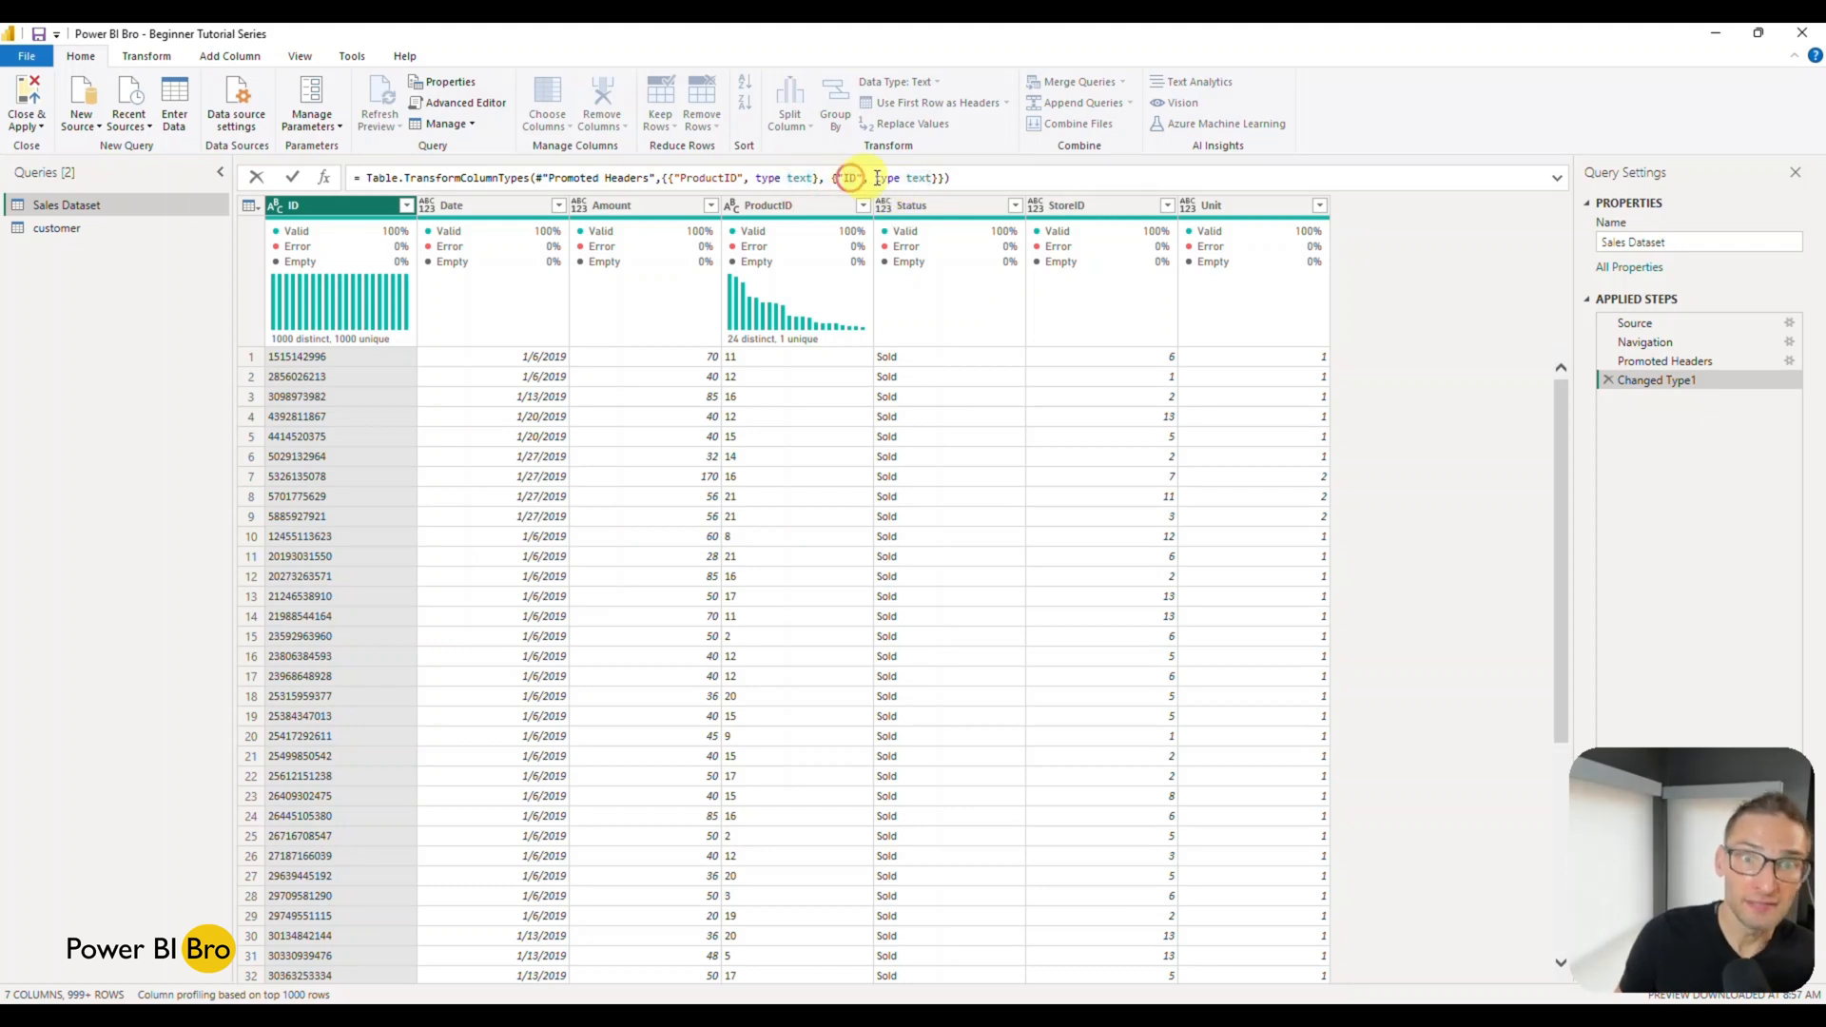
left_click(1684, 485)
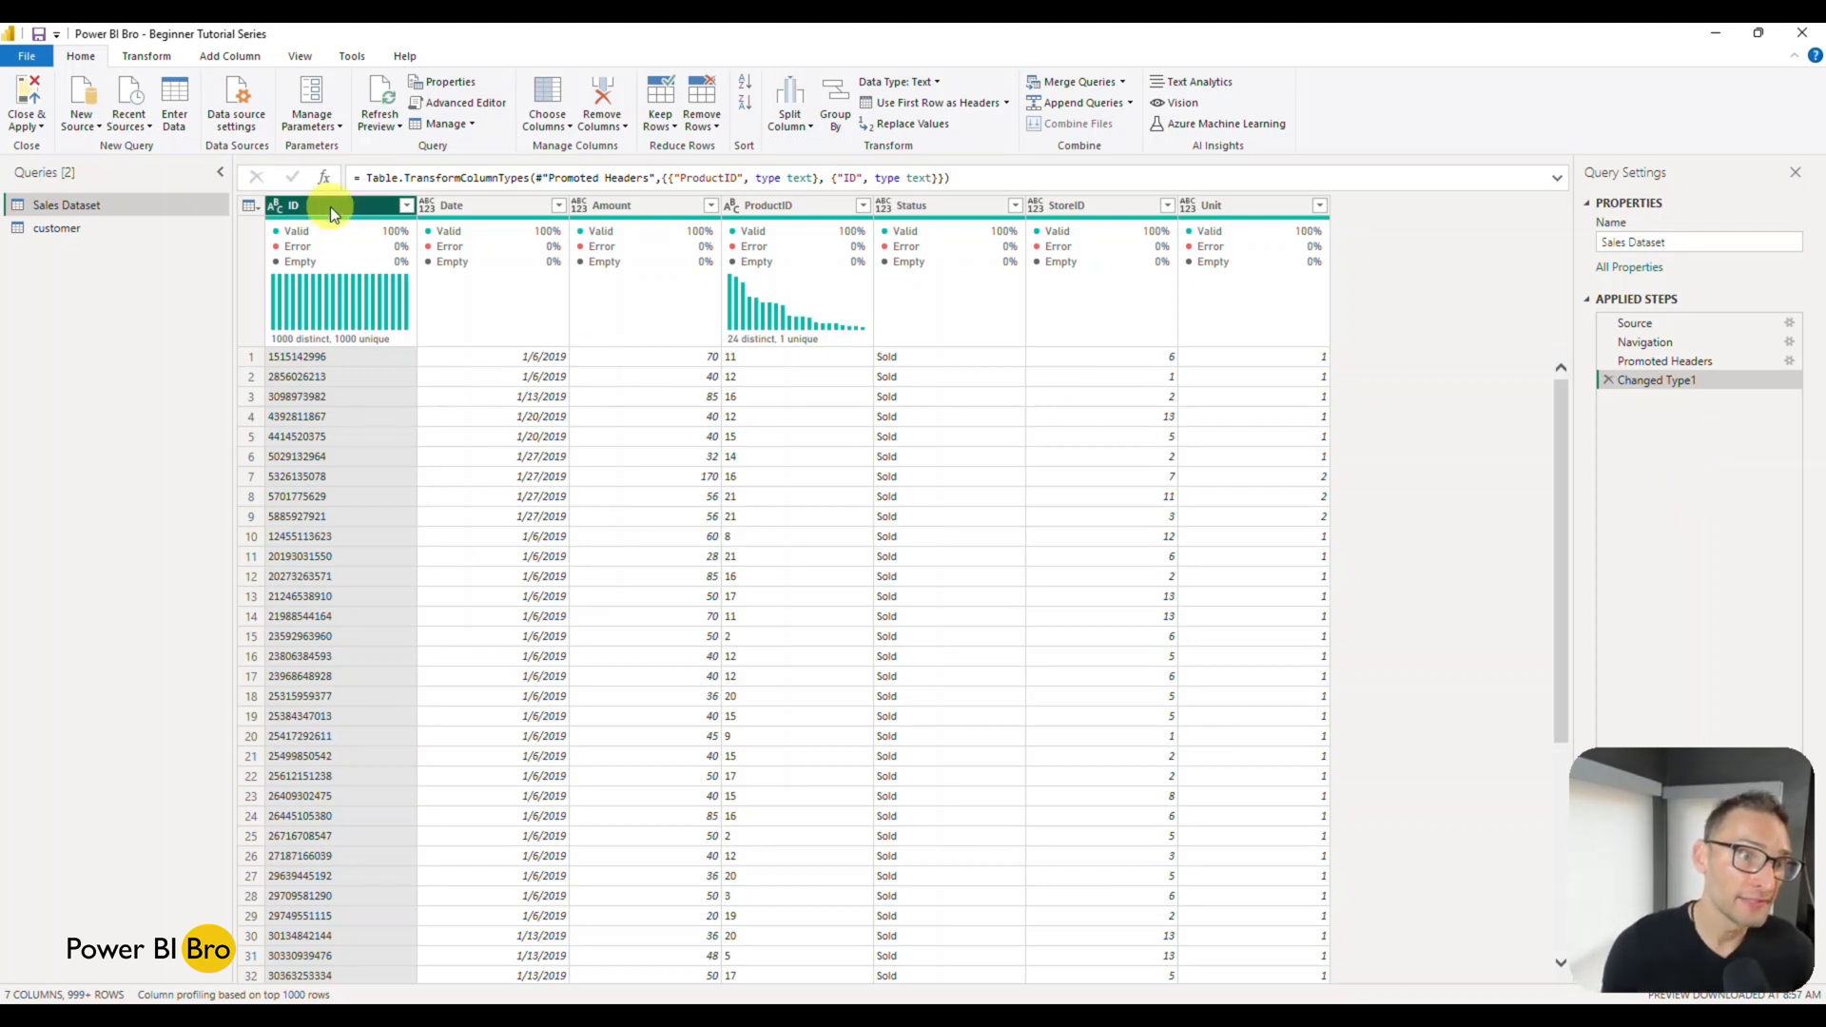
Set the Date column's data type to Date and the Amount column's to Fixed decimal number.
left_click(516, 210)
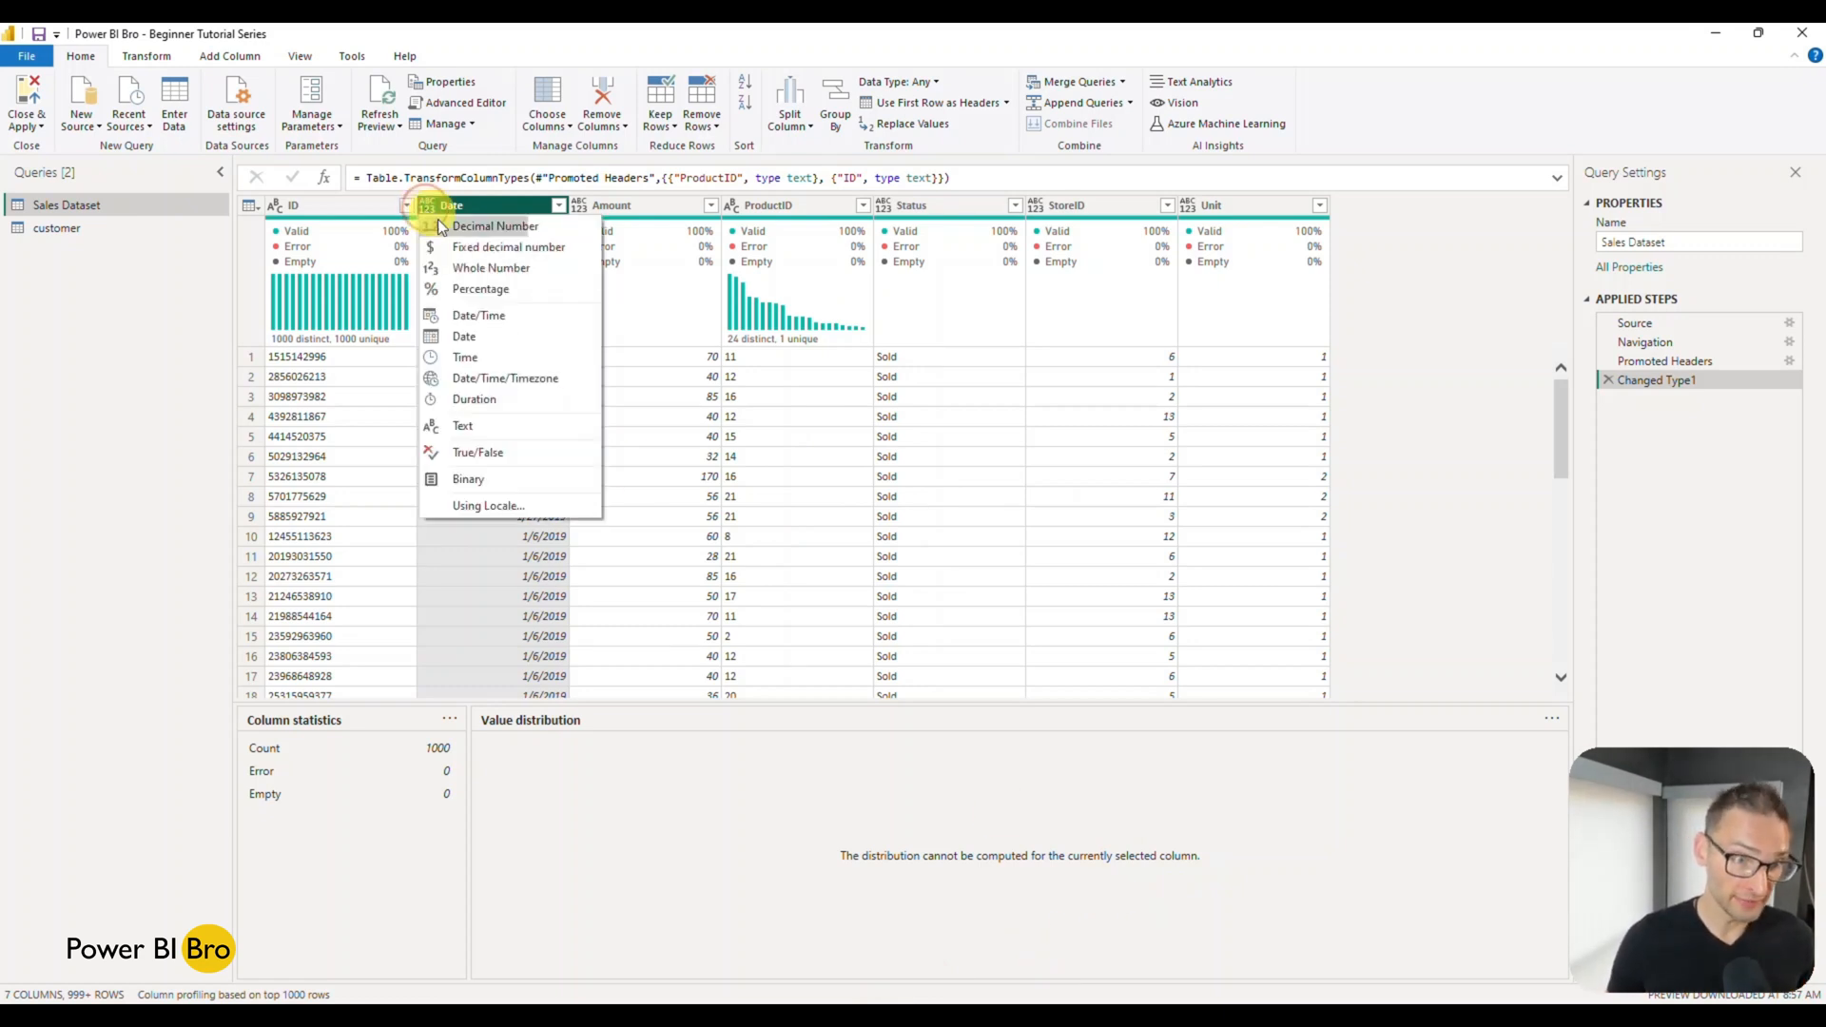
left_click(479, 340)
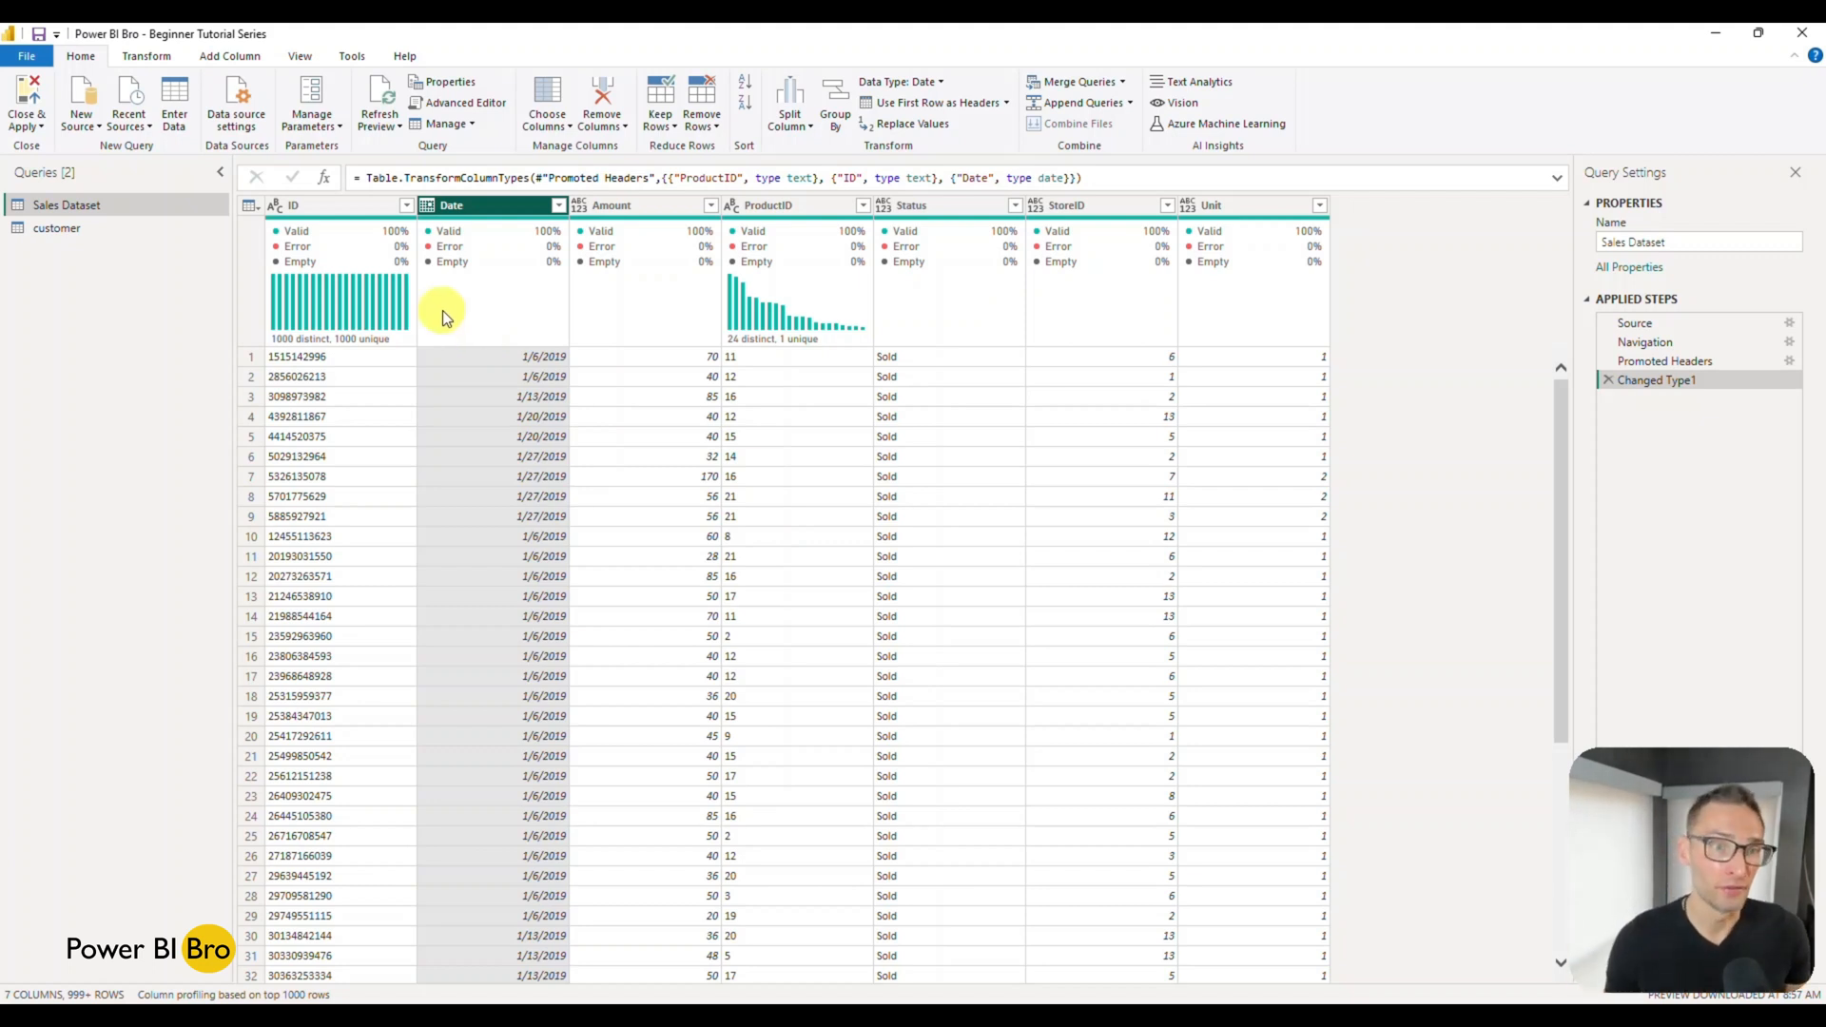
left_click(643, 211)
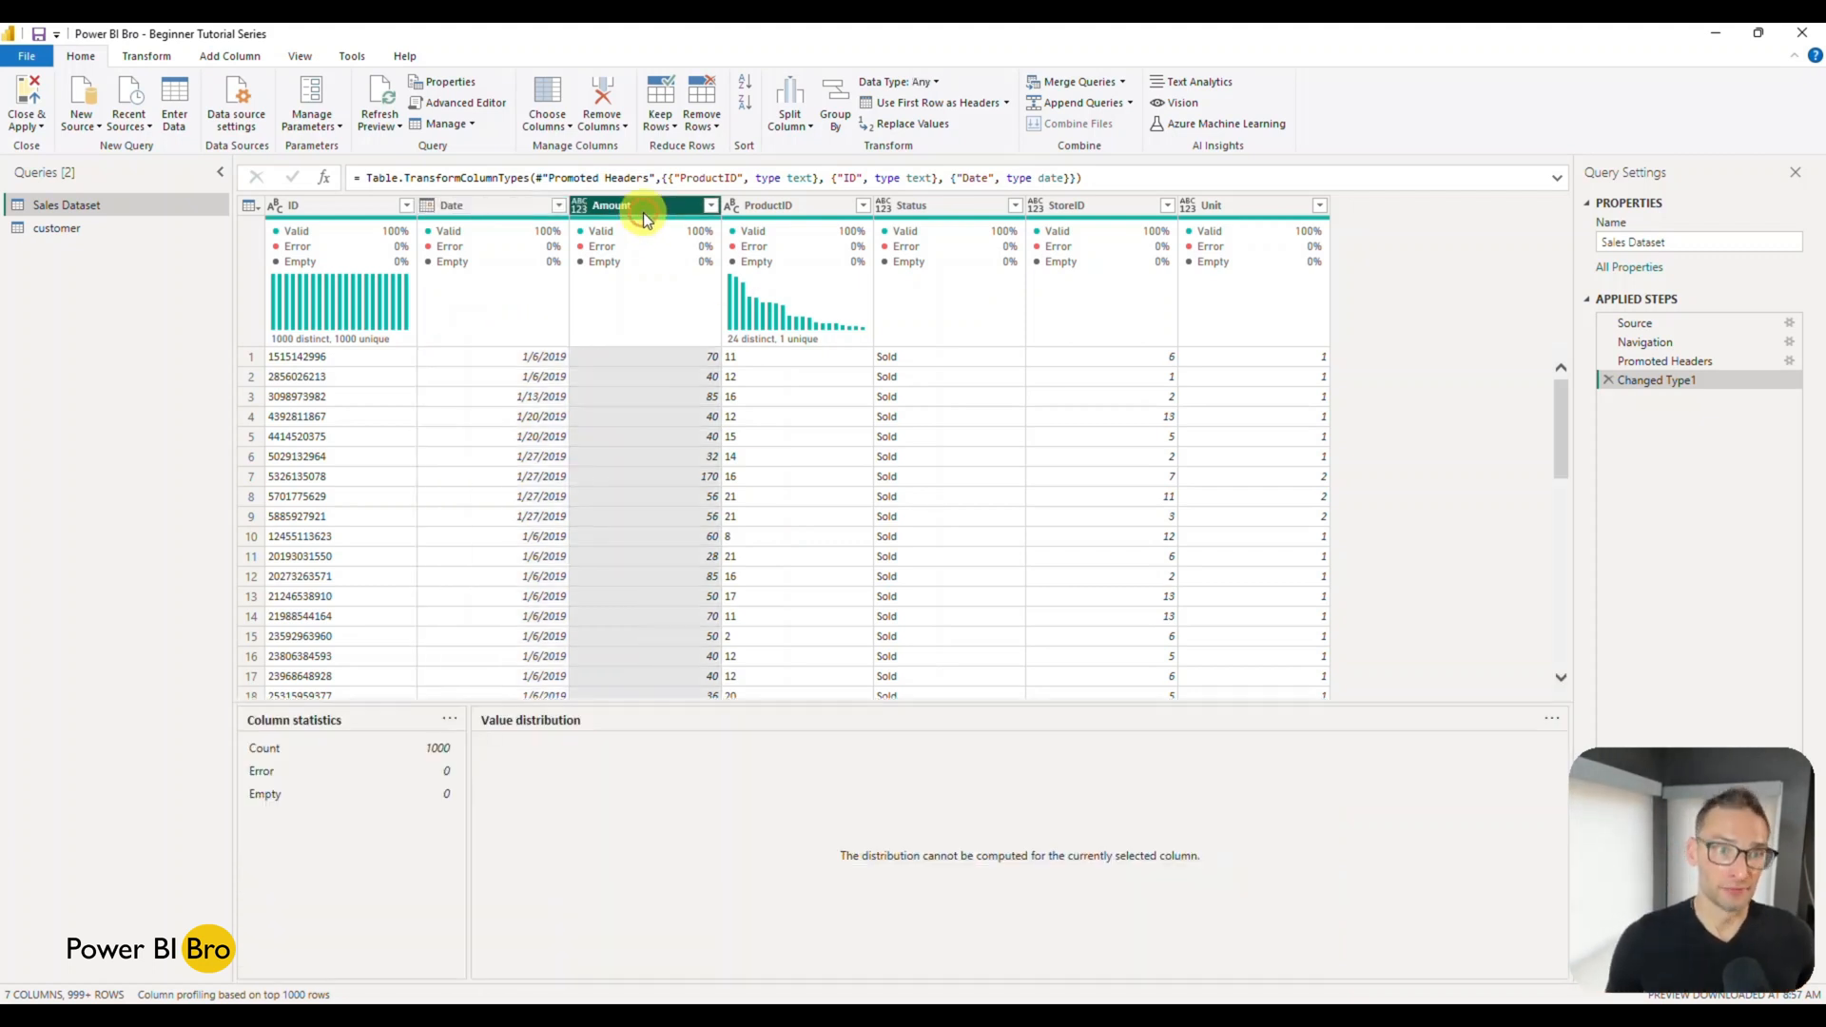
left_click(581, 211)
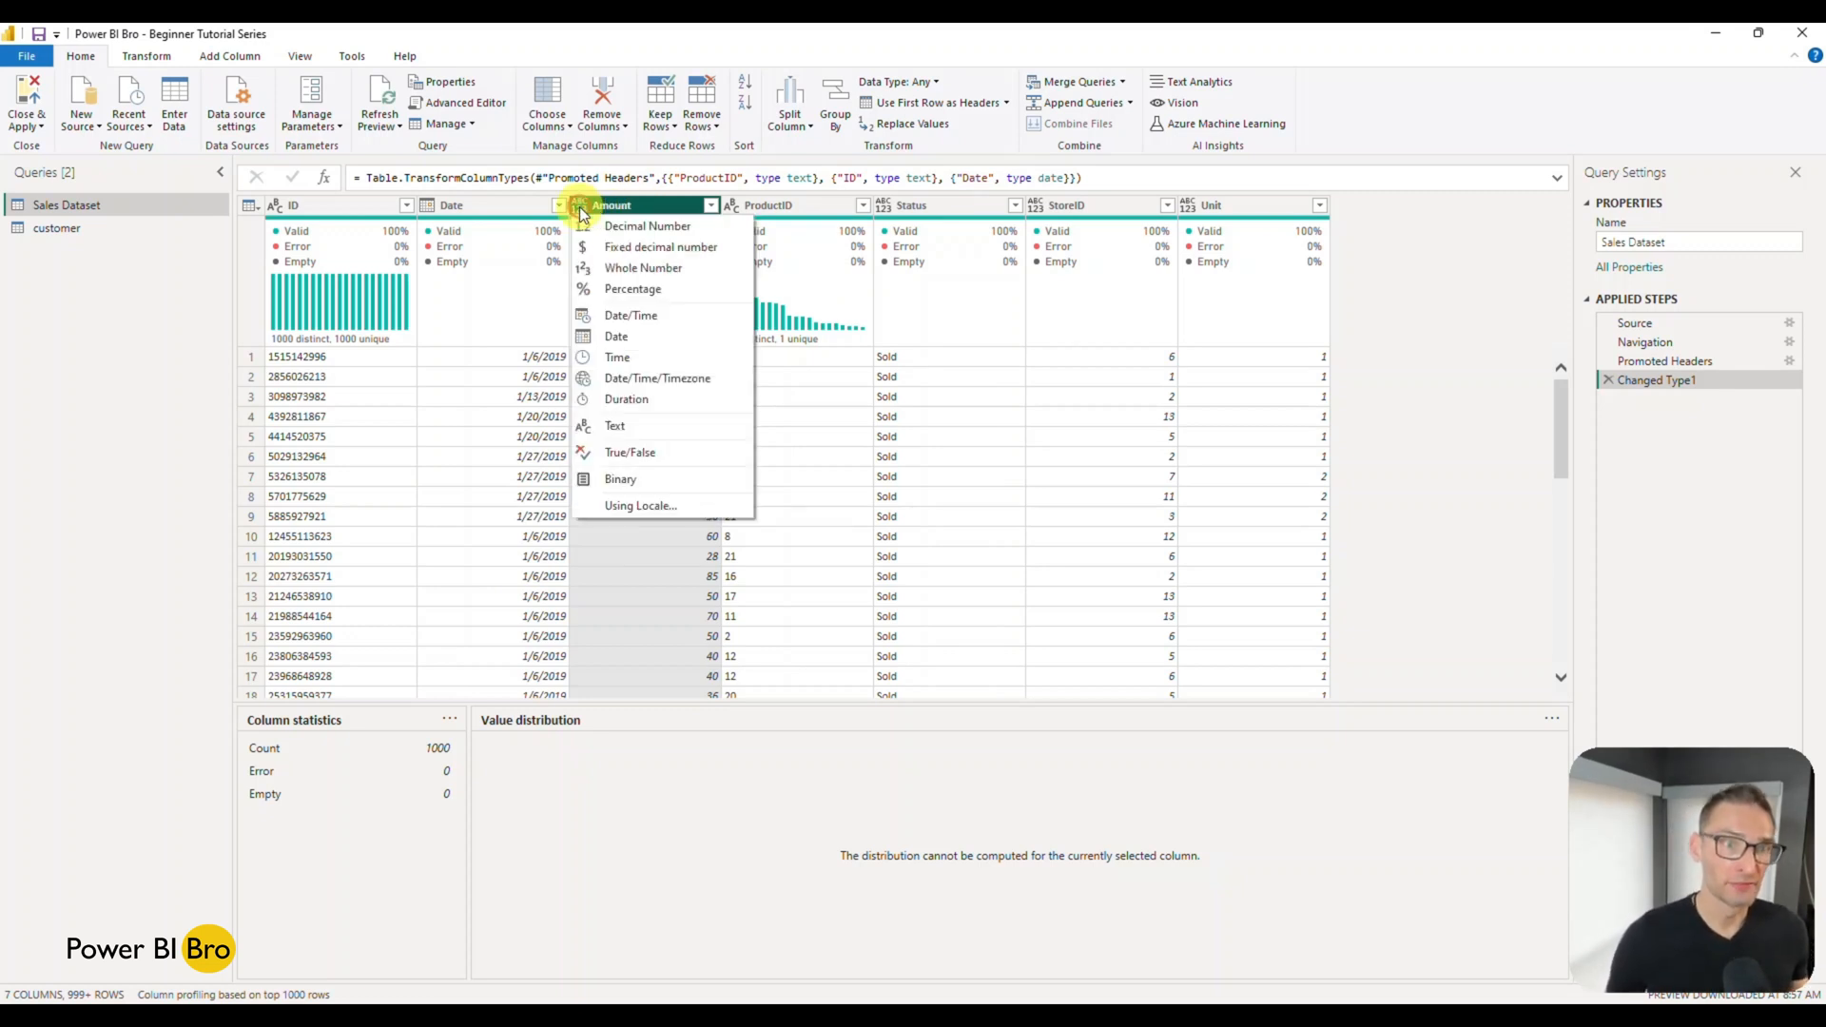
left_click(636, 249)
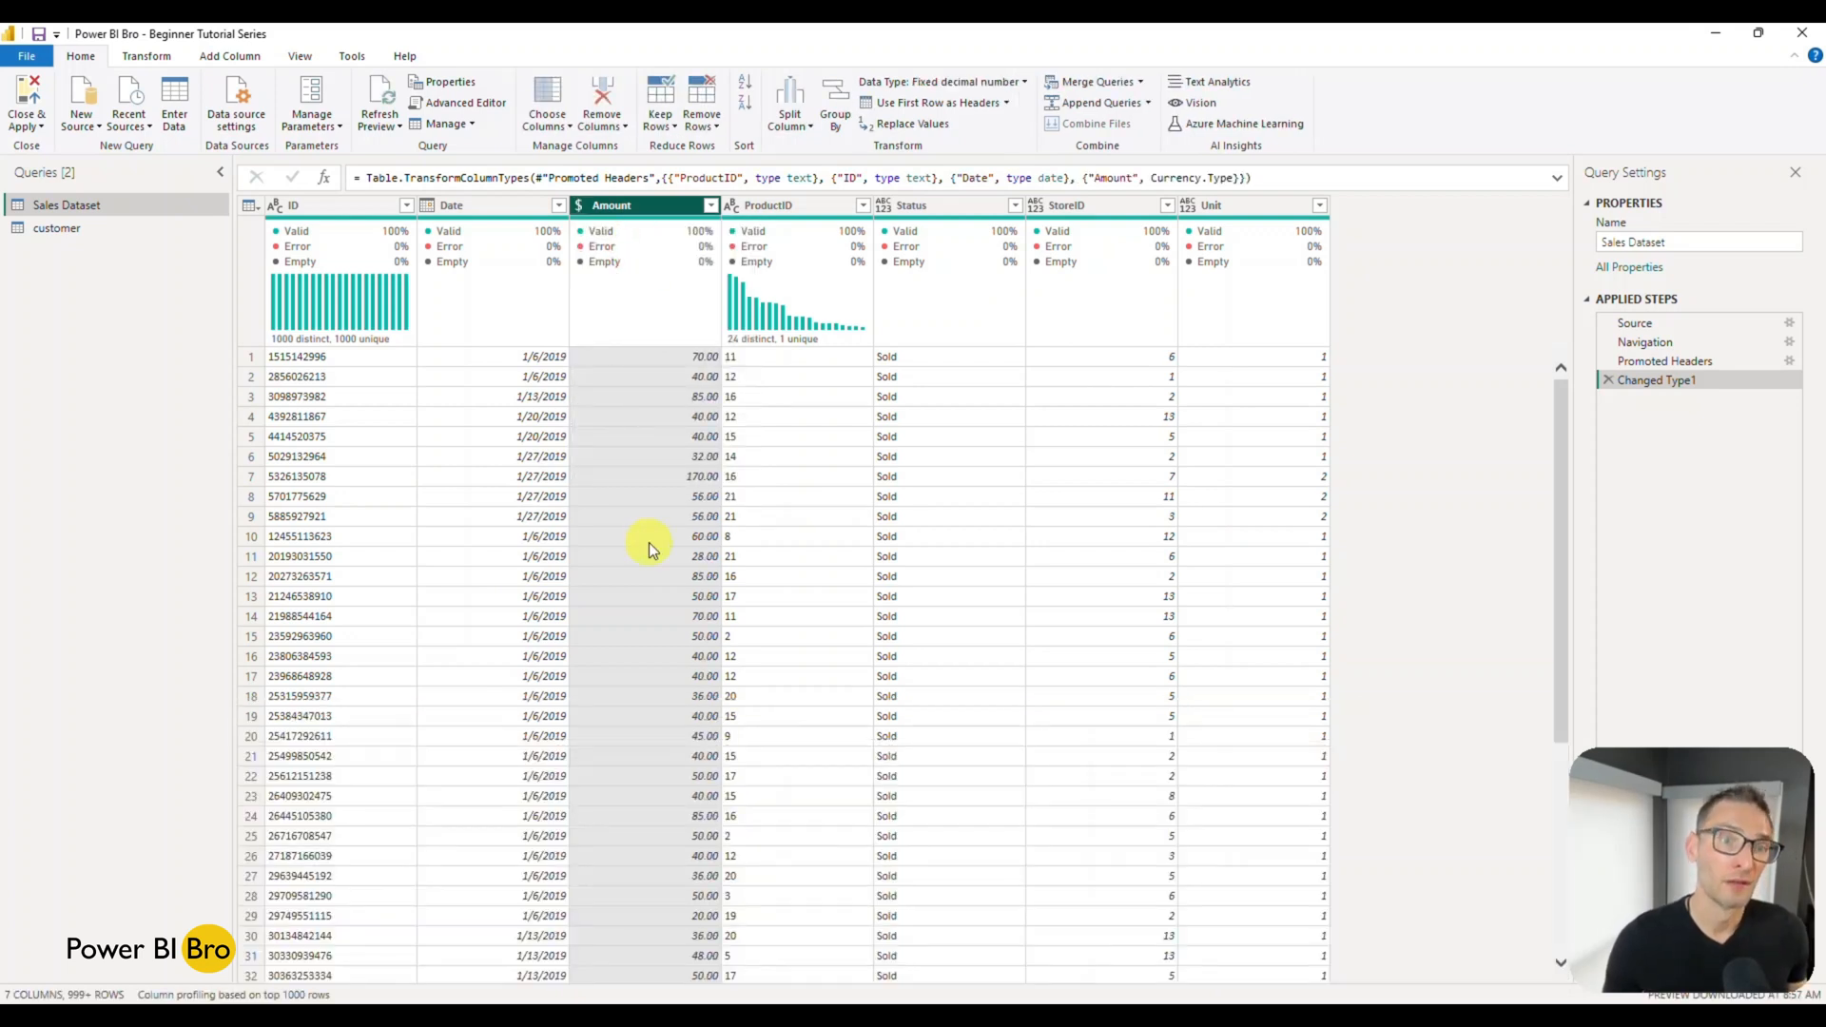
Check the ProductID column, and set the data type of the Status and StoreID columns to Text.
left_click(795, 211)
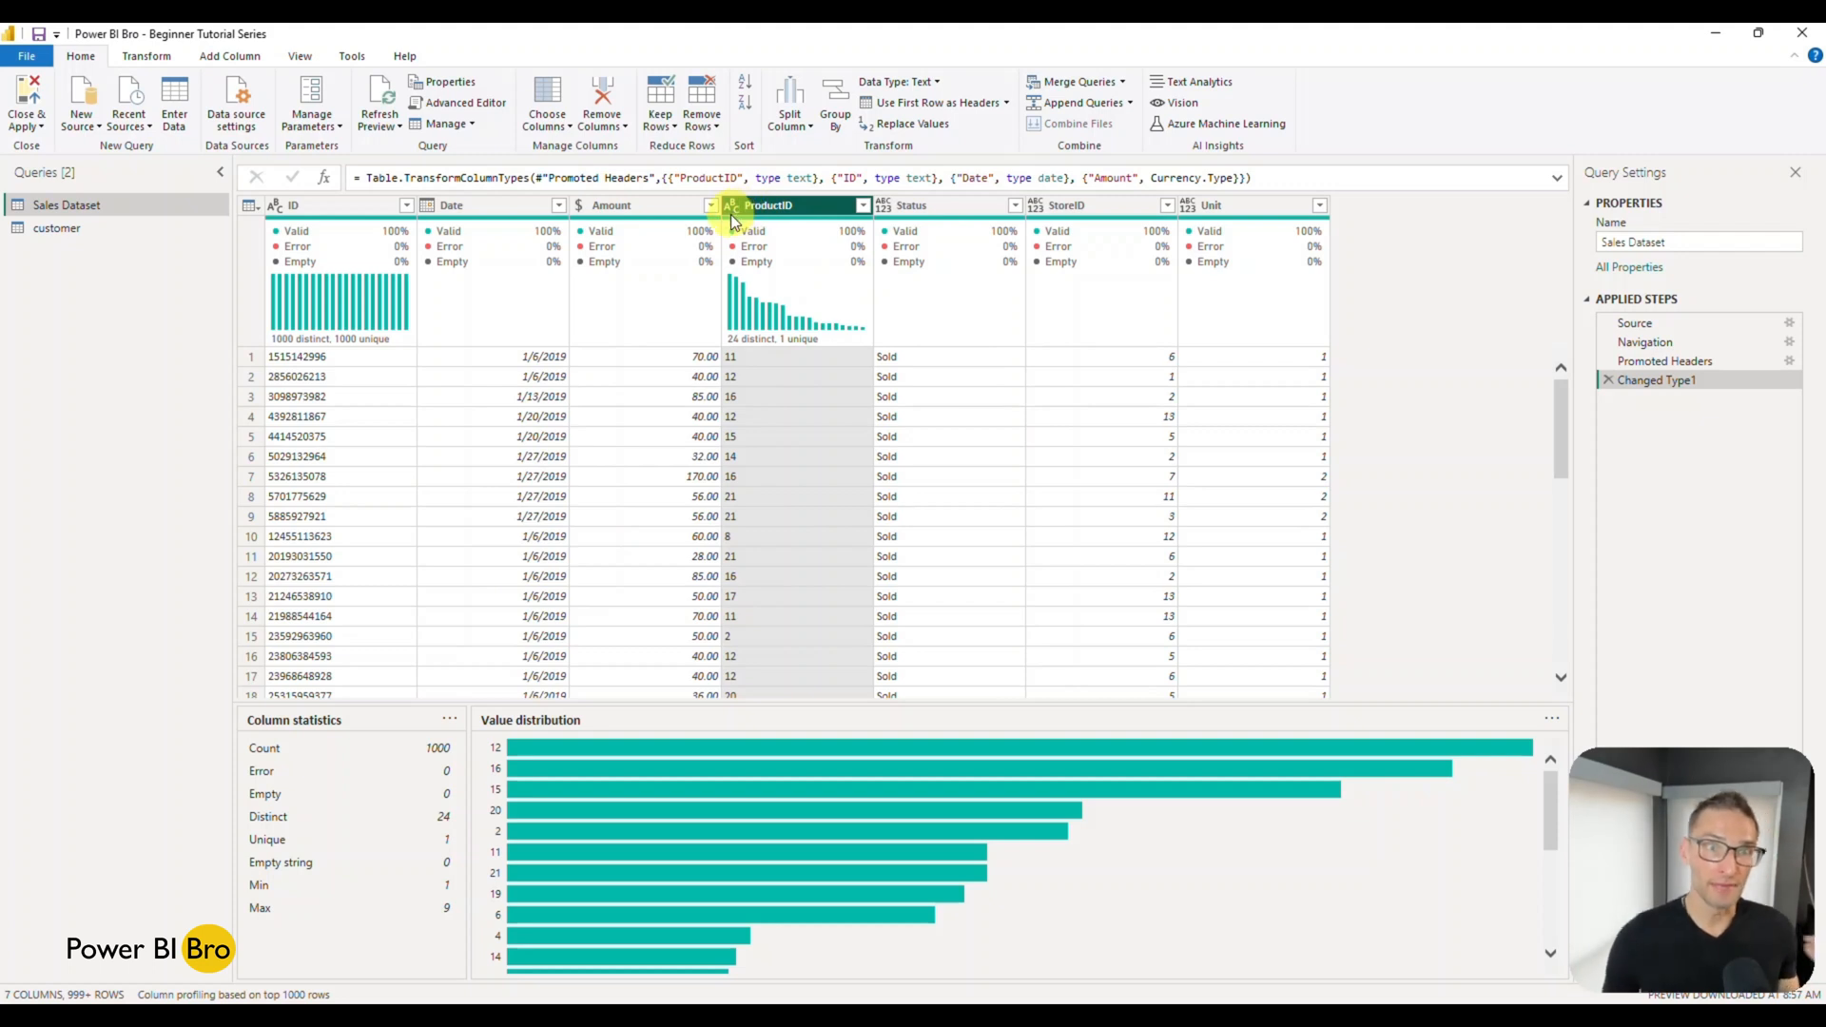
left_click(919, 211)
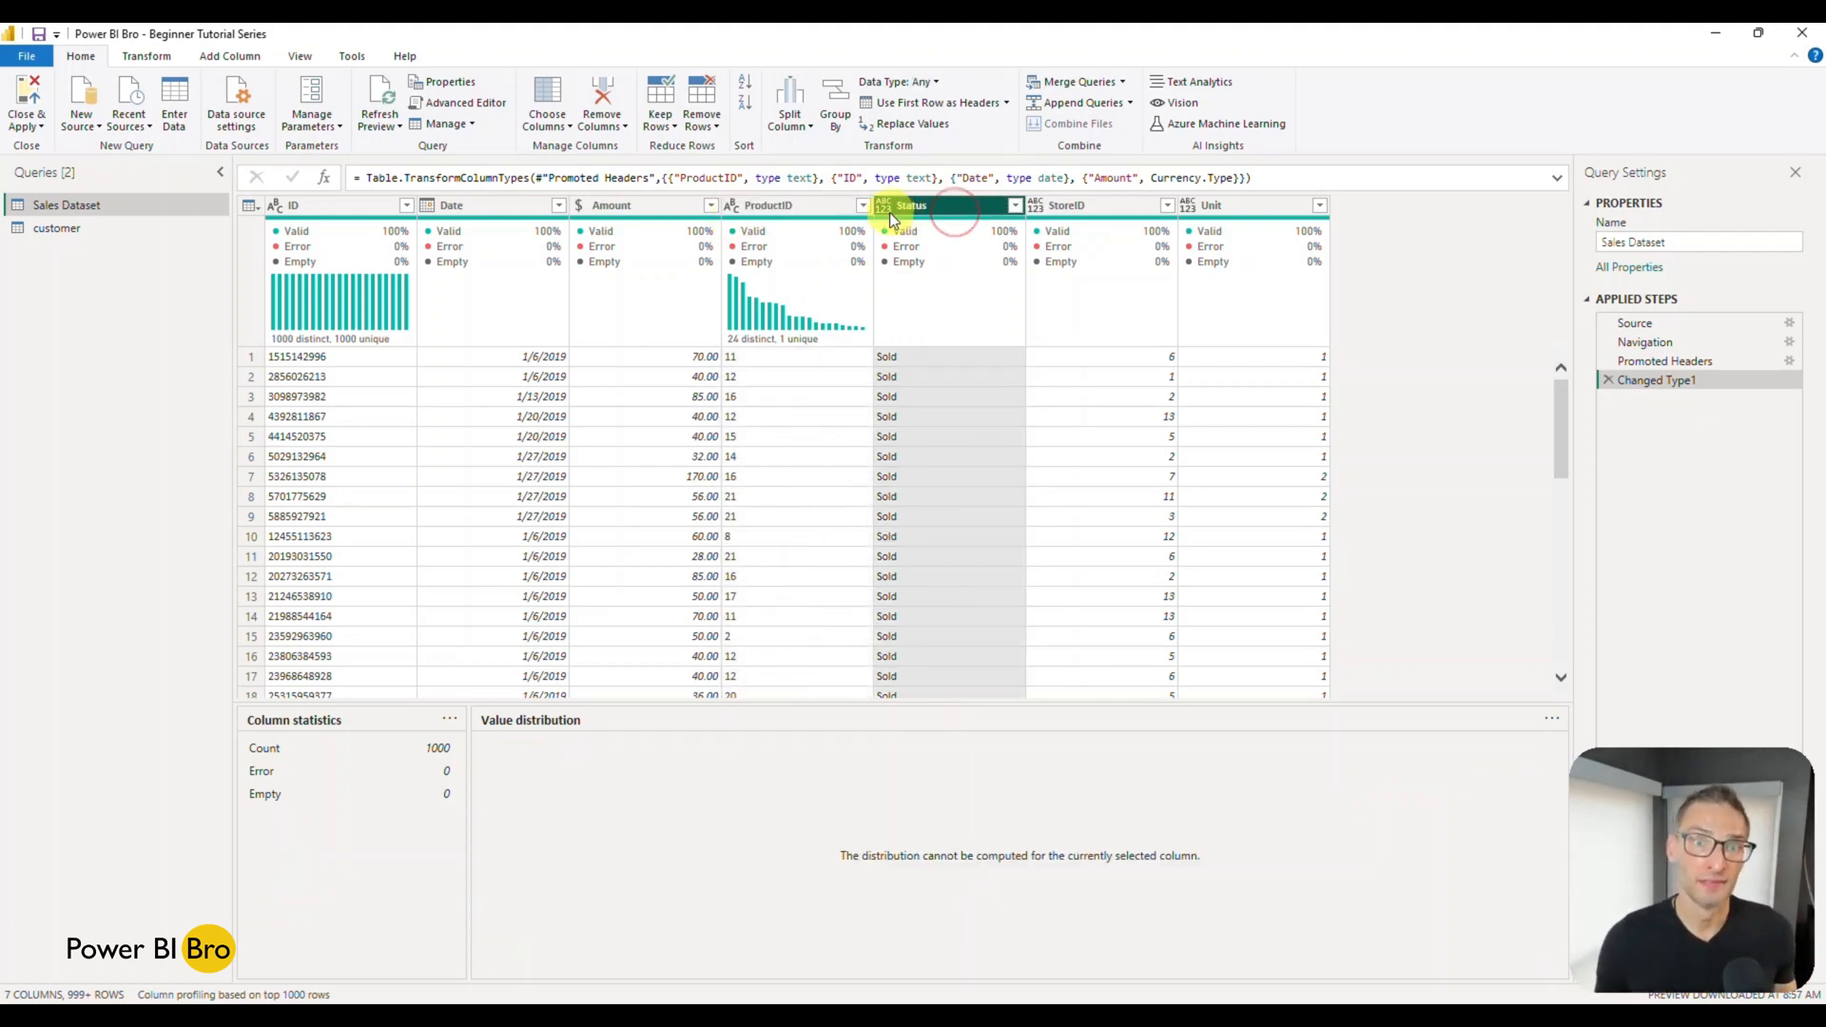
left_click(882, 206)
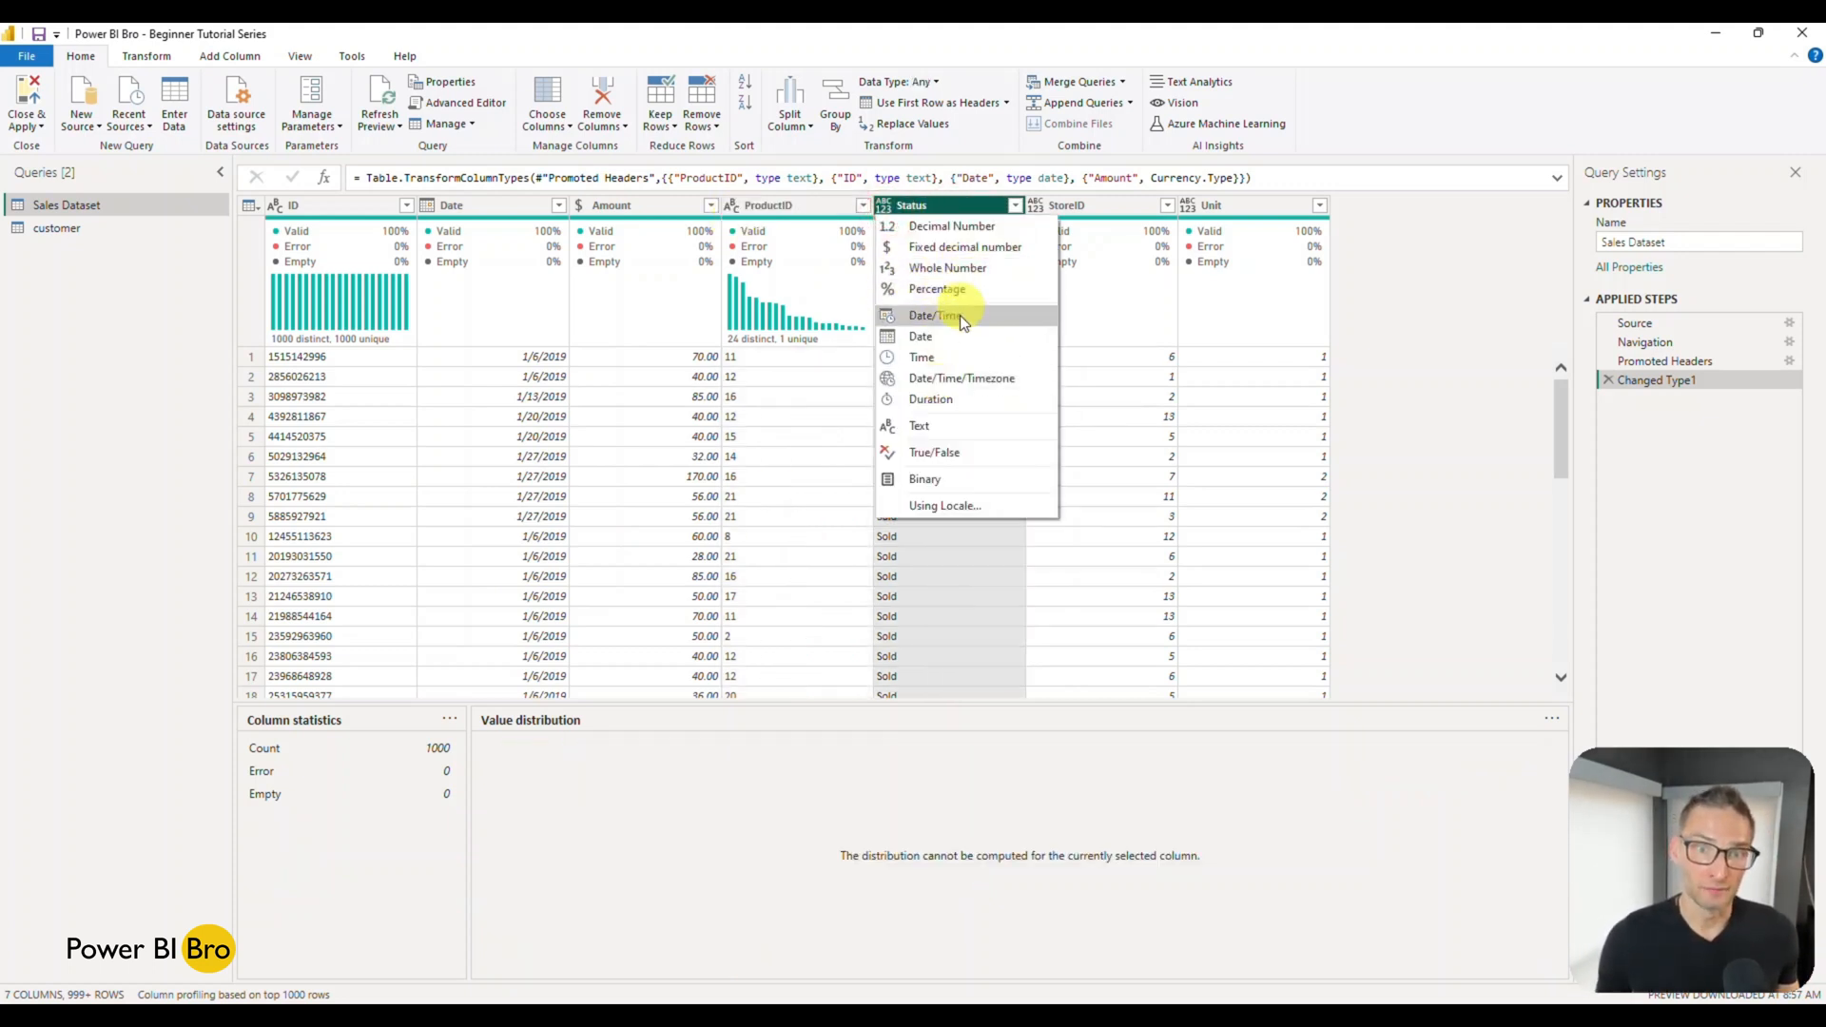
left_click(944, 423)
left_click(1086, 206)
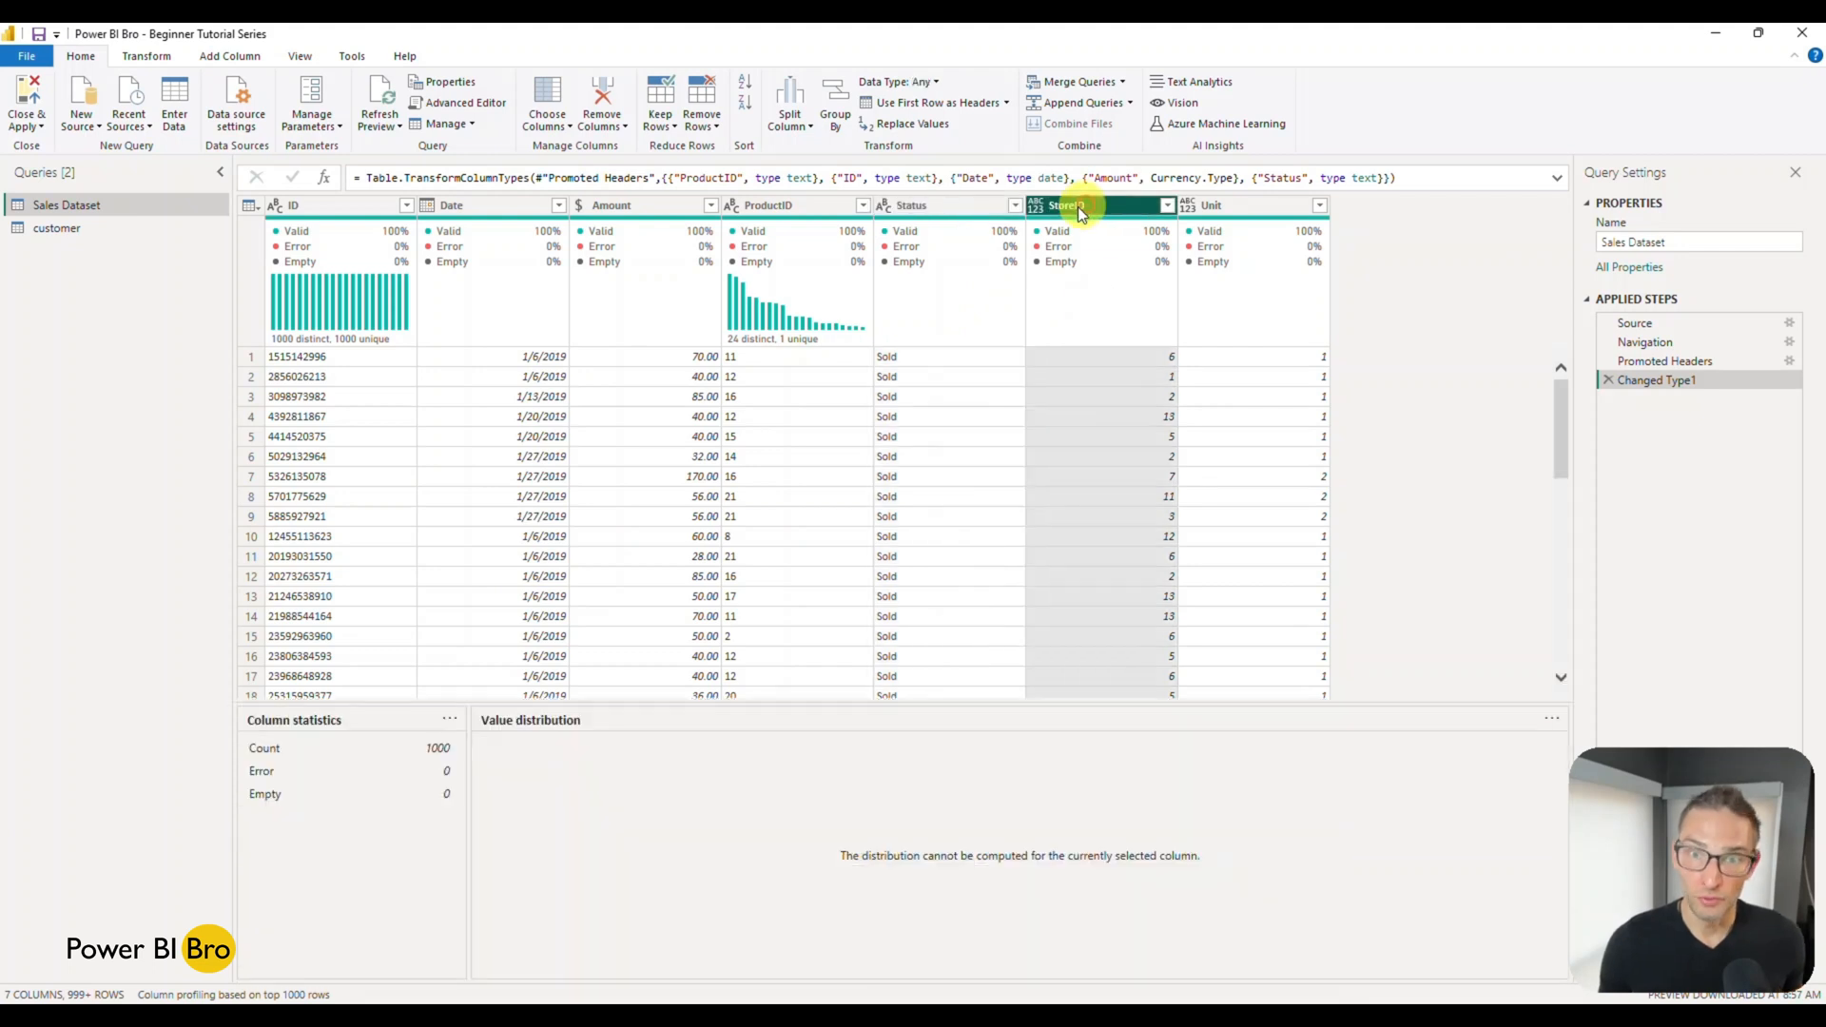
left_click(1039, 206)
left_click(1066, 422)
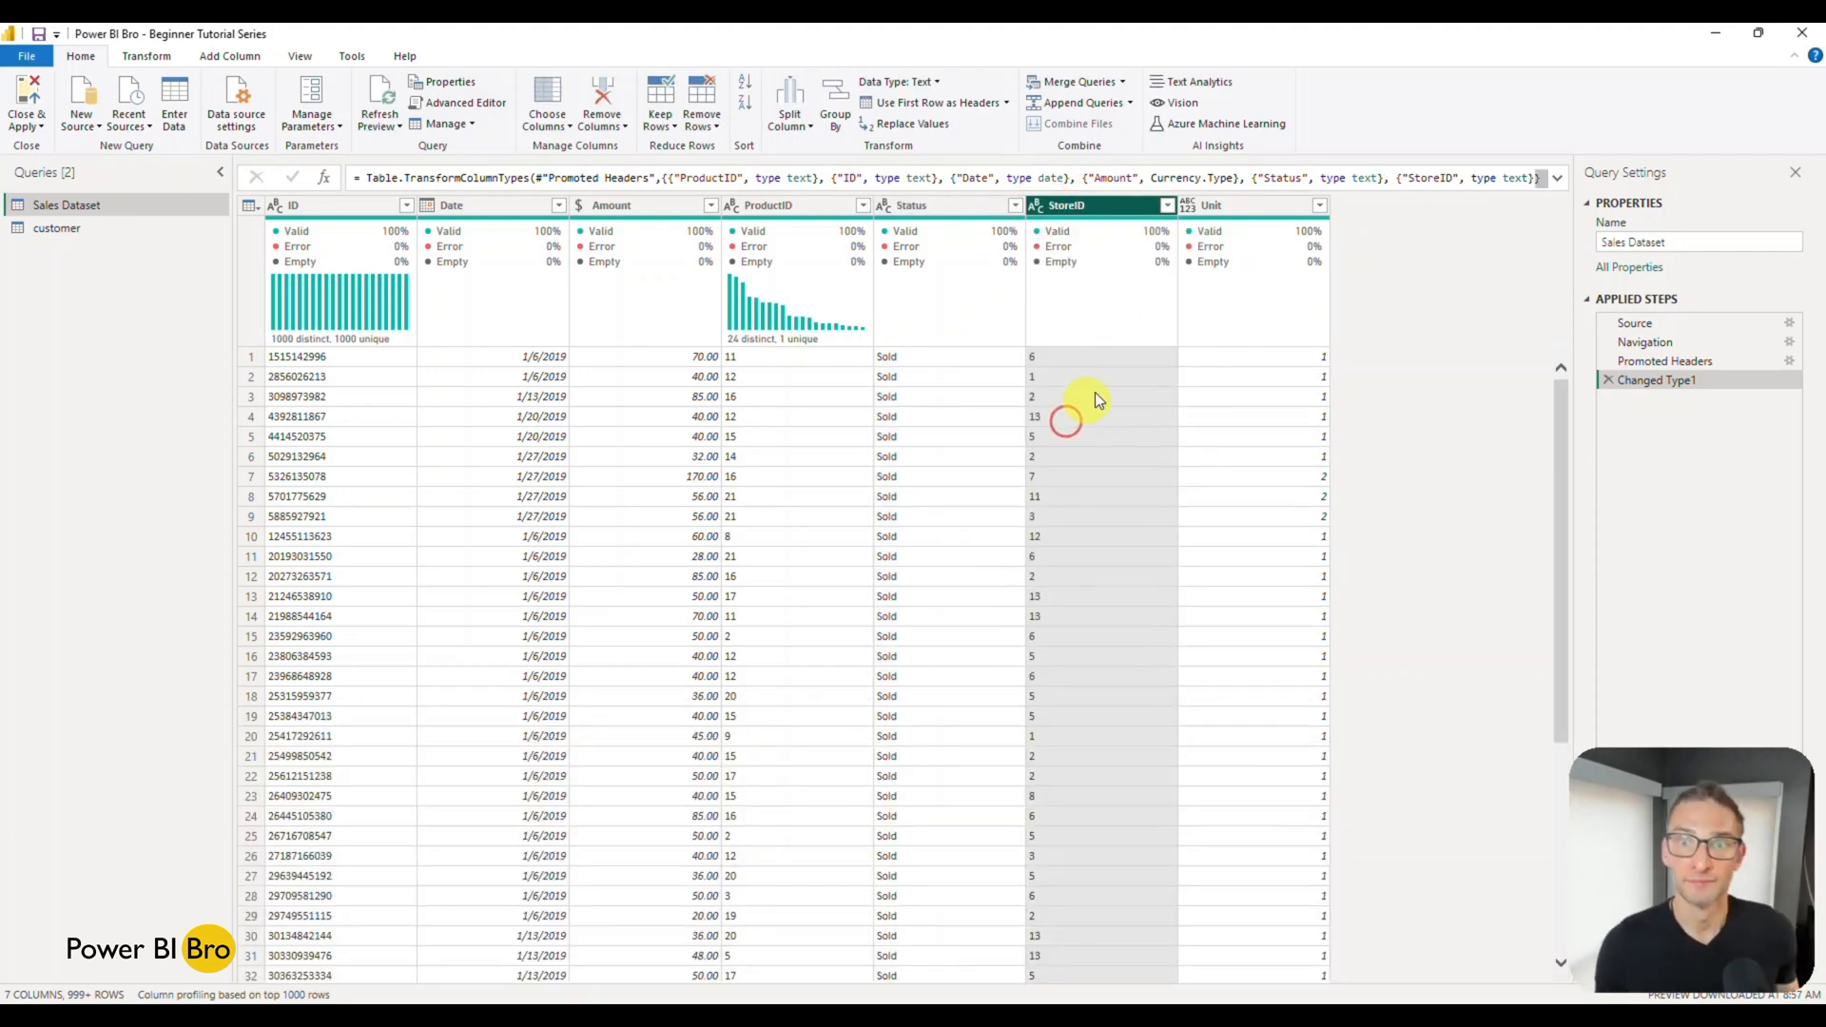
Set the Unit column's data type to Whole Number.
left_click(1229, 206)
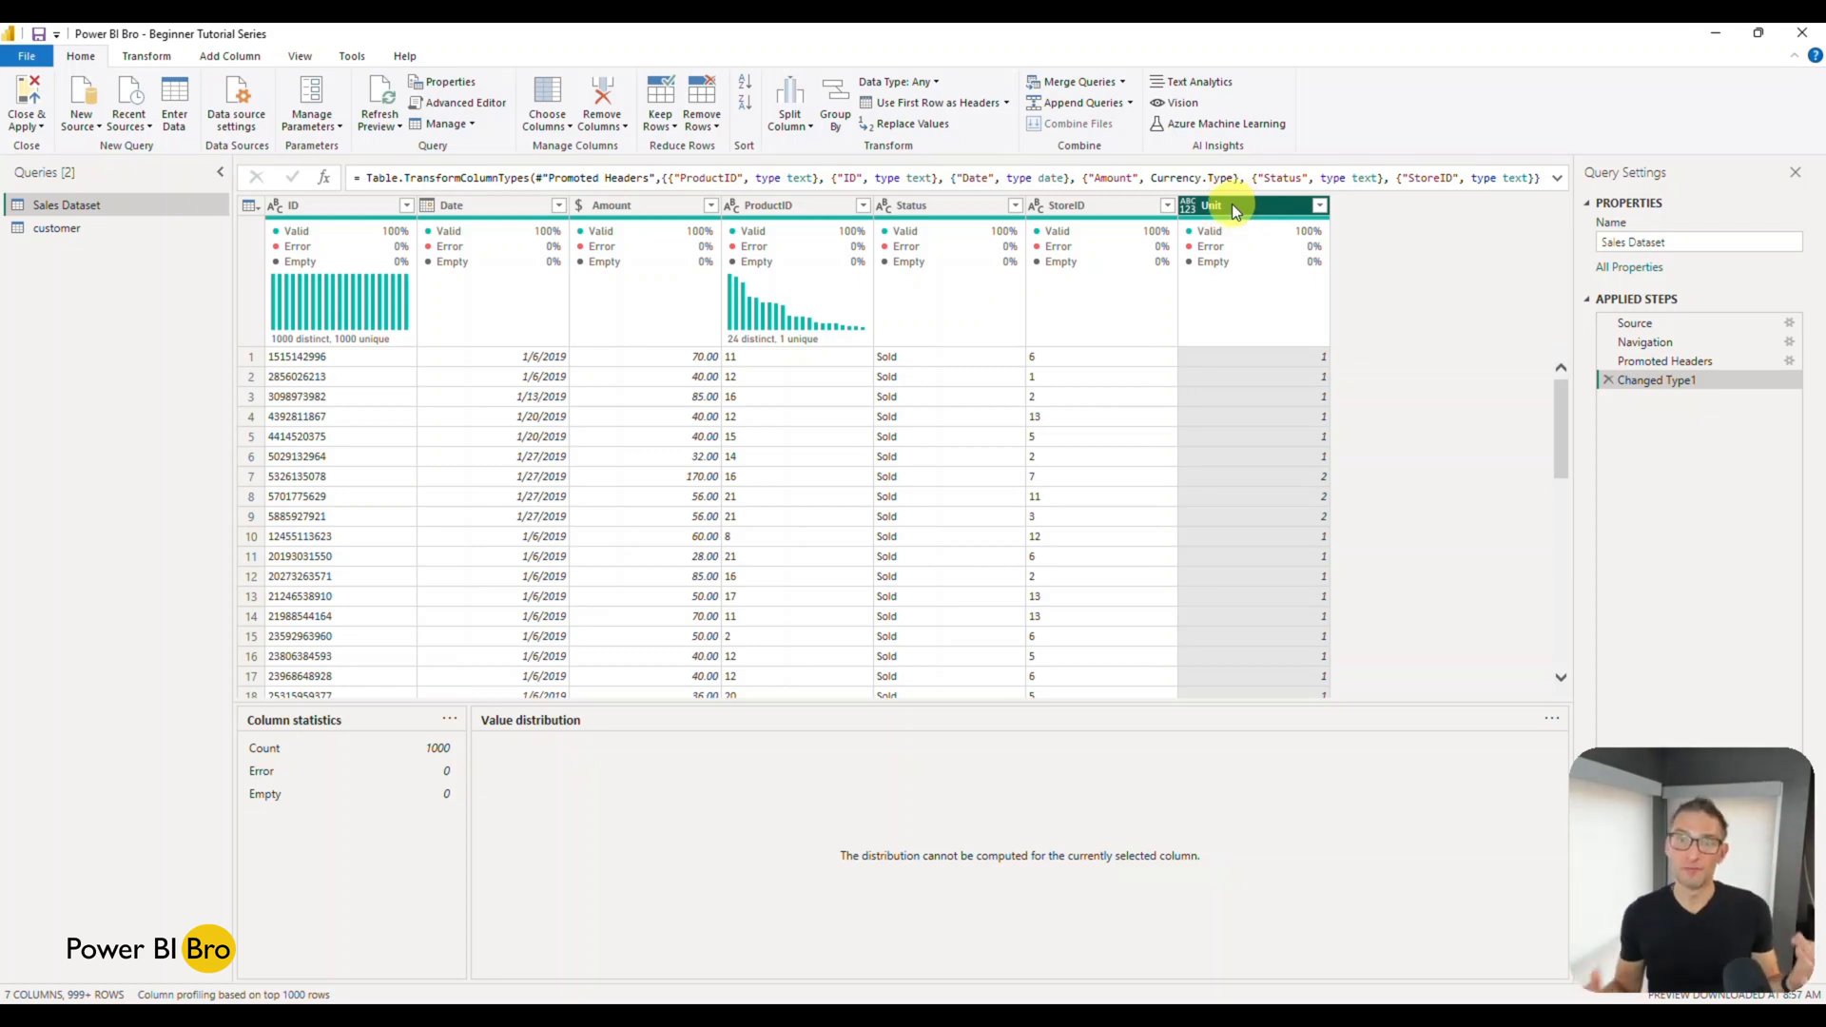
left_click(1187, 205)
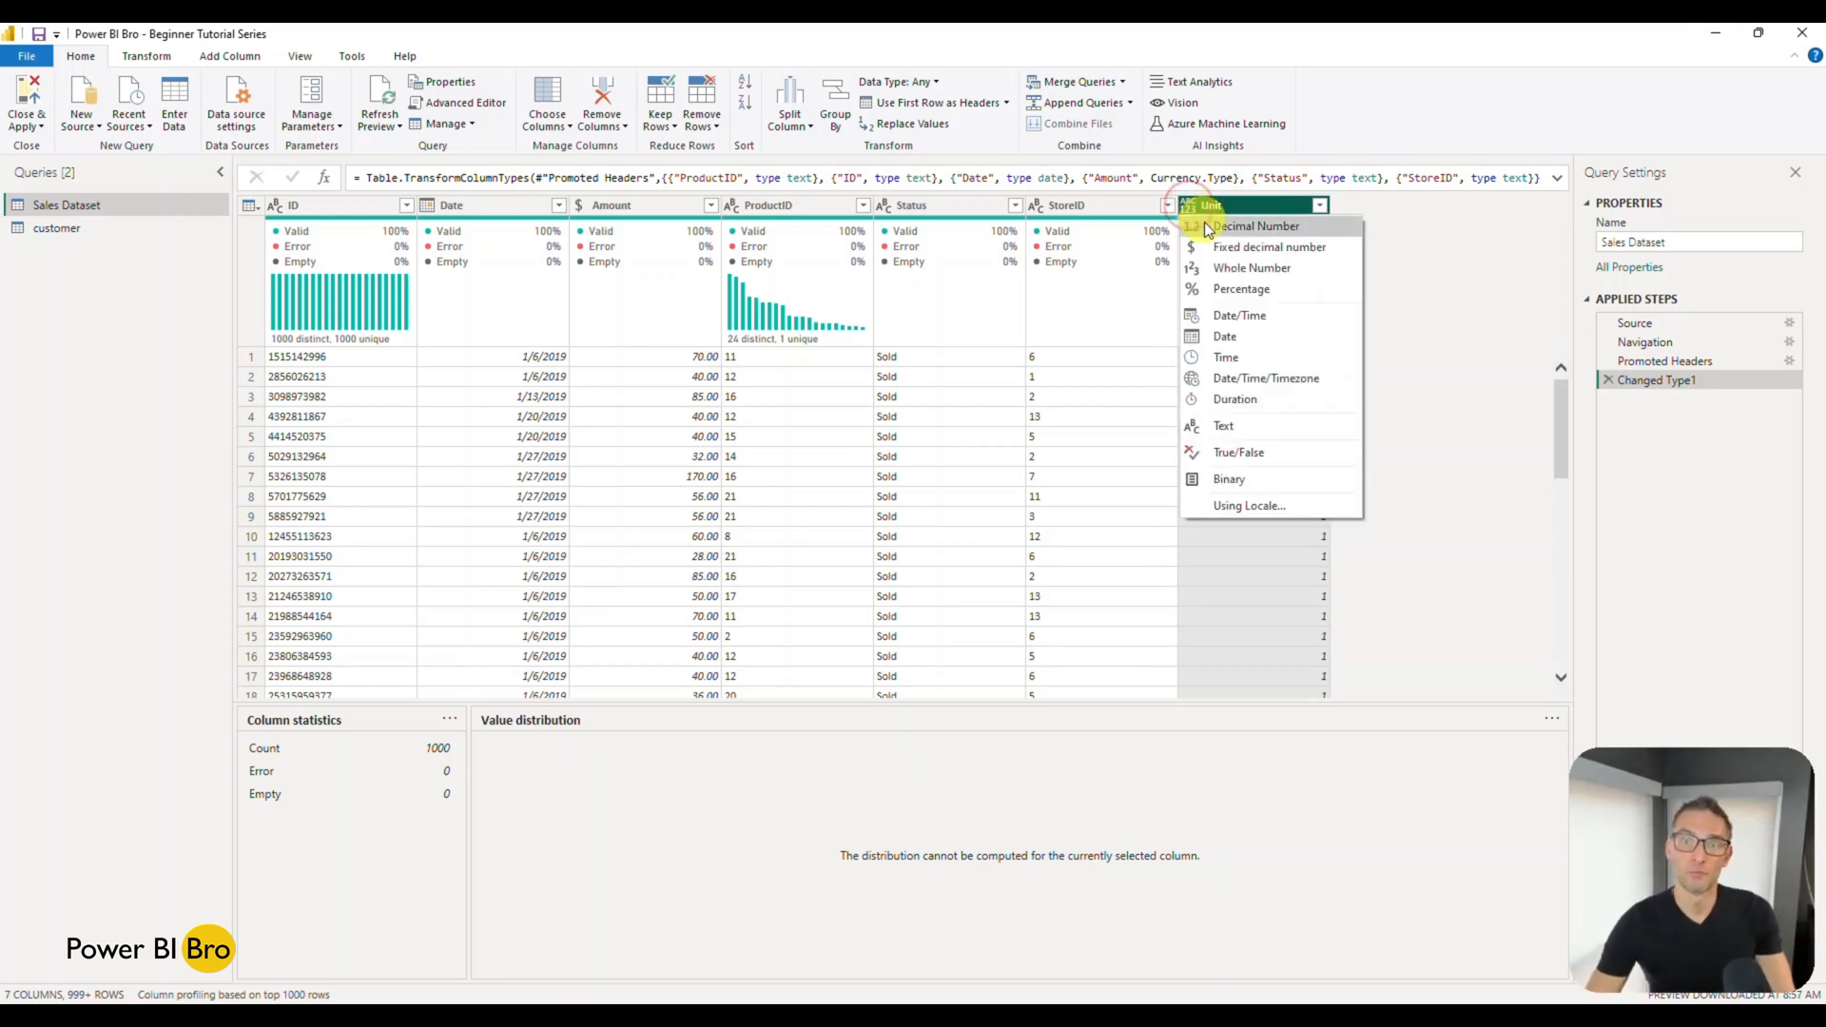
left_click(1264, 268)
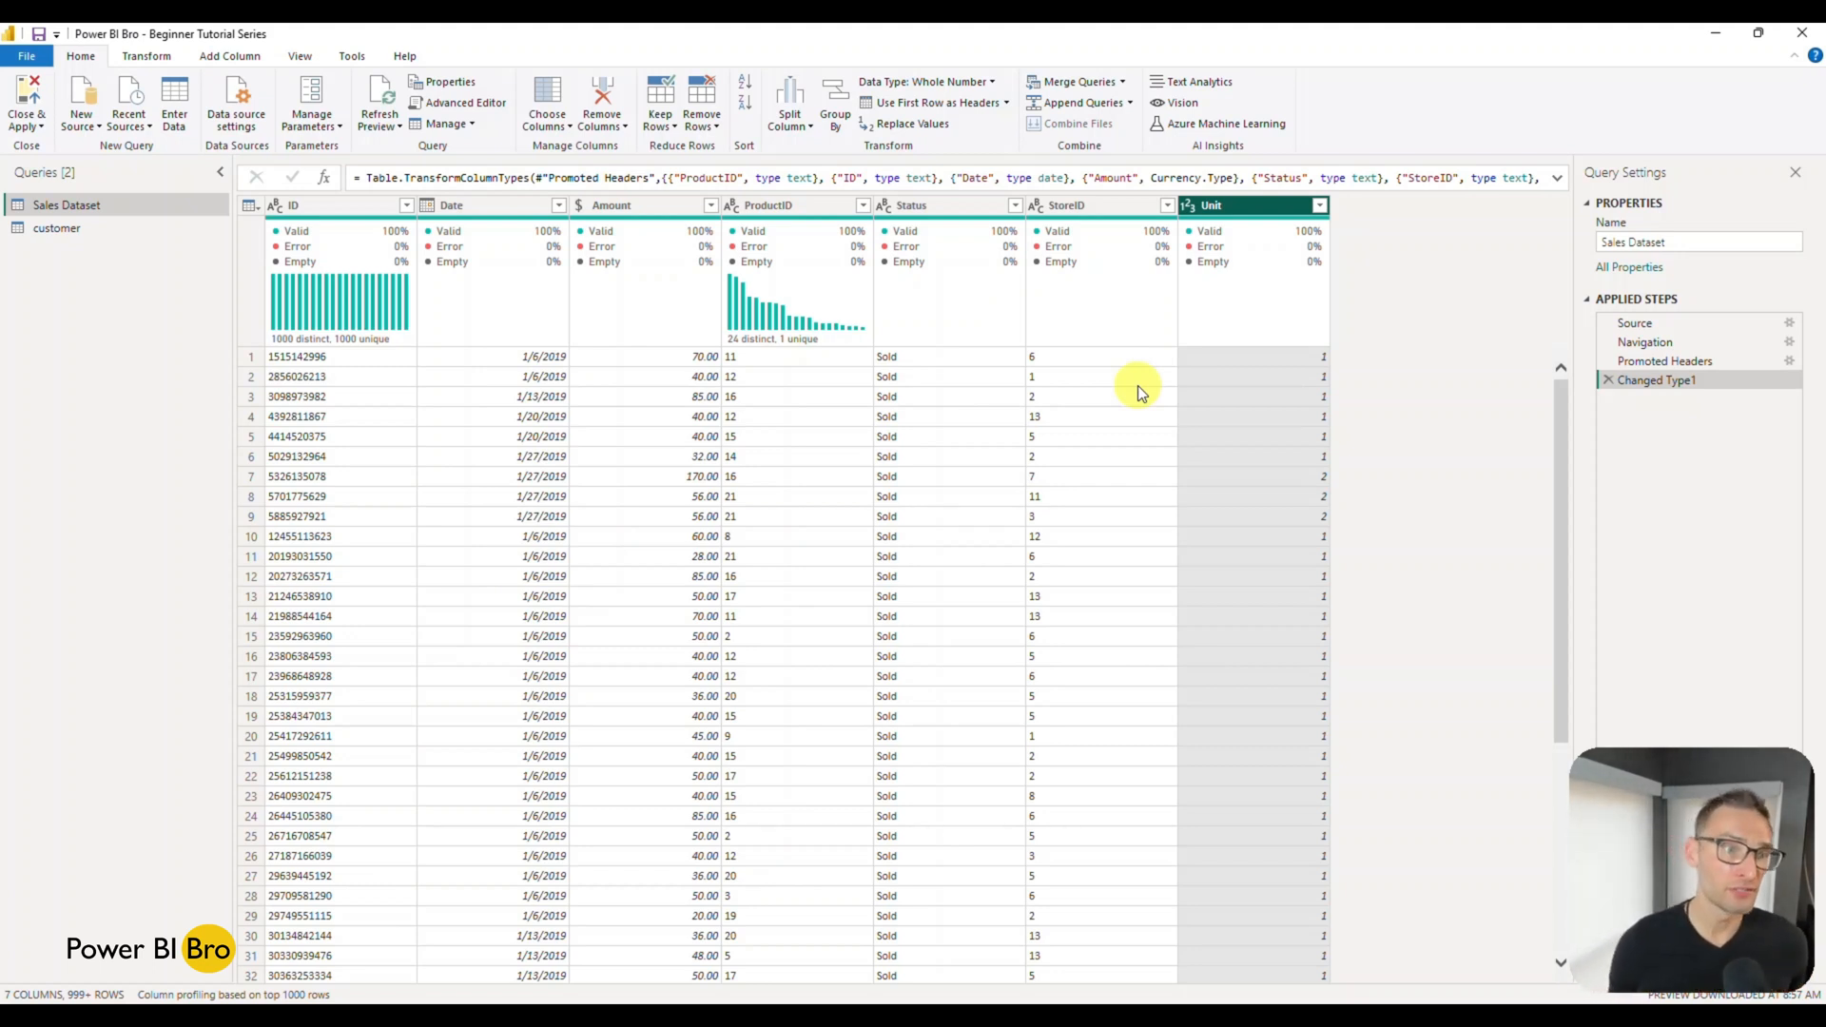
Rename the ID column as Sales ID, and compare the Changed Type1 and Renamed Columns applied steps.
double_click(316, 208)
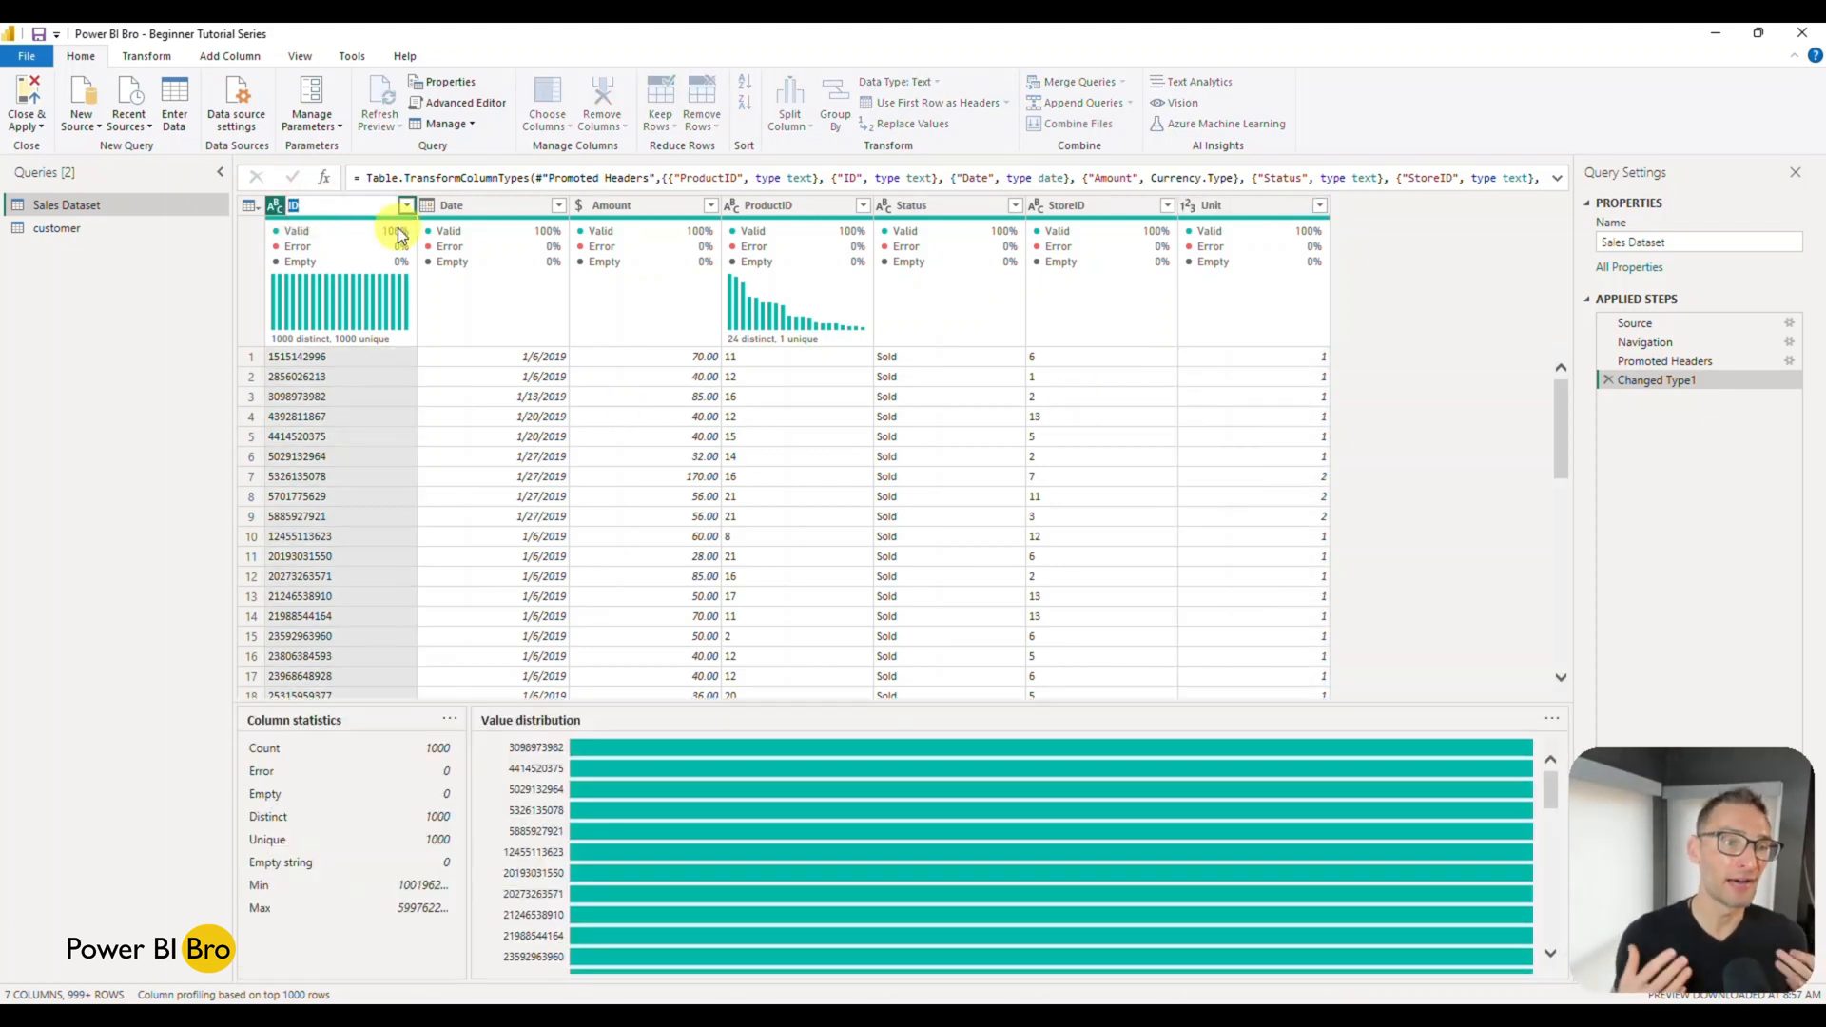
type("Sales ID")
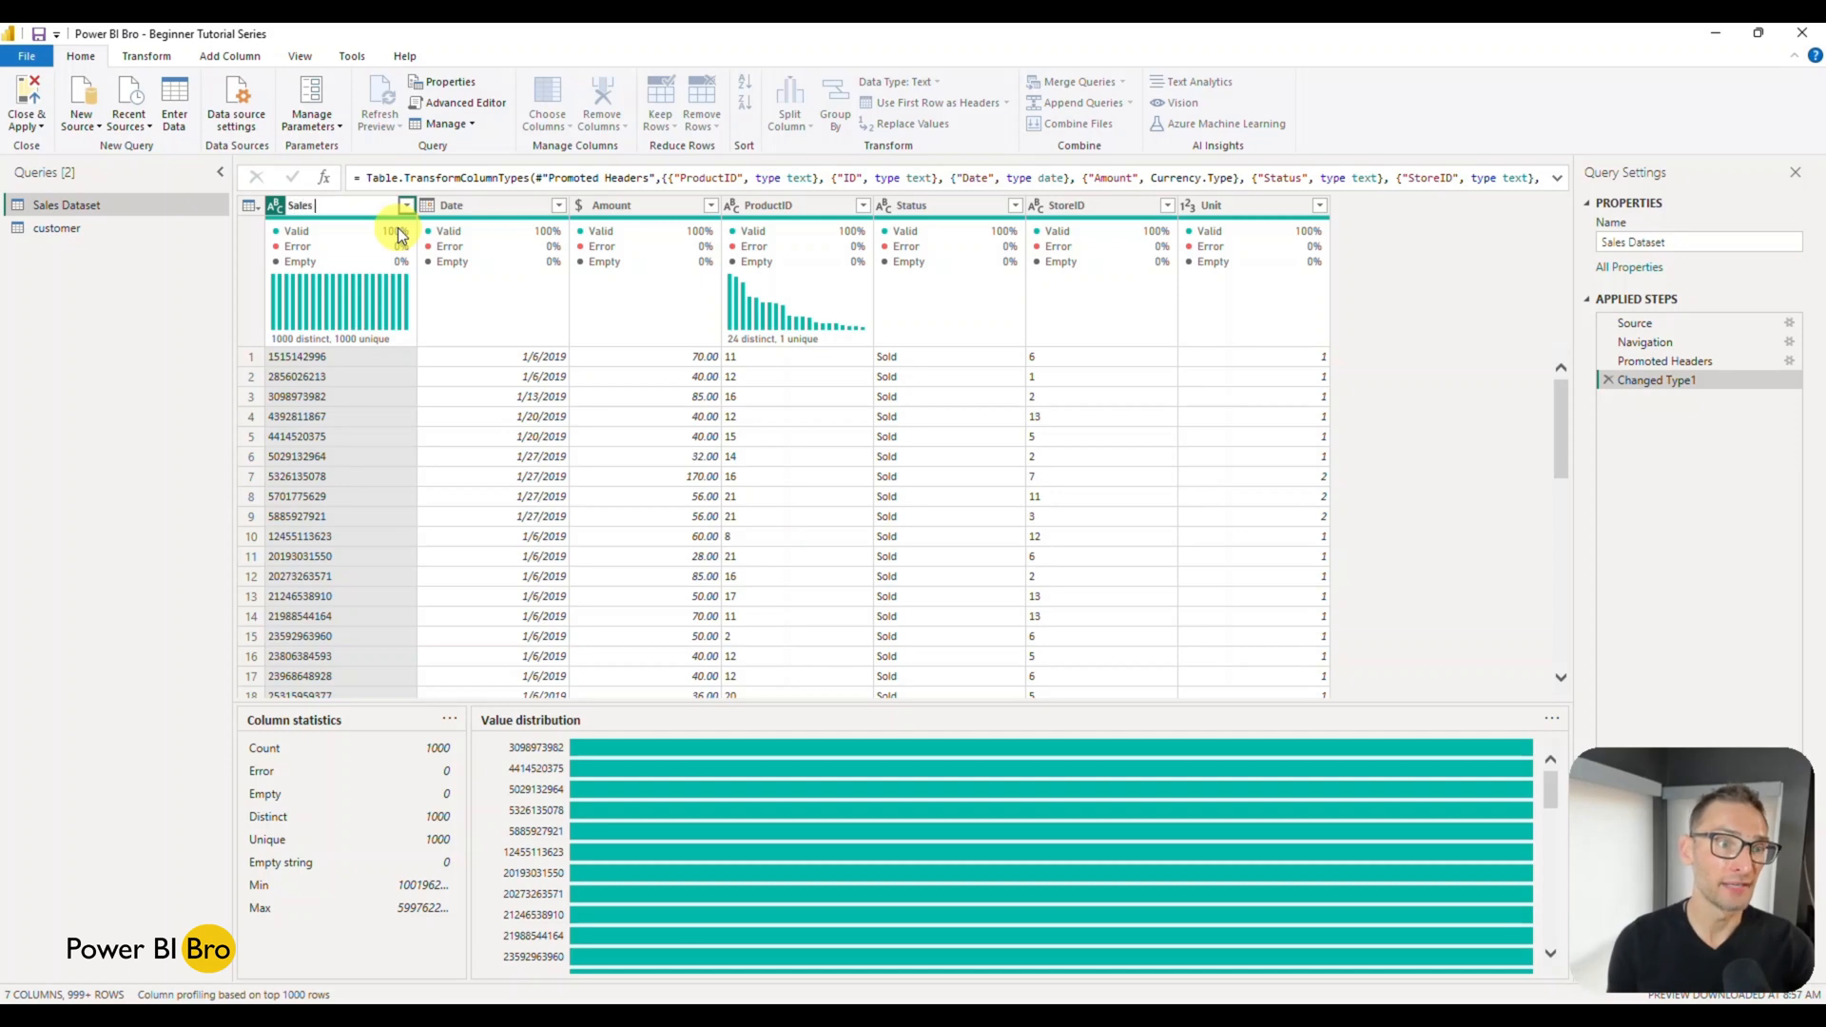
key("Return")
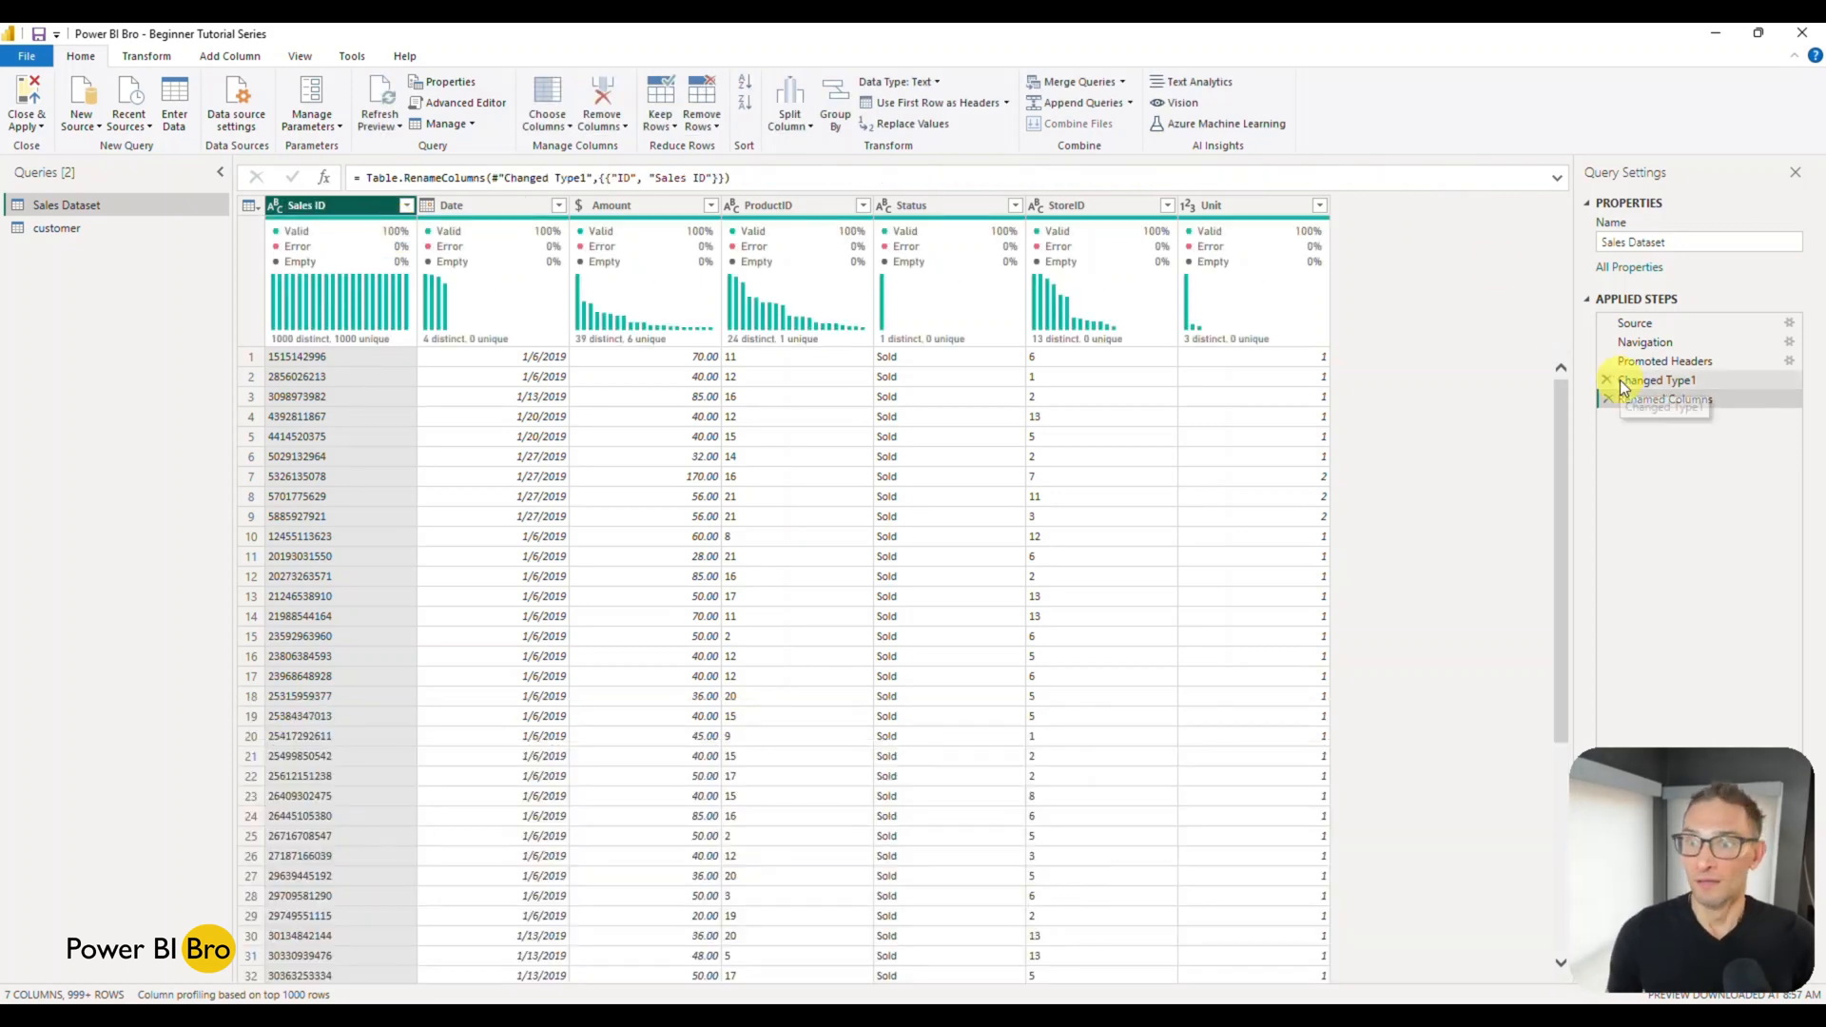
left_click(1673, 381)
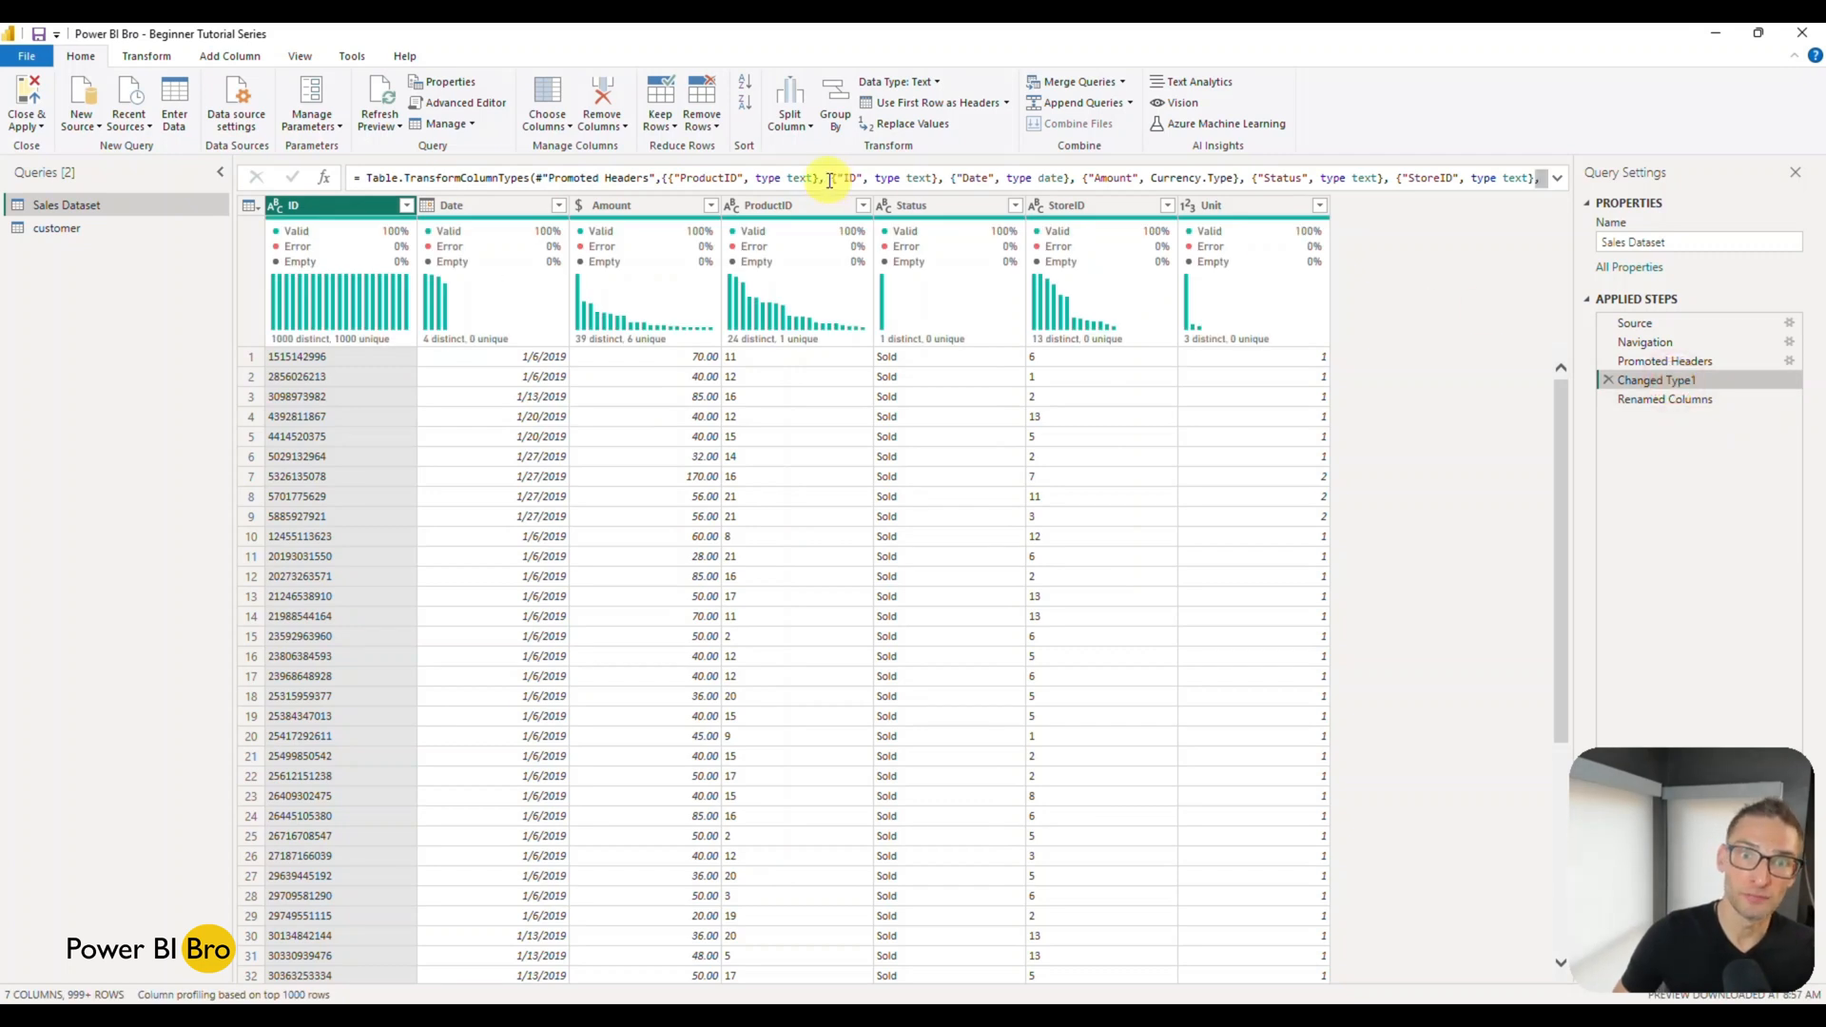
left_click(1655, 401)
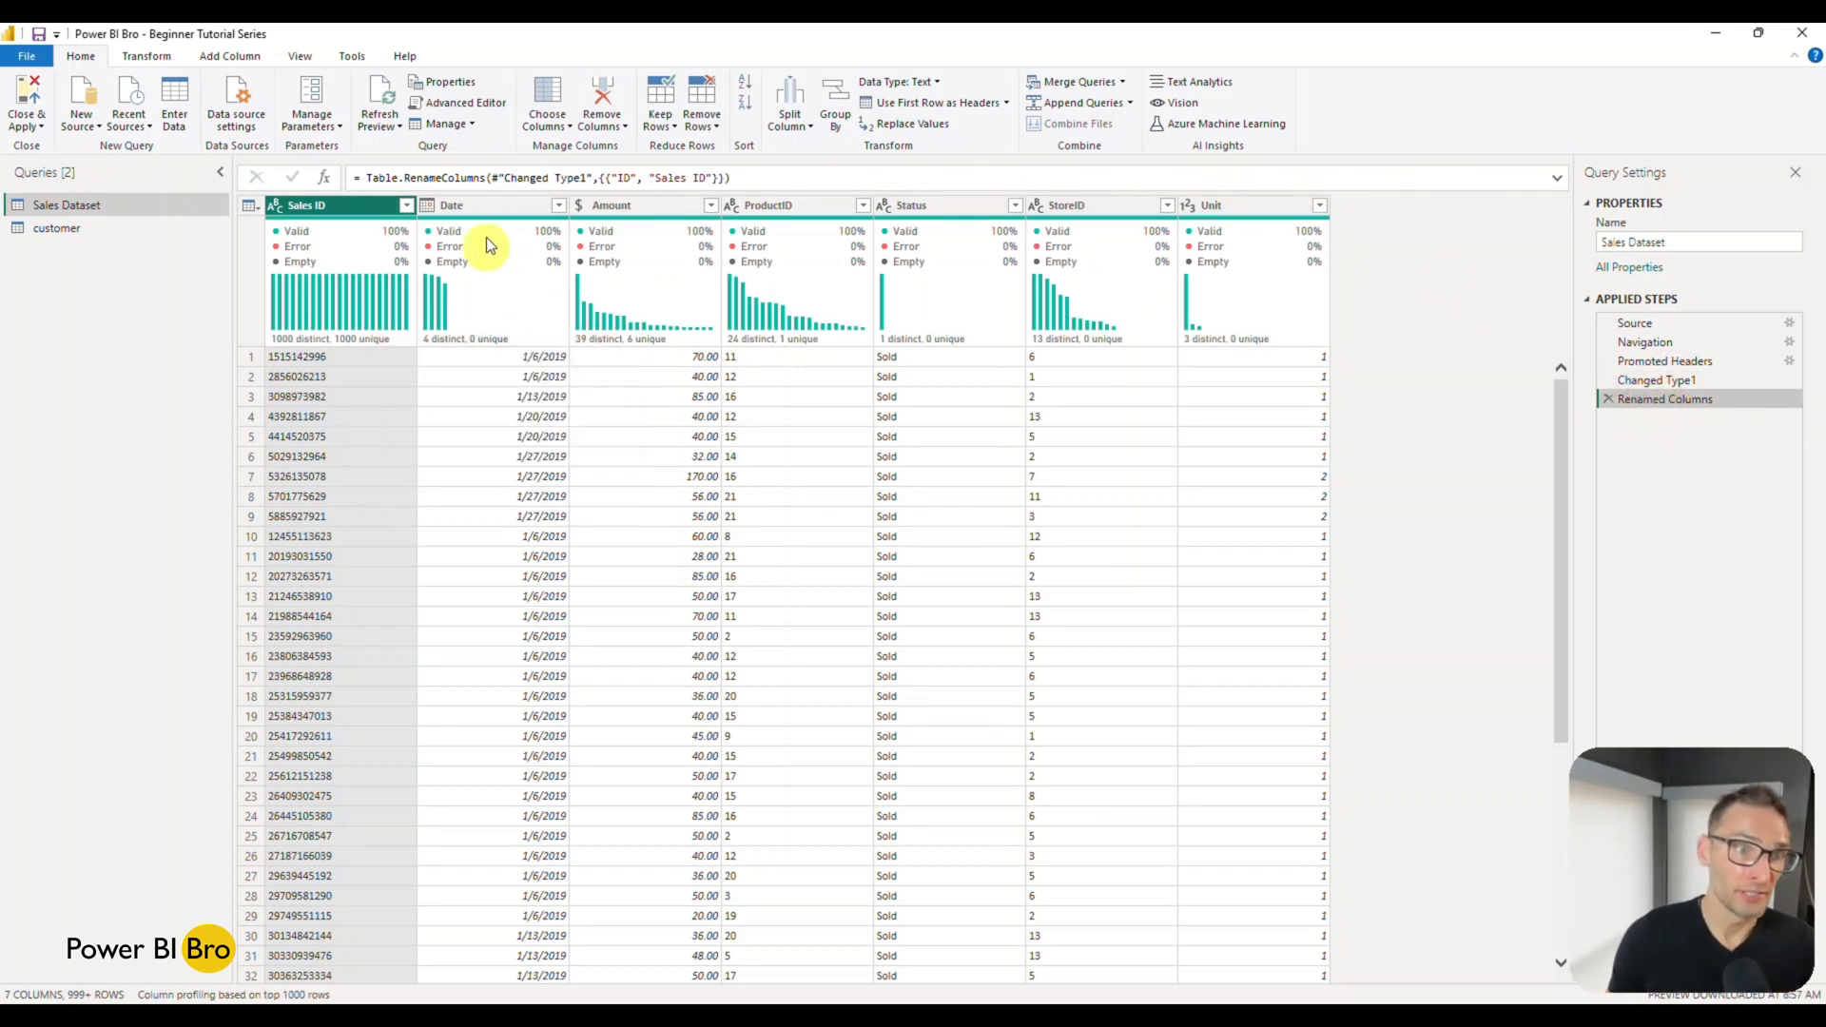
Rename the Date column as Sales Date and the Amount column as Sales Amount.
left_click(493, 207)
double_click(492, 207)
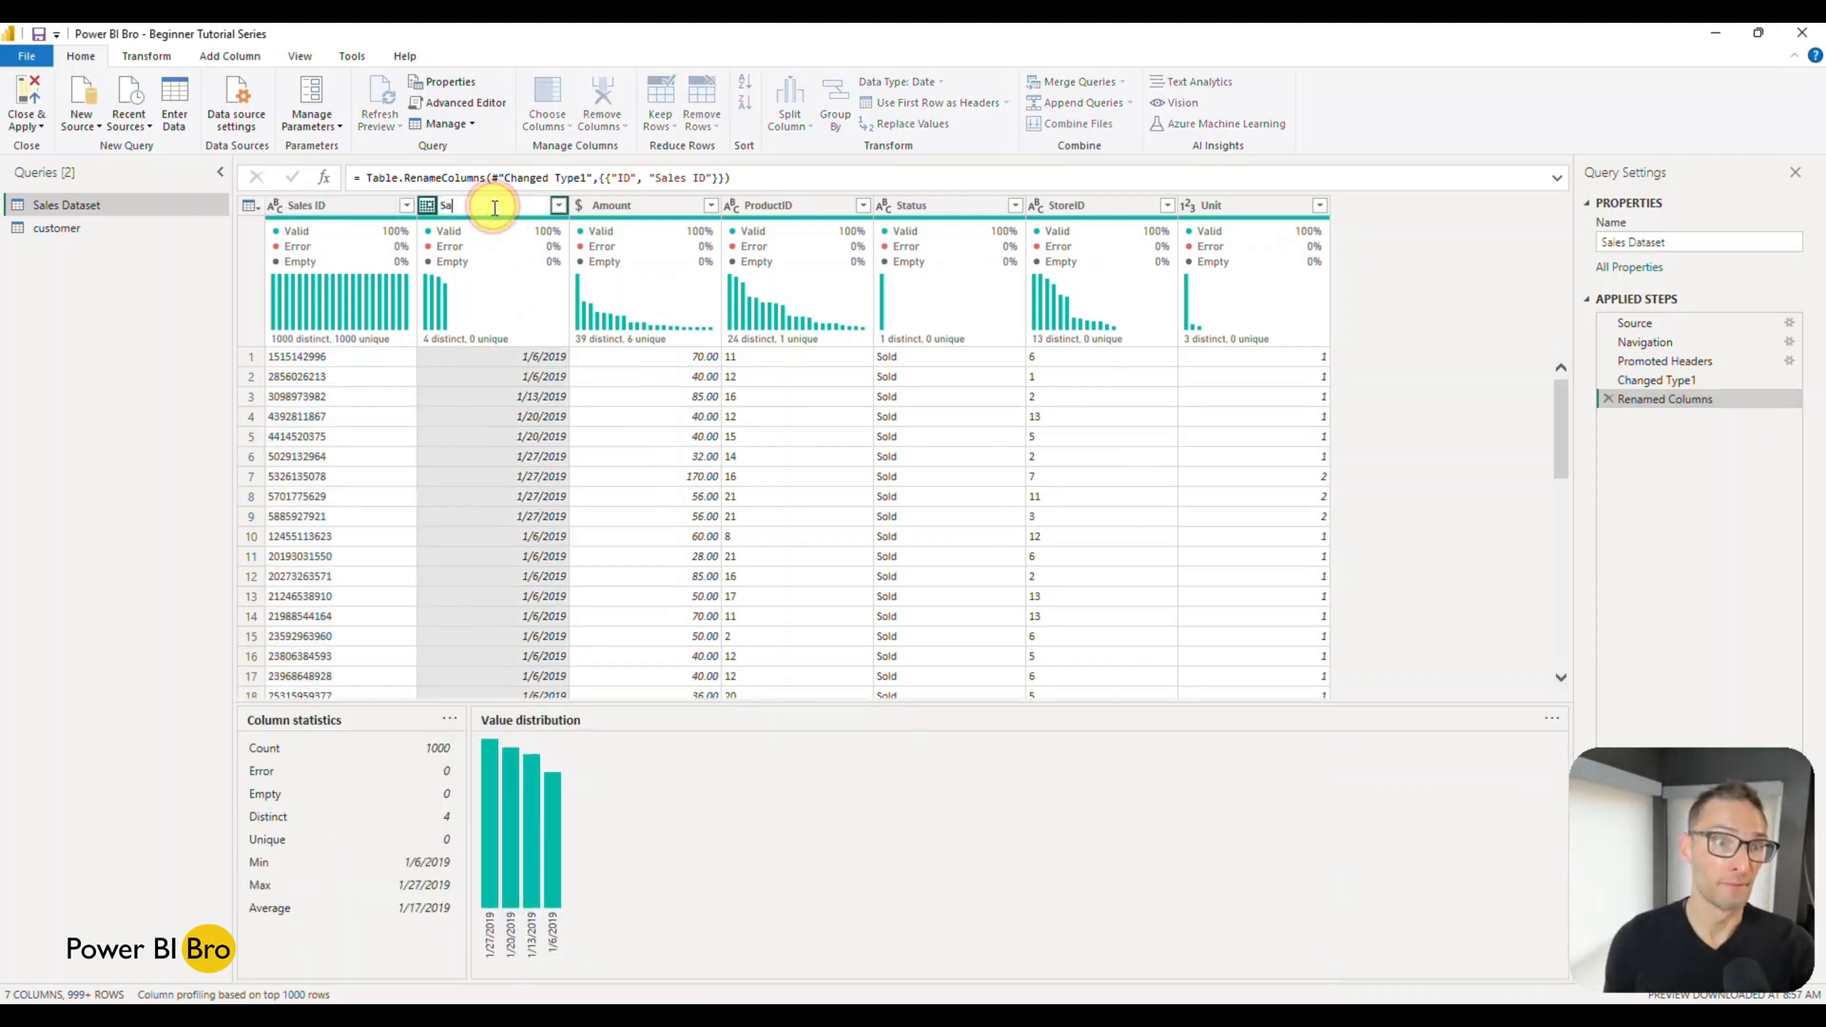
type("Sales Date")
key("Return")
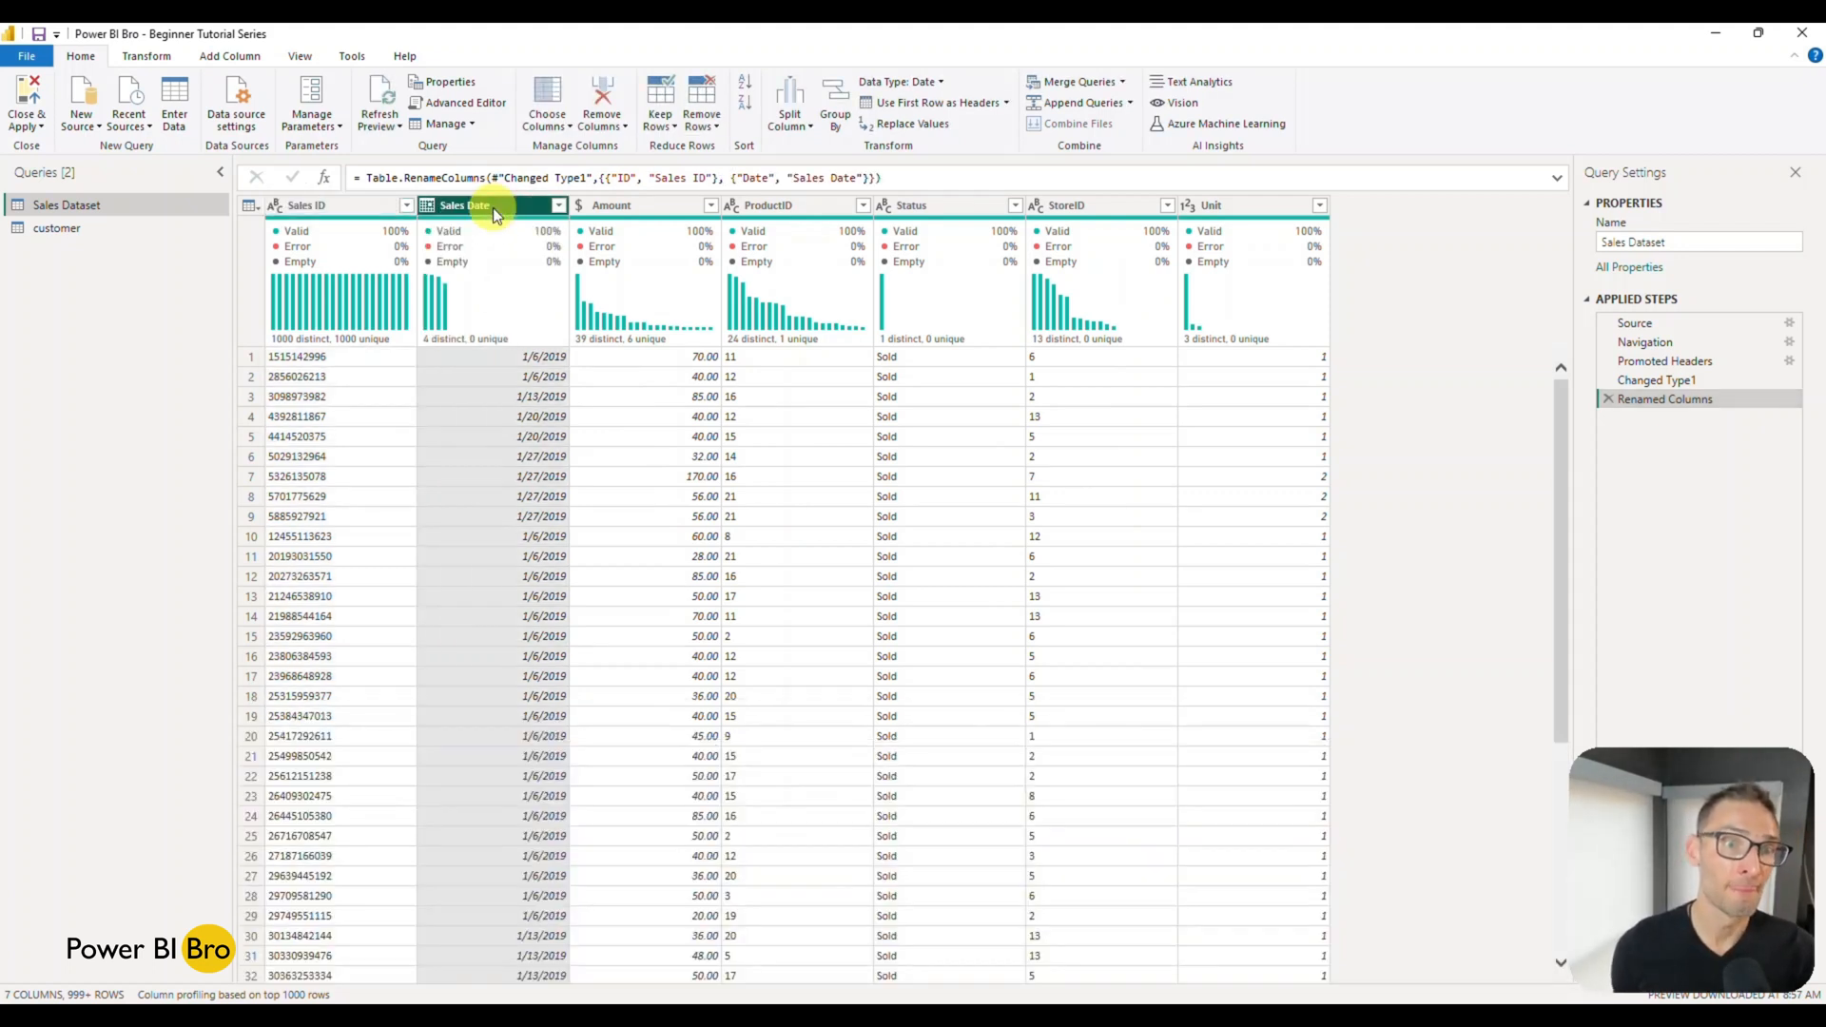
left_click(627, 205)
double_click(627, 205)
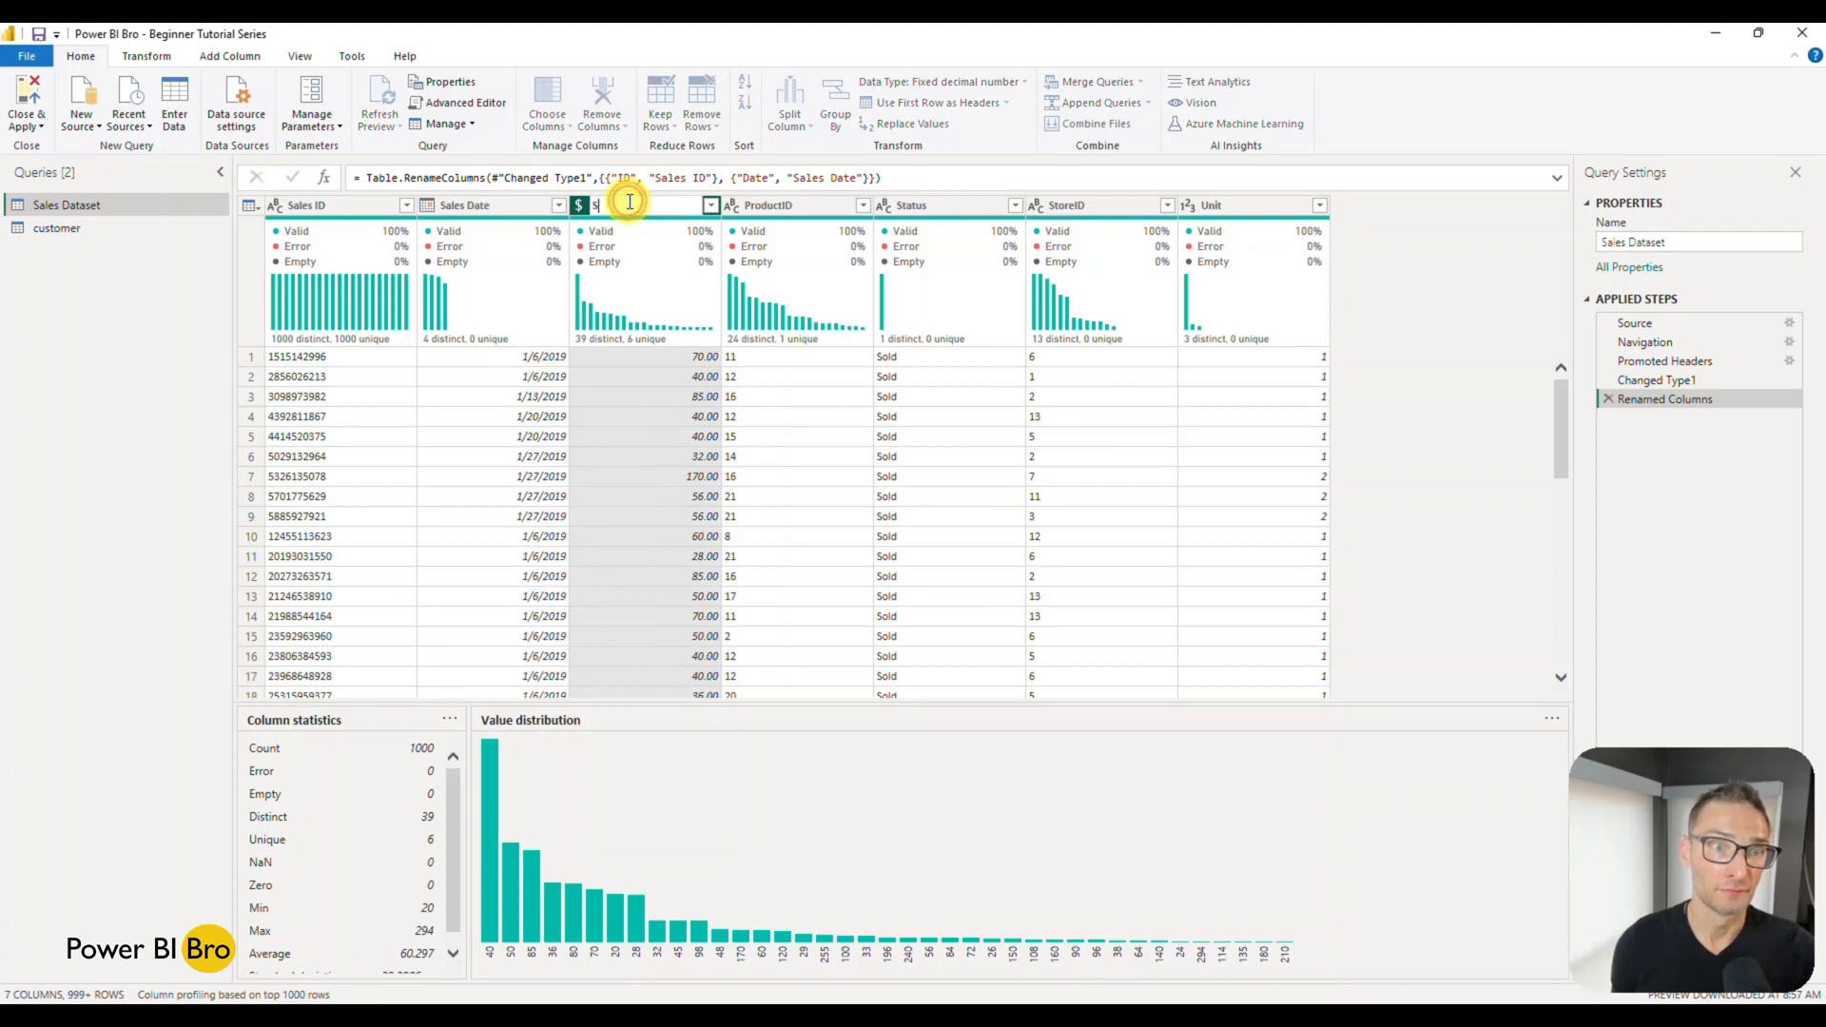
type("Sales Amount")
key("Return")
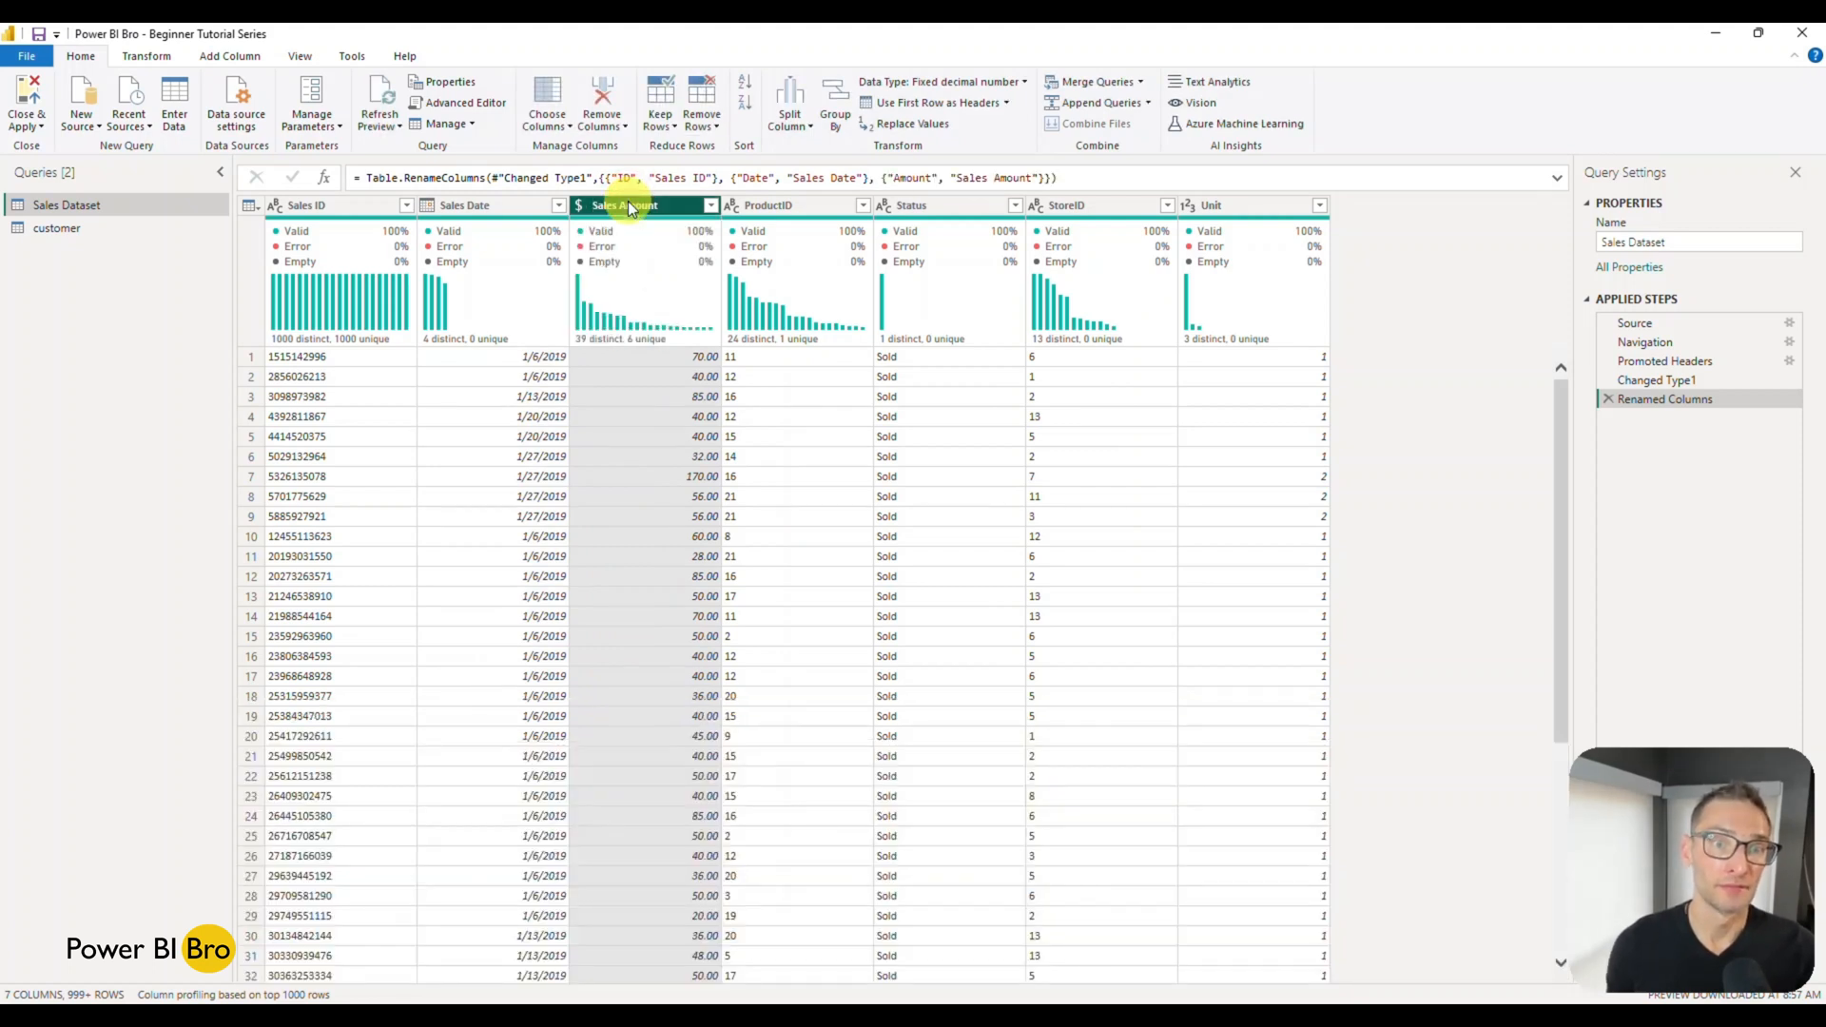
Rename the ProductID column as Product ID and the Status column as Sale Status.
left_click(787, 205)
double_click(787, 205)
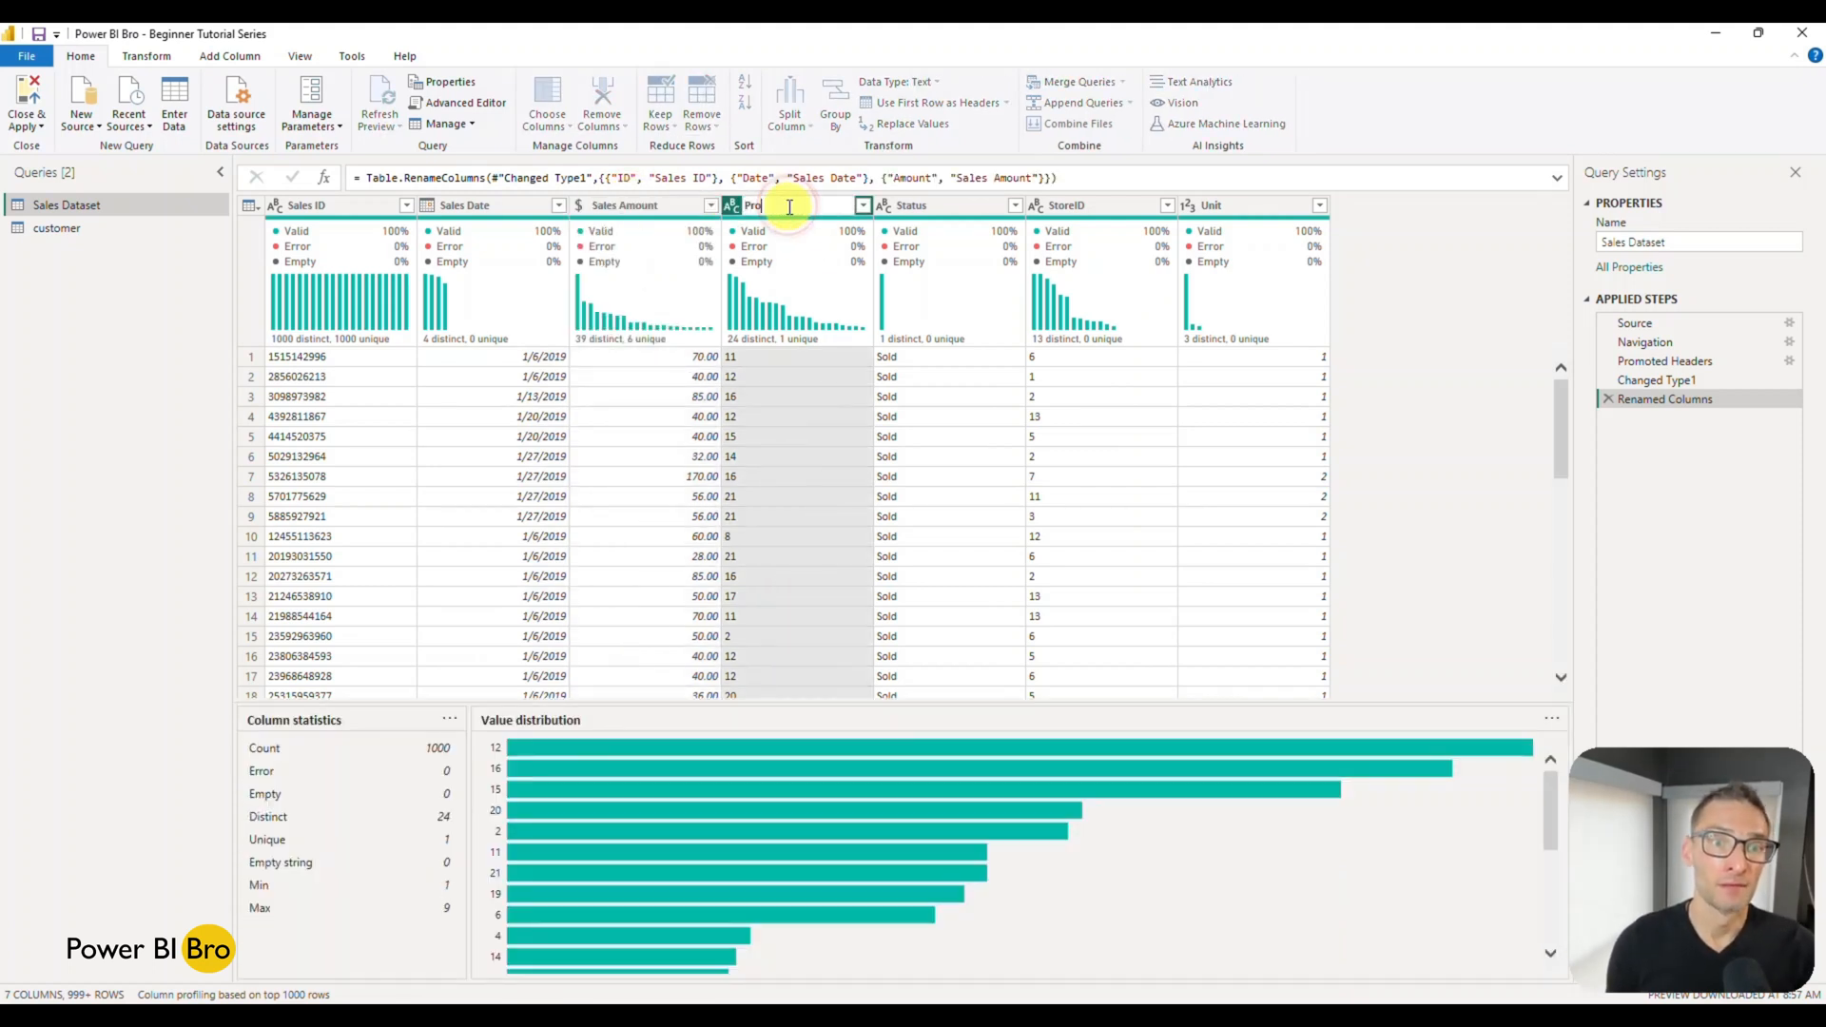
type("ID")
key("Return")
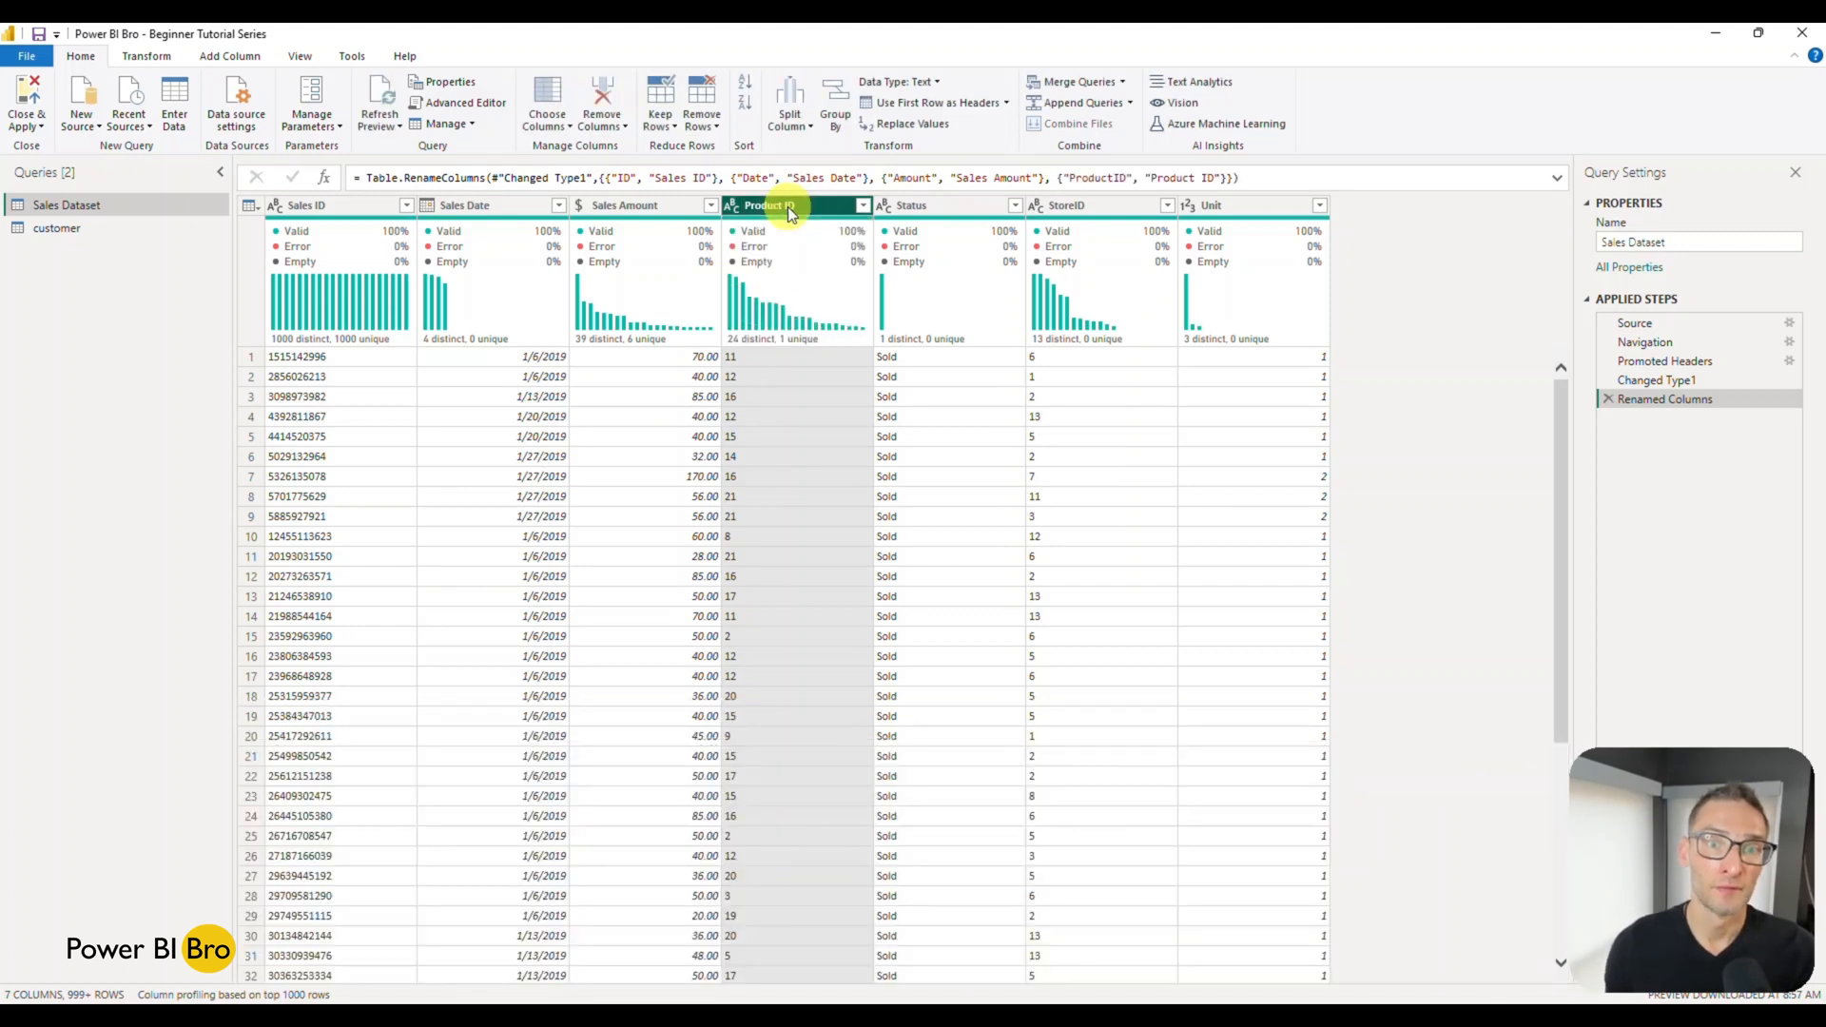
double_click(928, 207)
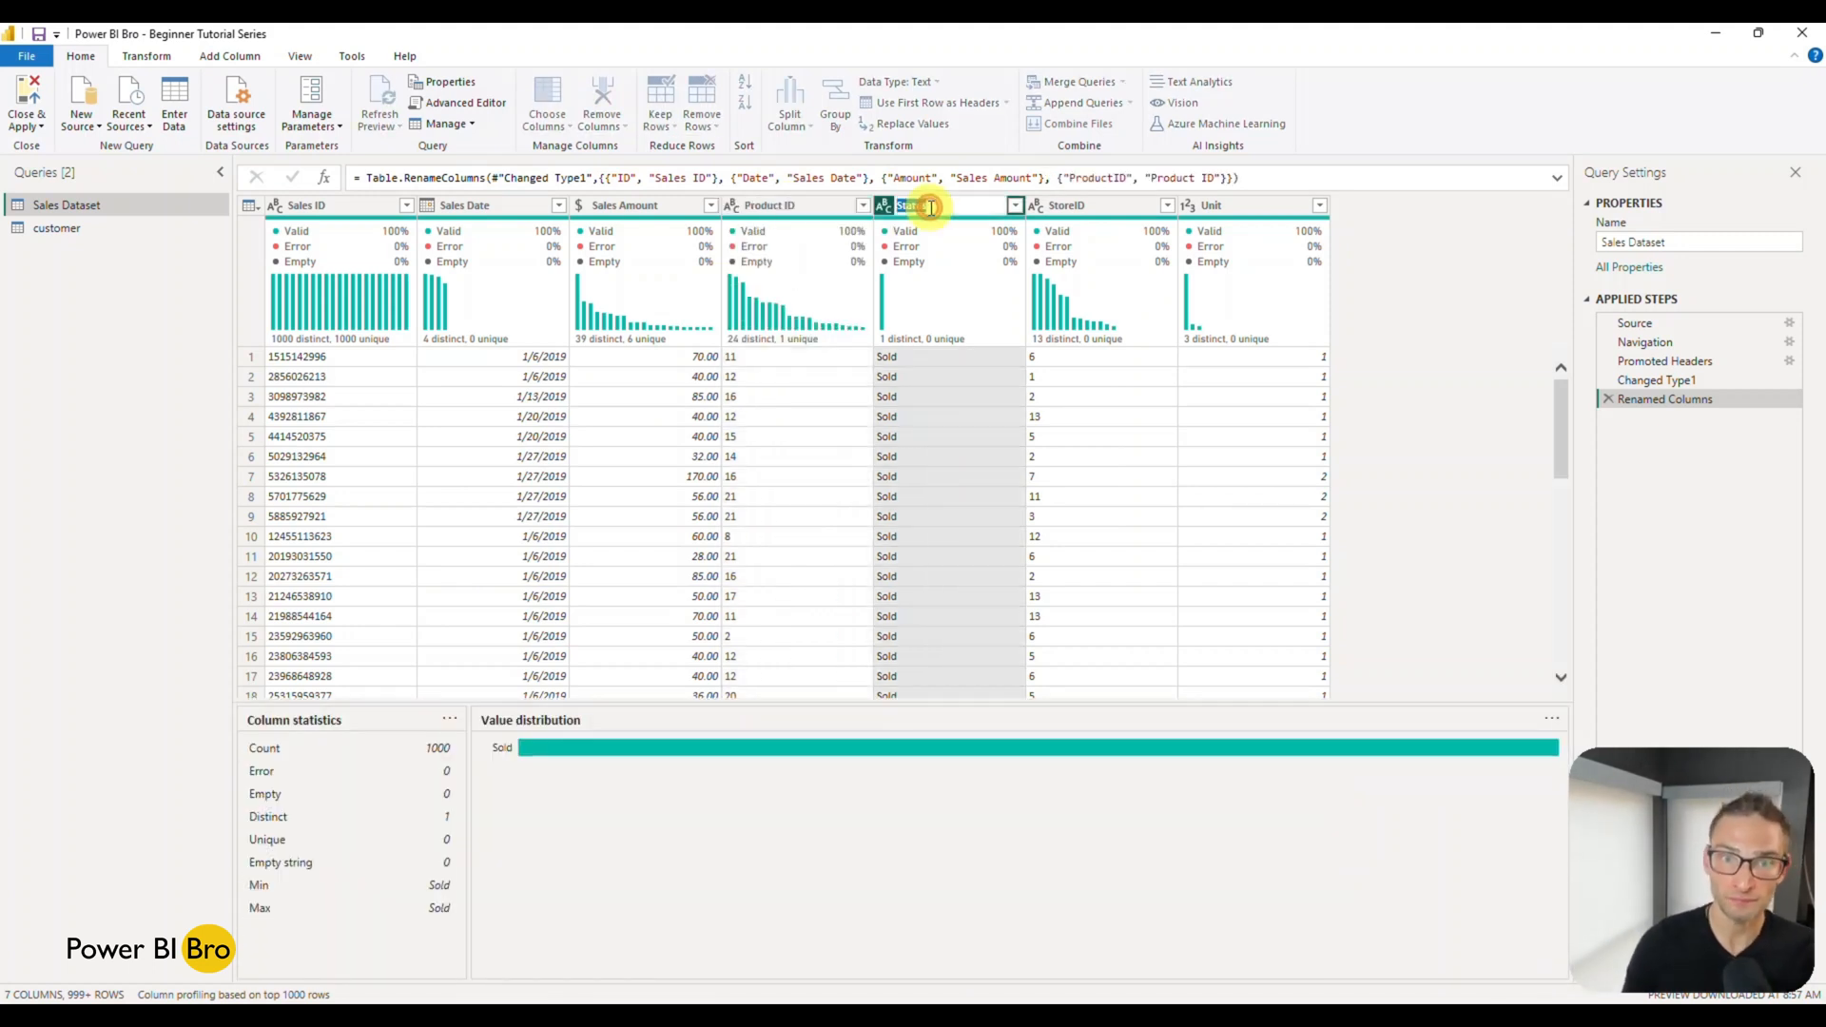
type("Sale Status")
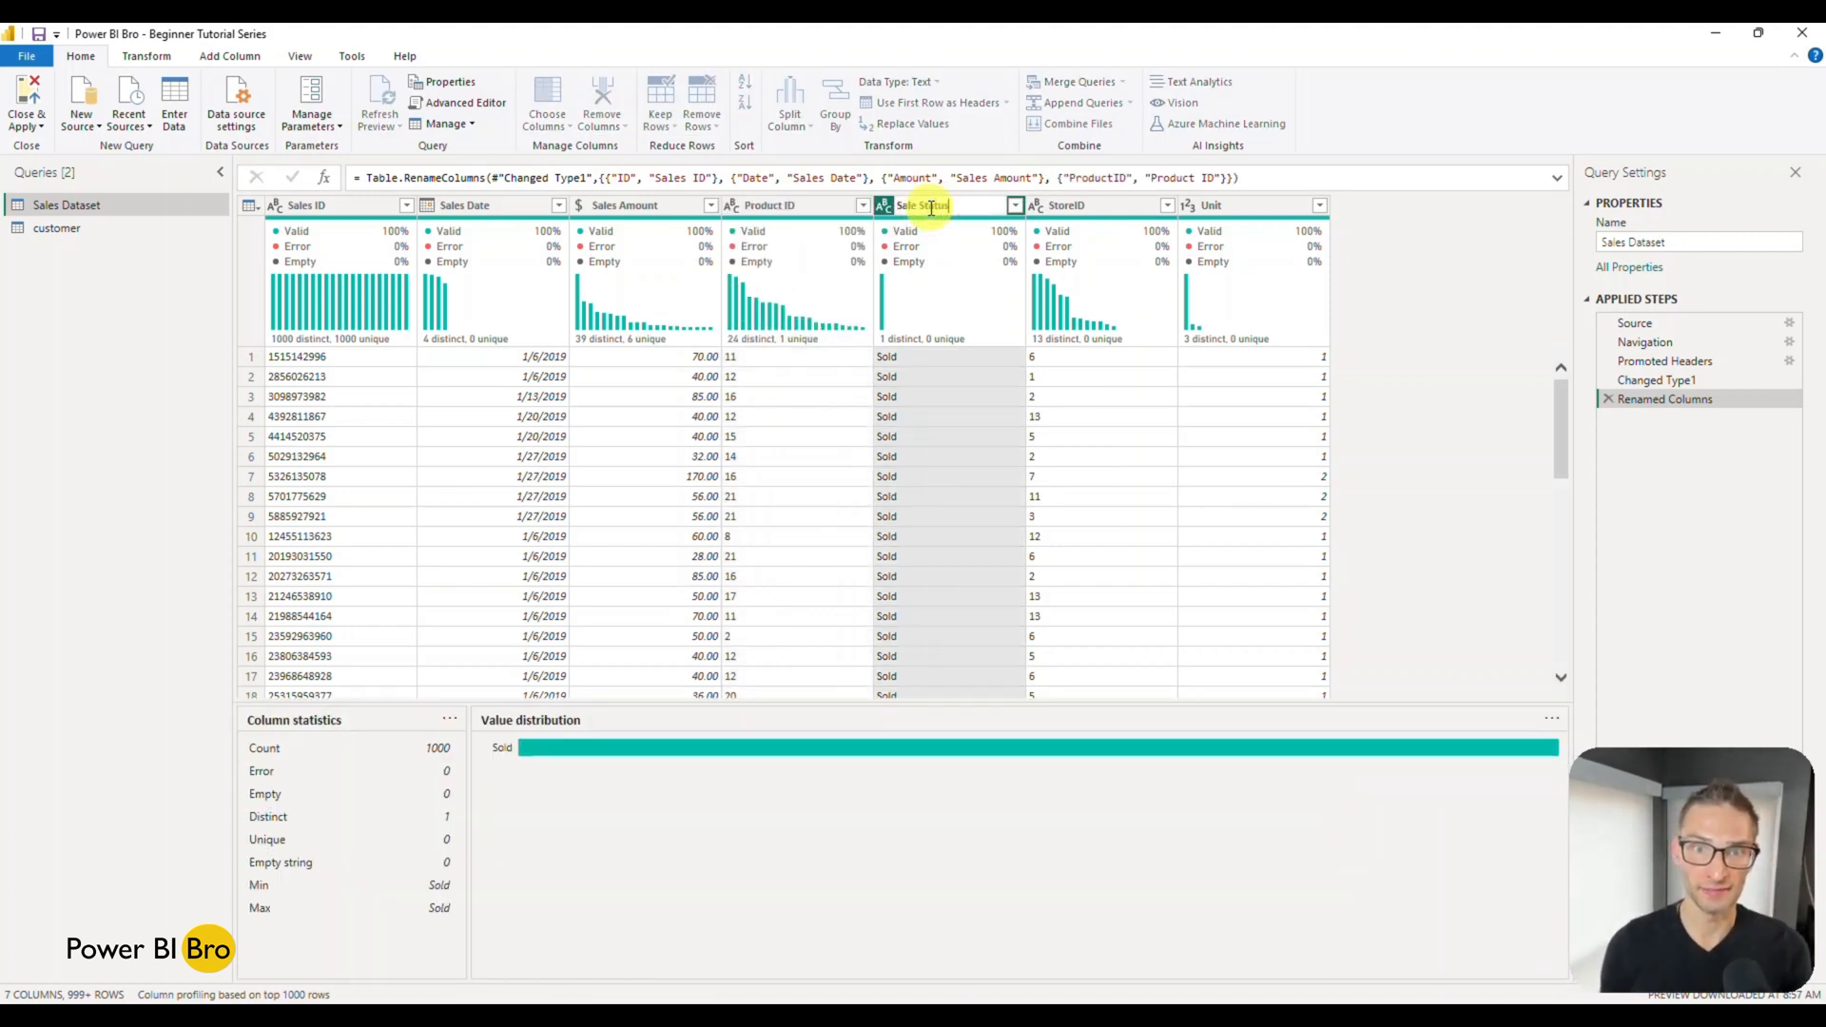
key("Return")
Rename the StoreID column as Store ID and the Unit column as Units.
double_click(1105, 205)
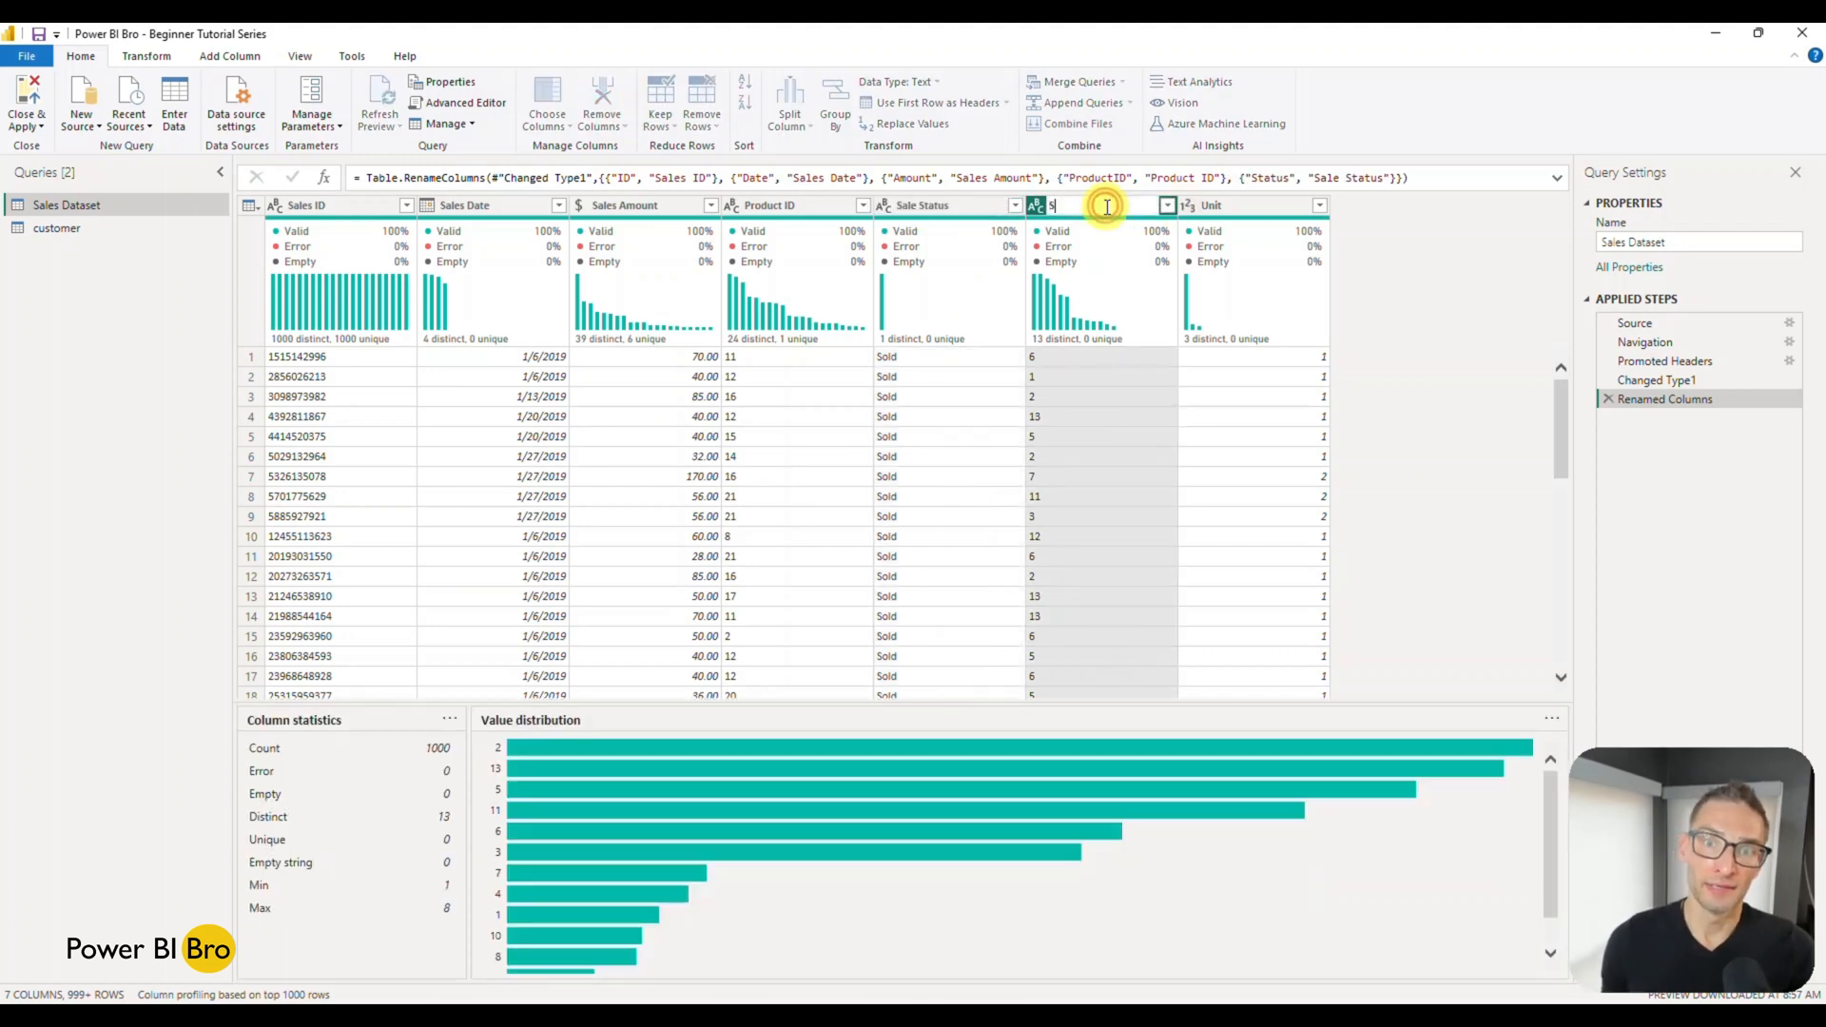
type("Store ID")
key("Return")
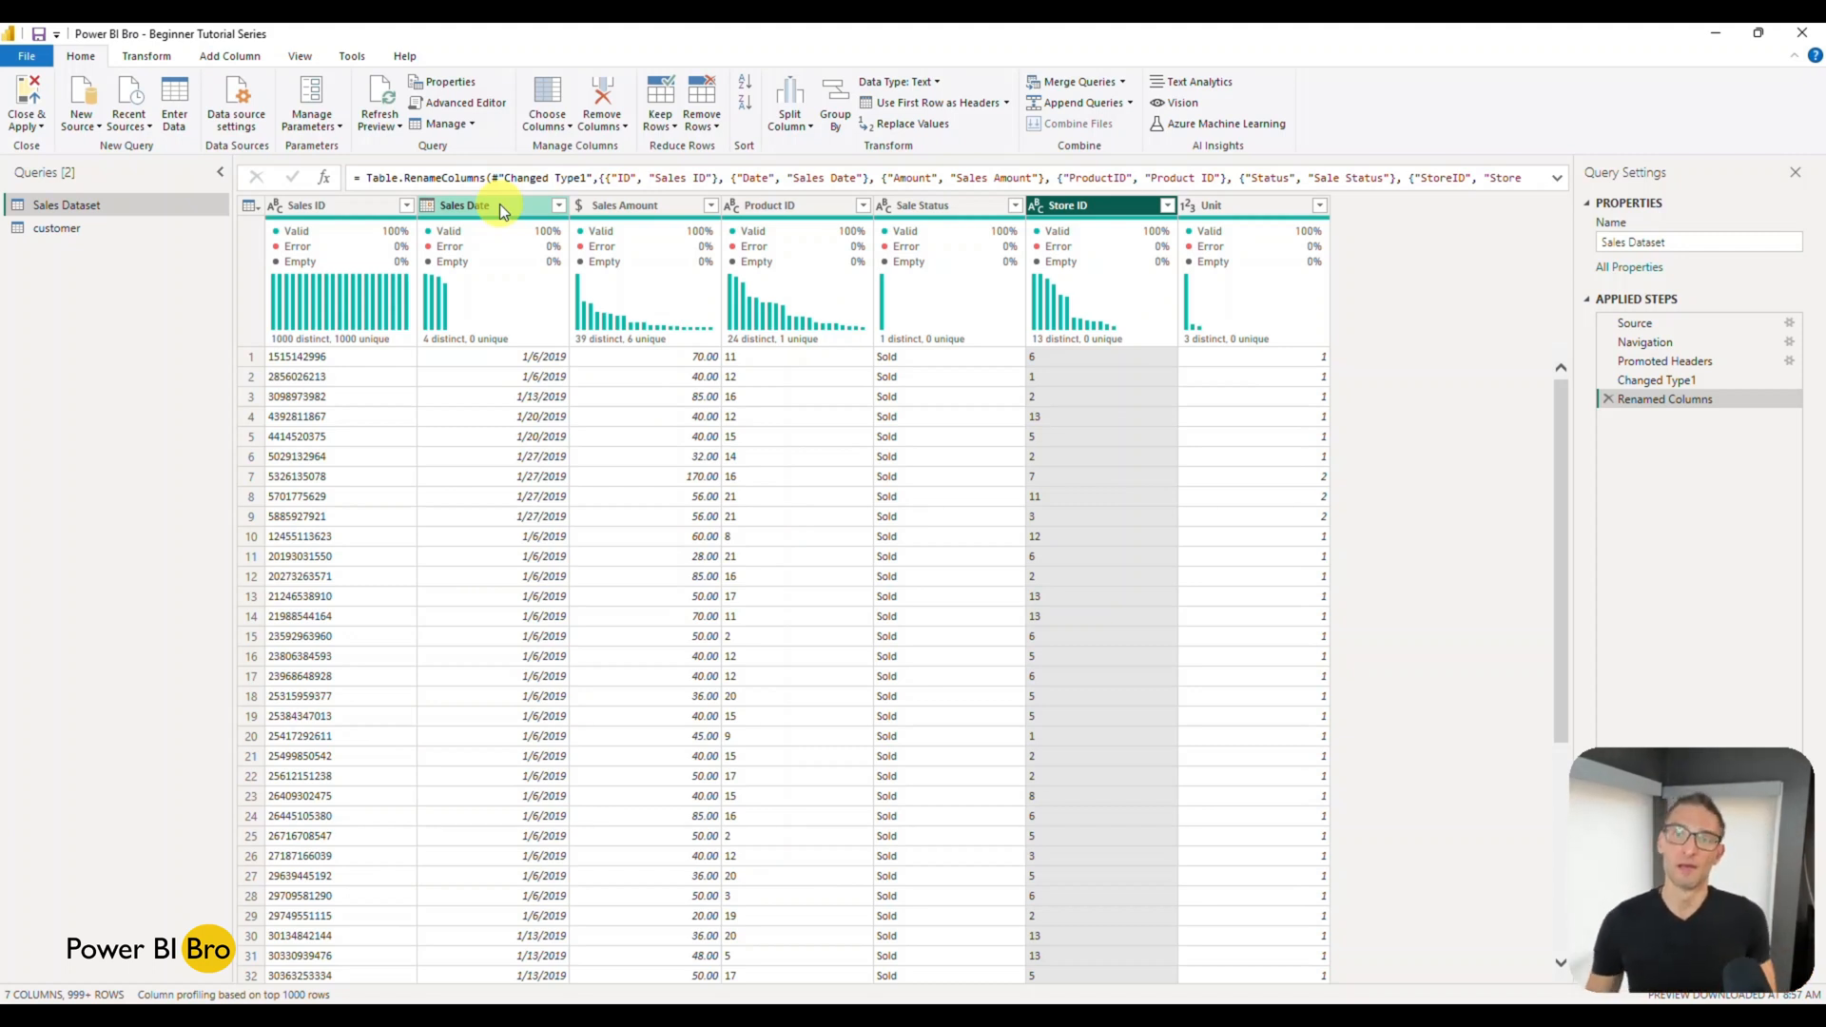
left_click(1225, 205)
double_click(1229, 206)
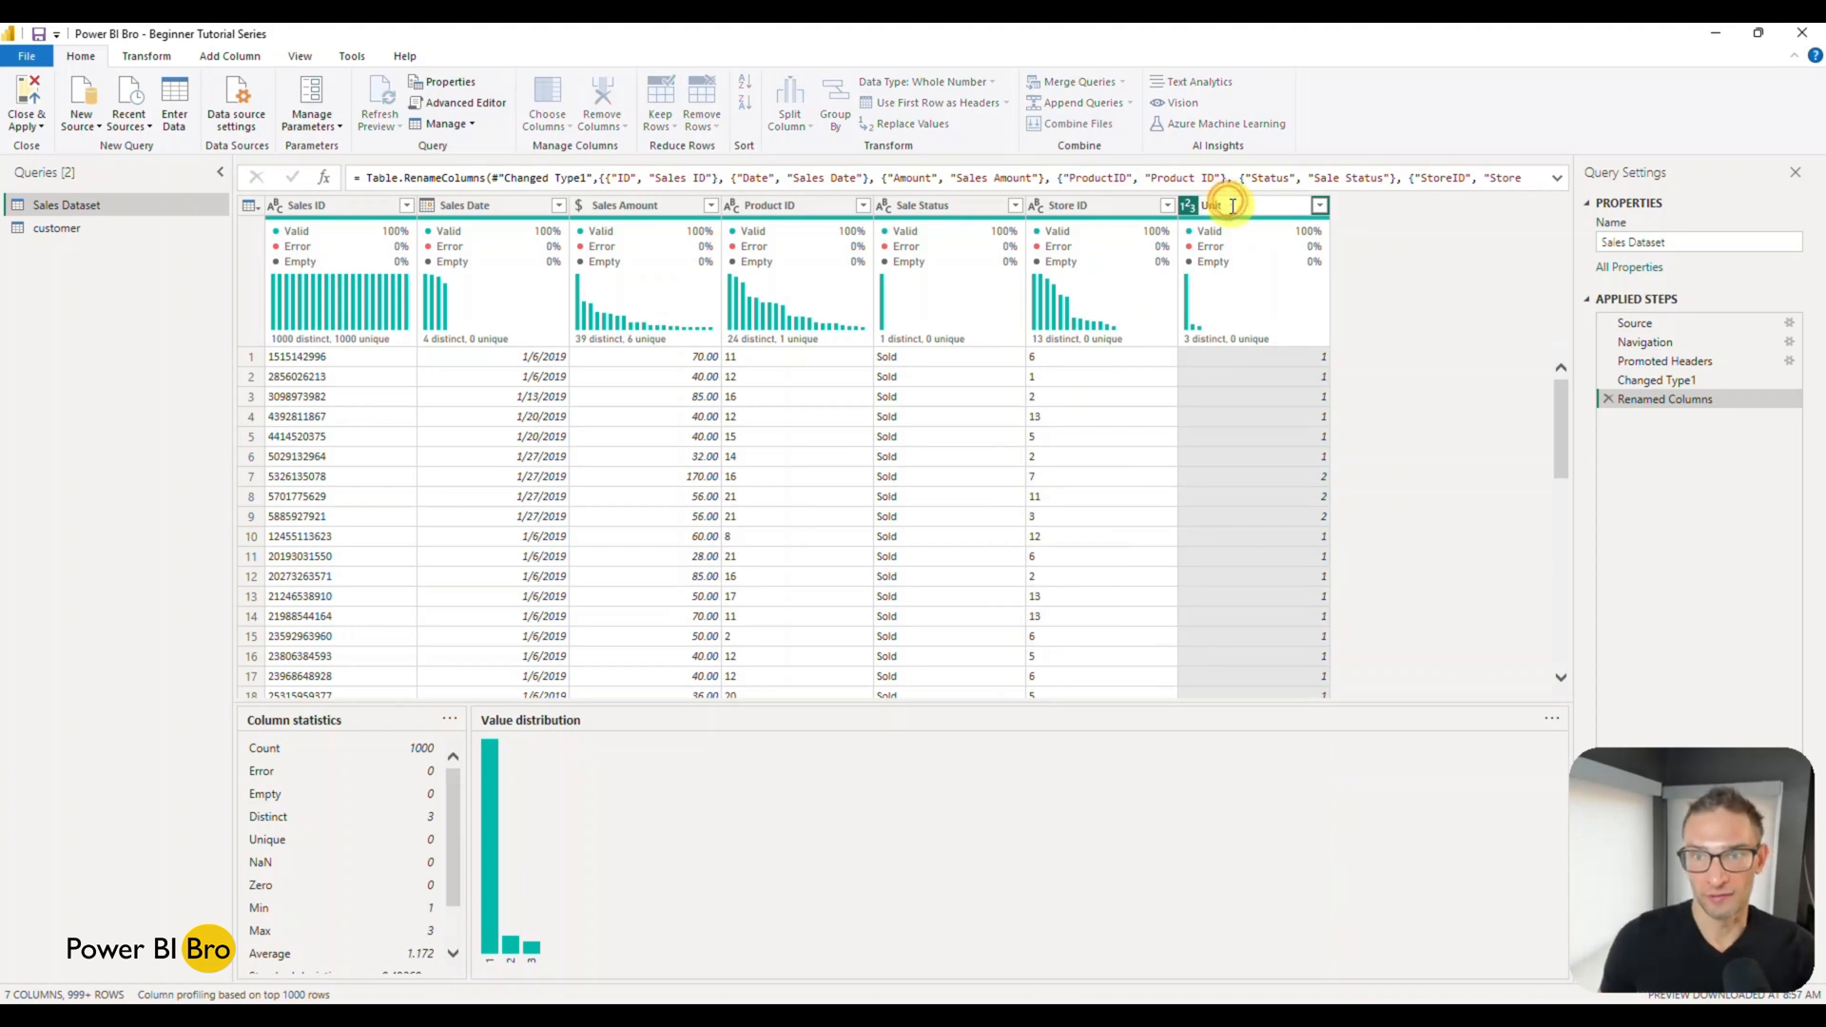
left_click(1234, 202)
key("Return")
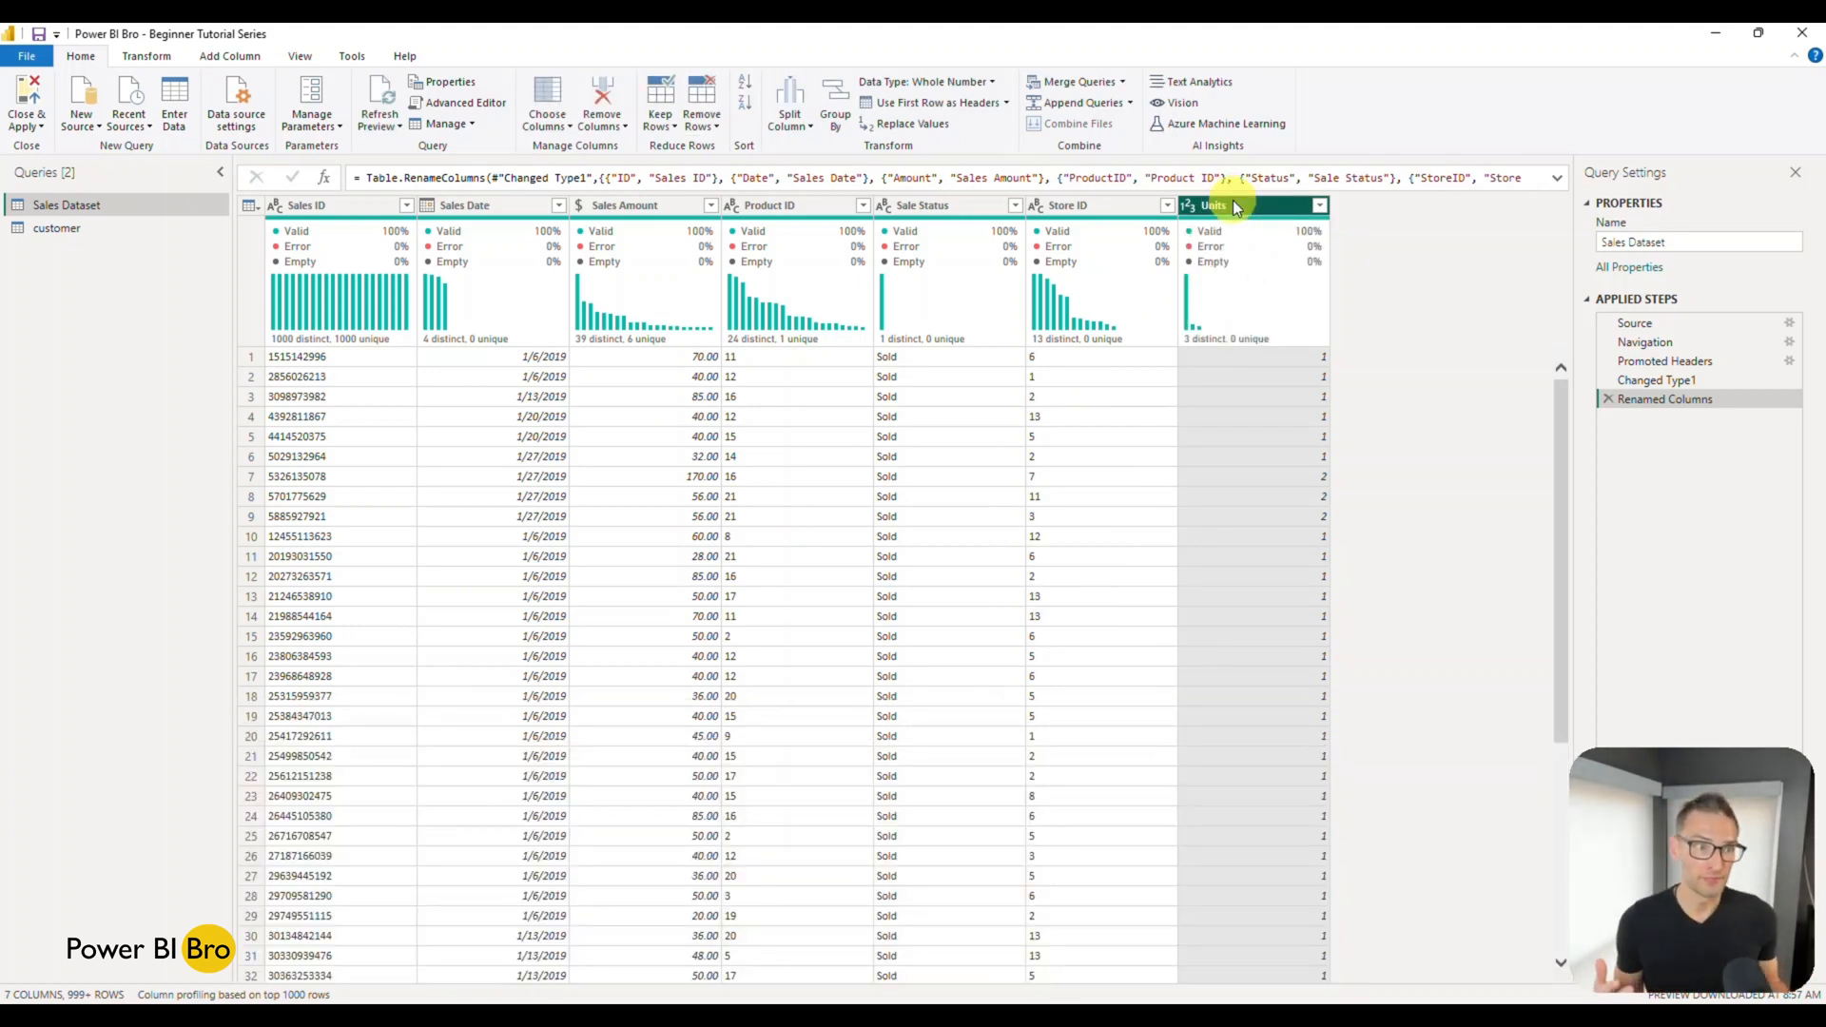
Rename the Sales Dataset query as Sales.
left_click(1673, 241)
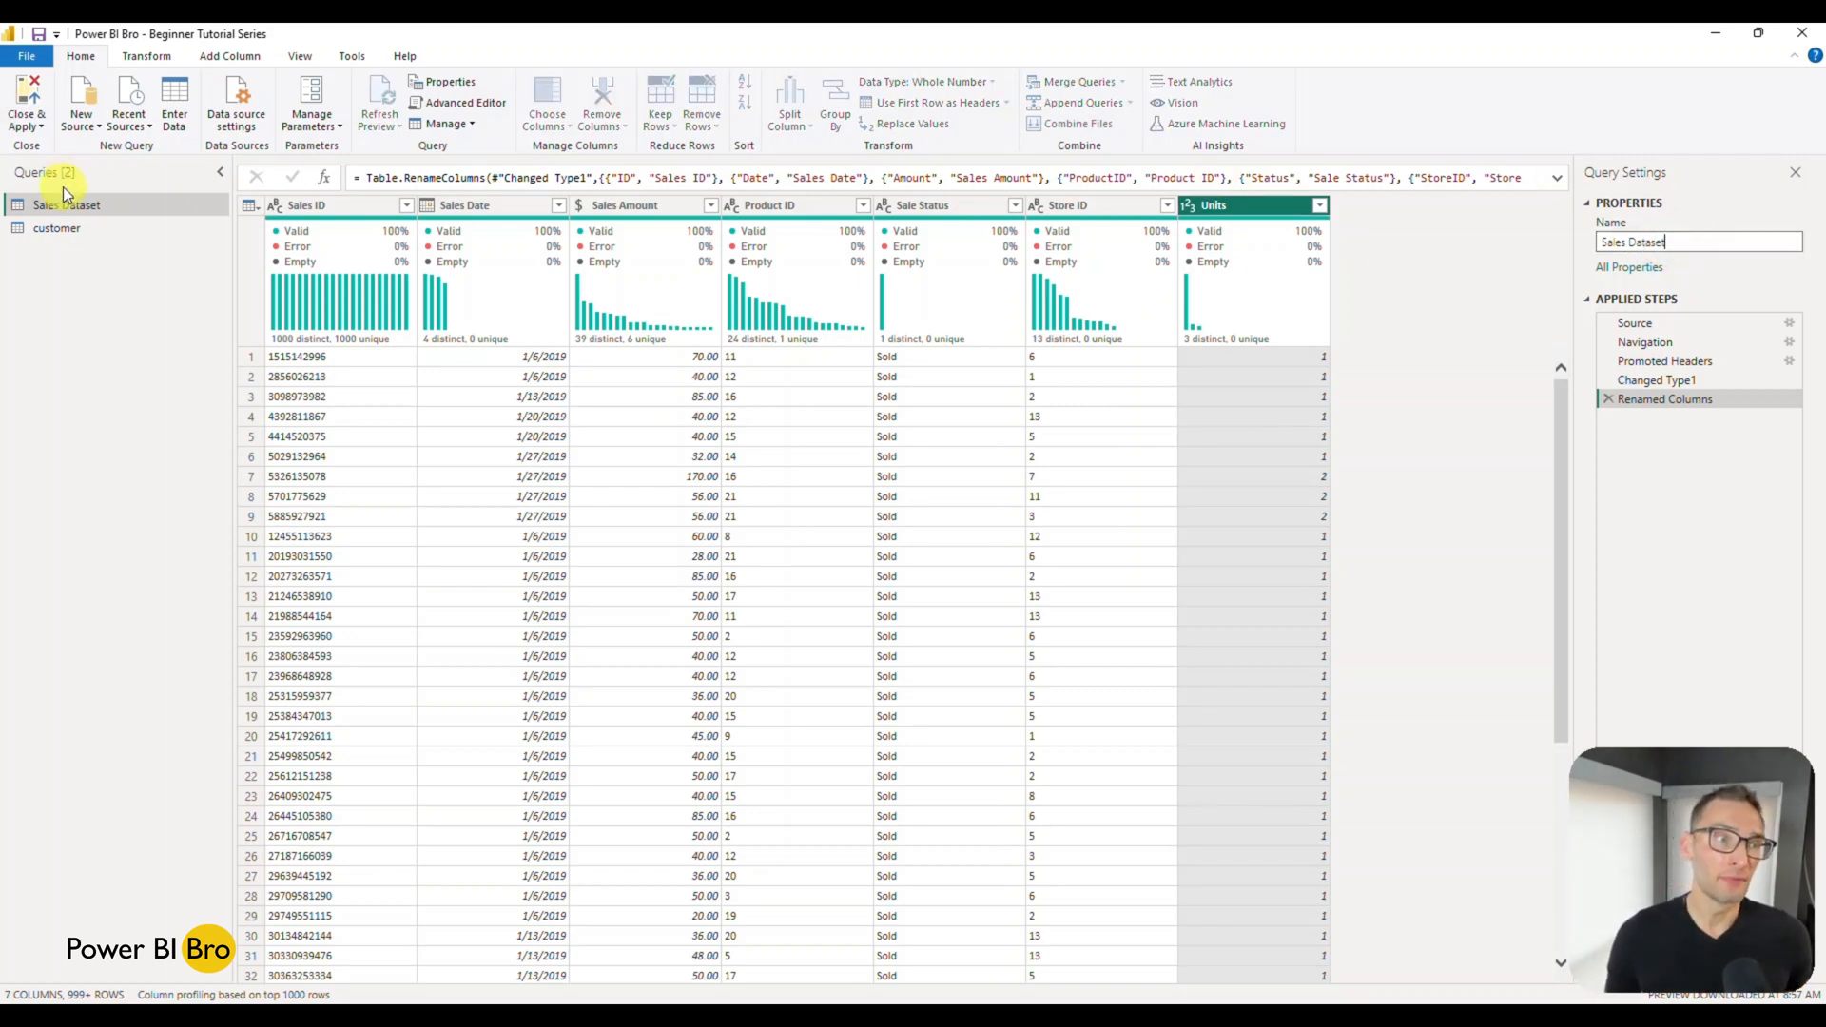
left_click_drag(1702, 241, 1638, 244)
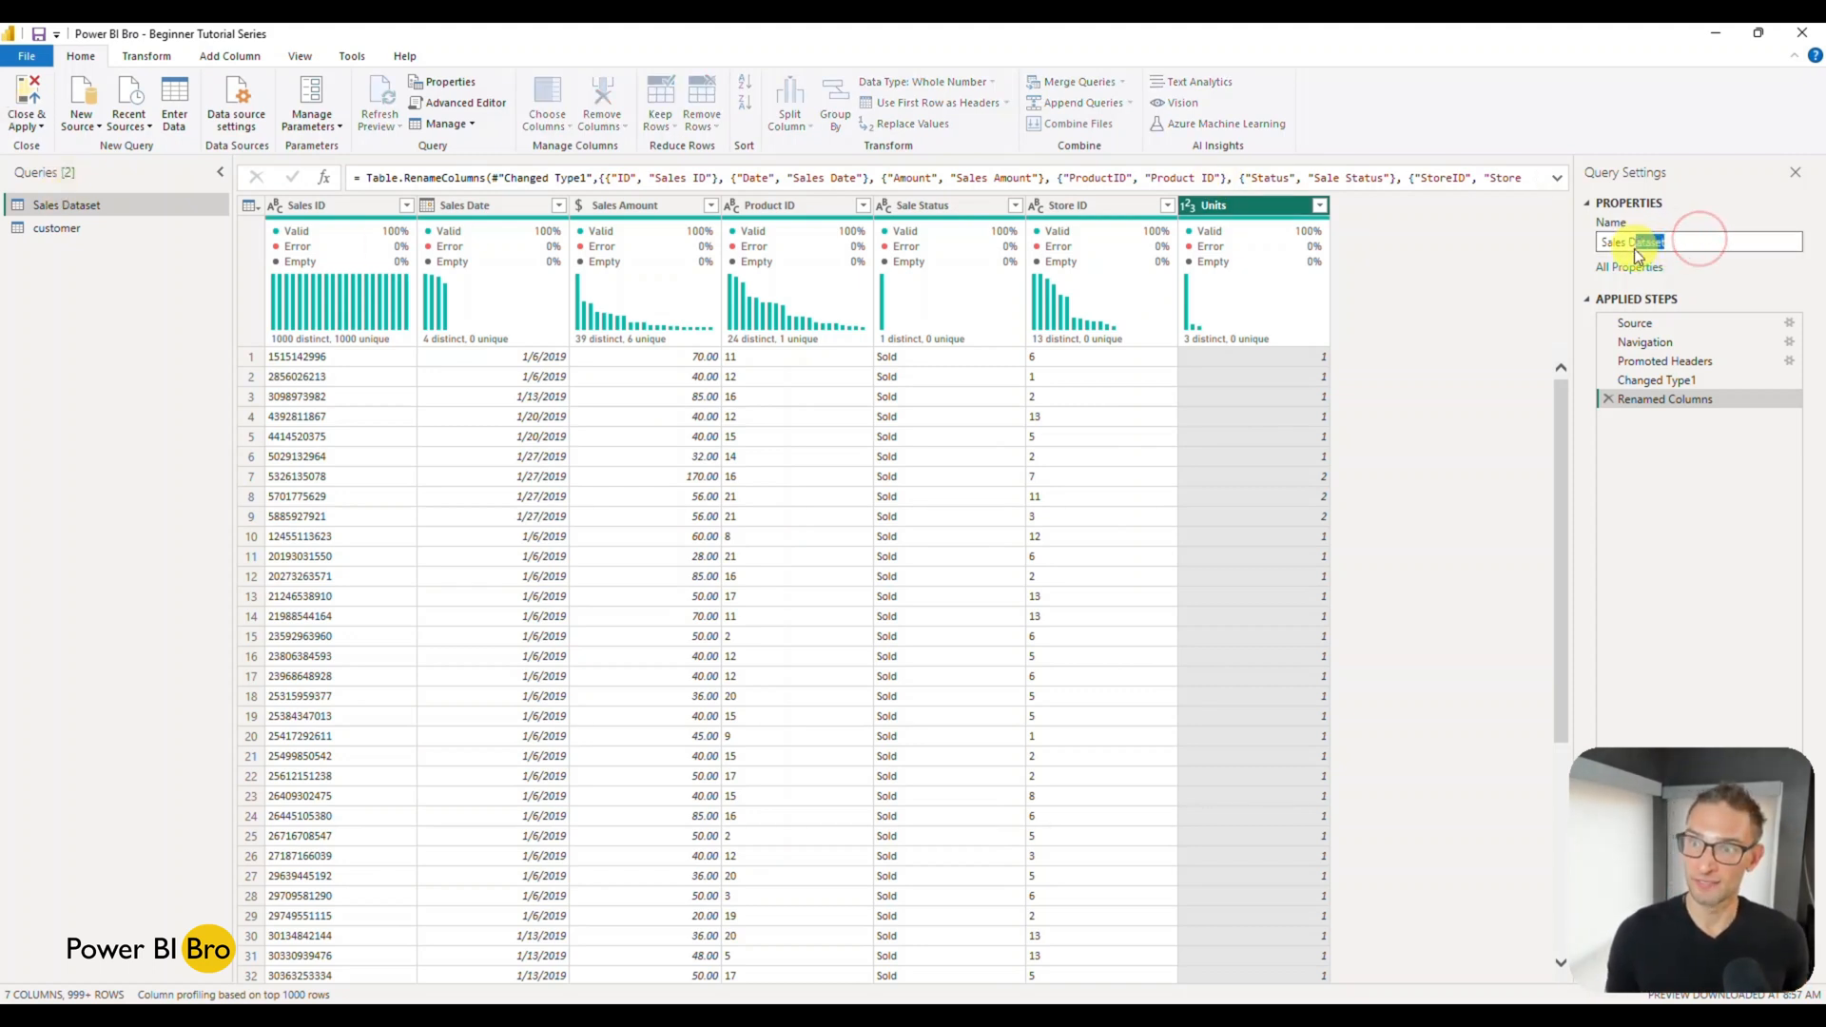
key("BackSpace")
key("Return")
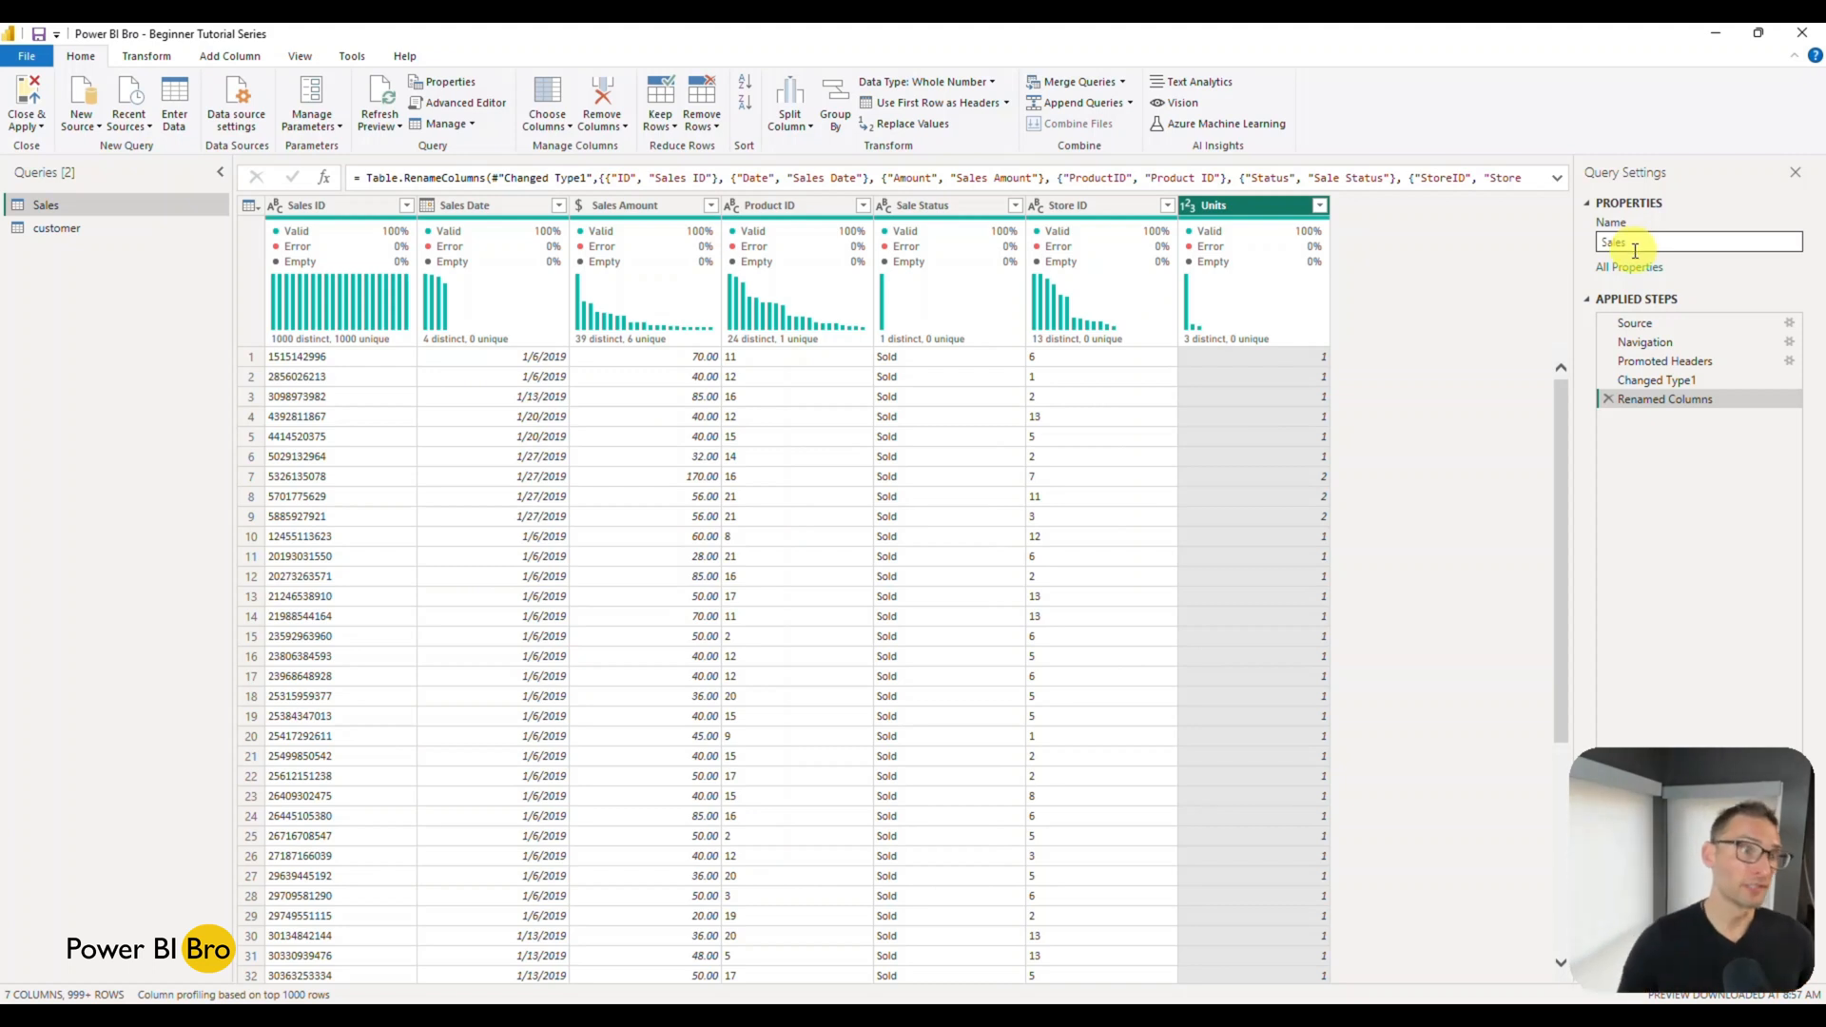
Rename the customer query as Customer, with a capital C.
left_click(77, 228)
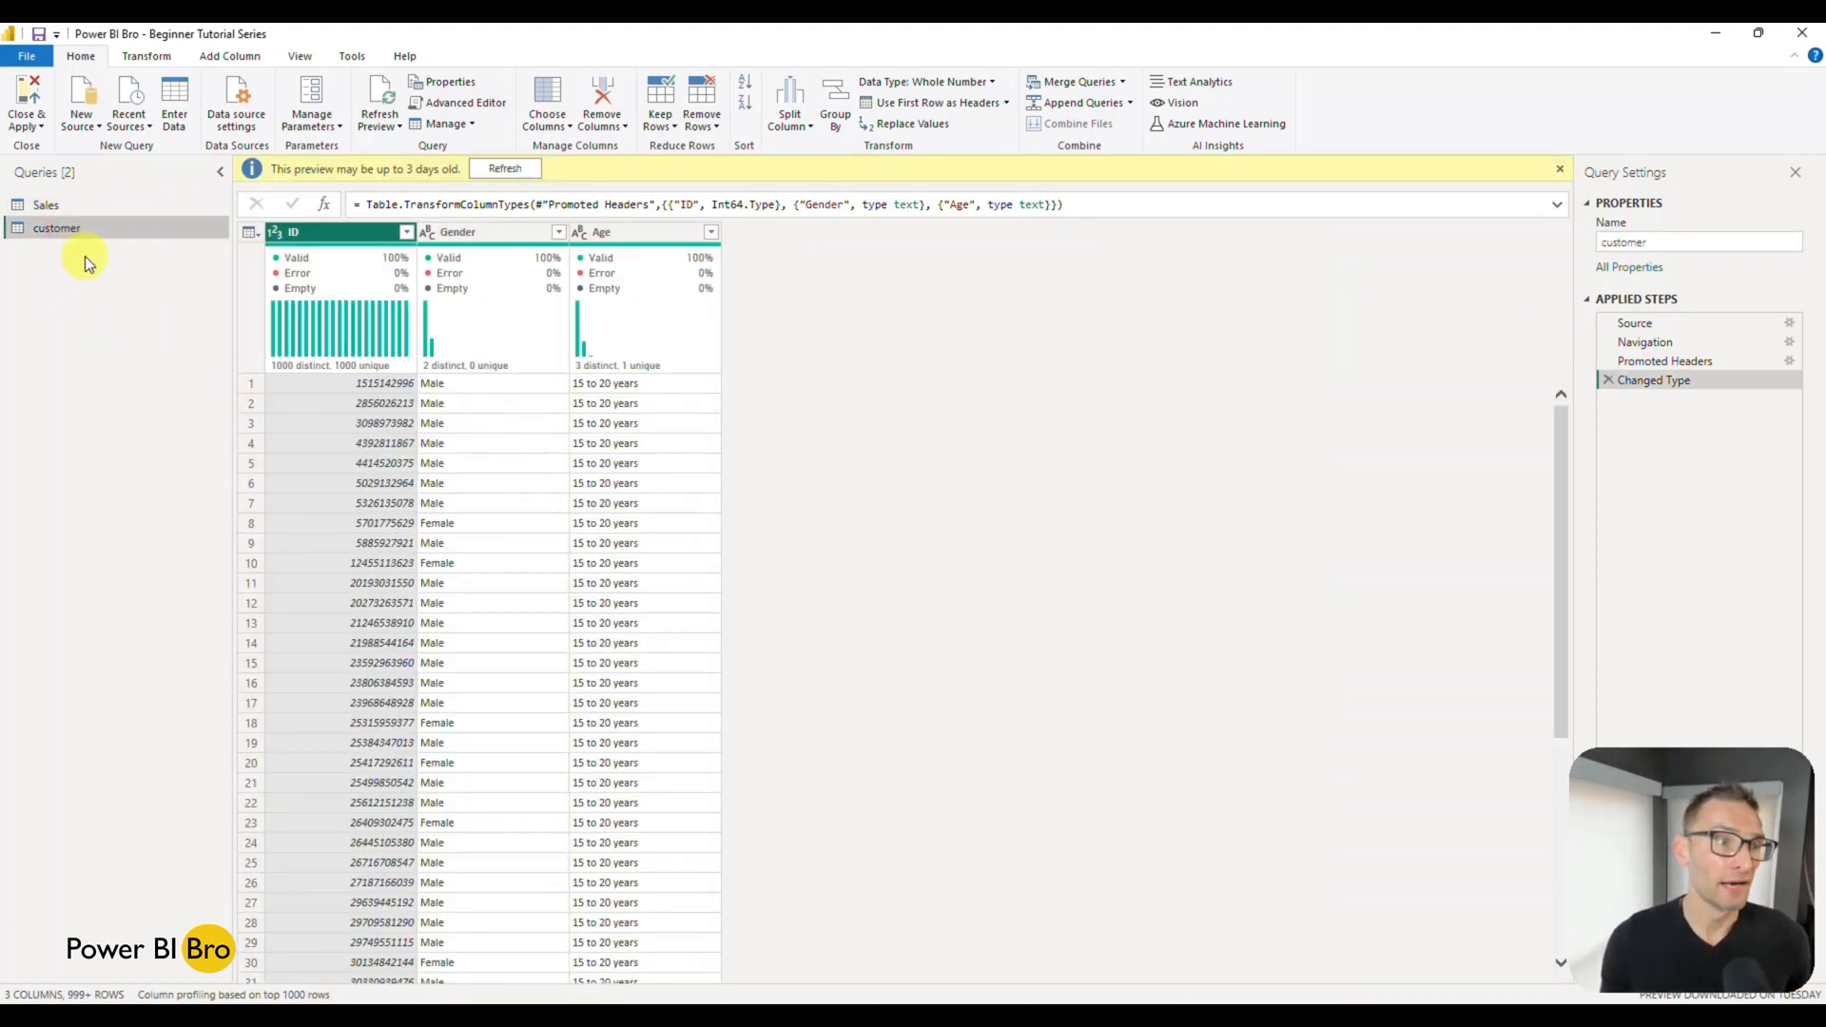
left_click(1675, 242)
double_click(1656, 244)
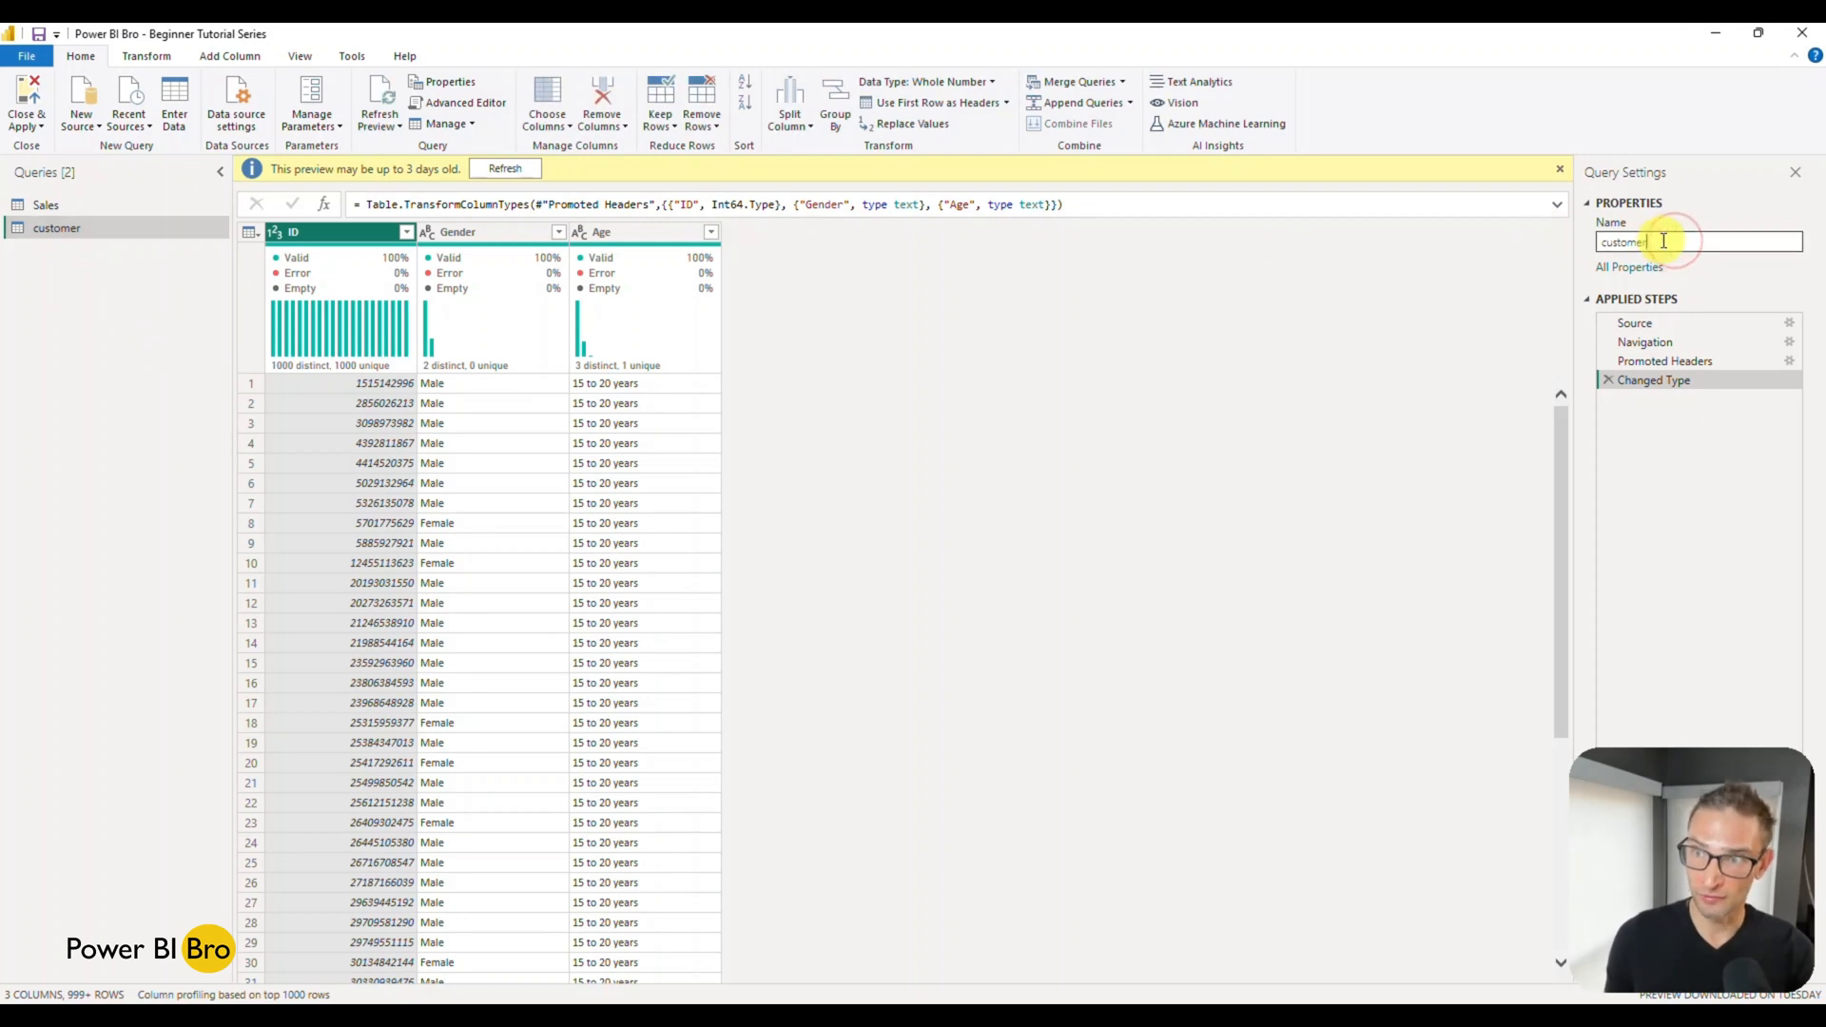
type("Customer")
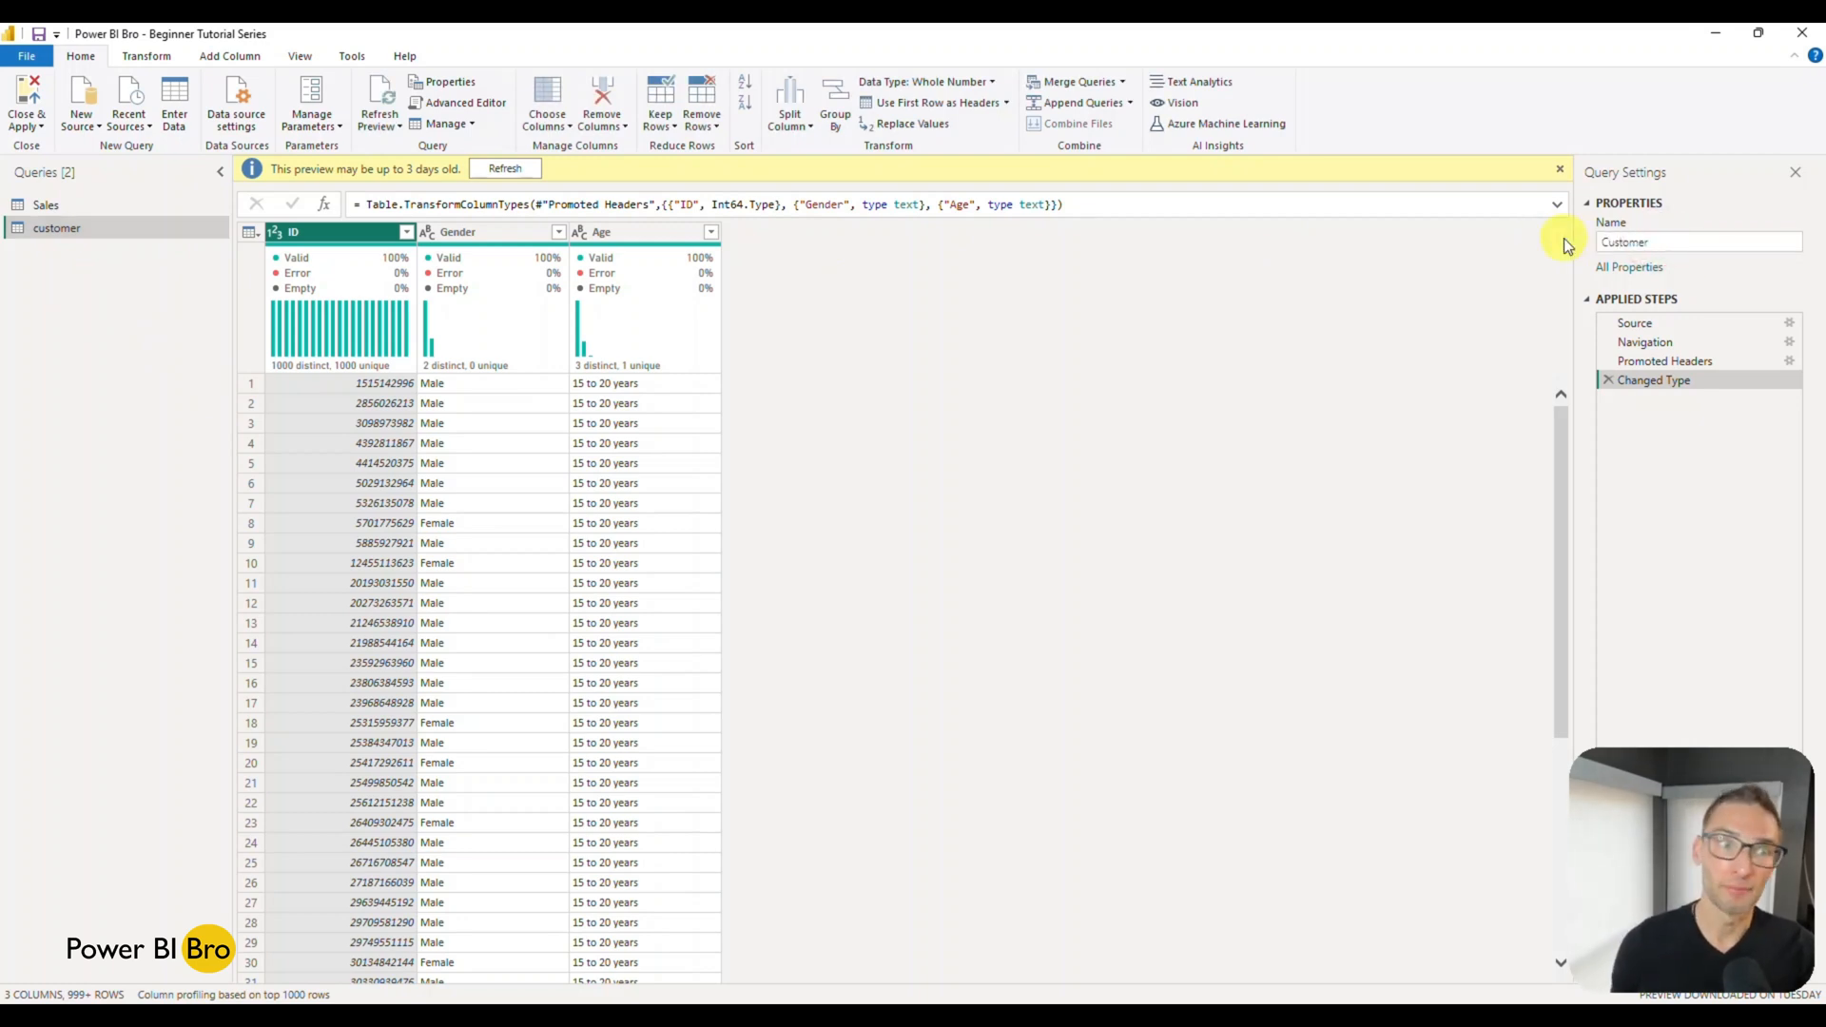
Set the data type of the customer table's ID column to Text, replacing the current type conversion.
left_click(276, 234)
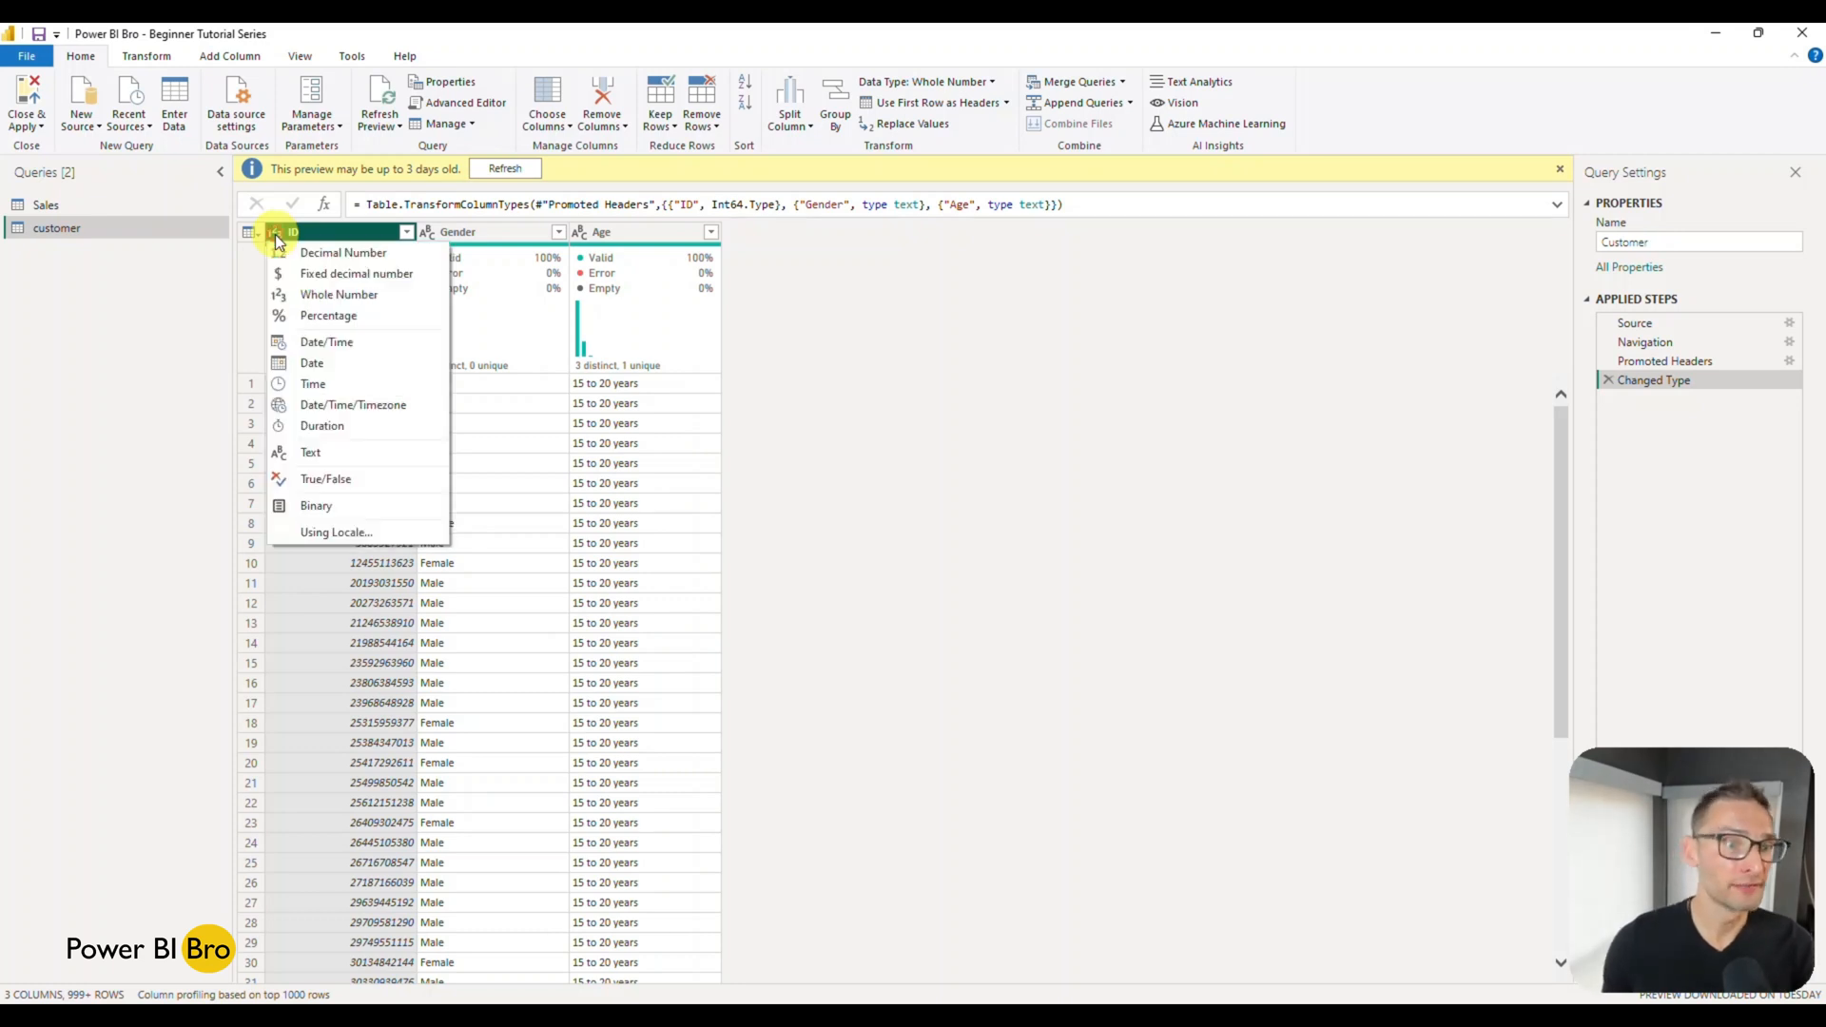
left_click(319, 458)
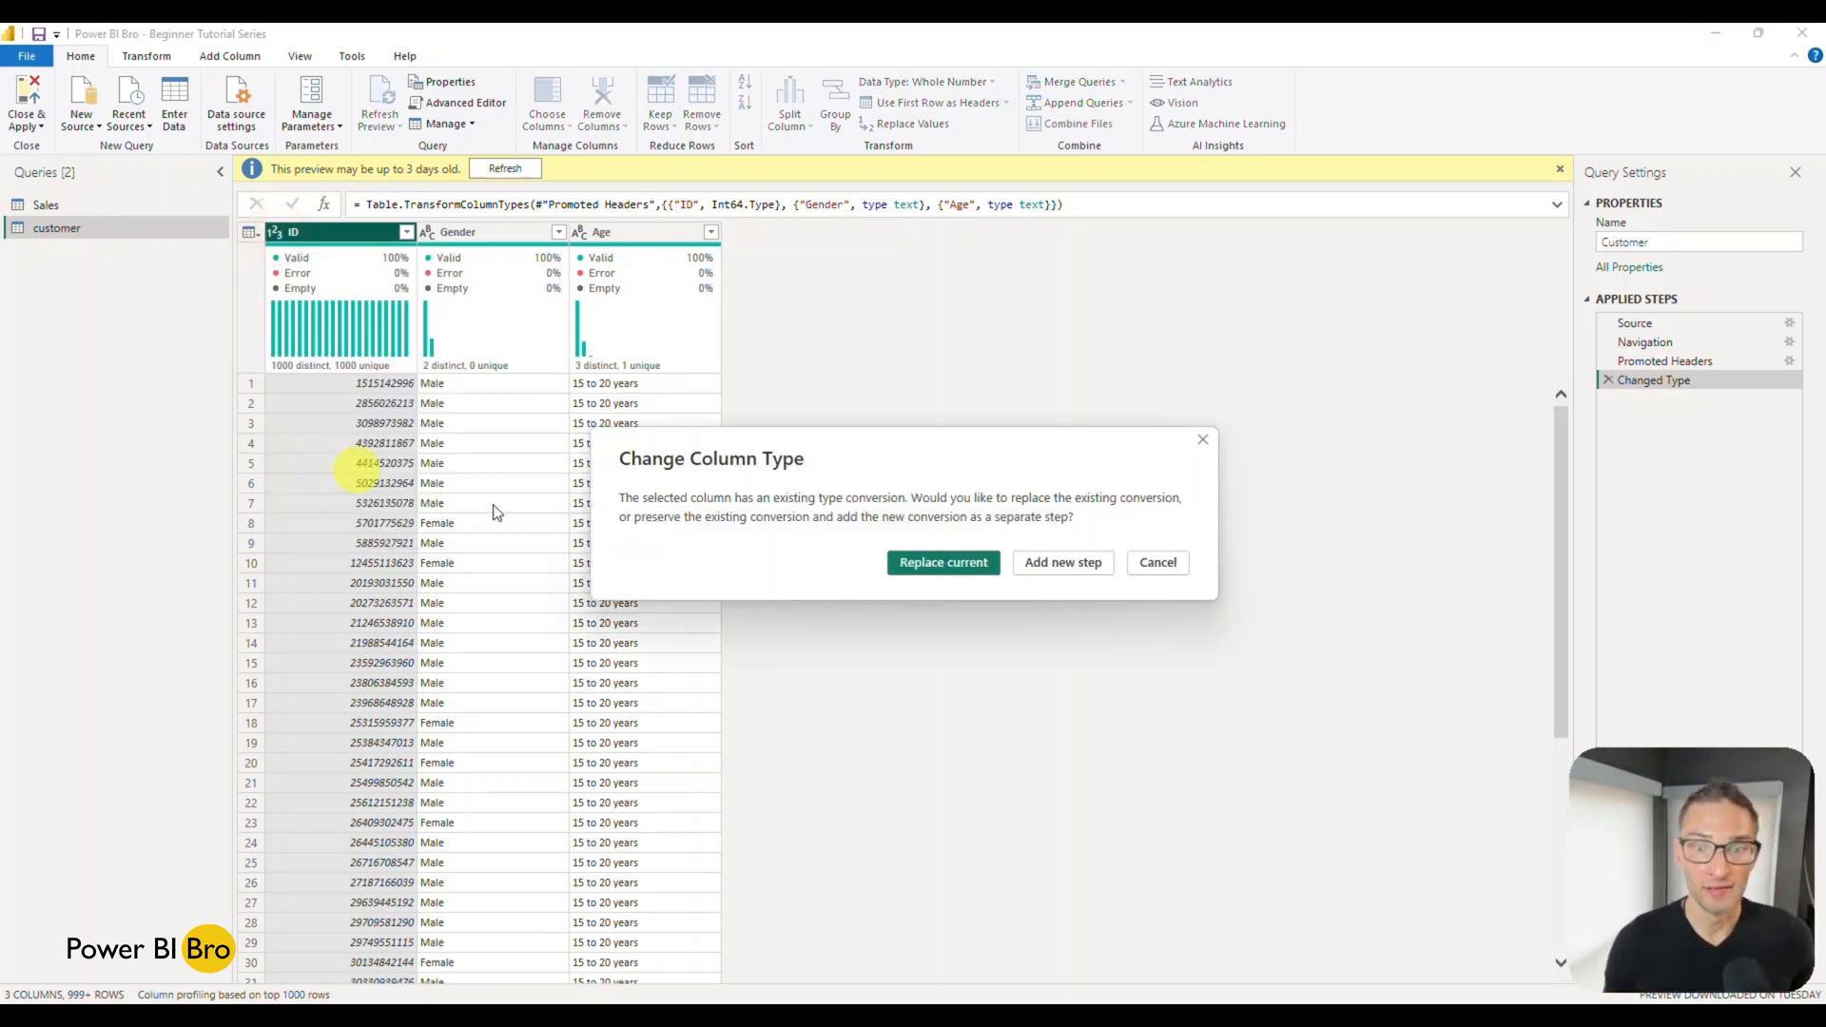
left_click(961, 562)
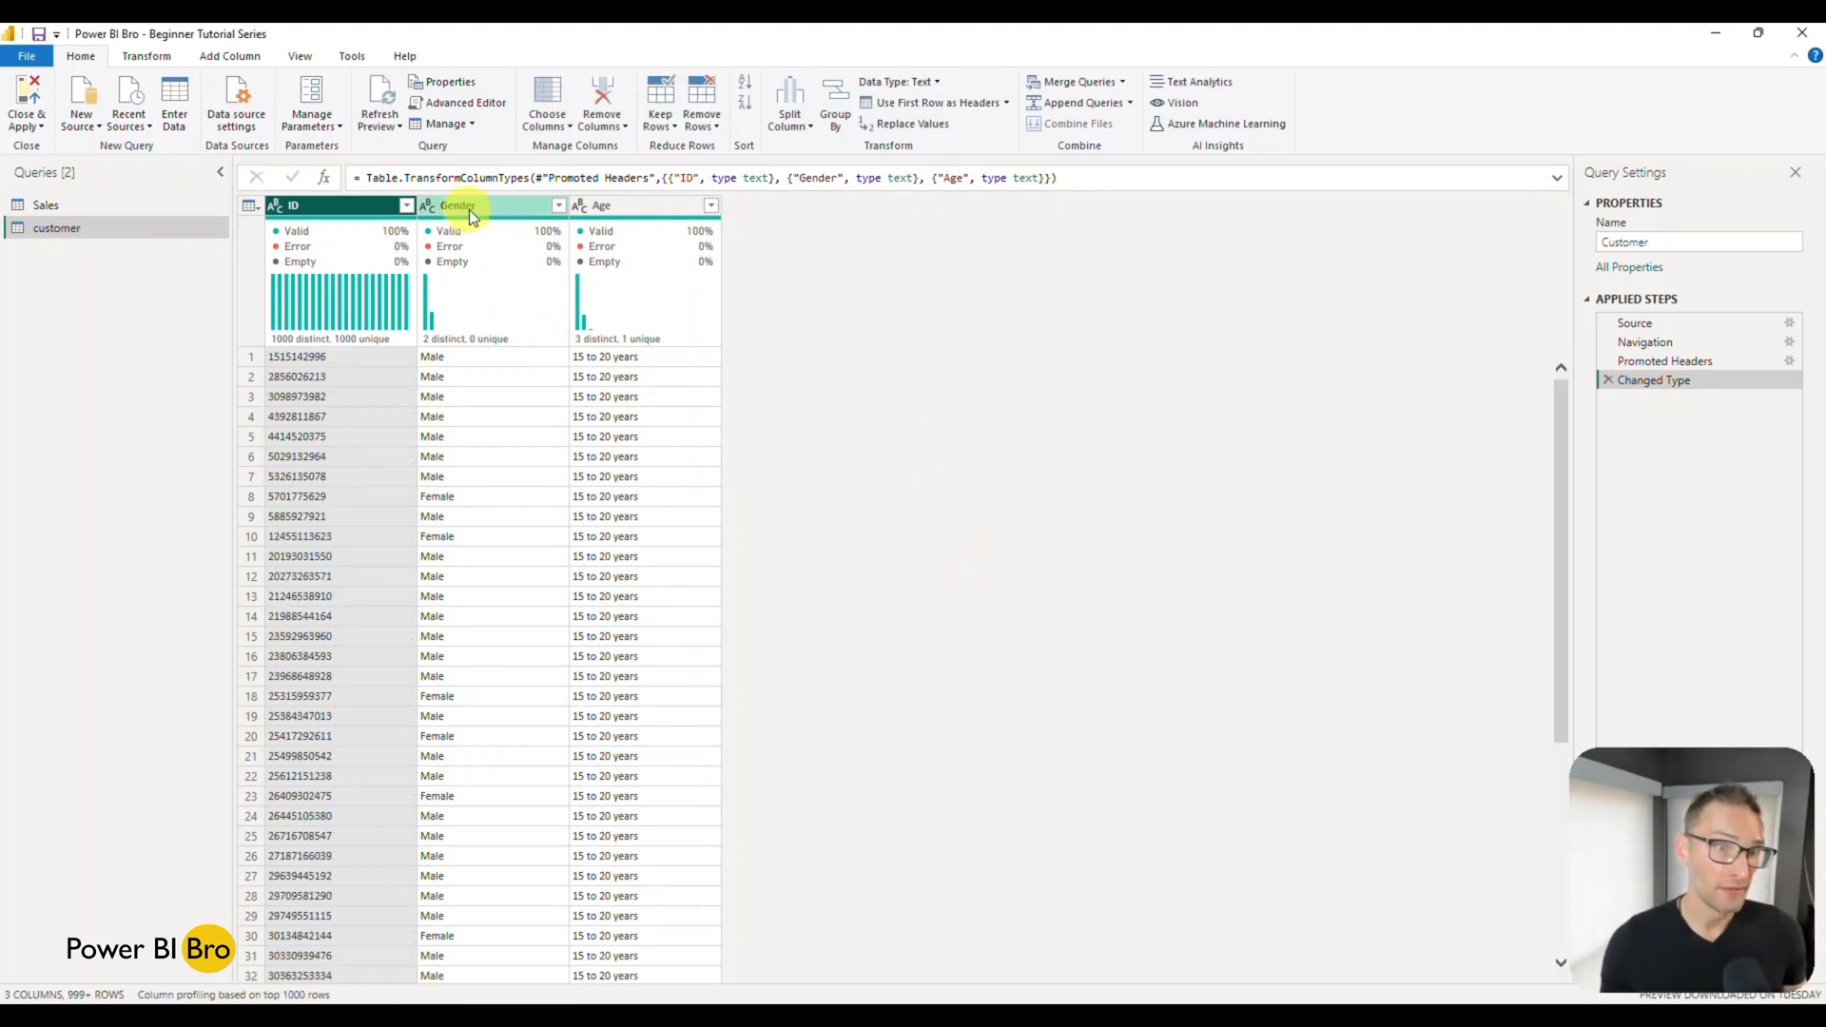
mouse_move(638, 288)
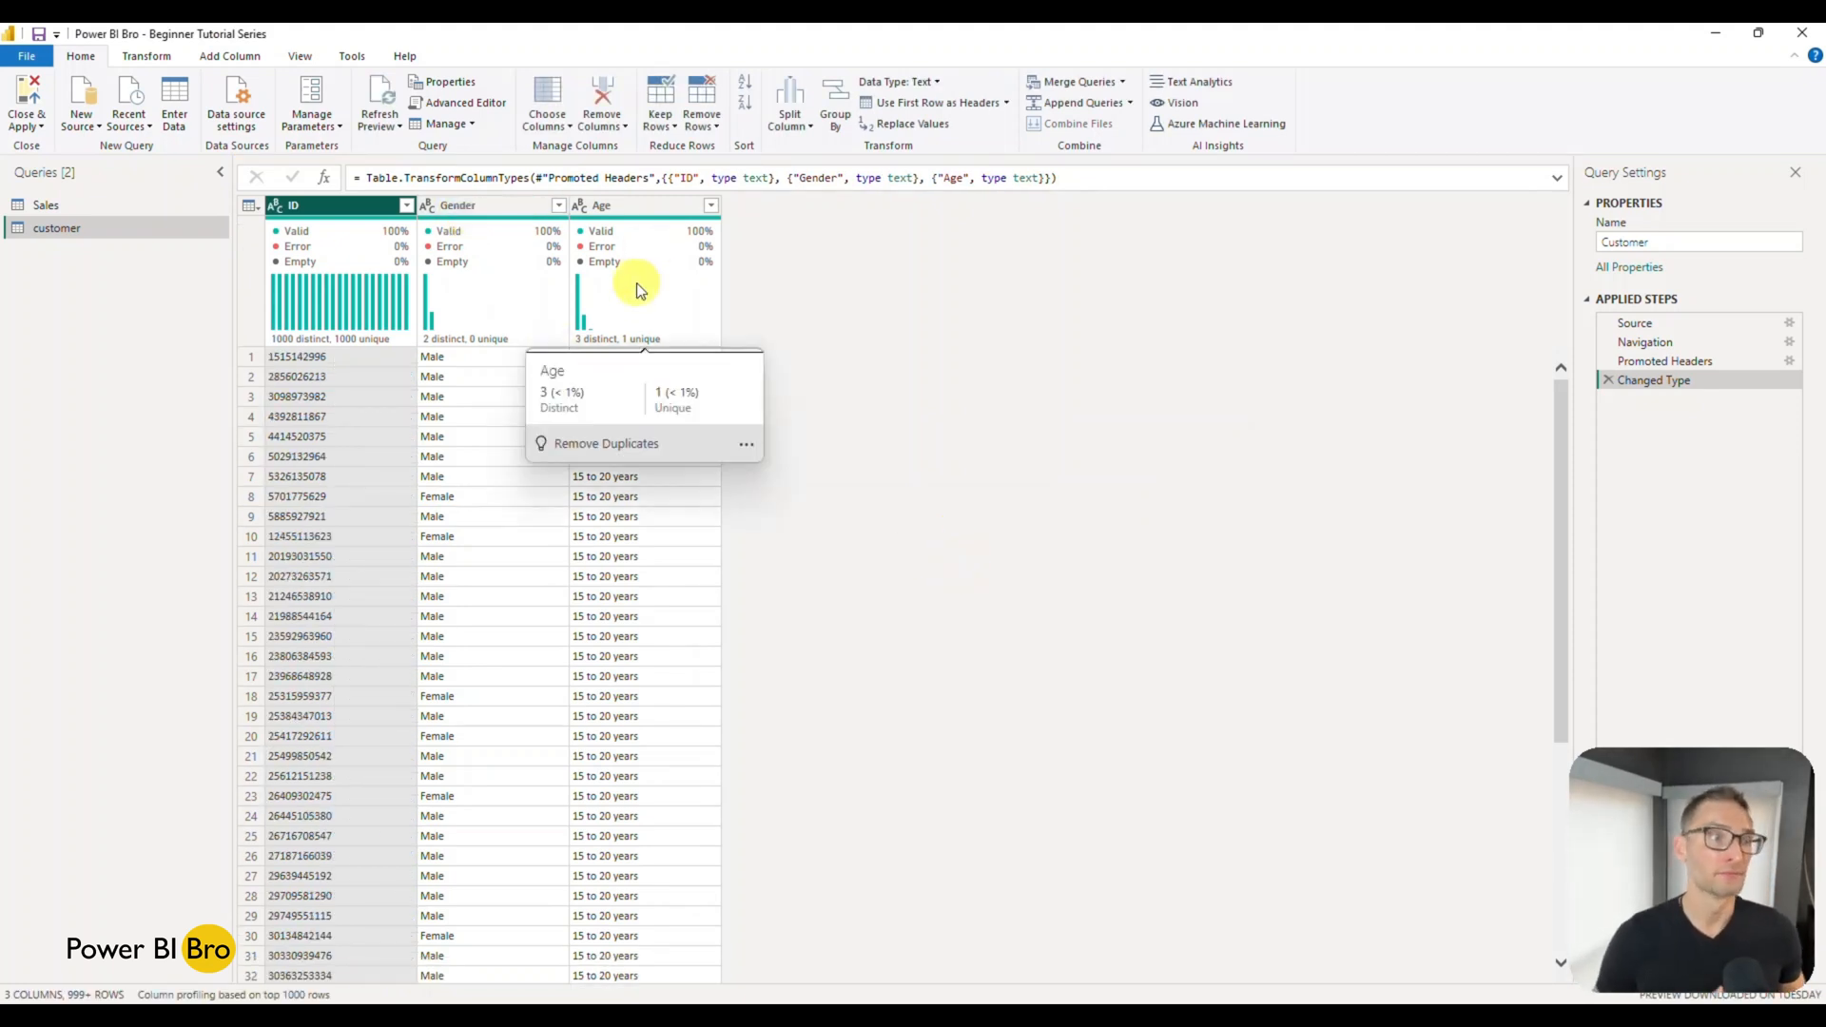
left_click(1681, 509)
left_click(1721, 271)
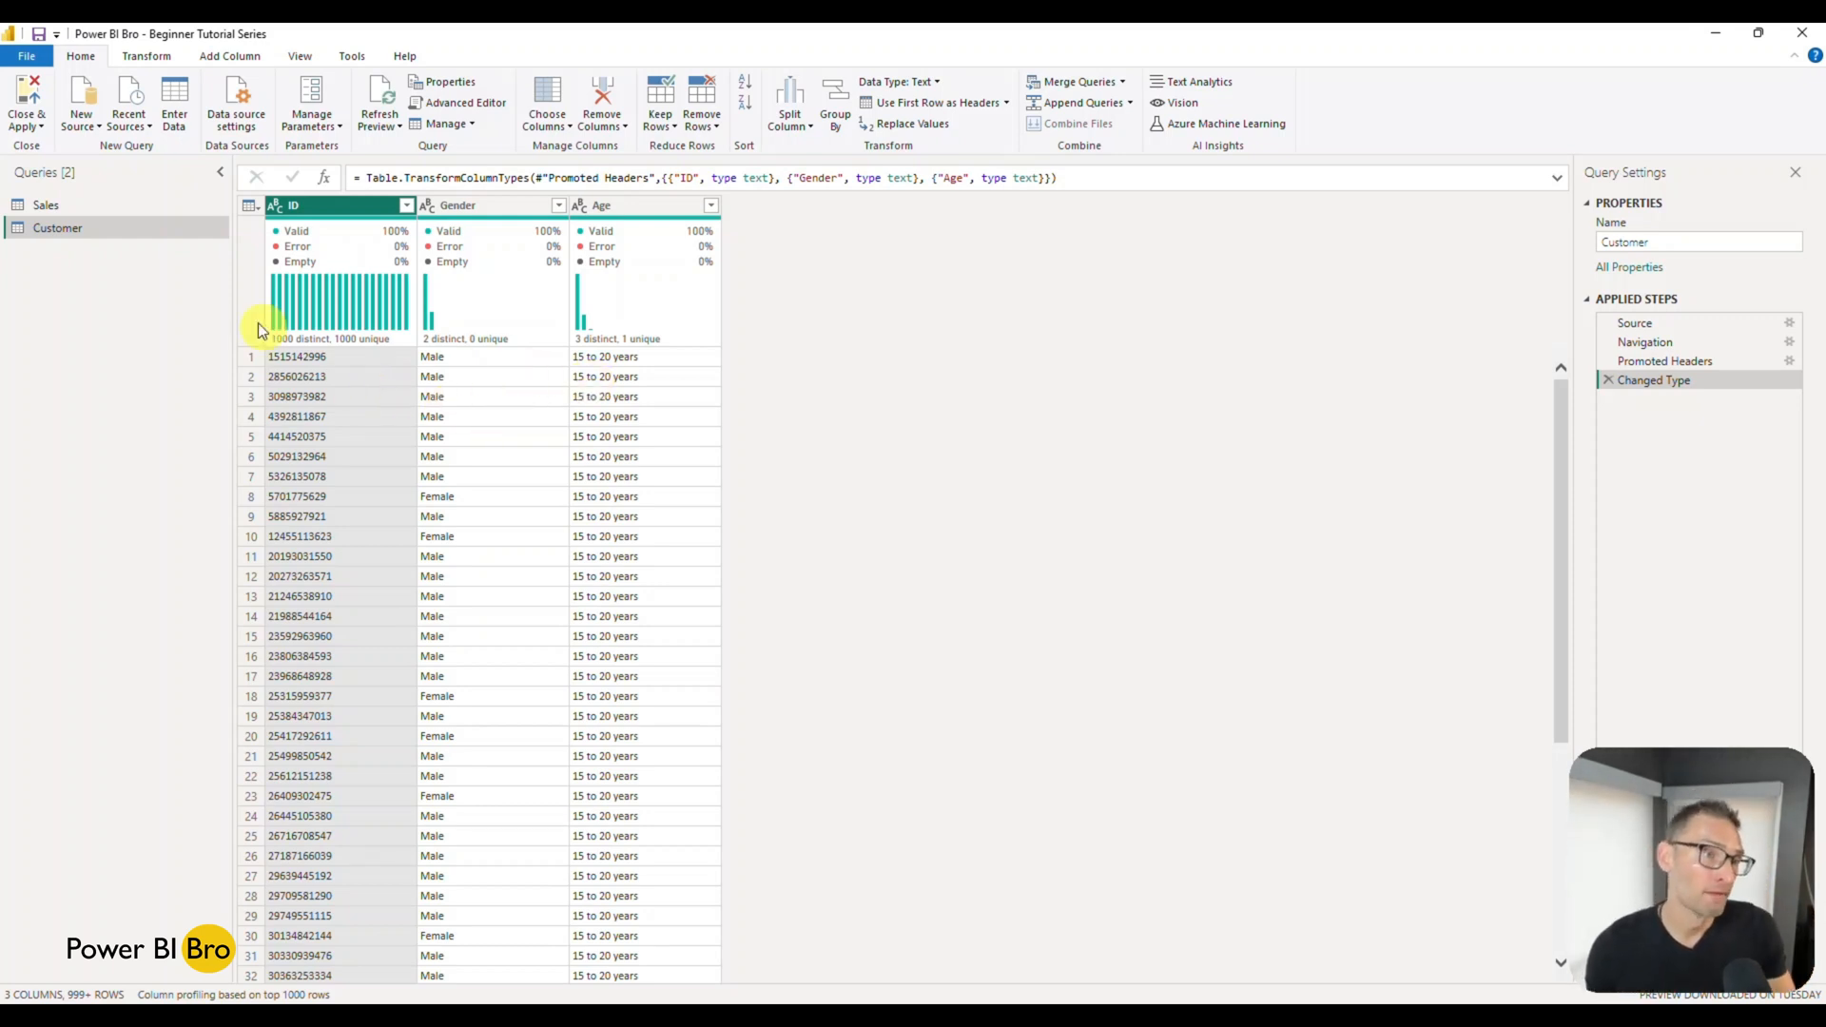
Start a new manually entered table and name it Stores.
left_click(180, 129)
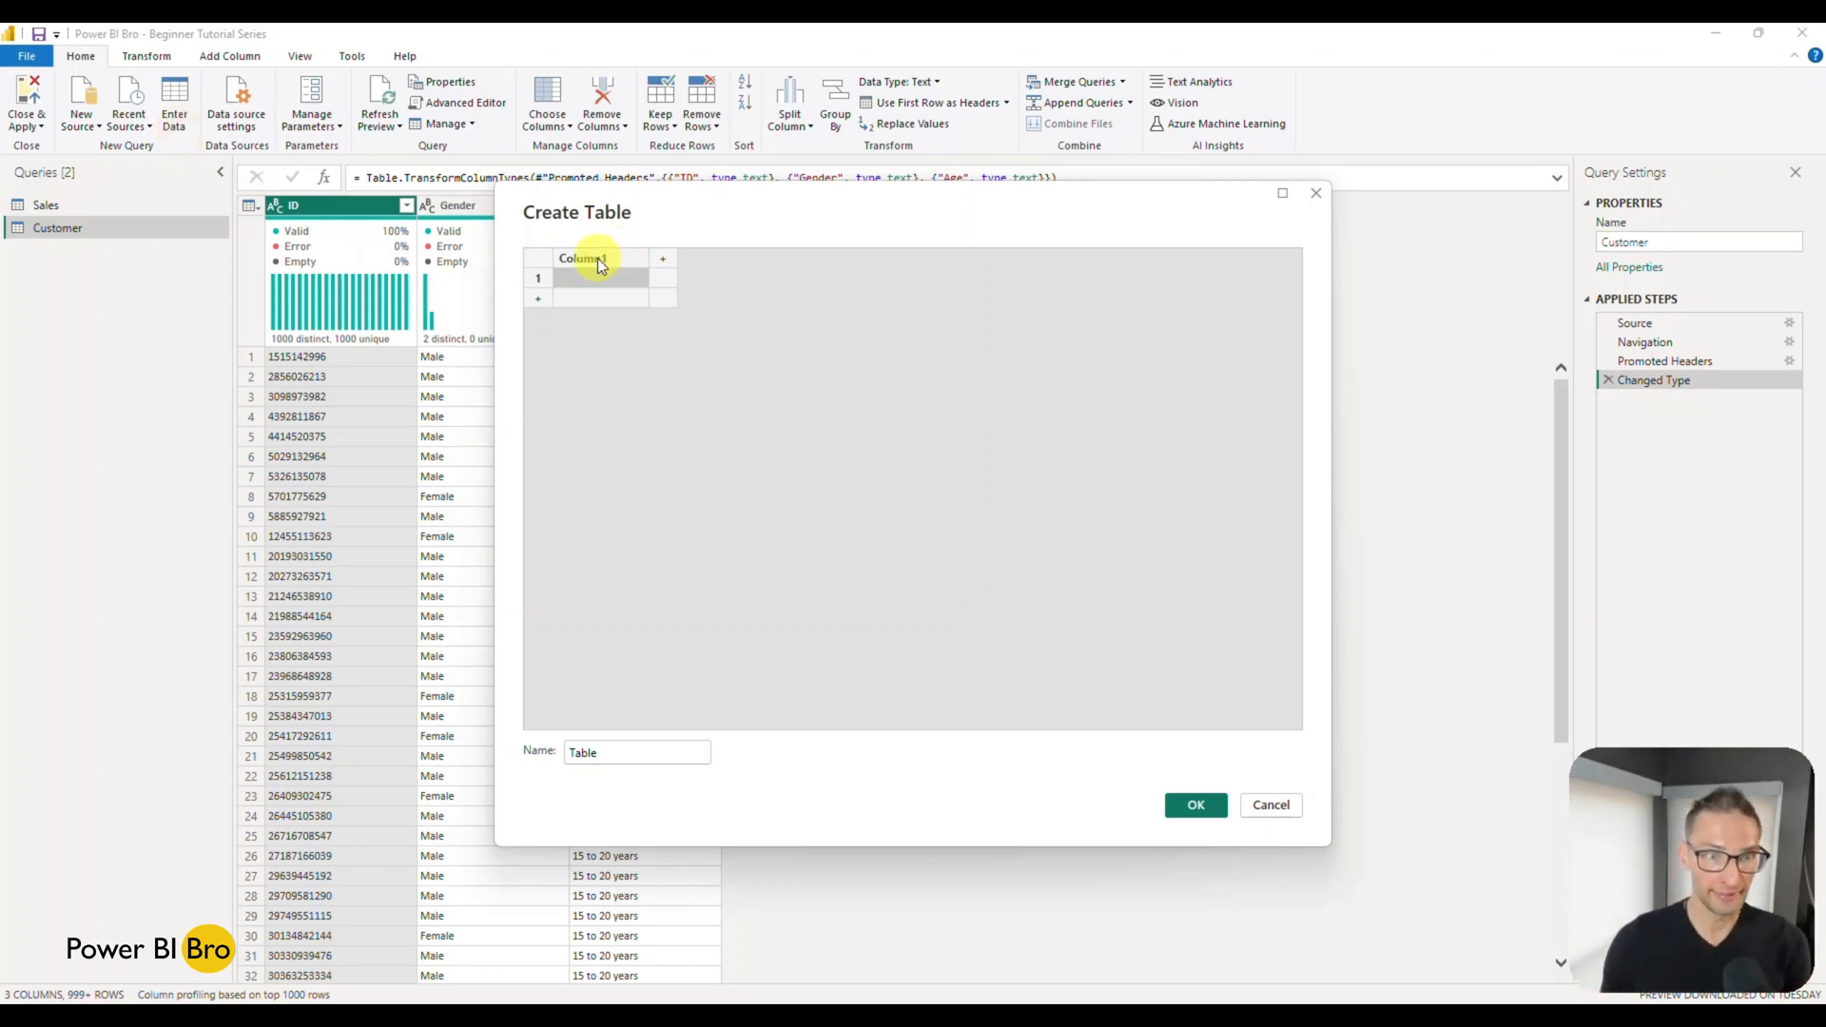
left_click_drag(631, 752, 529, 752)
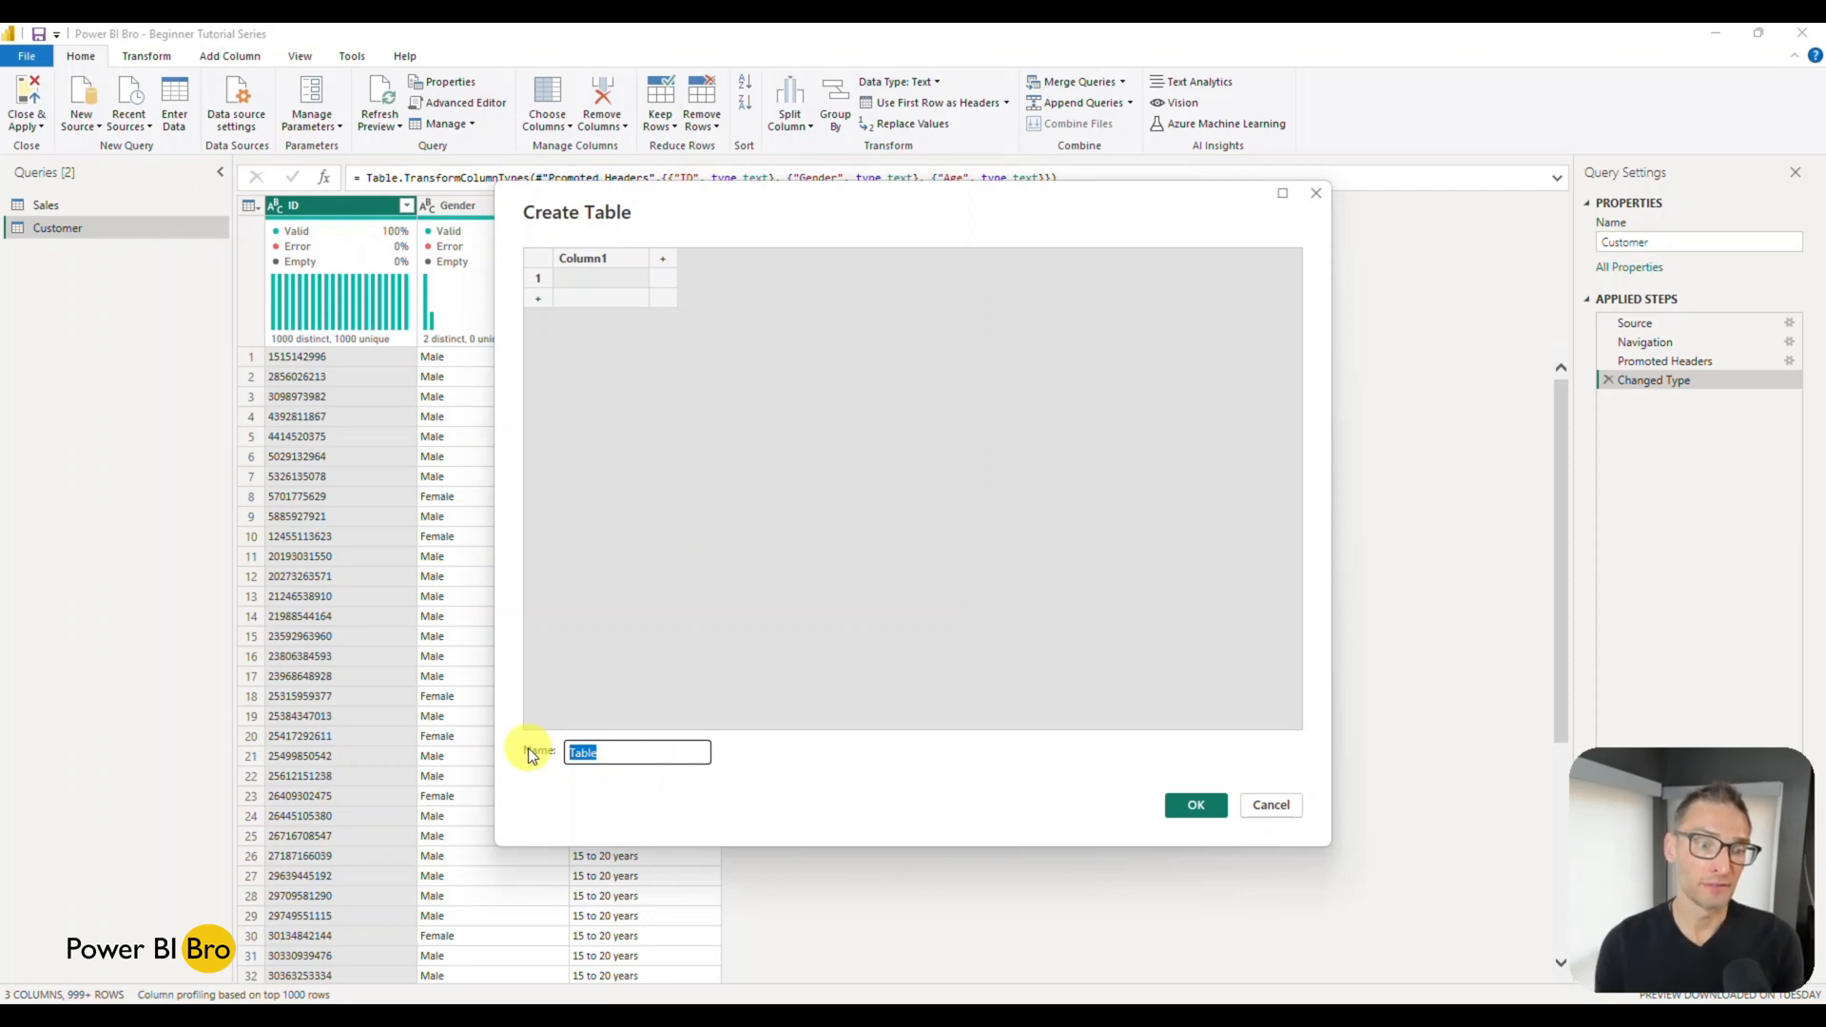
type("Stores")
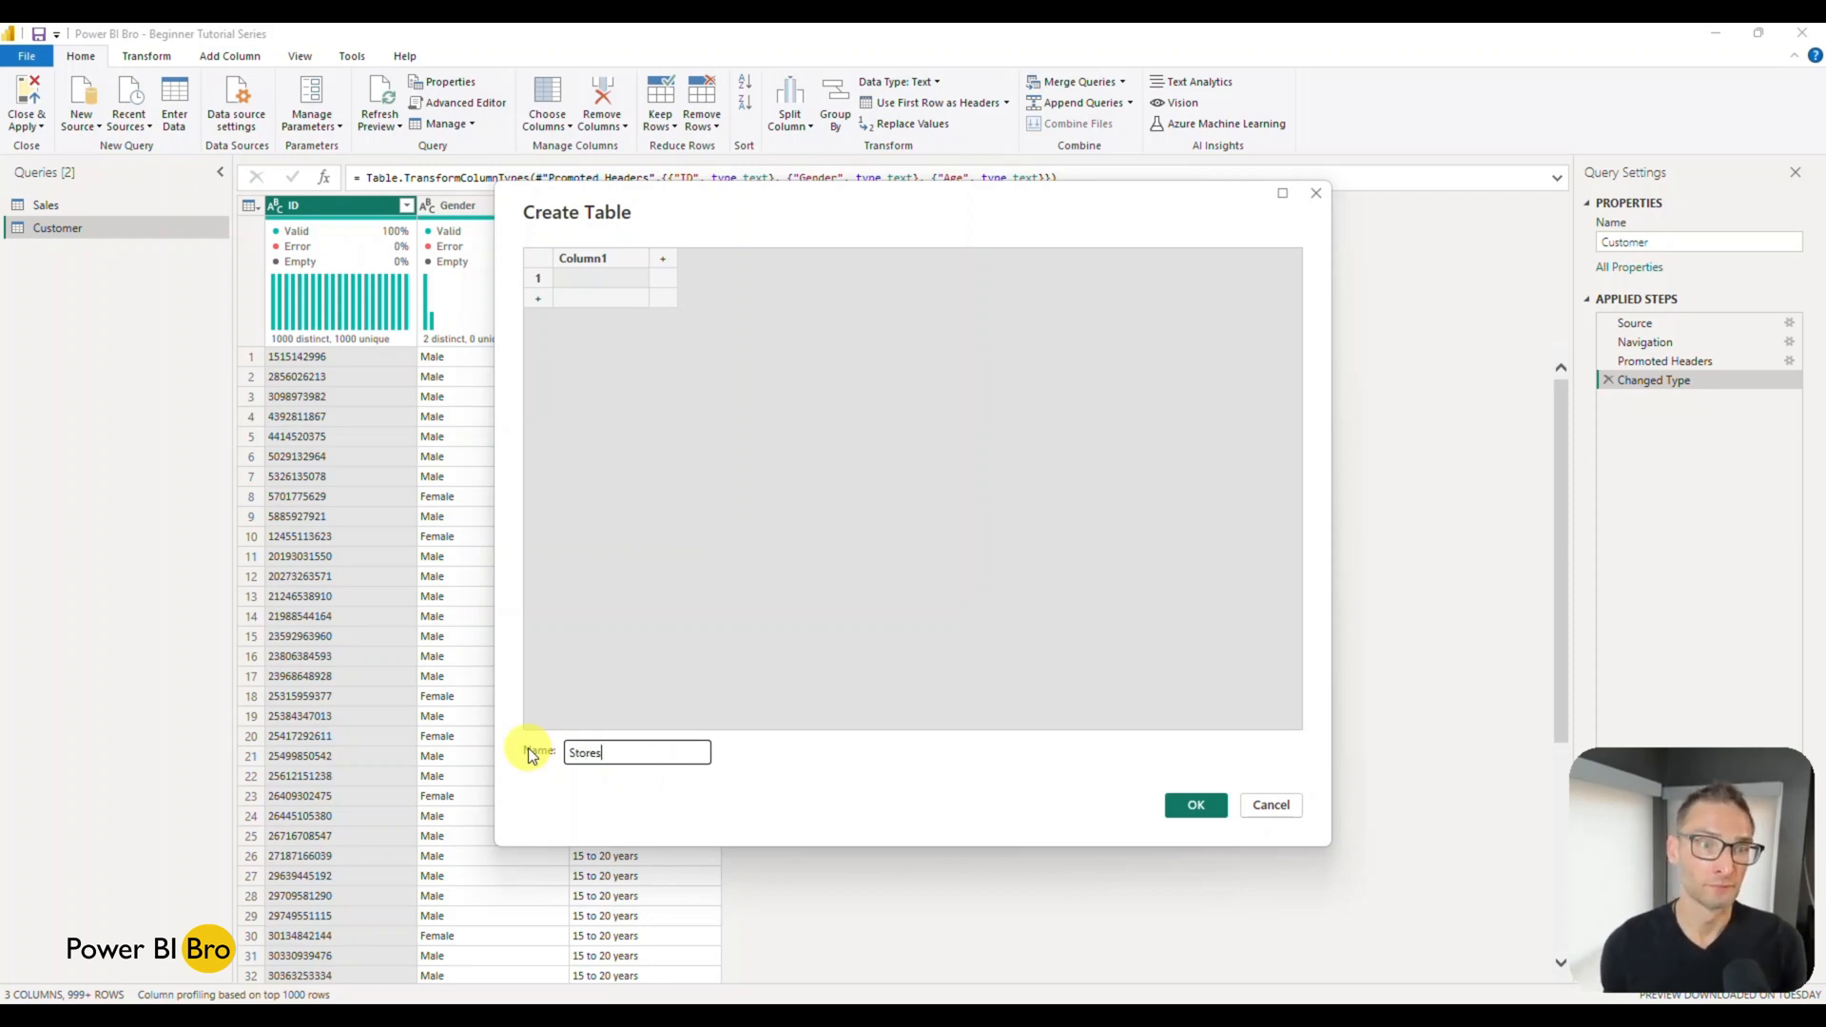
left_click(933, 574)
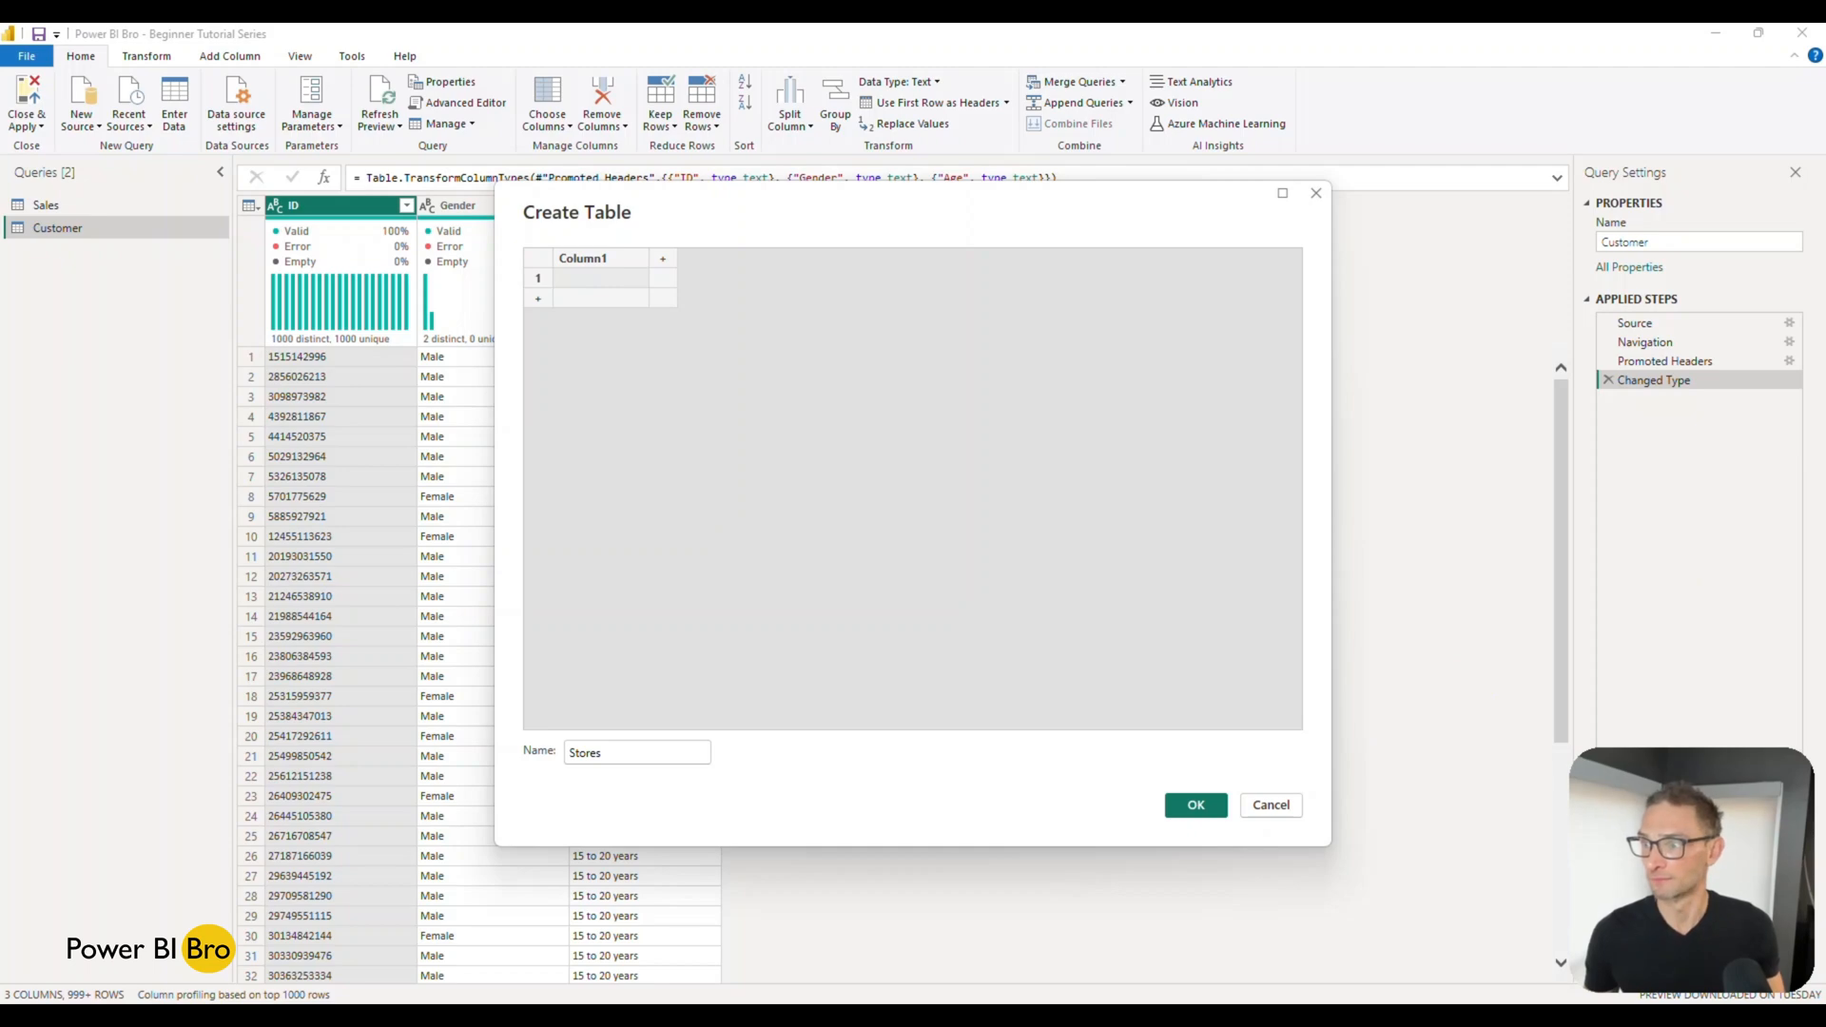
Switch to the Store Lookup workbook in Excel and copy the whole store table, A1:E15, including its headers.
key("alt+Tab")
left_click(769, 438)
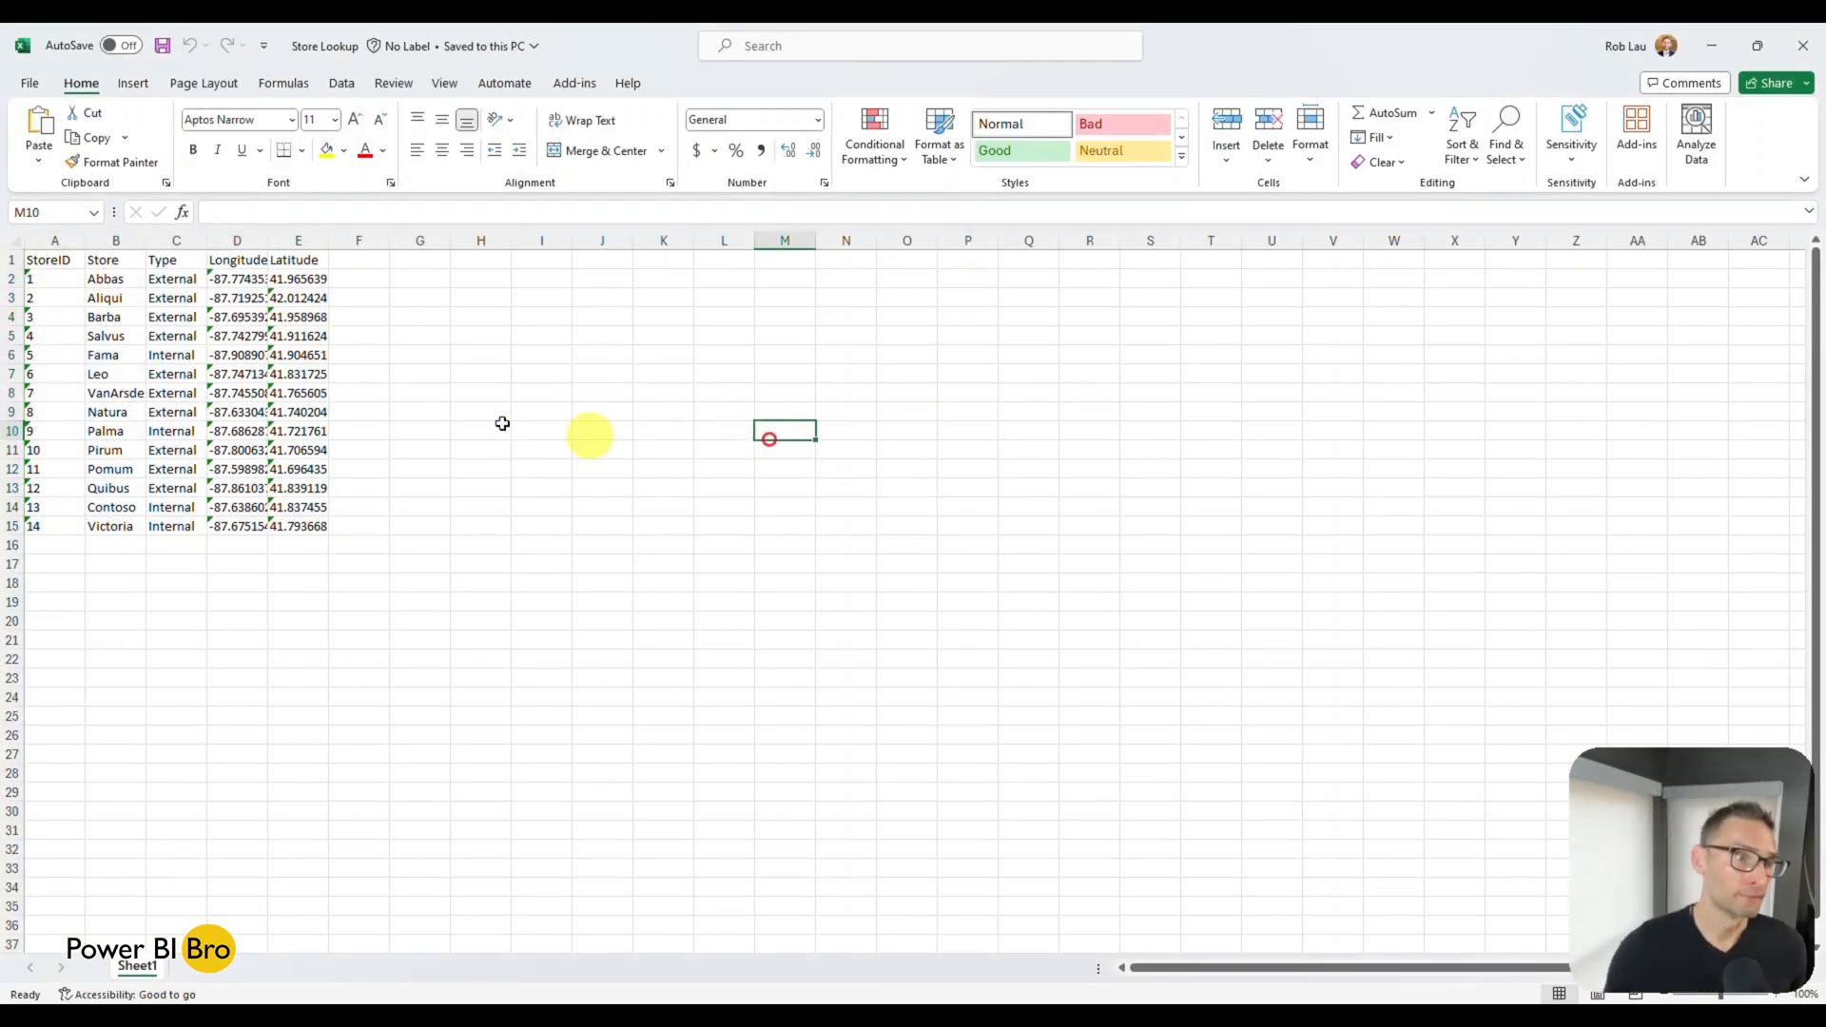
left_click(49, 257)
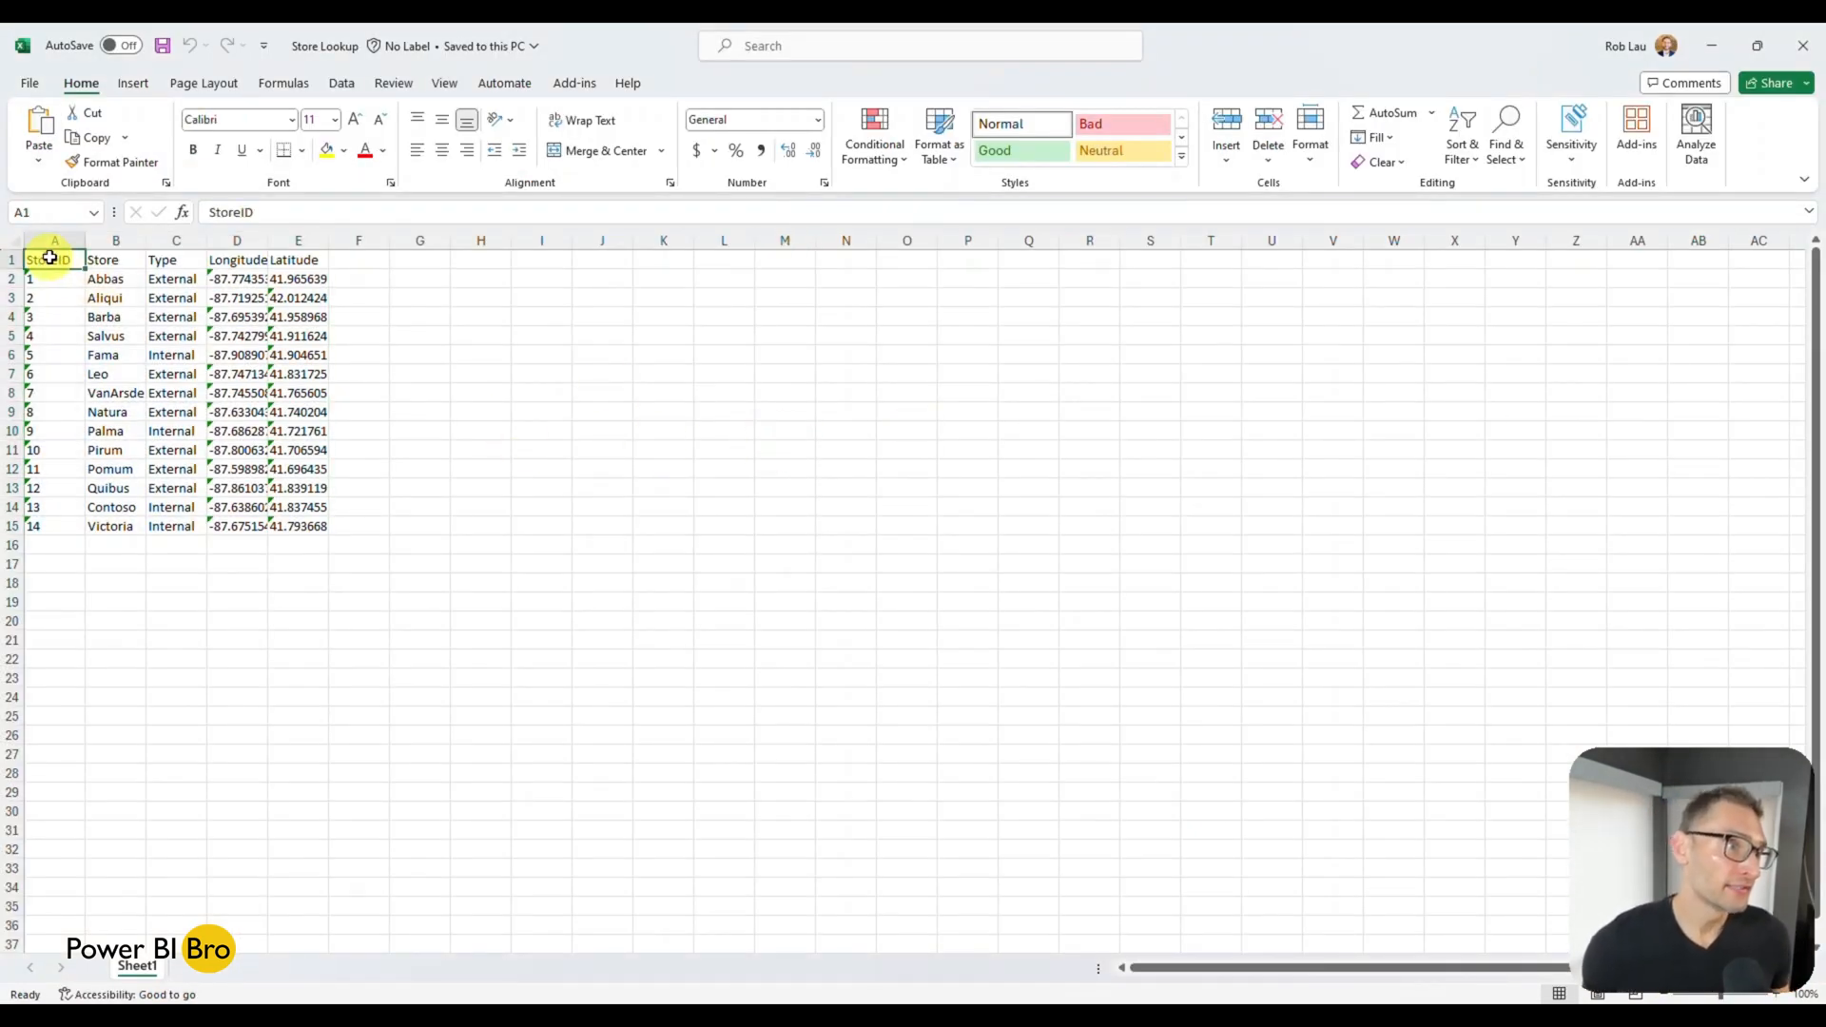
left_click(96, 259)
left_click(178, 262)
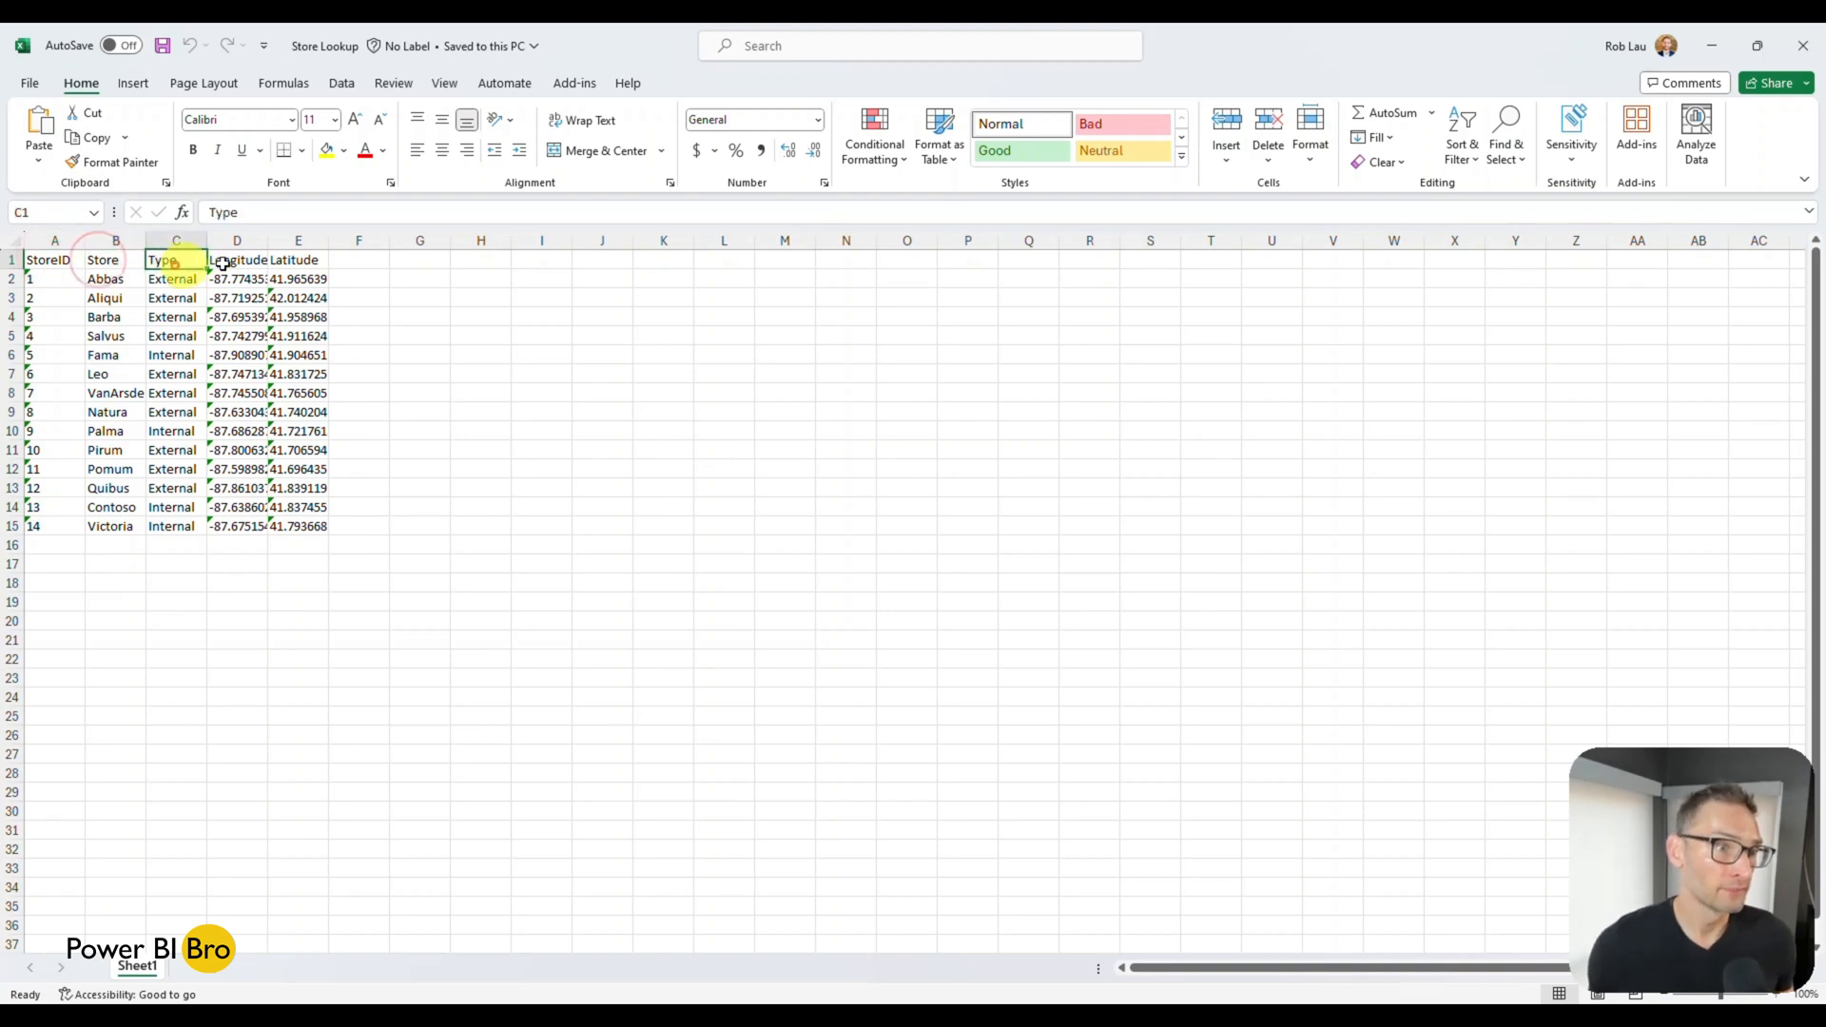
left_click(223, 262)
left_click(290, 258)
left_click(41, 263)
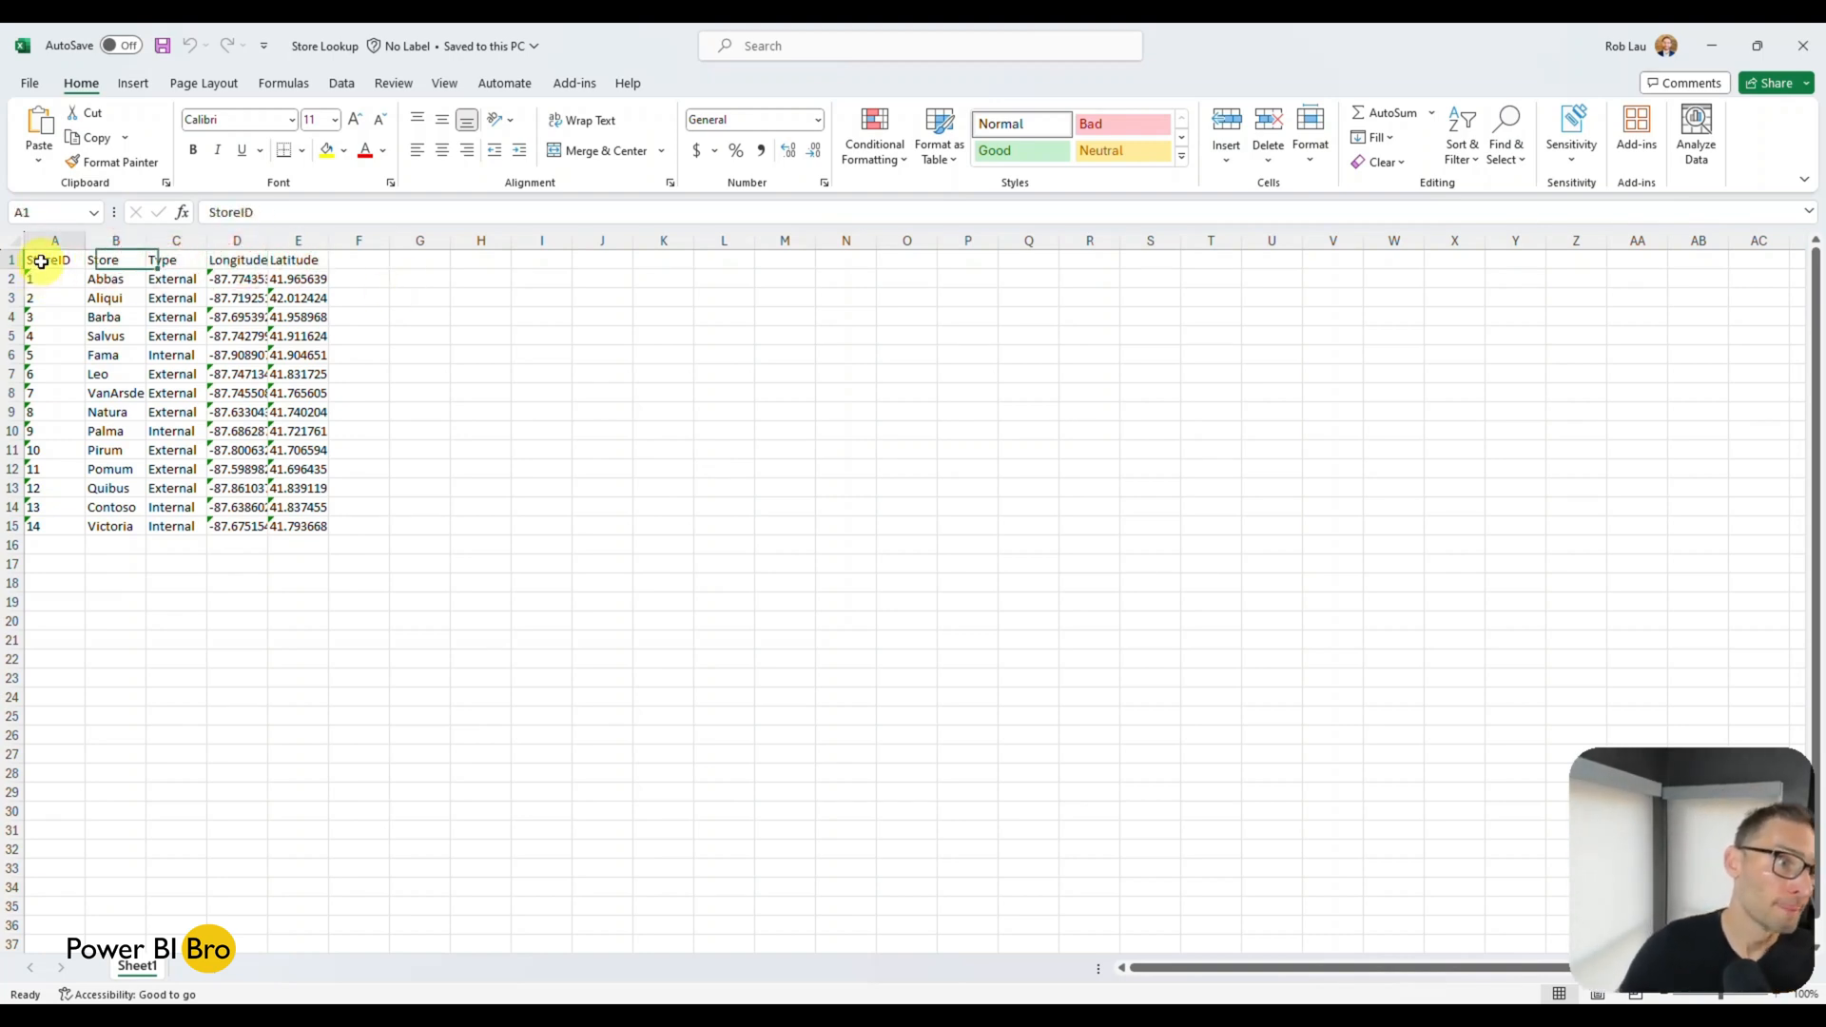
left_click_drag(41, 263, 317, 529)
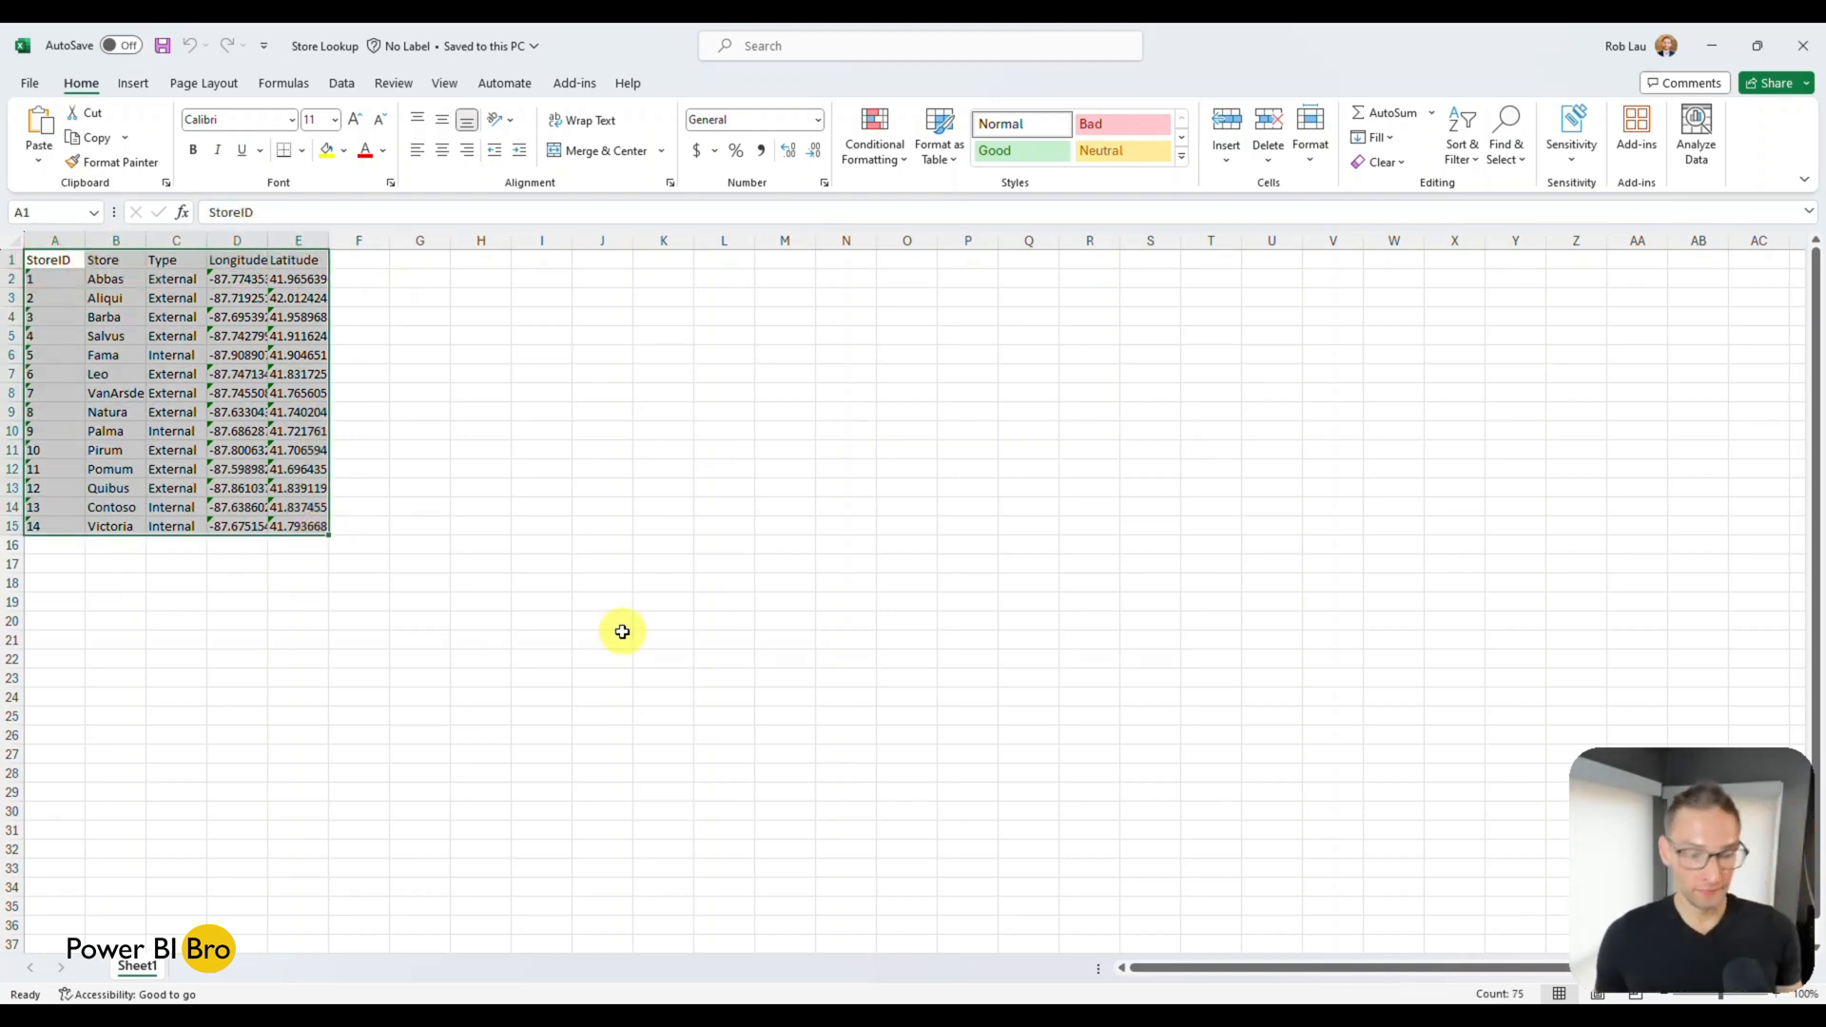
key("ctrl+c")
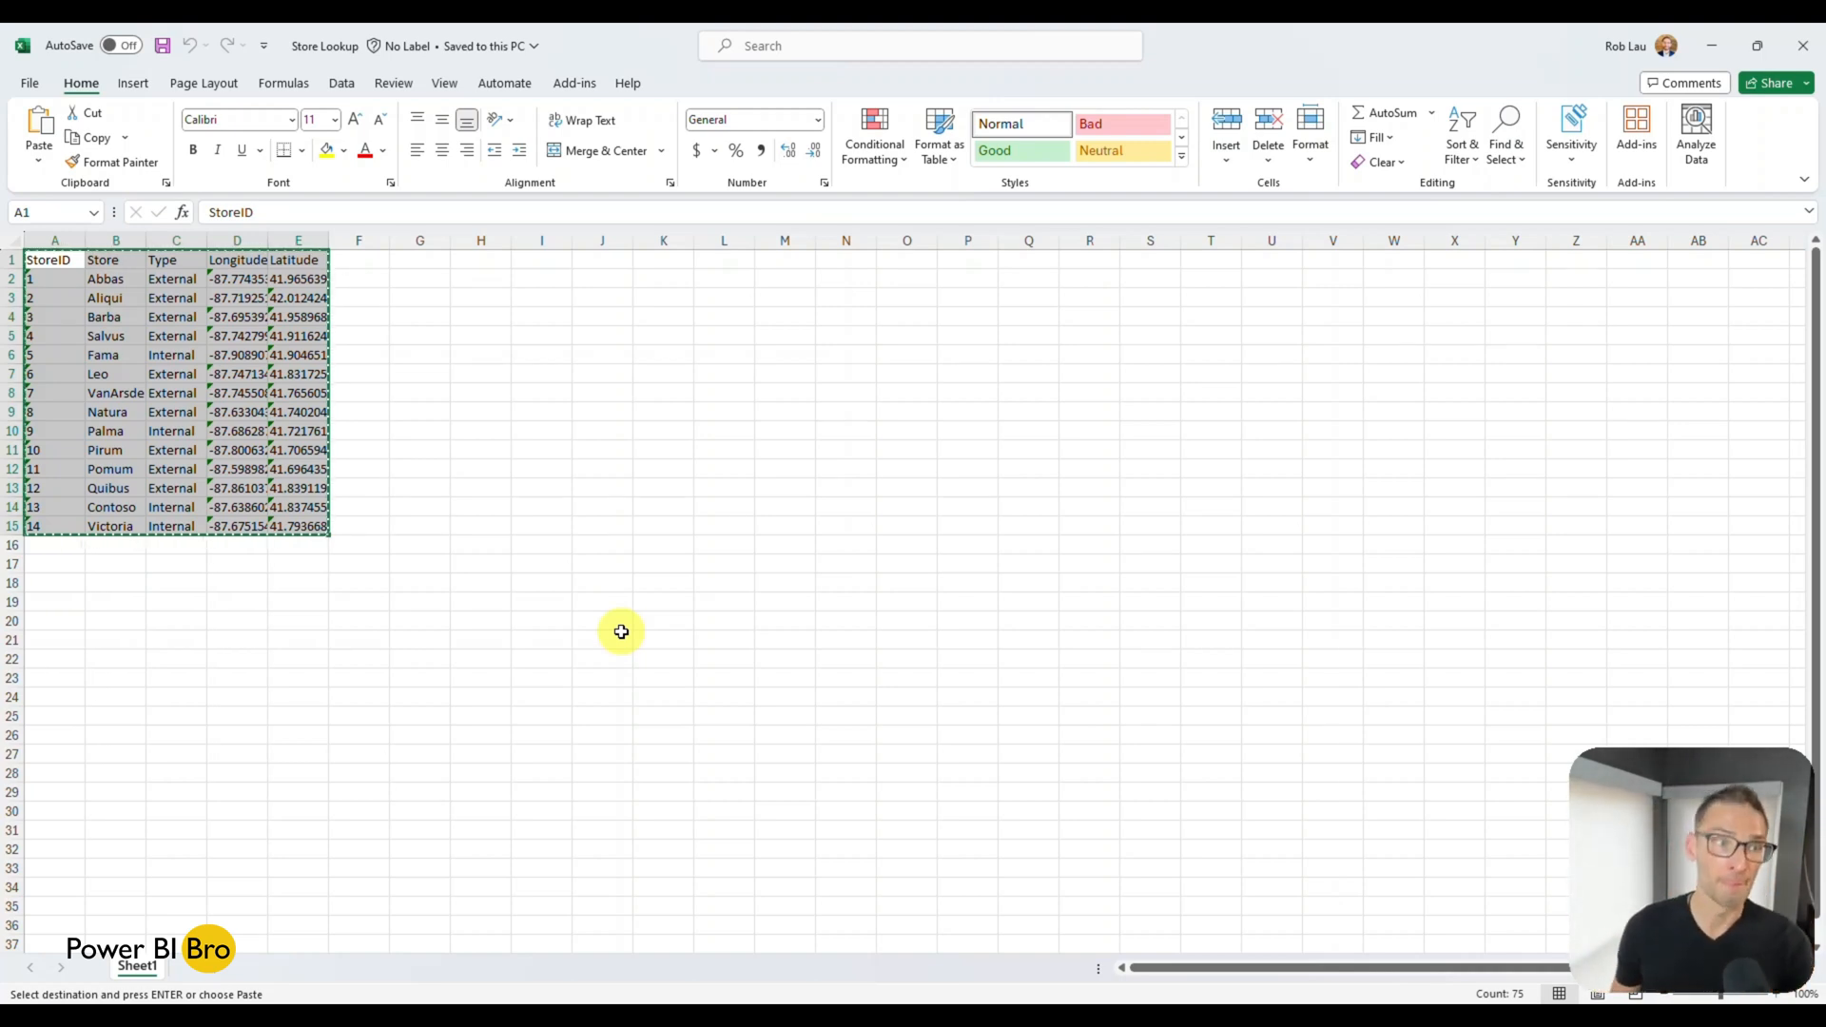
Return to Power Query Editor, paste the copied store data with its headers into the Stores table, and create it.
left_click(1710, 50)
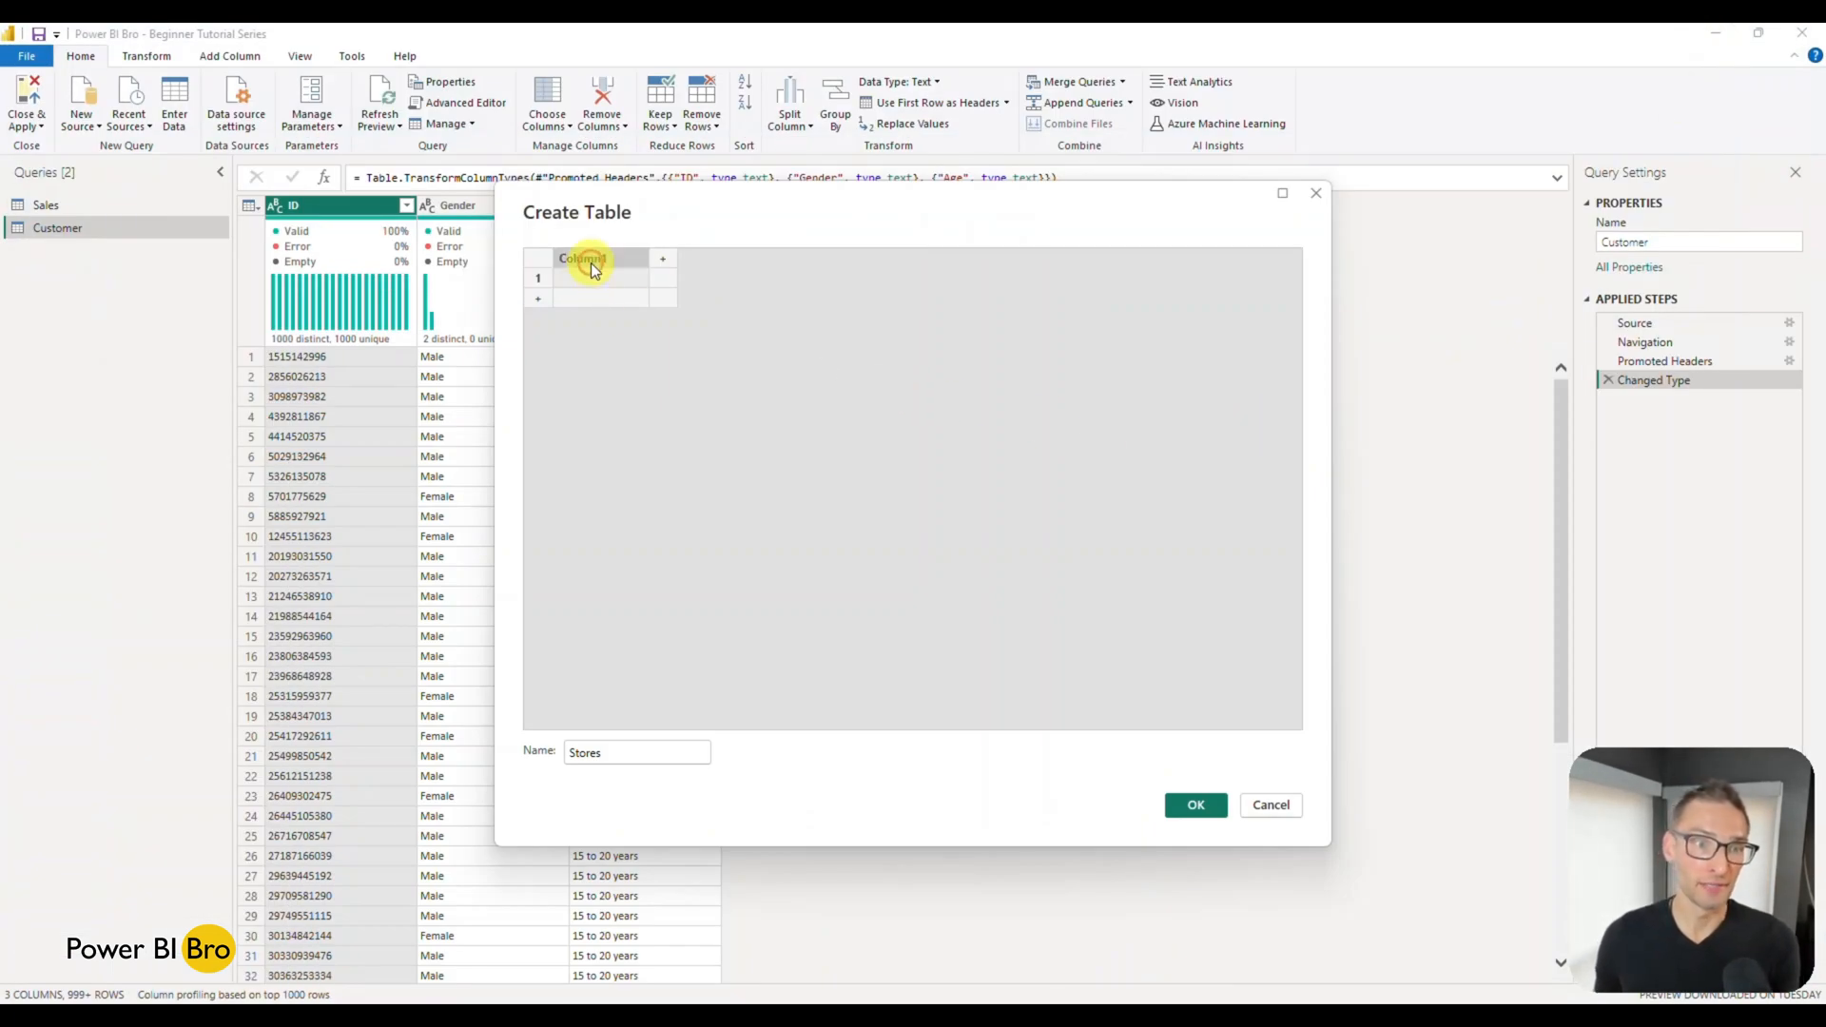
key("ctrl+v")
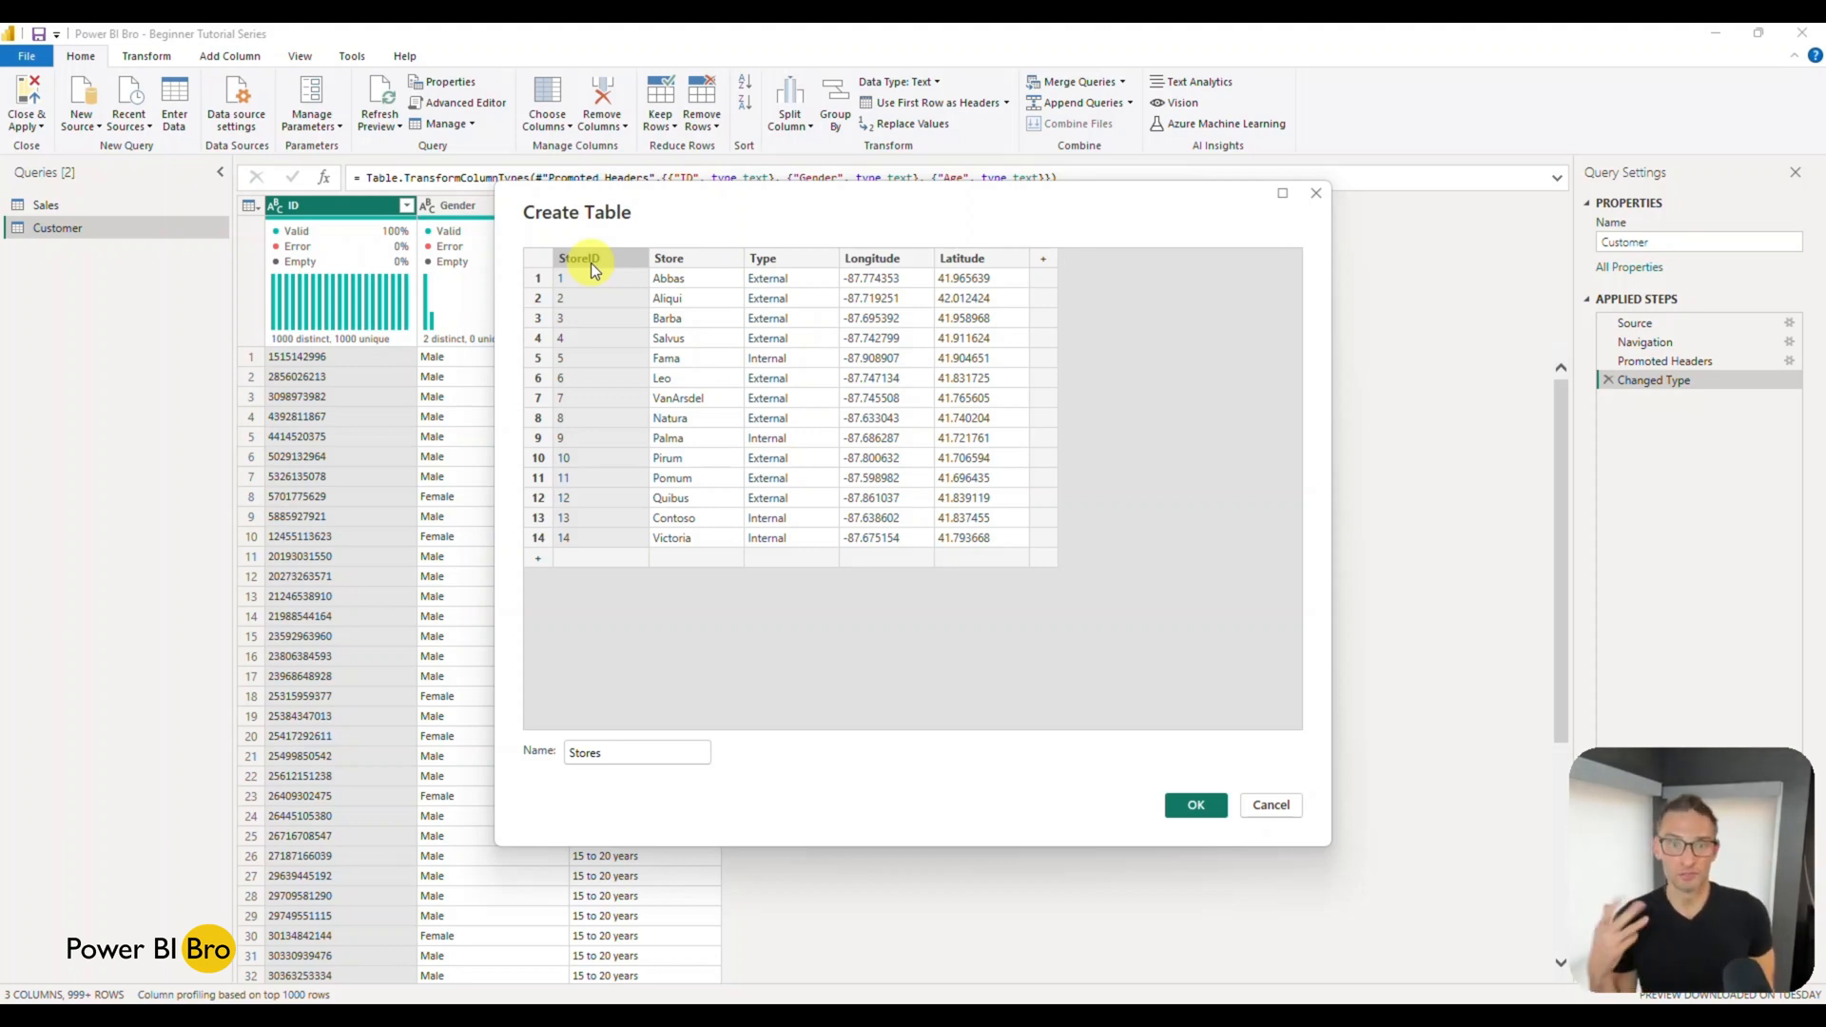
left_click(1190, 804)
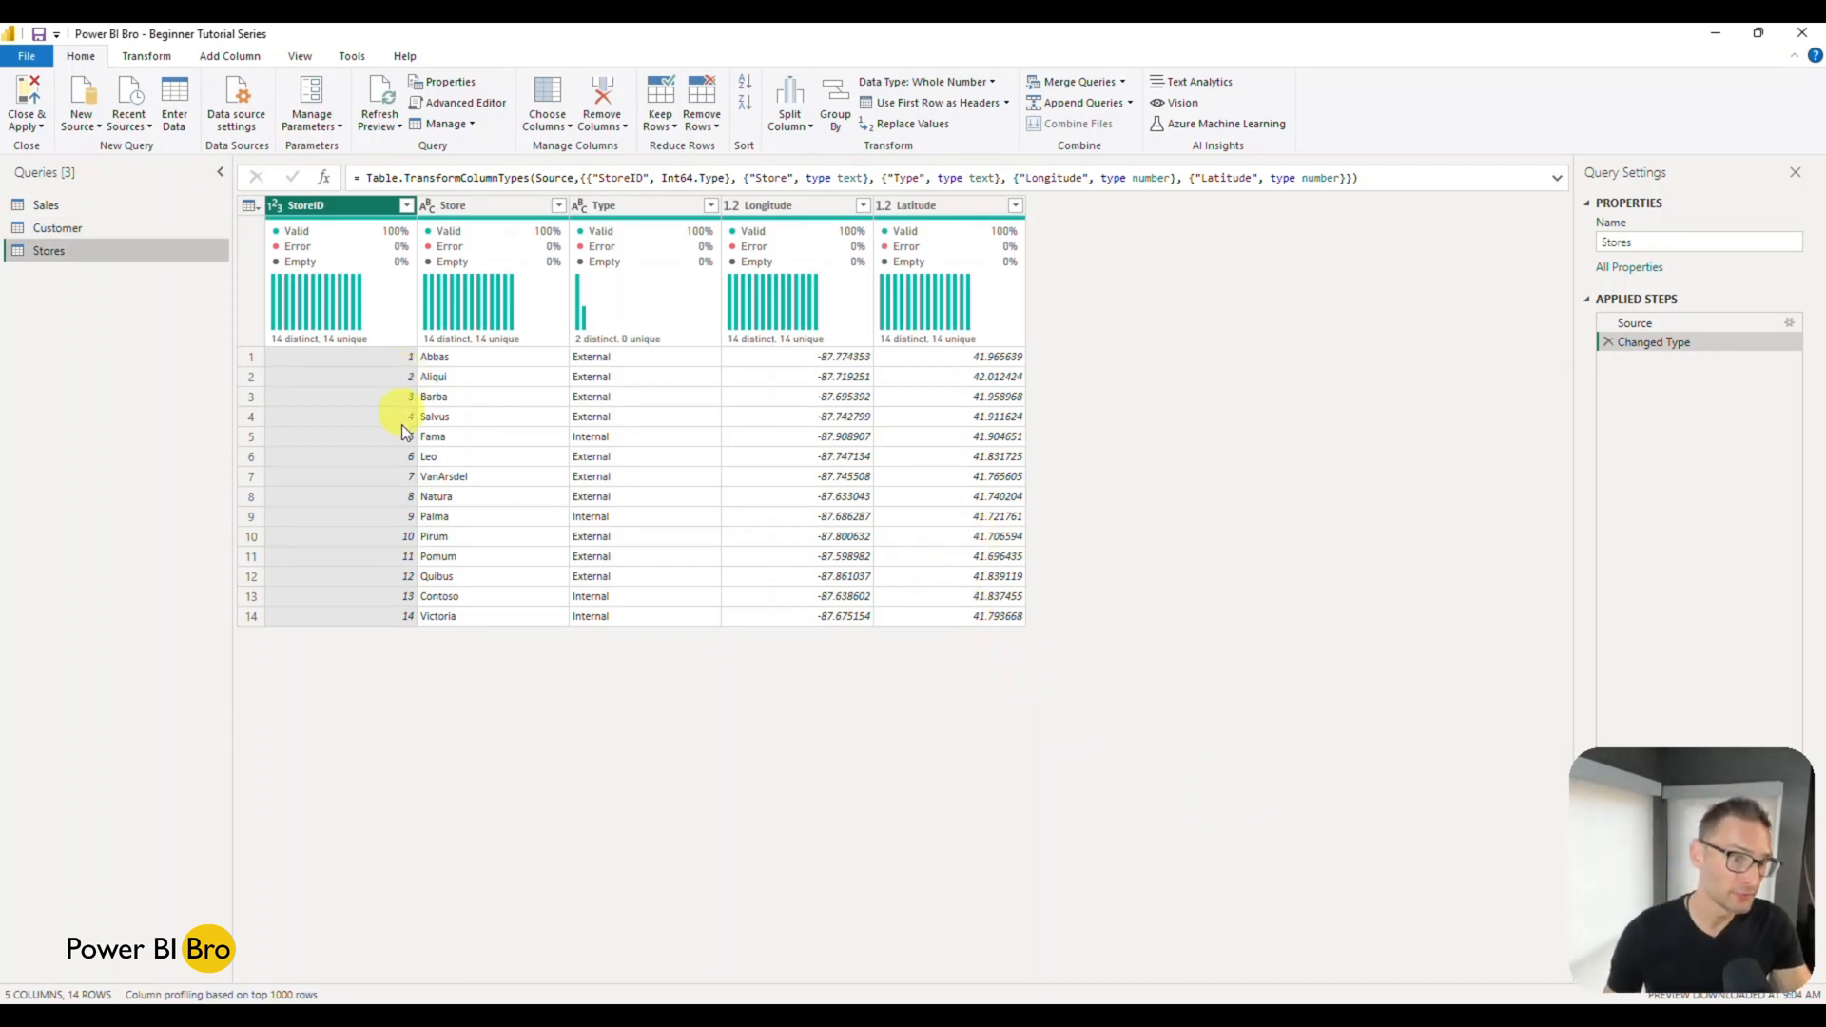
Set the data type of the StoreID column in the Stores table to Text.
left_click(275, 206)
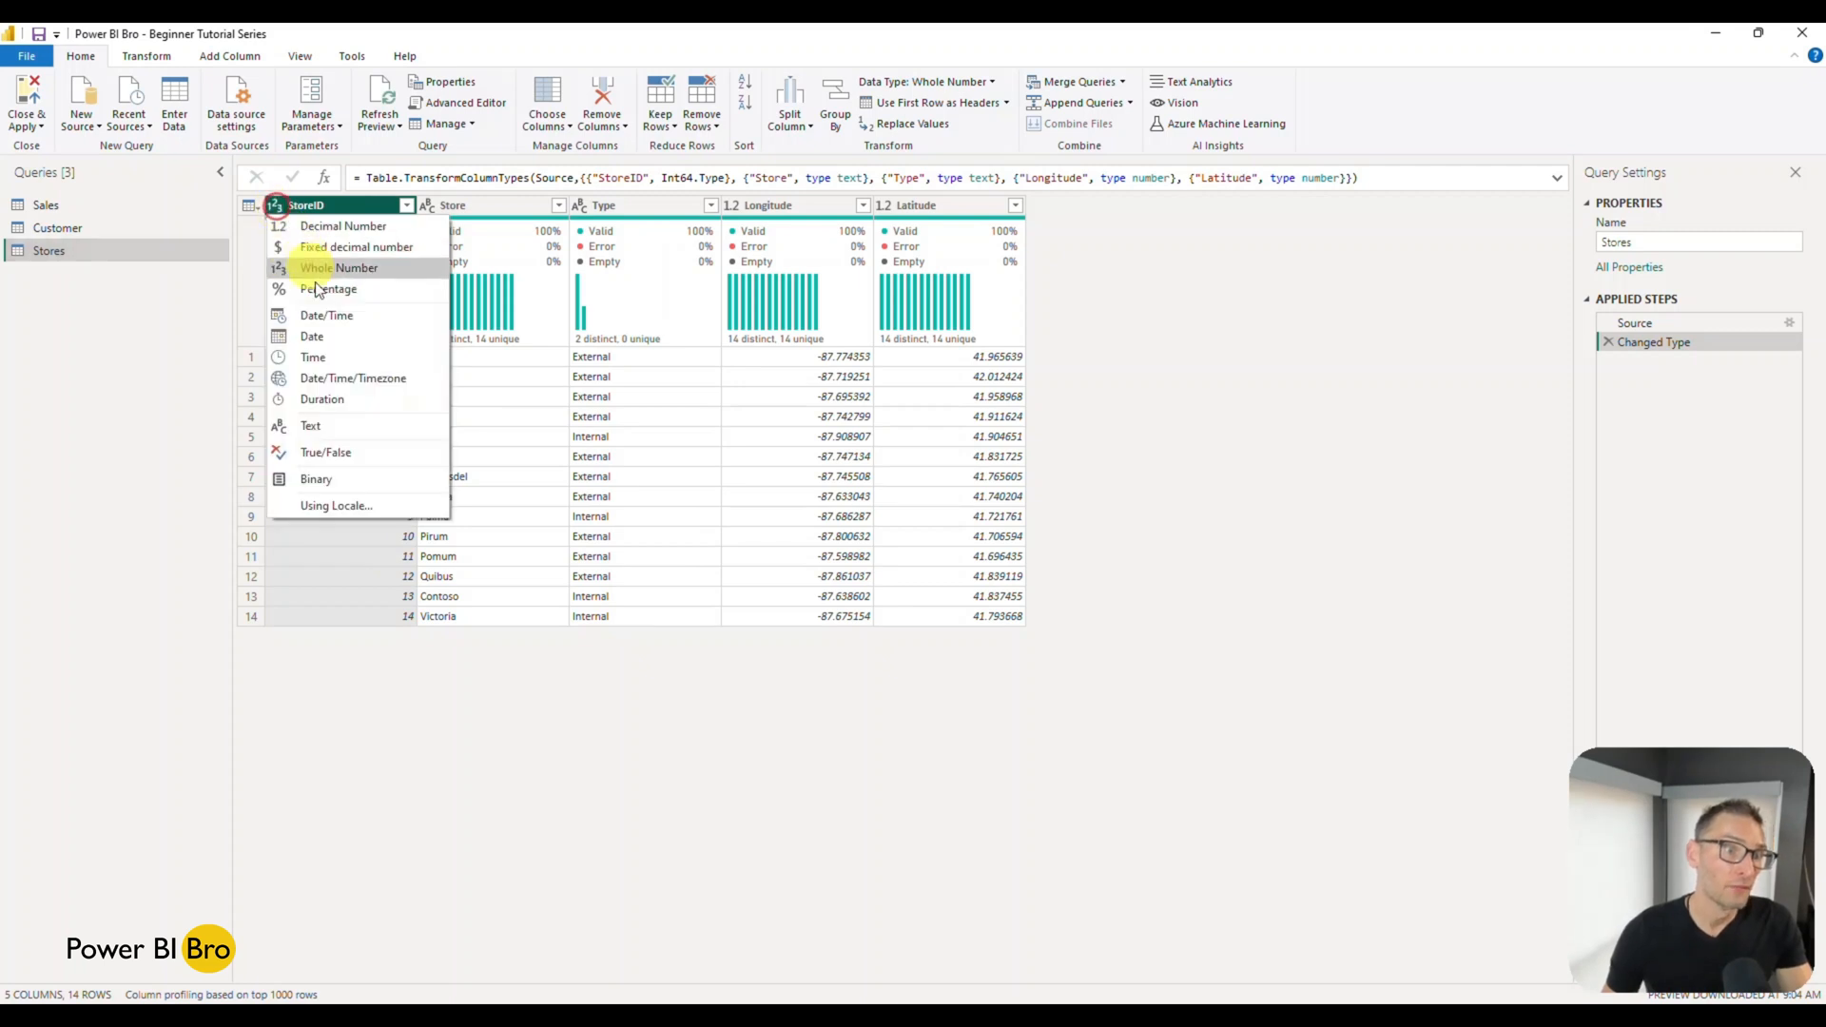
left_click(323, 430)
left_click(966, 561)
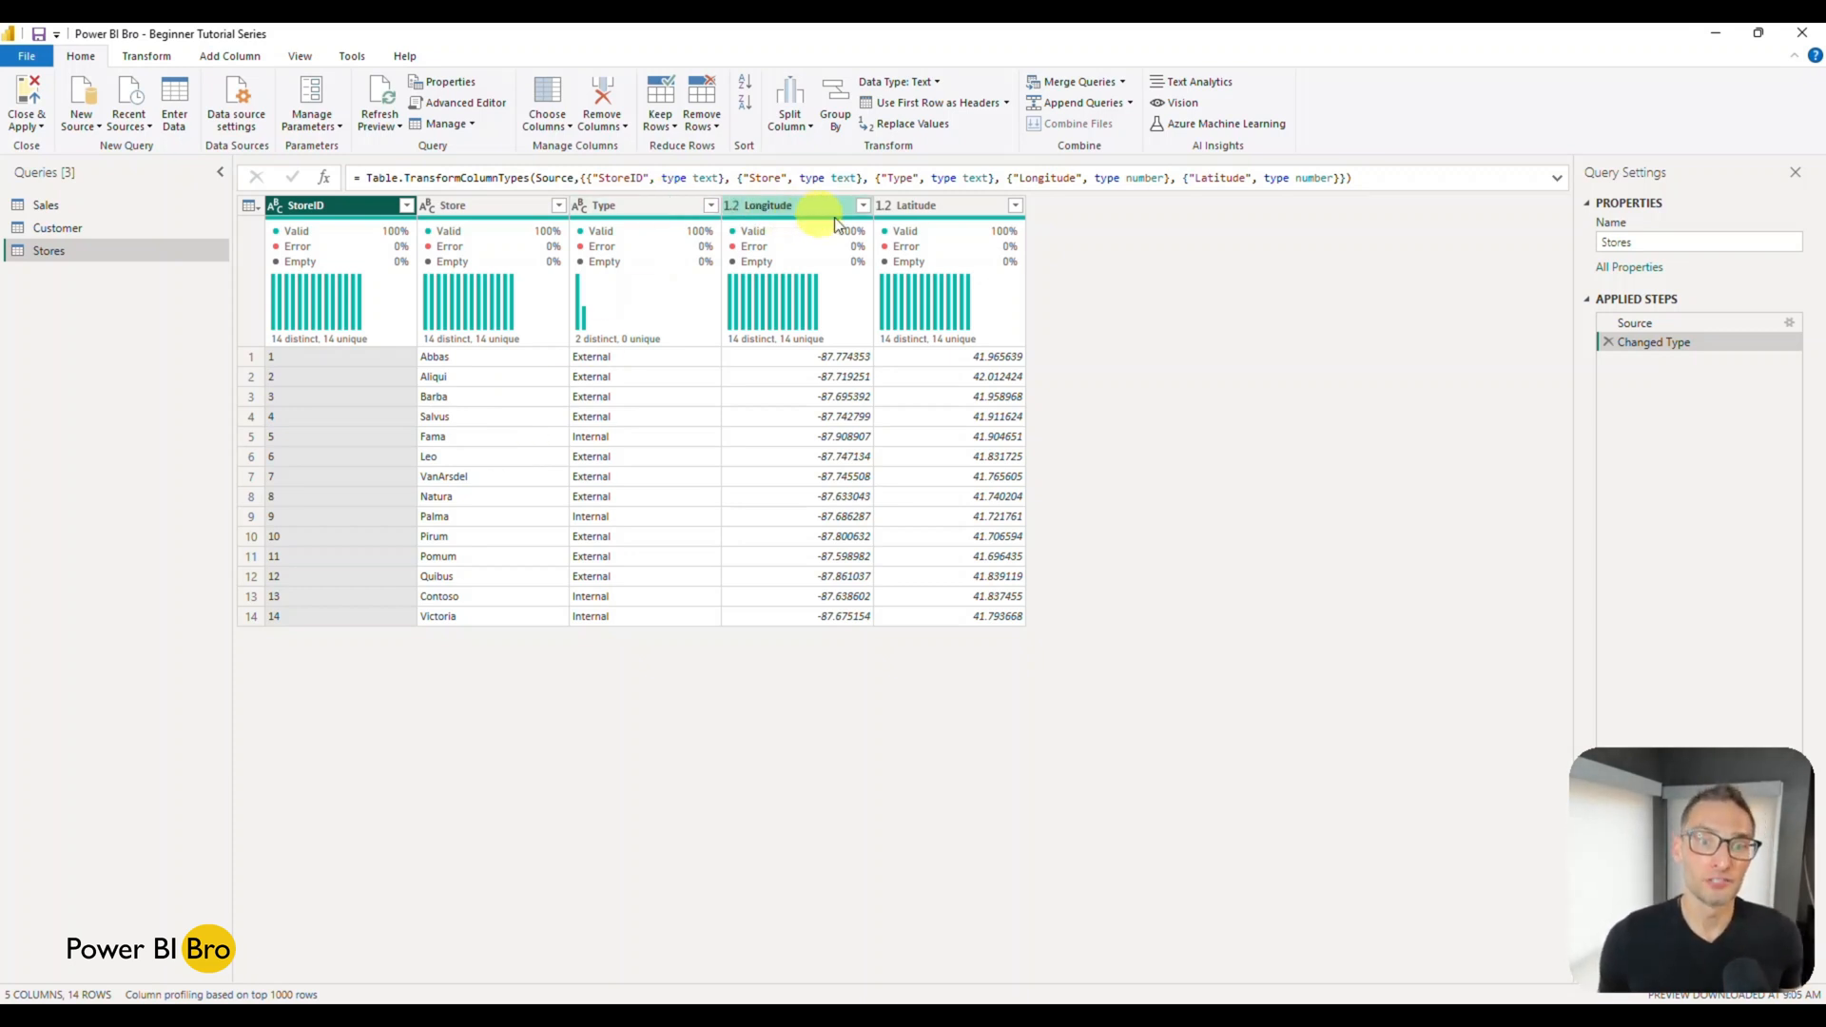
Check the data type of the Longitude column in the Stores table without changing it.
mouse_move(878, 225)
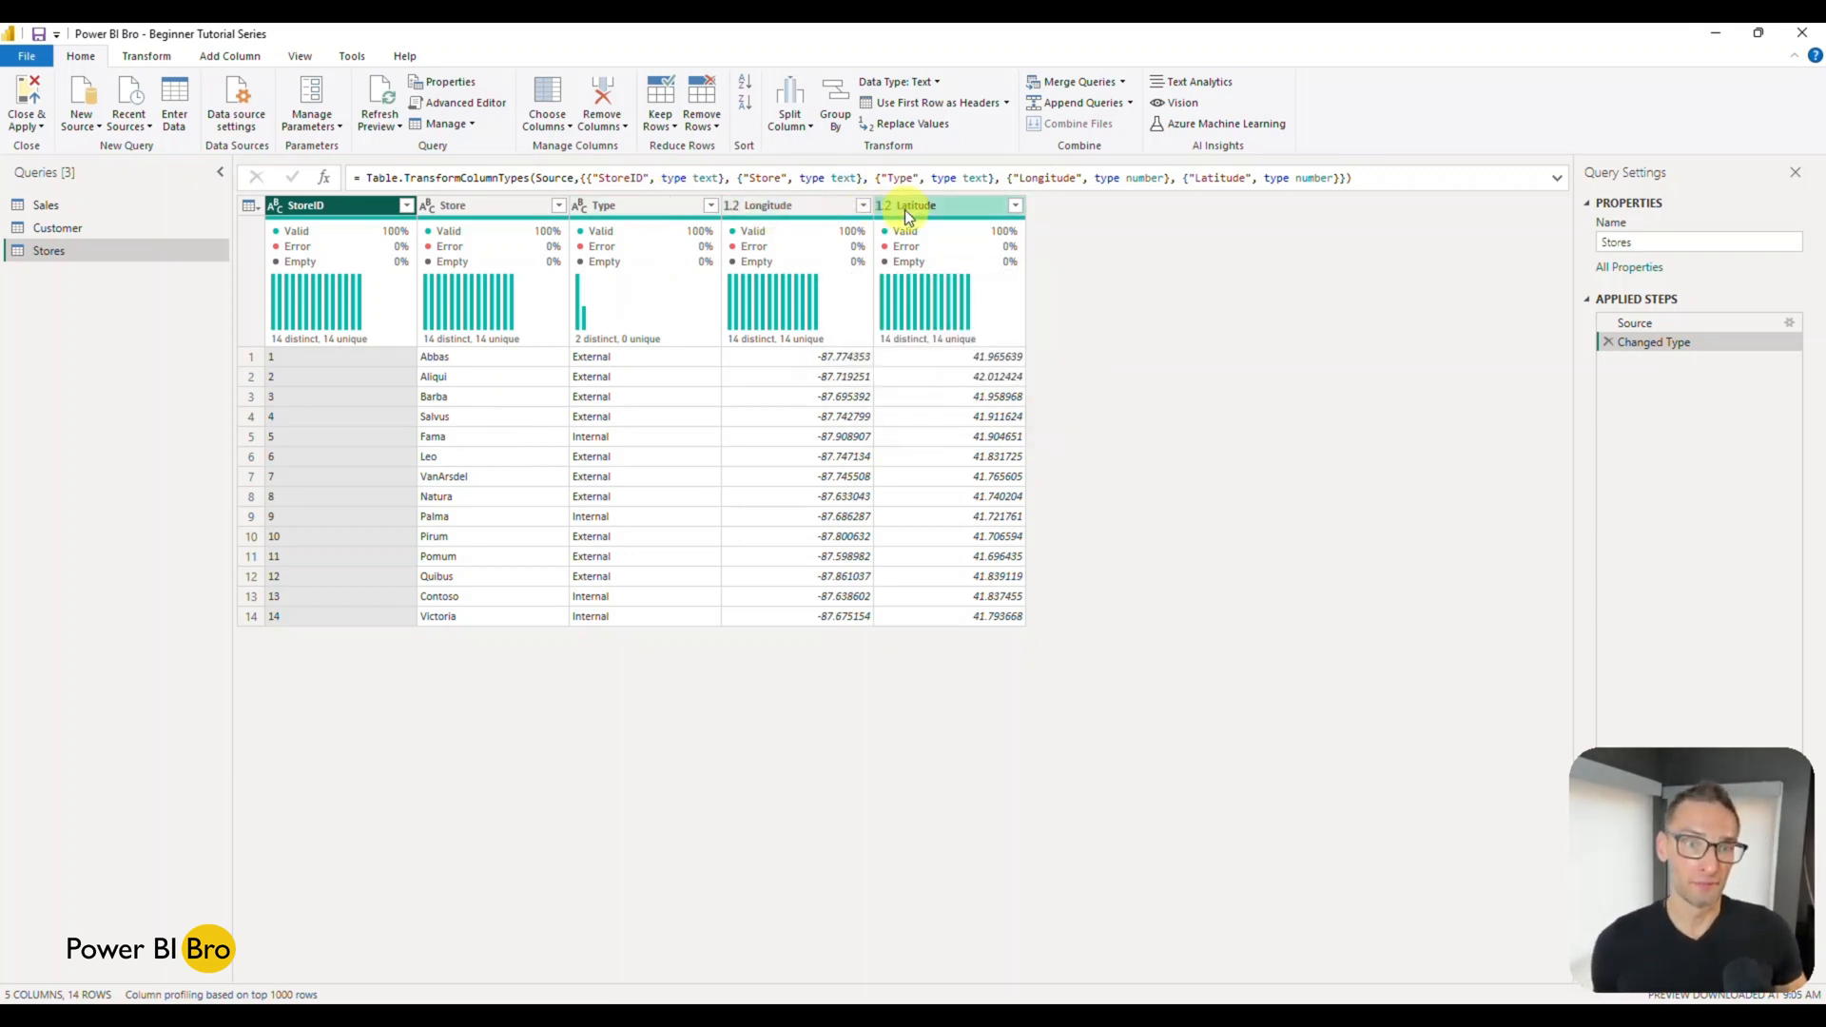
left_click(760, 205)
left_click(732, 205)
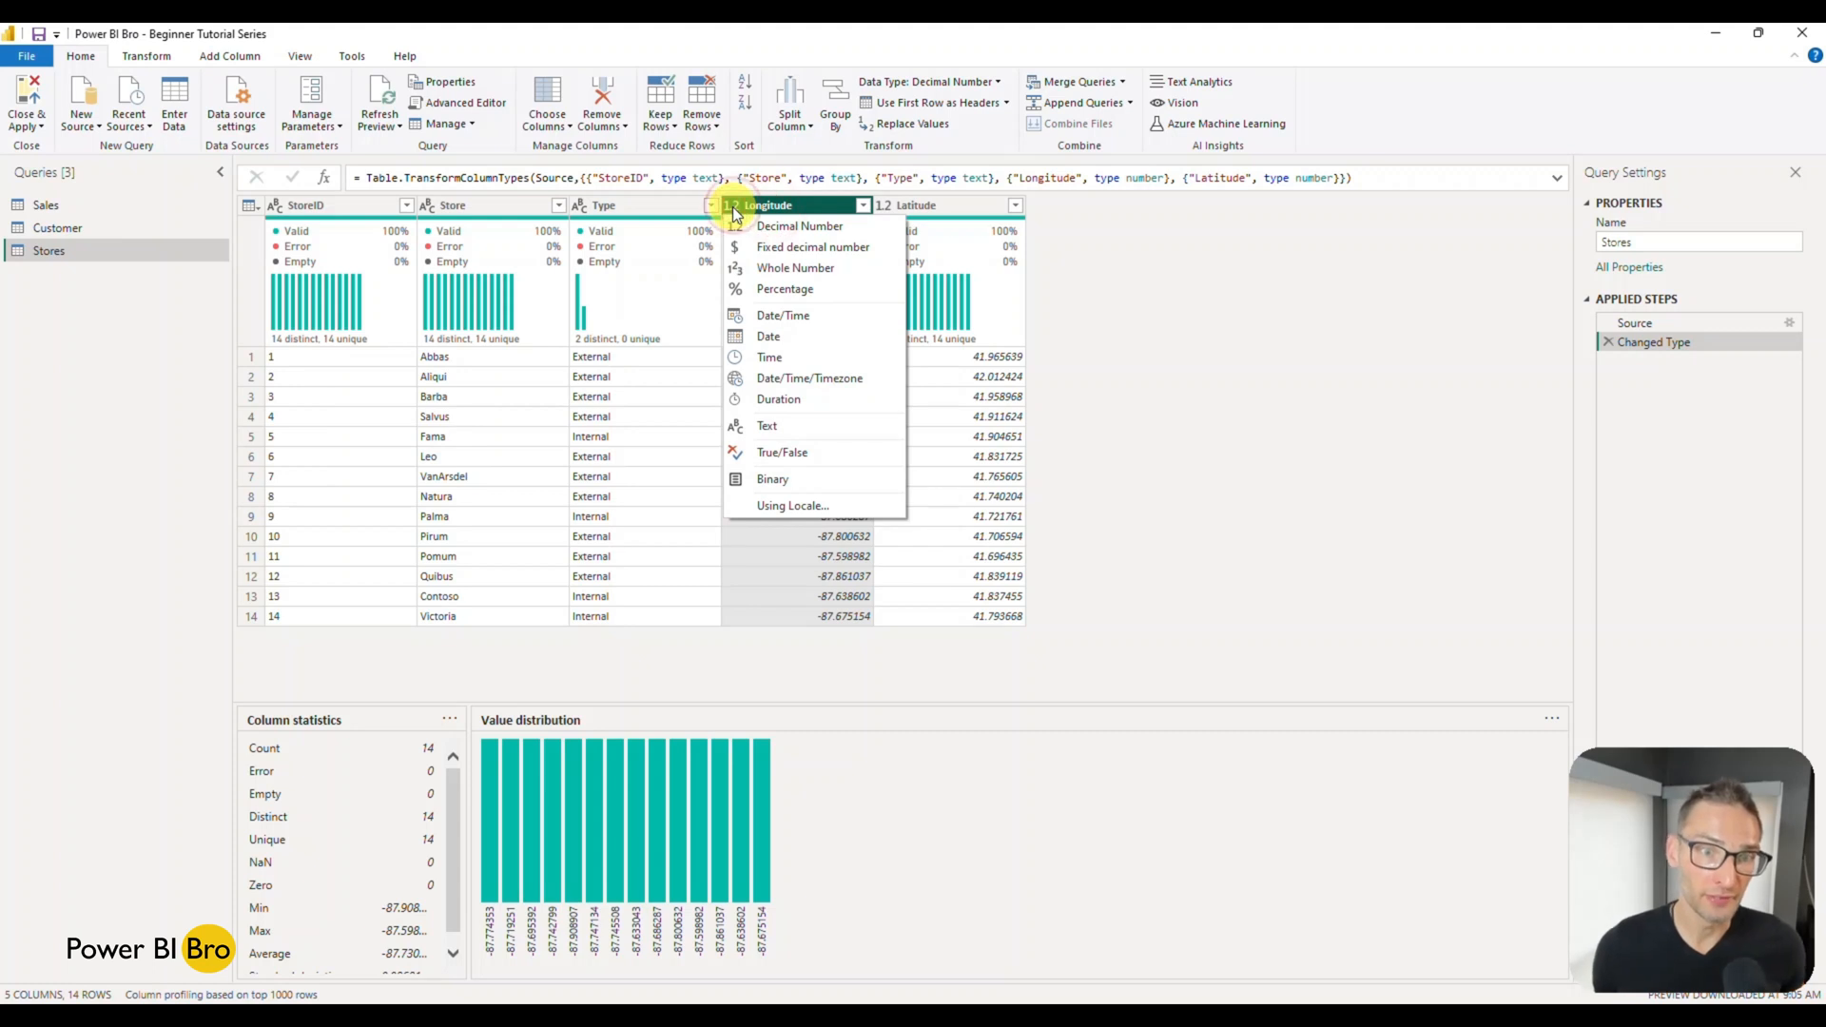
left_click(1290, 451)
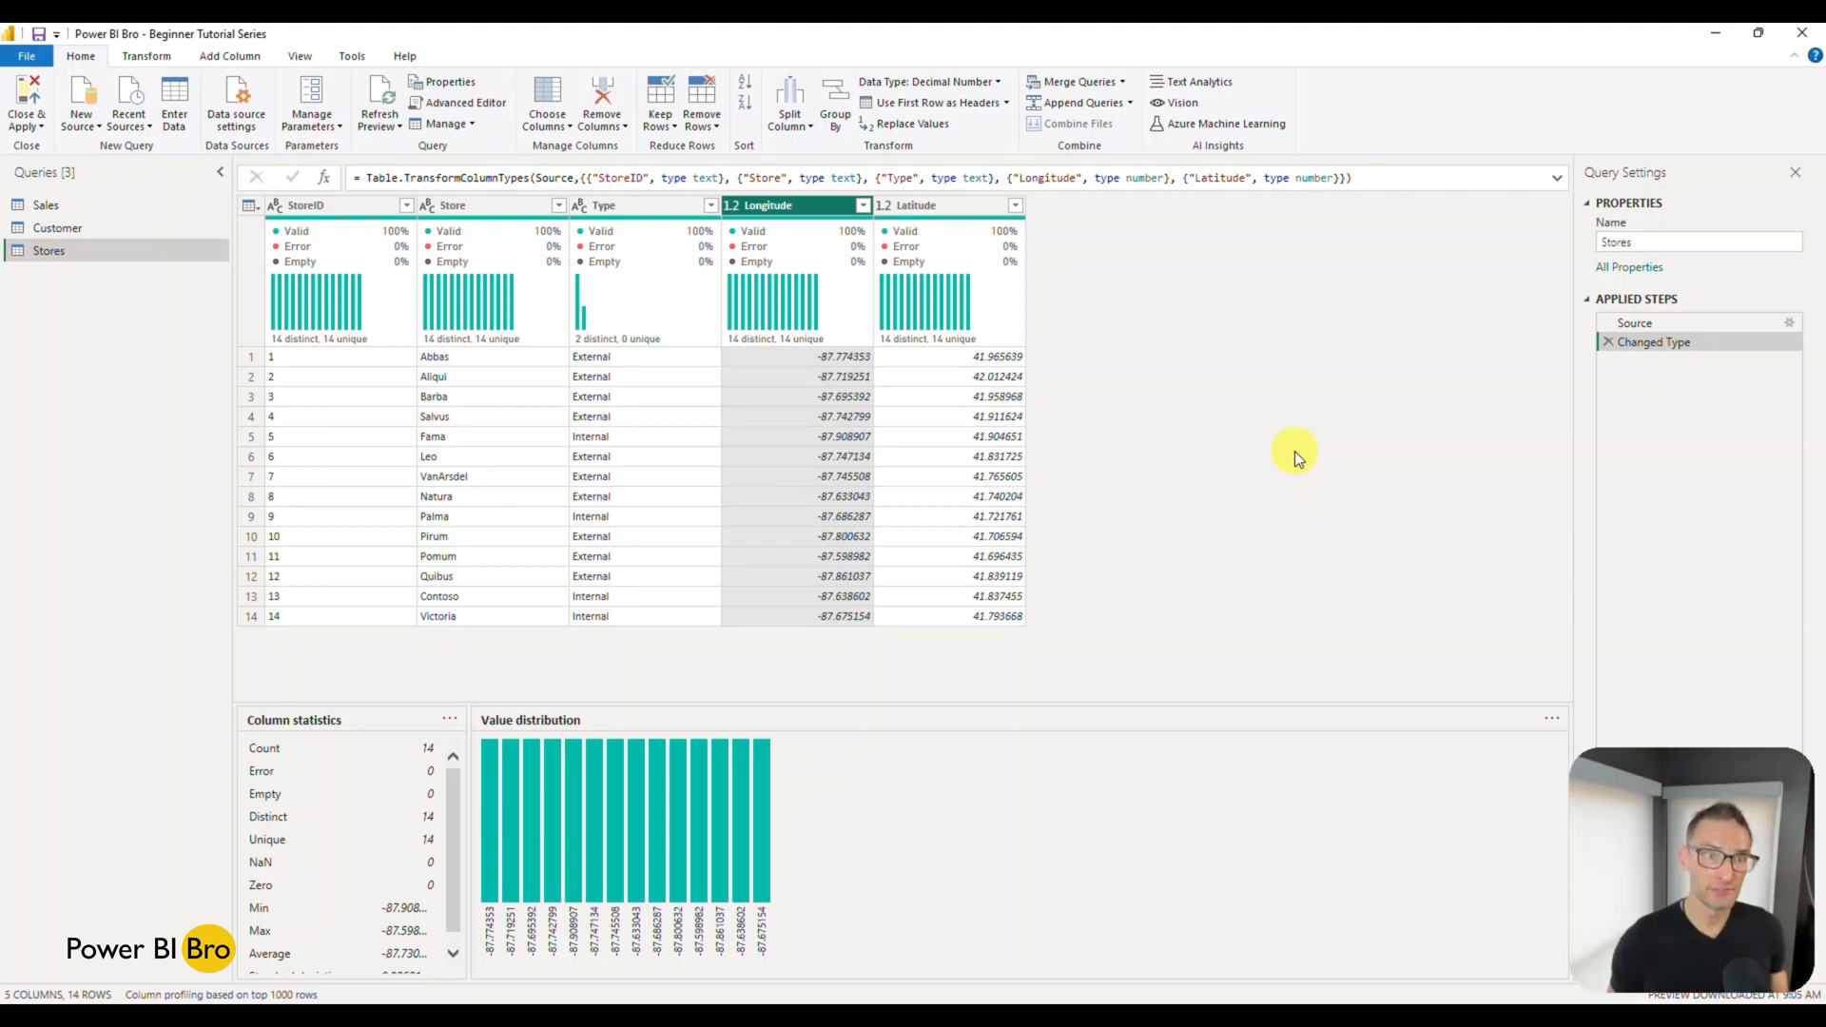
Refresh the preview of the Sales query.
left_click(62, 205)
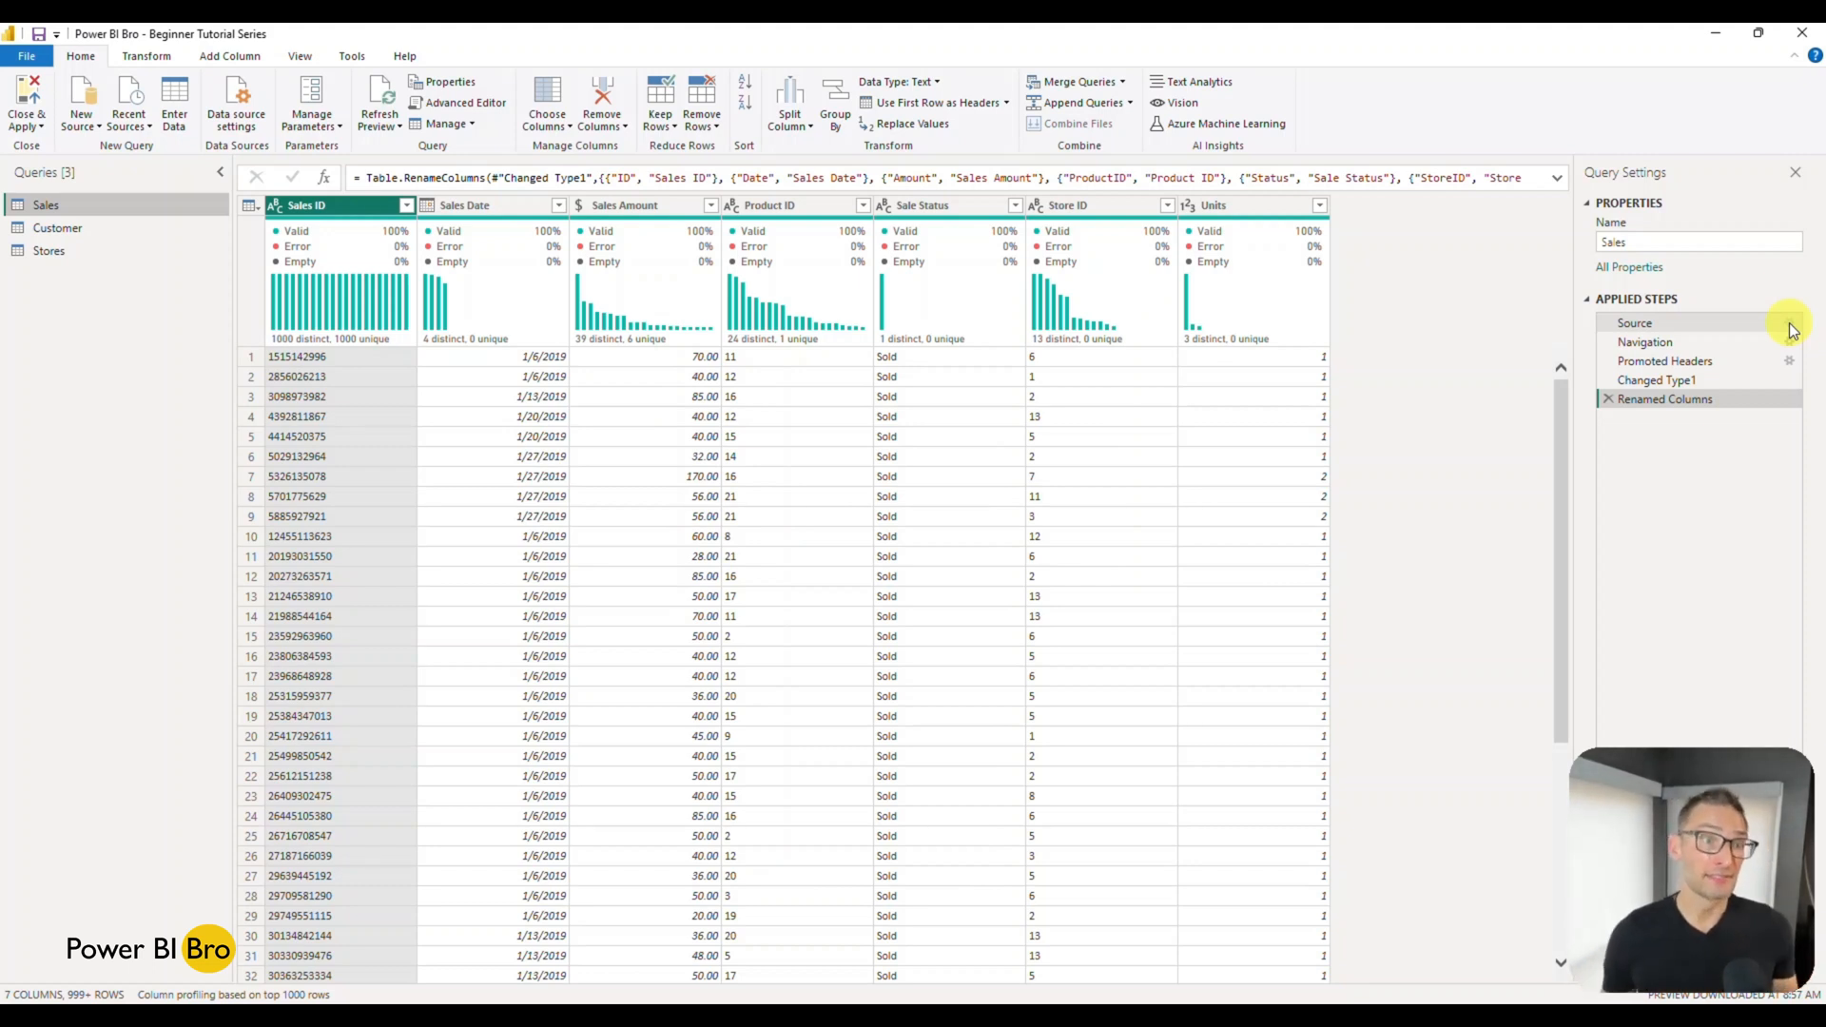
left_click(392, 128)
left_click(401, 166)
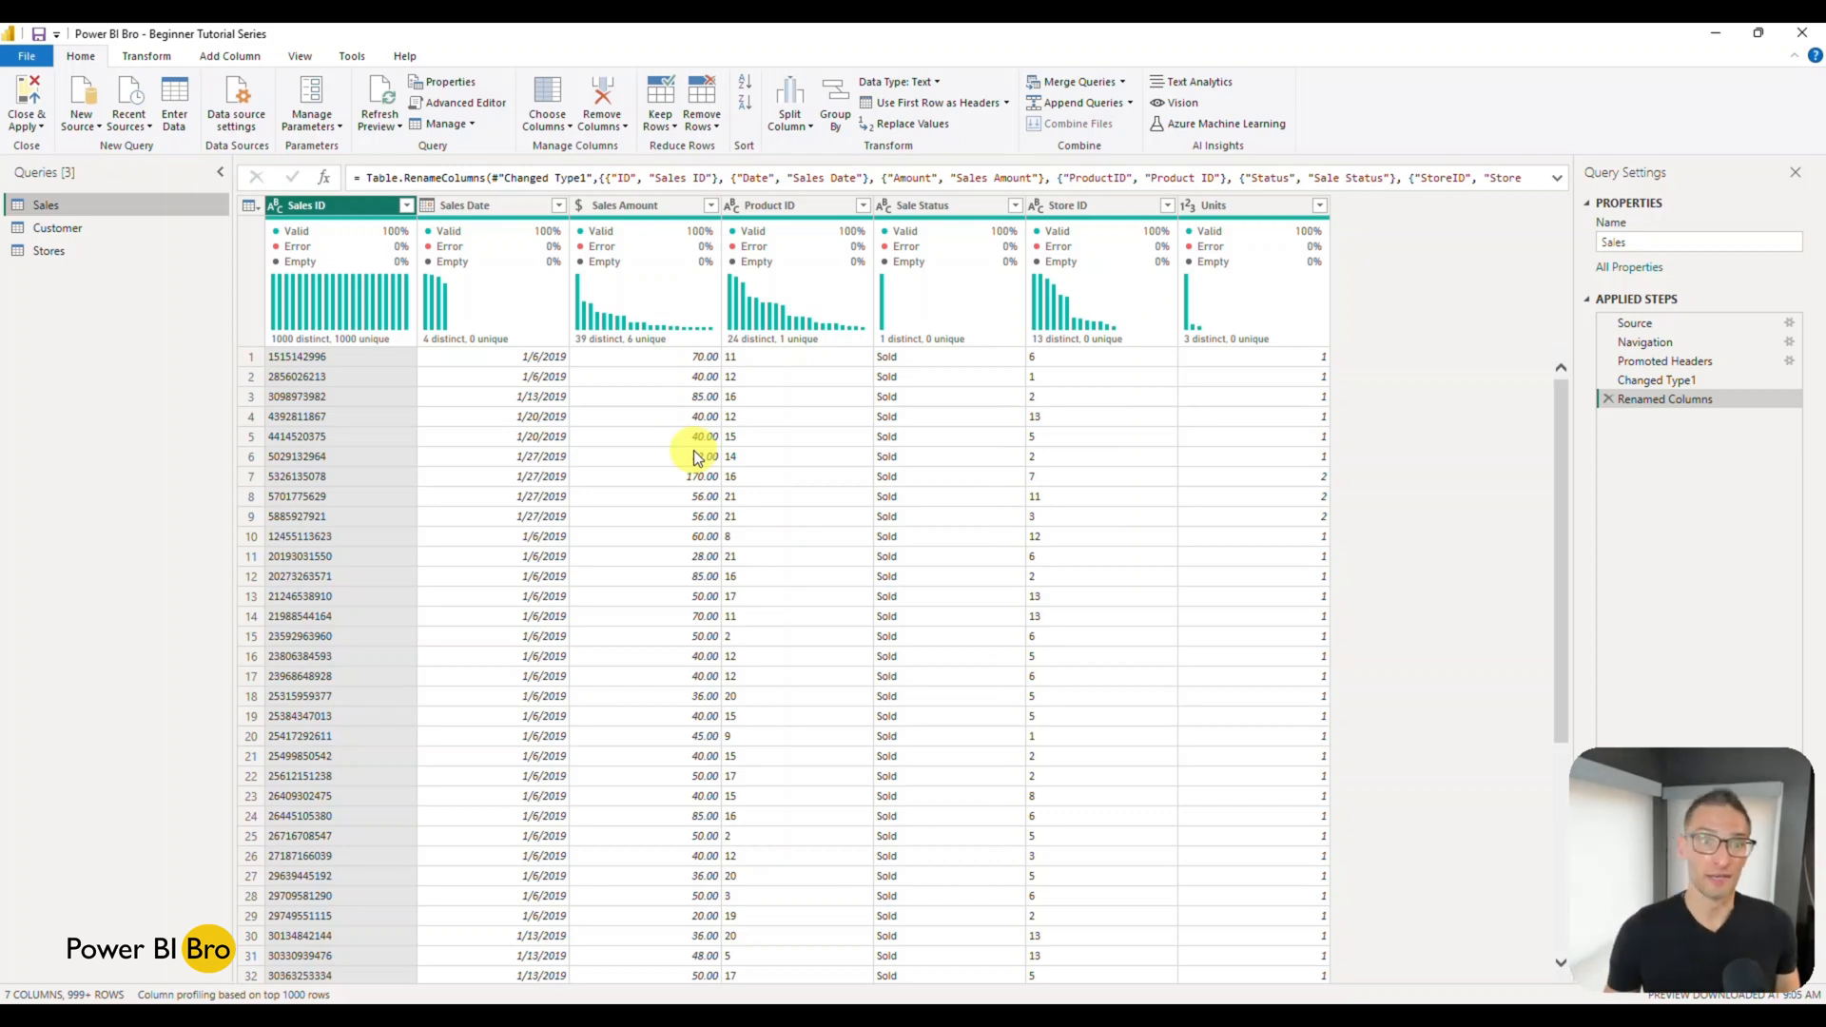
Reopen the source data of the Stores table and add a row with StoreID 15, store Test Store and type External.
left_click(59, 228)
left_click(73, 249)
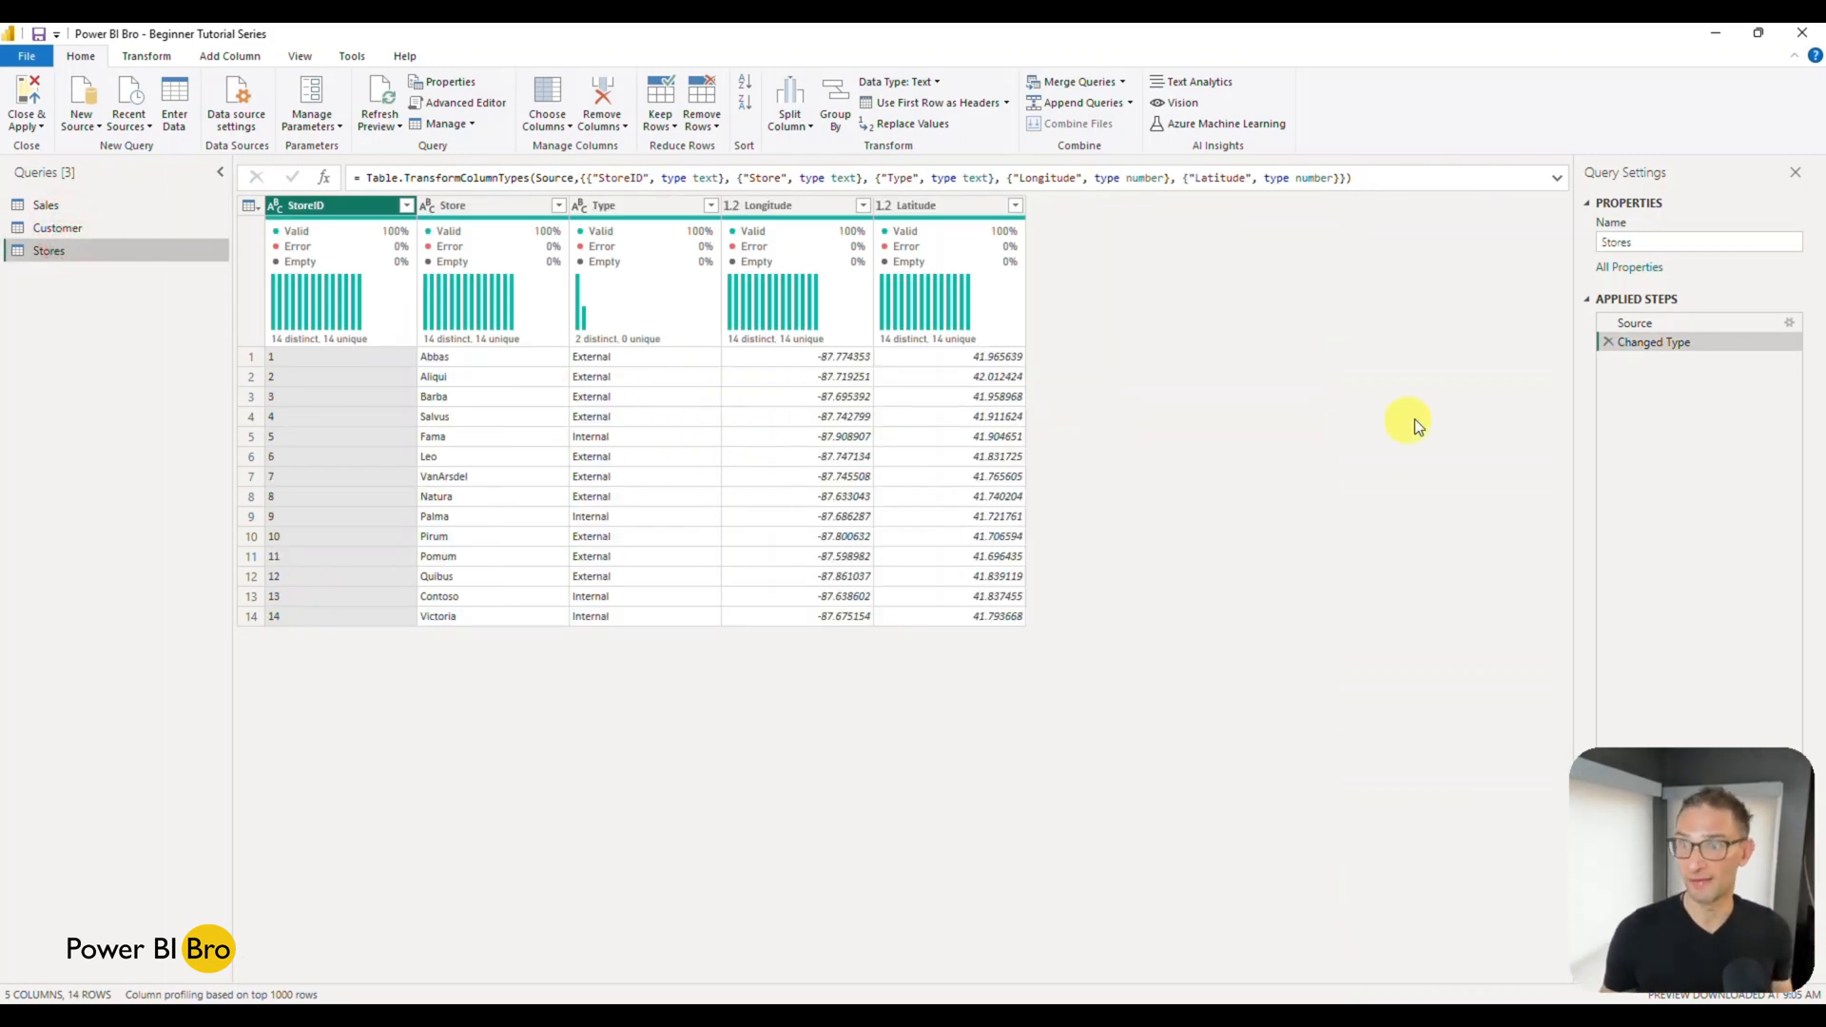
left_click(1789, 323)
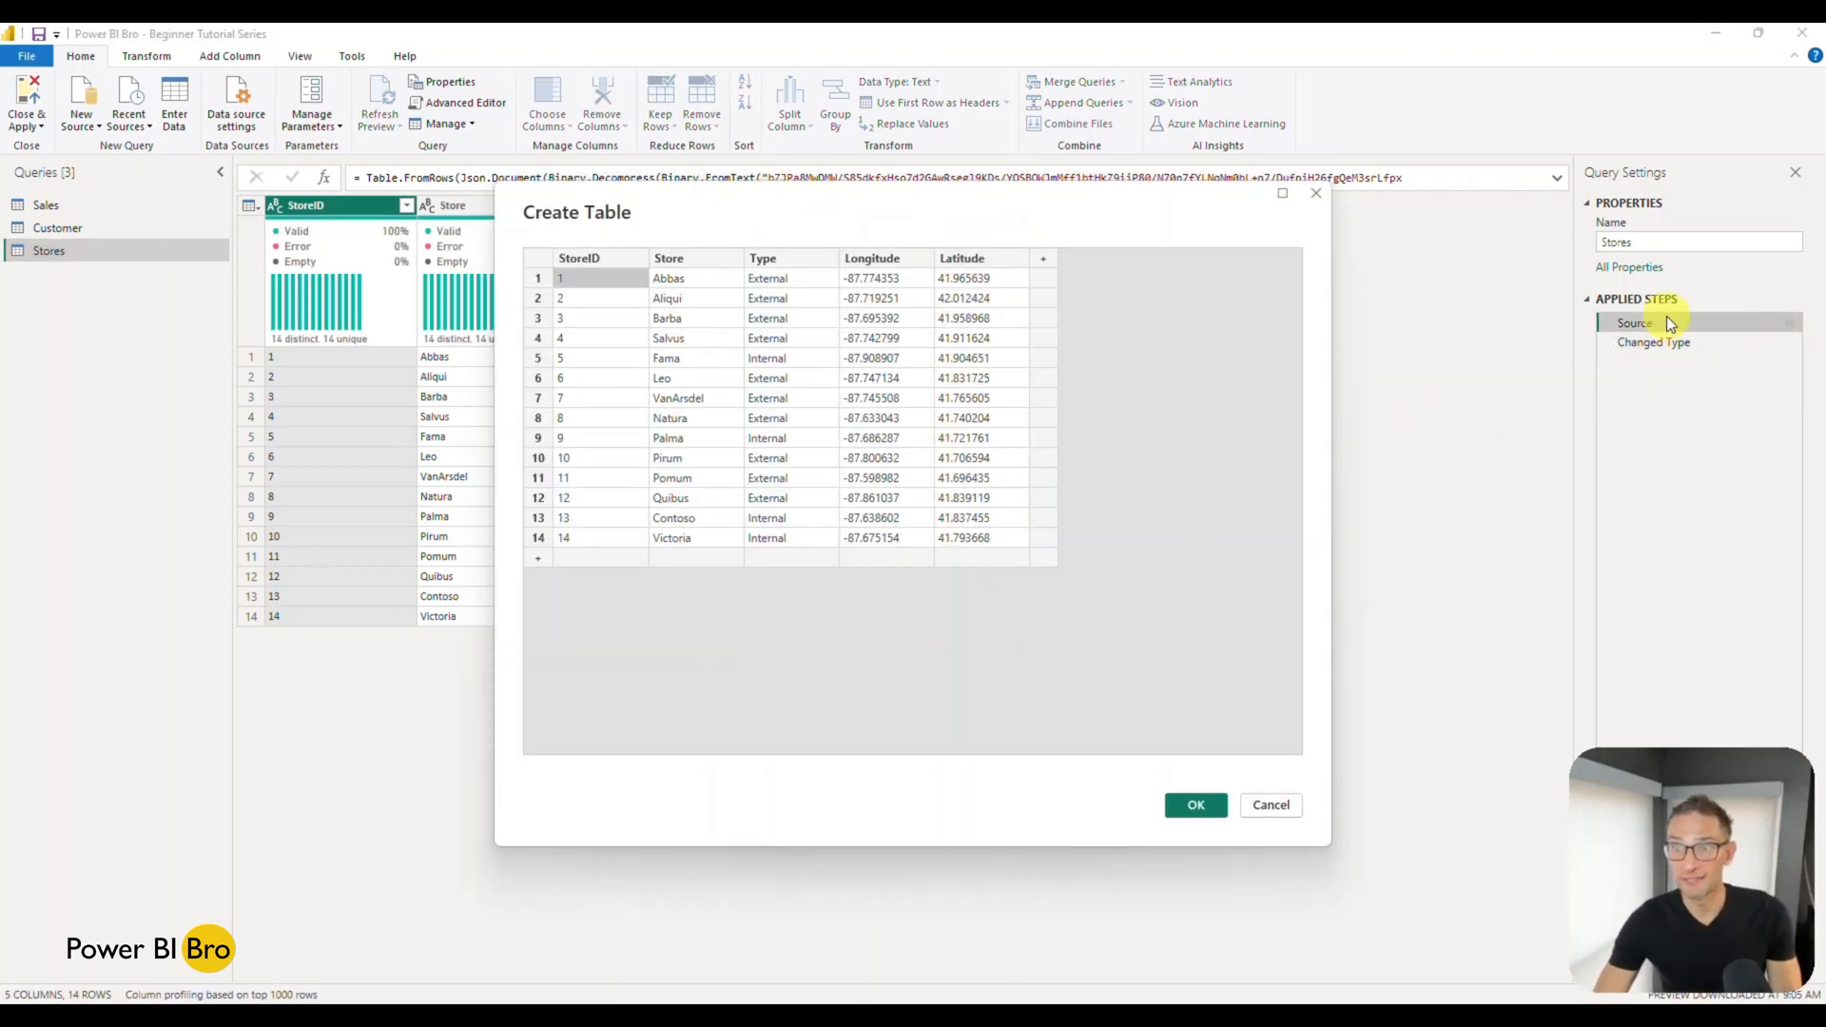
left_click(540, 558)
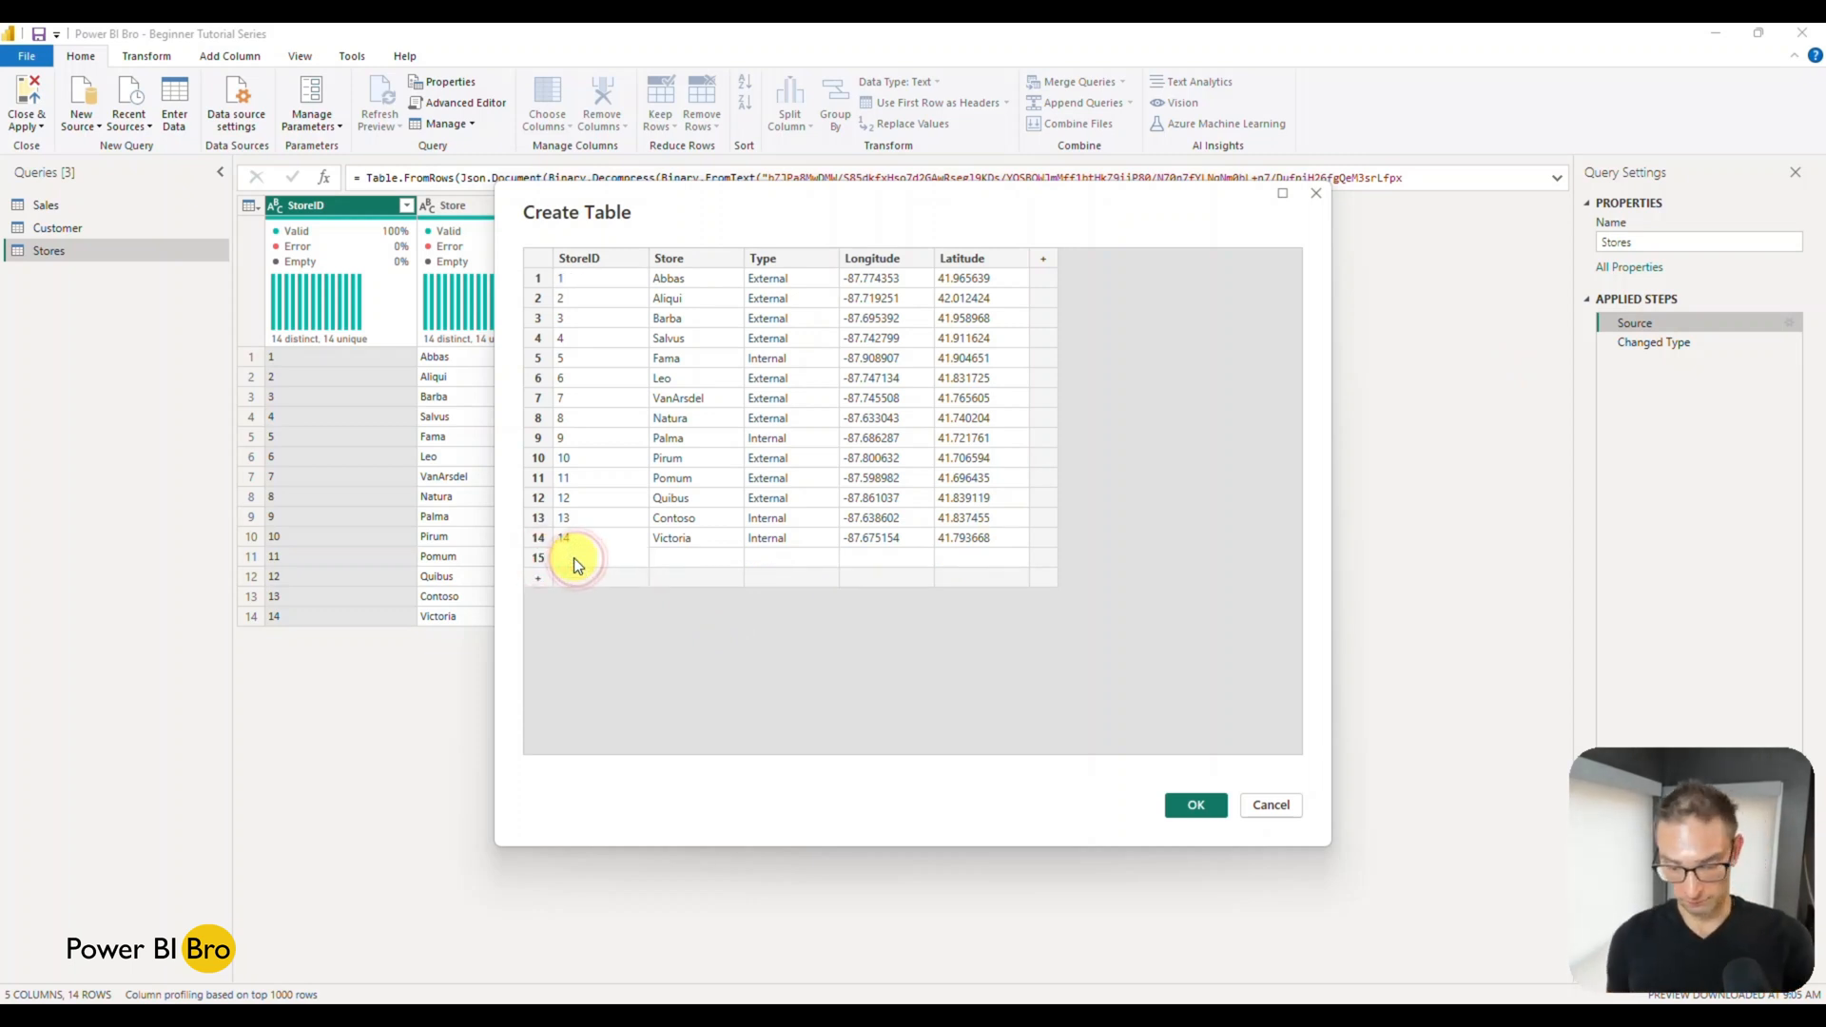
key("Tab")
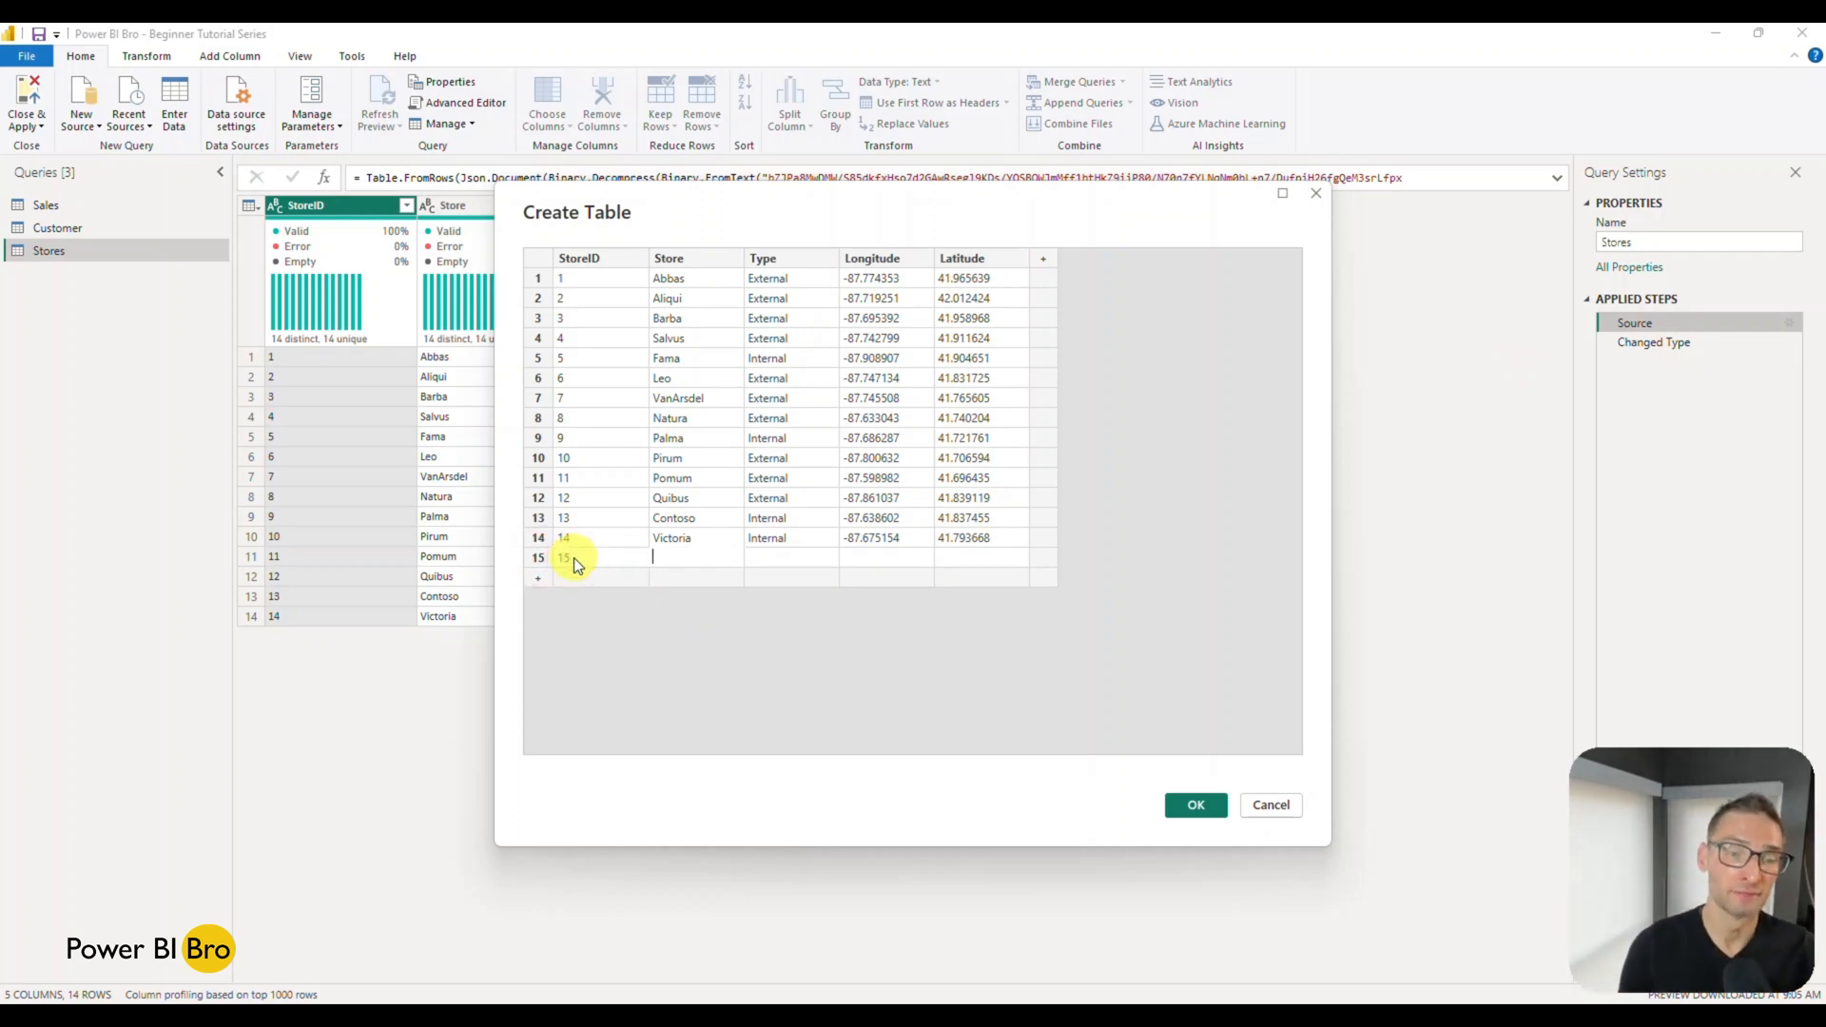
type("Test Store")
key("Tab")
type("Externea")
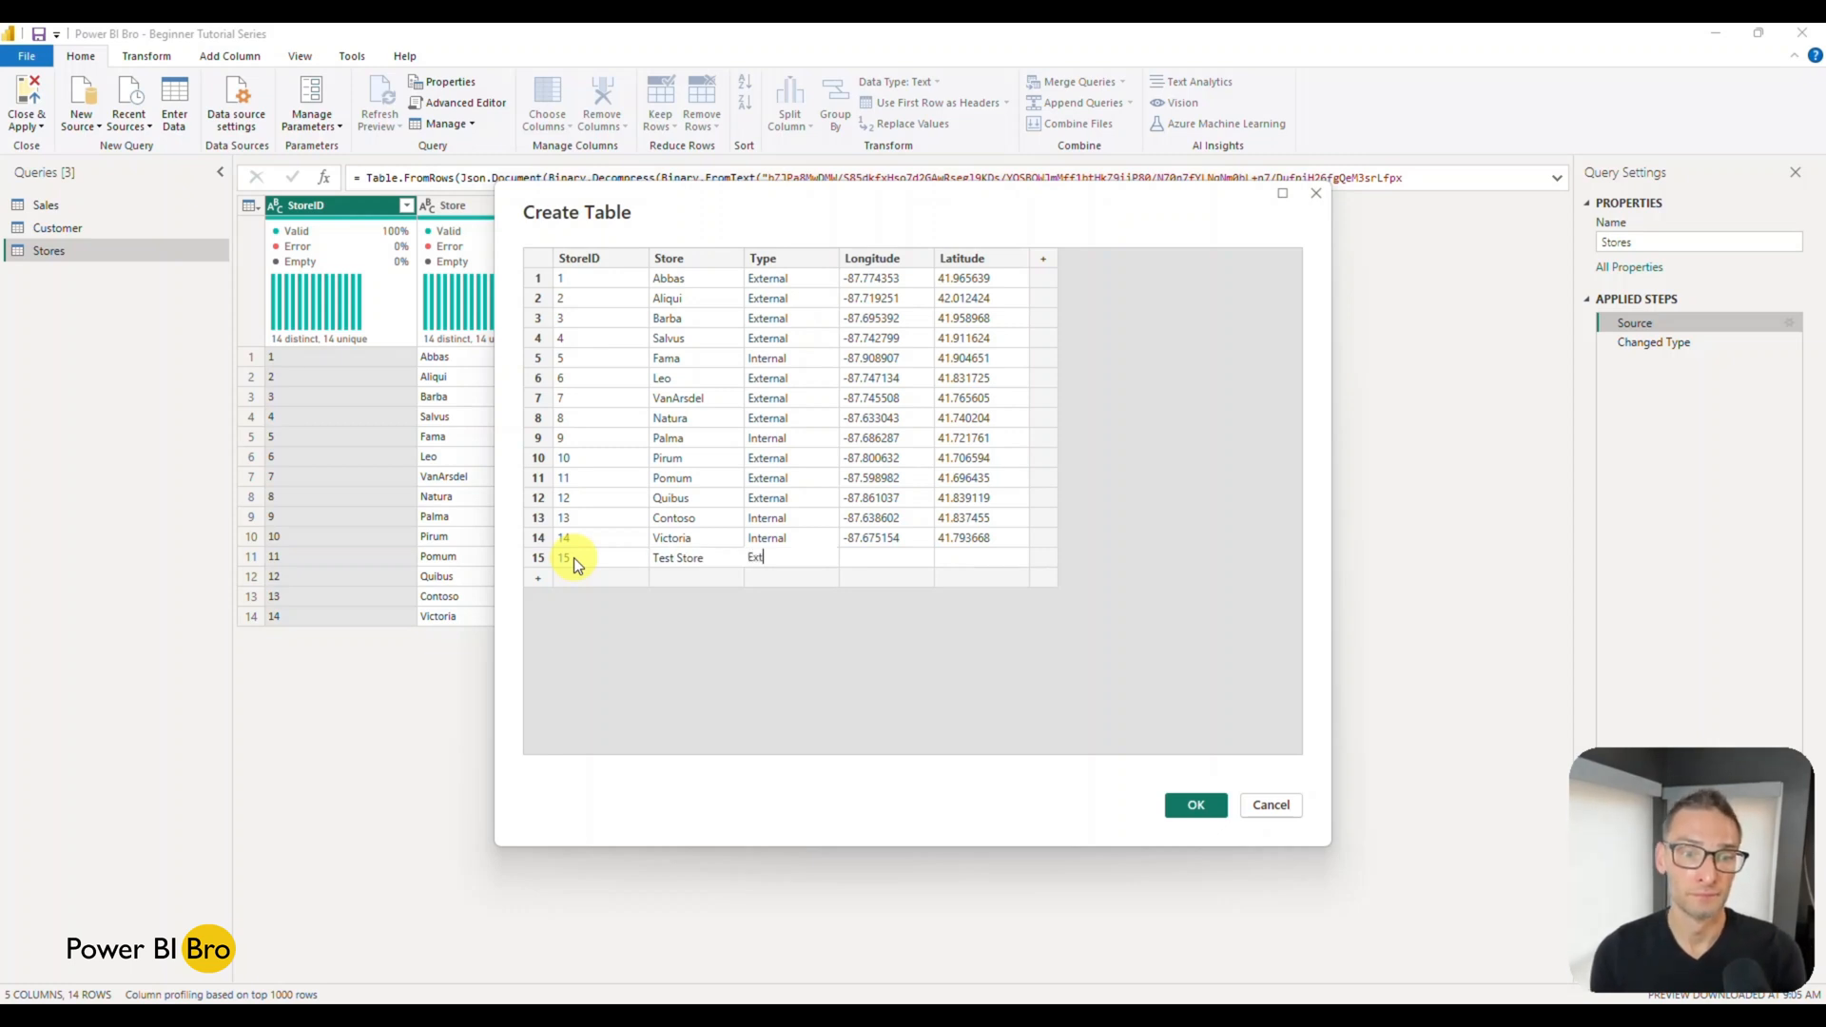
key("BackSpace")
key("BackSpace")
type("al")
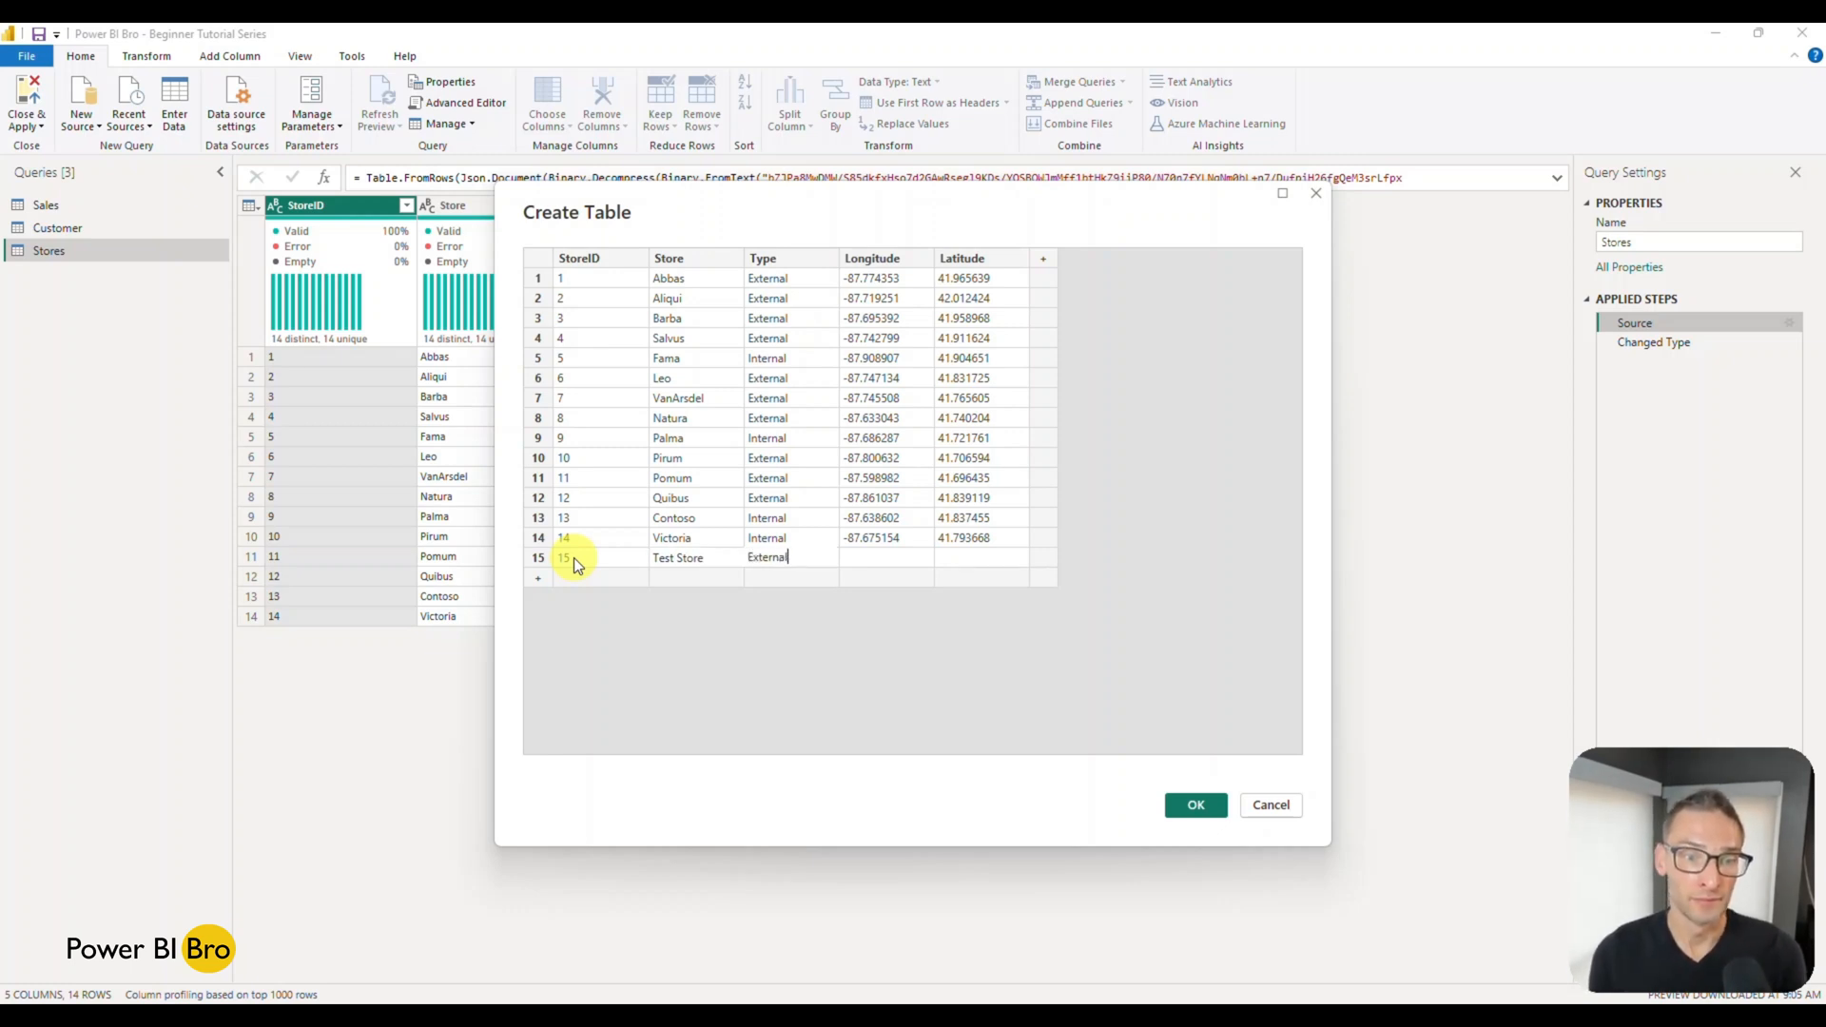
left_click(973, 663)
left_click(1195, 805)
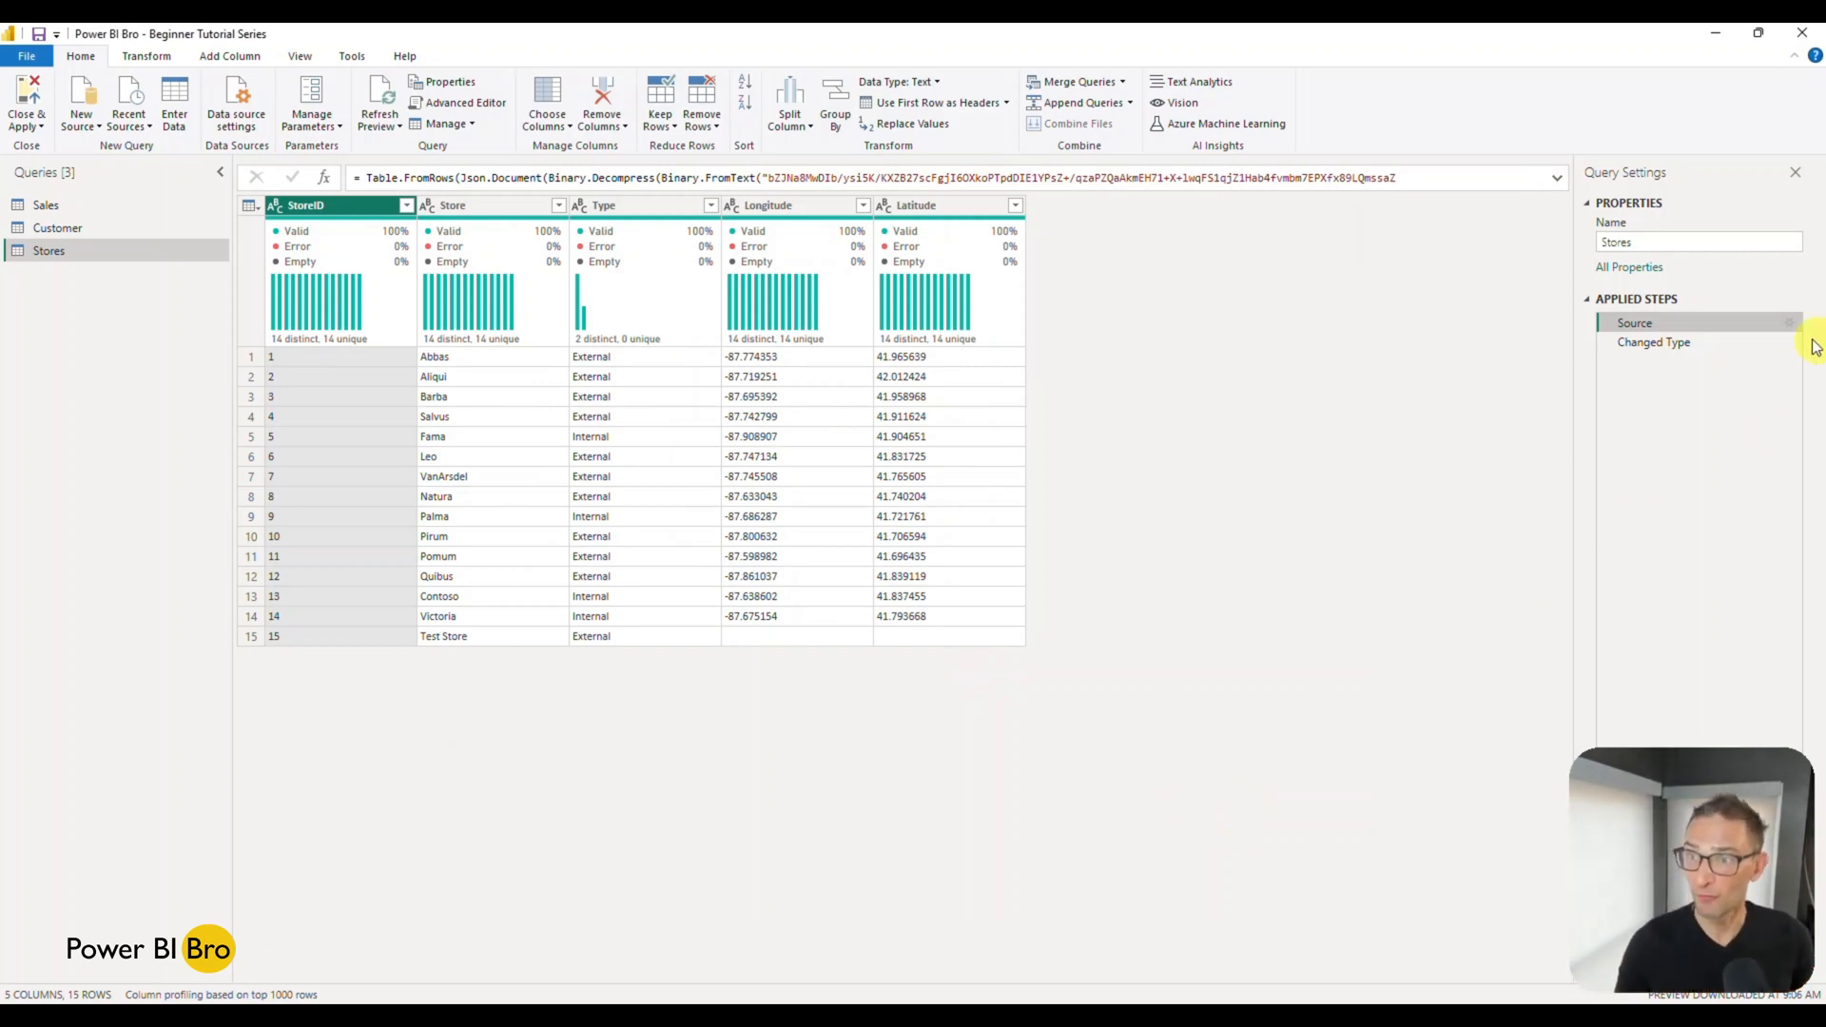
Delete the Test Store row from the source data of the Stores table.
left_click(1788, 323)
left_click(540, 559)
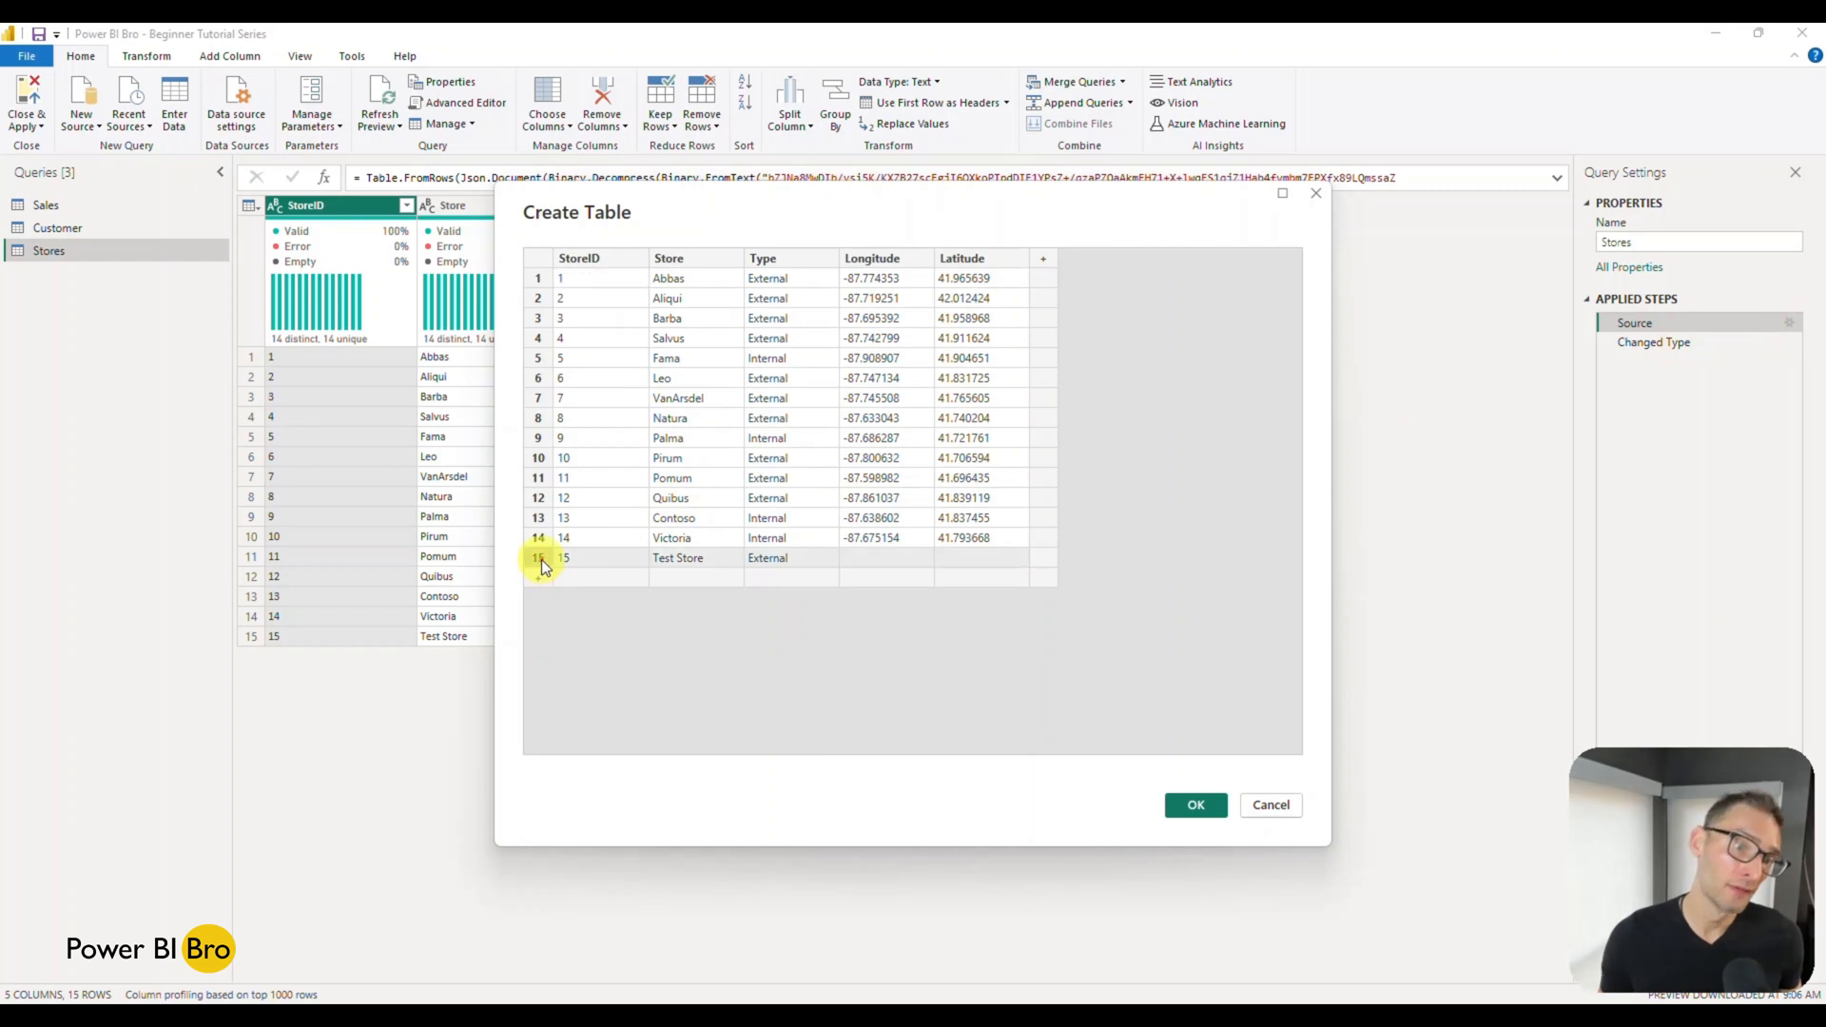
right_click(540, 559)
left_click(595, 658)
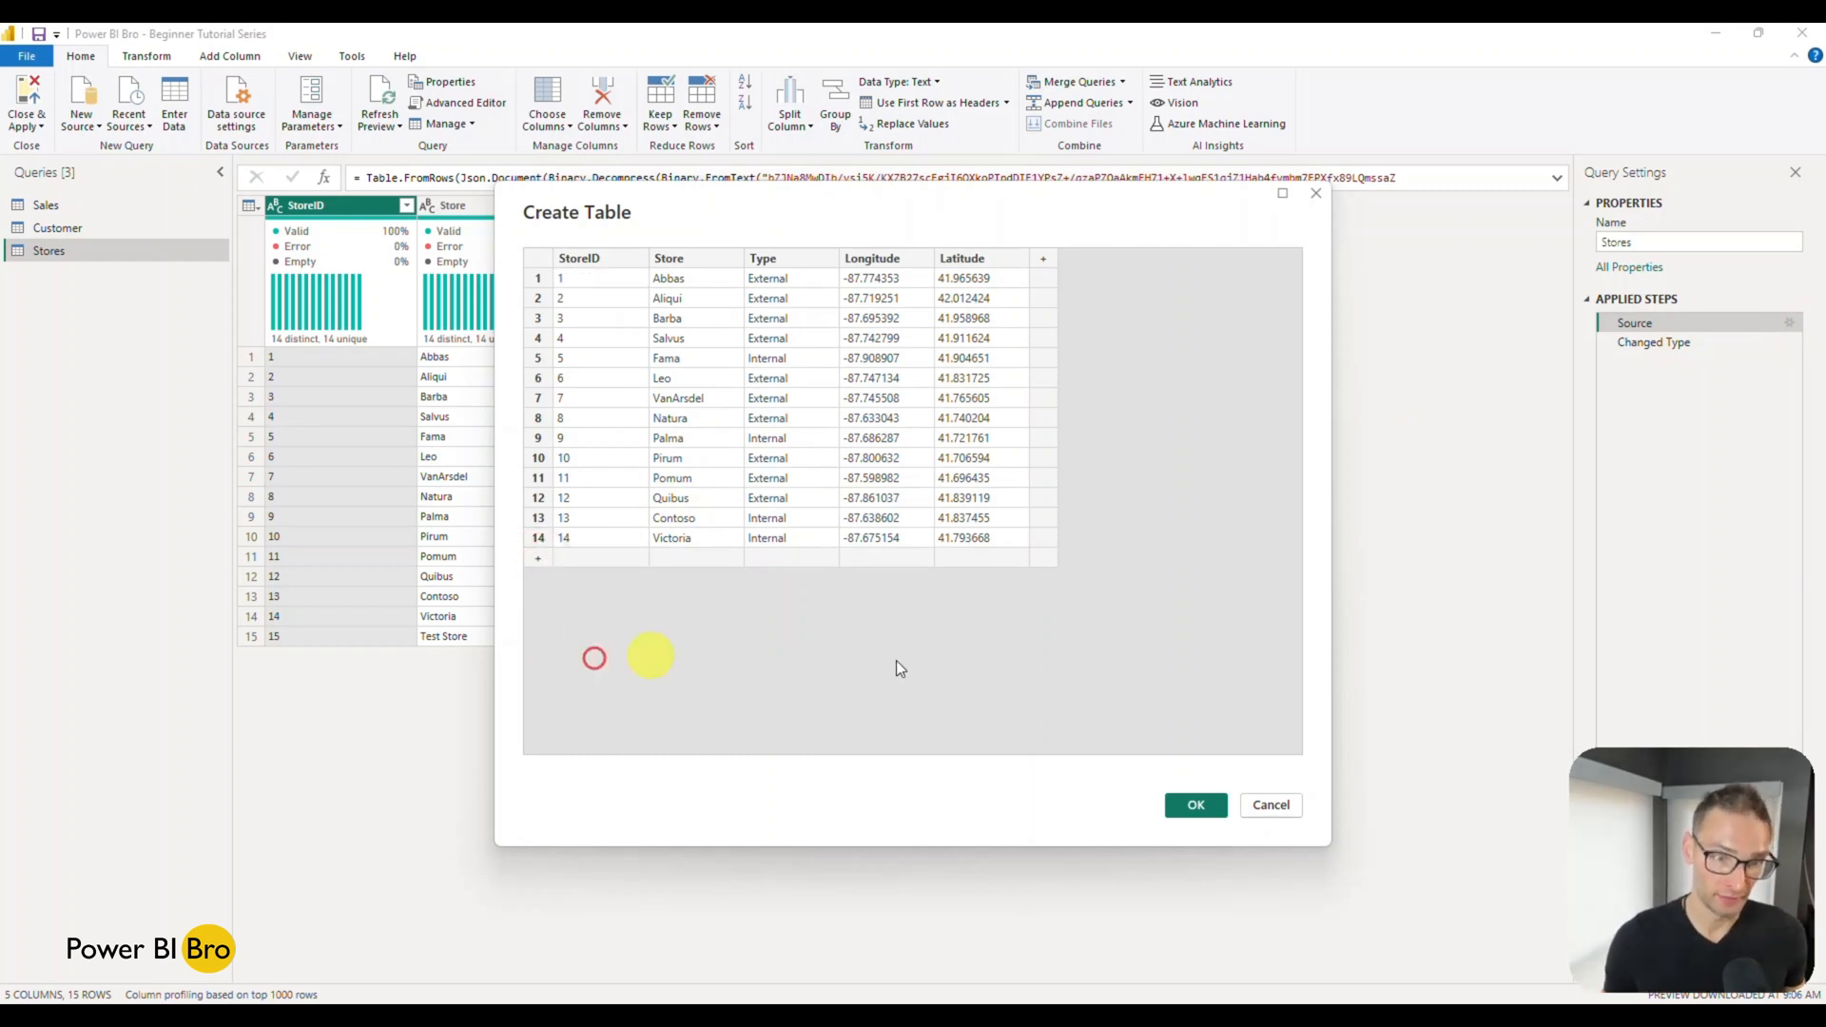
left_click(1189, 805)
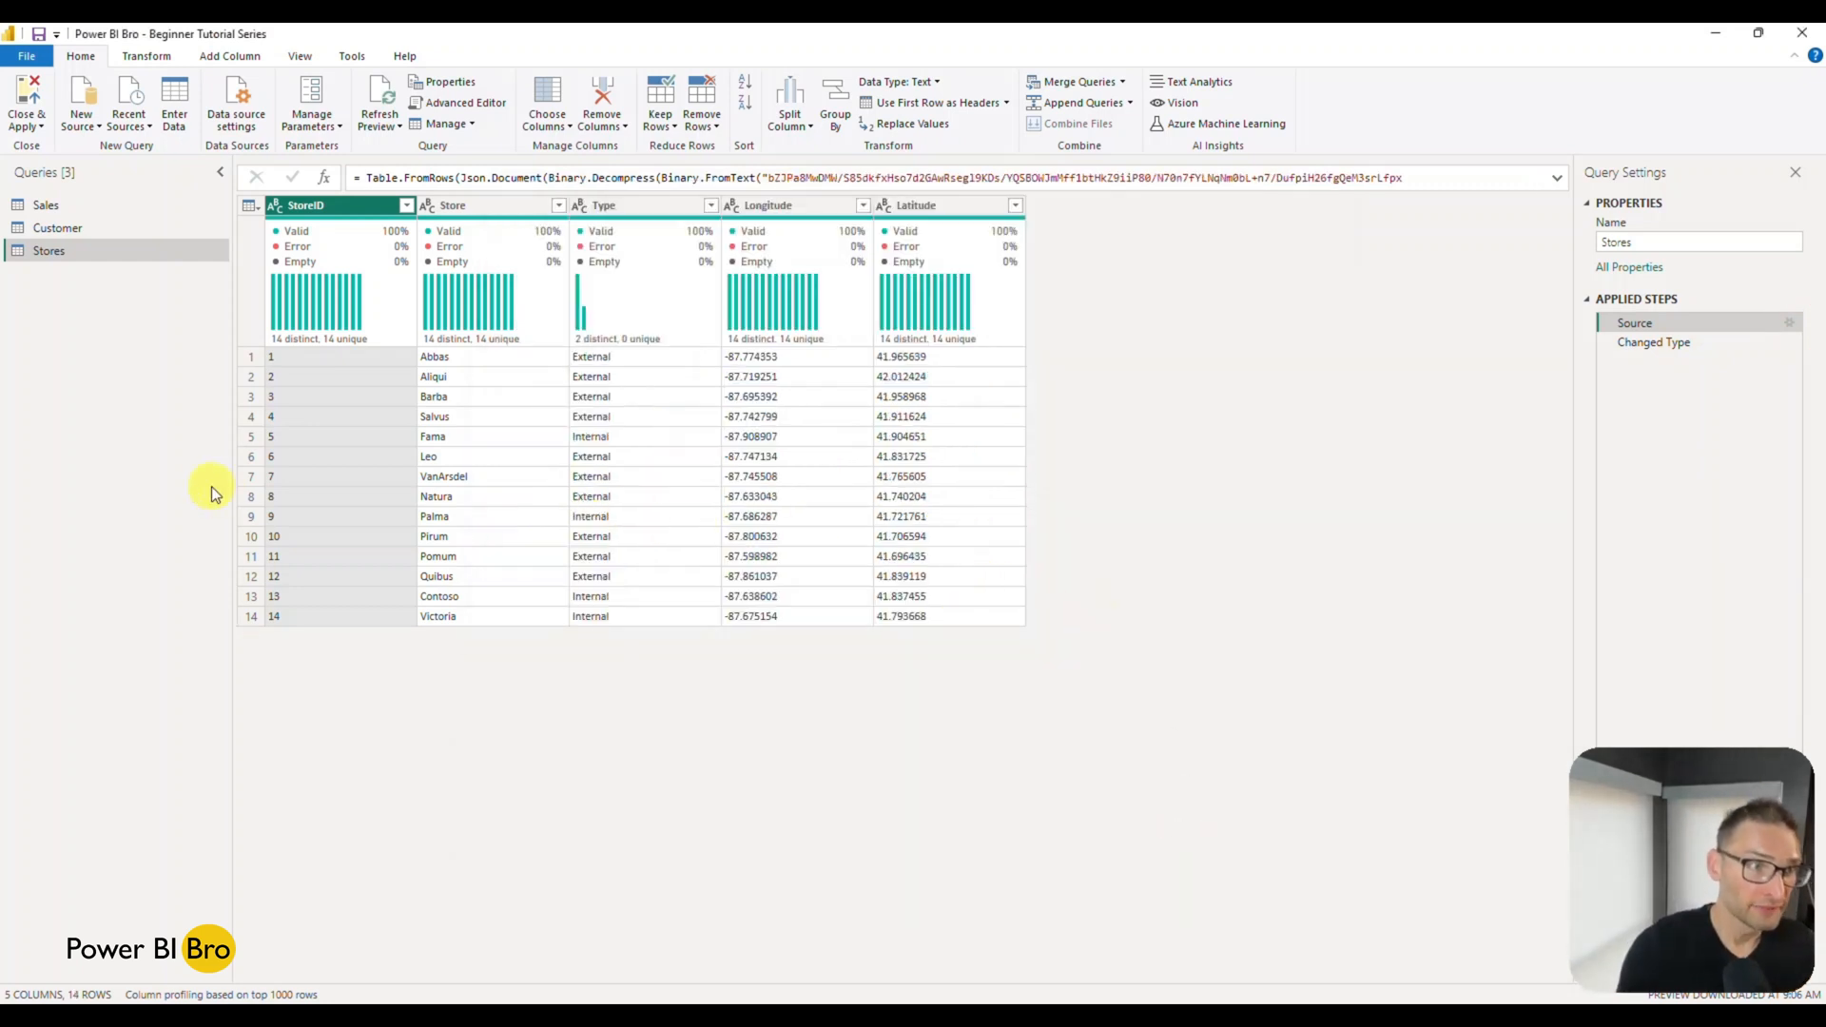
Review the available new source types, and start another manually entered table.
left_click(78, 113)
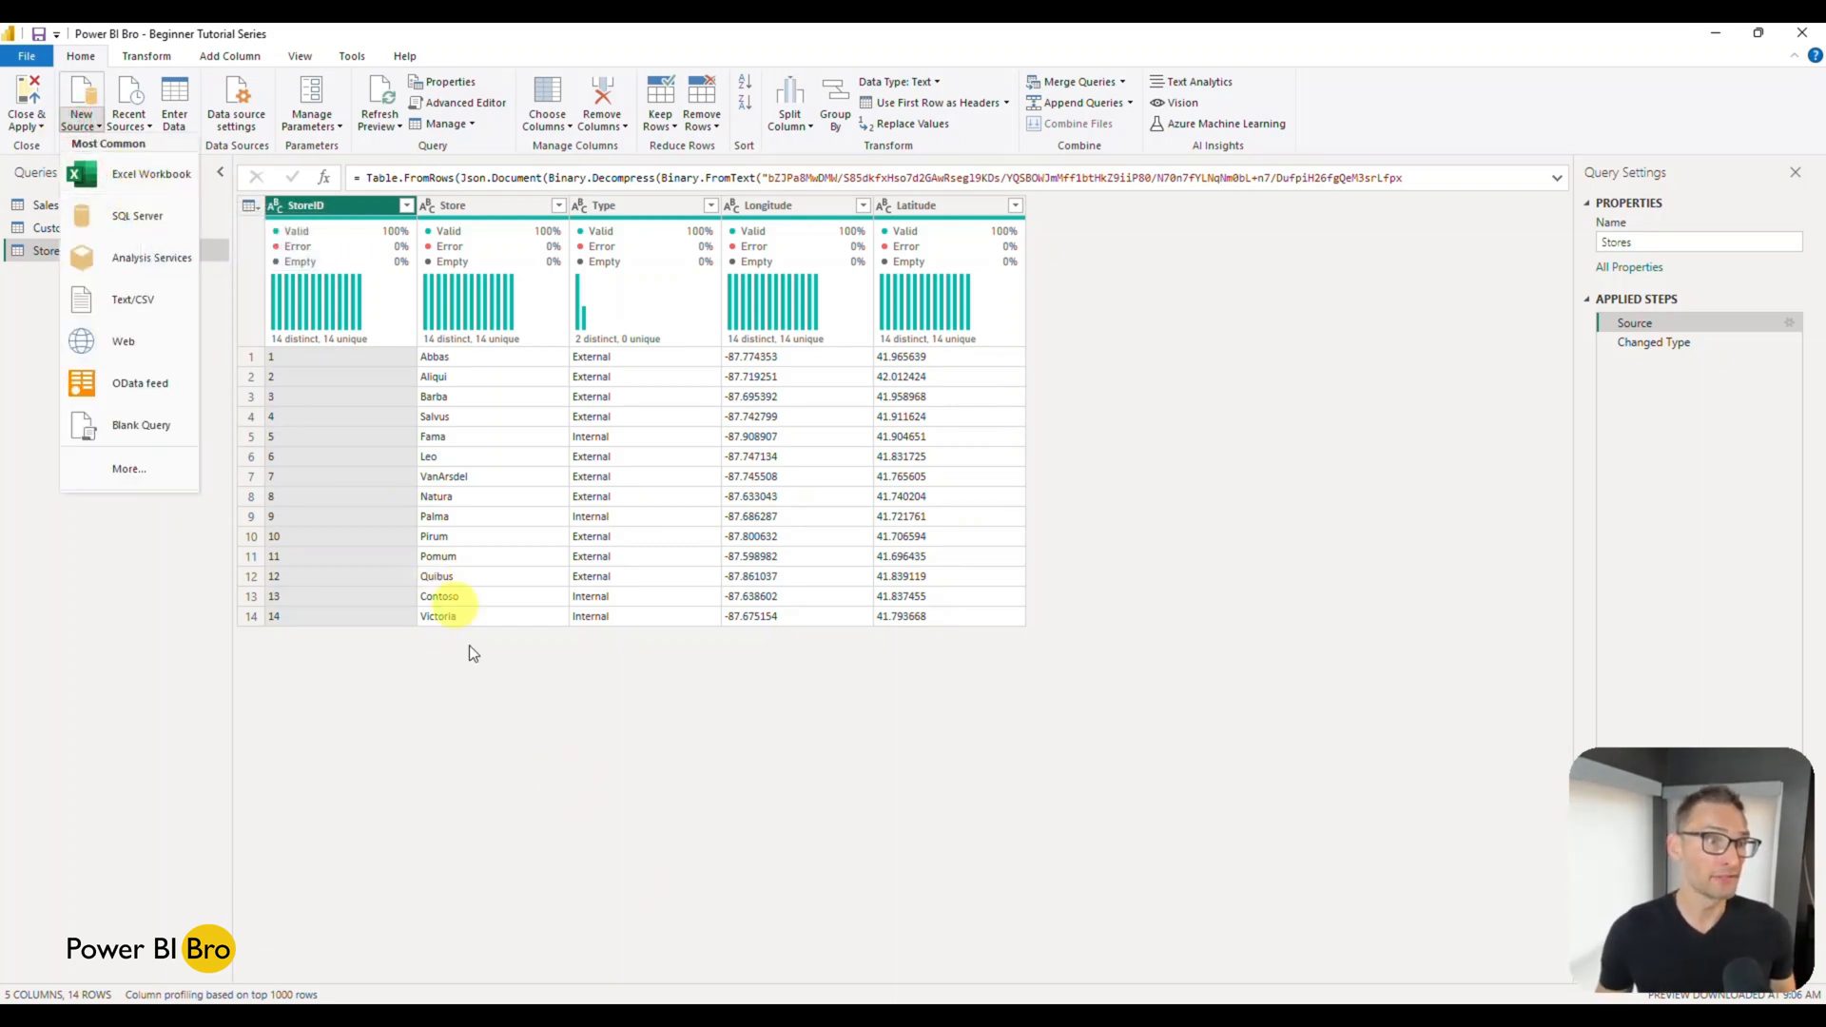
left_click(502, 796)
left_click(178, 116)
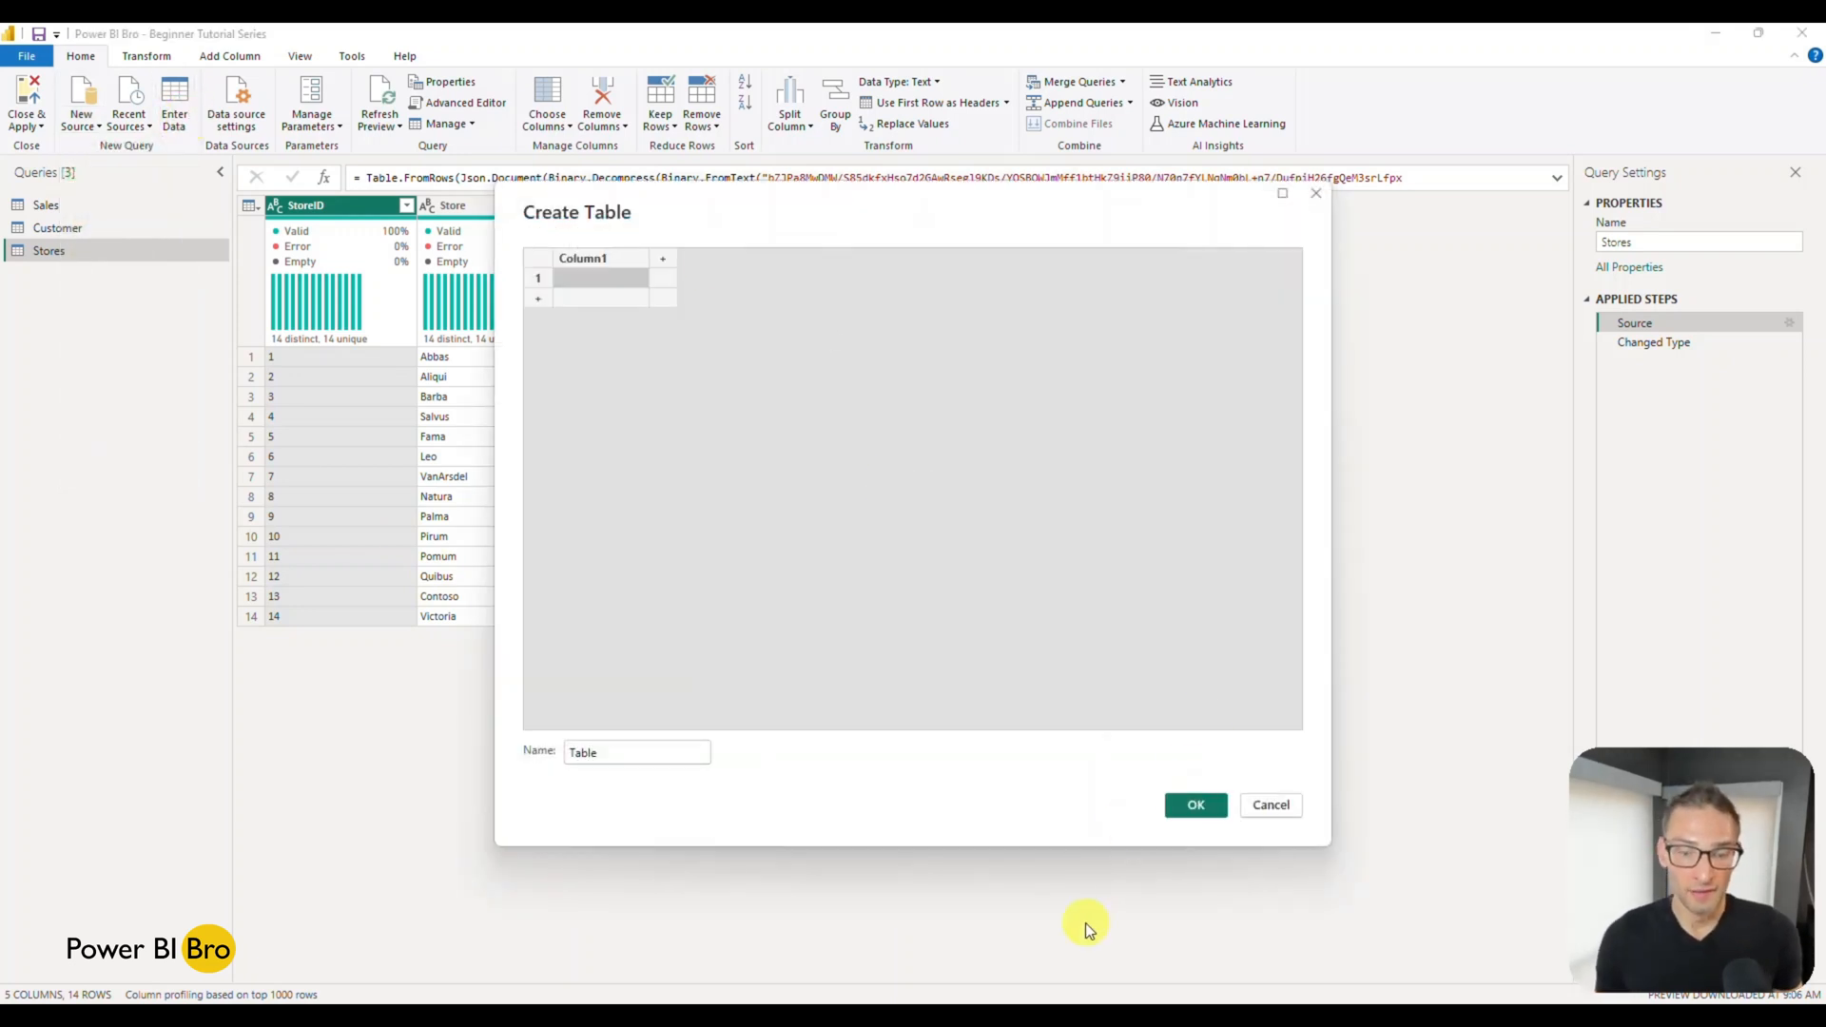
Switch to the Product Lookup workbook in Excel and copy the whole product table, A1:L25, including its headers.
mouse_move(999, 1016)
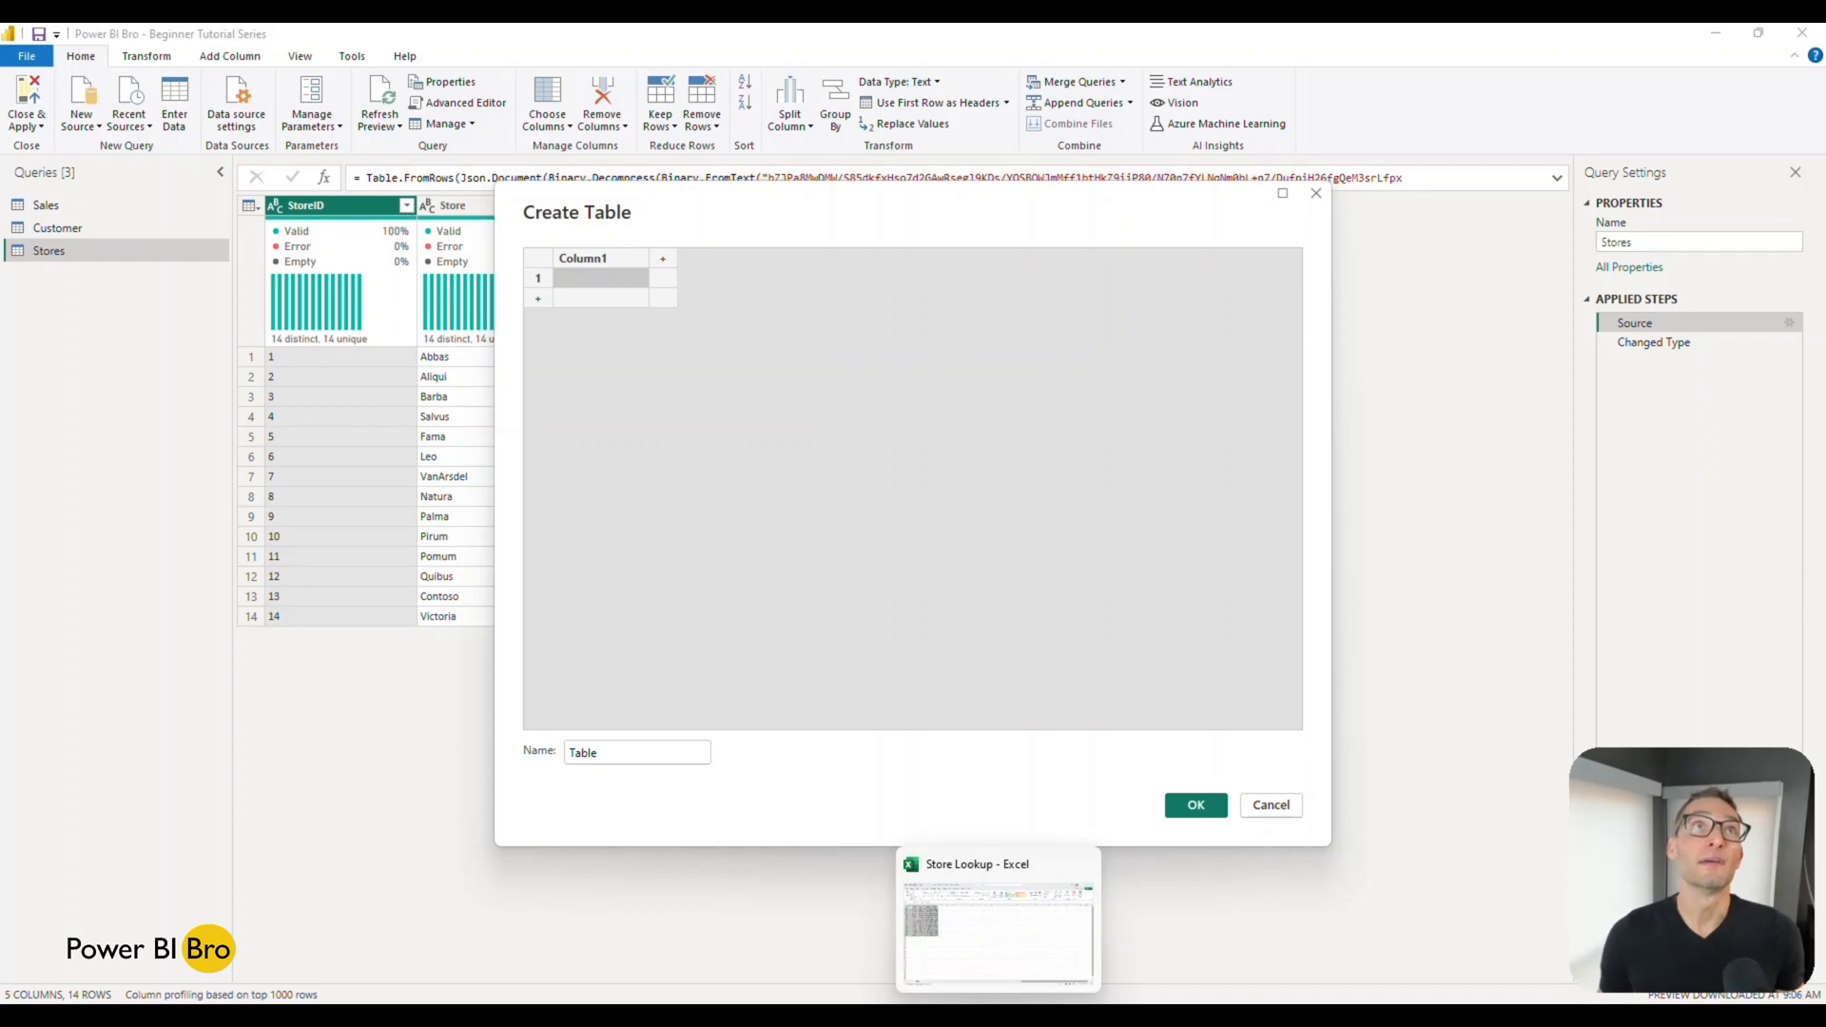
left_click(998, 922)
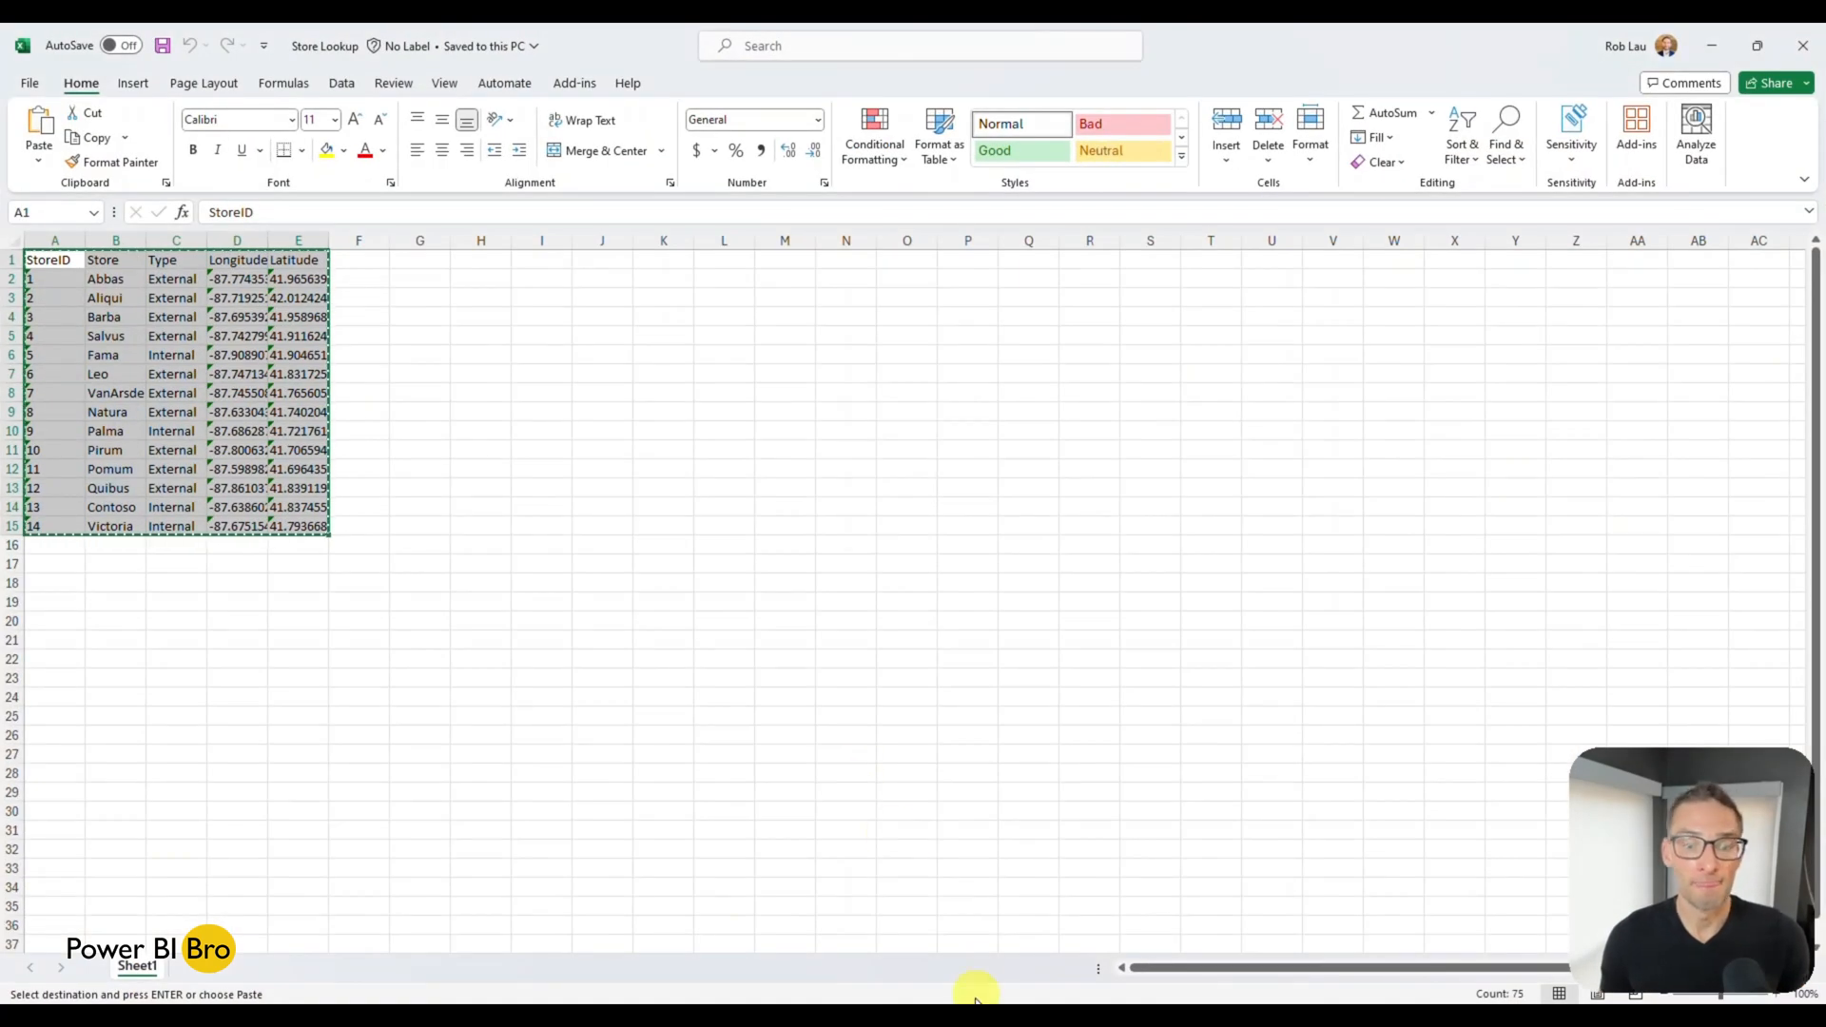
left_click(999, 681)
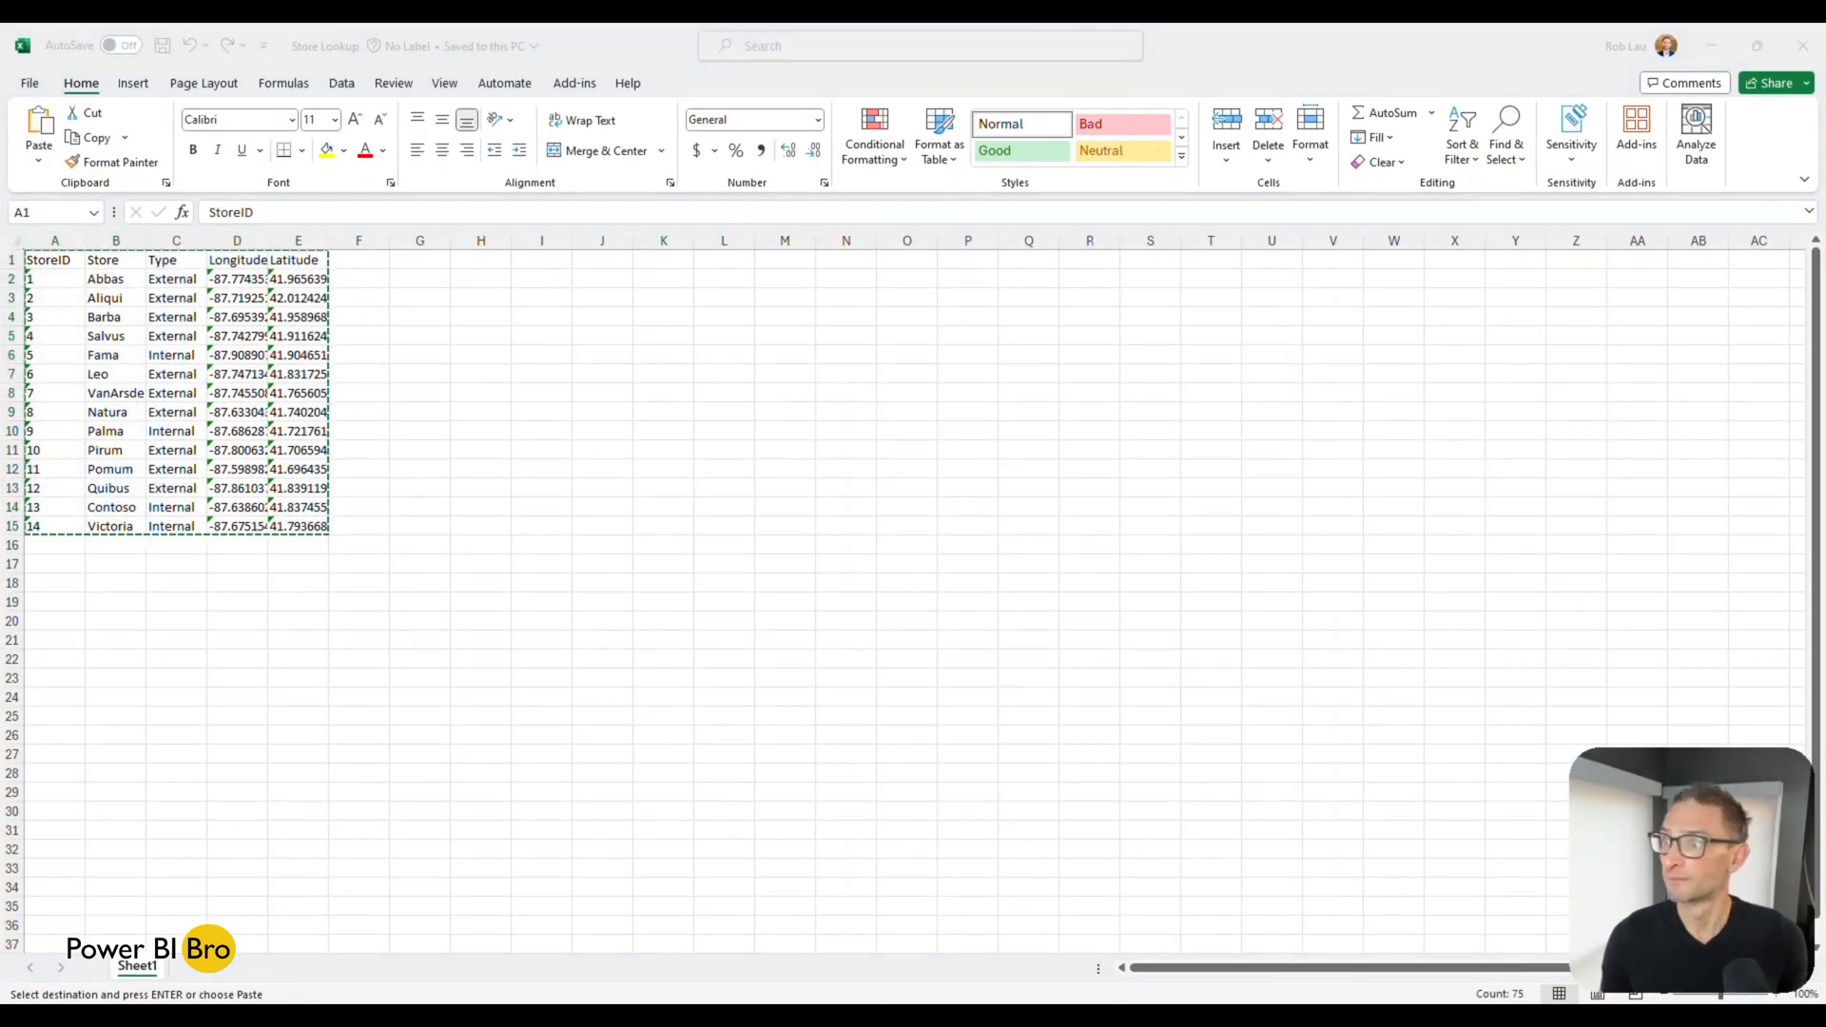
left_click(711, 380)
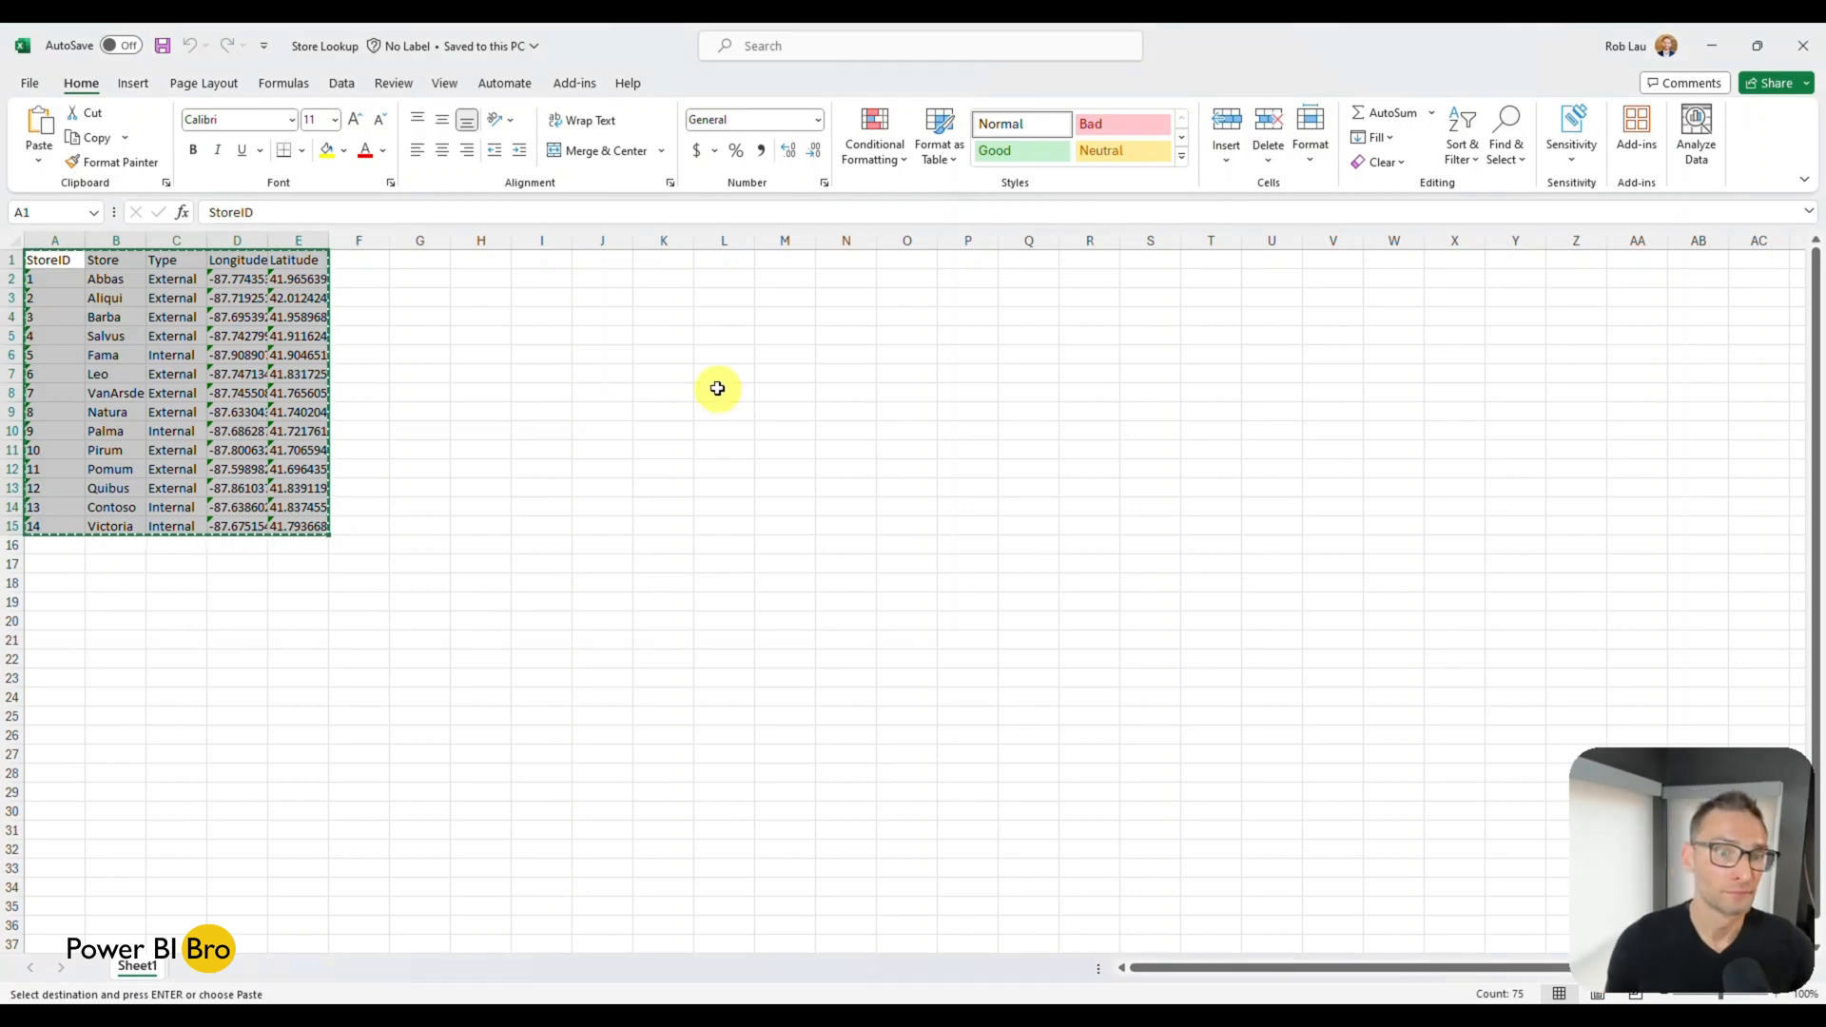
key("alt+Tab")
left_click(1007, 418)
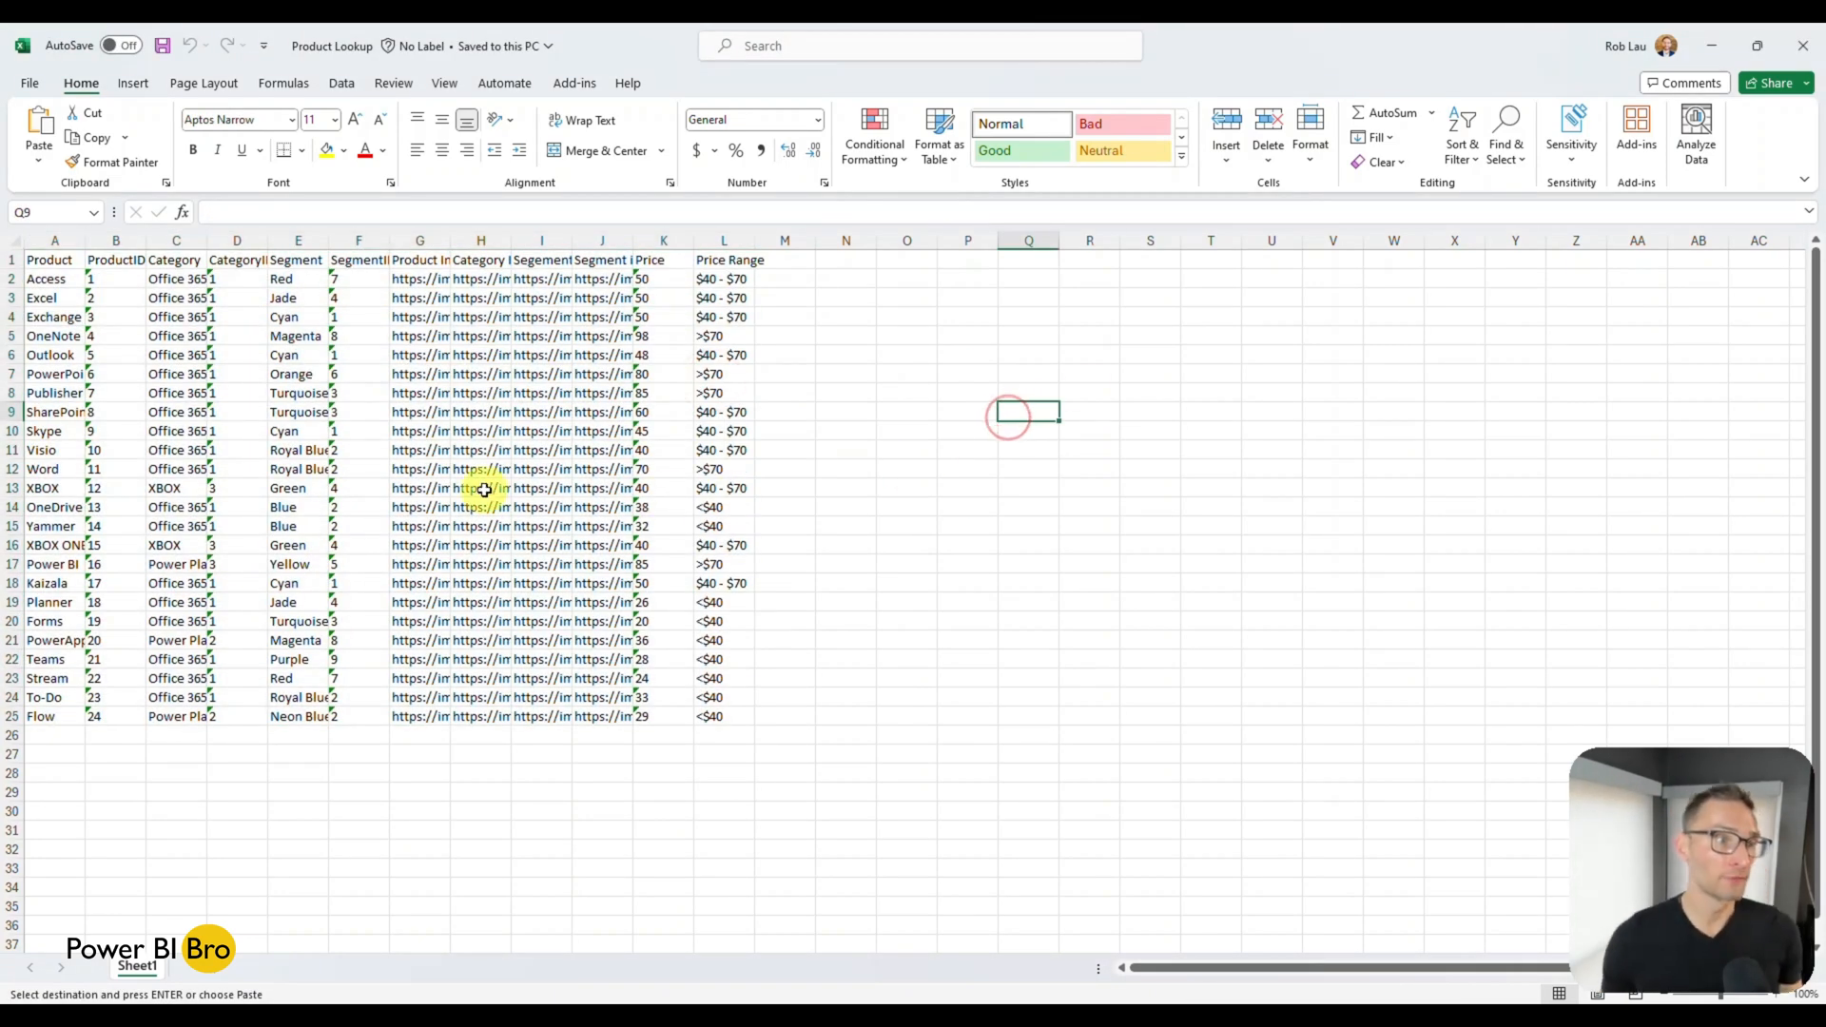
left_click_drag(38, 257, 733, 715)
key("ctrl+c")
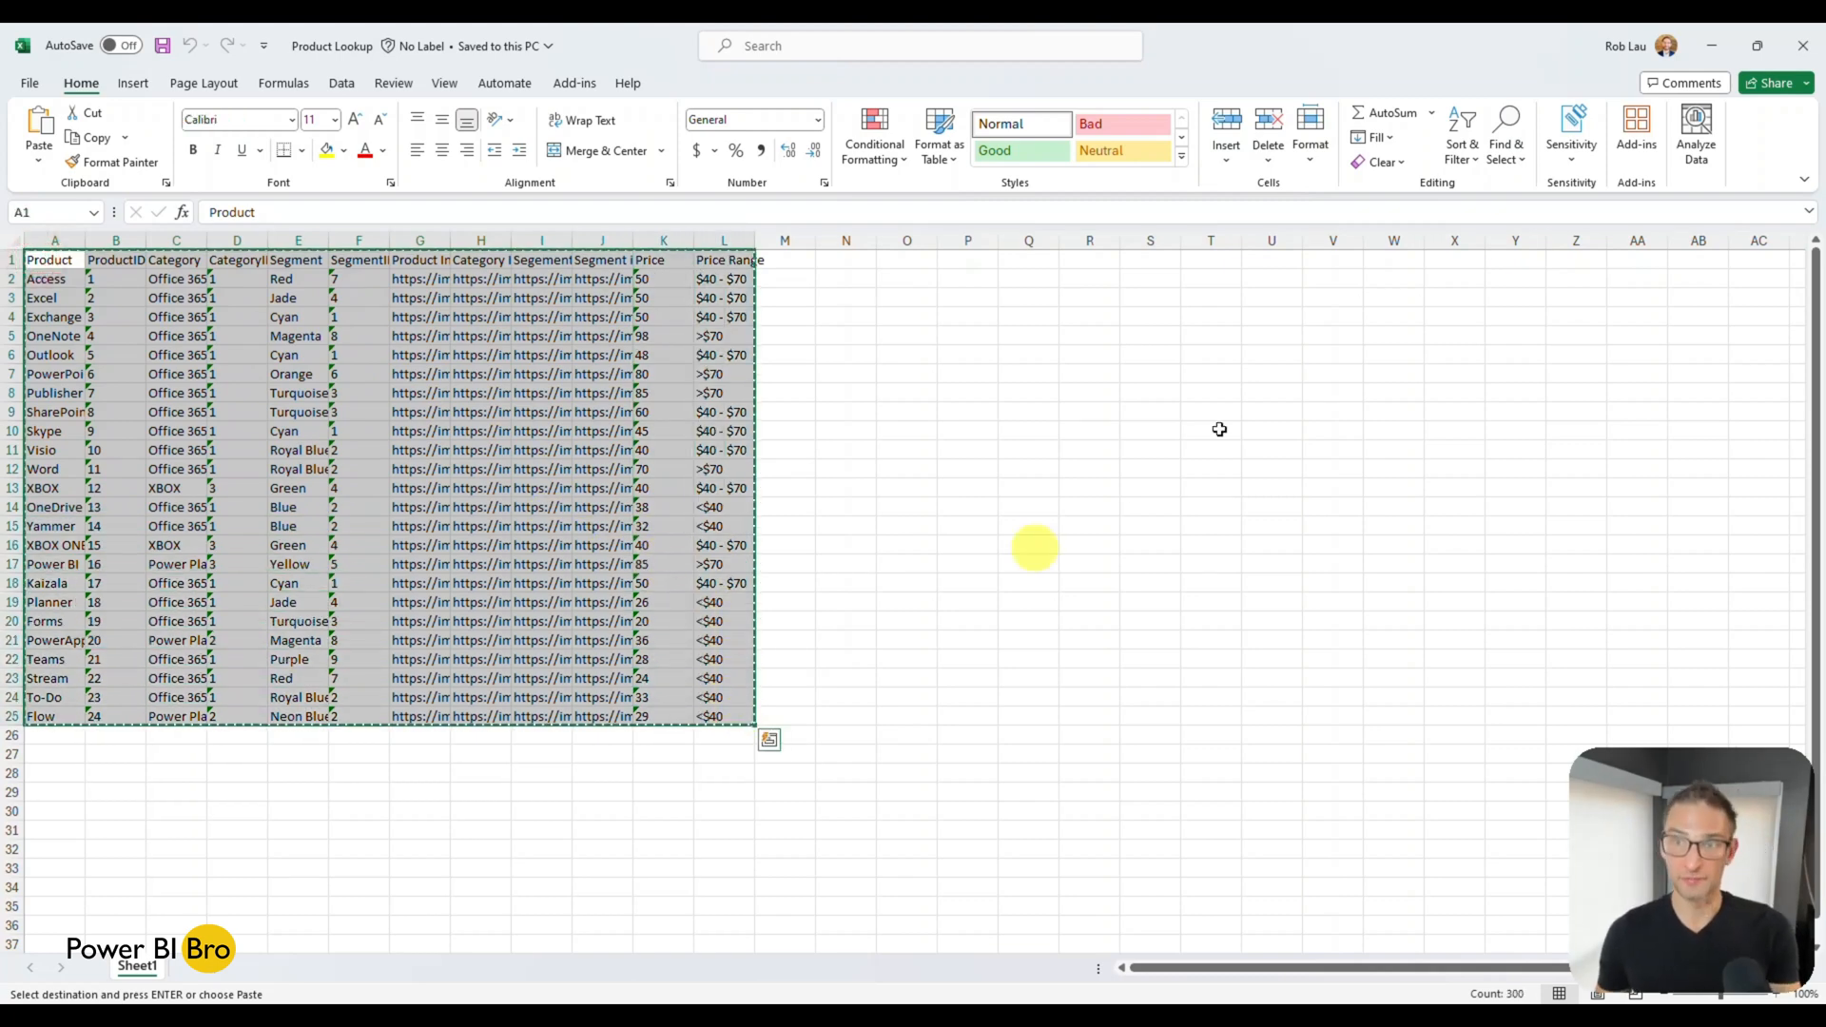
mouse_move(998, 1017)
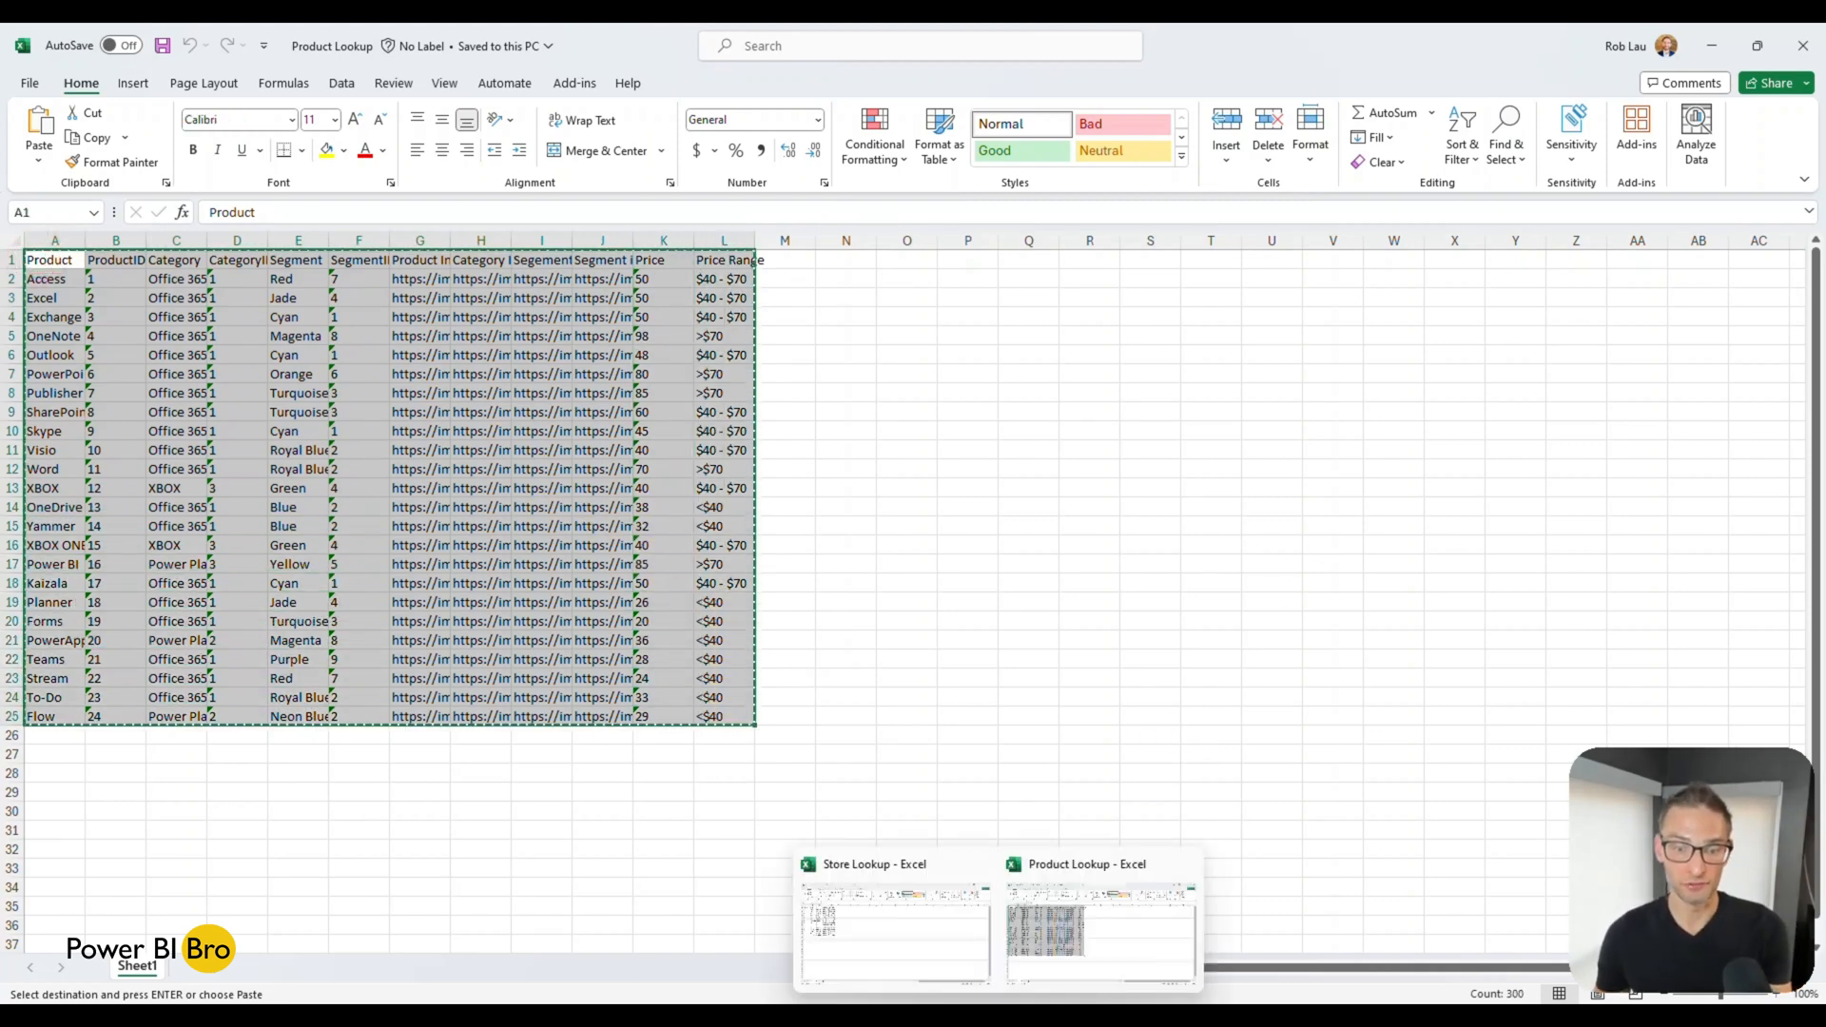
Switch back to Power Query Editor and paste the copied product data, with its headers, into the new table.
mouse_move(1165, 1018)
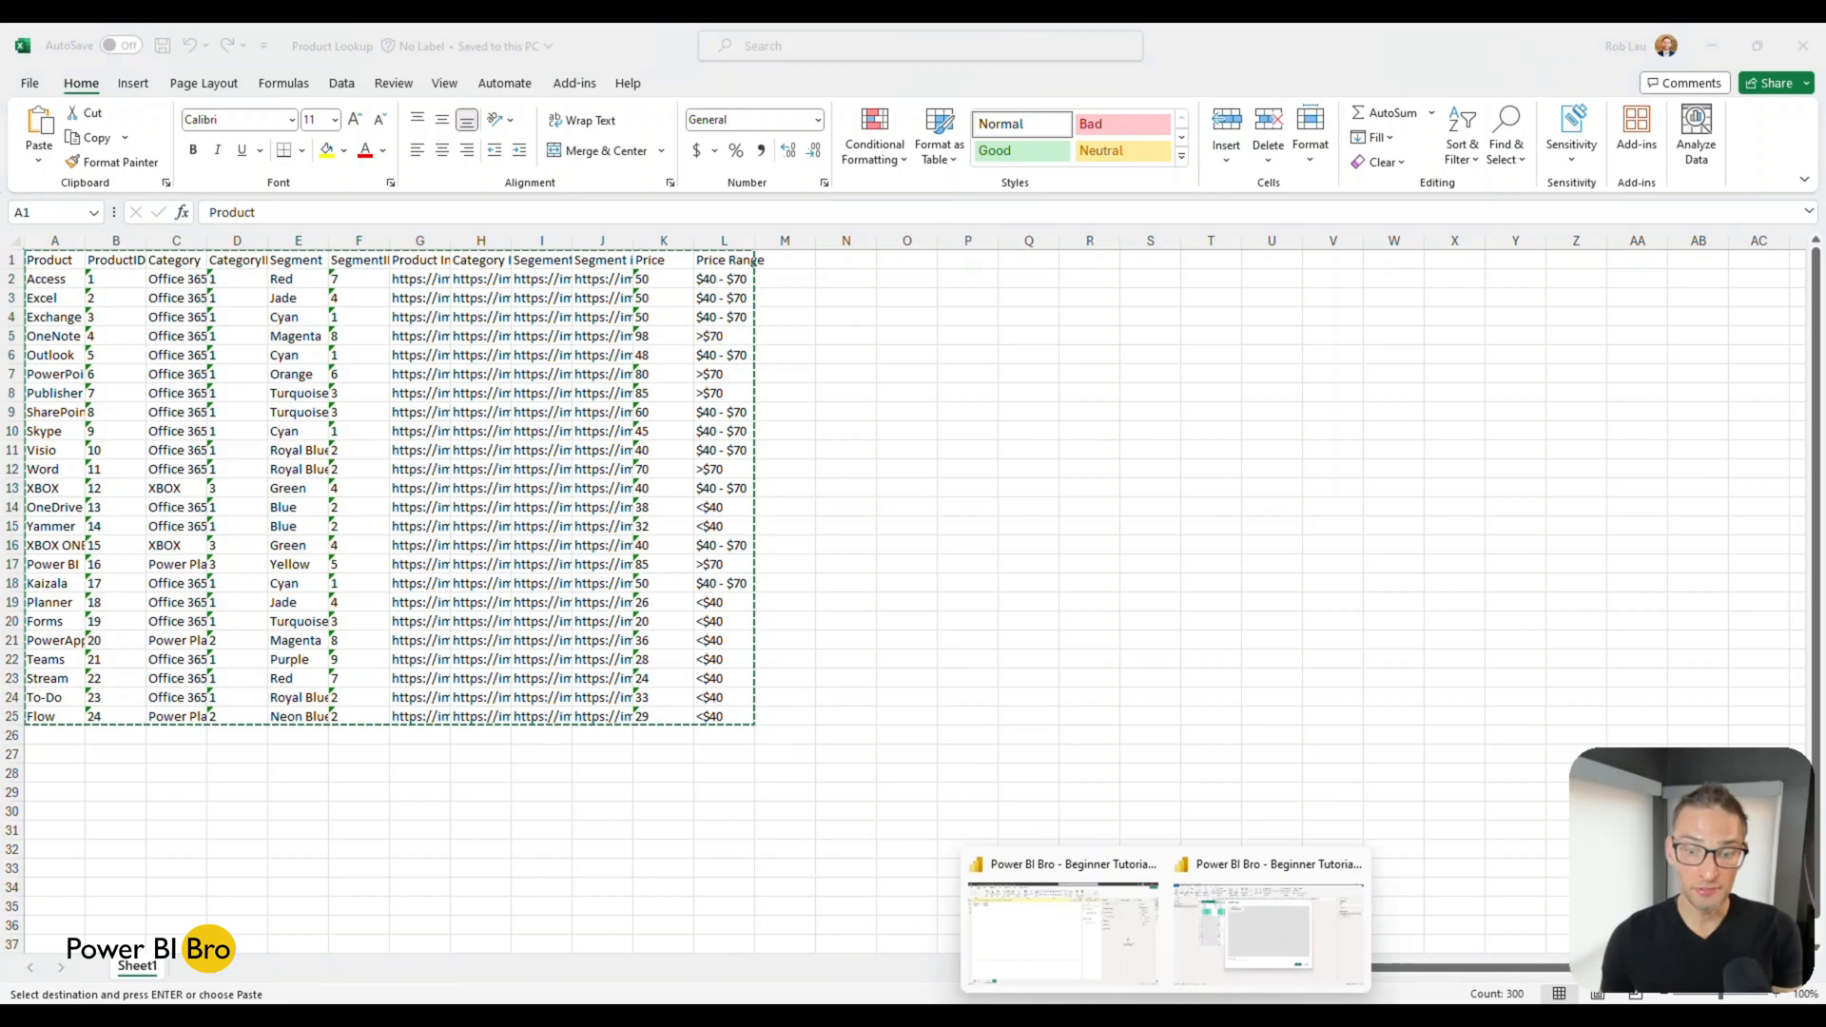
left_click(1121, 979)
left_click(1249, 956)
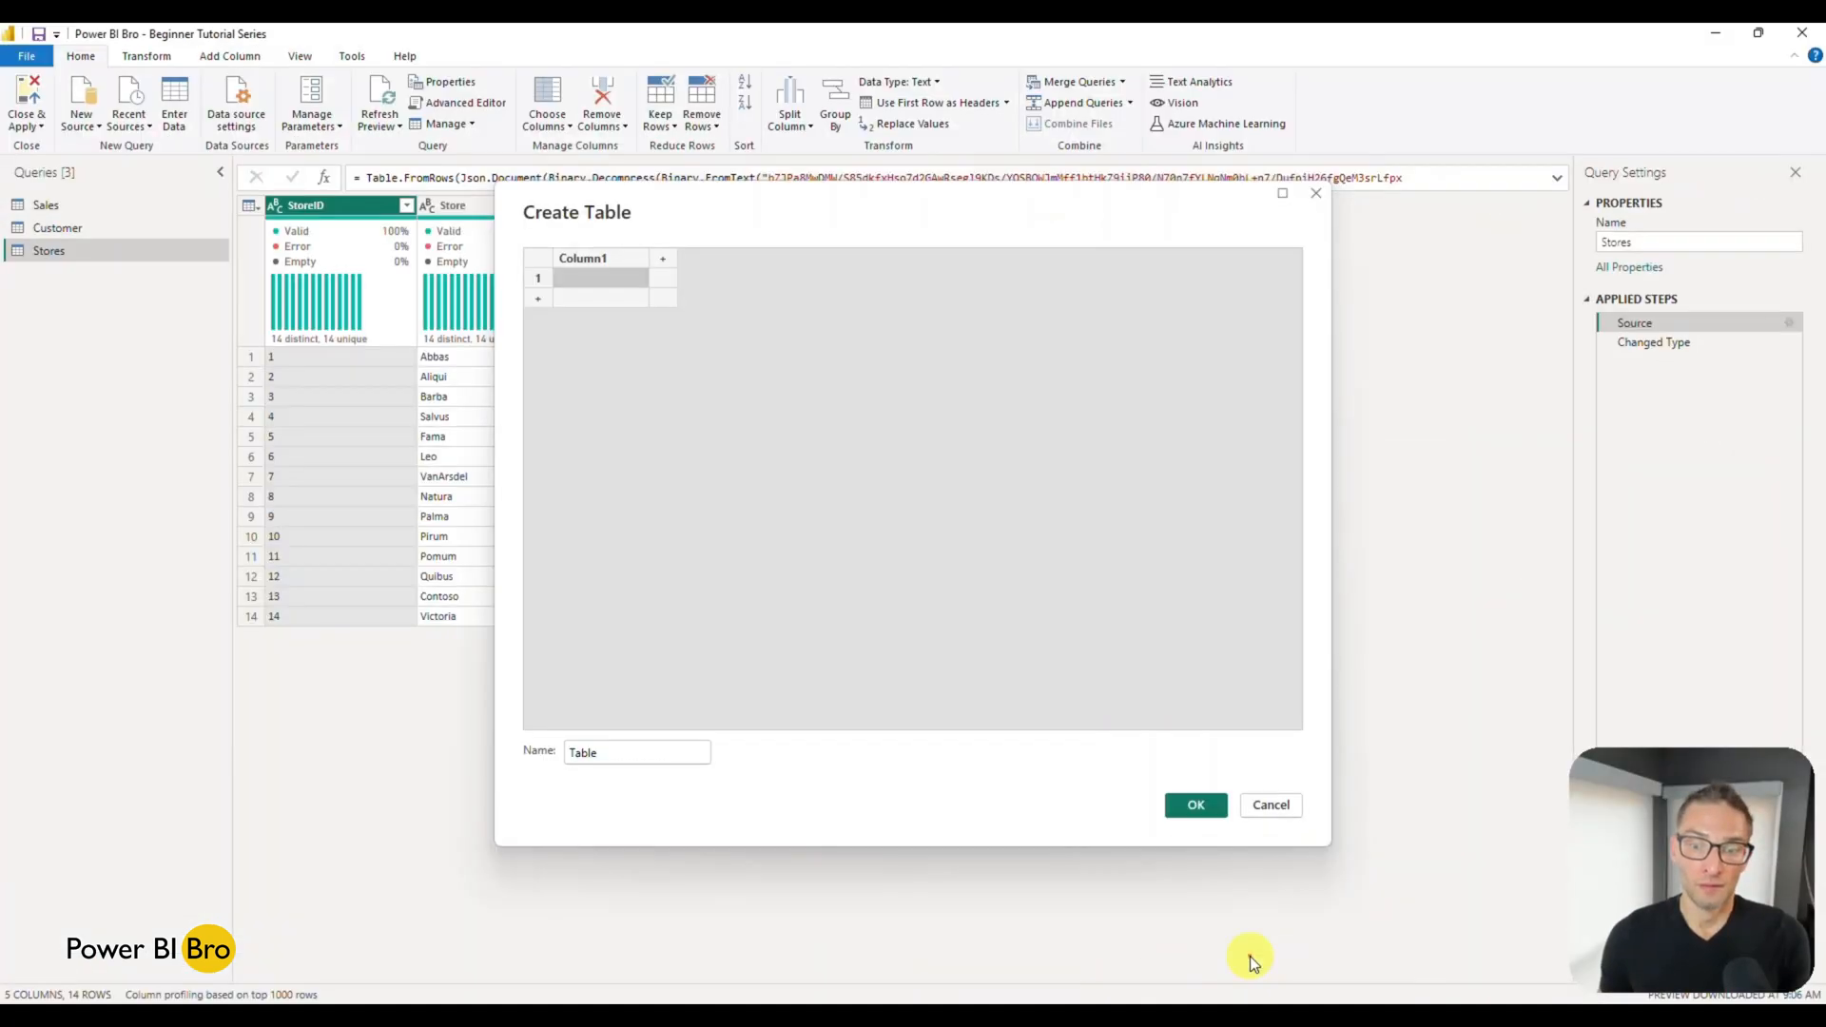
left_click(590, 273)
key("ctrl+v")
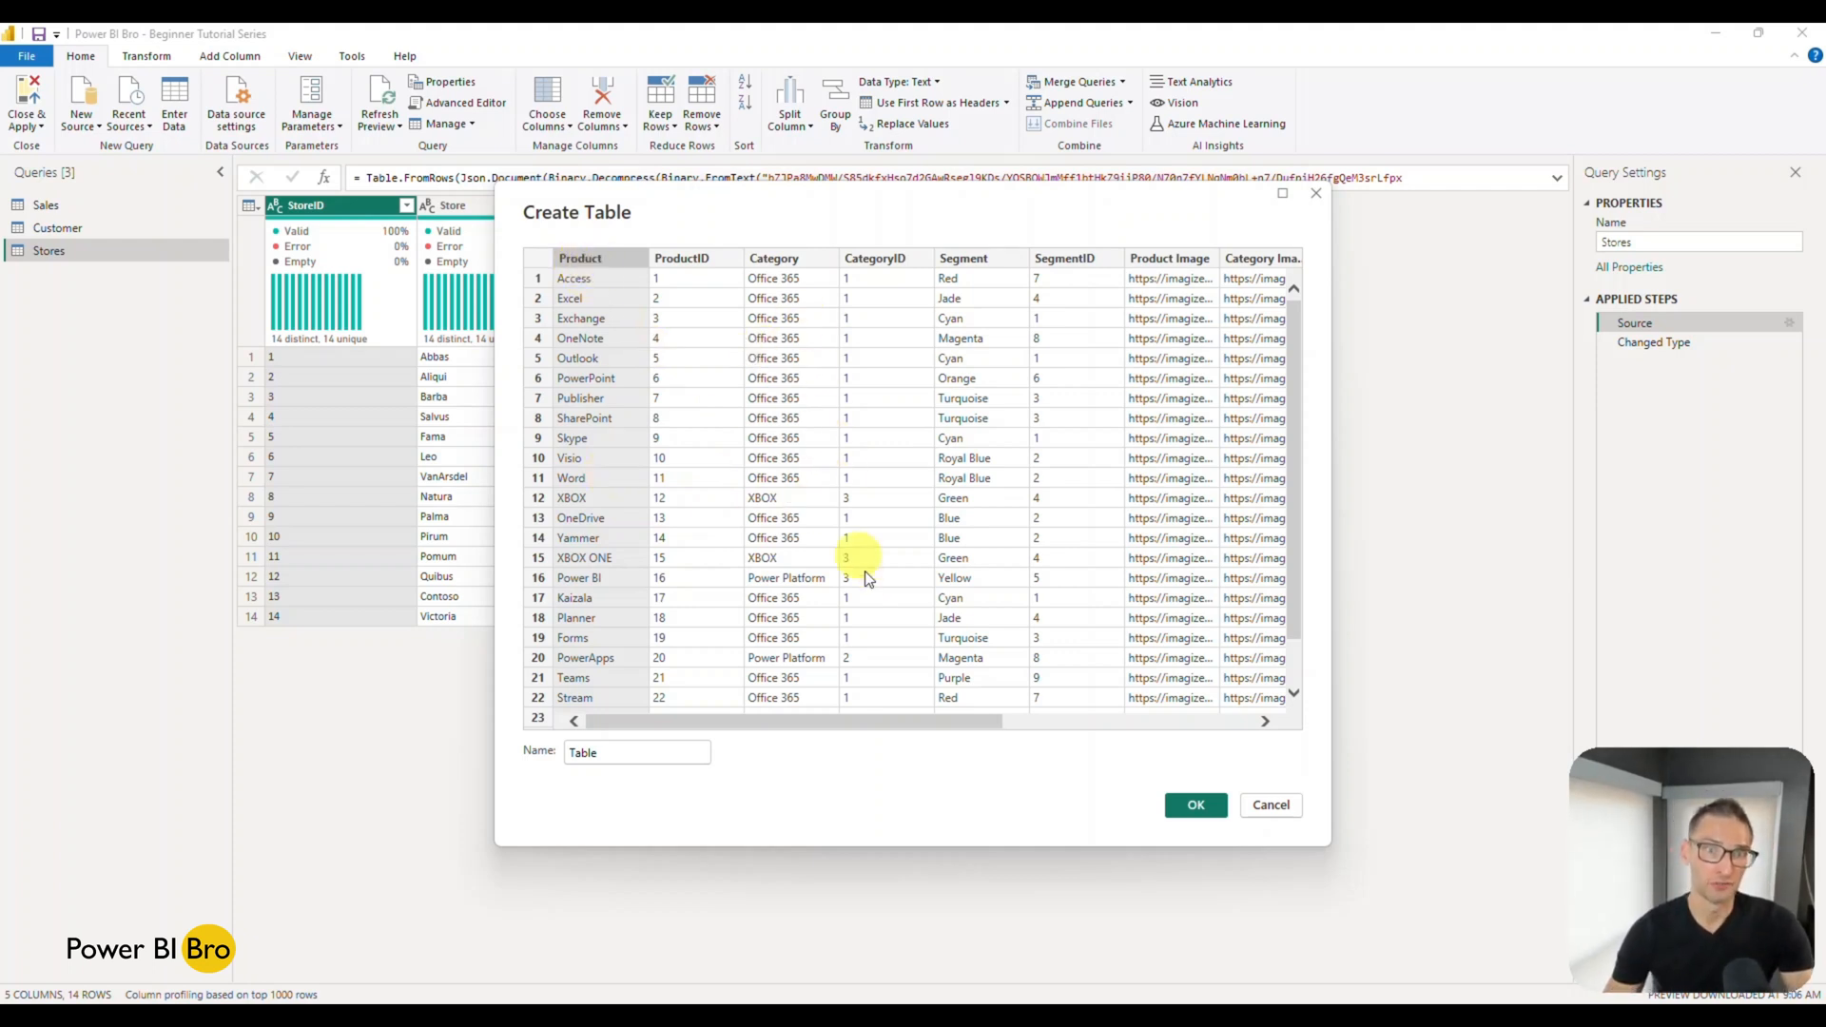
left_click_drag(869, 722, 1122, 721)
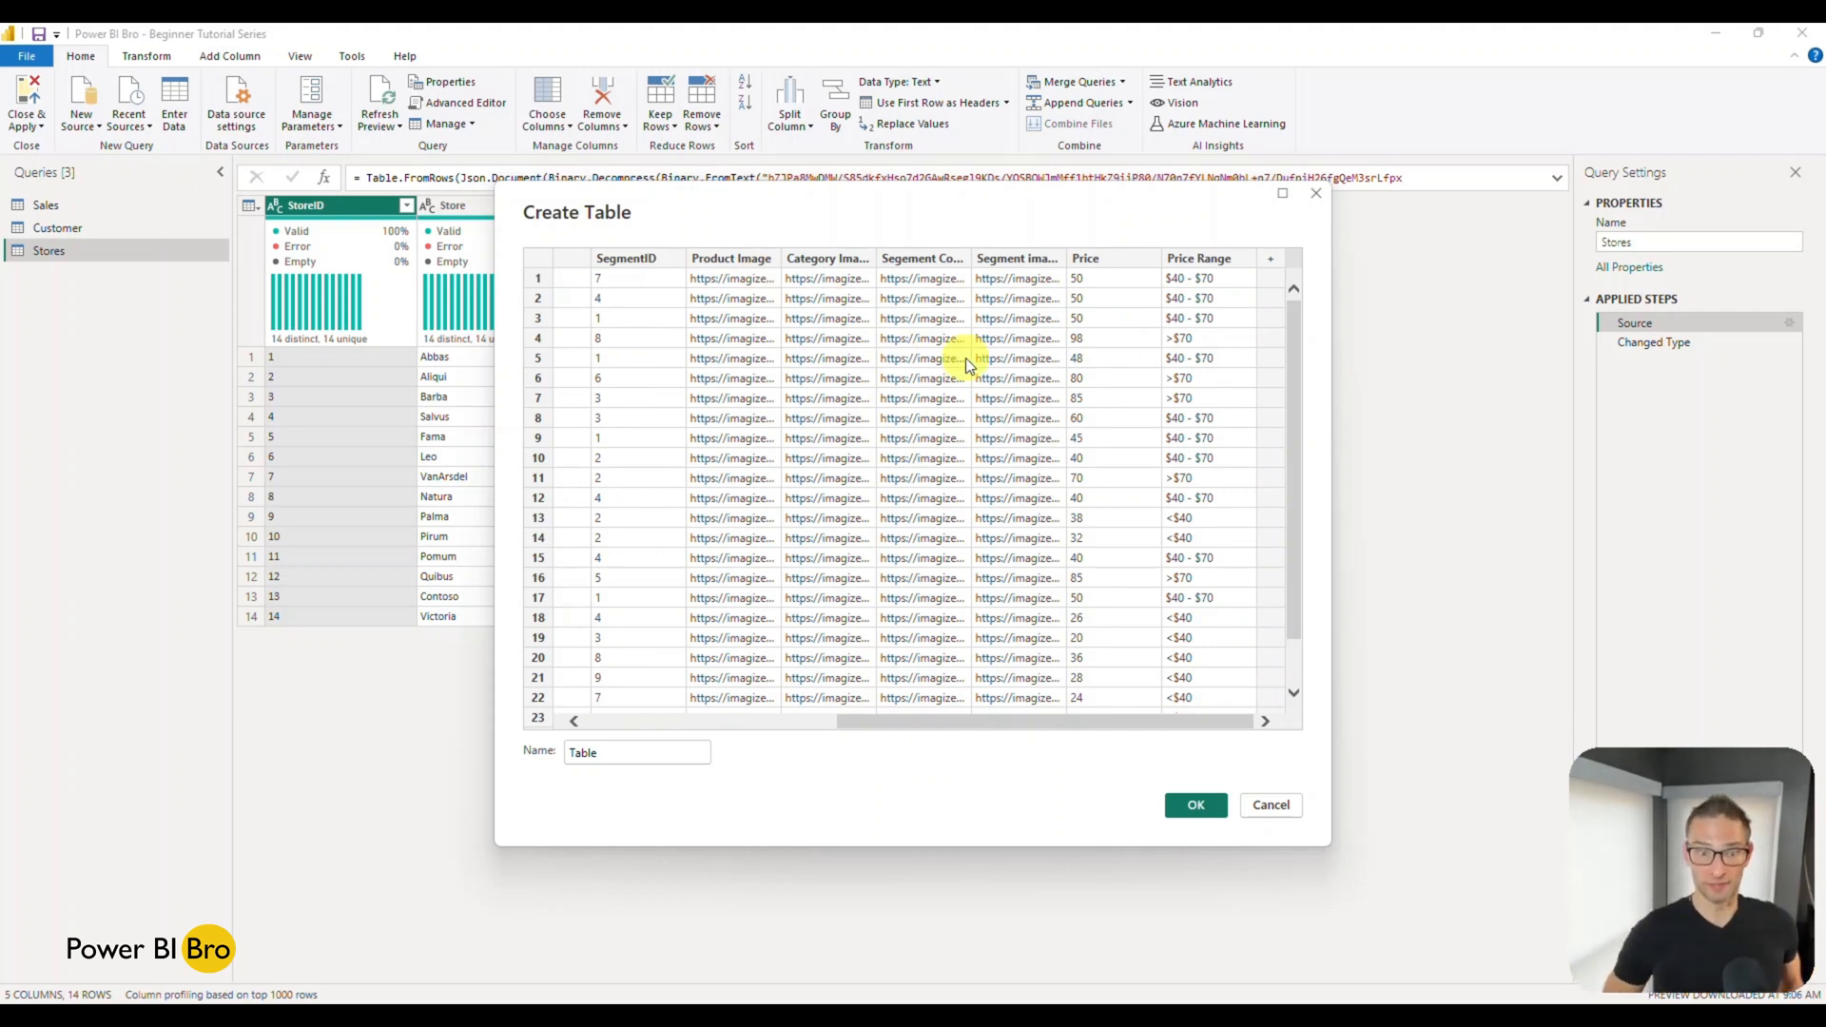
Name the new table Products and create it.
left_click_drag(649, 747, 497, 748)
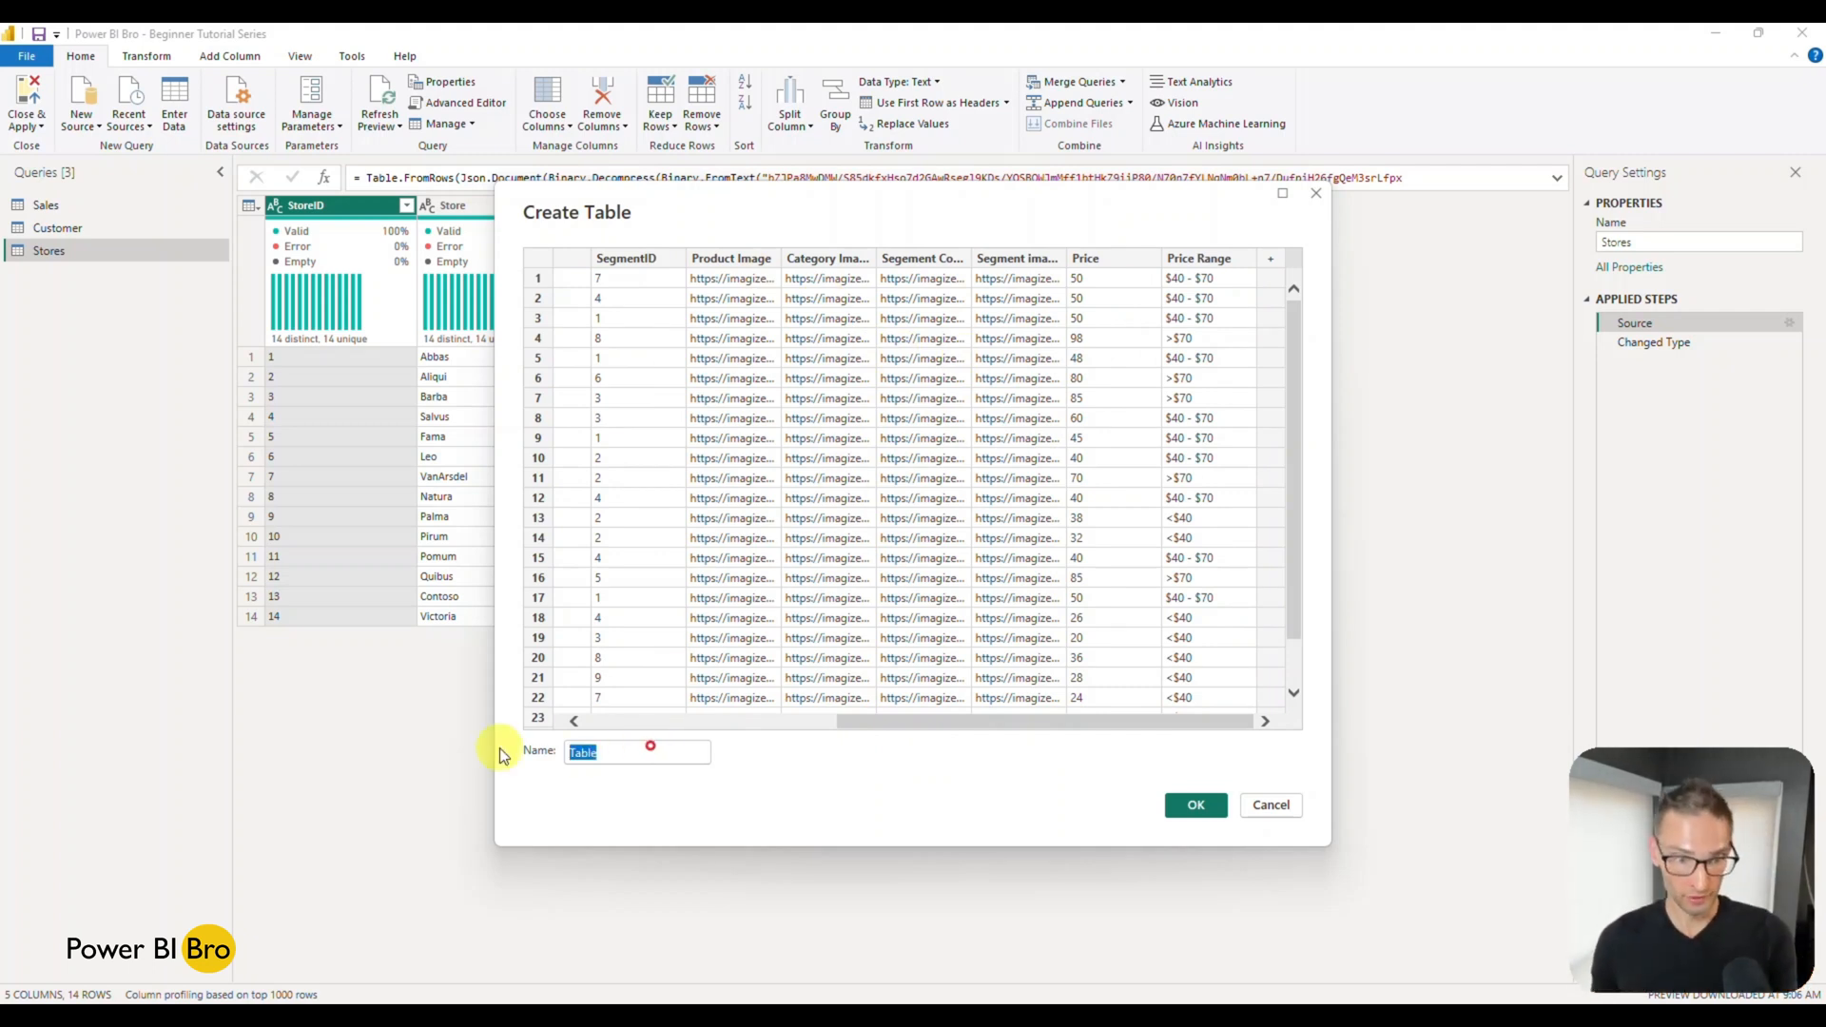
type("Segment")
key("Return")
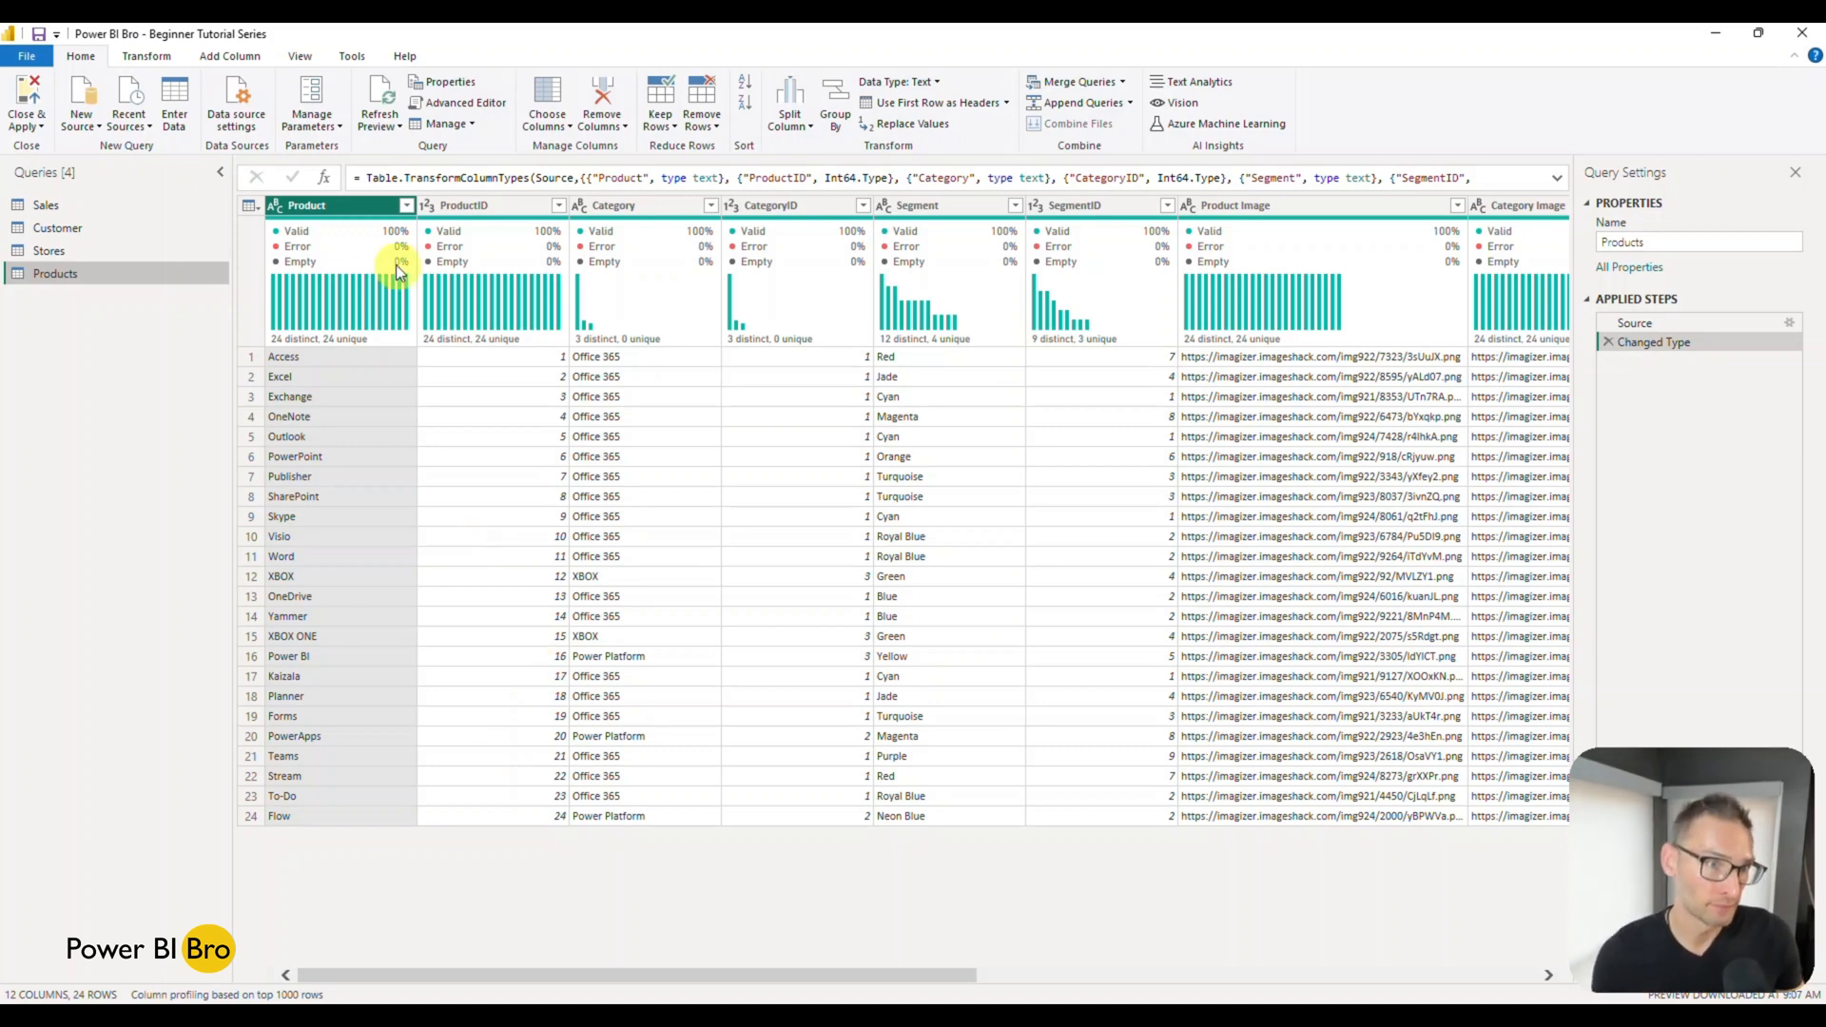
Change the ProductID column's data type to Text and rename the column Product ID.
left_click(481, 209)
left_click(428, 206)
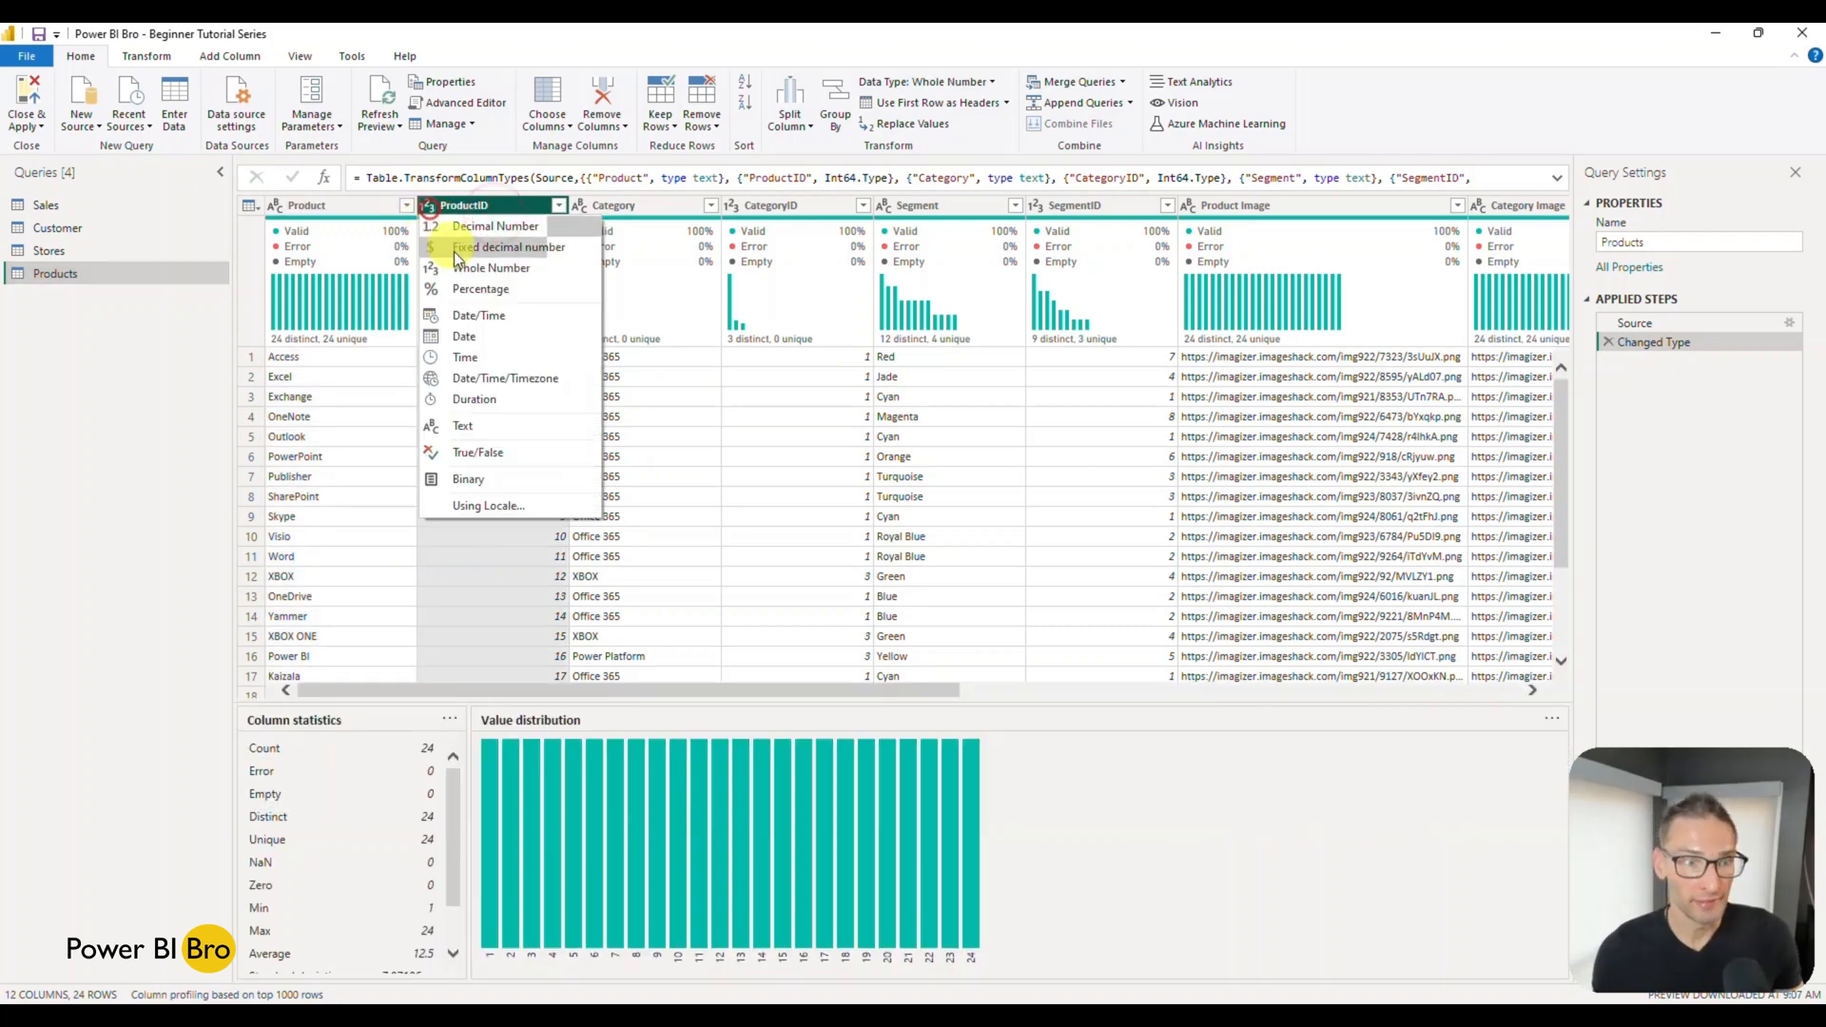
left_click(469, 427)
left_click(978, 567)
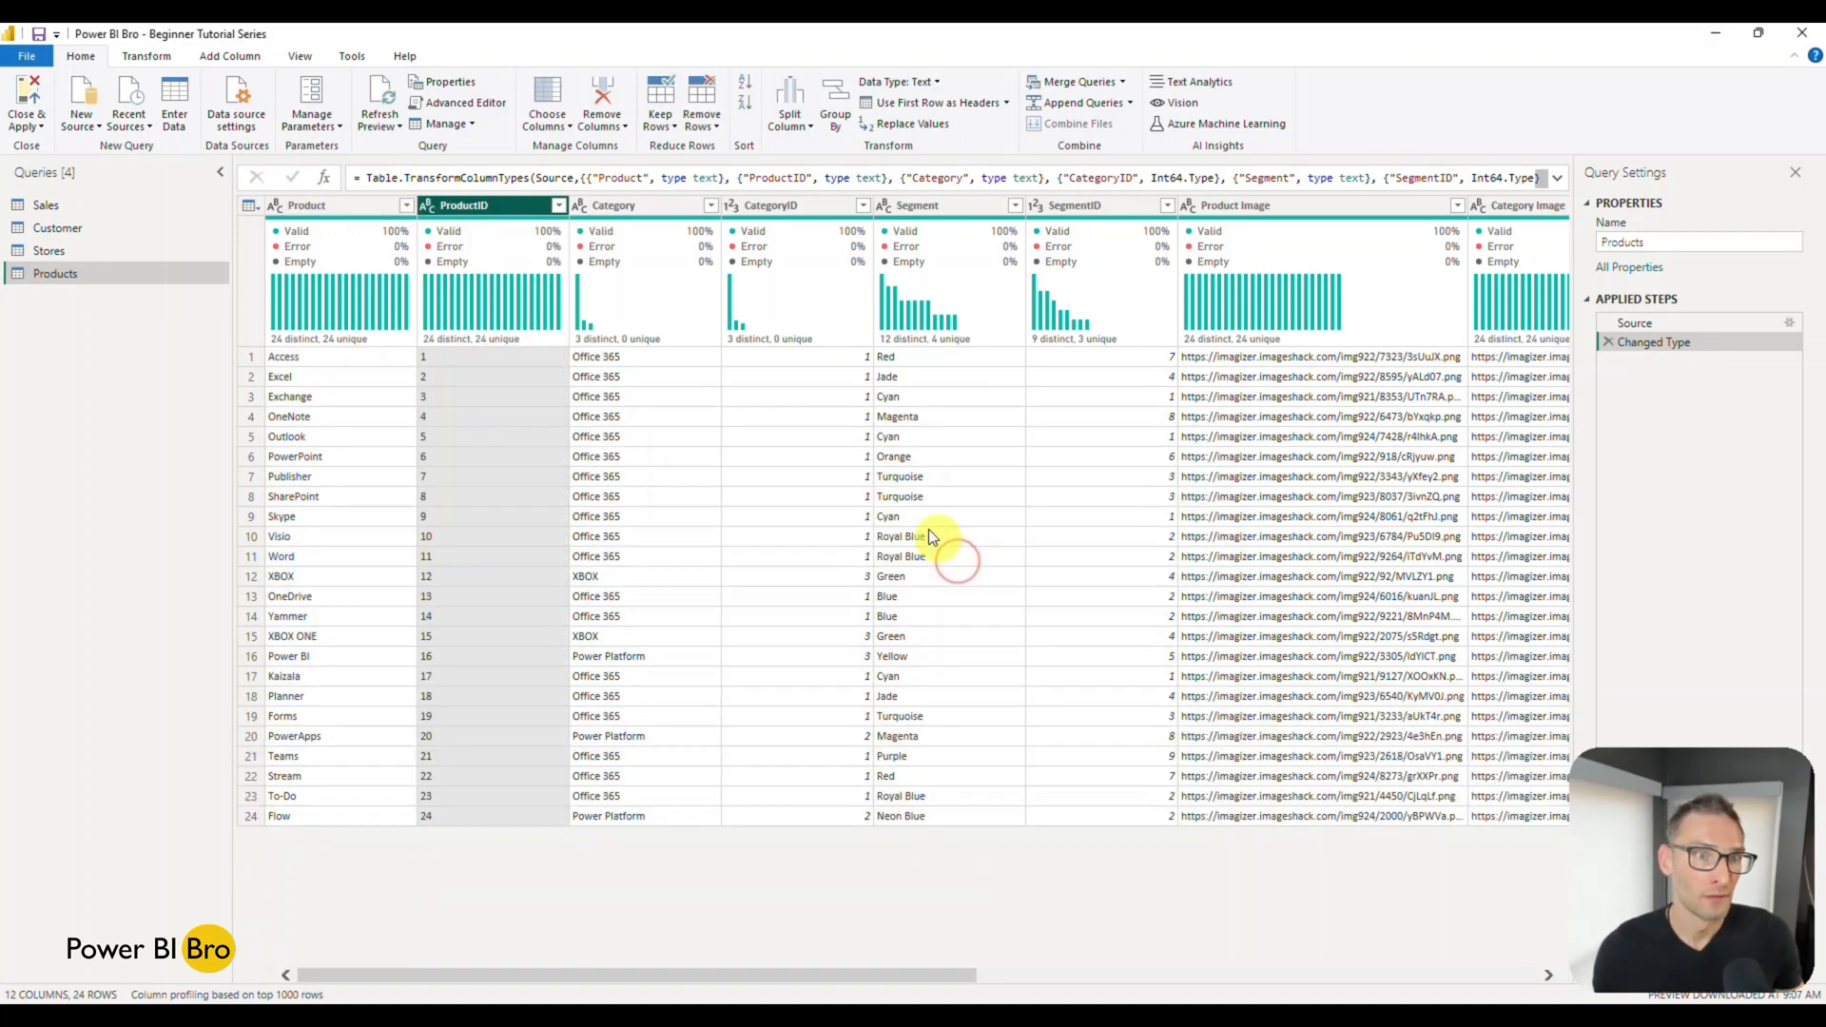
left_click(485, 207)
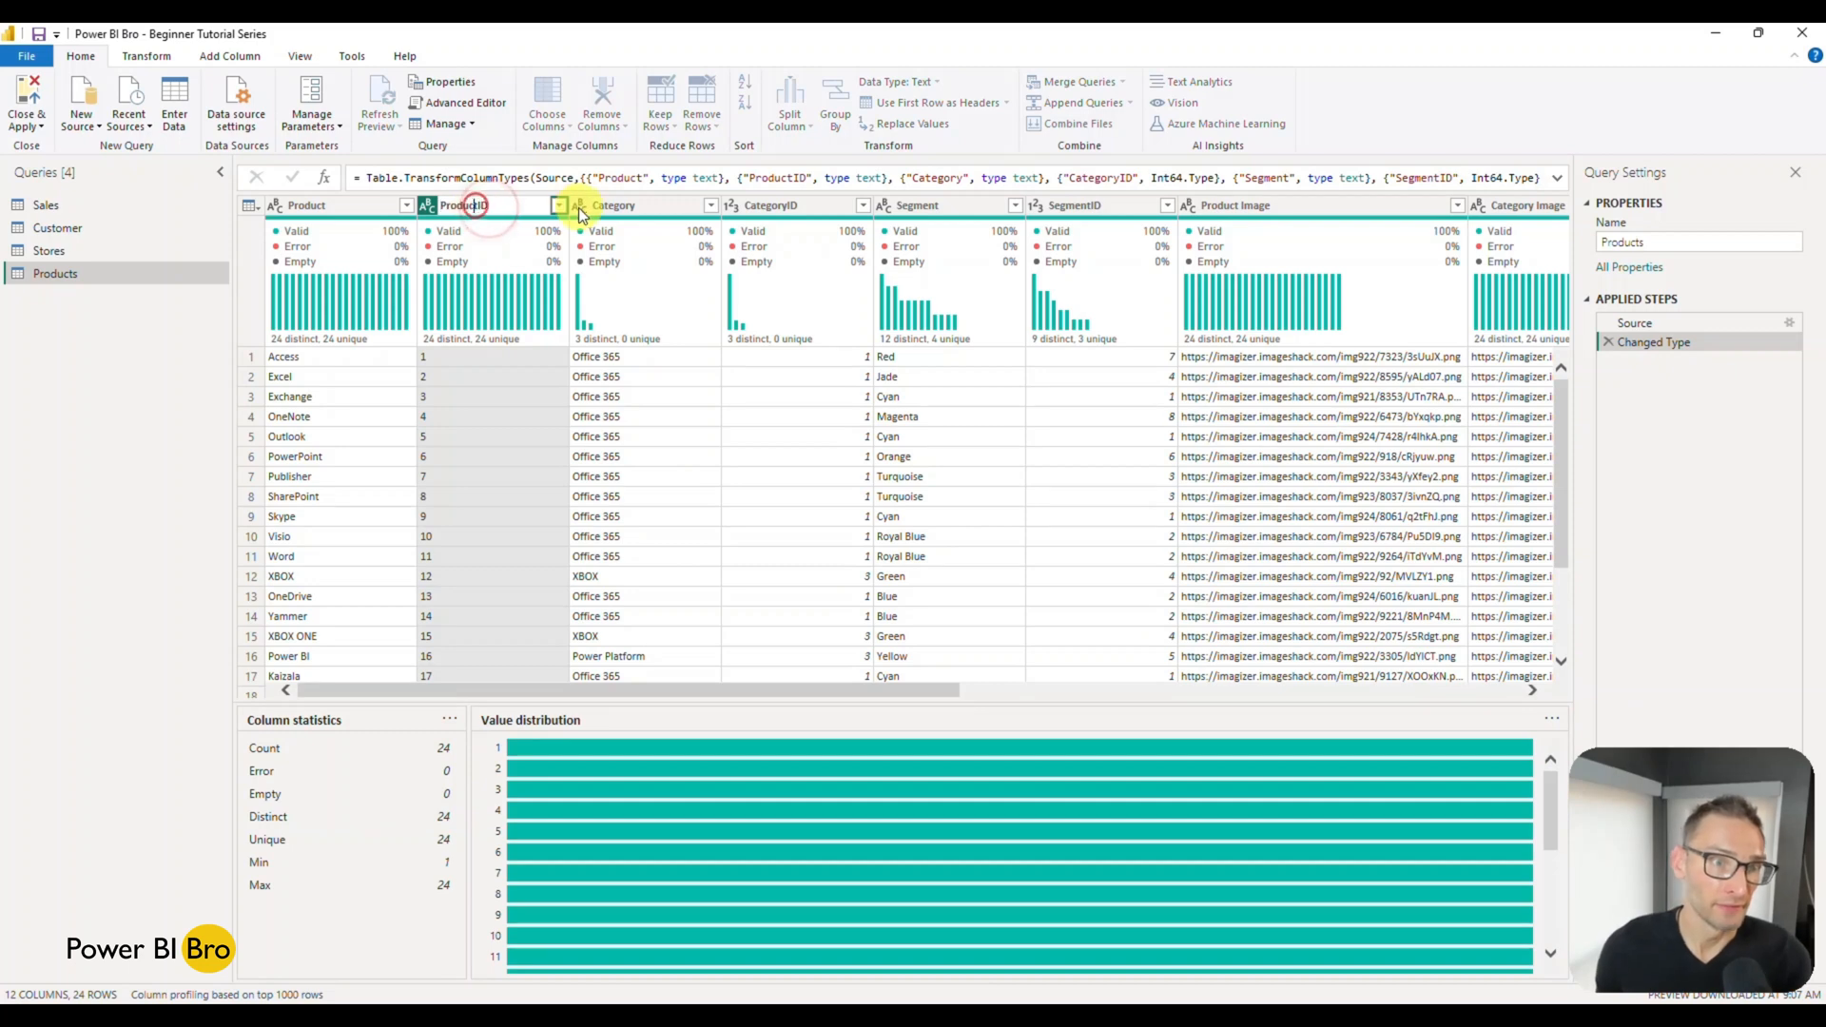
key("Return")
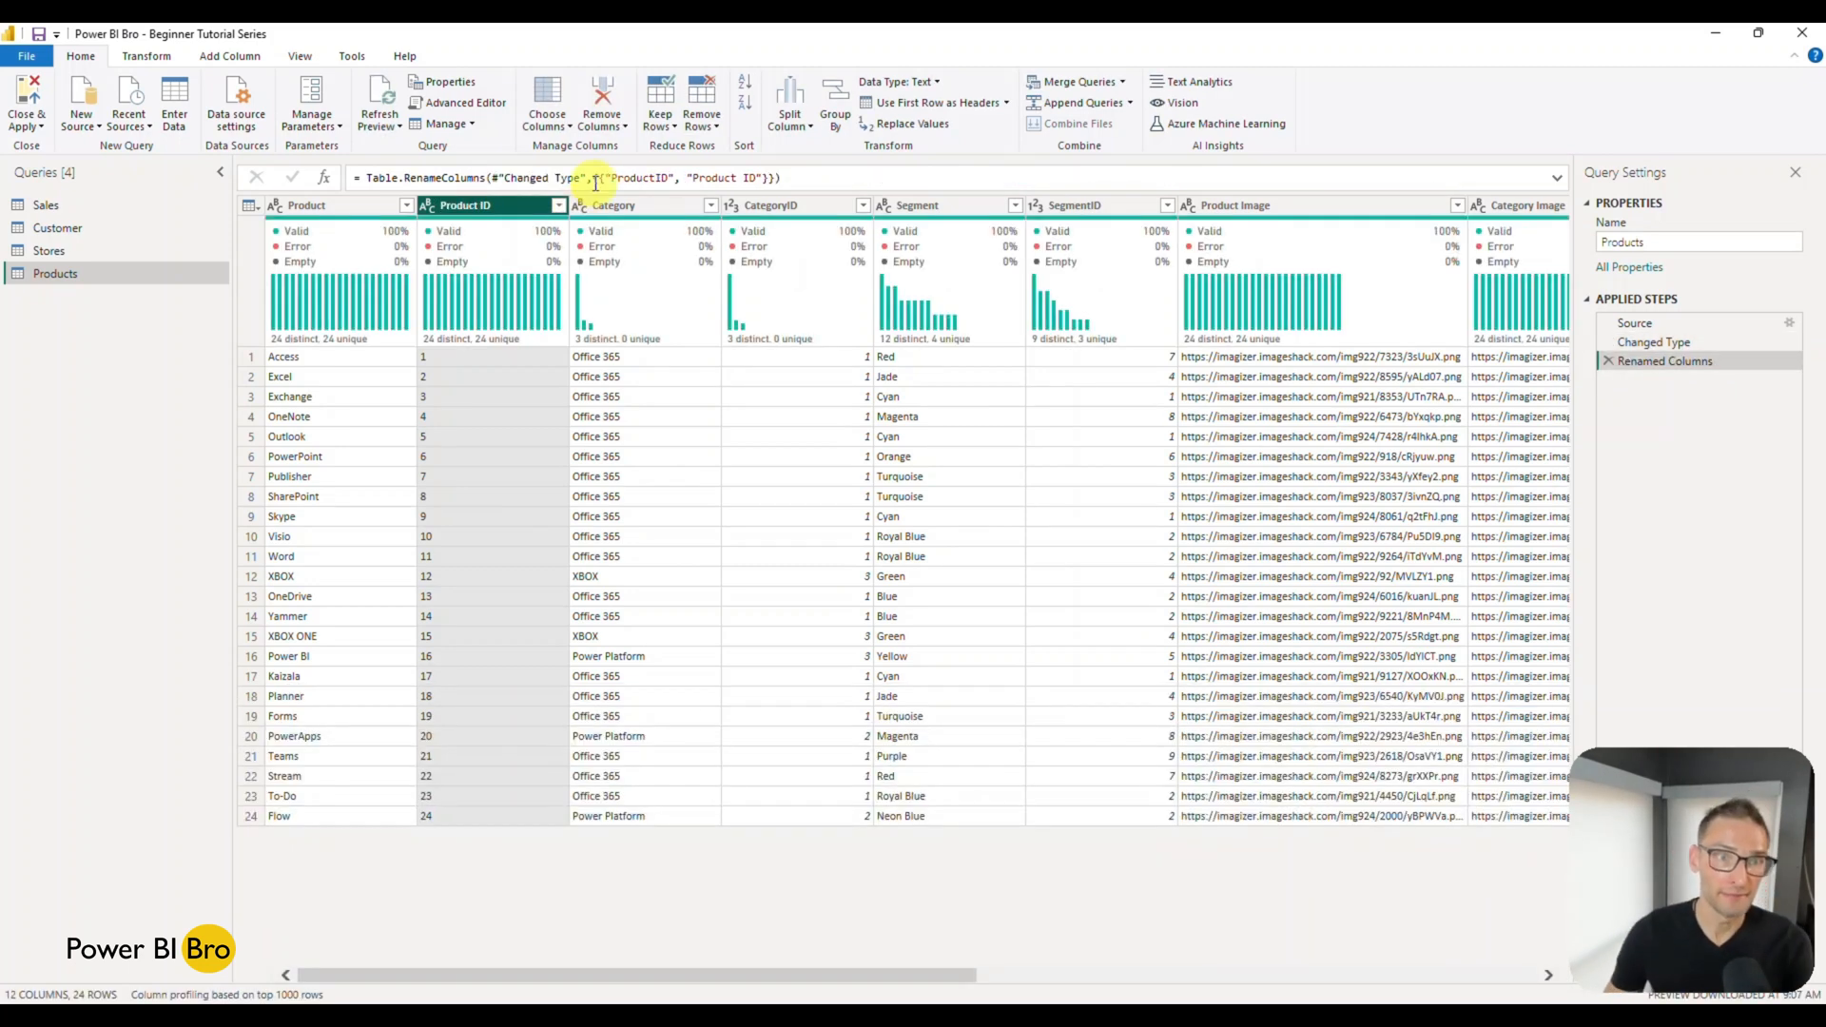
left_click(757, 207)
left_click(734, 206)
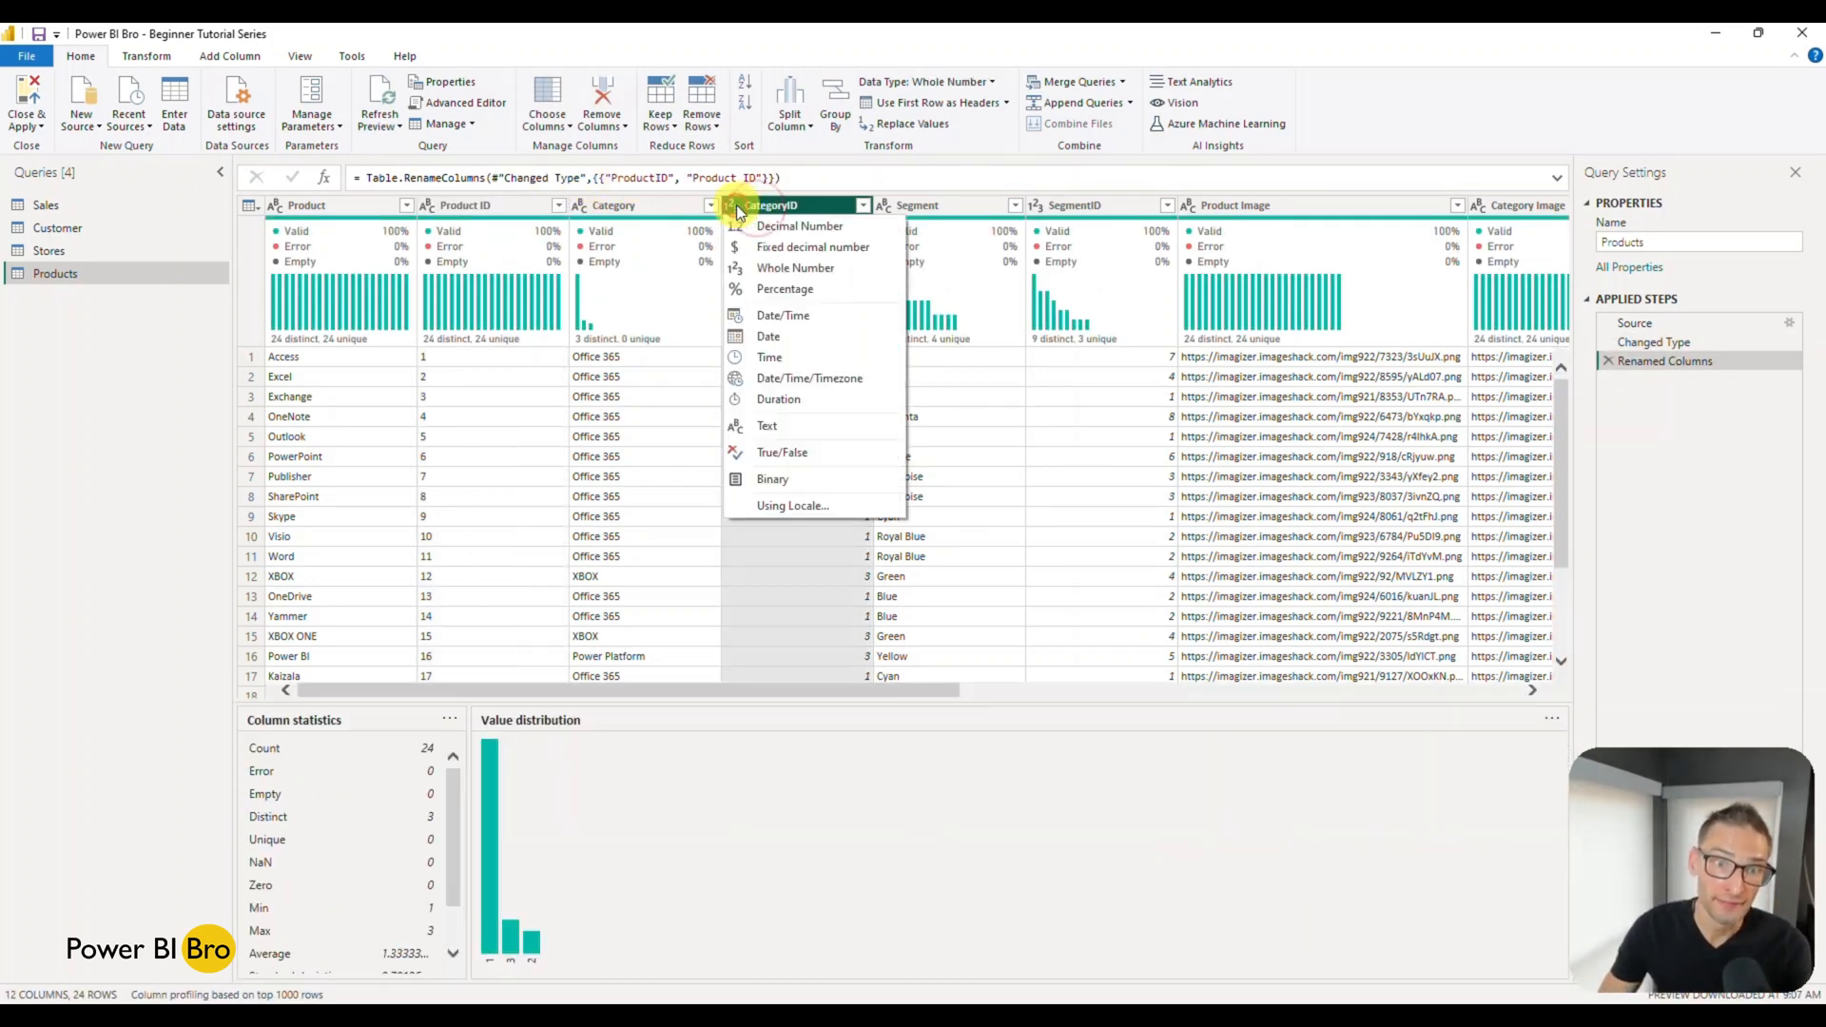
left_click(1000, 574)
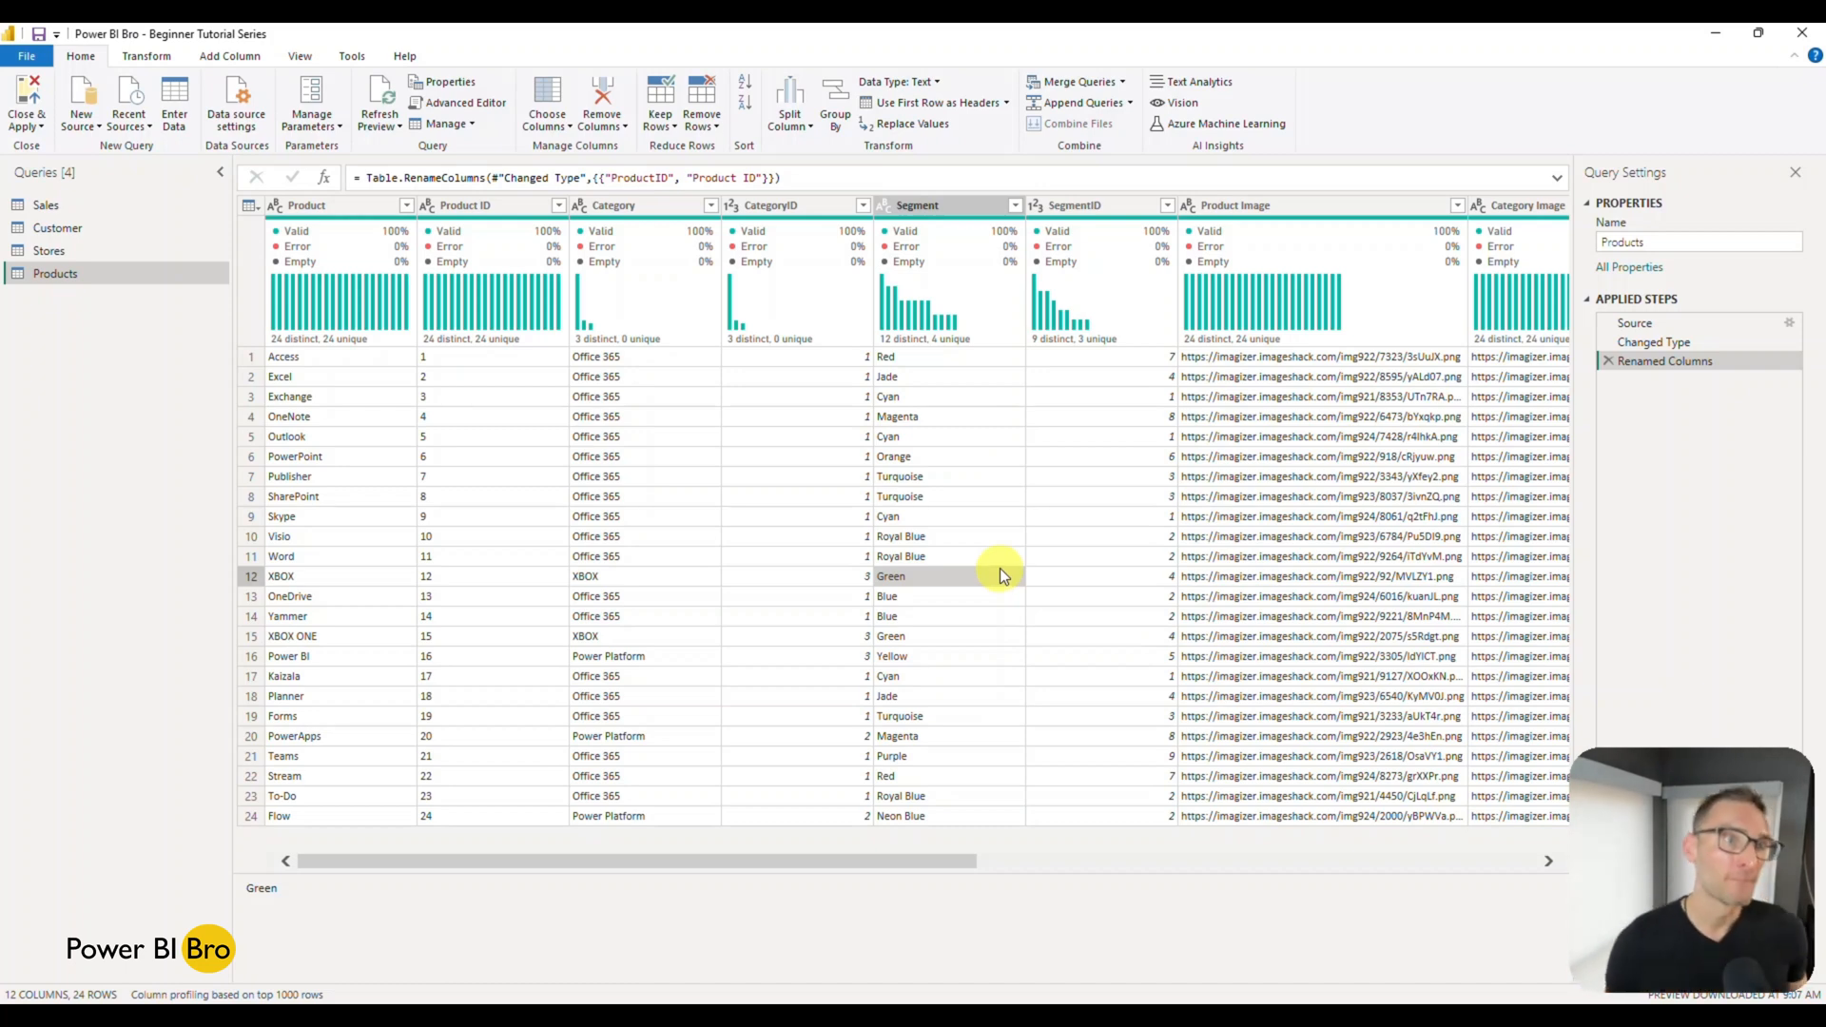
Remove the Segment and SegmentID columns from the Products table.
left_click(749, 214)
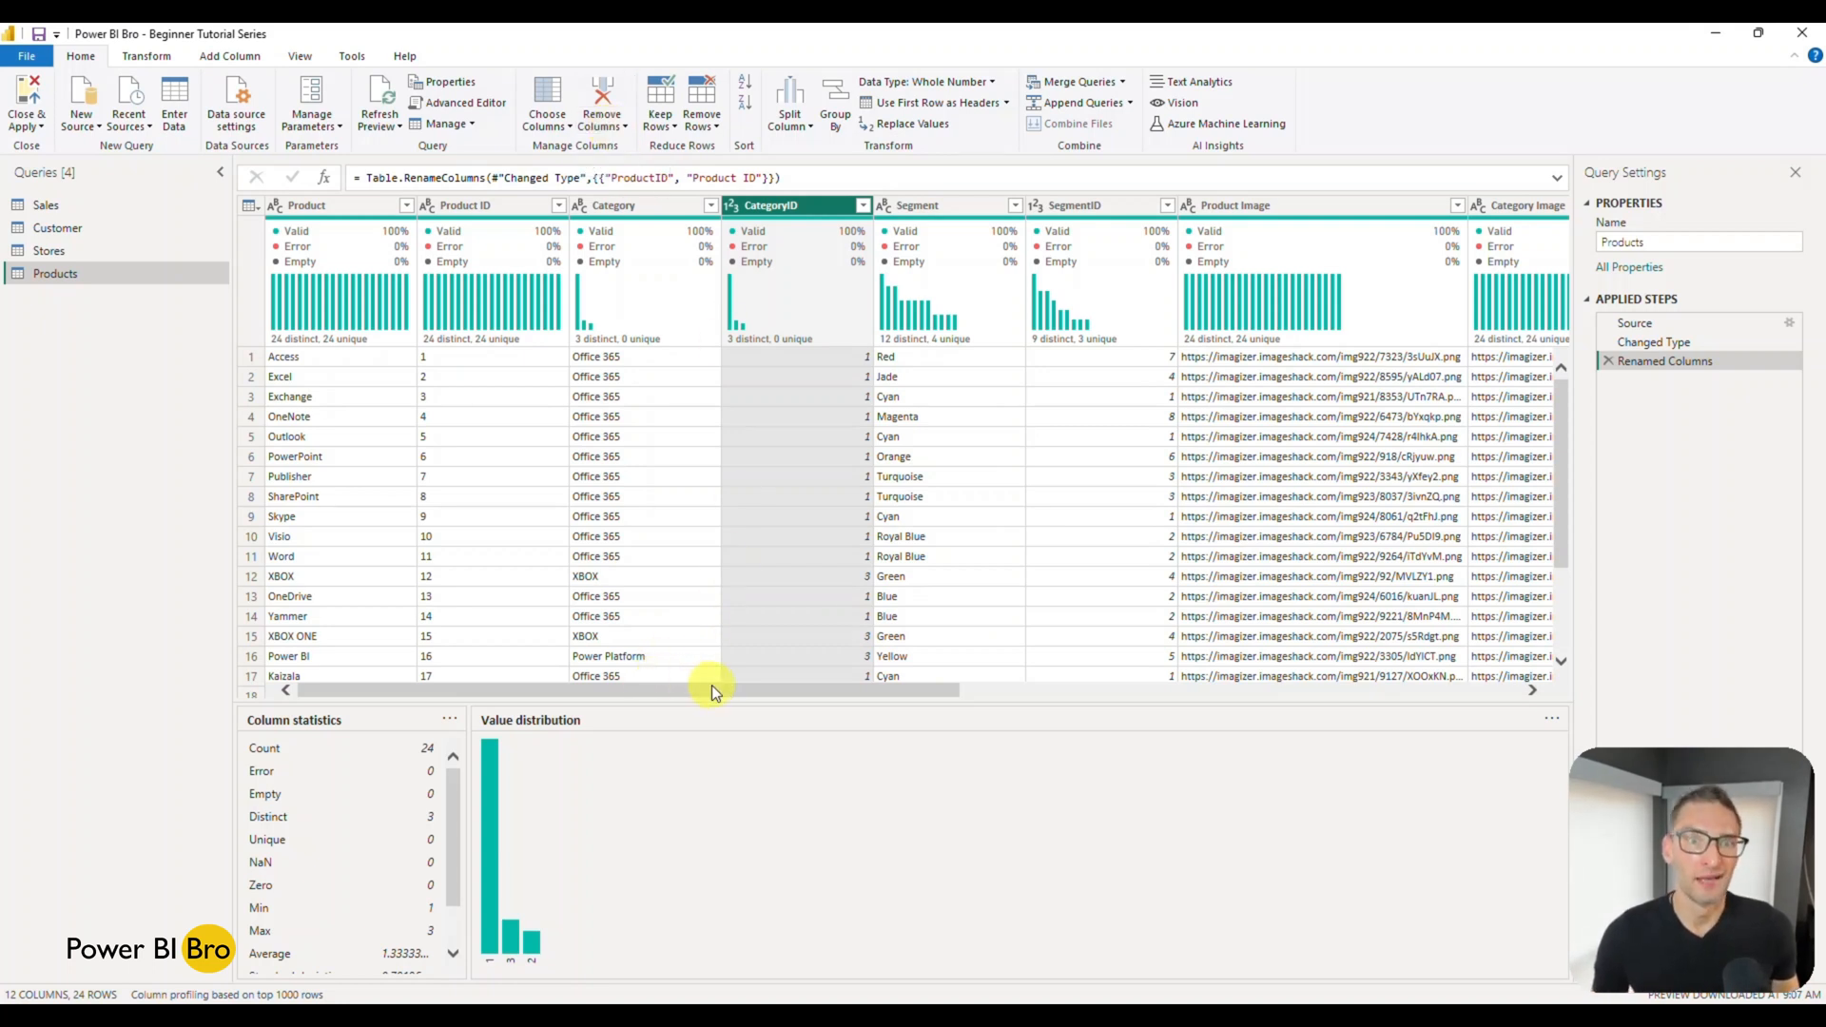
left_click_drag(736, 691, 779, 693)
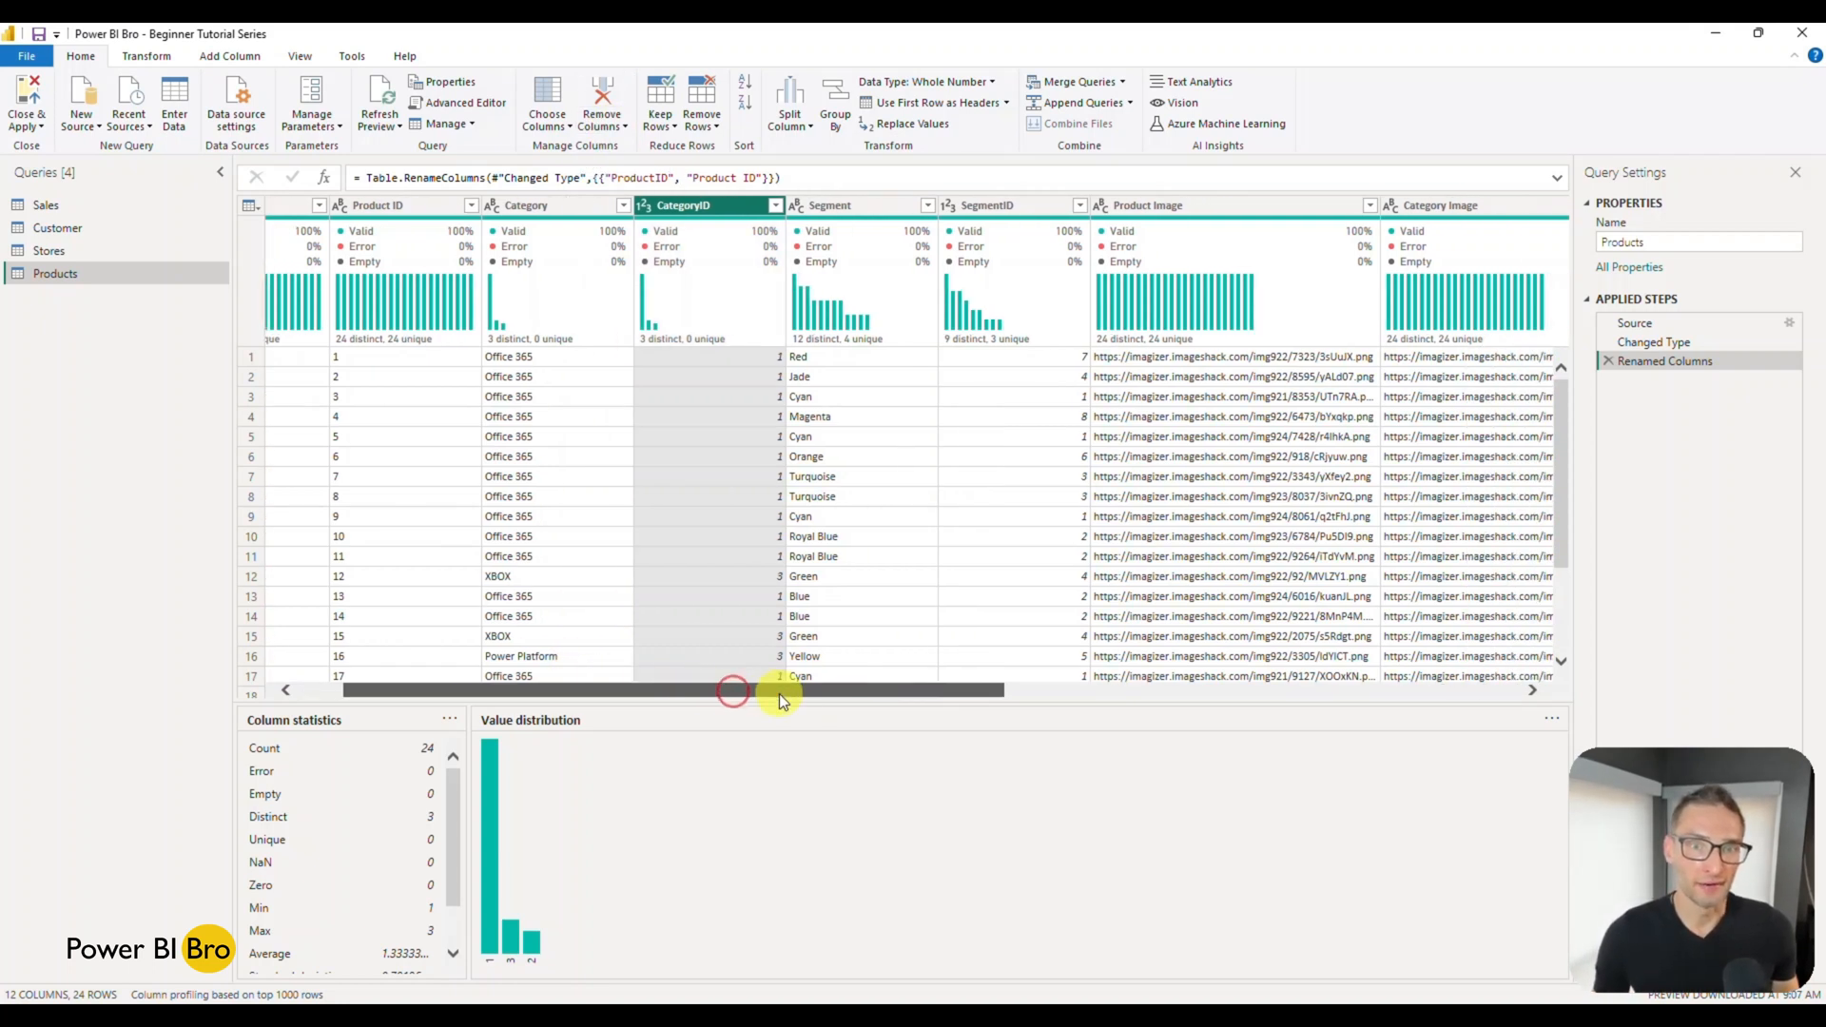
left_click(846, 203)
left_click(1006, 204)
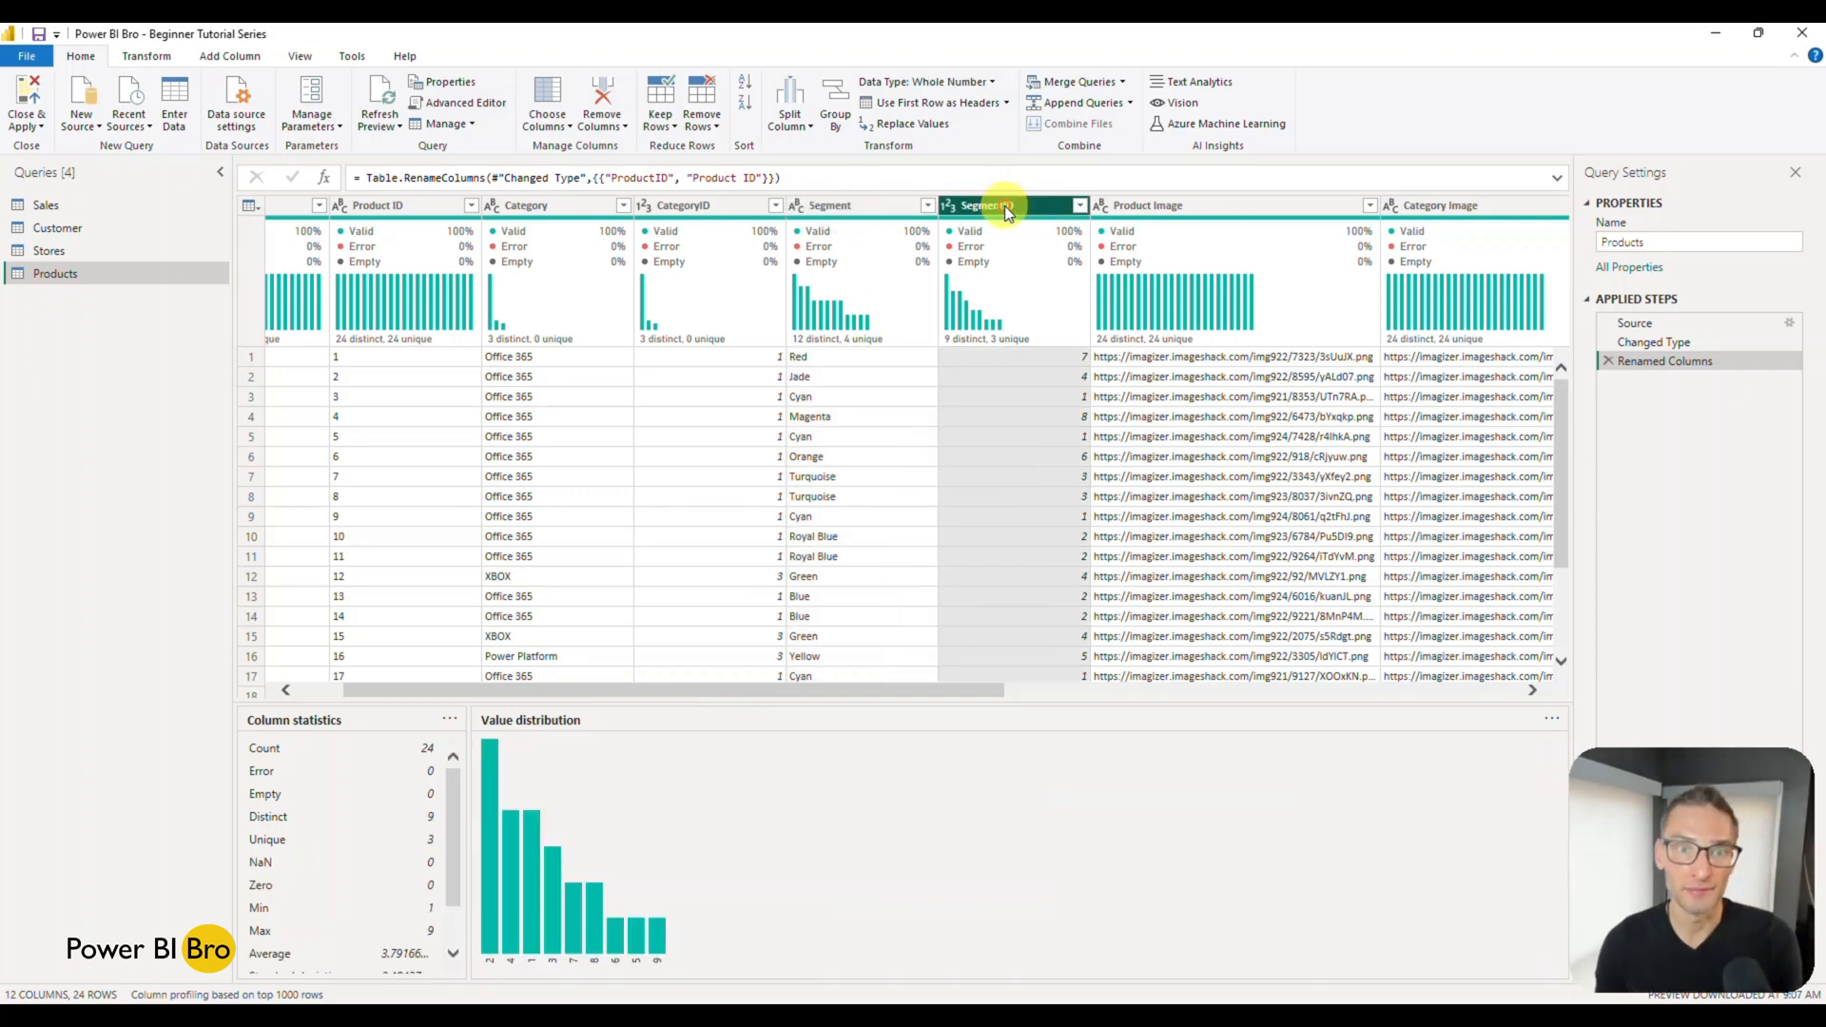
left_click(858, 208)
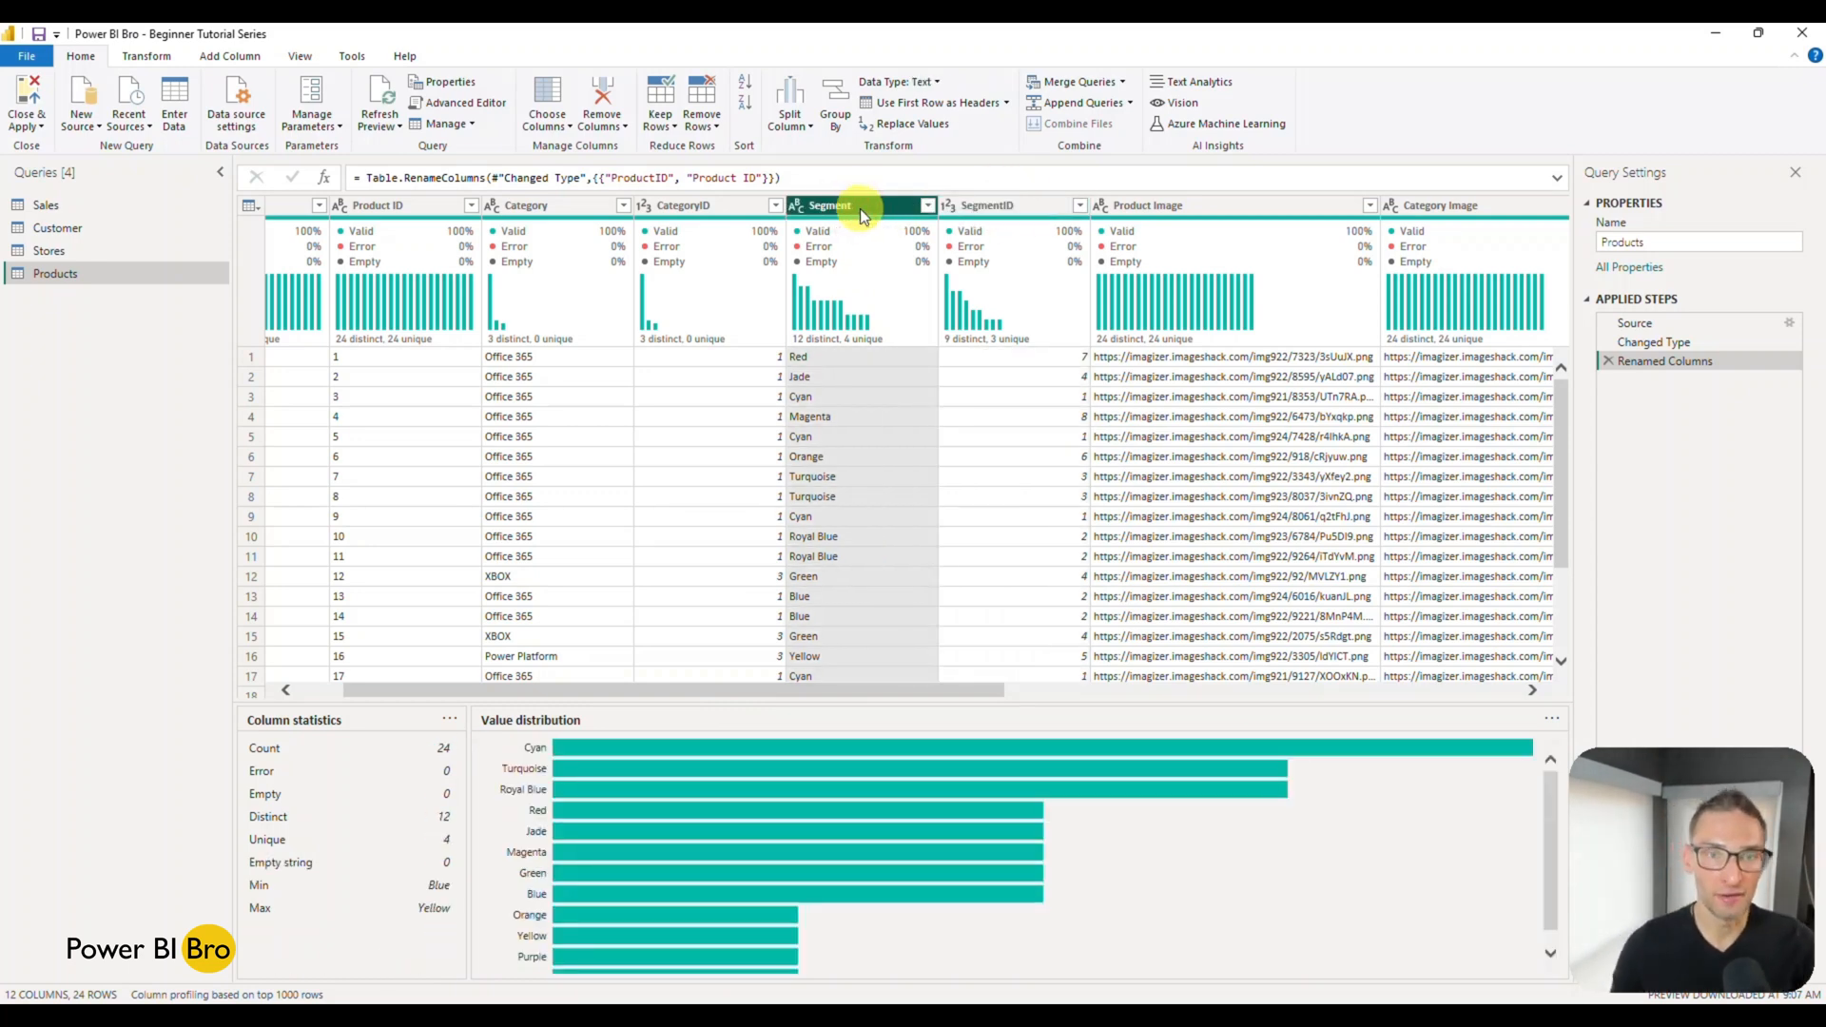
right_click(860, 211)
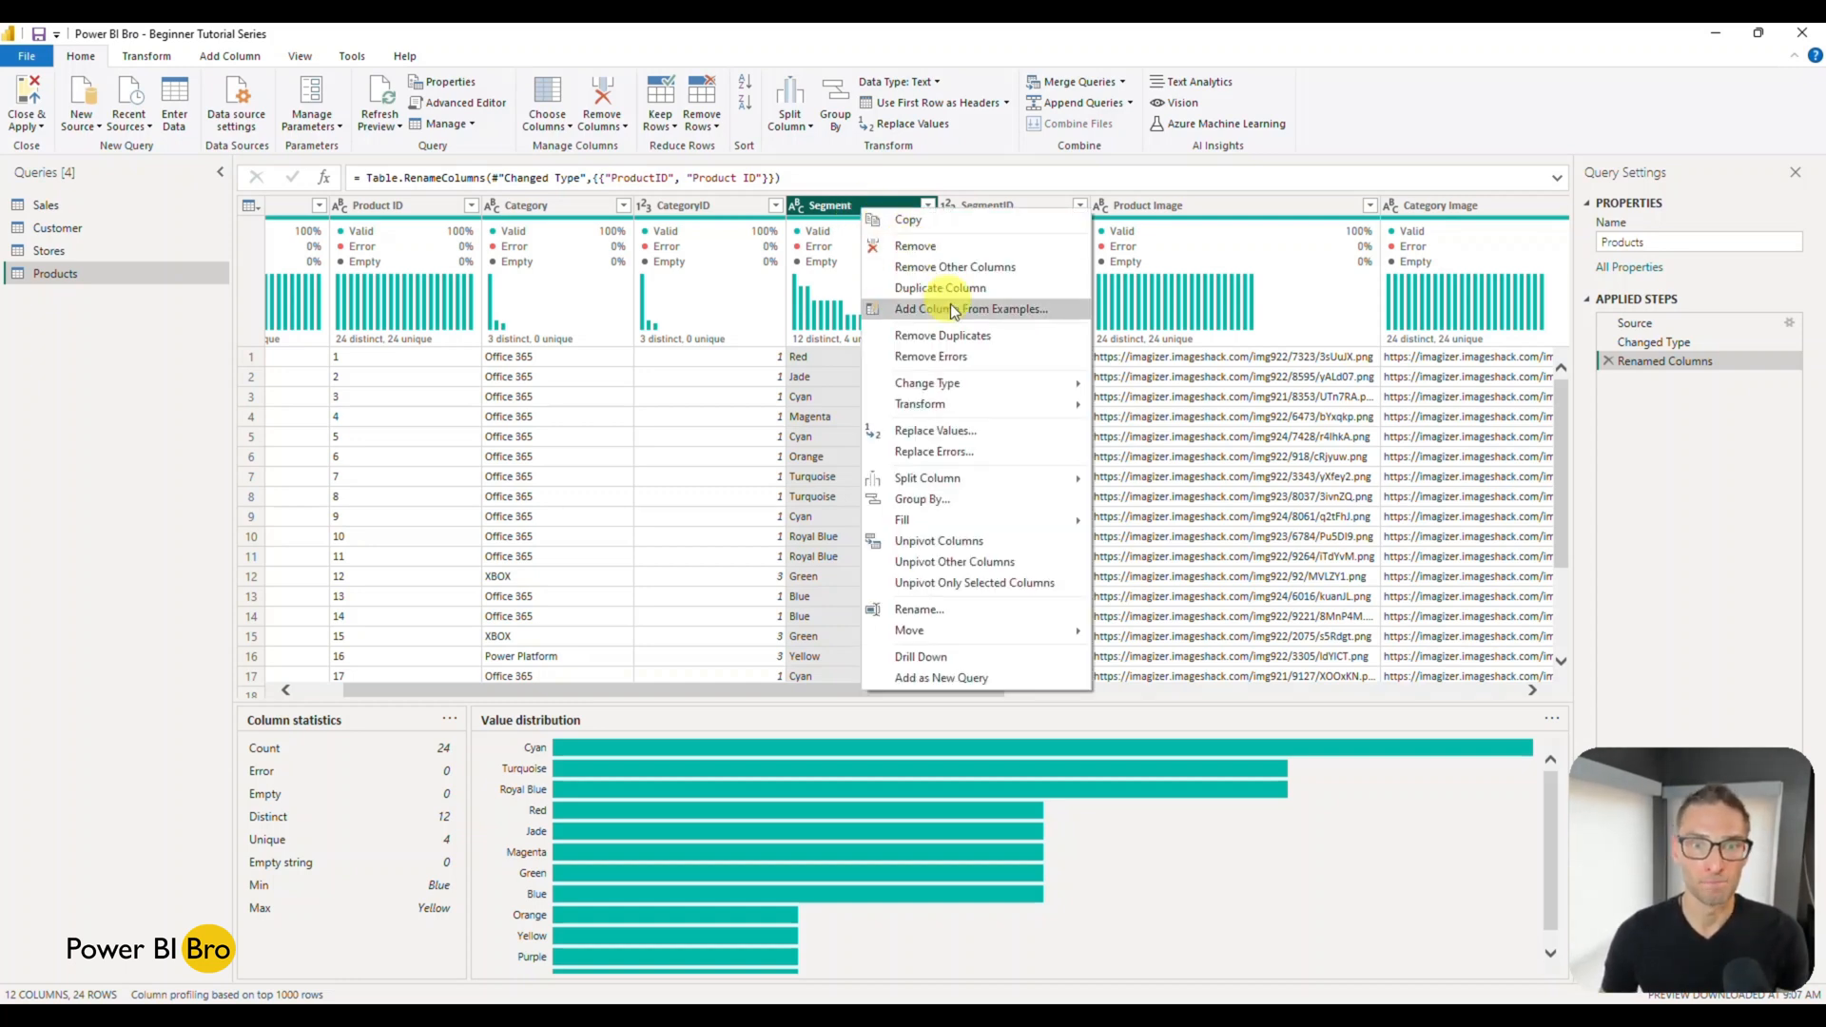
left_click(931, 246)
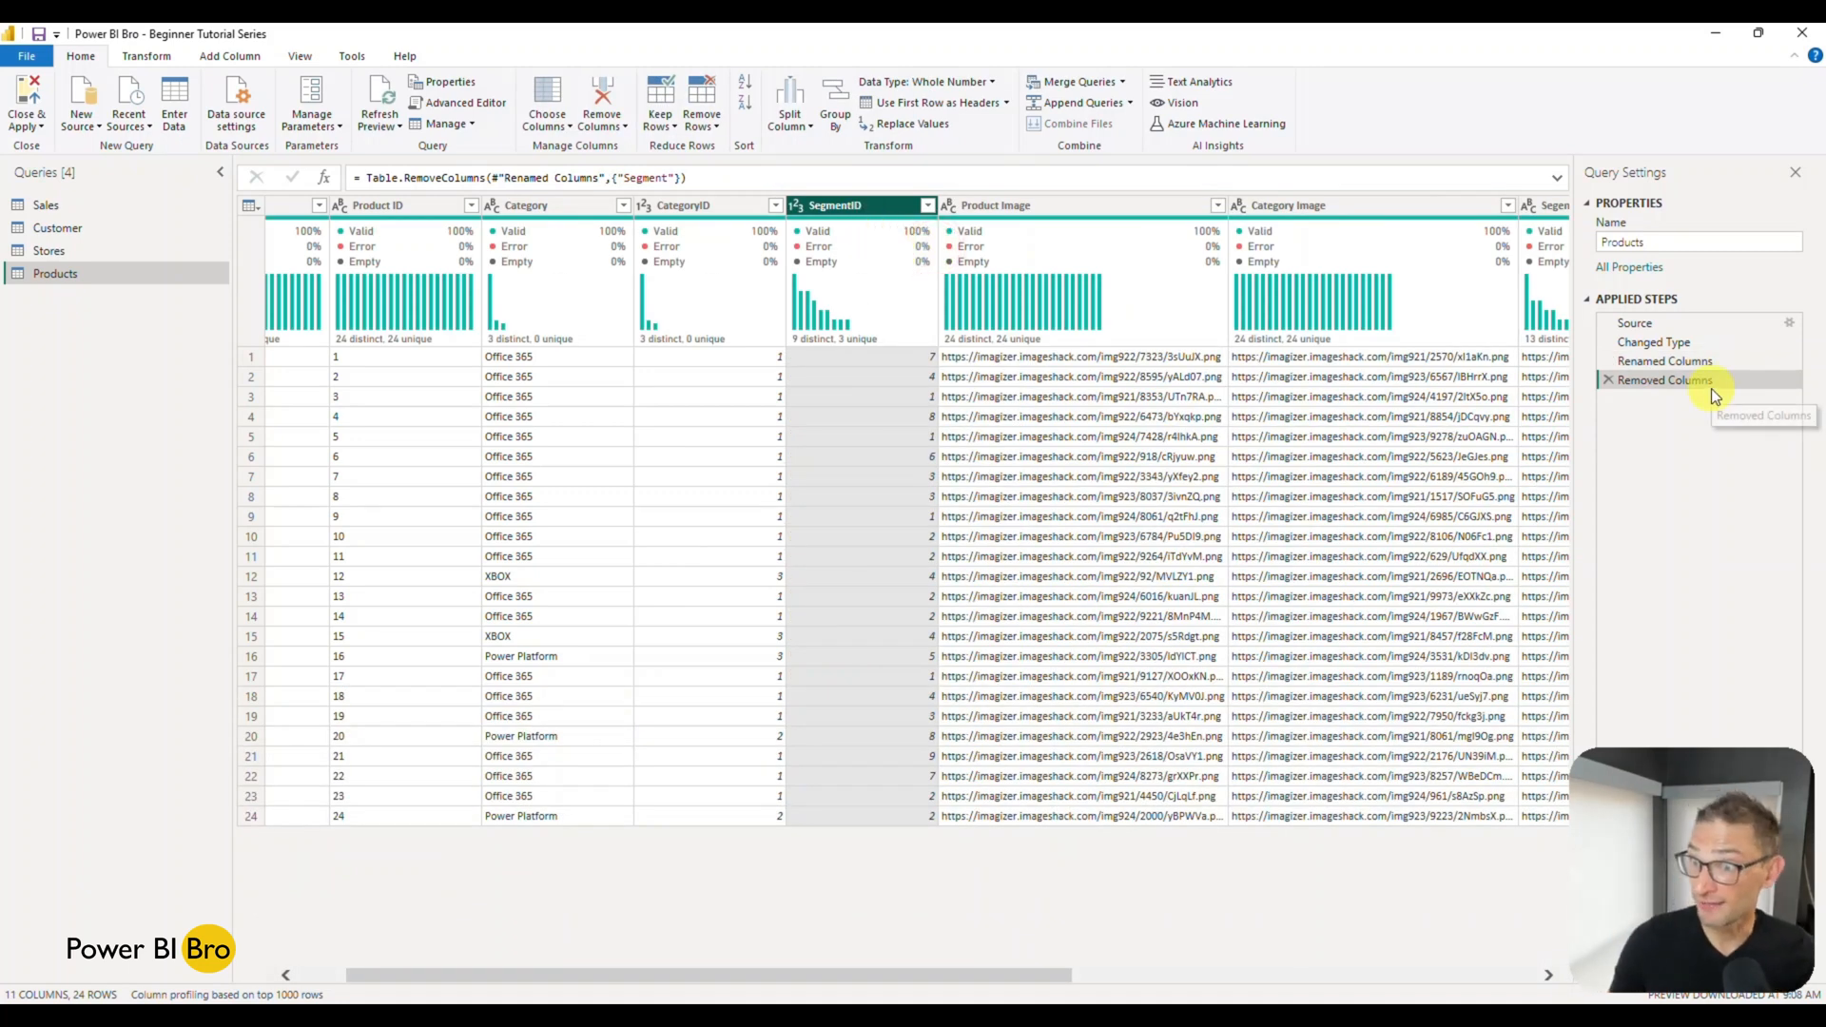
right_click(819, 208)
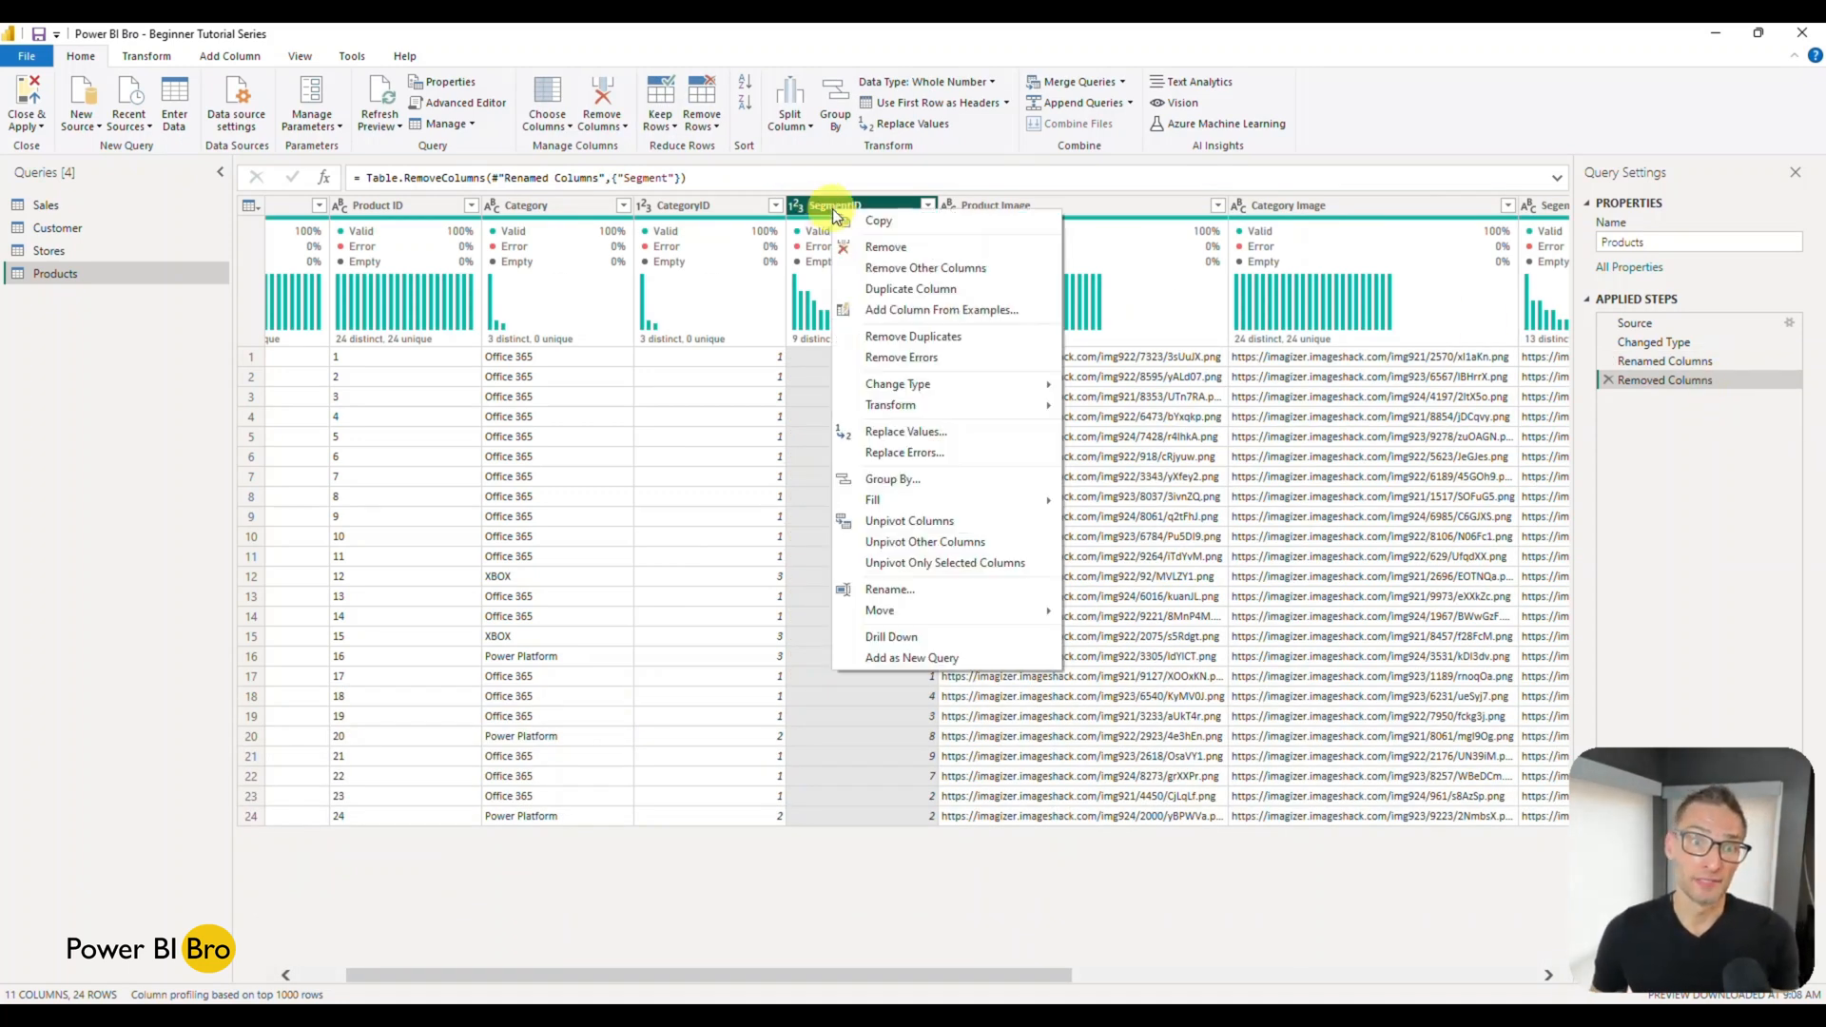
left_click(904, 248)
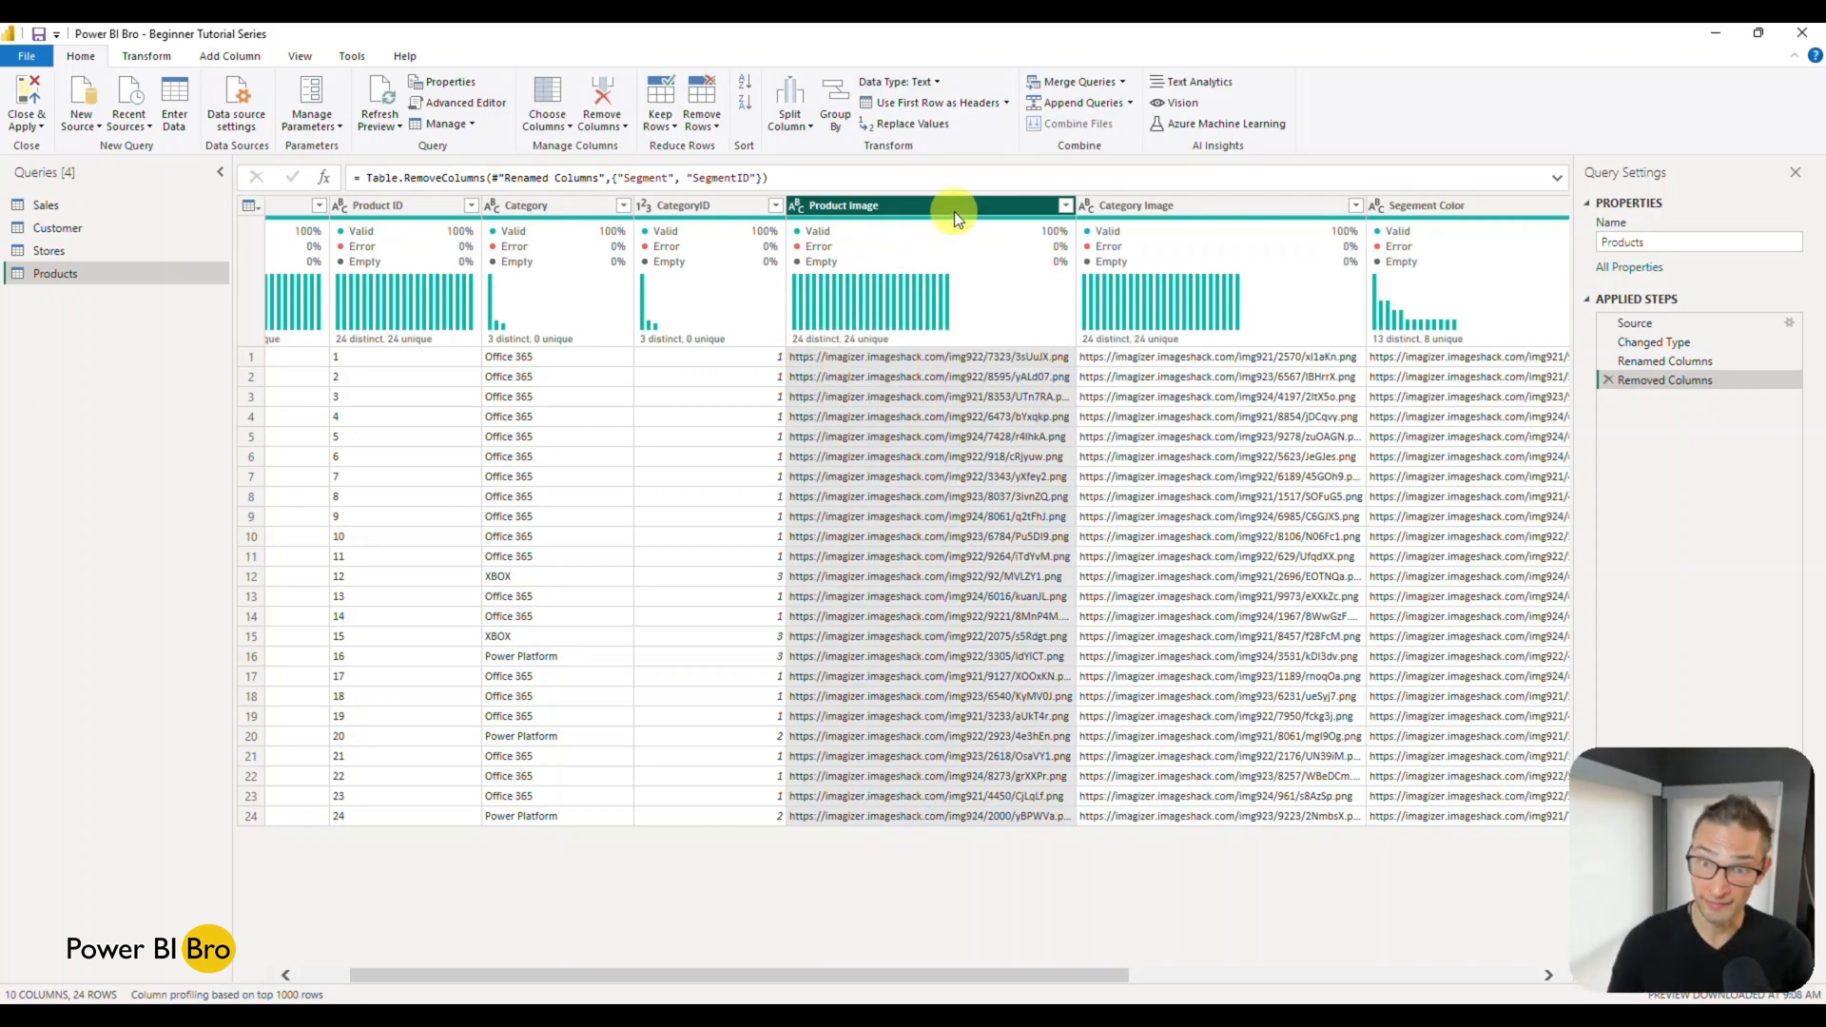
Remove the Segement Color and Segment image columns from the Products table.
left_click_drag(862, 972, 1148, 971)
left_click(989, 210)
right_click(985, 209)
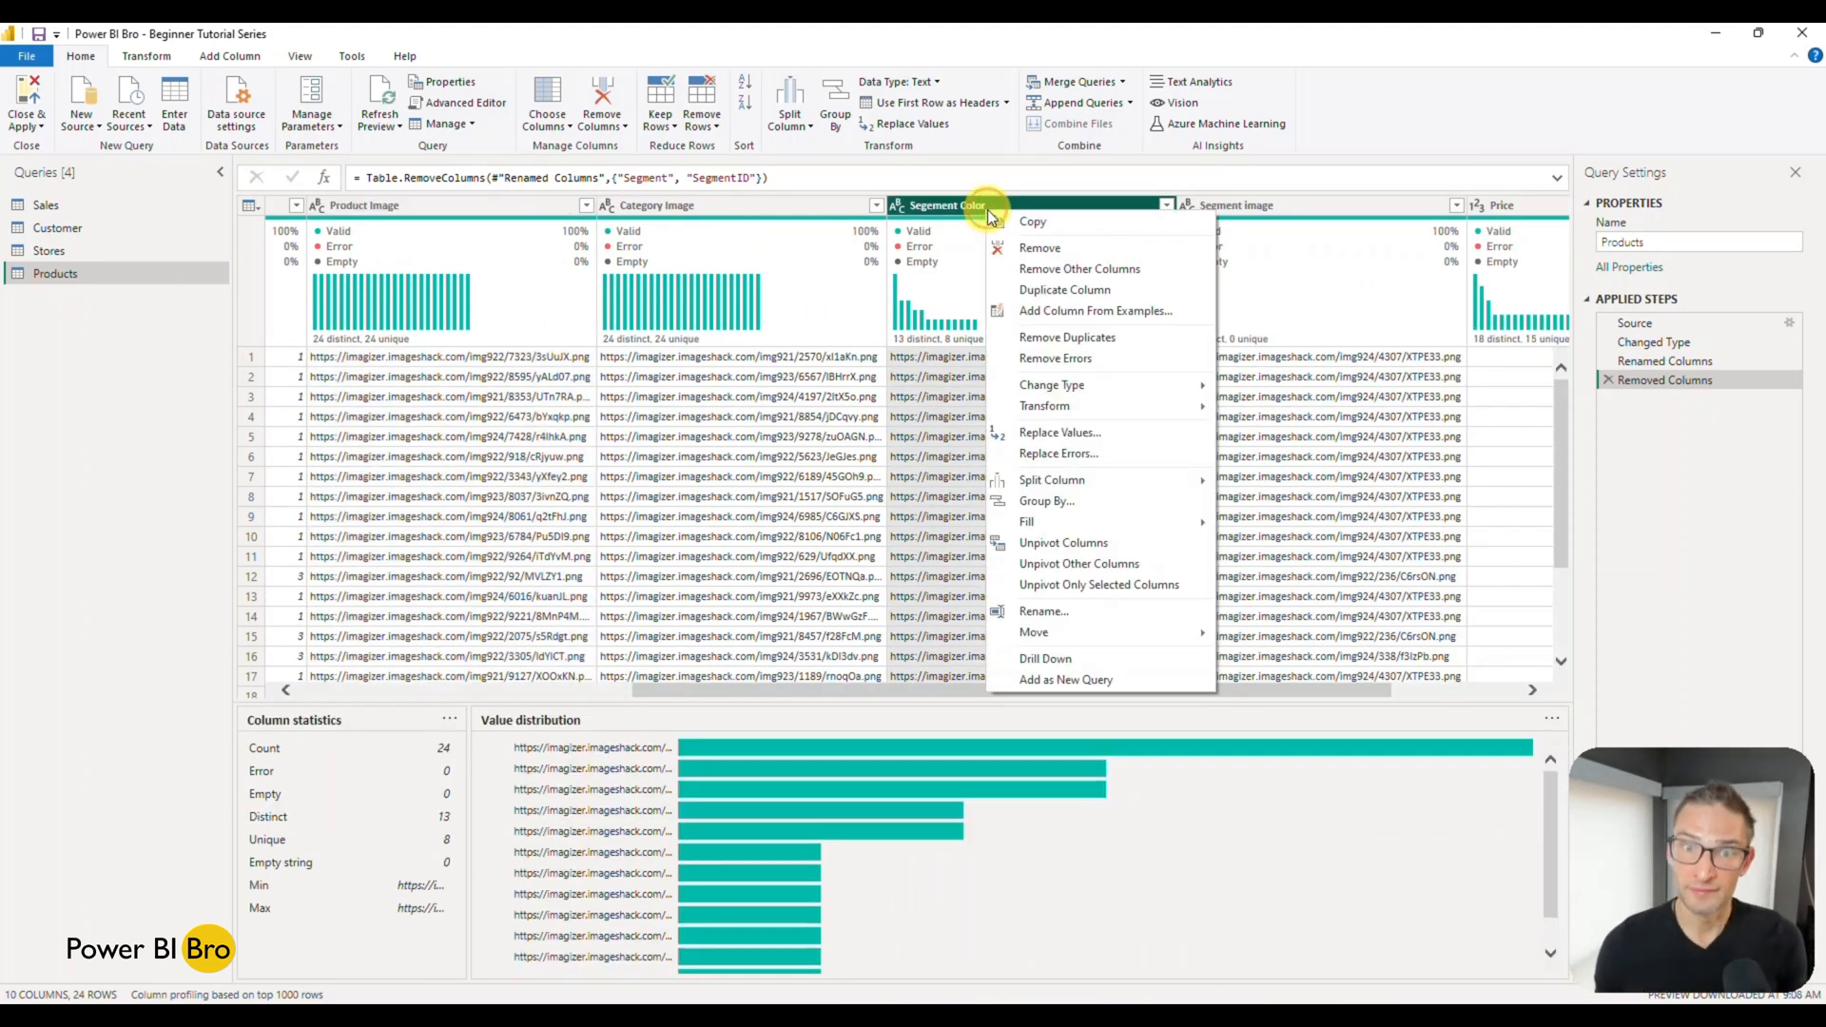
left_click(1029, 251)
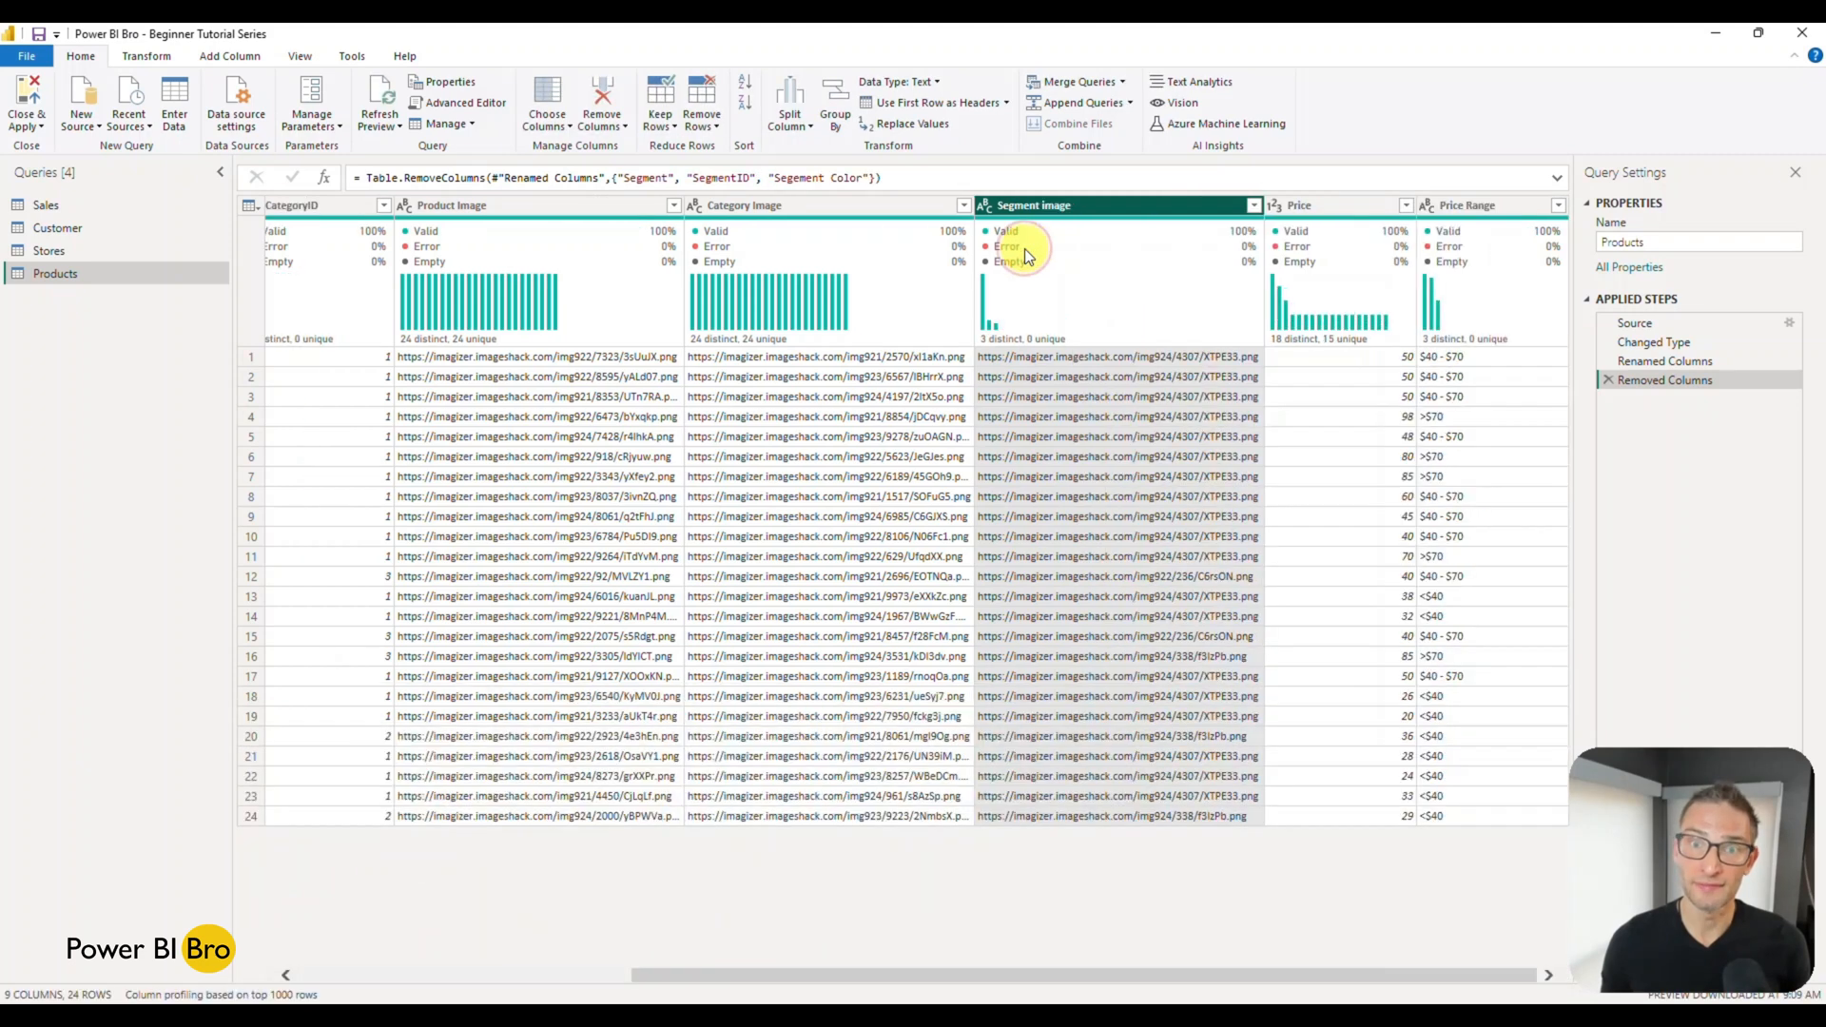
right_click(1081, 211)
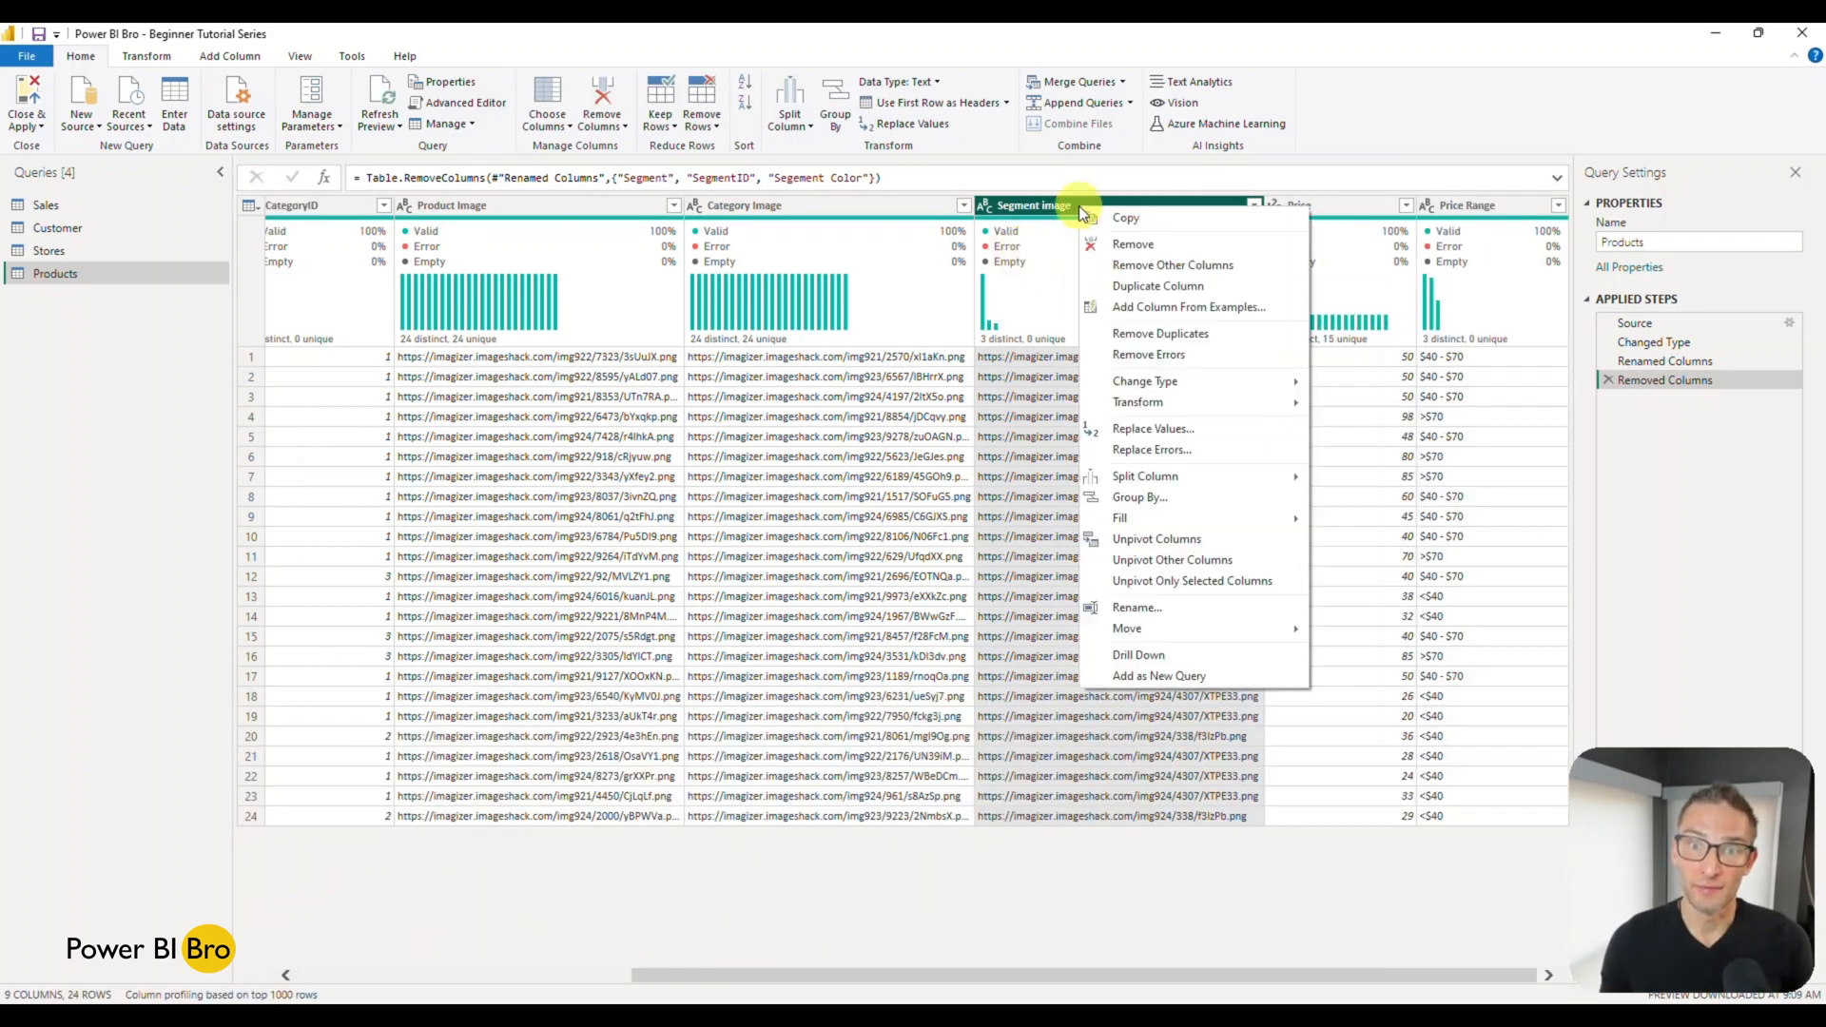
left_click(1140, 245)
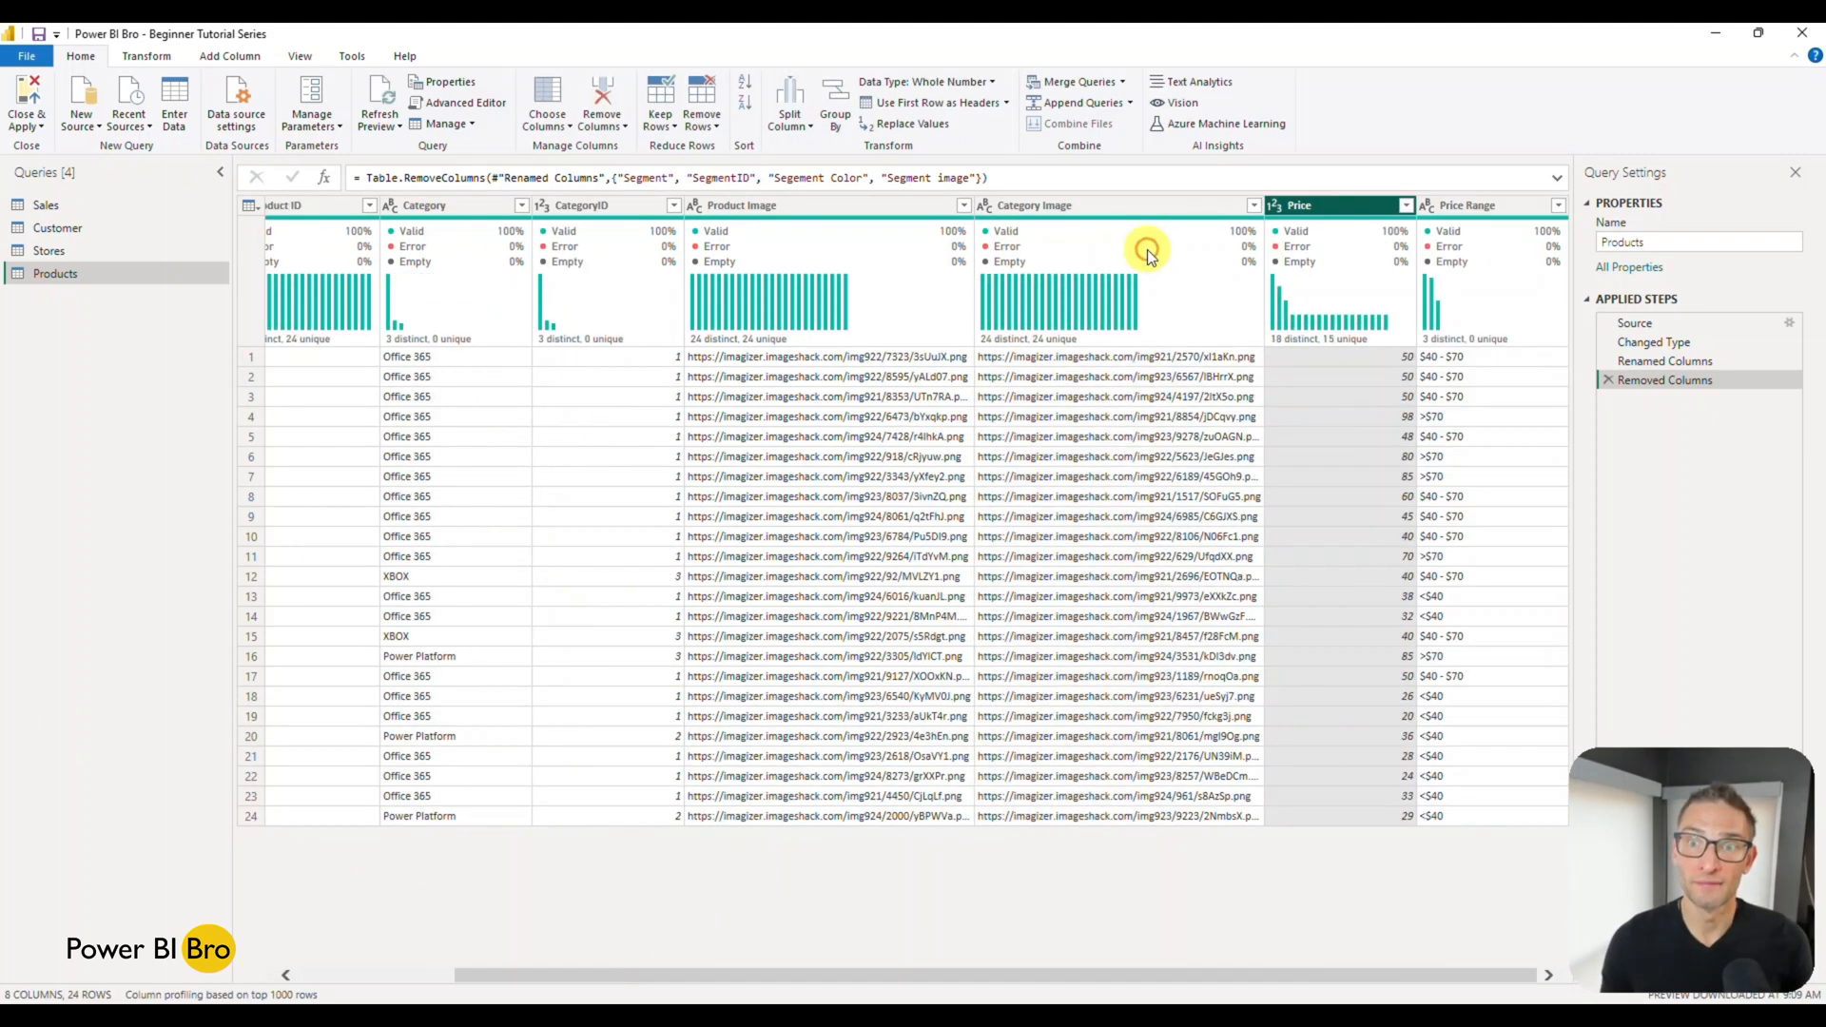
Change the Price column's data type to Fixed decimal number.
left_click(1112, 974)
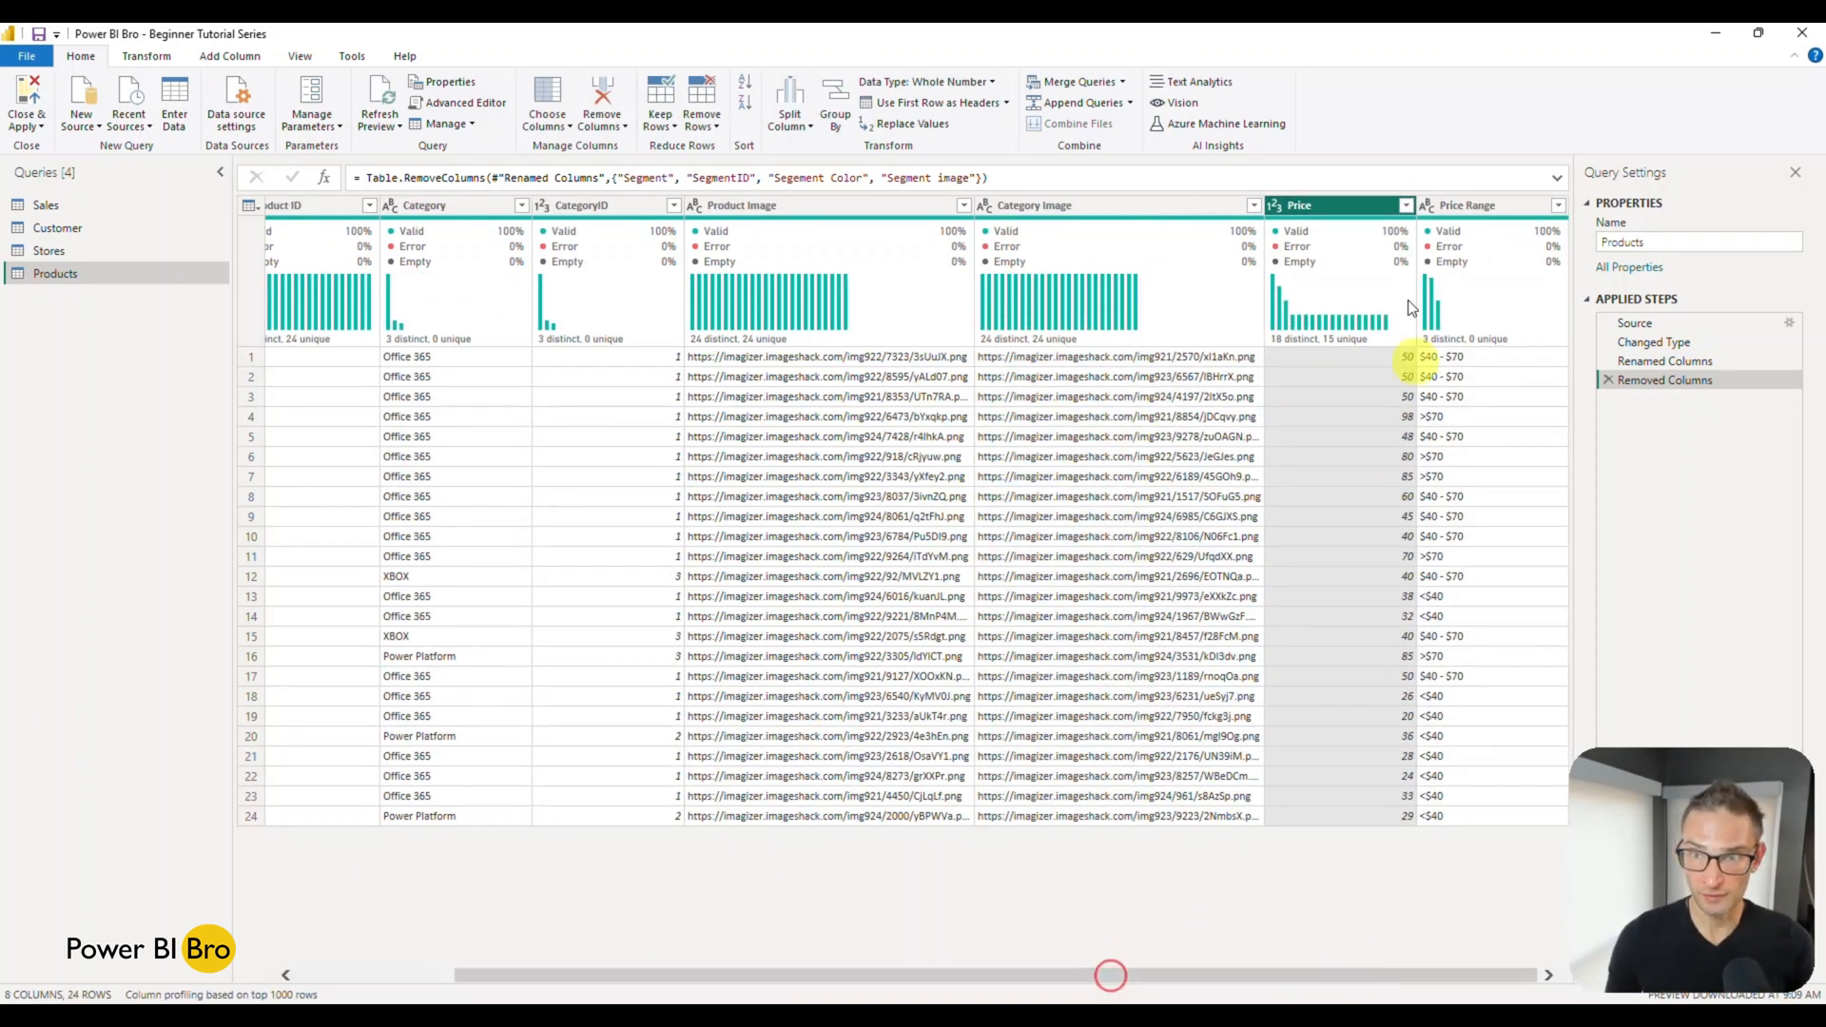
left_click(1277, 206)
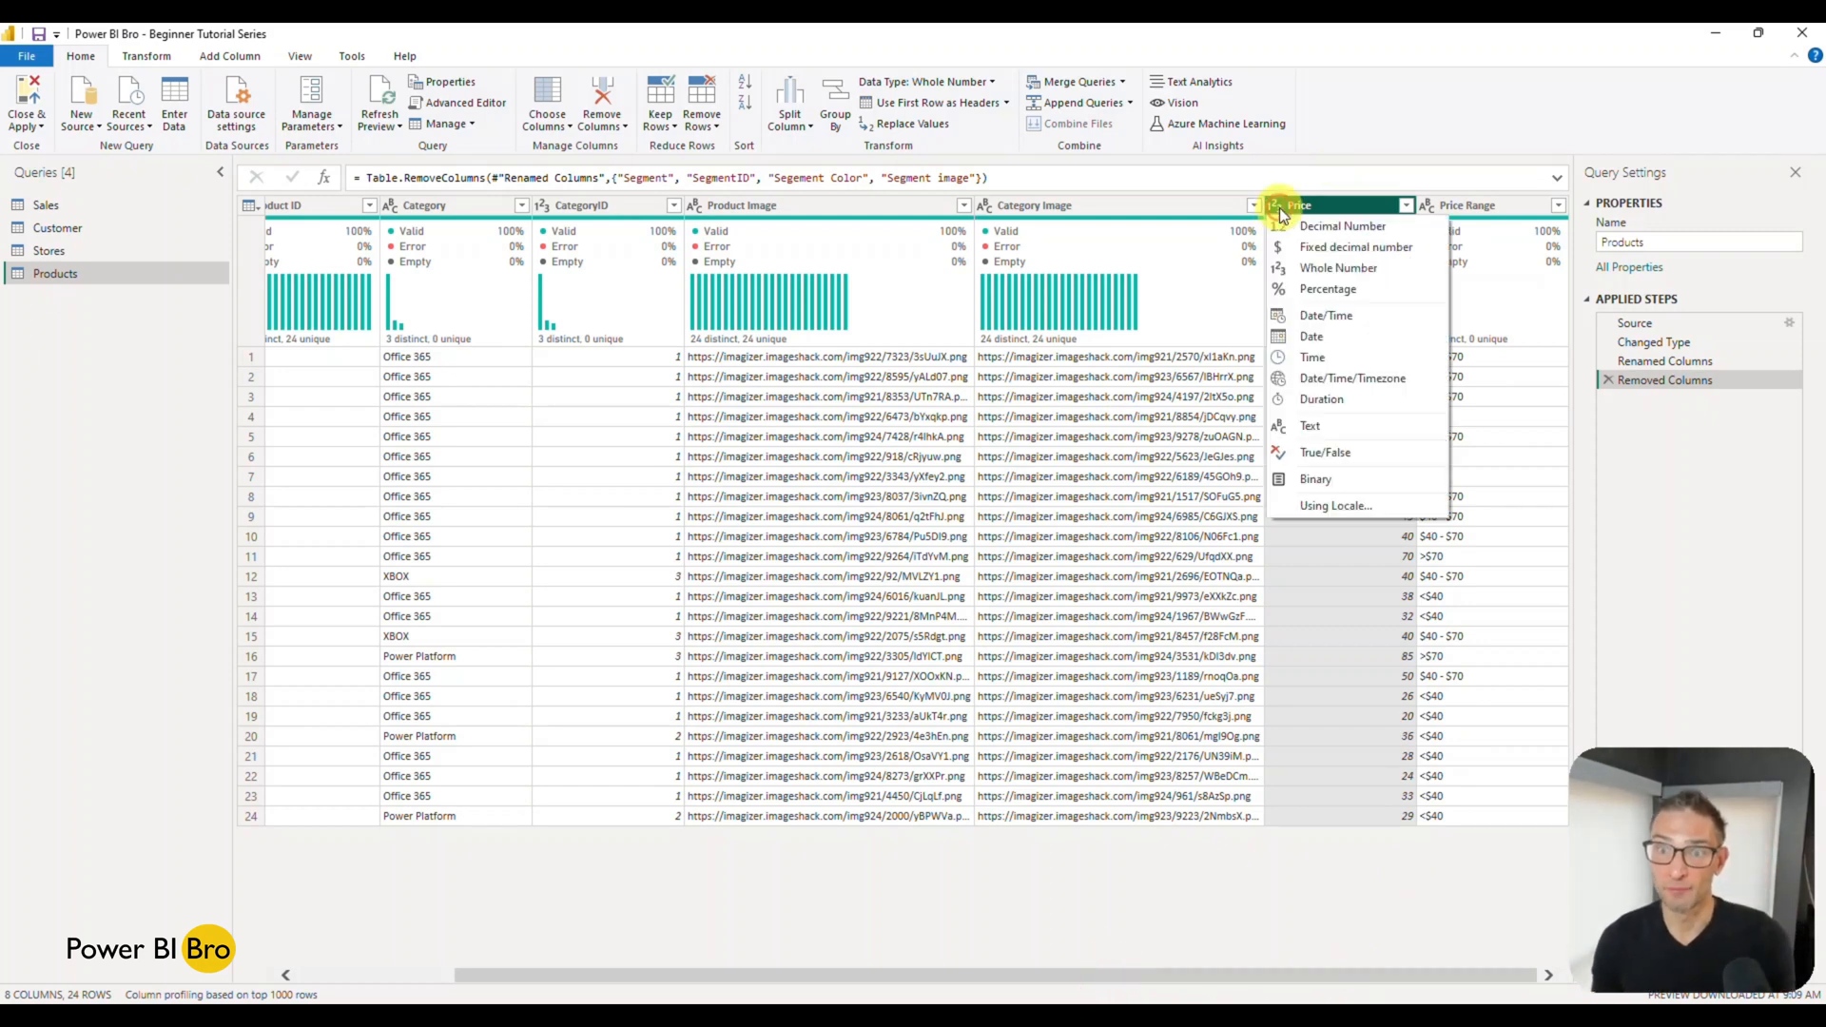
left_click(1321, 251)
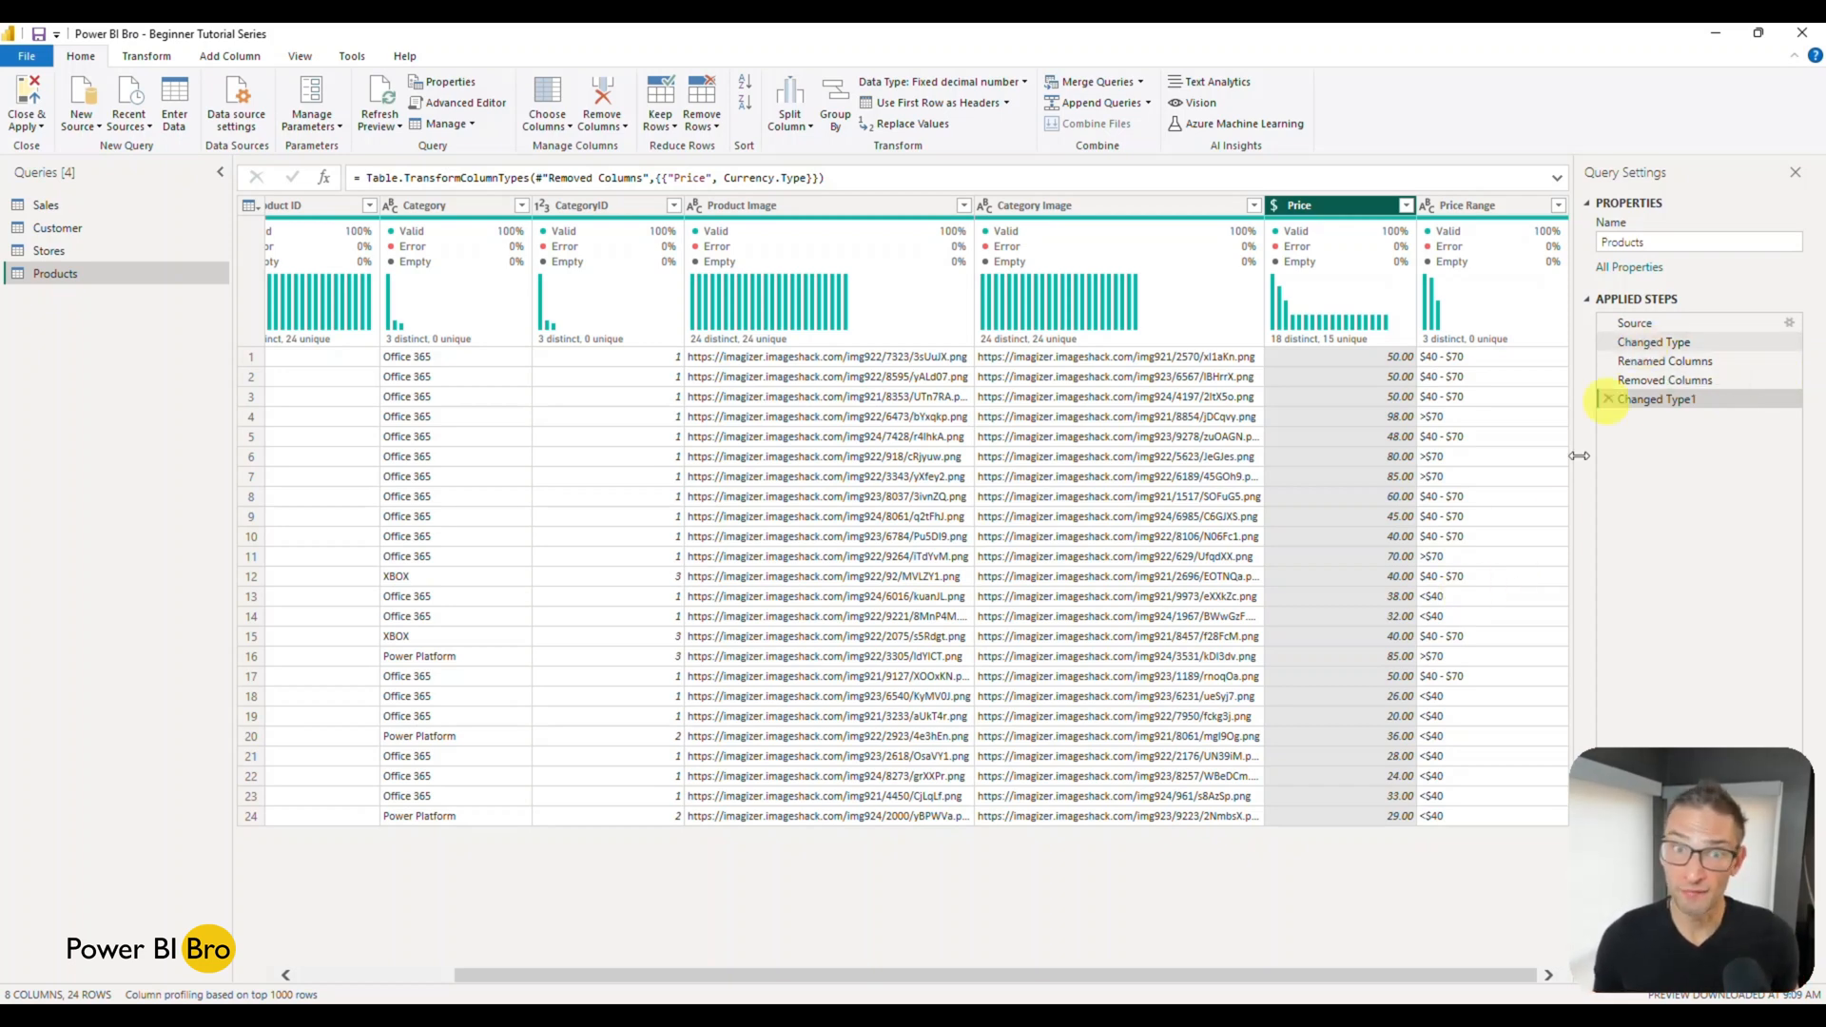
Examine the Products table at its applied steps Source, Changed Type, Removed Columns and Changed Type1.
left_click_drag(1044, 978, 890, 965)
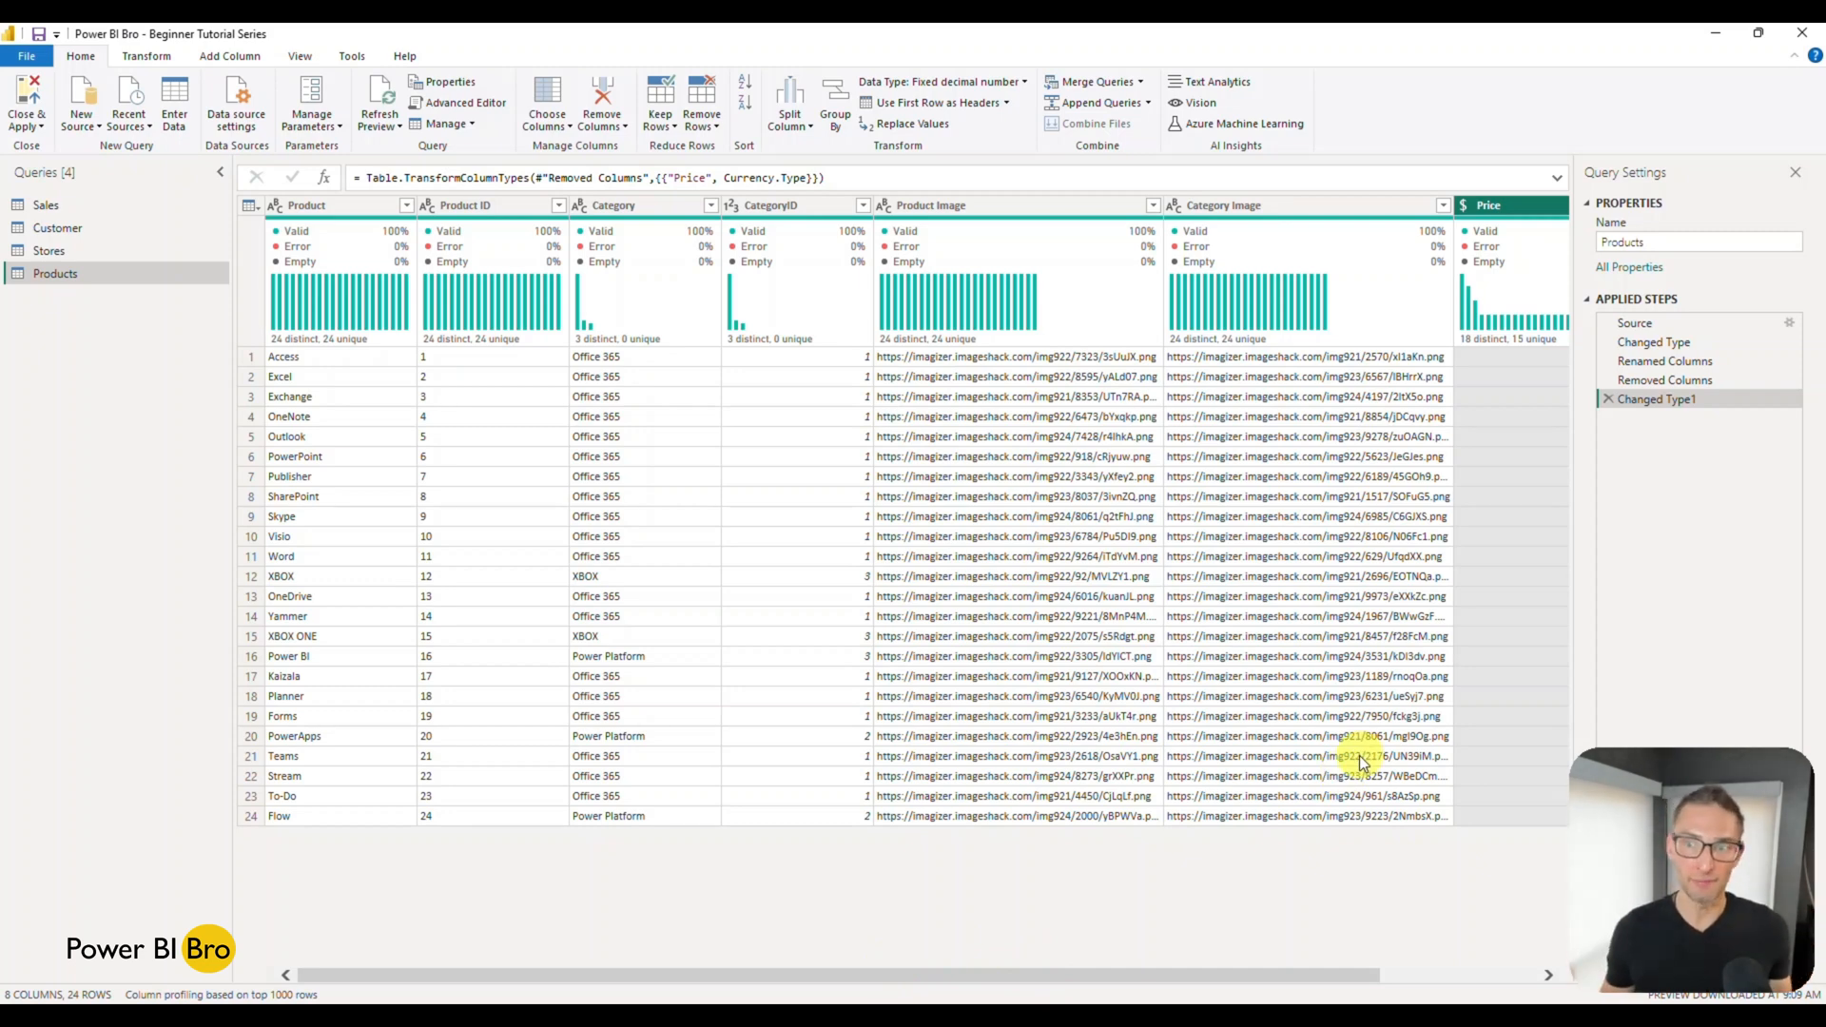
left_click(1637, 326)
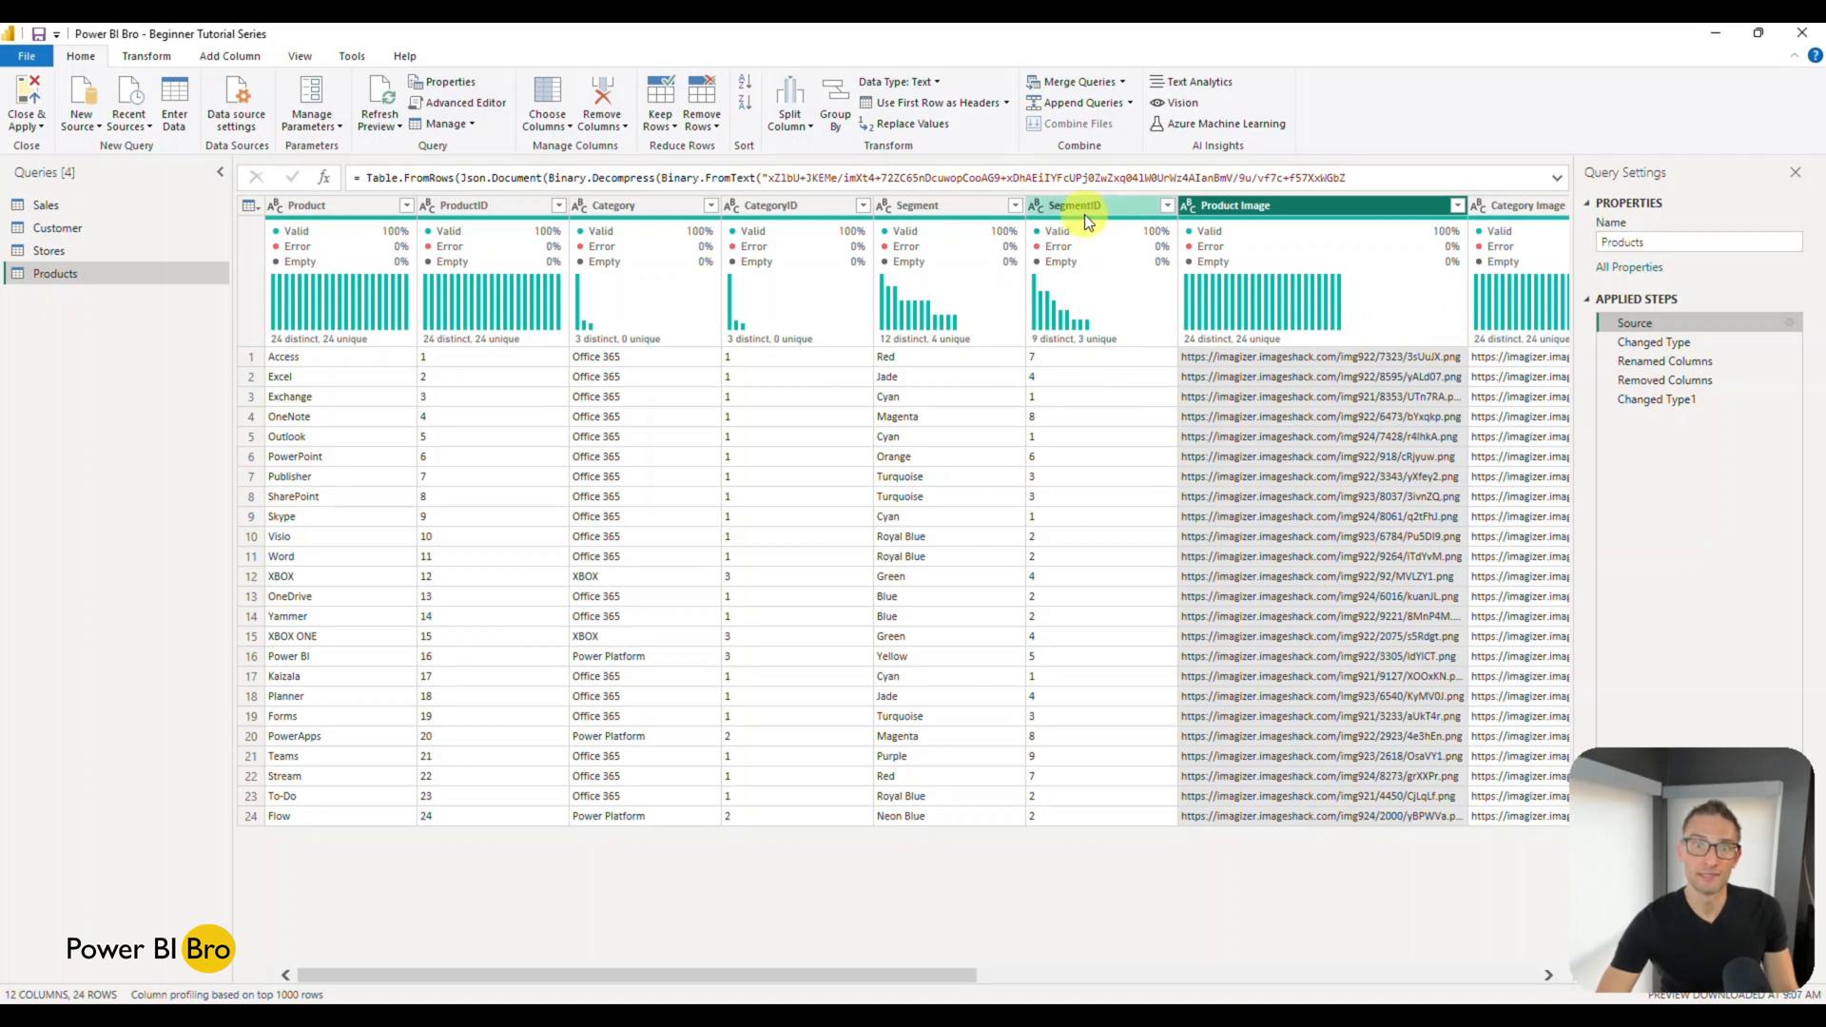
mouse_move(1069, 327)
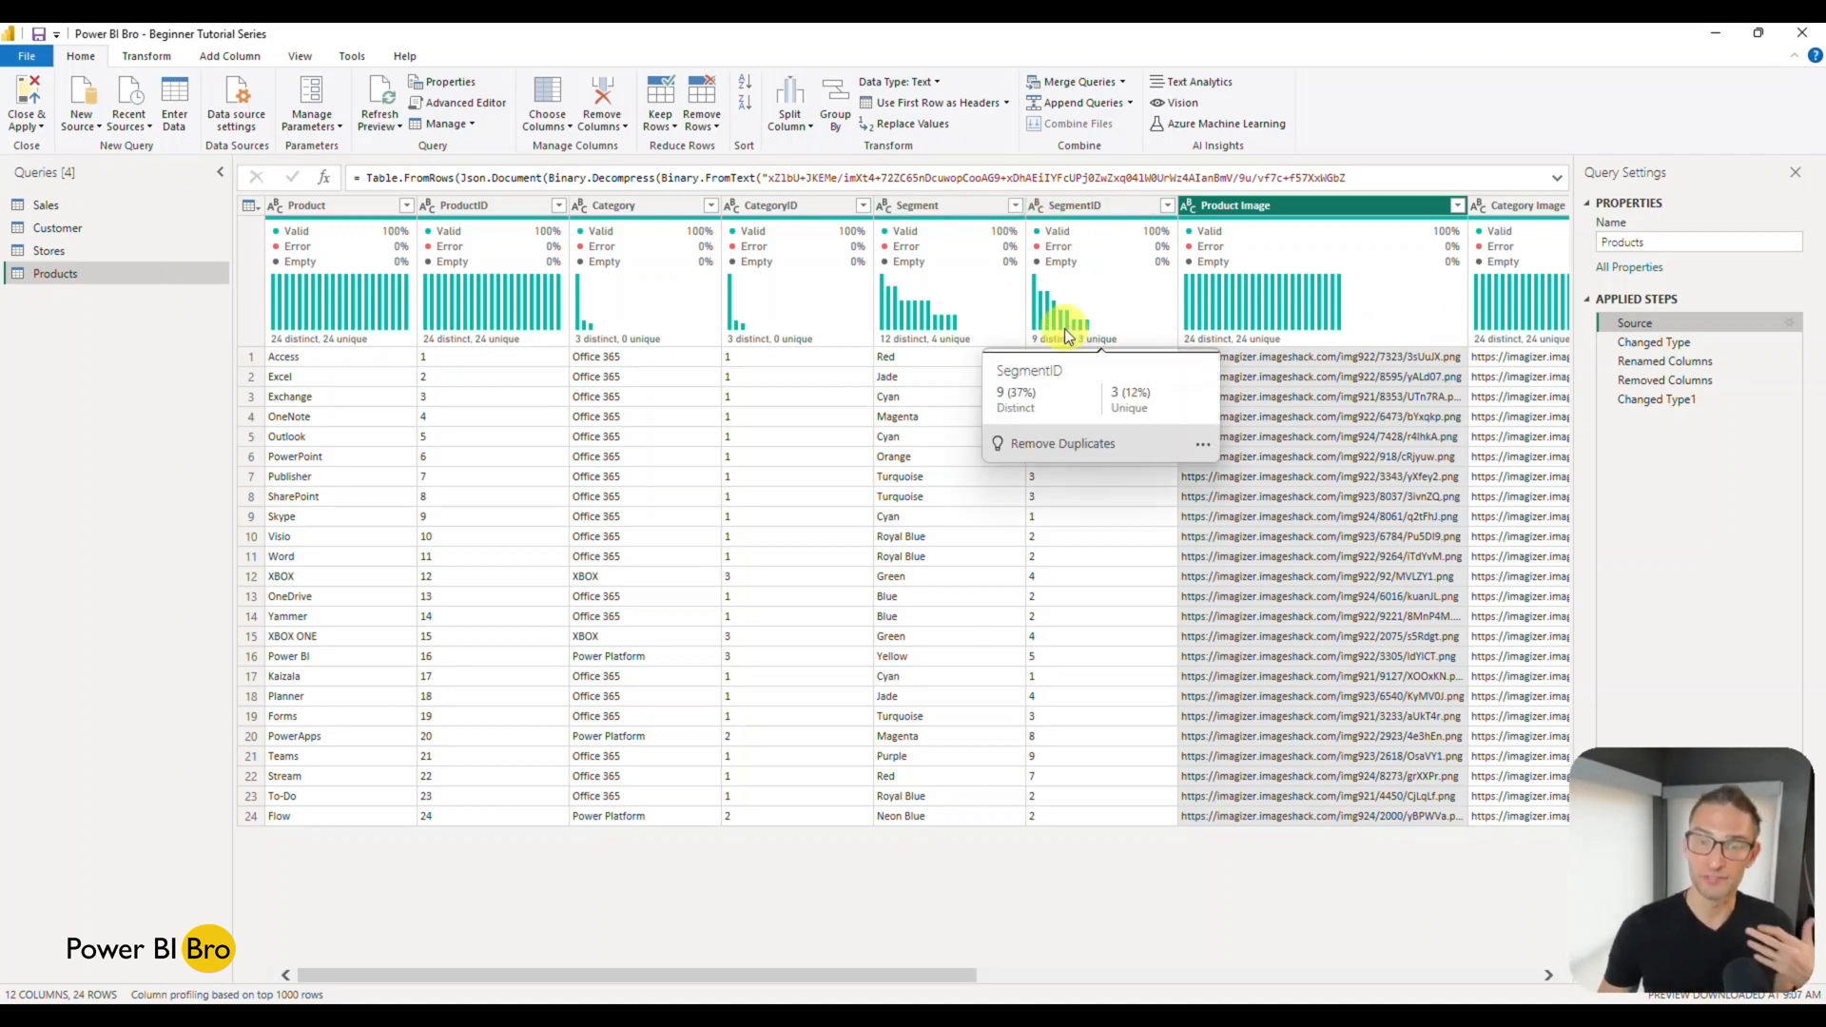
left_click(1673, 345)
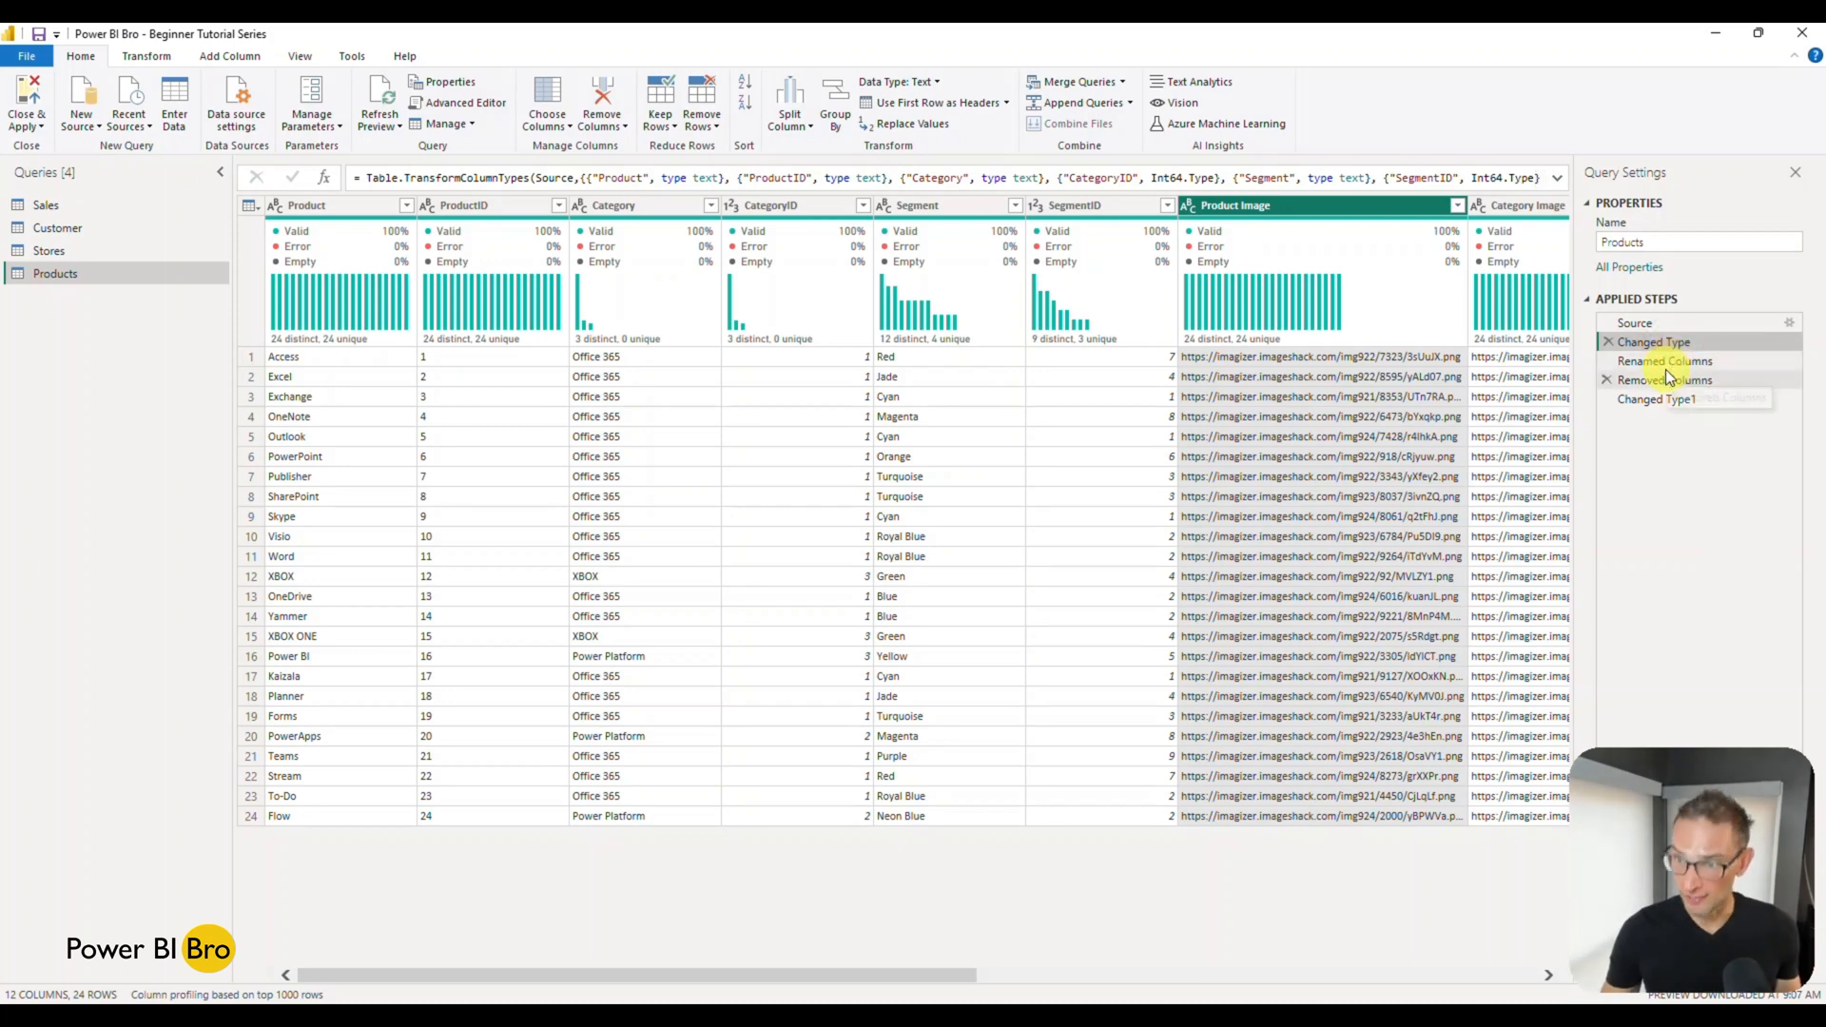
left_click(1663, 378)
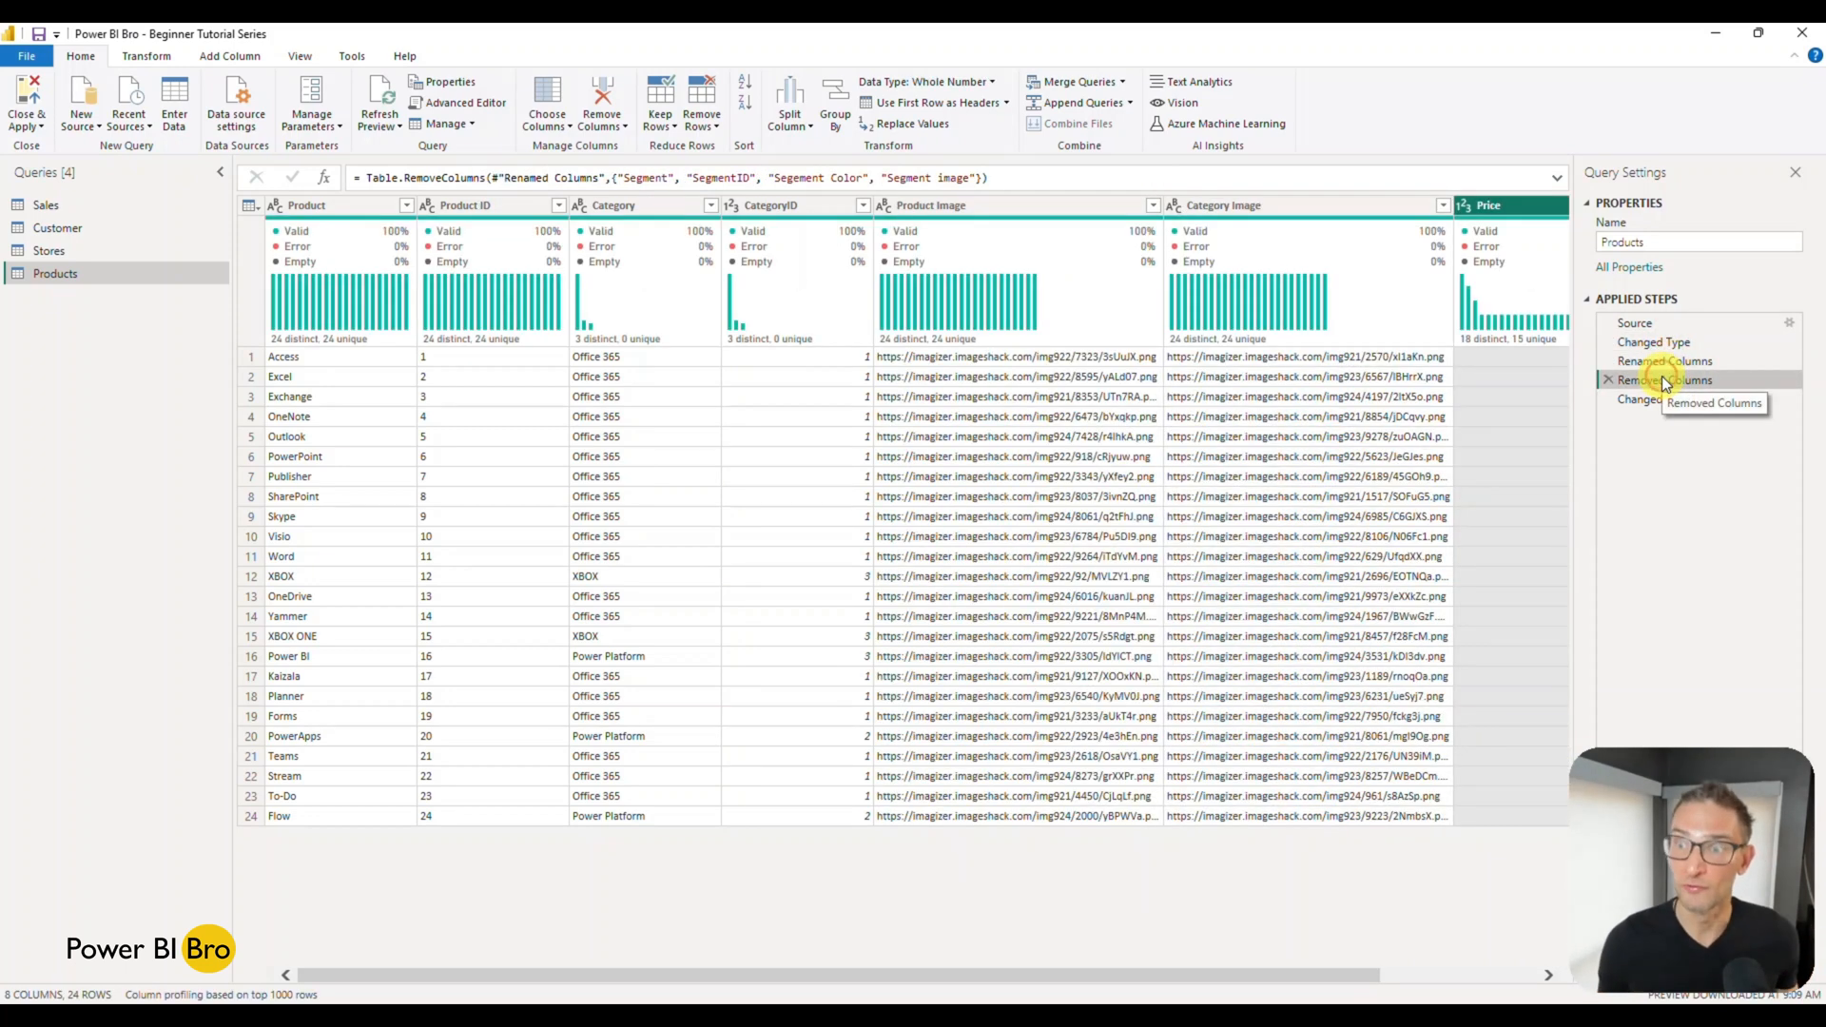
left_click(1659, 399)
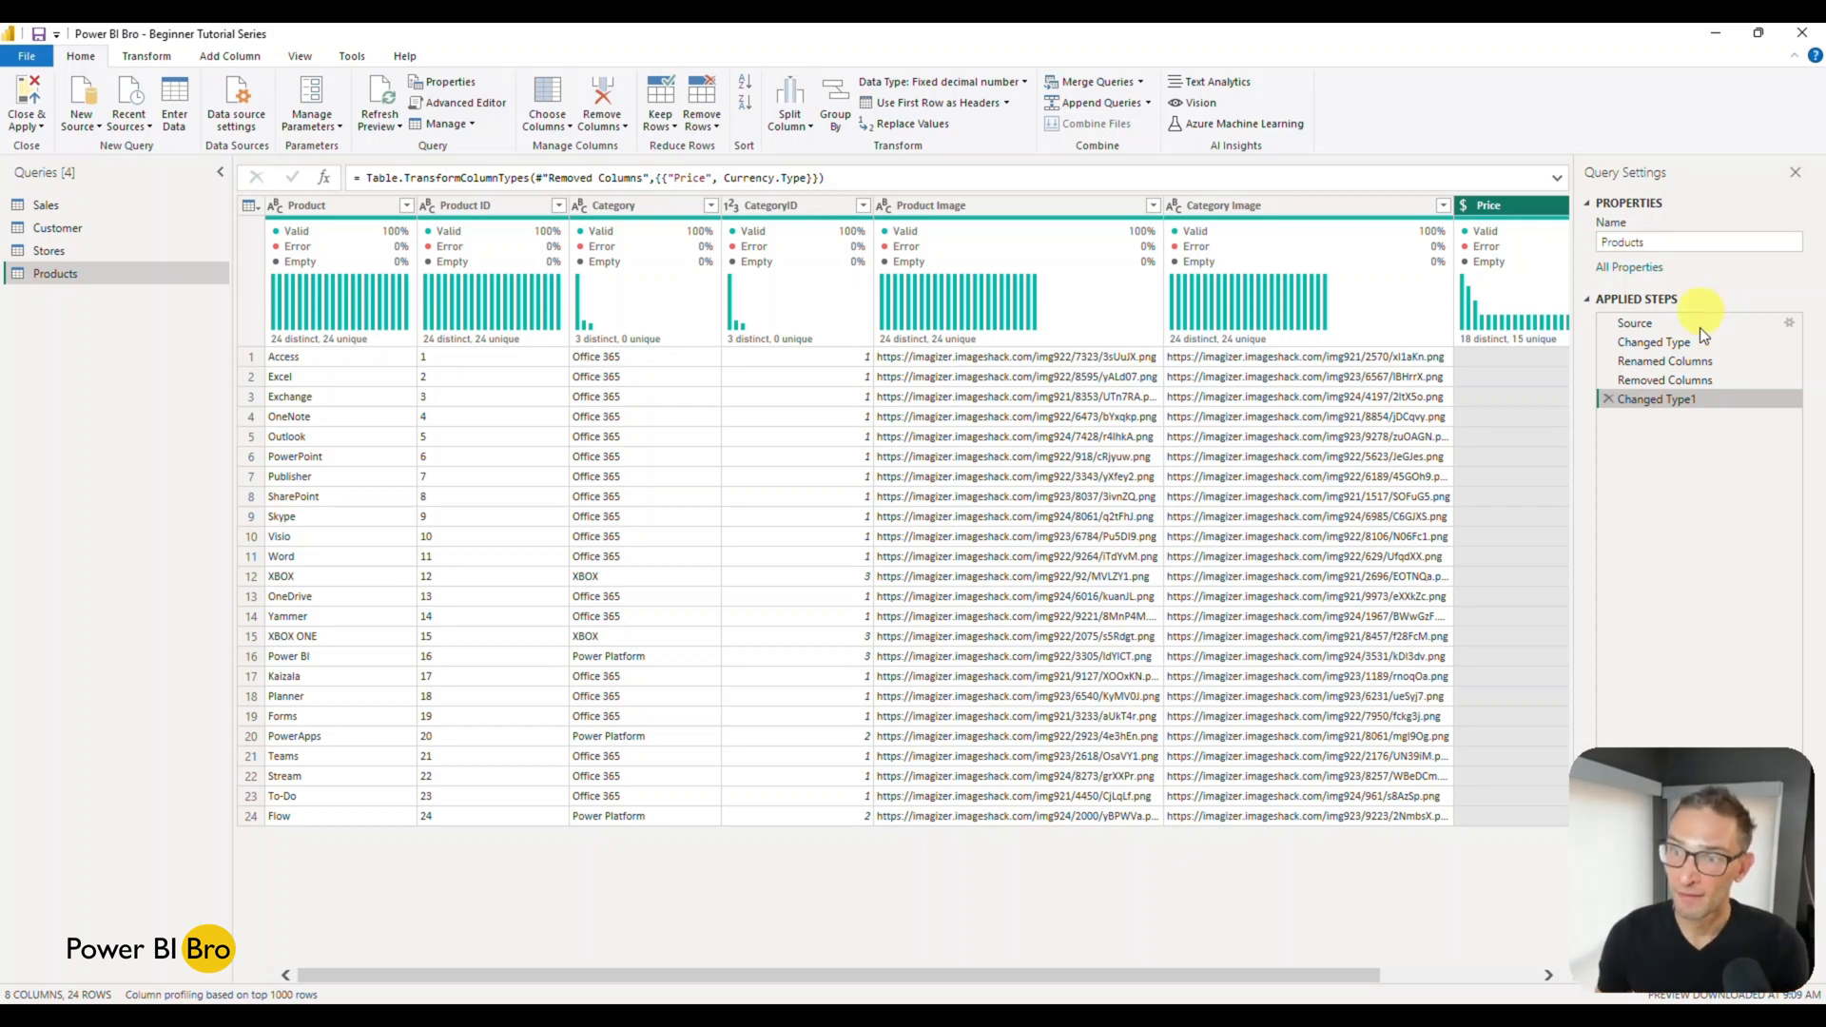
Rename the Changed Type1 applied step of the Products table to Dollar Values.
right_click(1660, 403)
left_click(1710, 443)
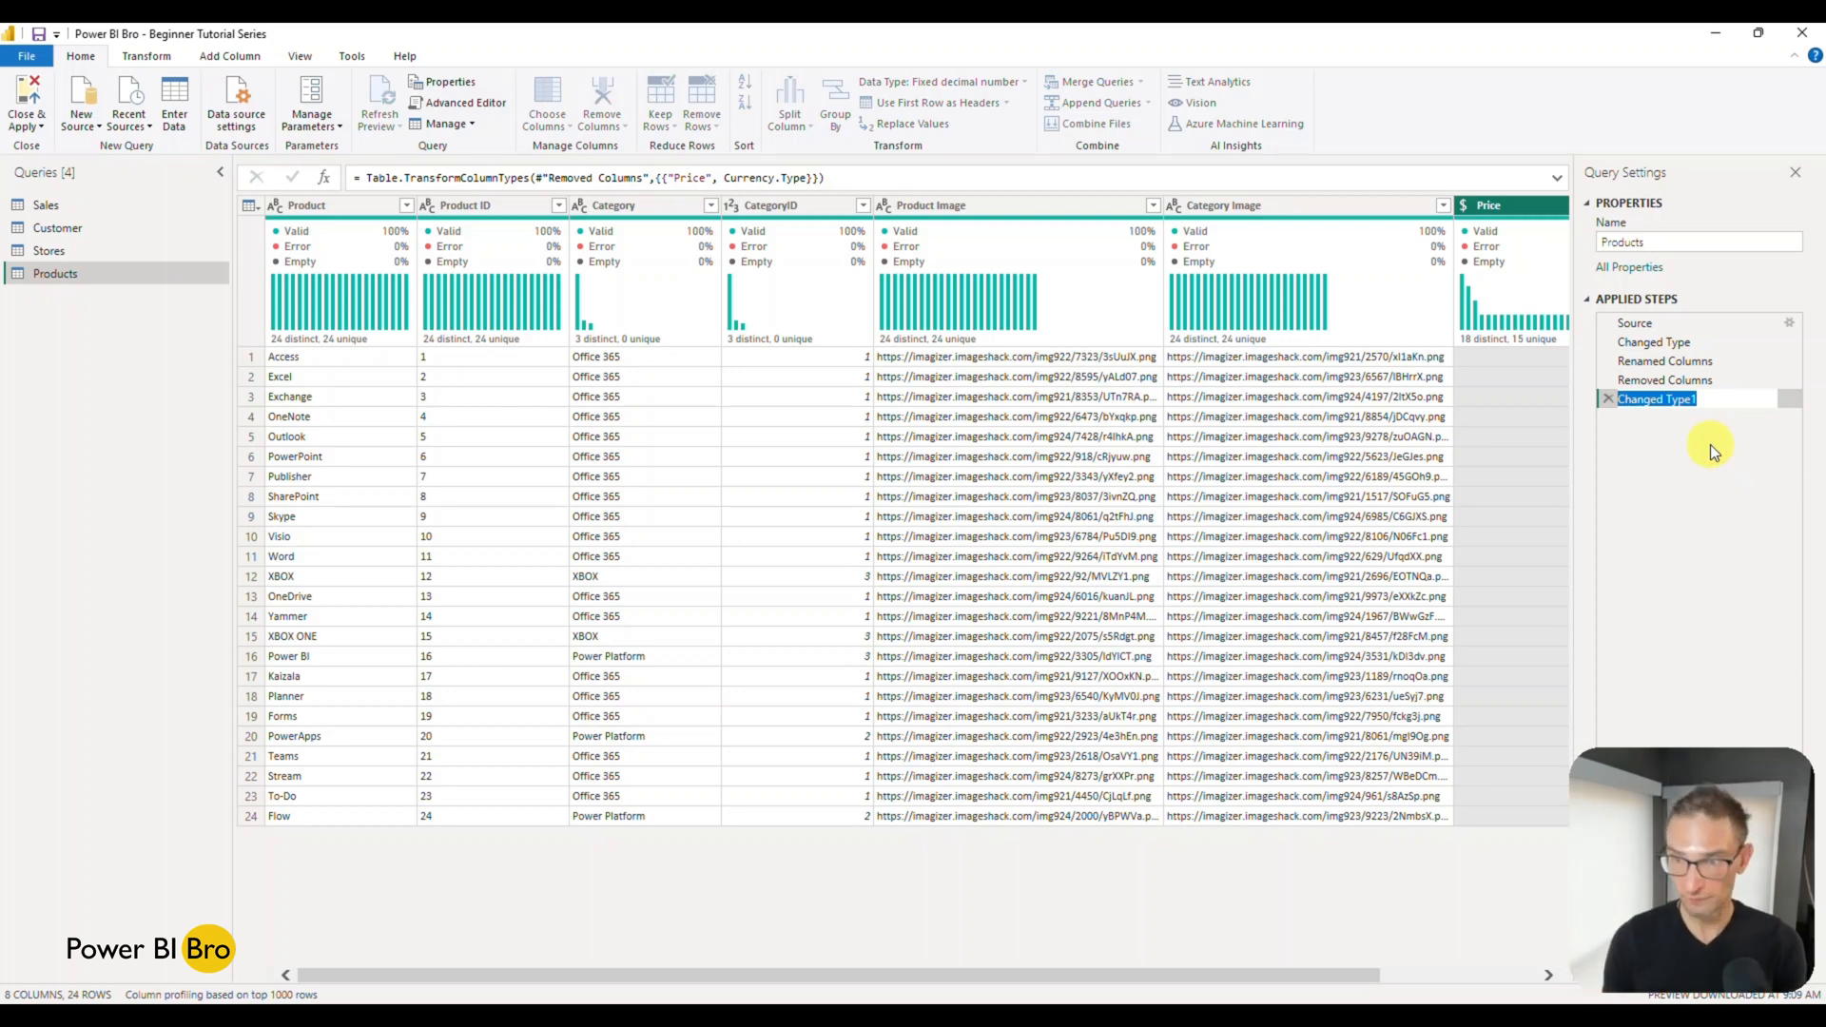
key("BackSpace")
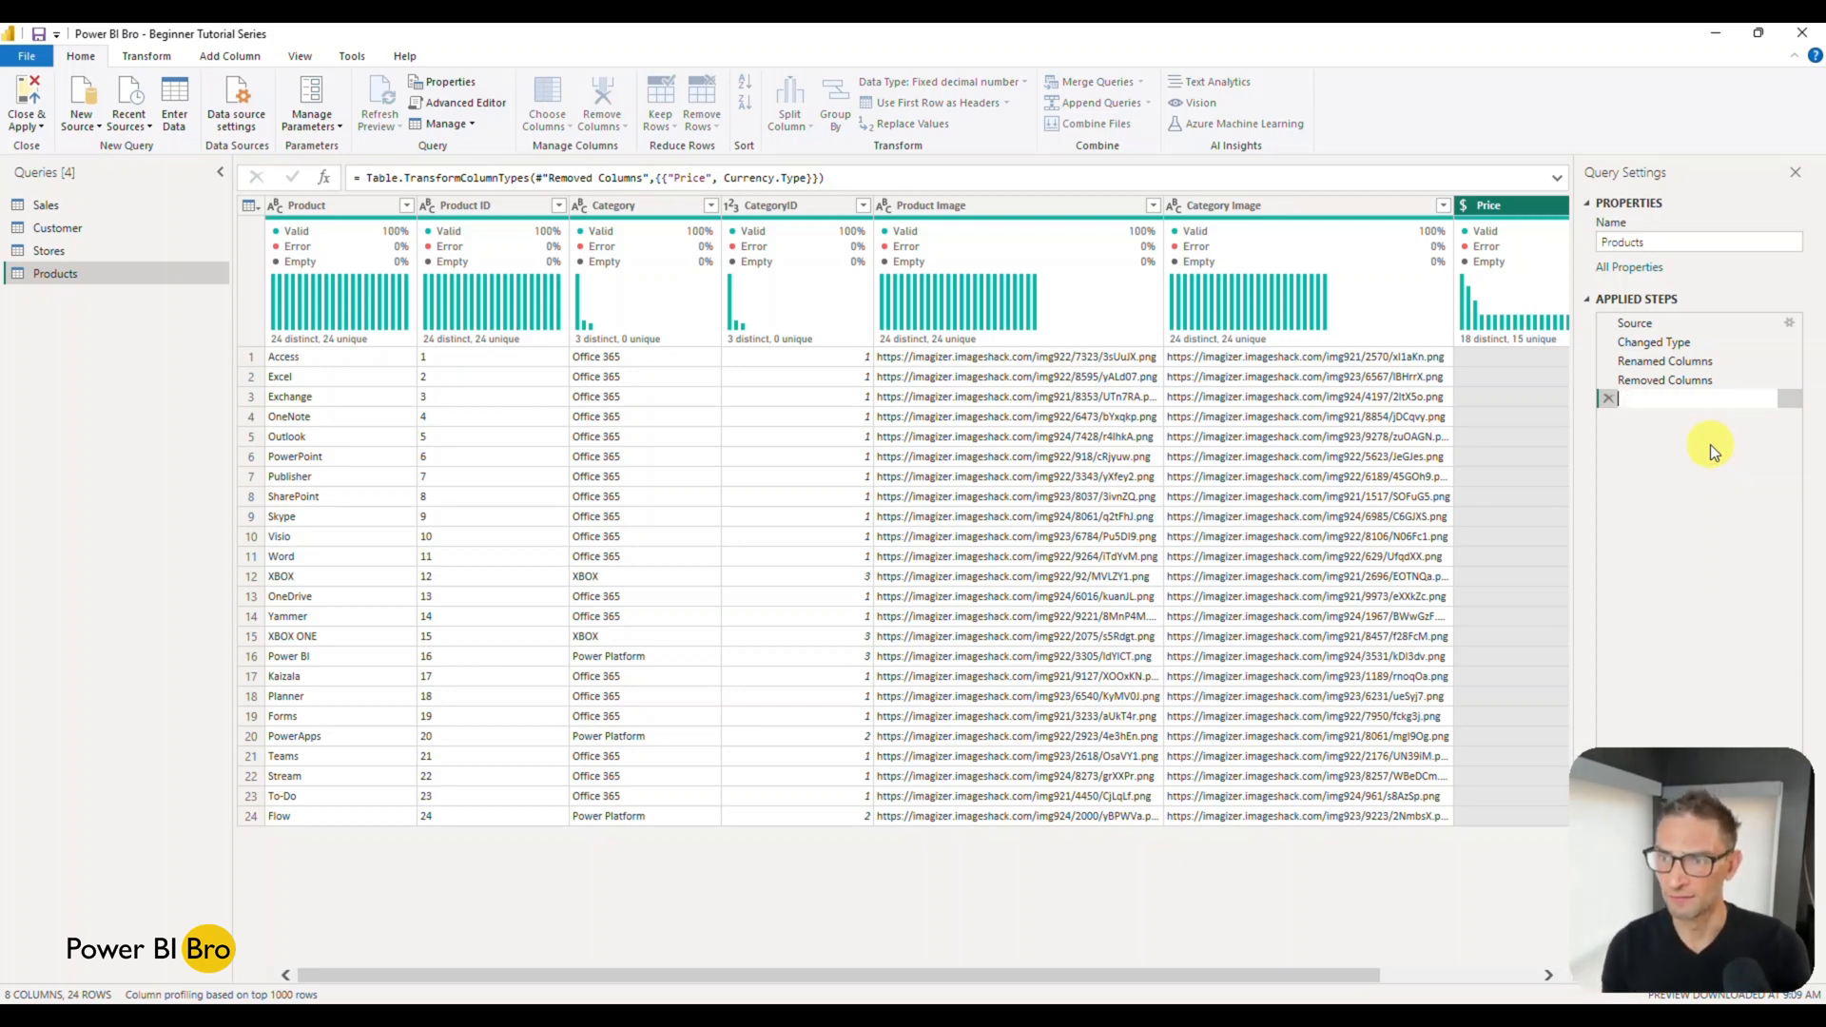
type("Dola")
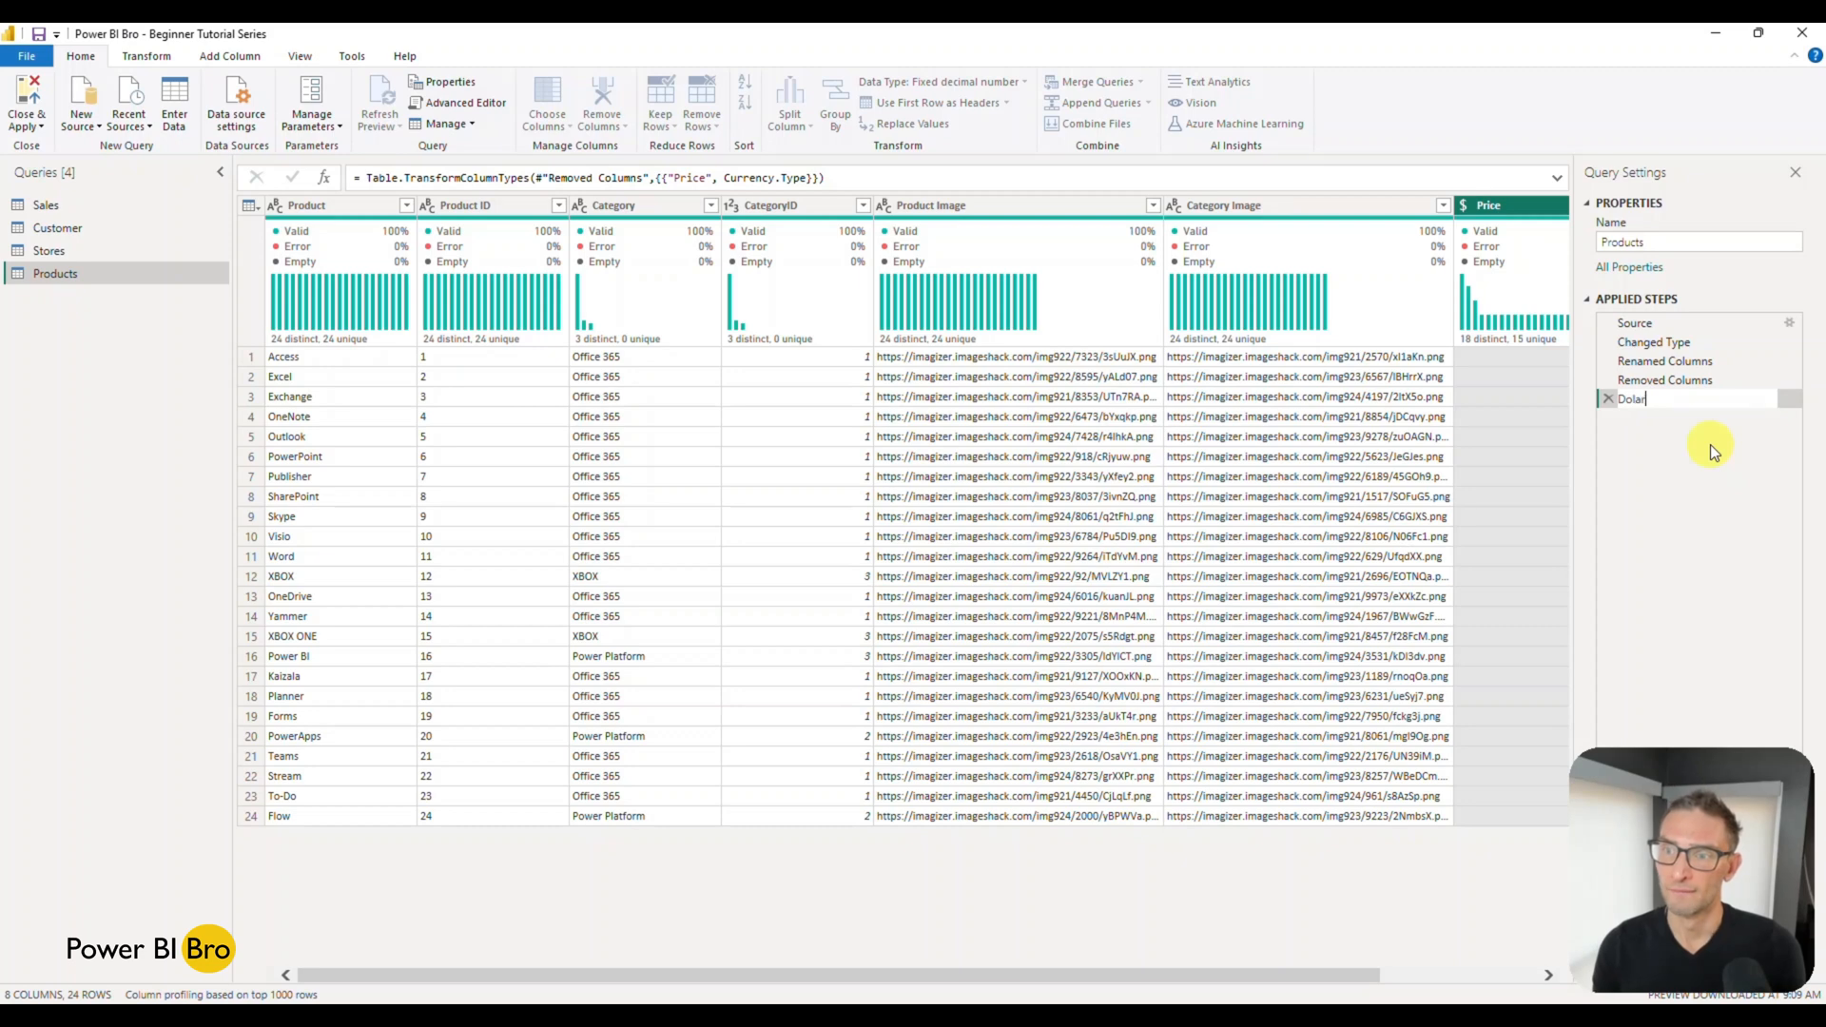
key("BackSpace")
type("lar Values")
key("Return")
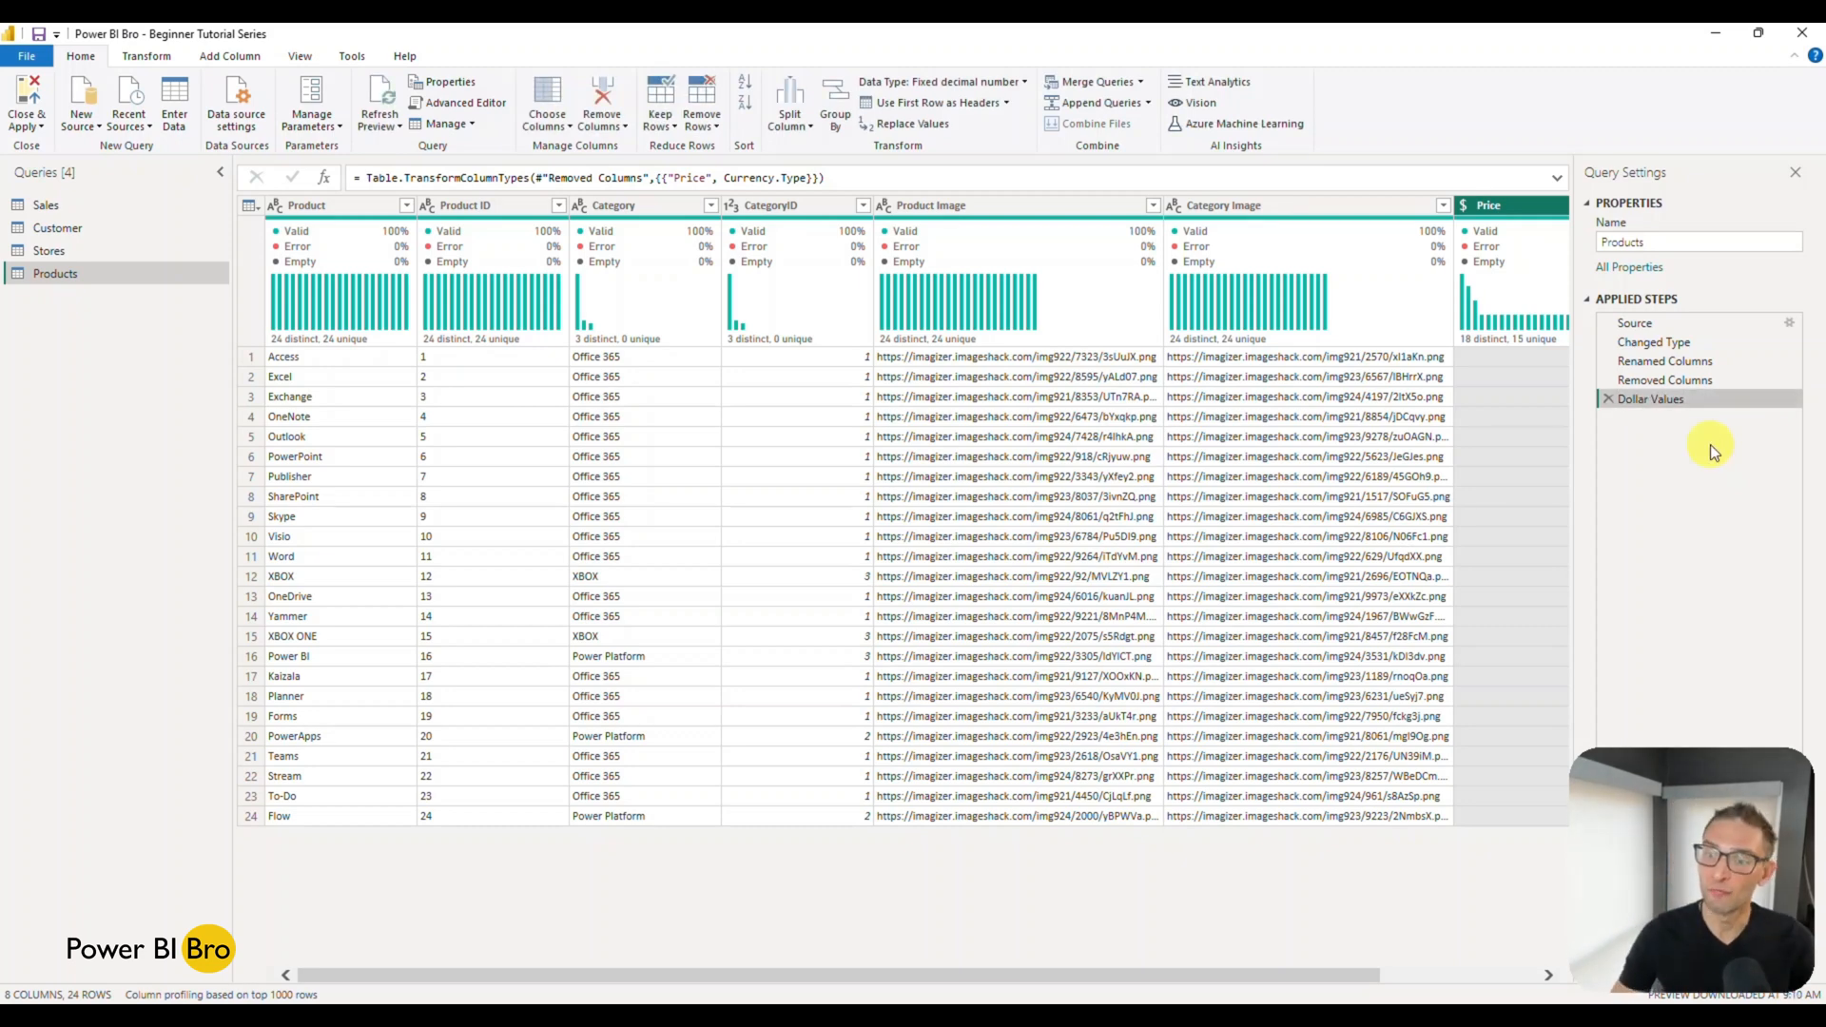
Change the CategoryID column's data type to Text within the Dollar Values step of the Products table.
left_click_drag(1277, 974, 1482, 973)
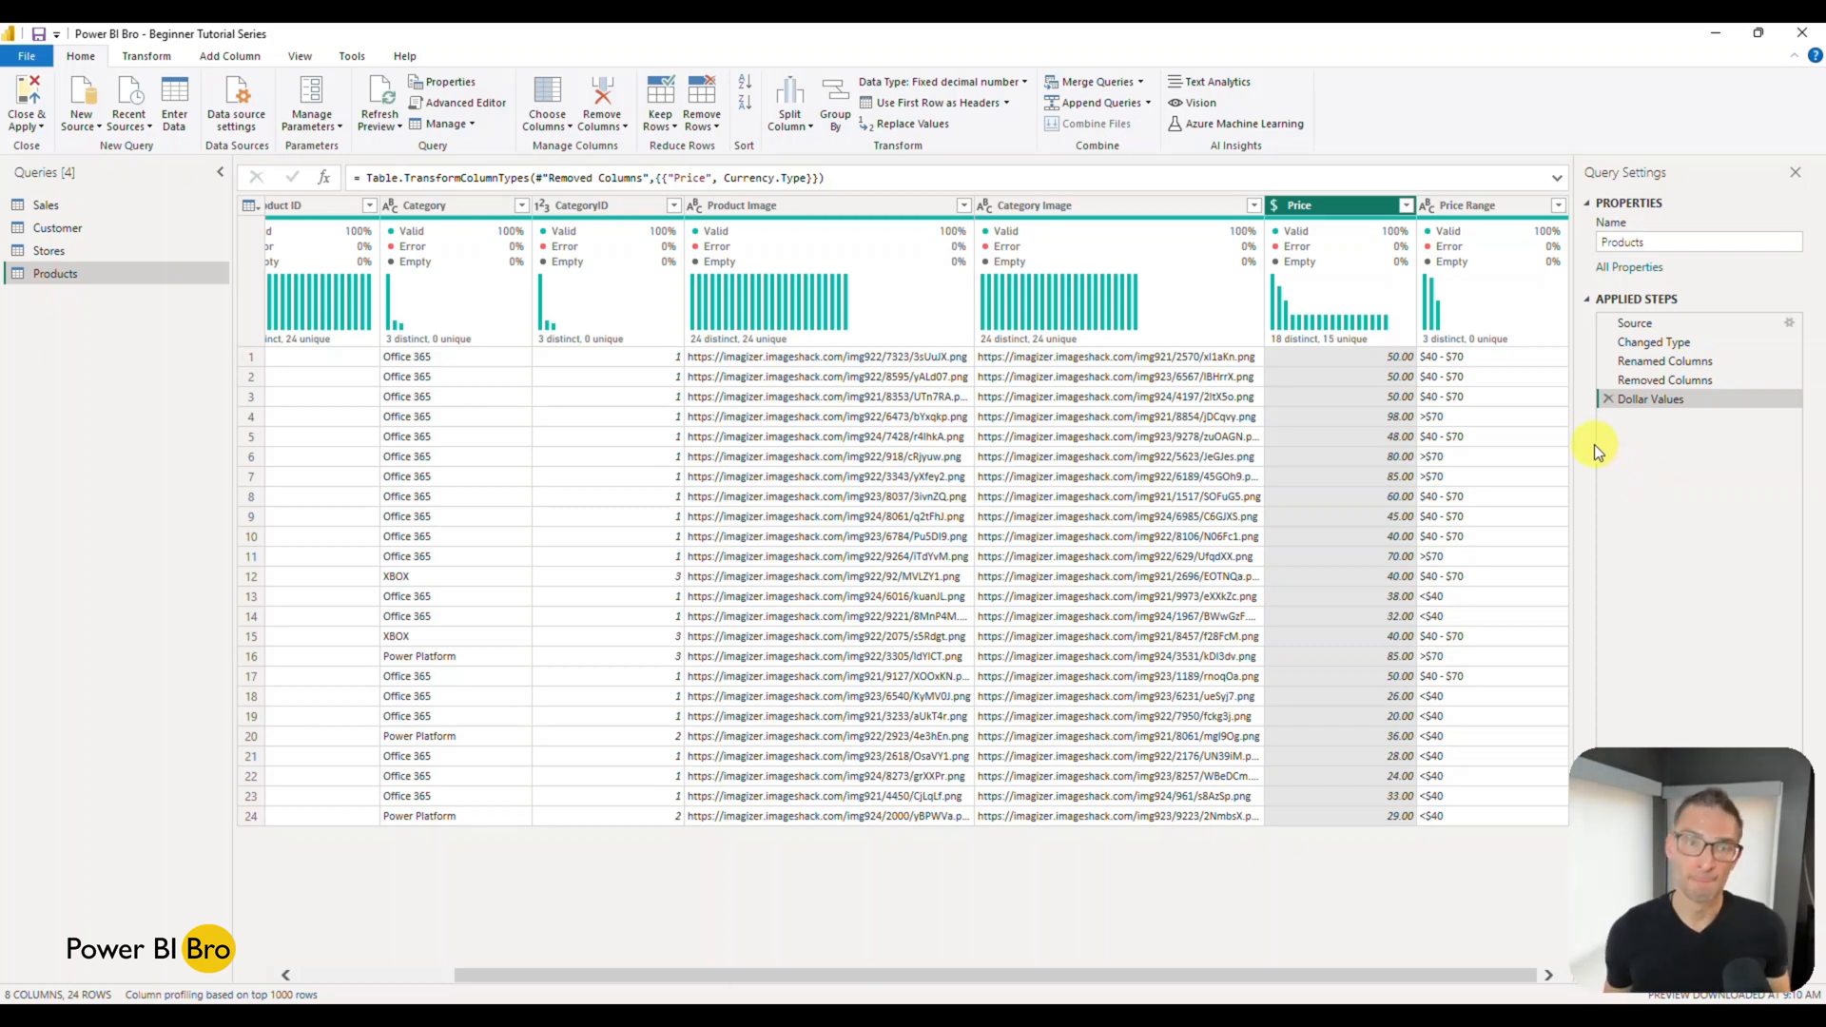
left_click_drag(1338, 974, 898, 963)
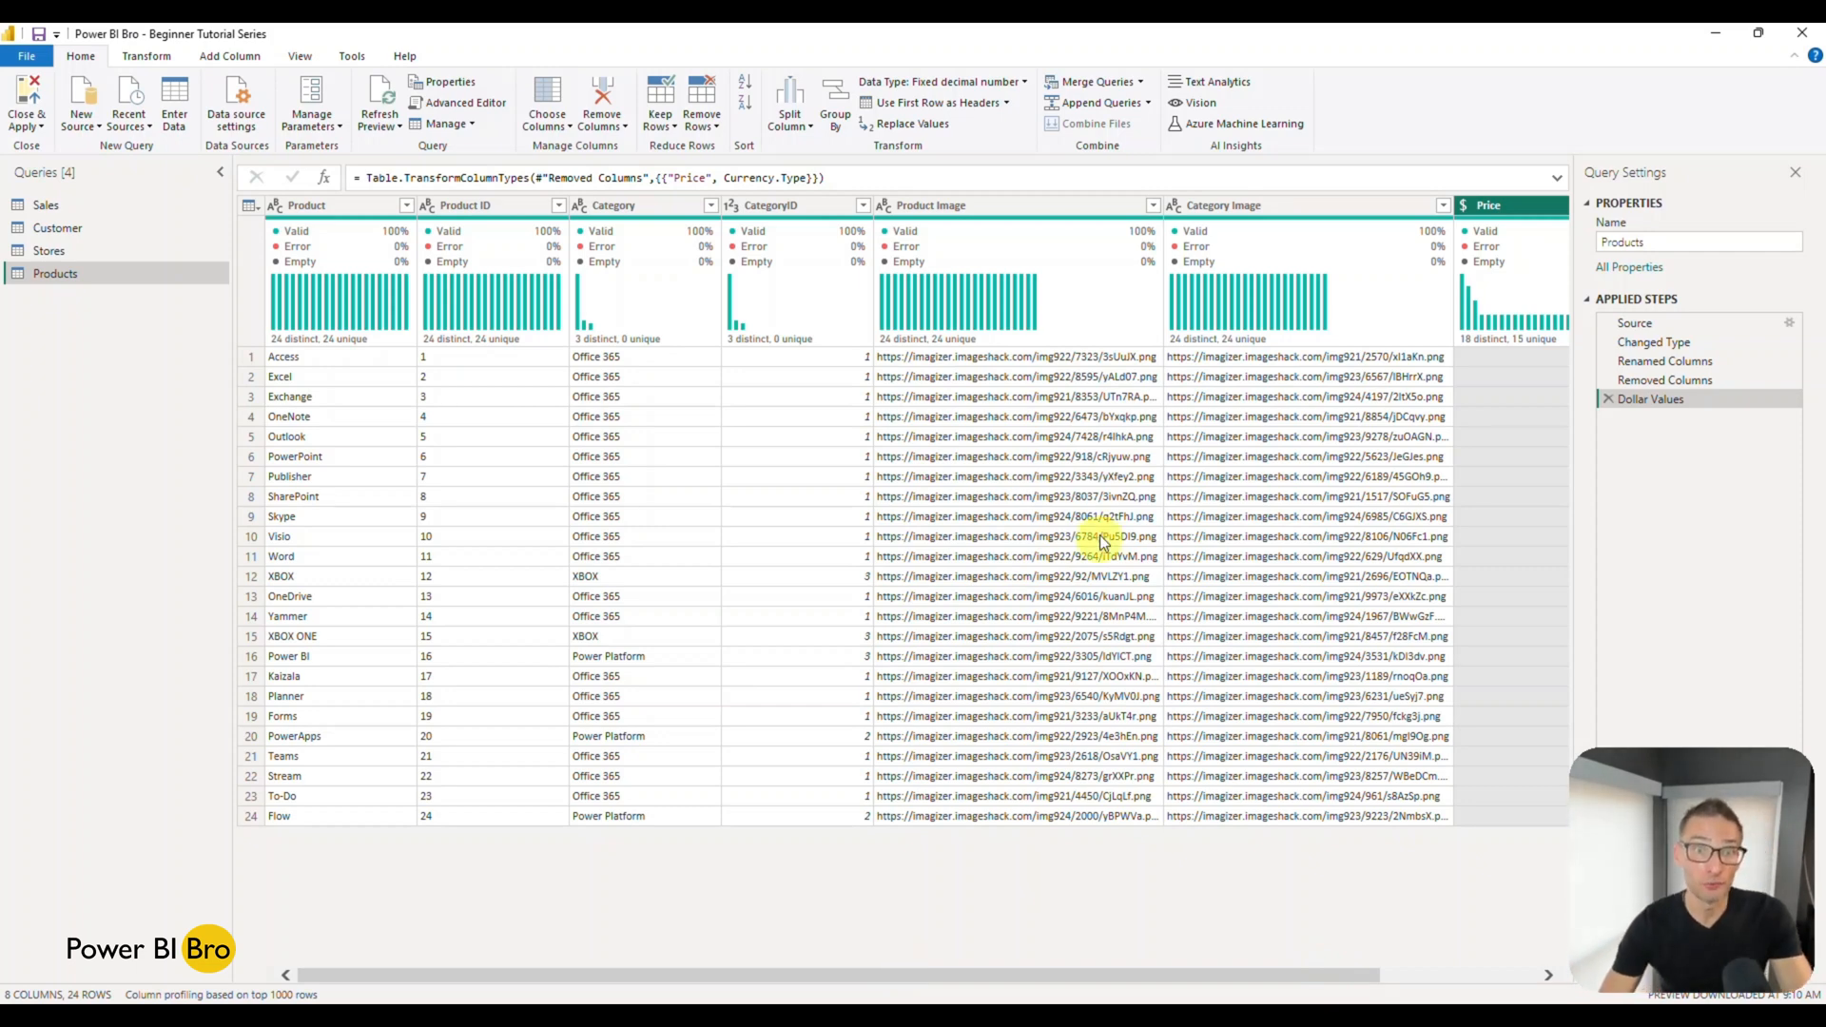
mouse_move(843, 307)
left_click(770, 206)
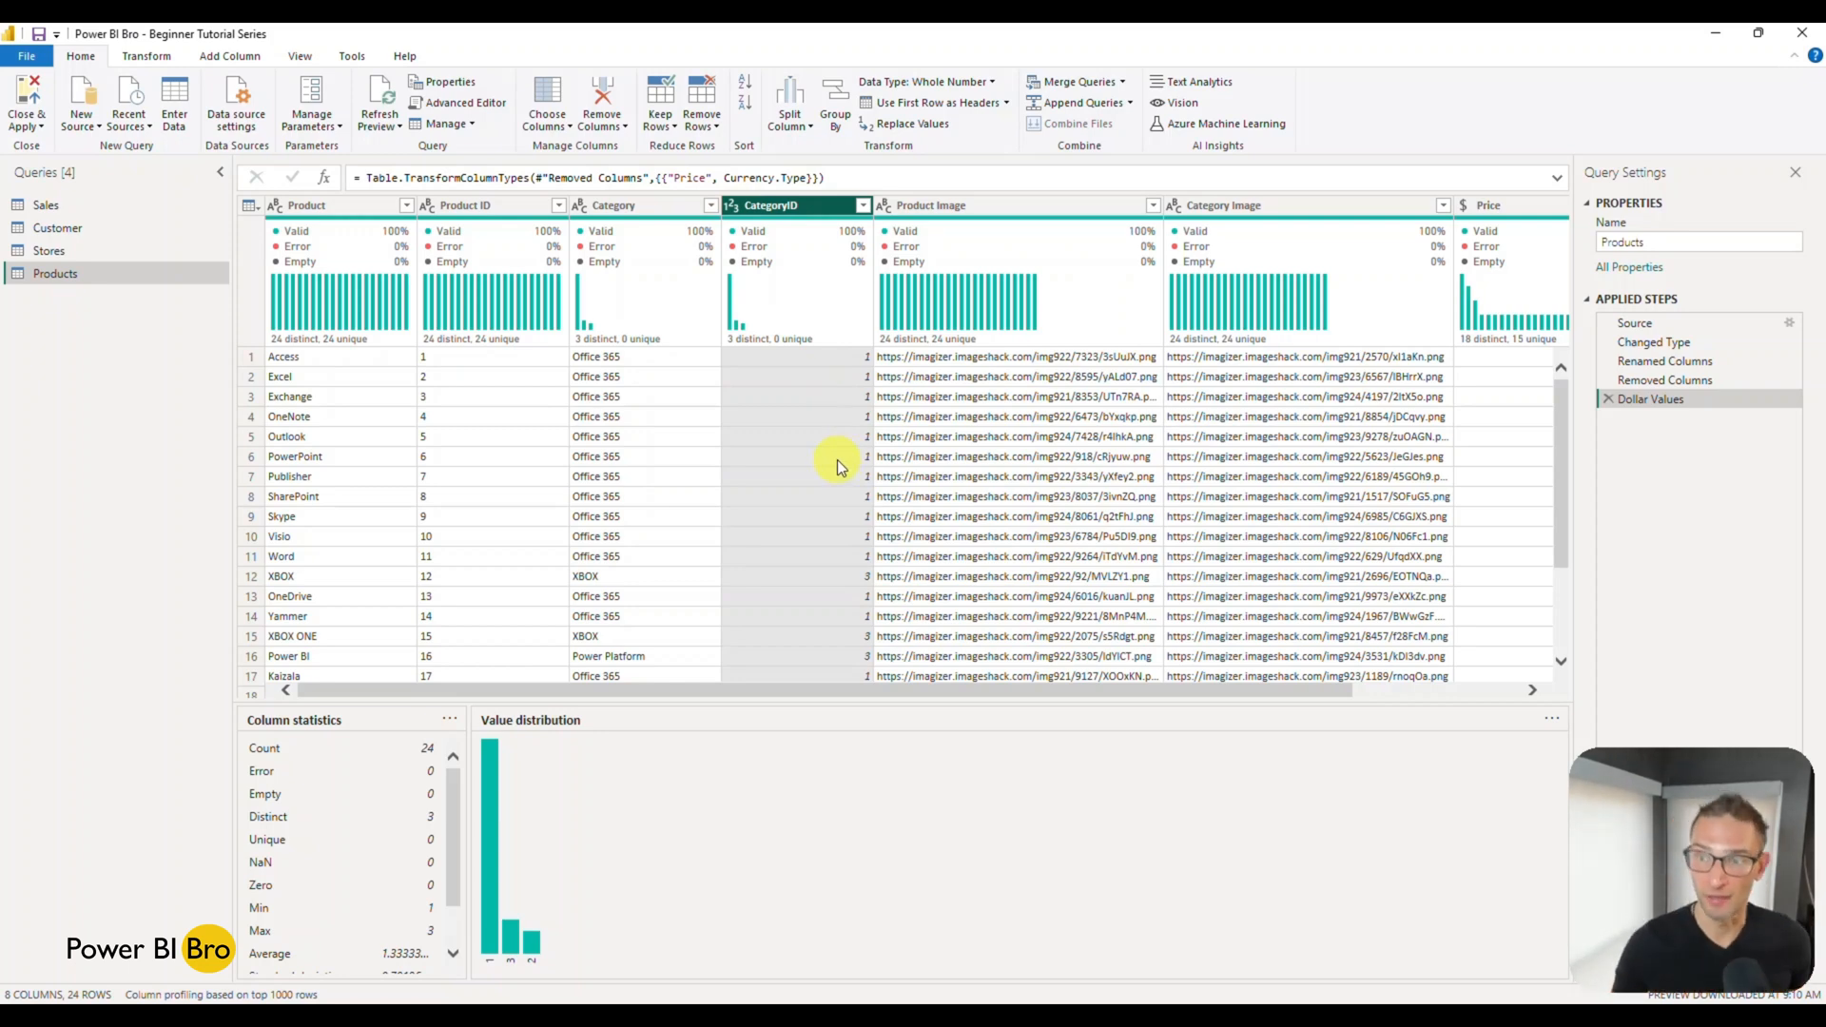
left_click(1662, 344)
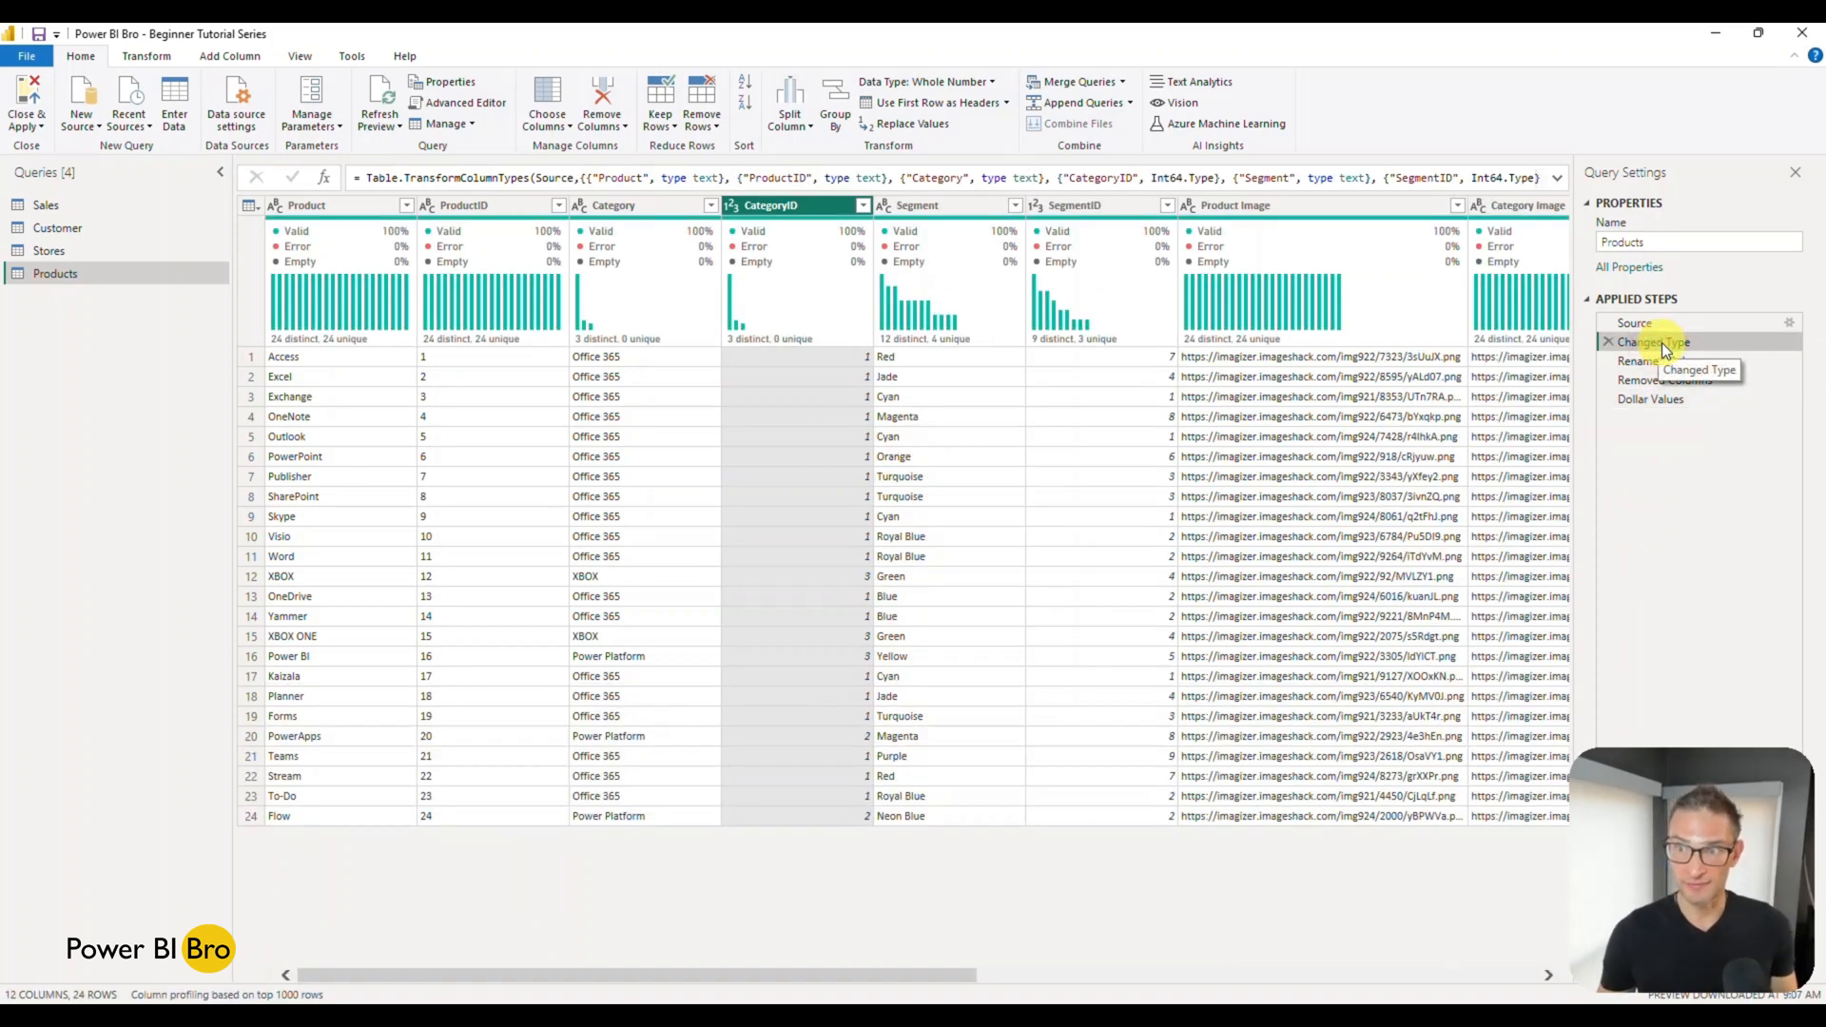
left_click(1652, 400)
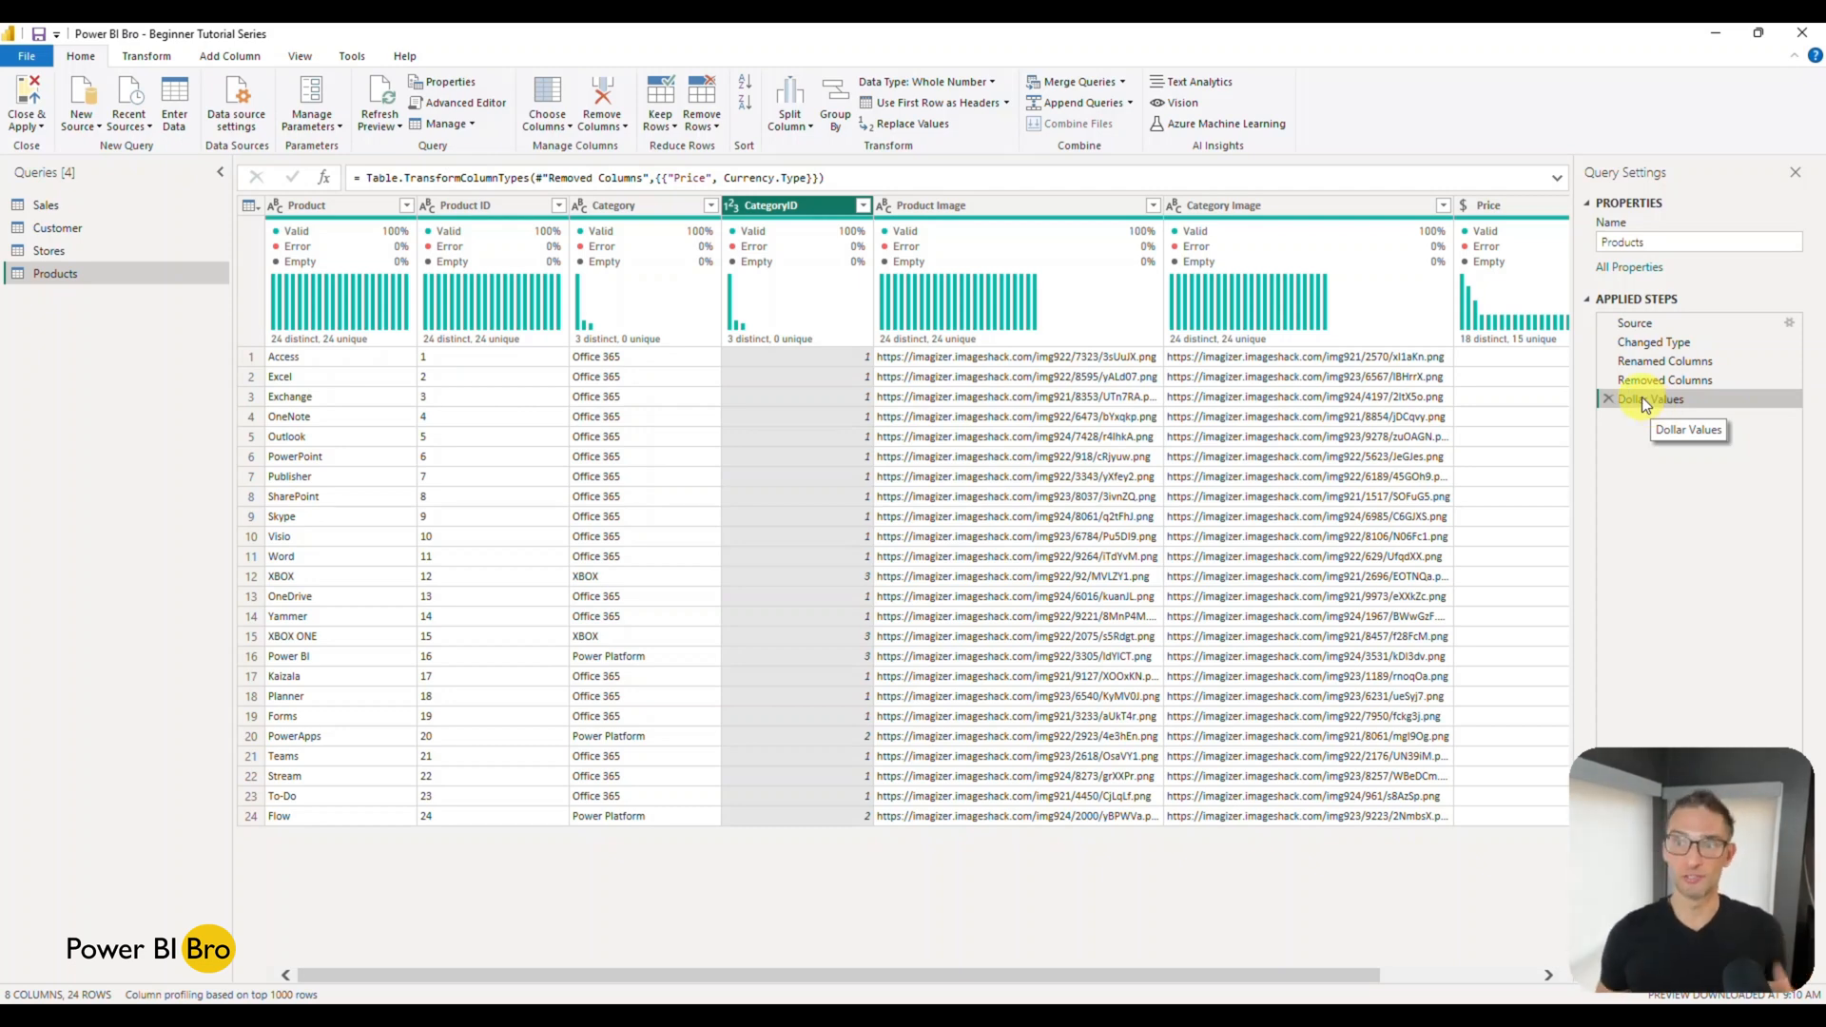
left_click(732, 206)
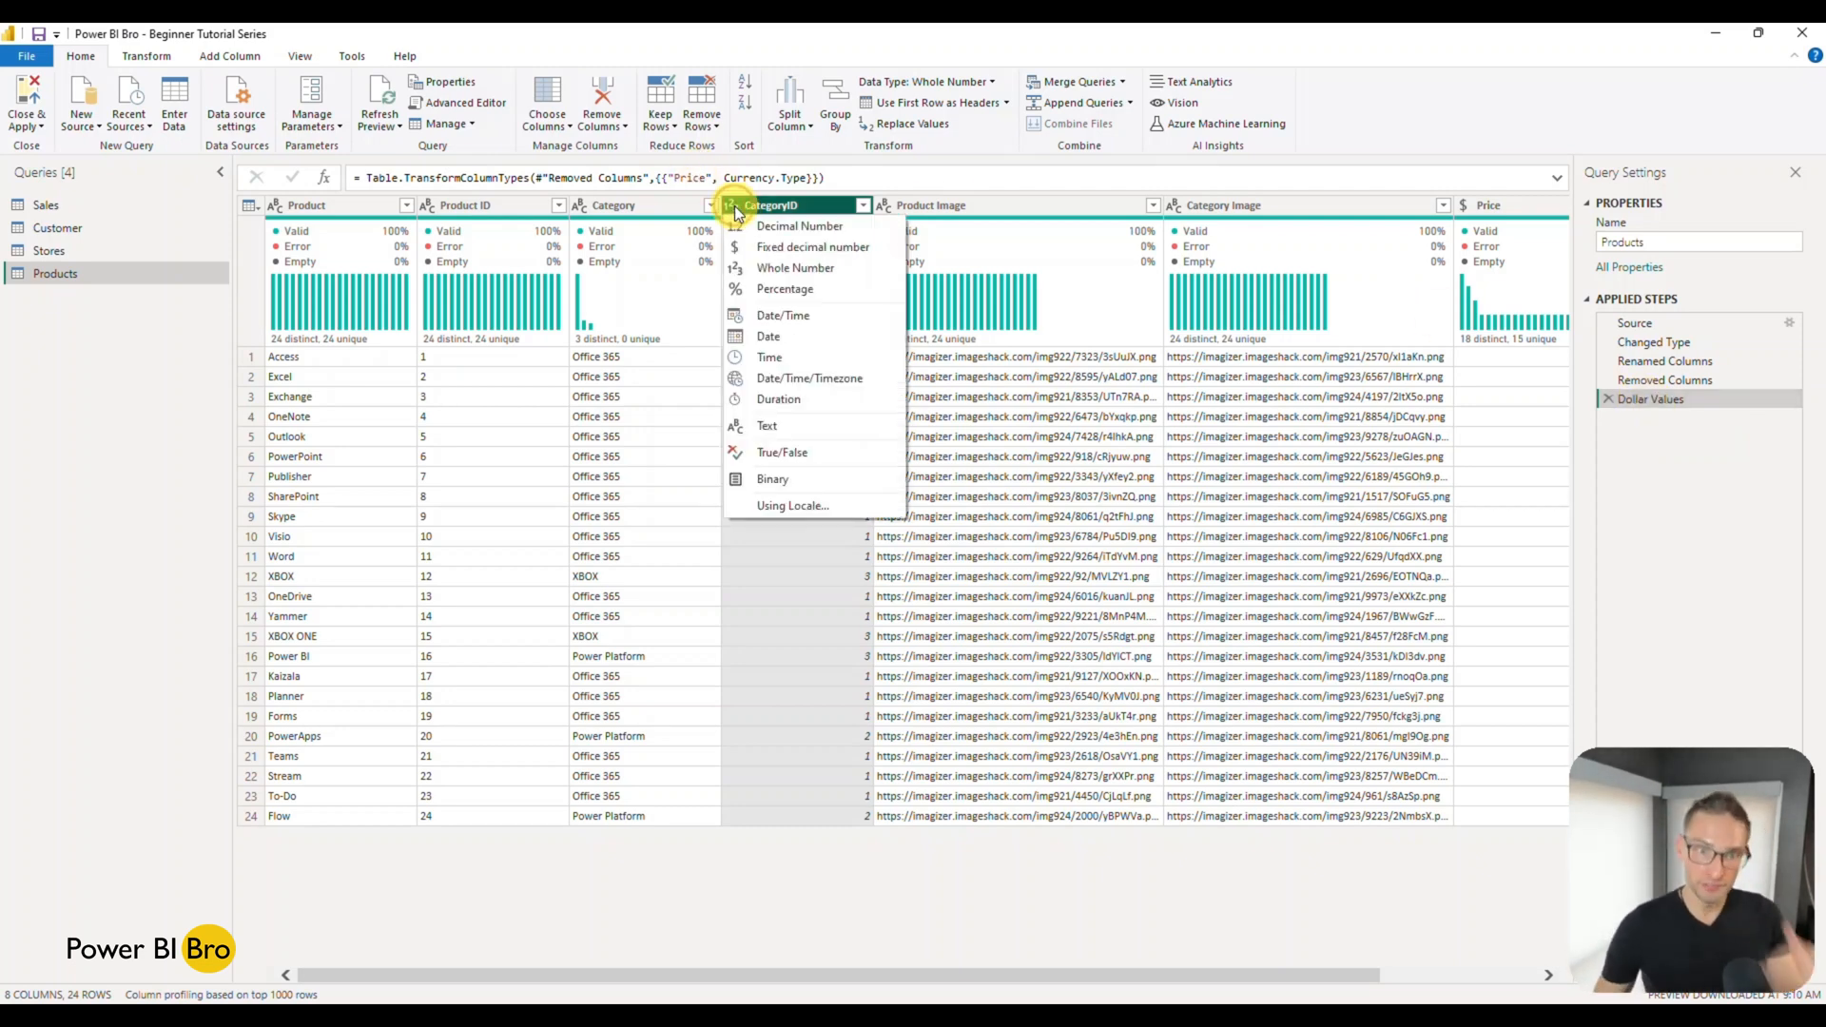
left_click(764, 426)
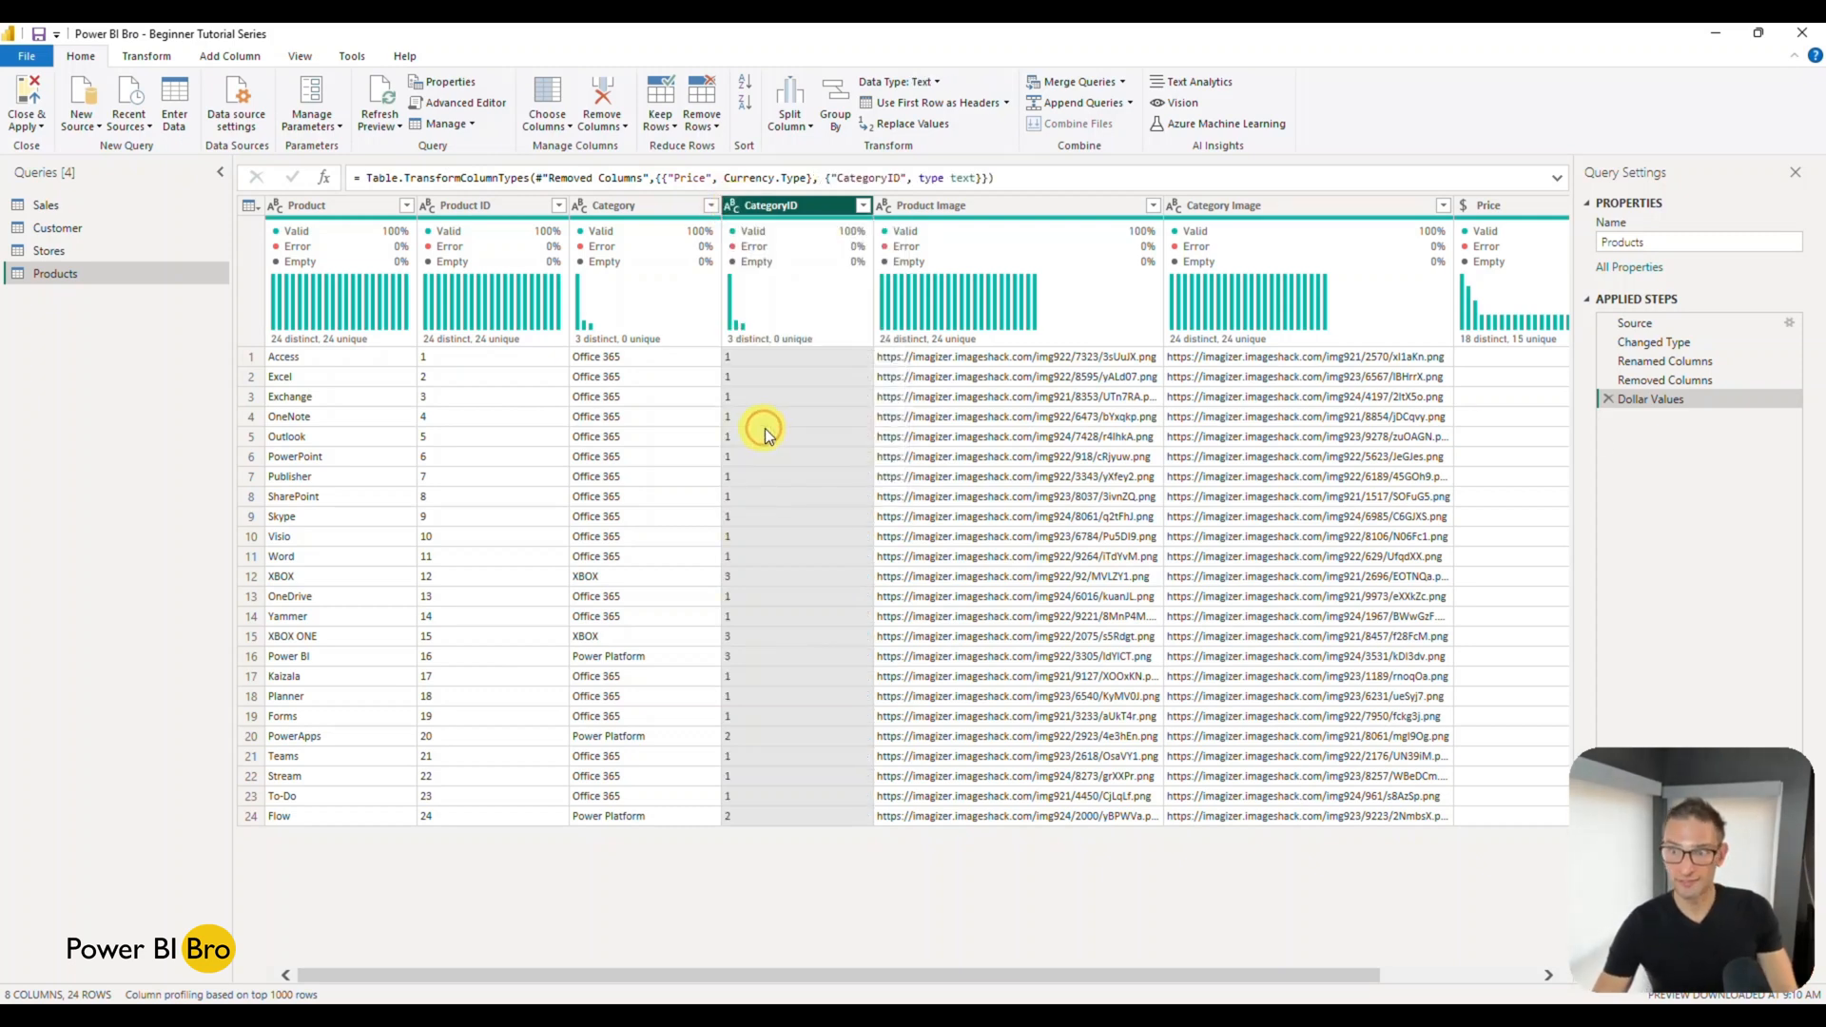
left_click(1687, 452)
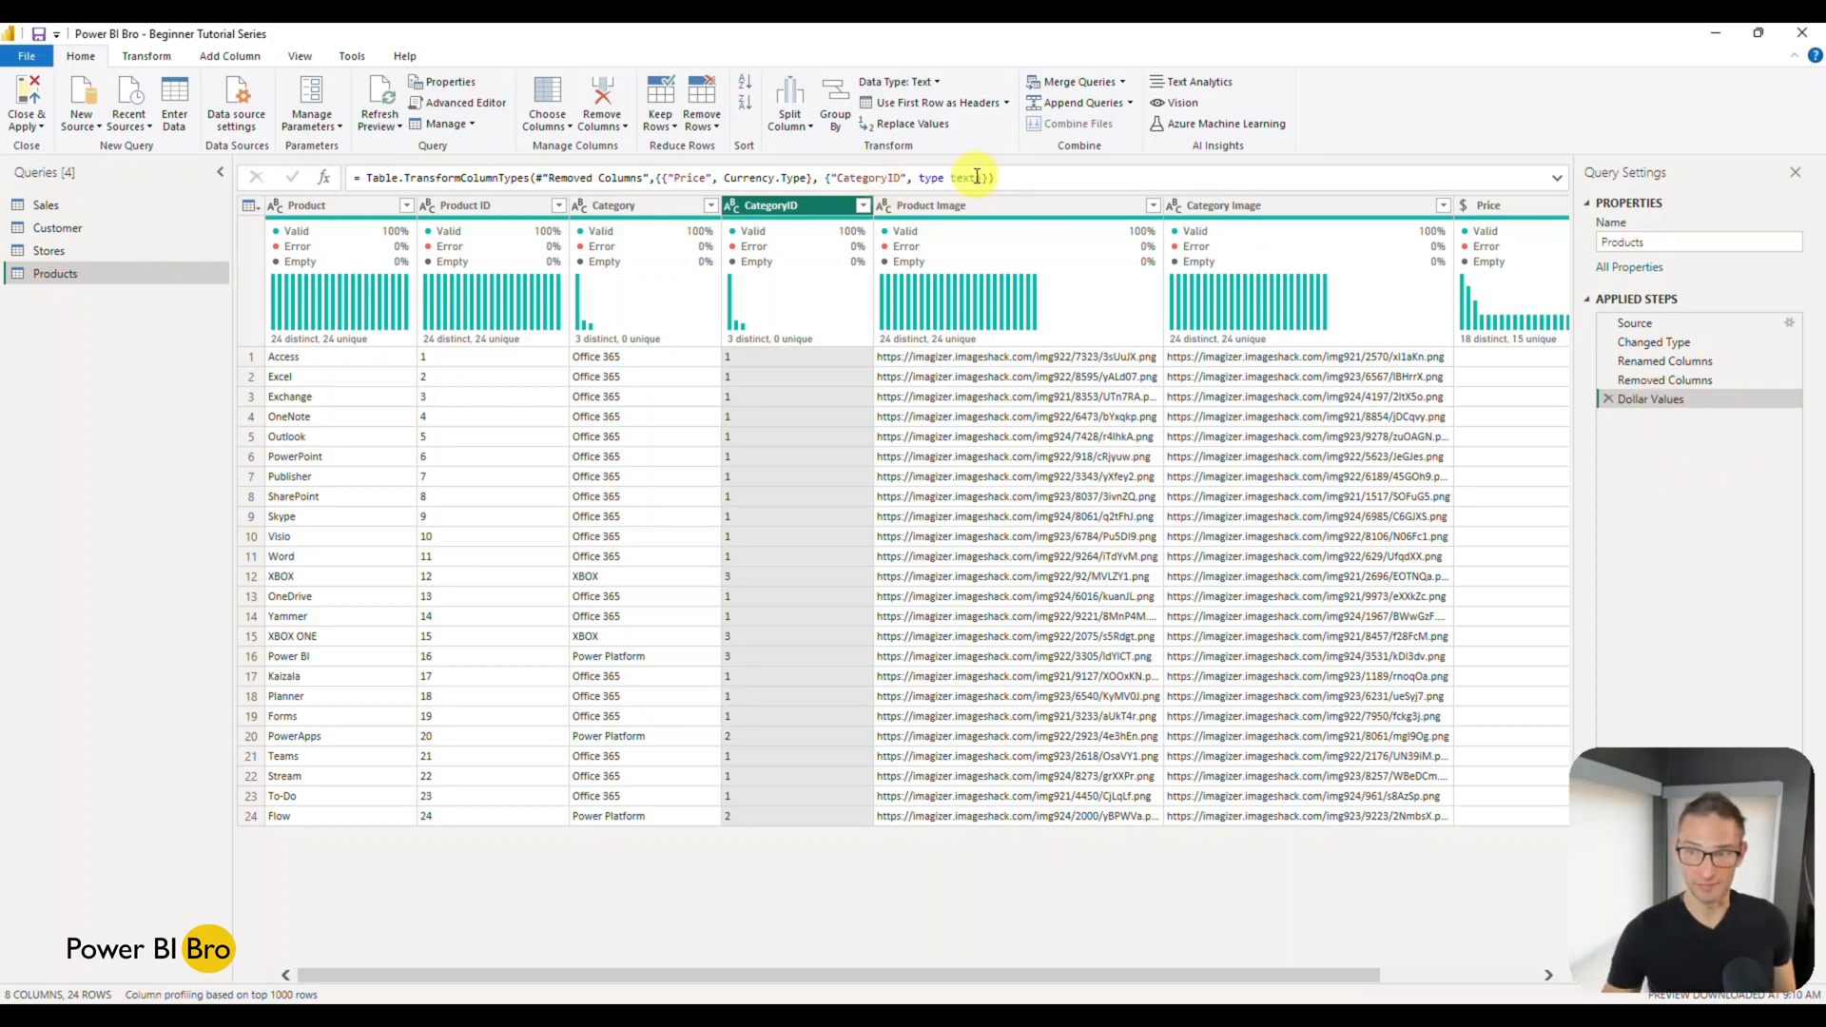
Compare the CategoryID type in the Changed Type and Dollar Values steps, and delete the Dollar Values step.
left_click(1654, 344)
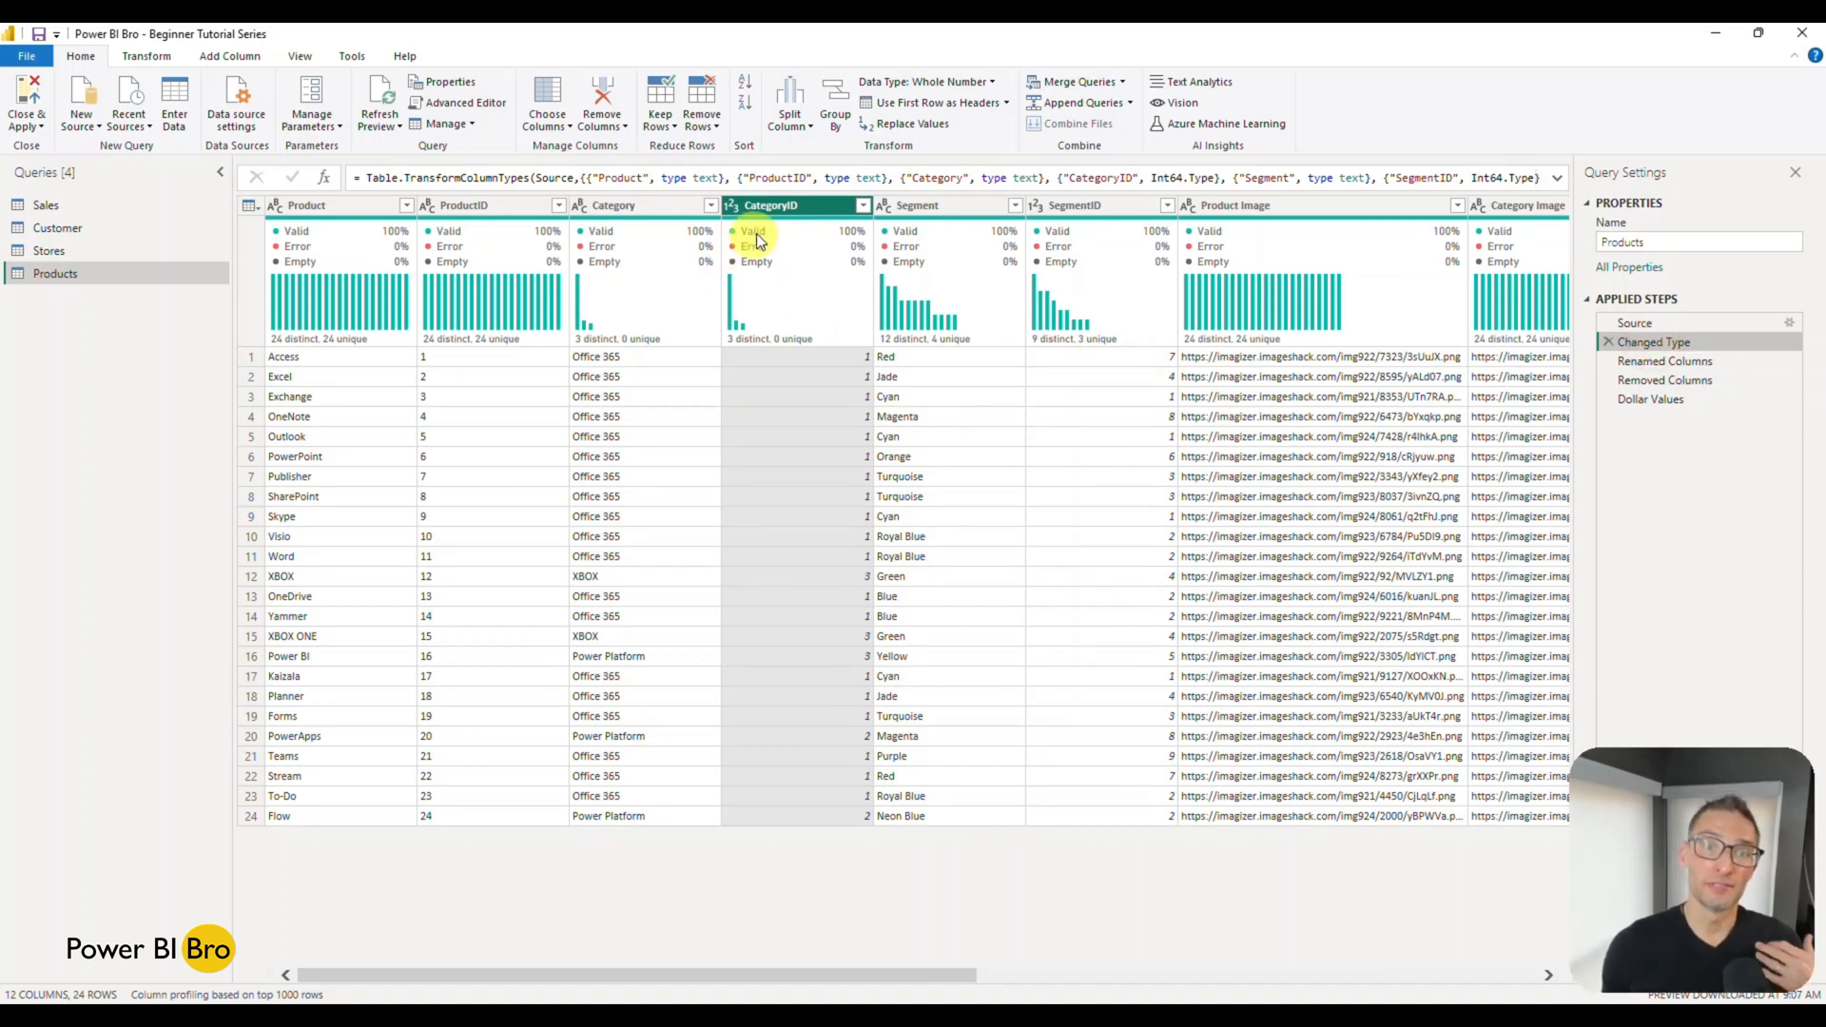
mouse_move(865, 268)
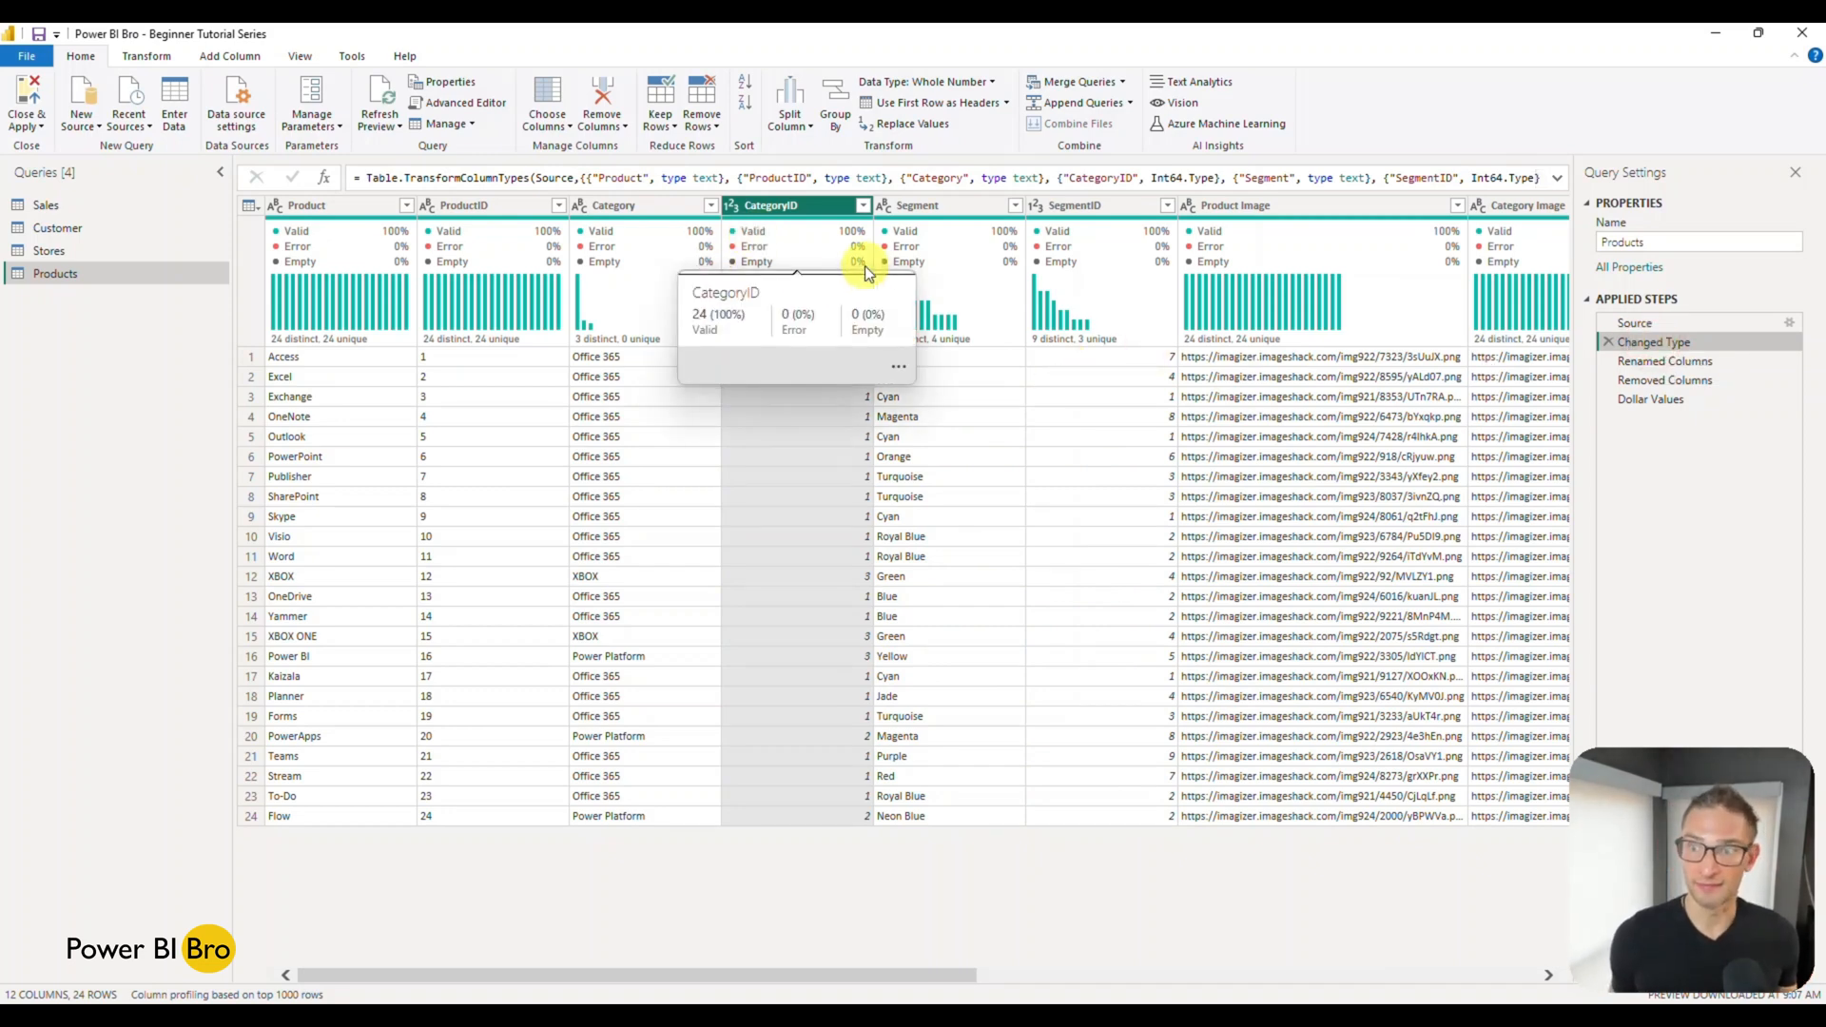
left_click(1636, 401)
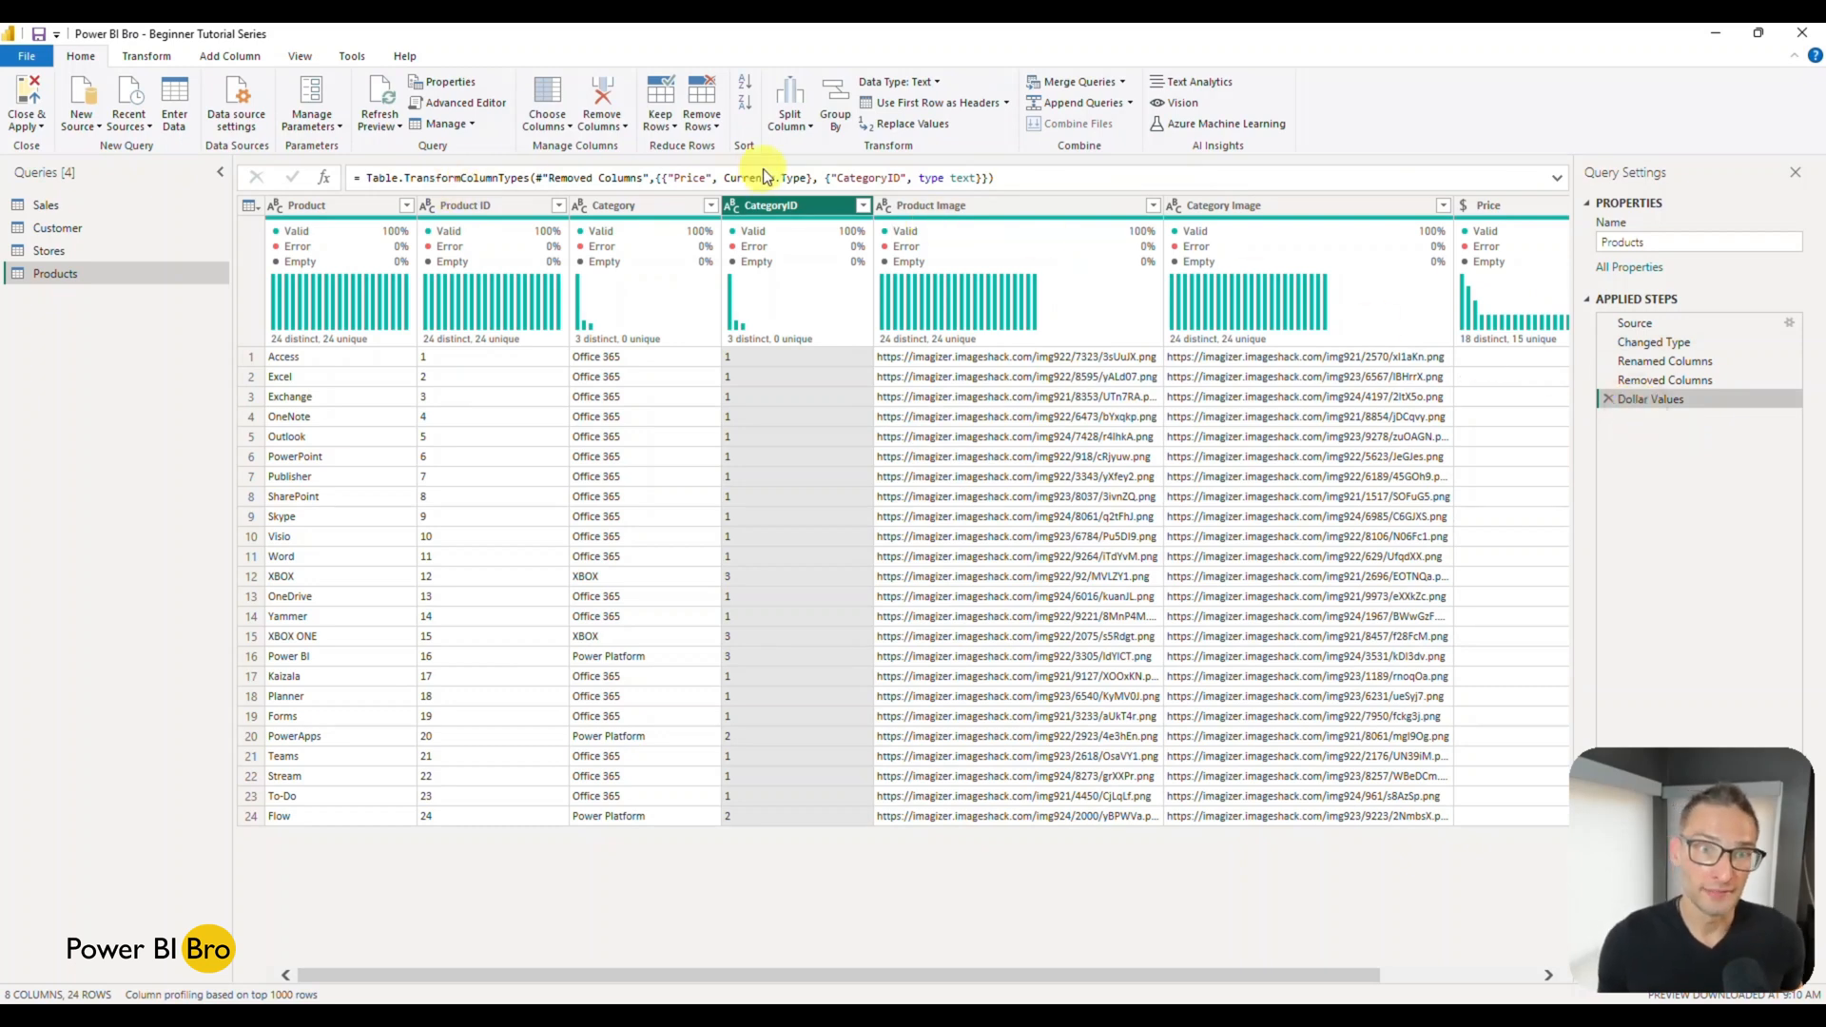
left_click(1607, 400)
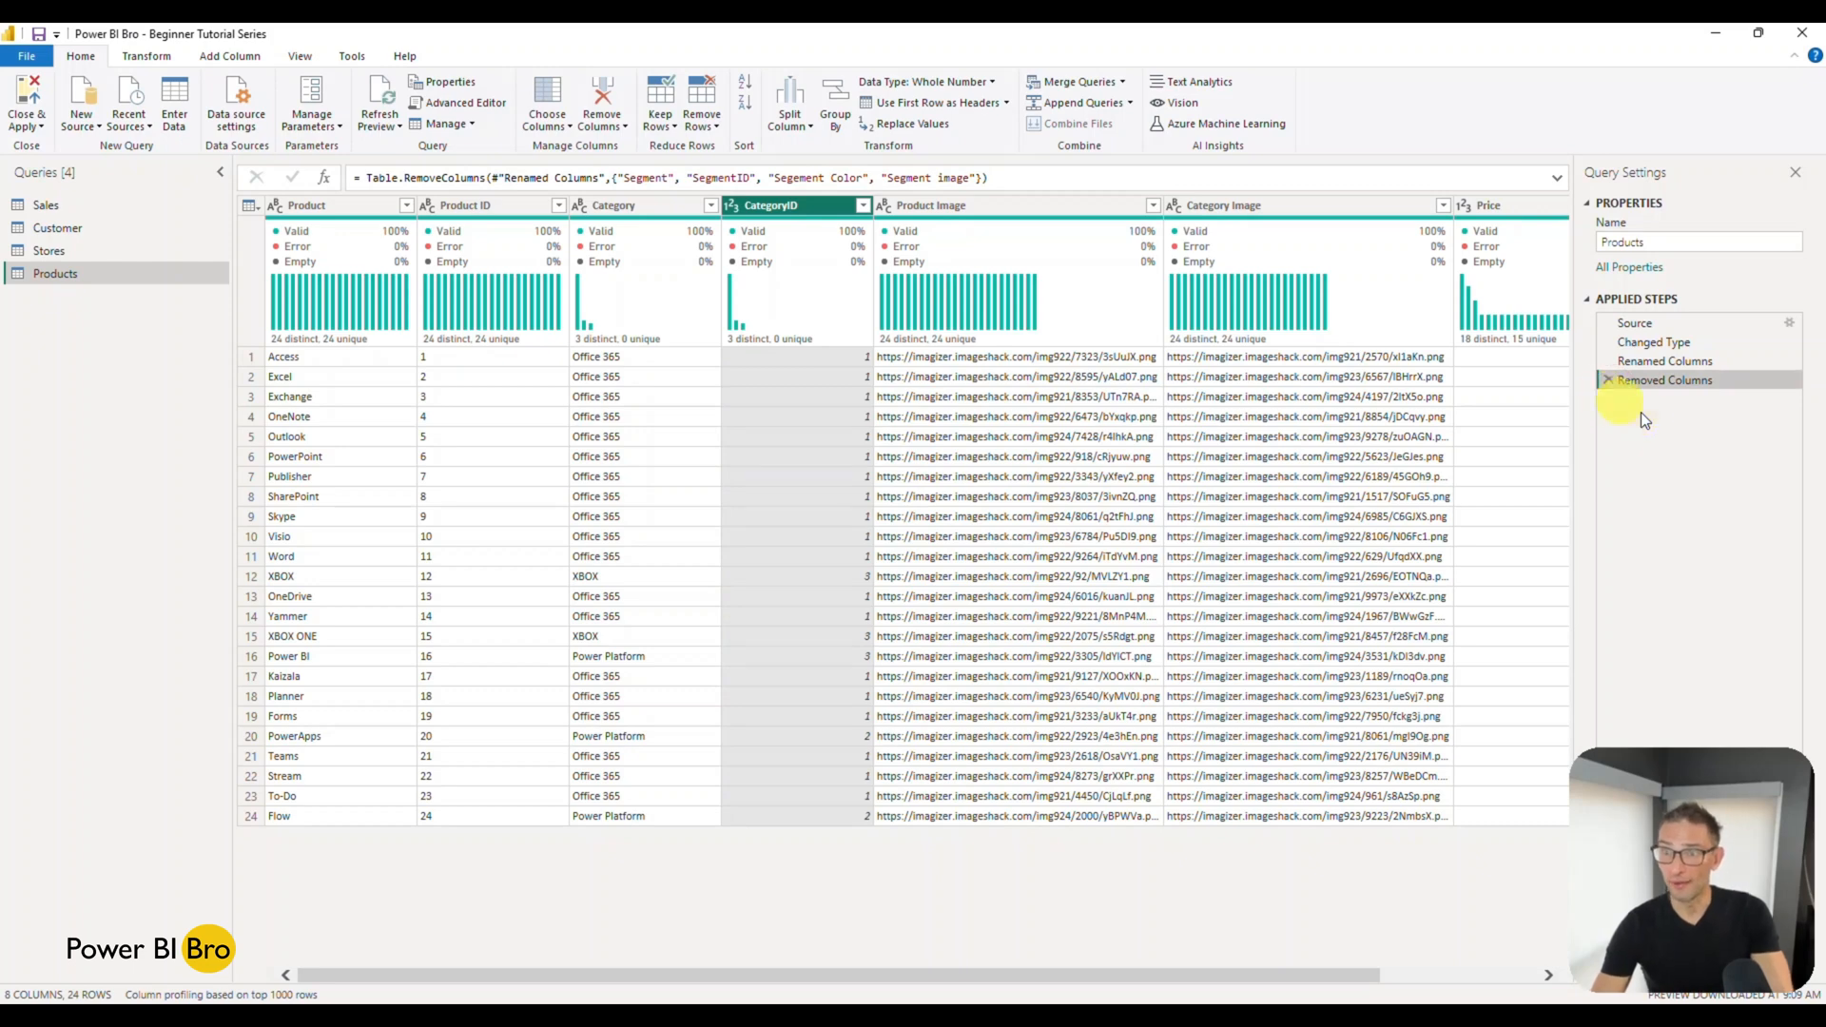
Change the CategoryID column's data type to Text at the Changed Type step, accepting the intermediate step insertion.
left_click(1651, 348)
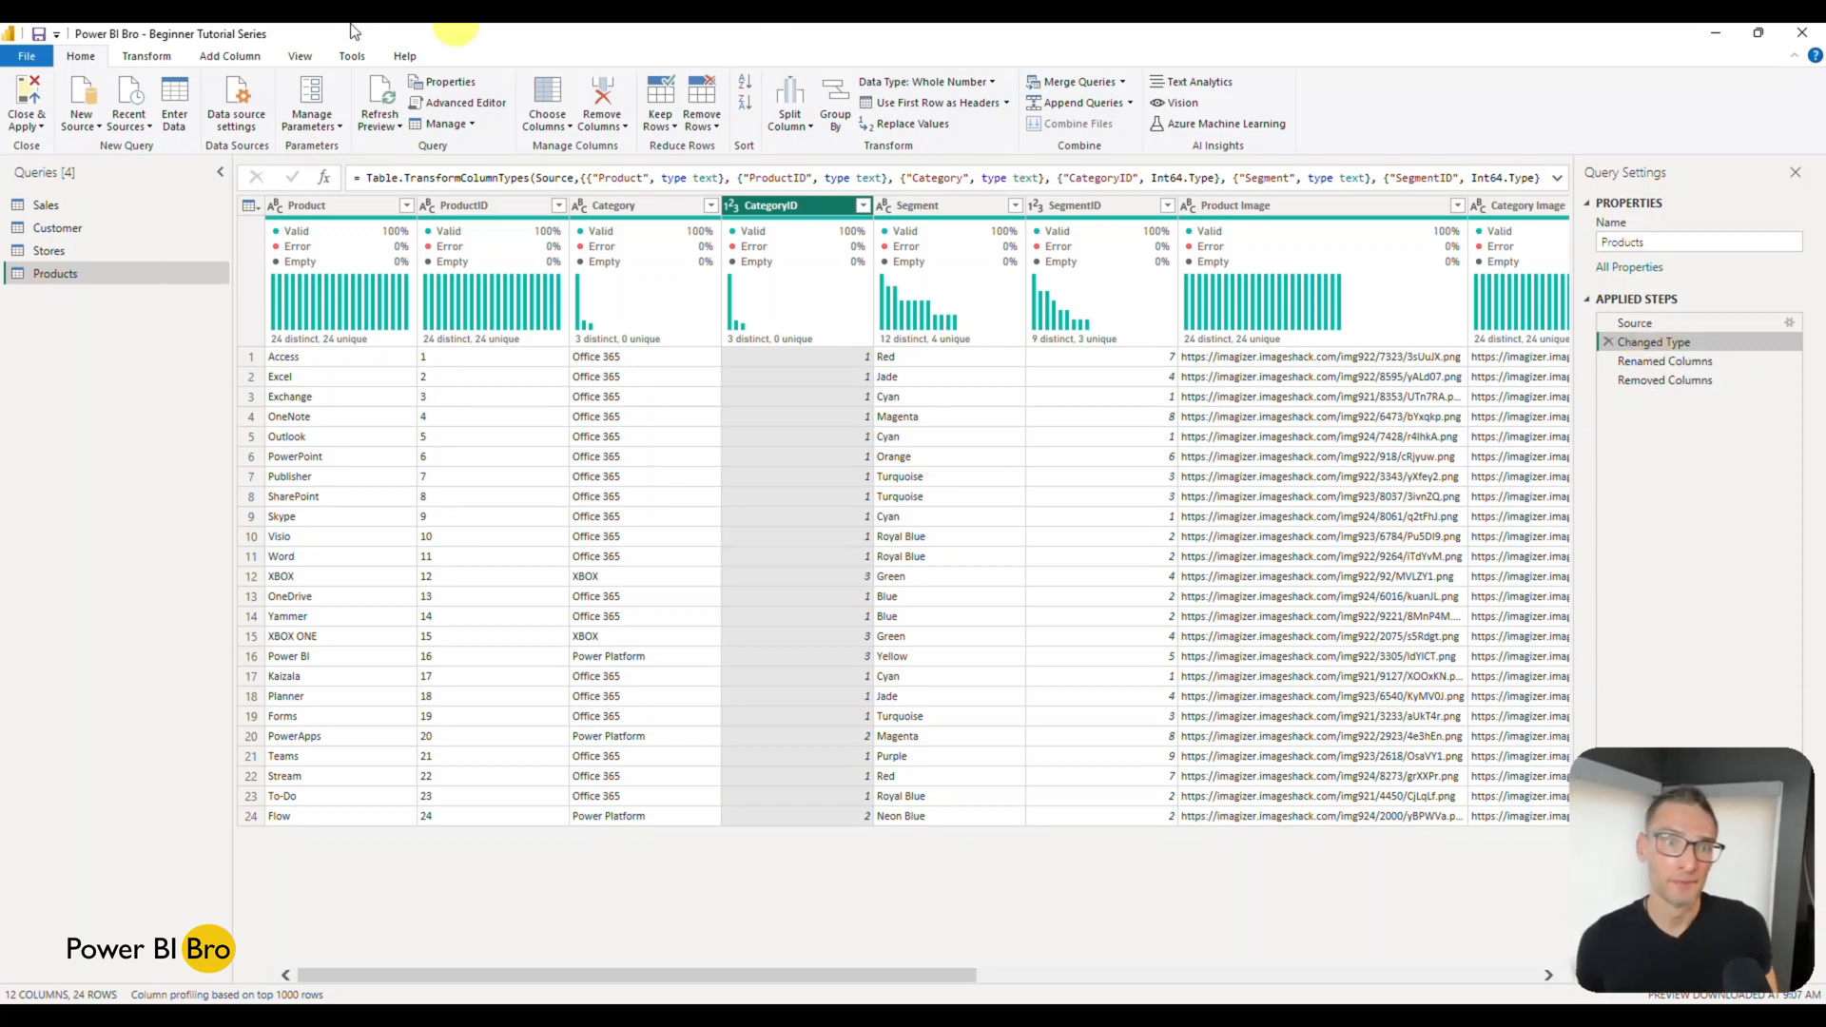
left_click(730, 205)
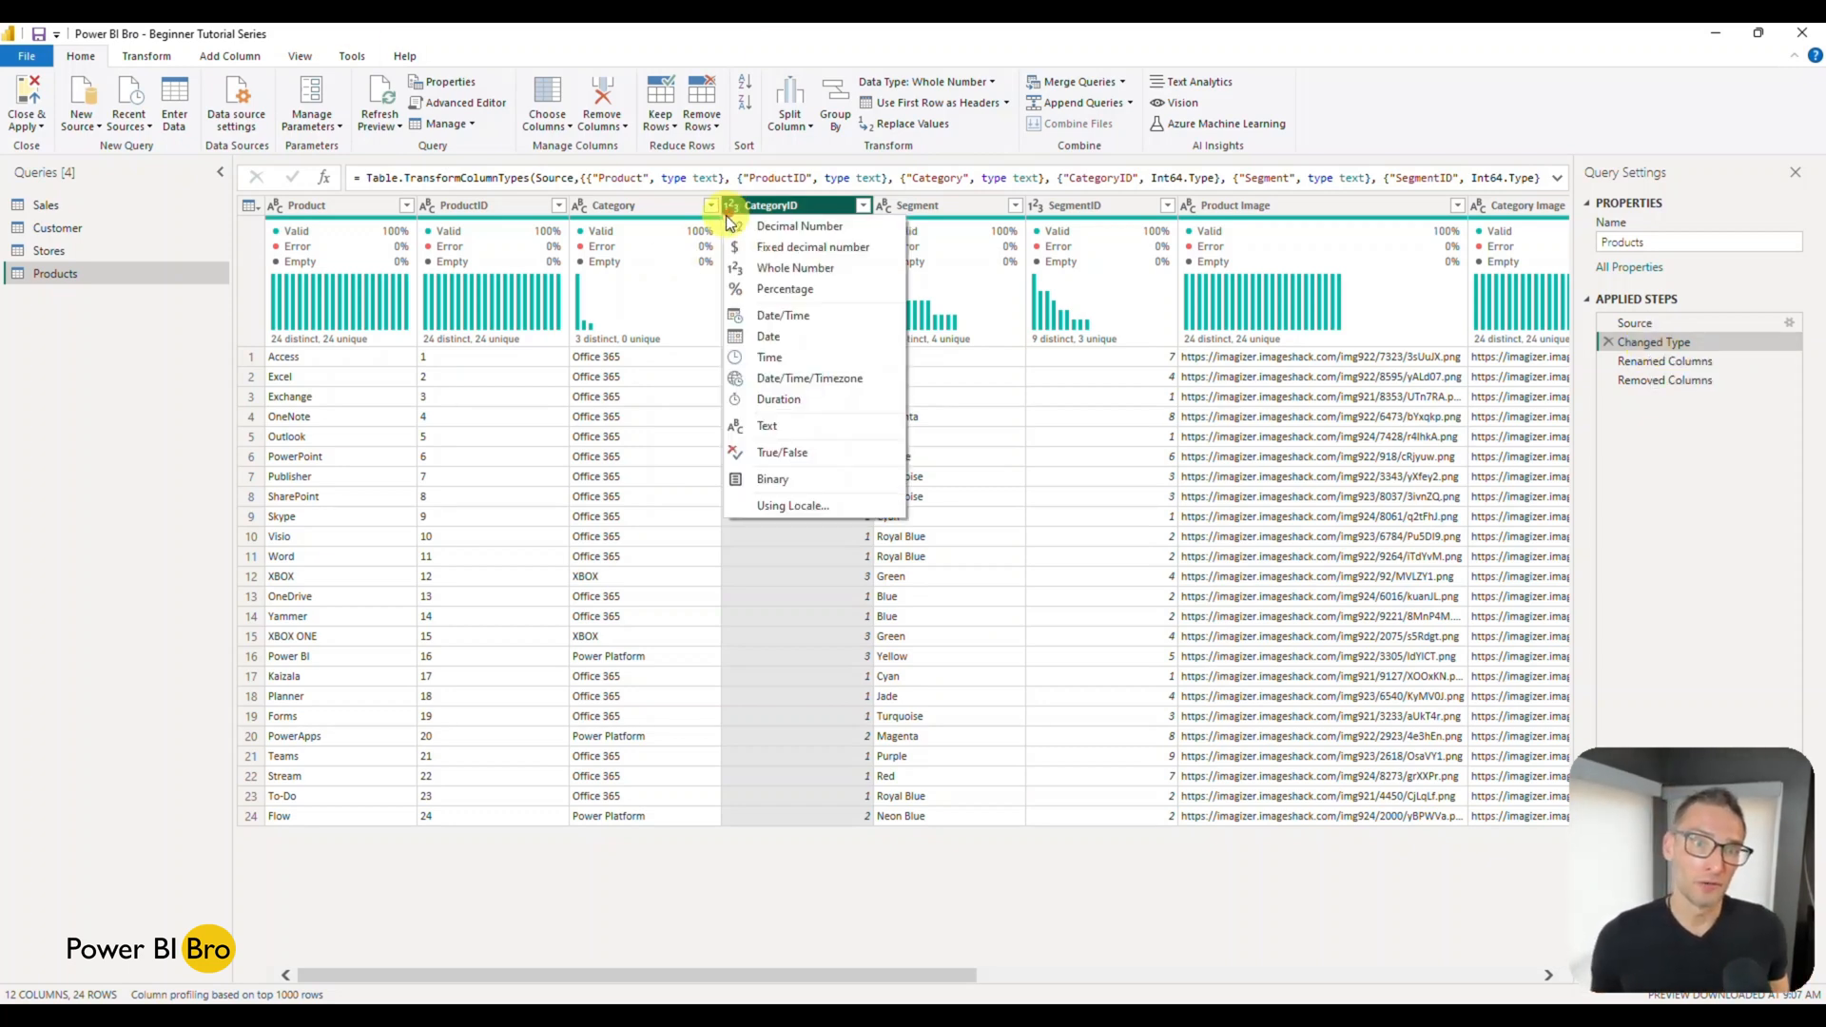
left_click(751, 421)
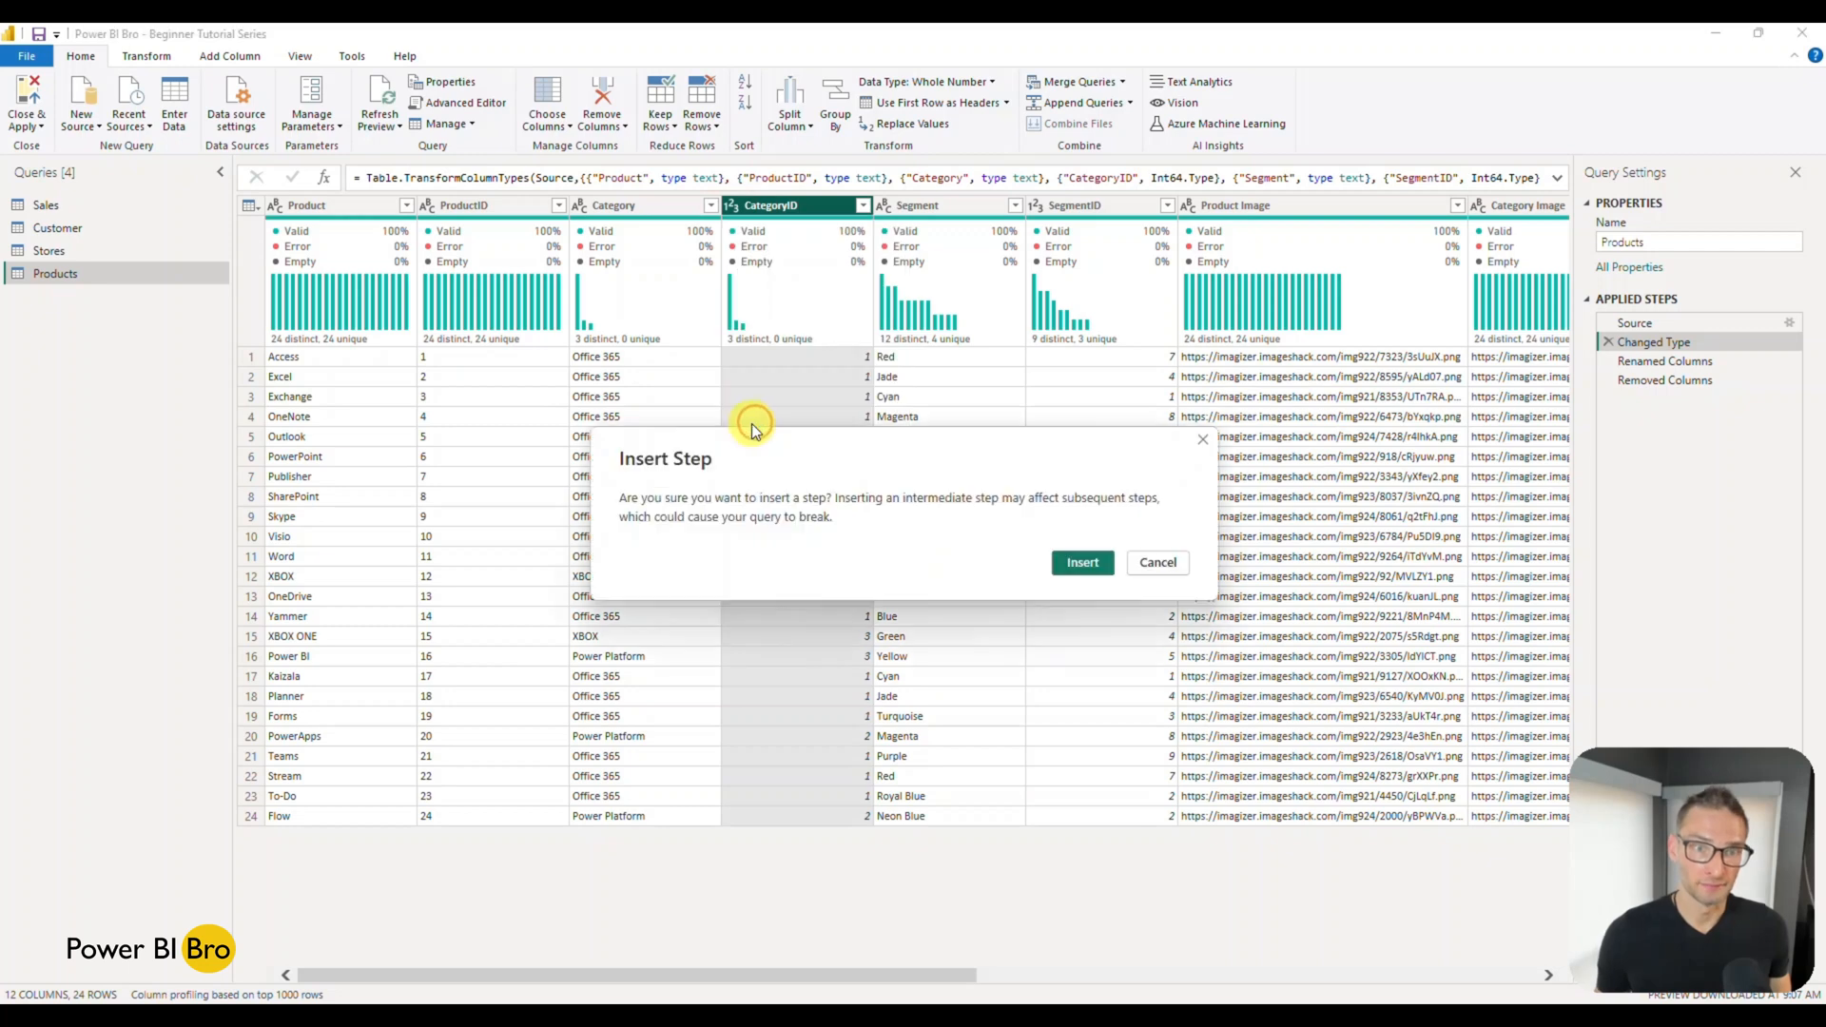
left_click(1072, 563)
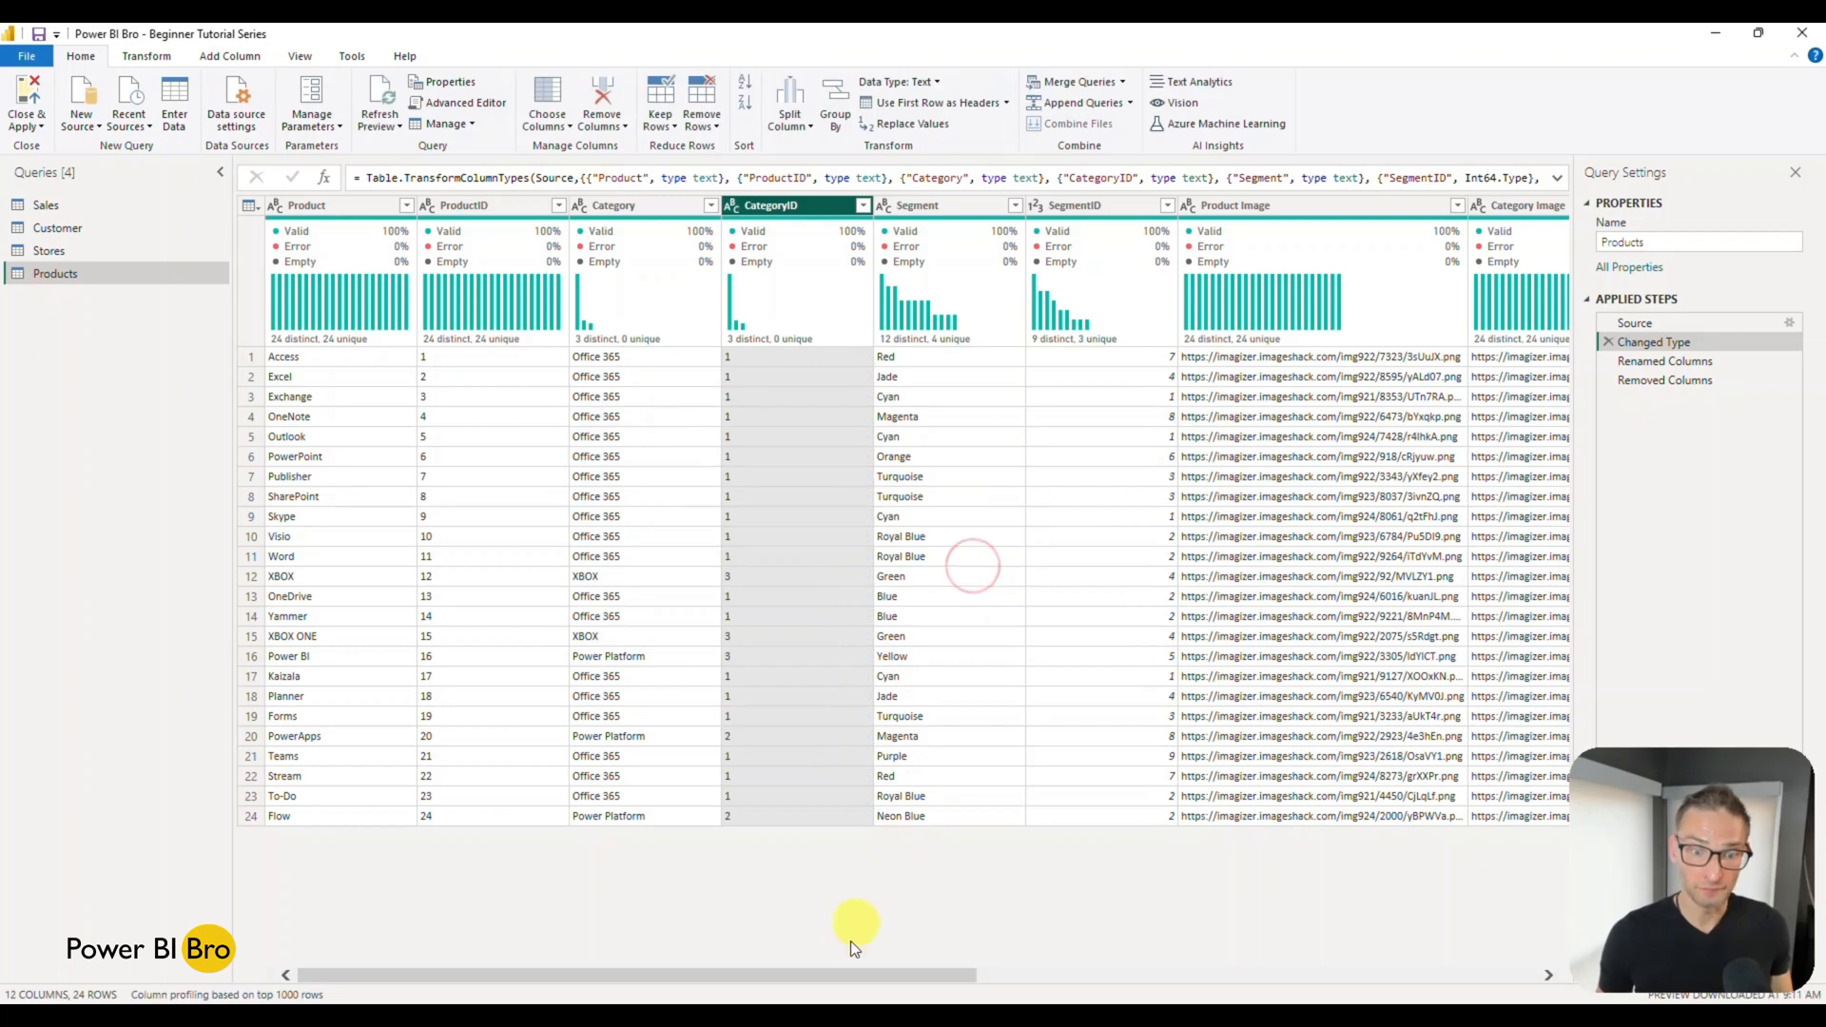
Change the Price column's data type to Fixed decimal number at the Changed Type step, replacing the current conversion.
left_click_drag(835, 972, 1504, 966)
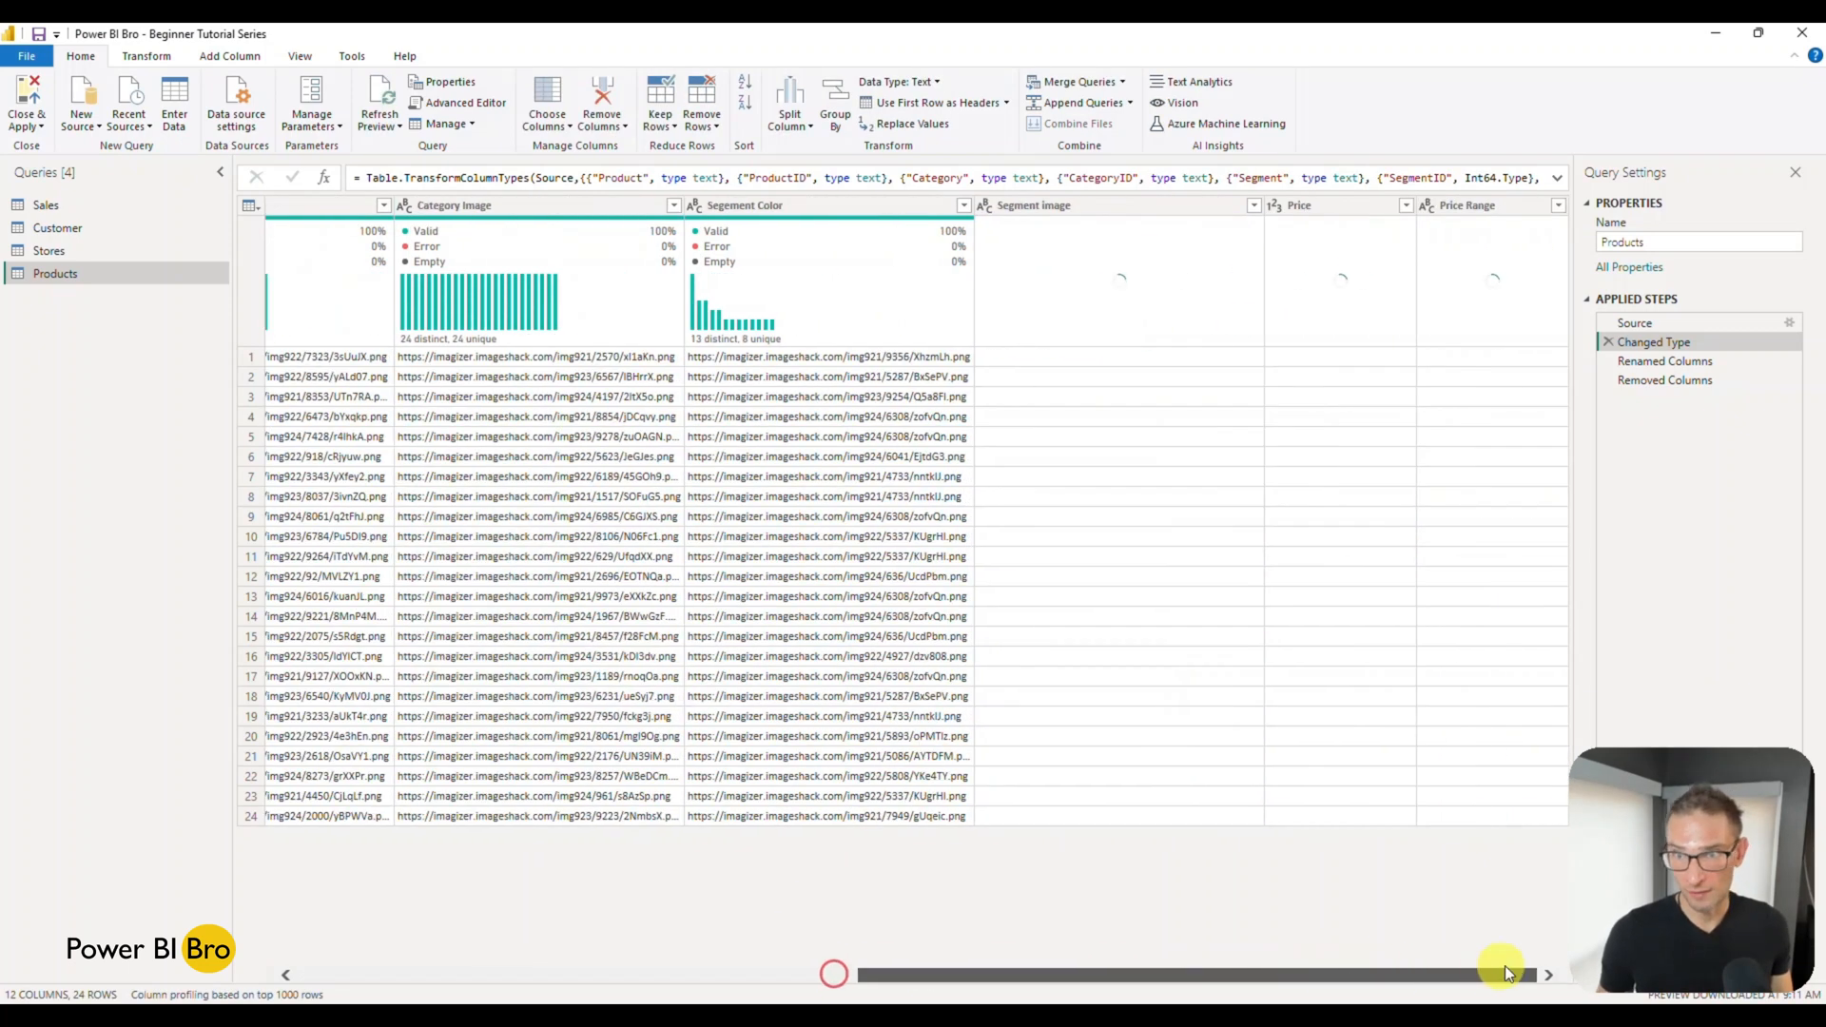
left_click(1273, 206)
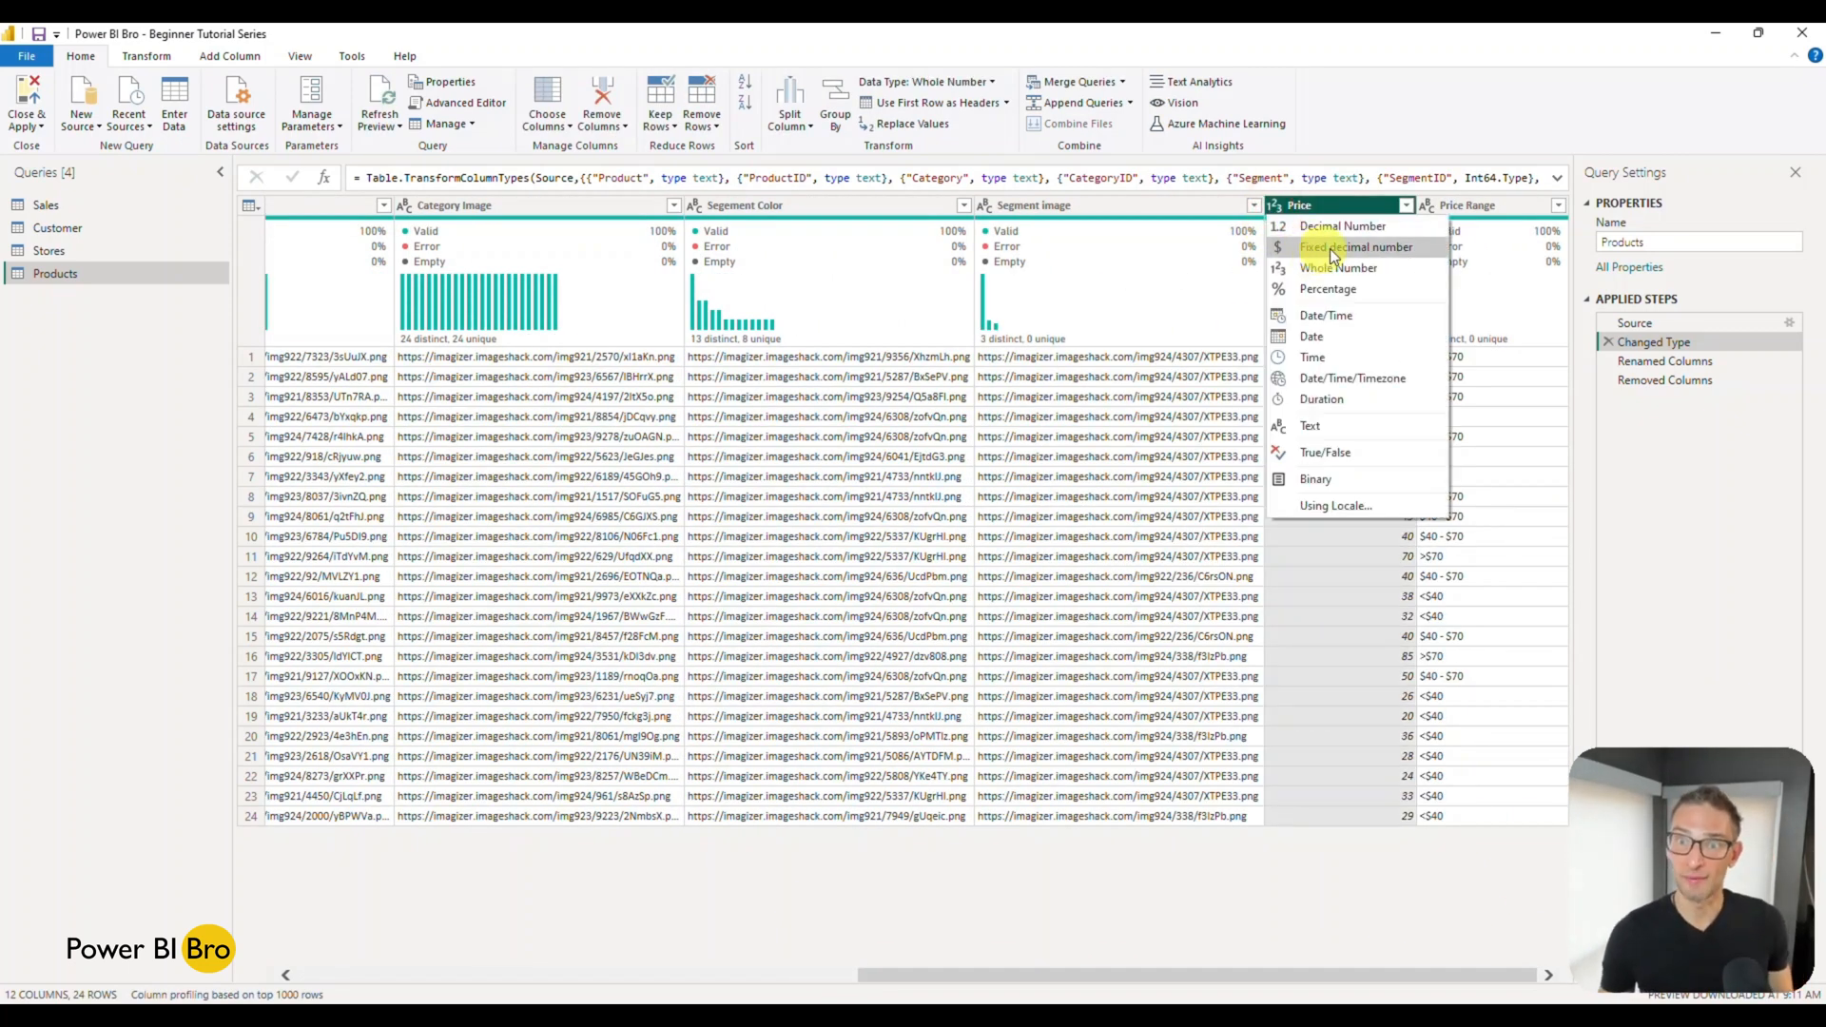
left_click(1360, 257)
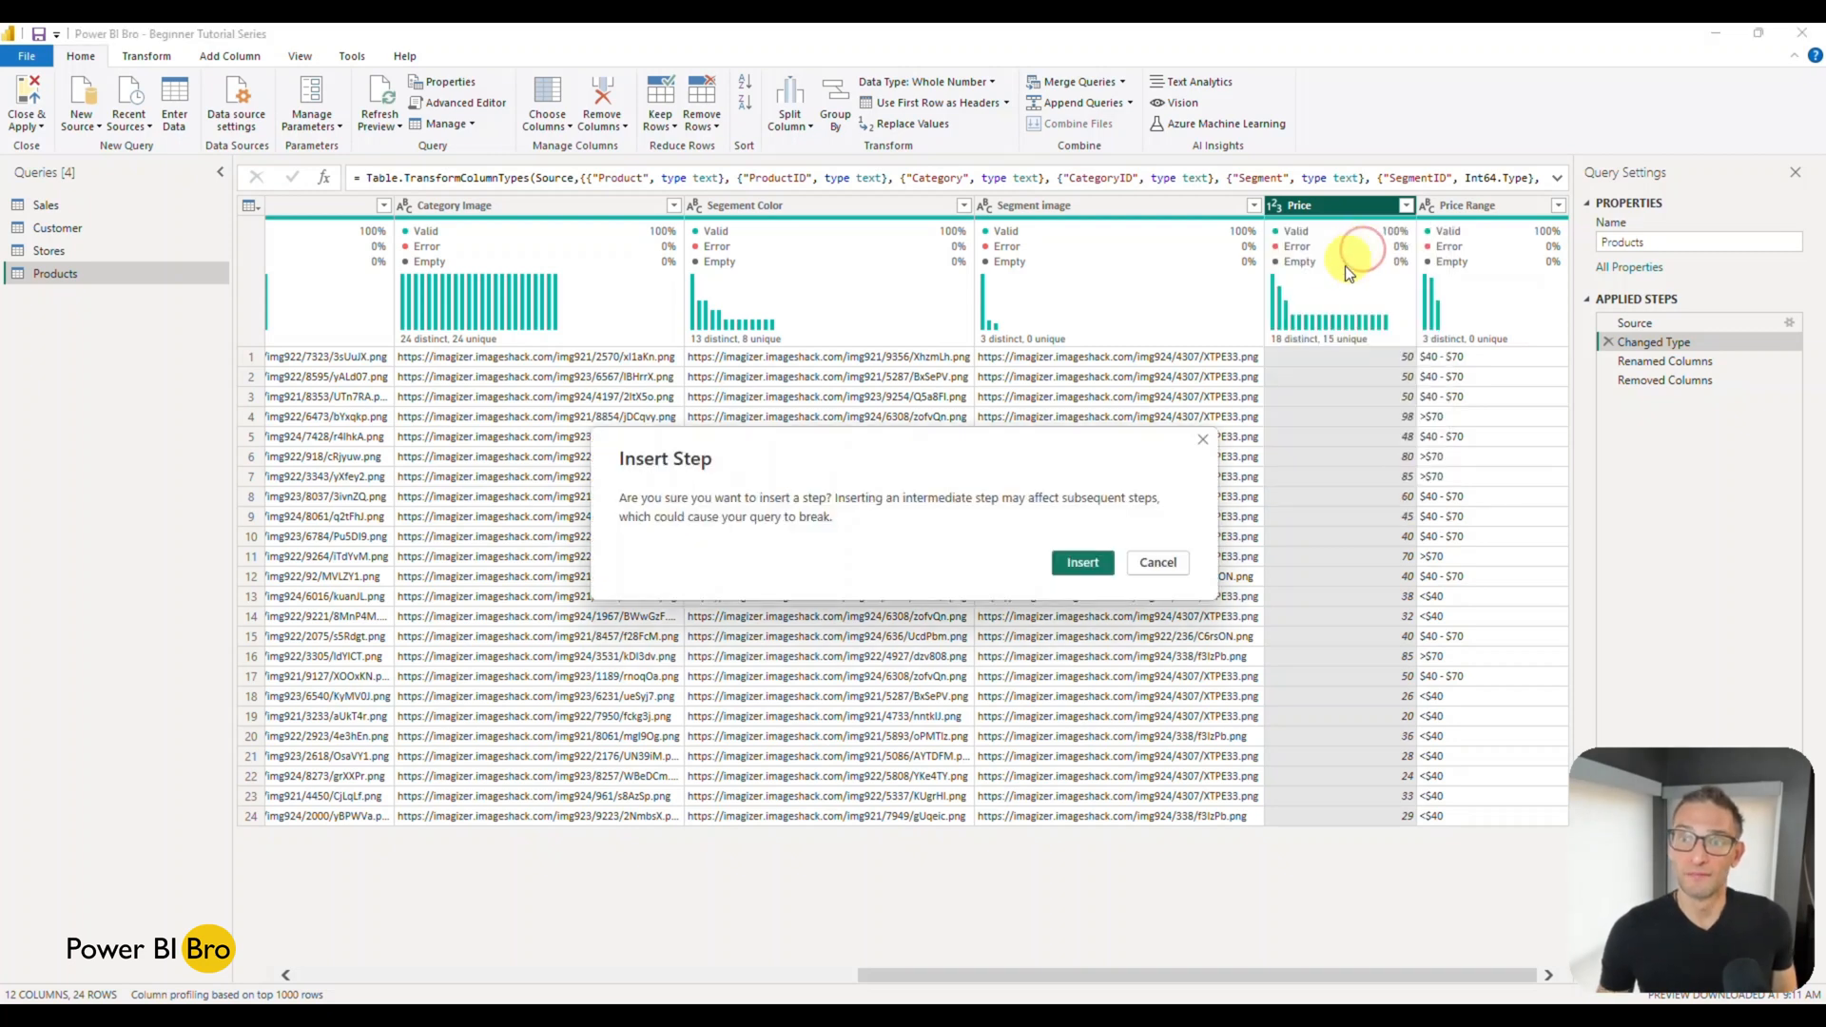
left_click(1099, 568)
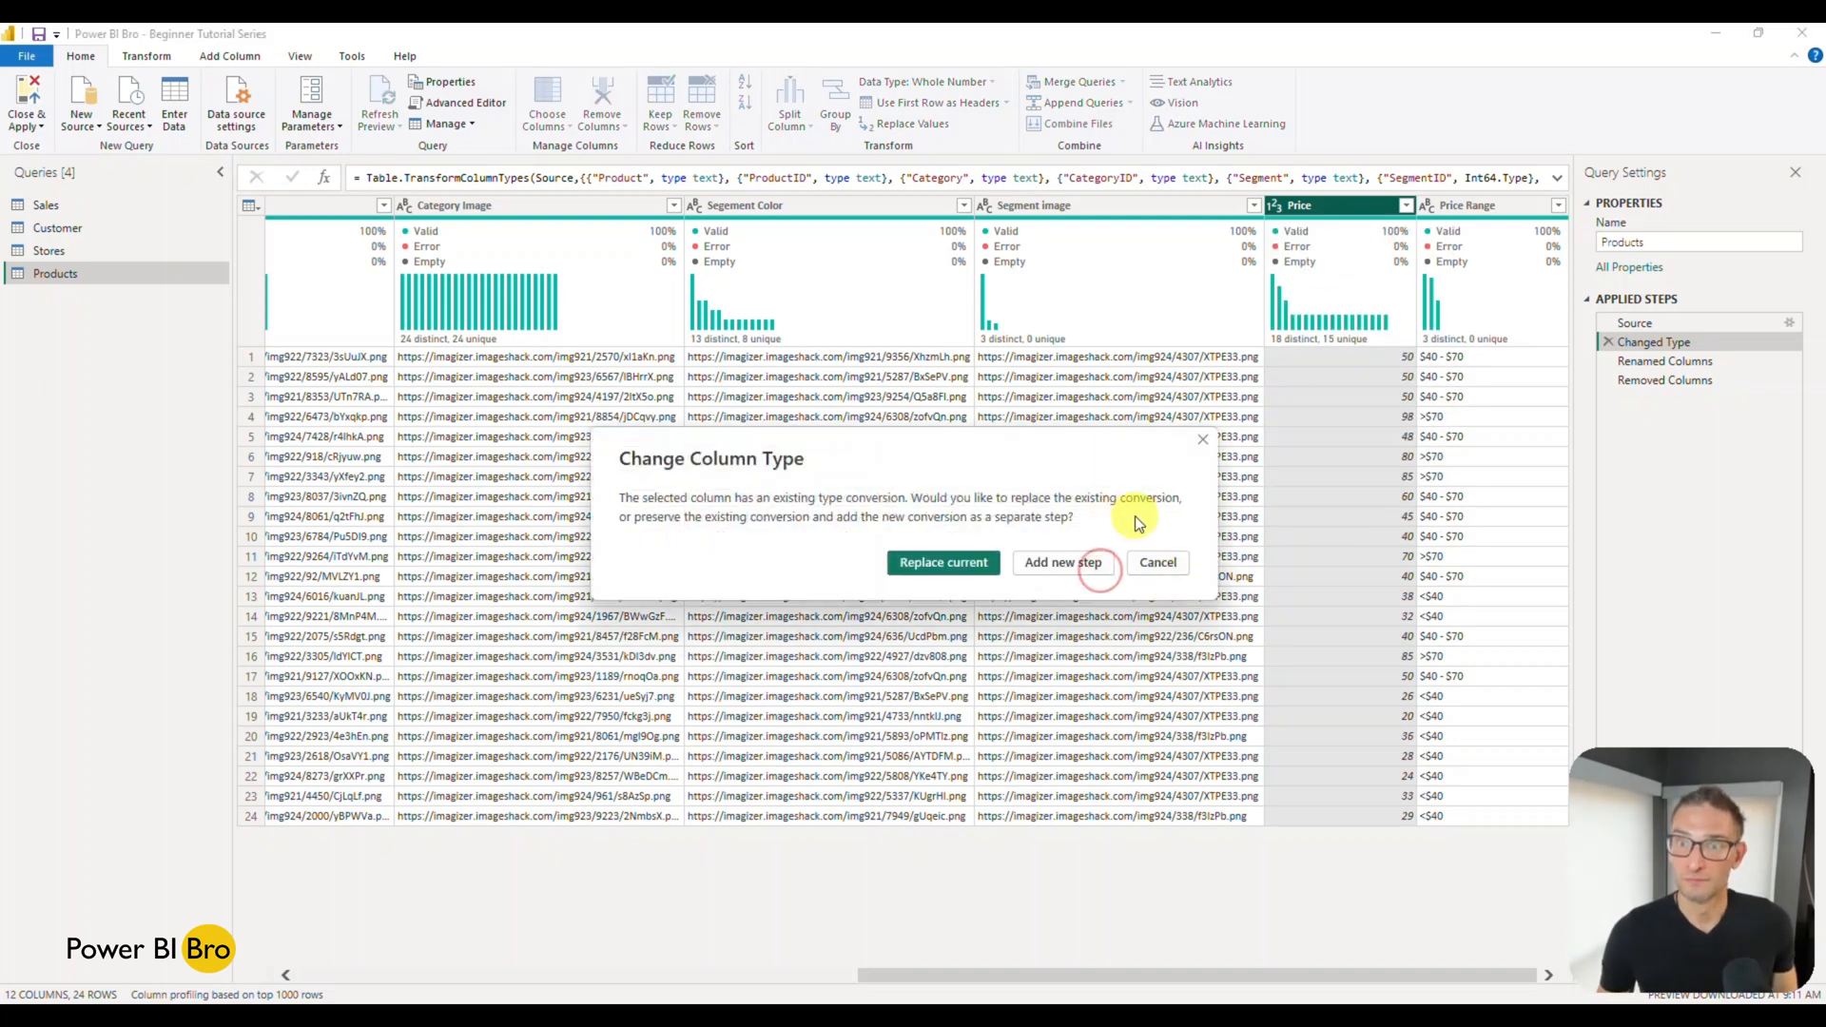
left_click(944, 565)
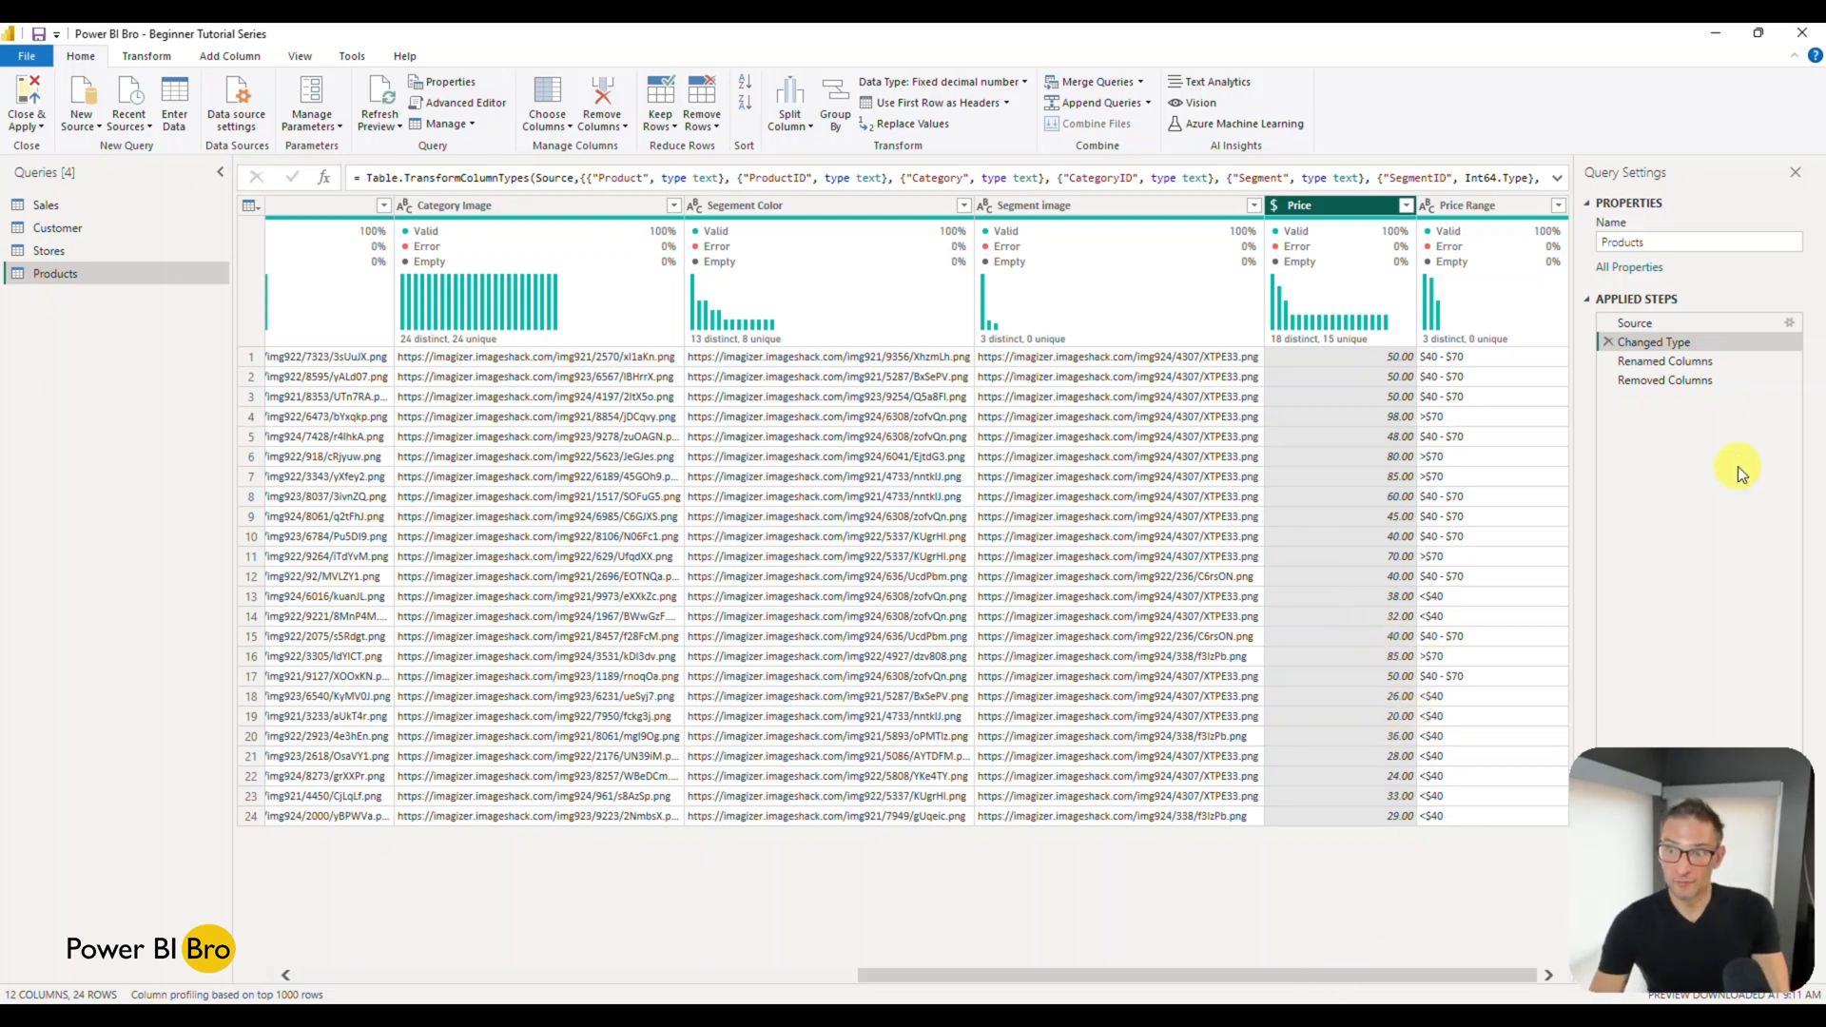
Review the Products table at its Renamed Columns and Removed Columns steps, and the Sales, Stores and Customer tables.
left_click(1676, 362)
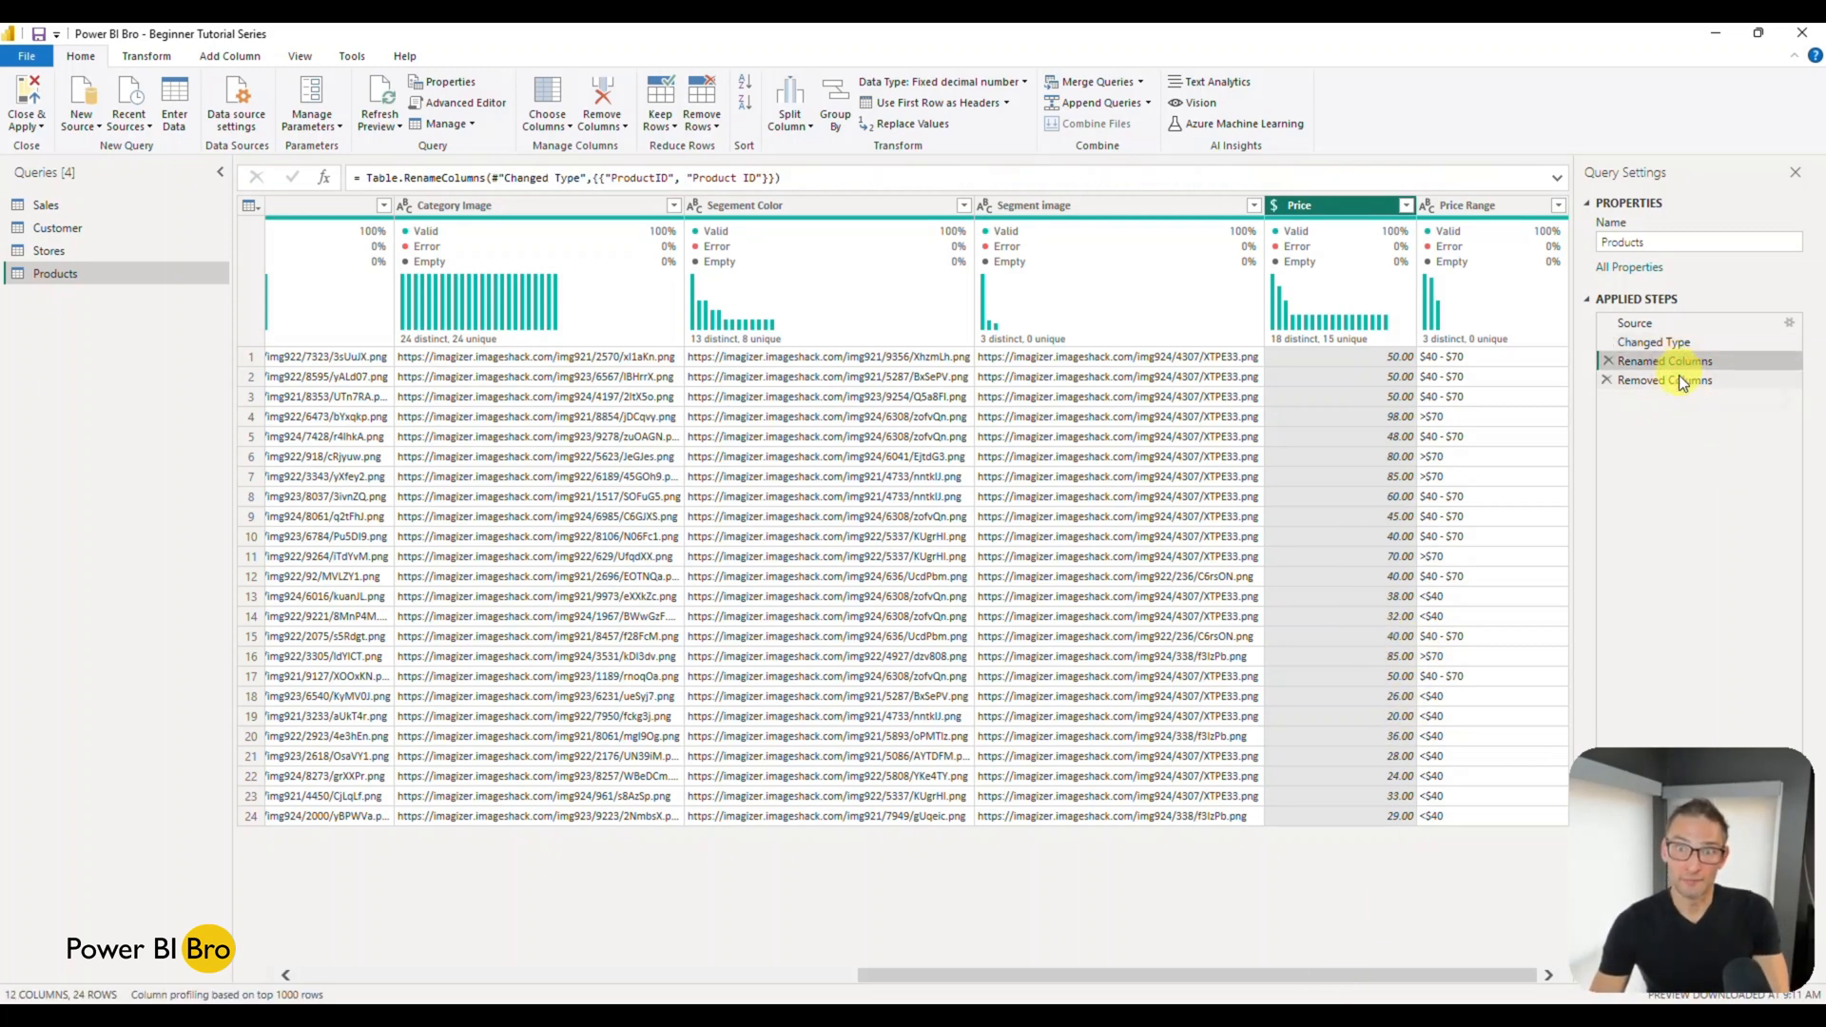
left_click(1676, 379)
left_click_drag(1264, 973, 798, 973)
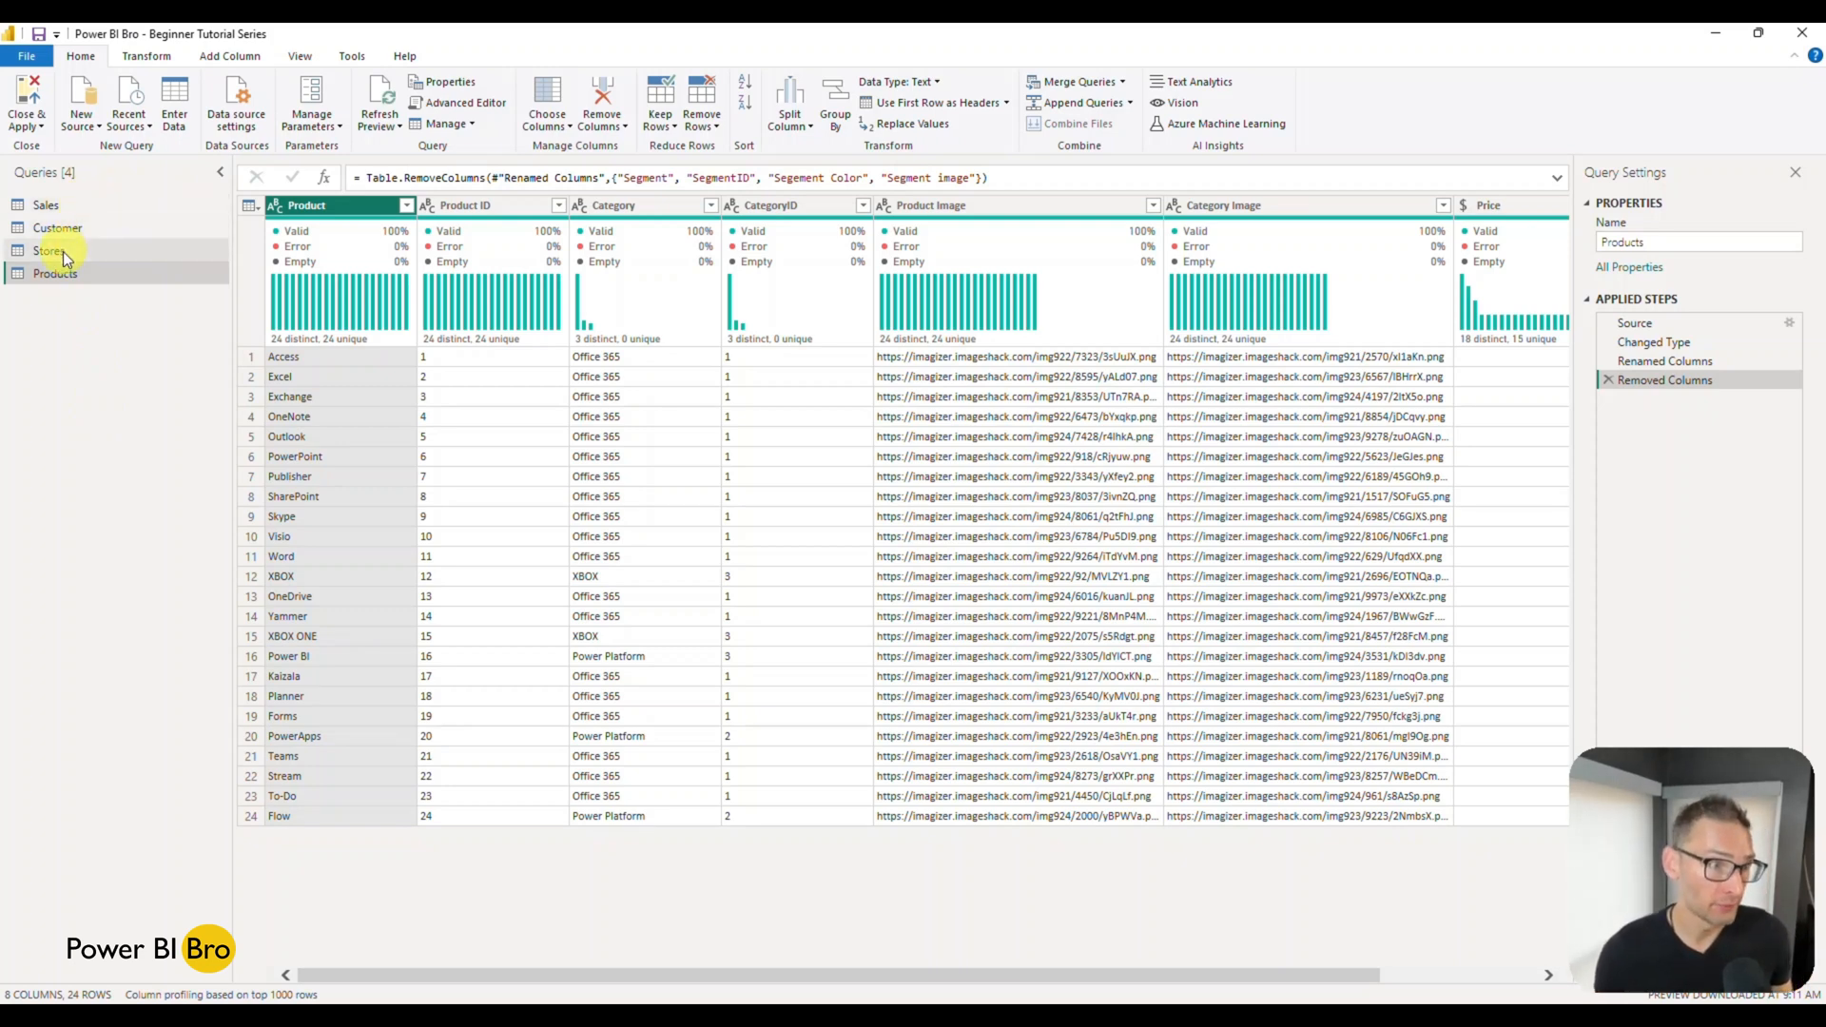
left_click(59, 205)
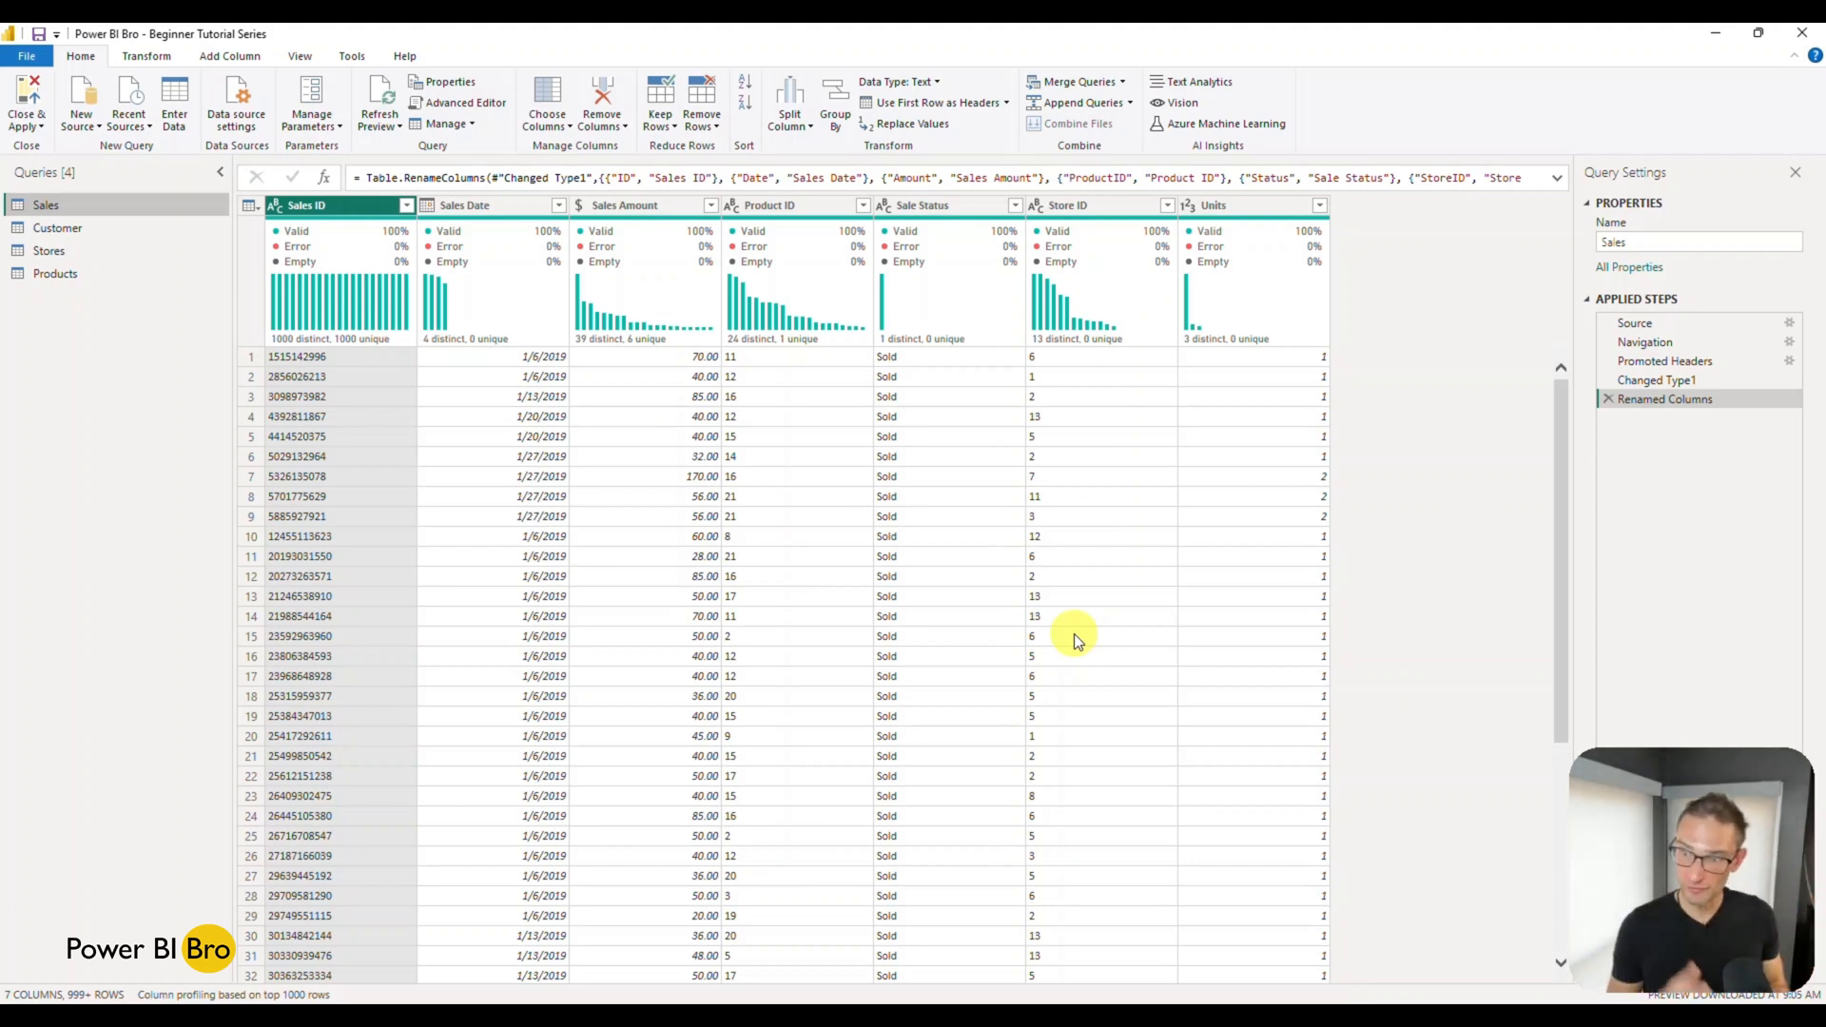
left_click(74, 253)
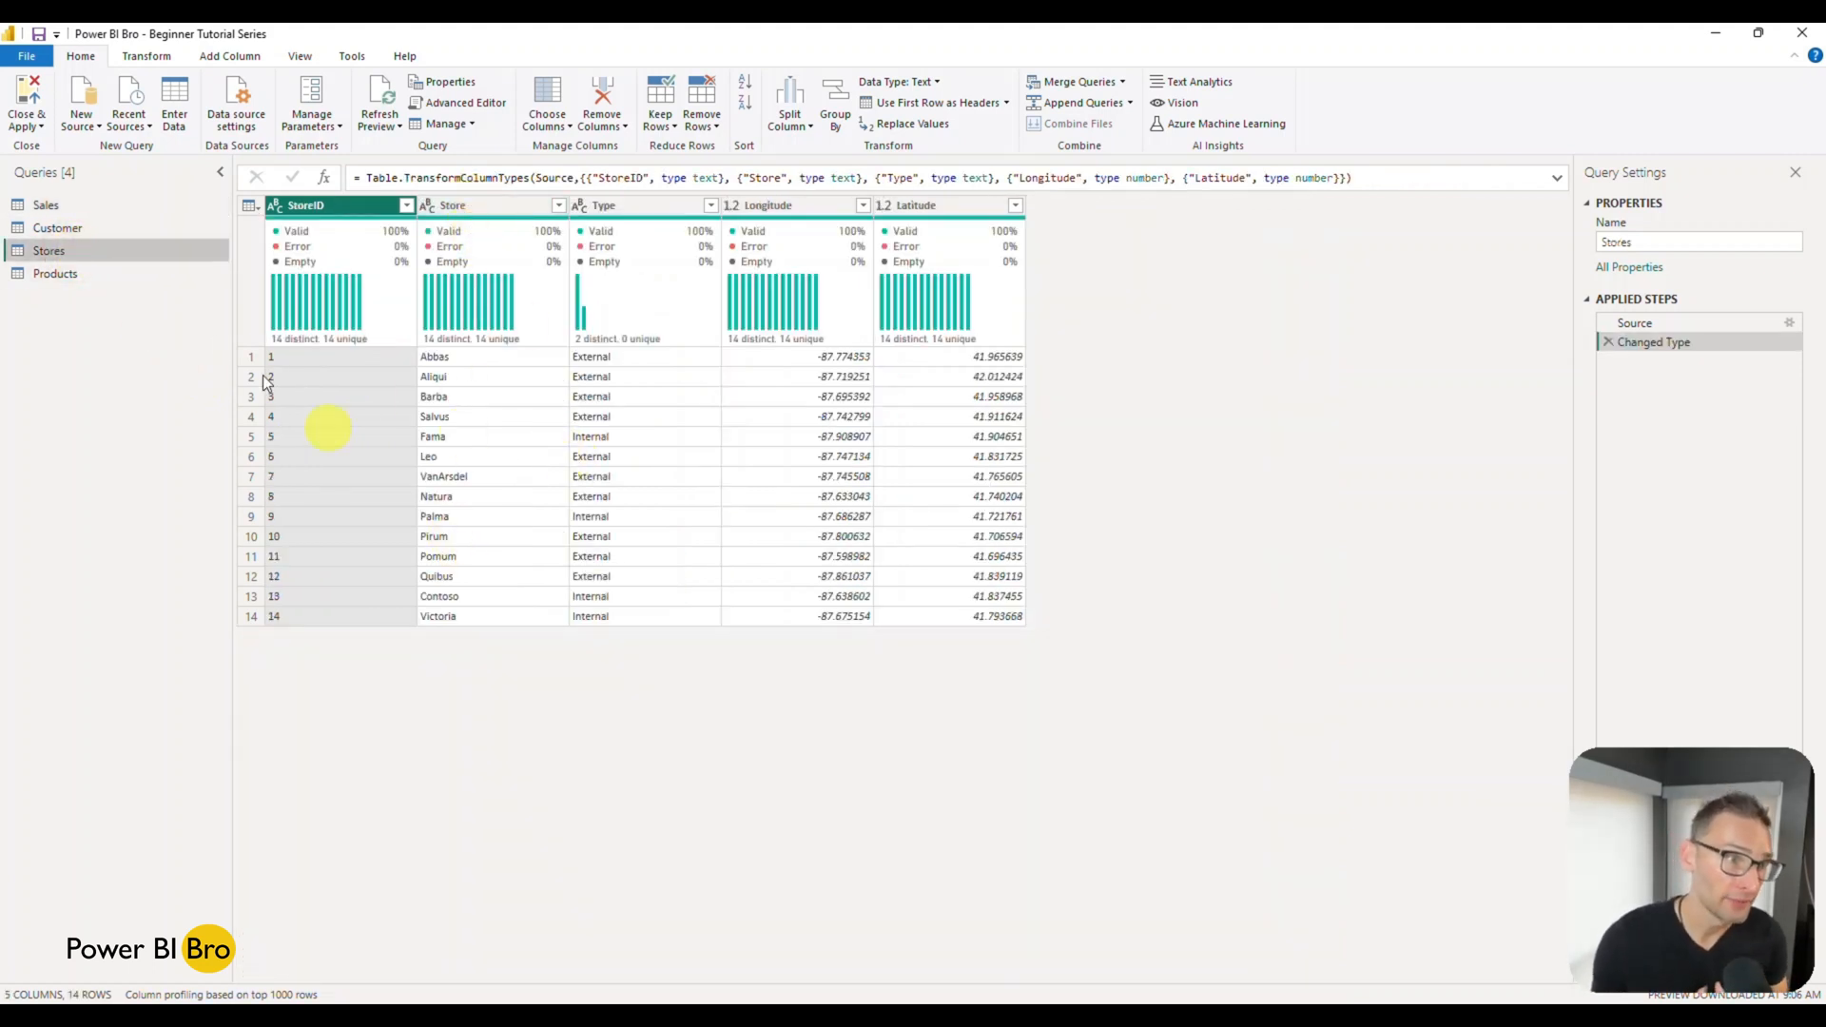
left_click(83, 229)
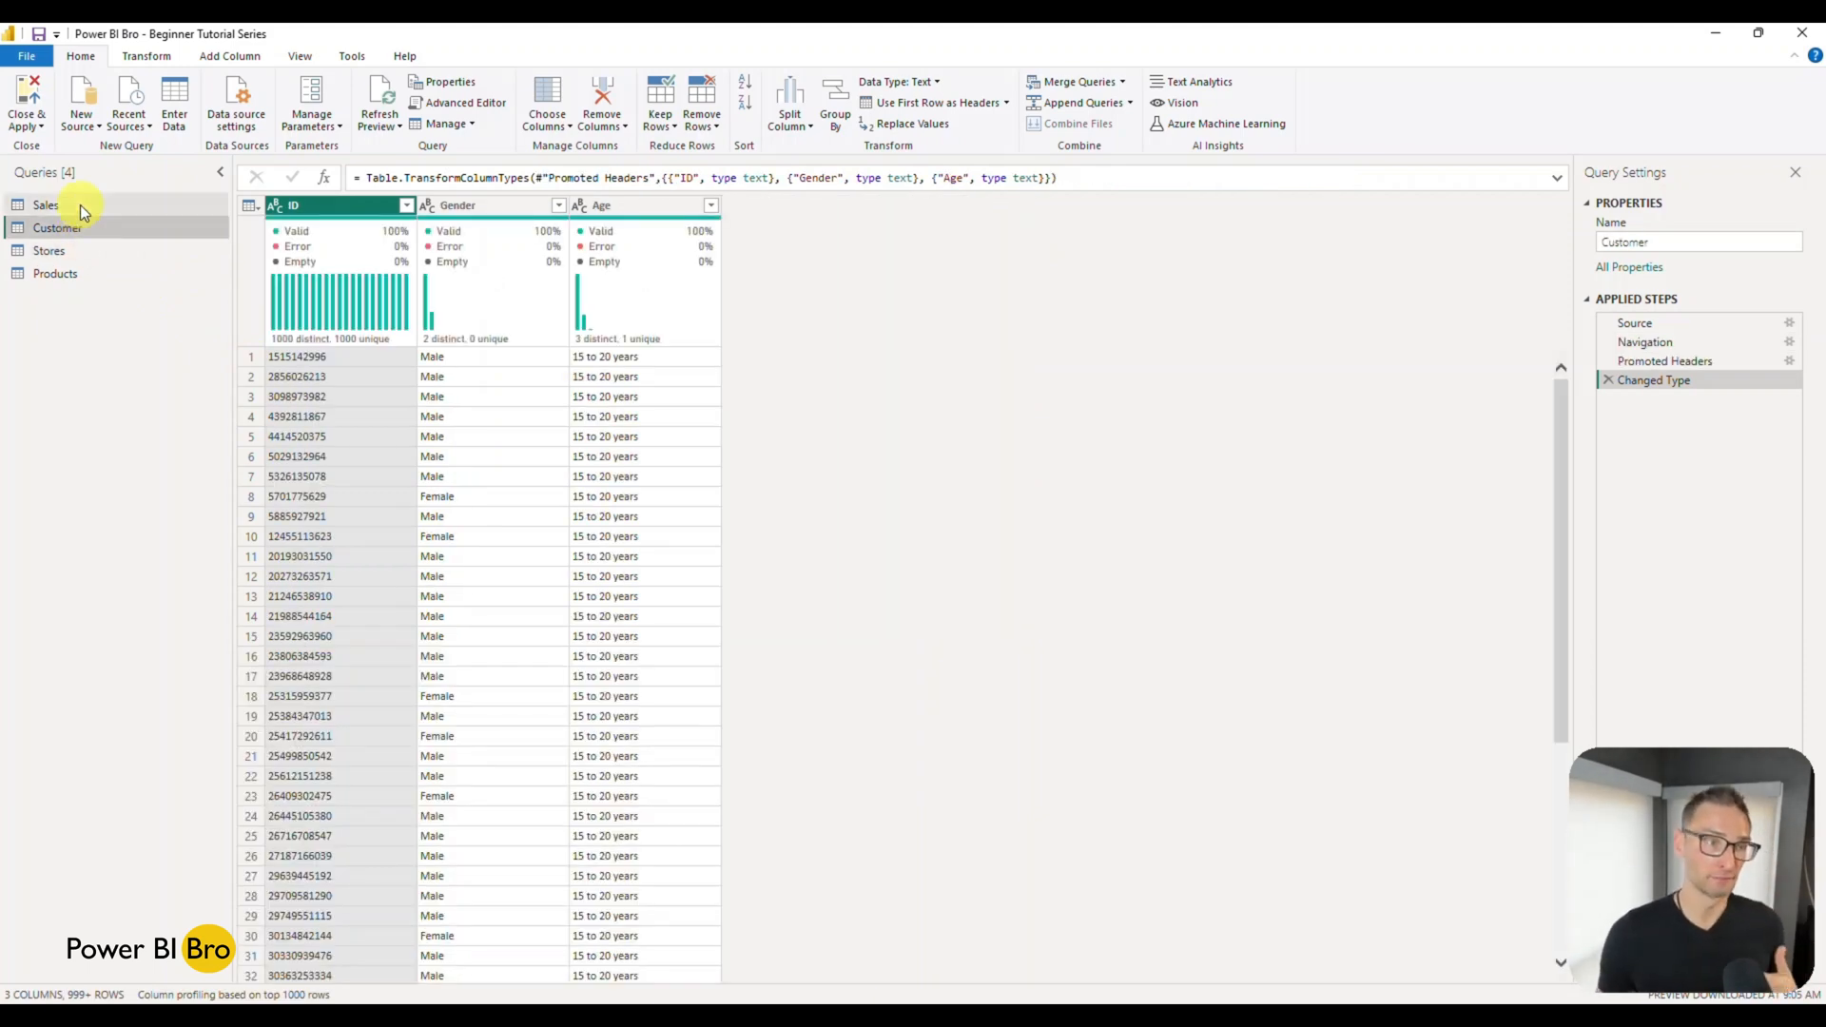
left_click(78, 203)
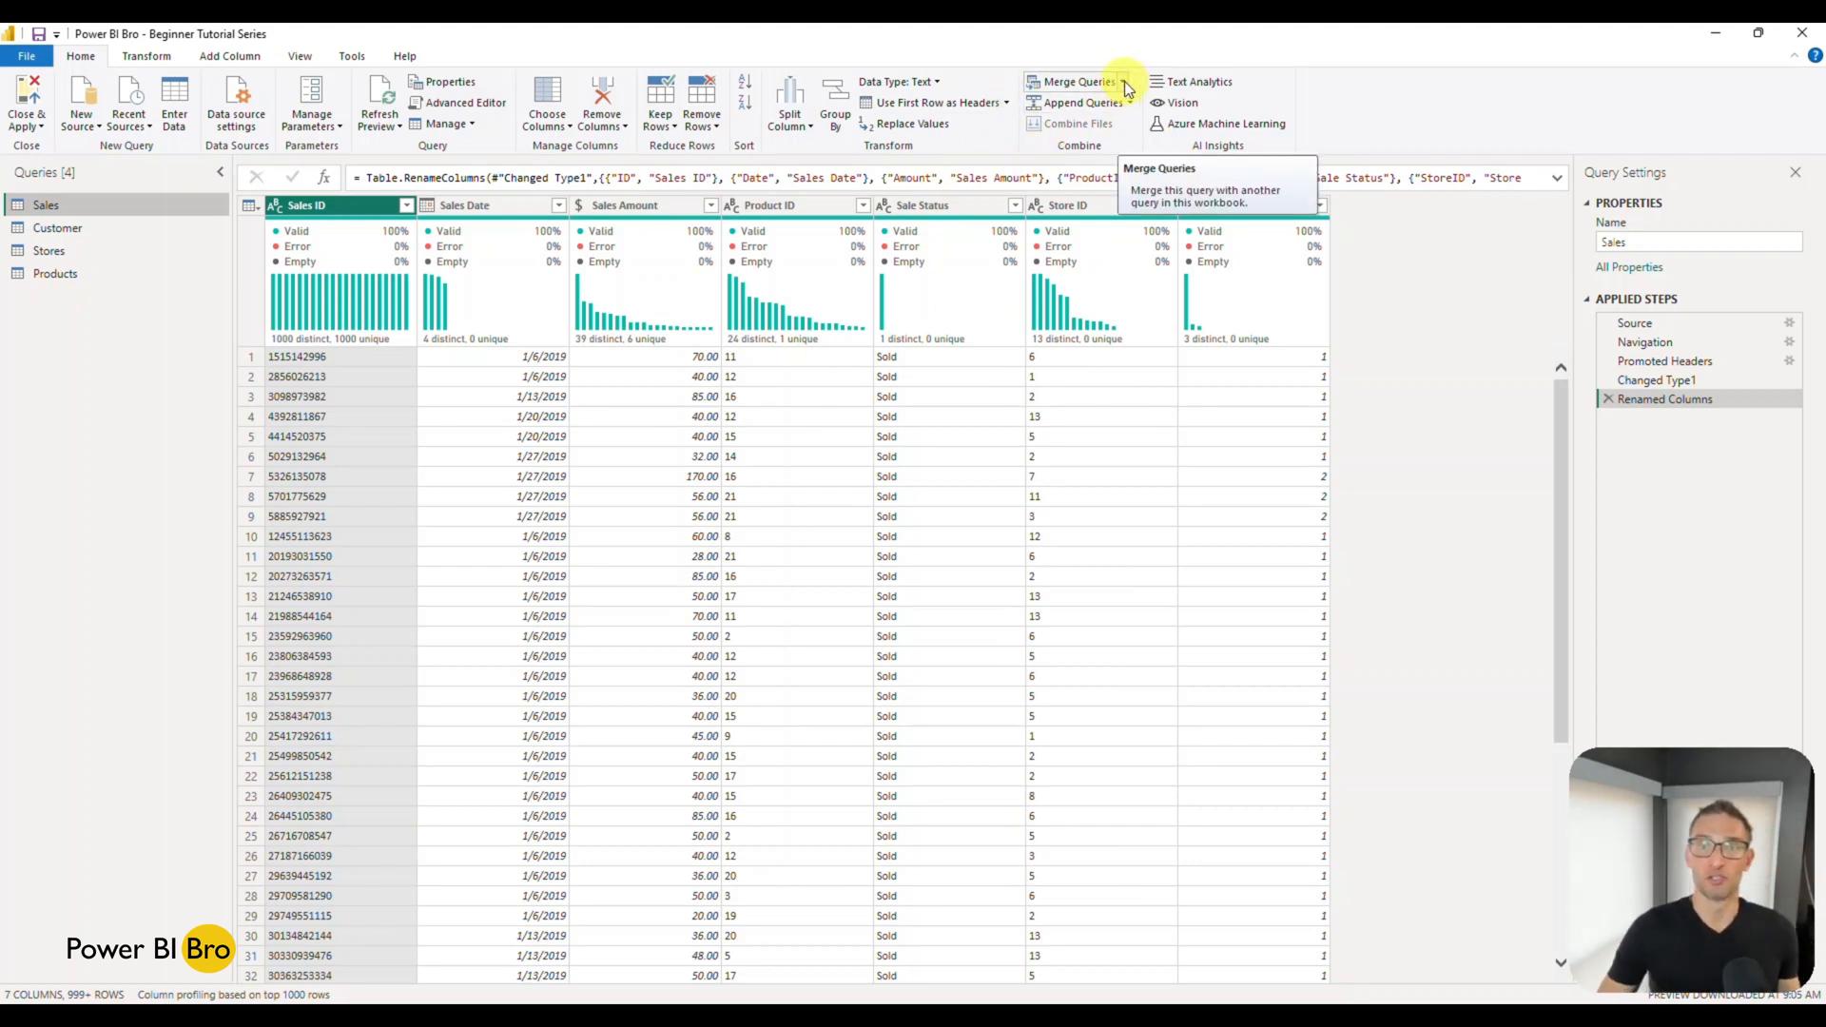
Rename the StoreID column in the Stores table to Store ID.
left_click(61, 253)
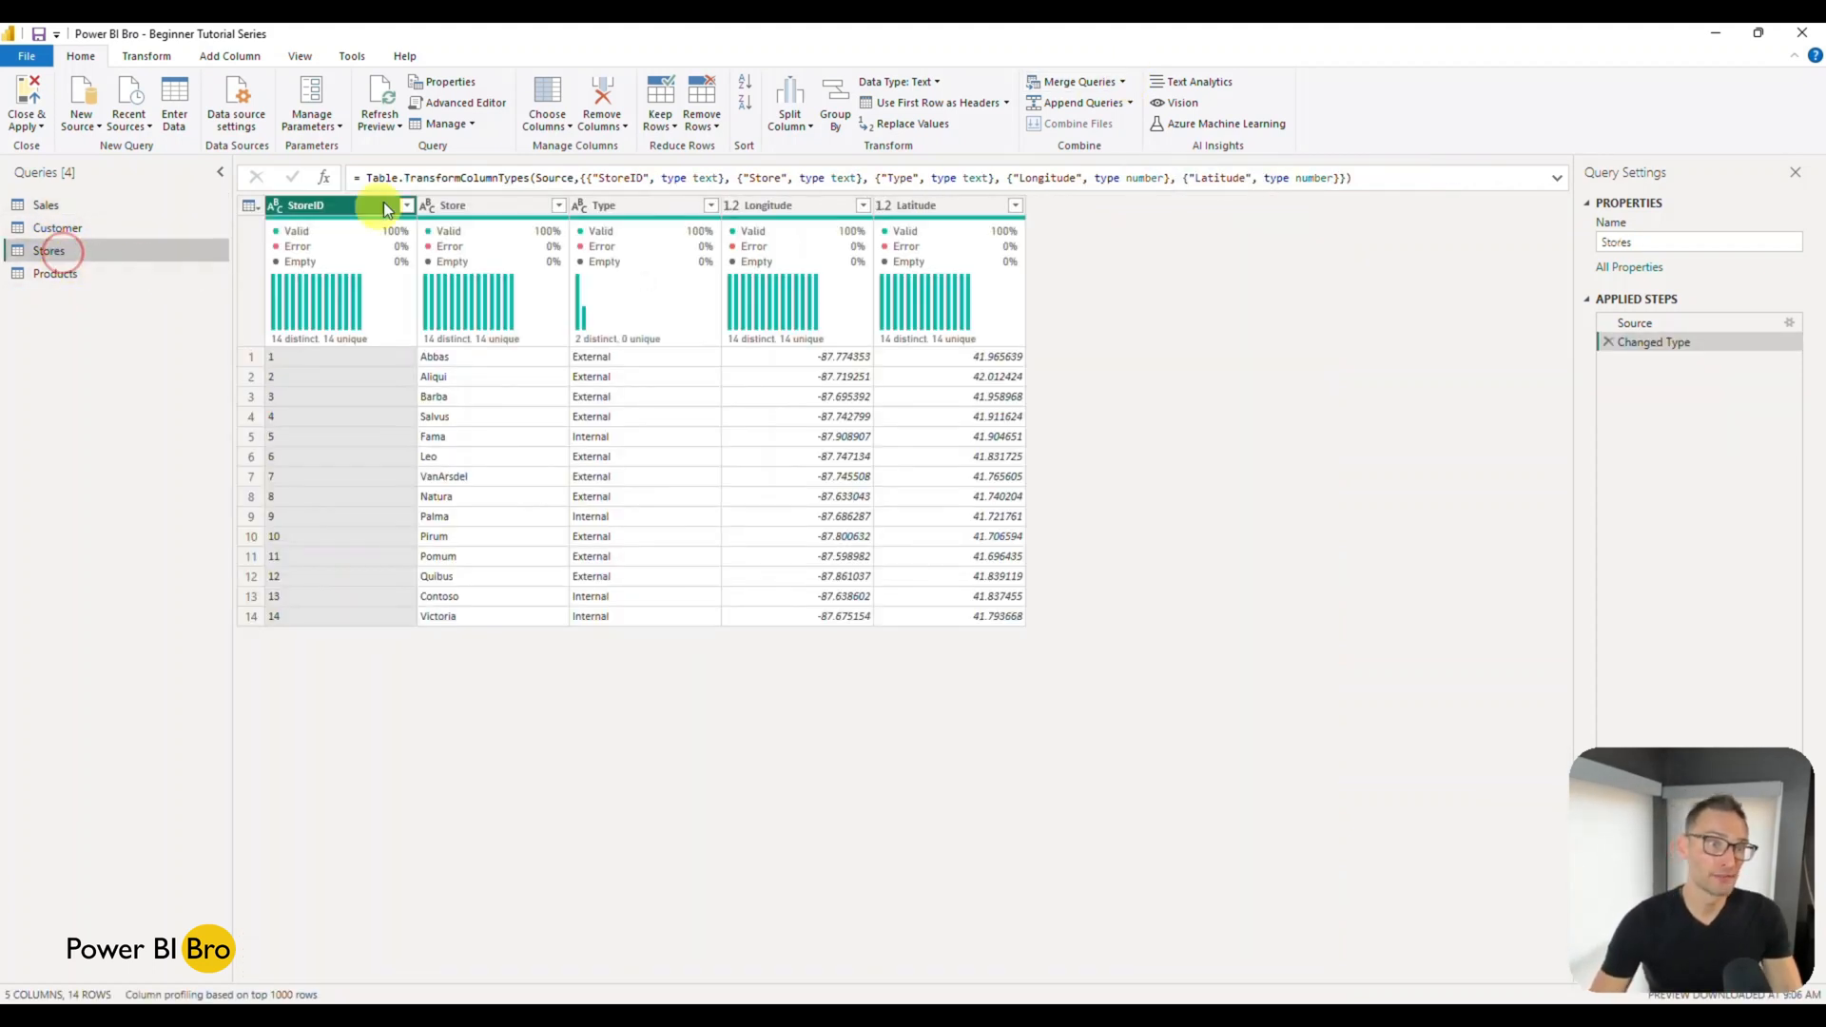
double_click(323, 206)
type("Store ID")
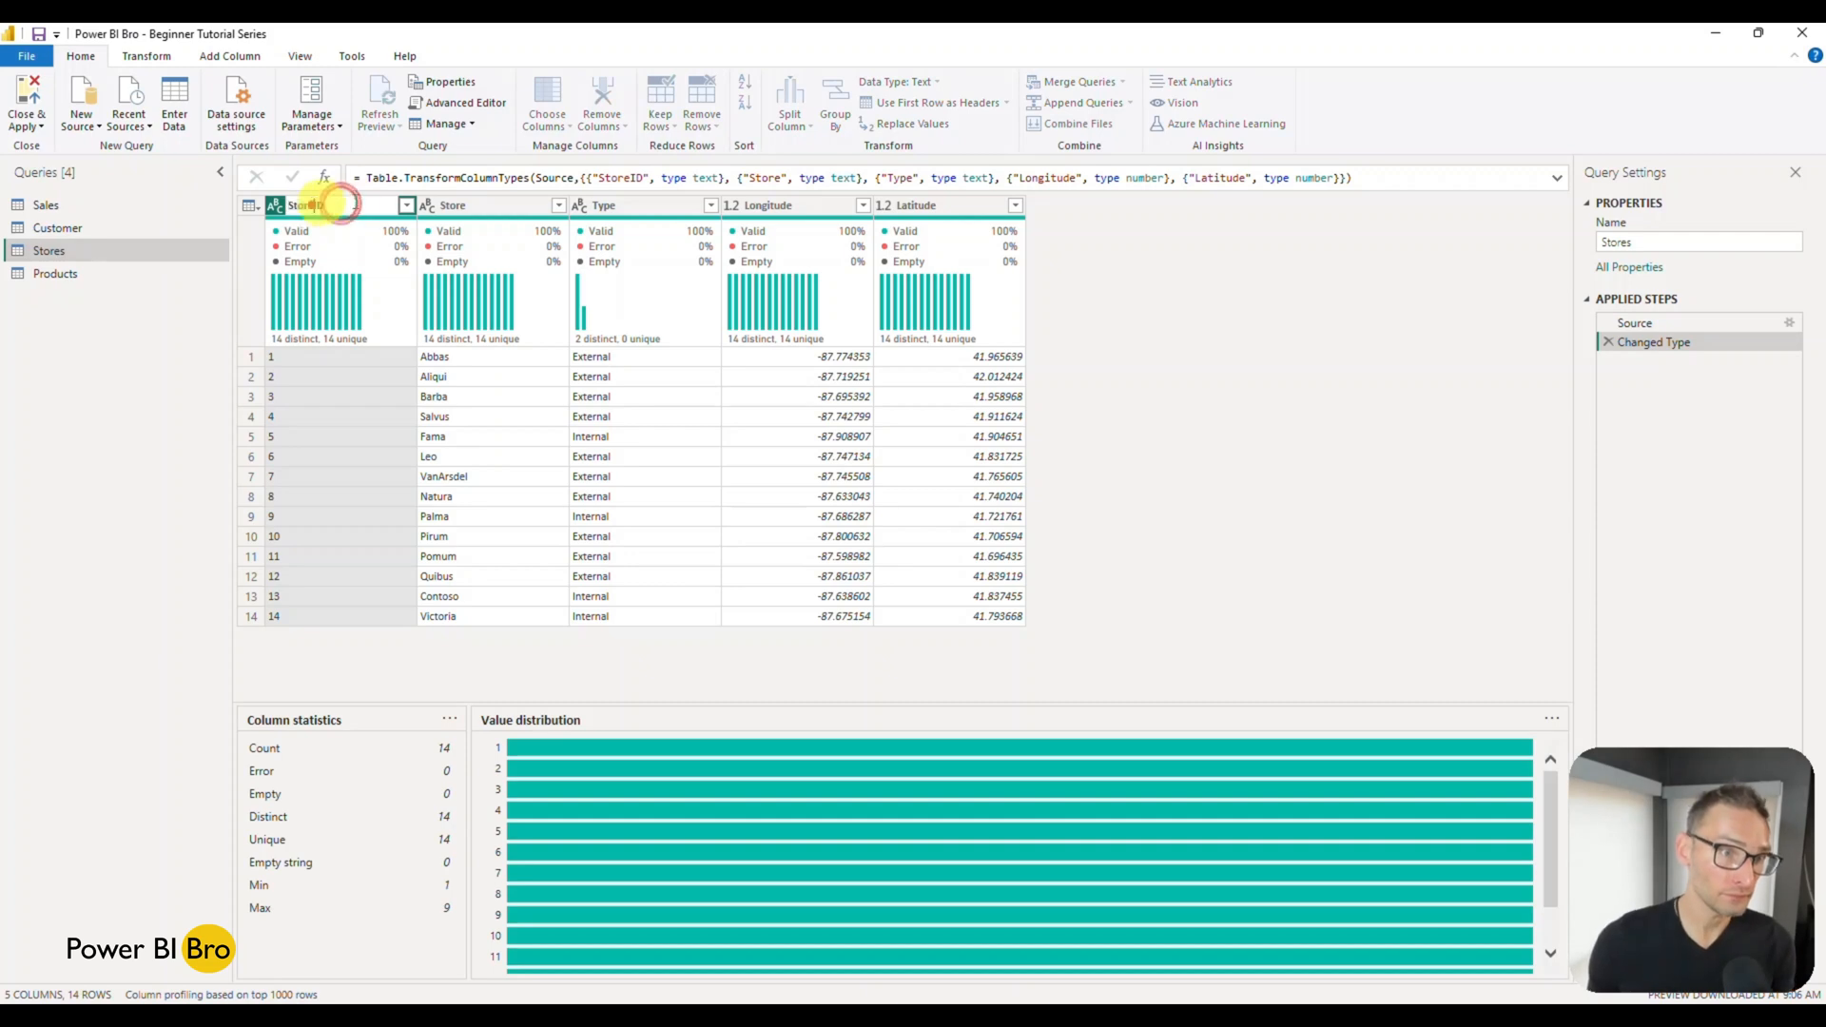
key("Return")
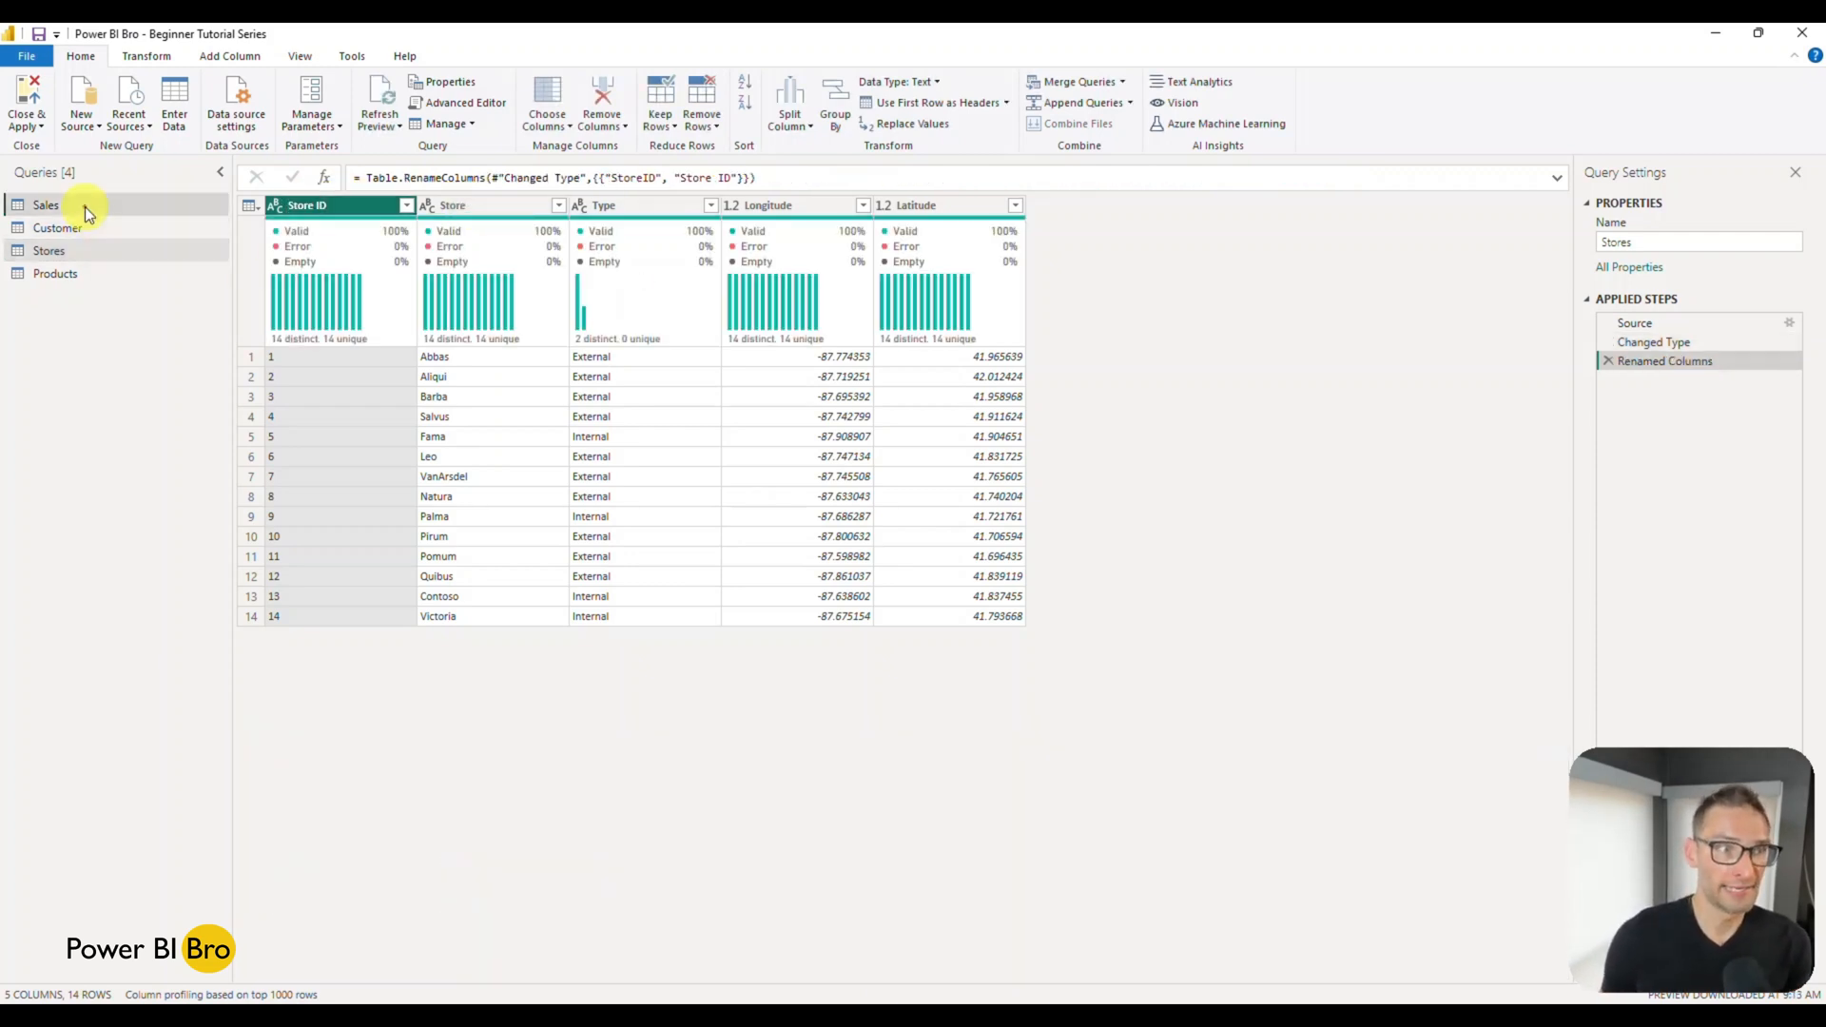
Look over the Customer table and return to the Sales table.
left_click(84, 208)
left_click(82, 226)
left_click(83, 202)
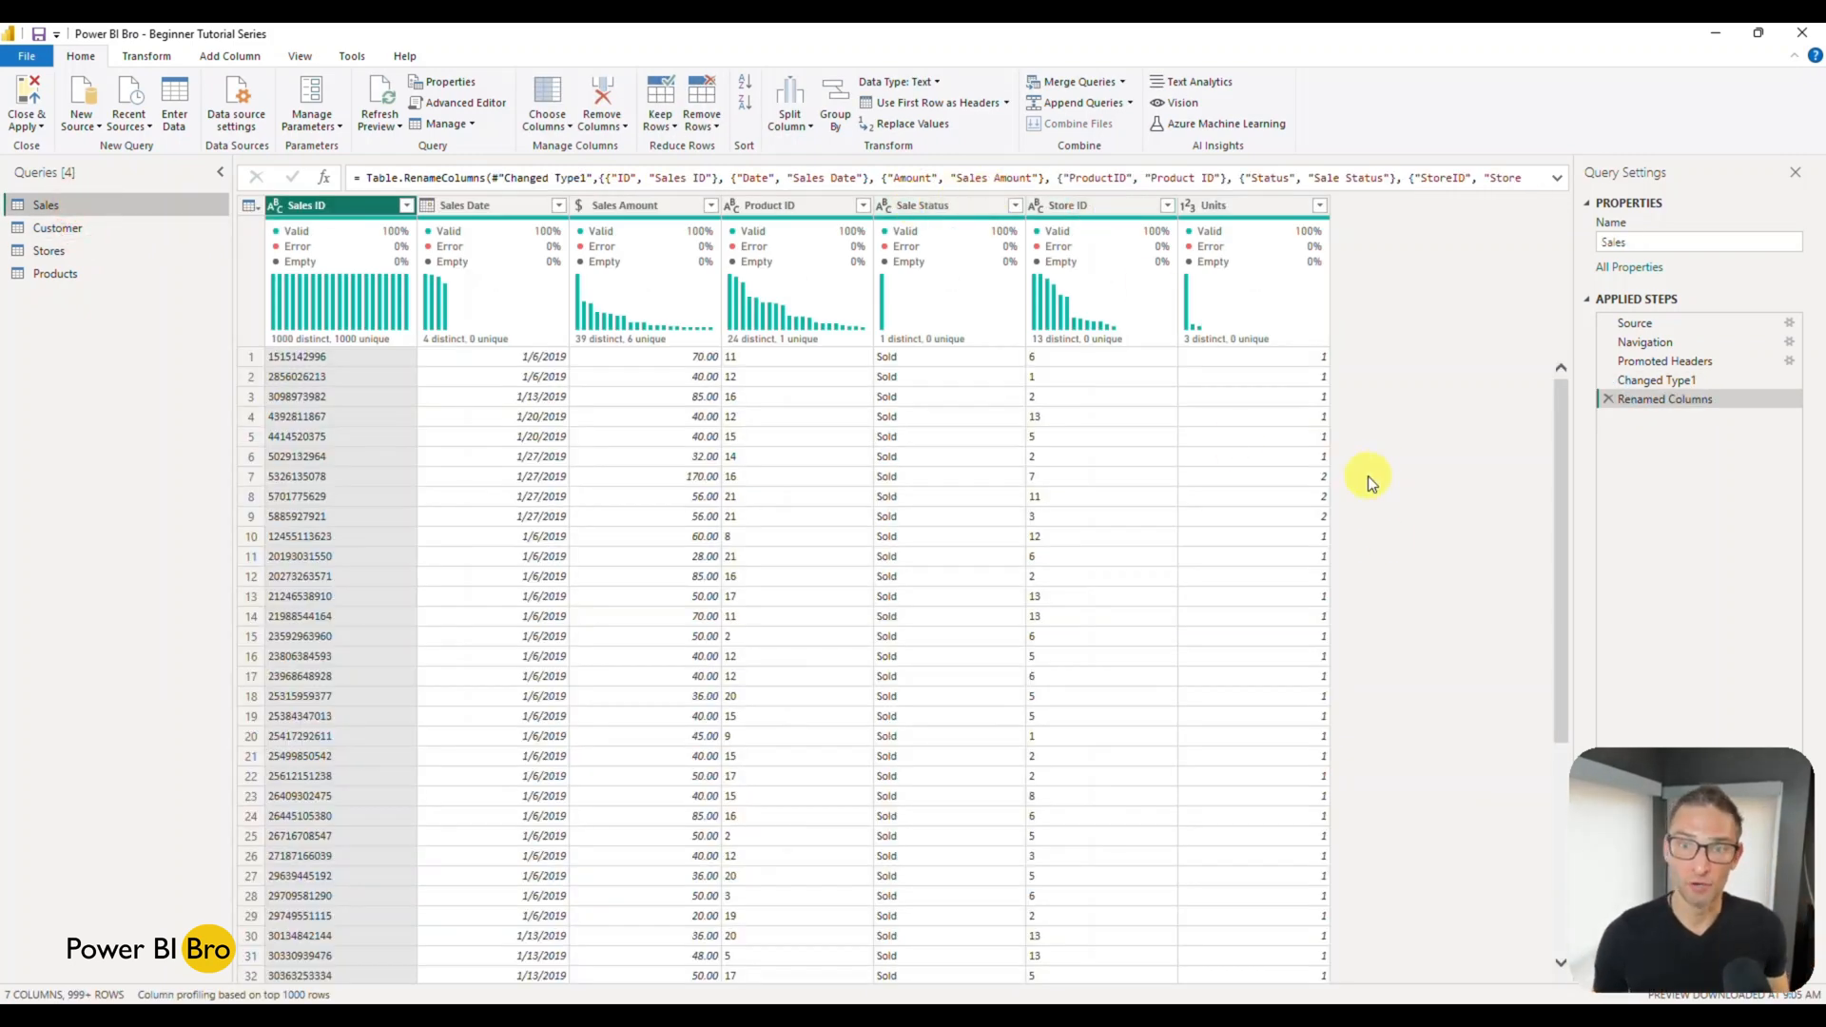
Merge the Sales query with the Stores table, matching on Store ID in both tables with a Left Outer join.
left_click(1124, 88)
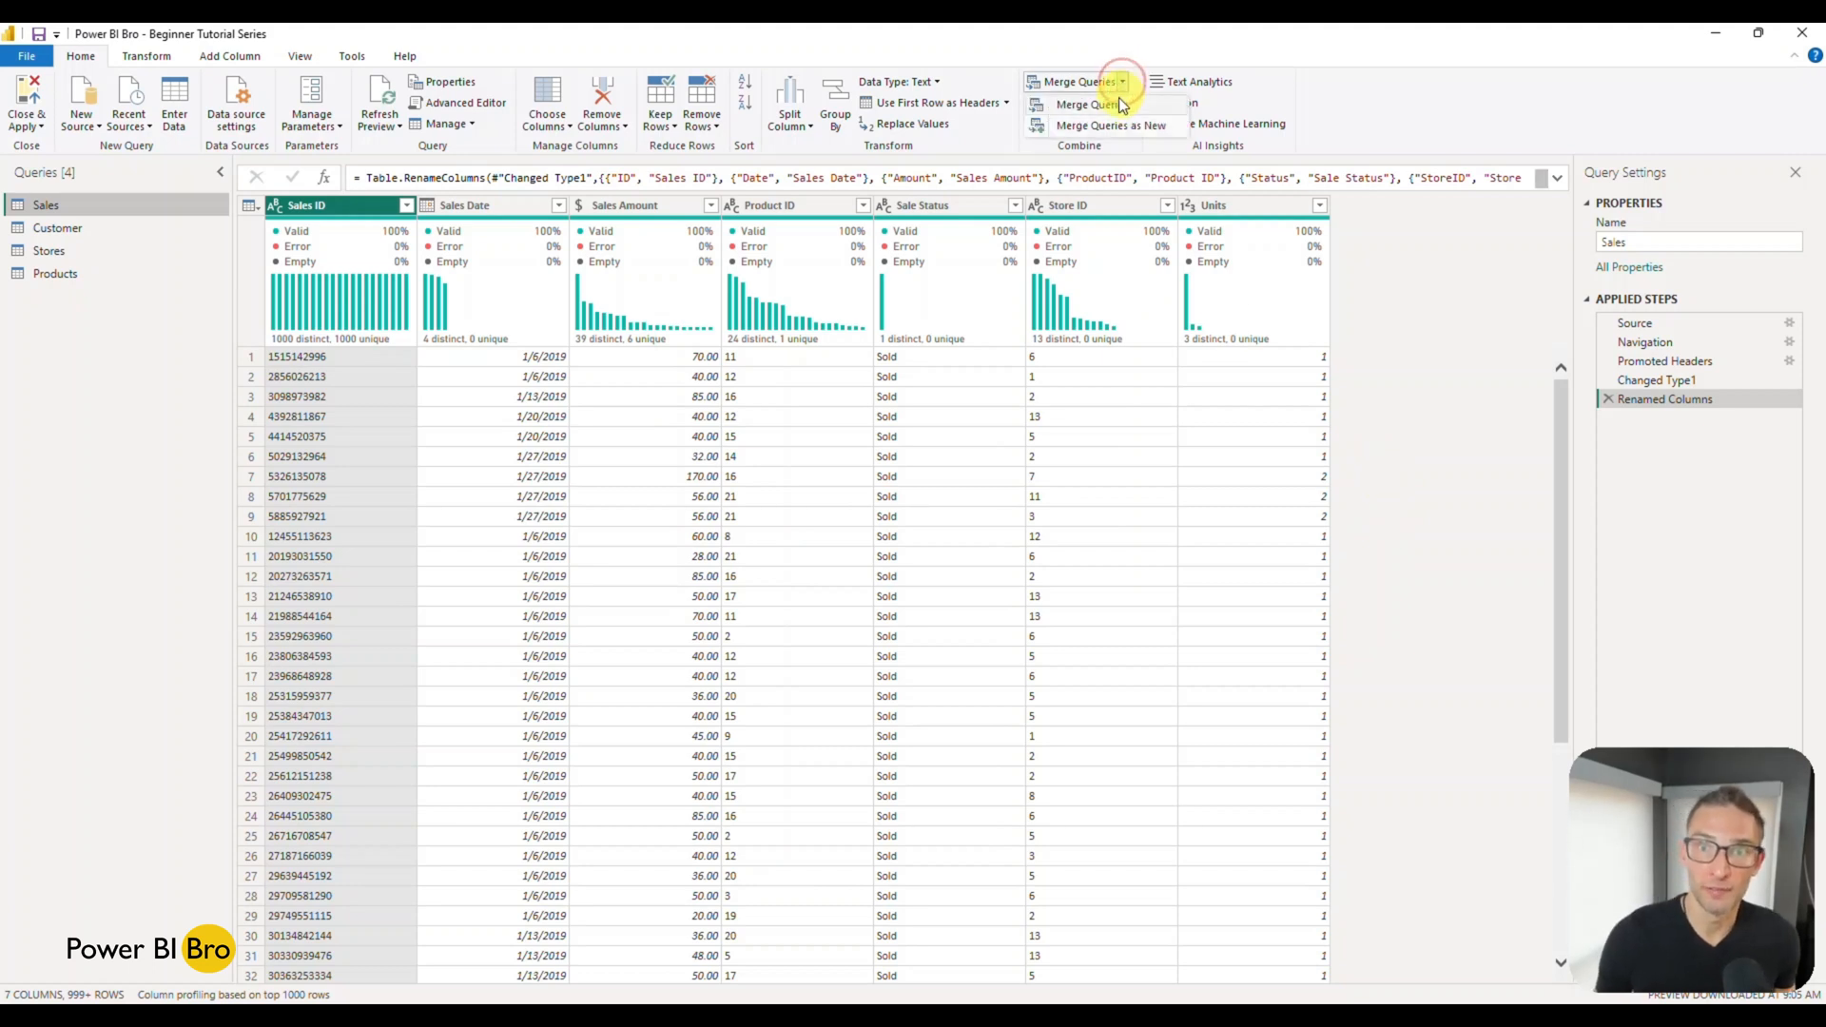
left_click(1108, 112)
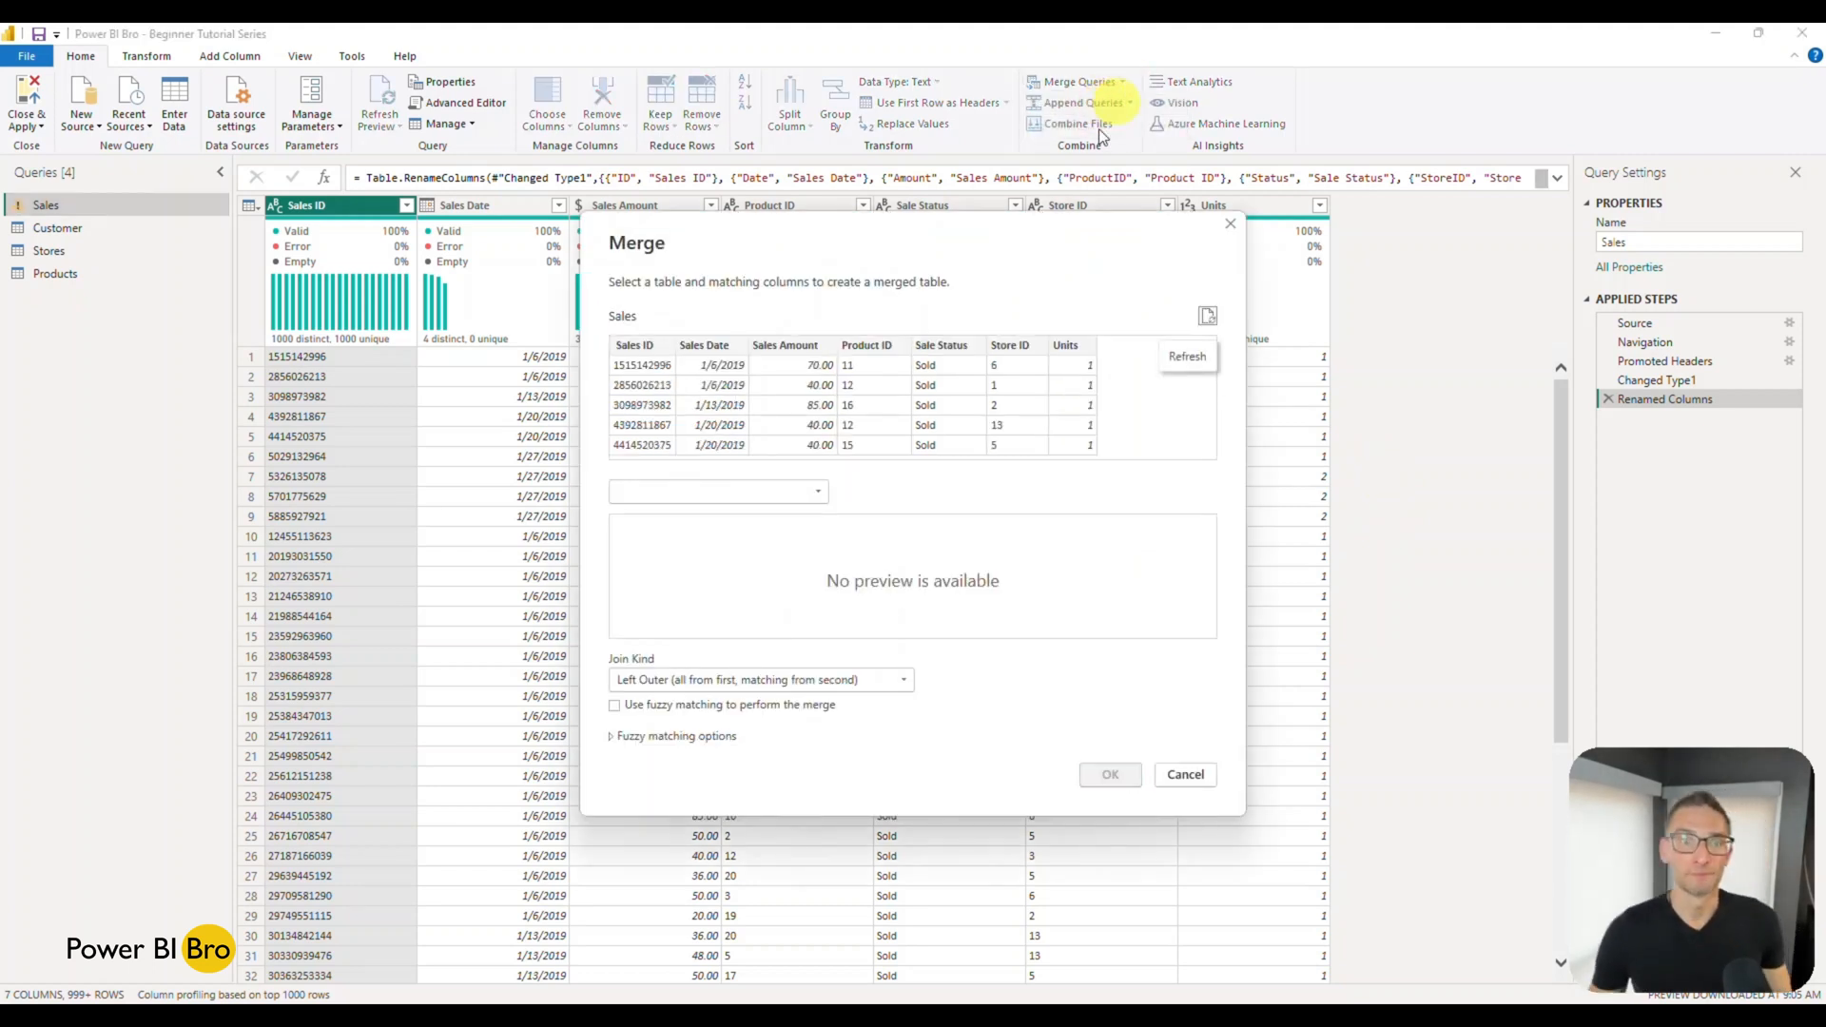
left_click(809, 490)
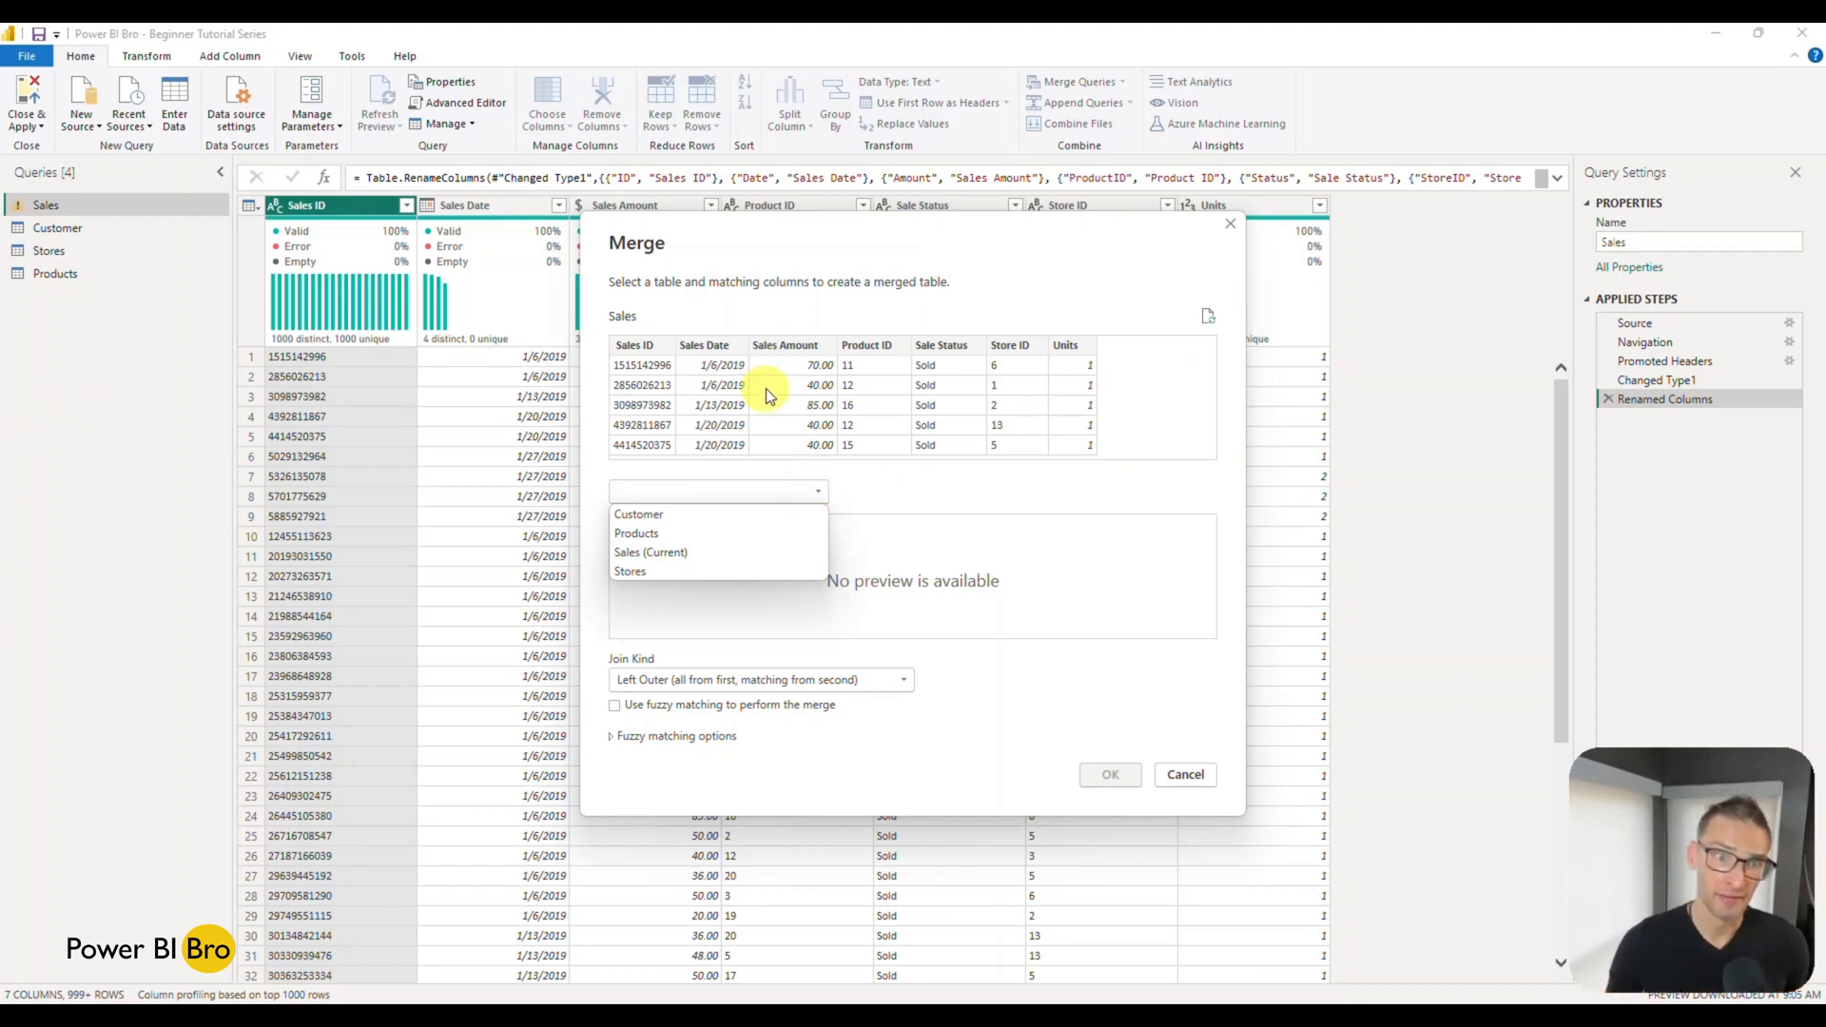
left_click(654, 569)
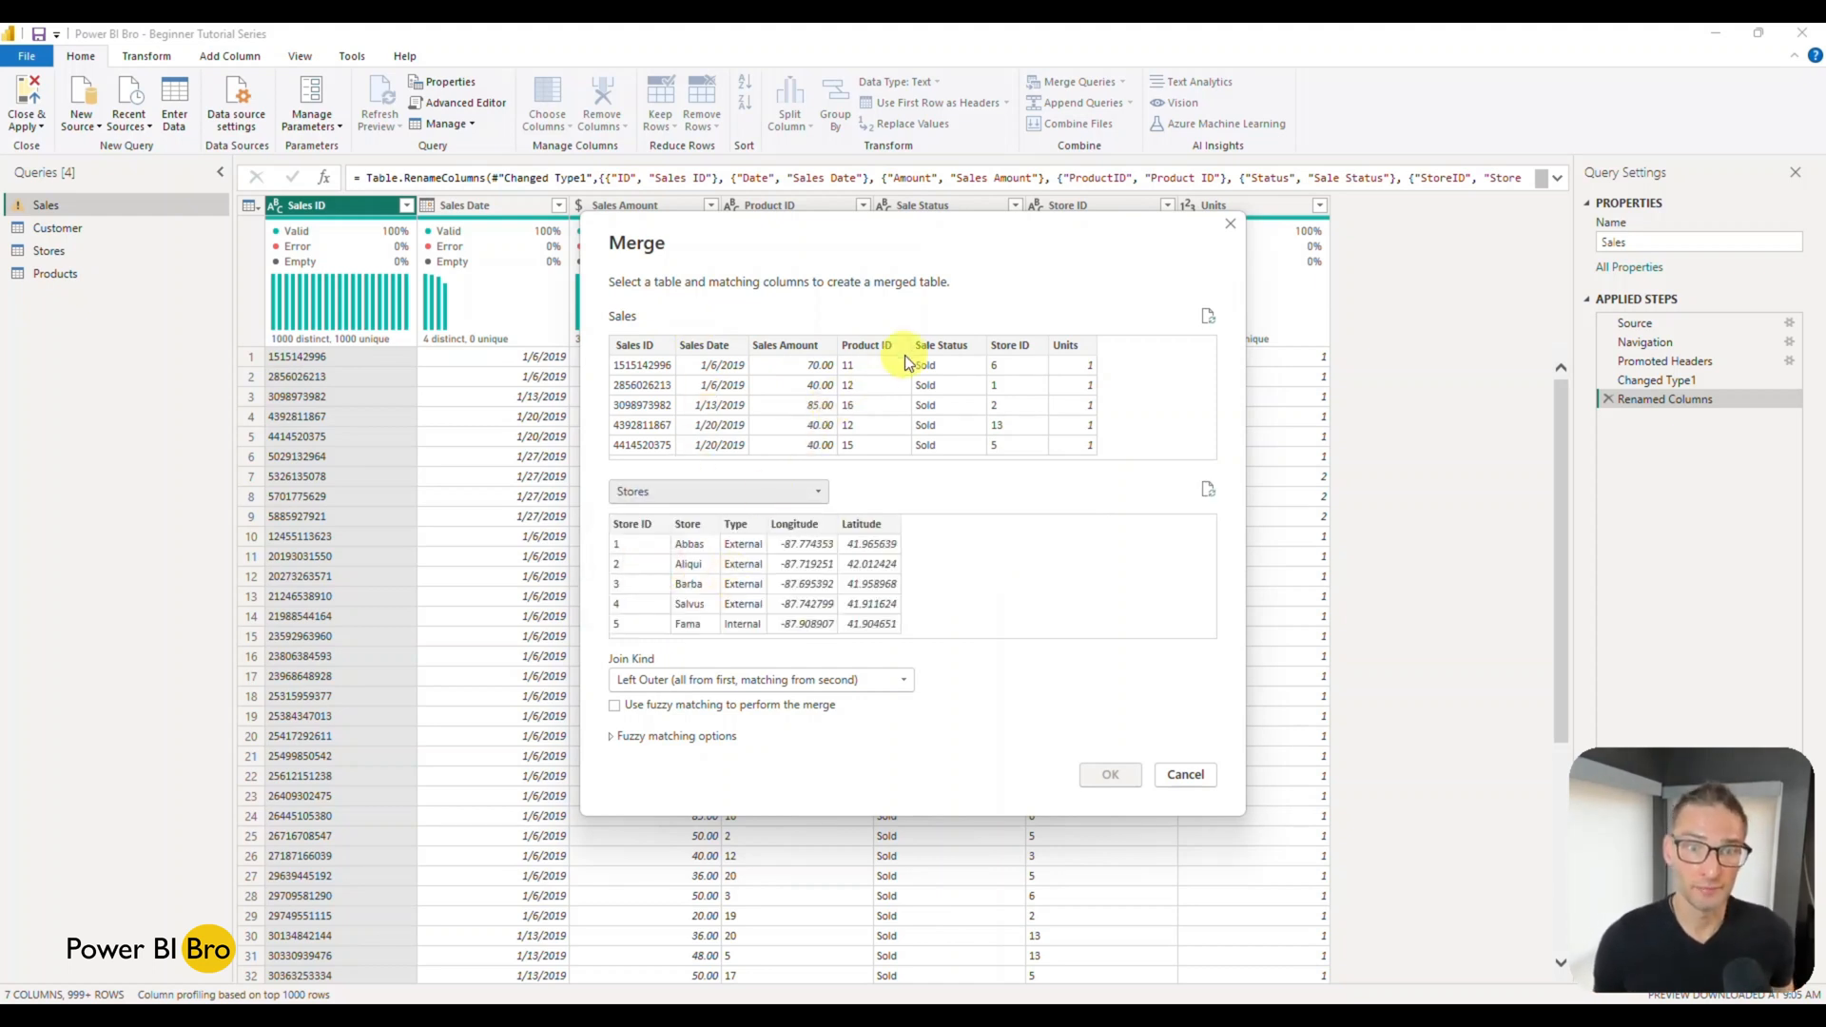
left_click(1019, 353)
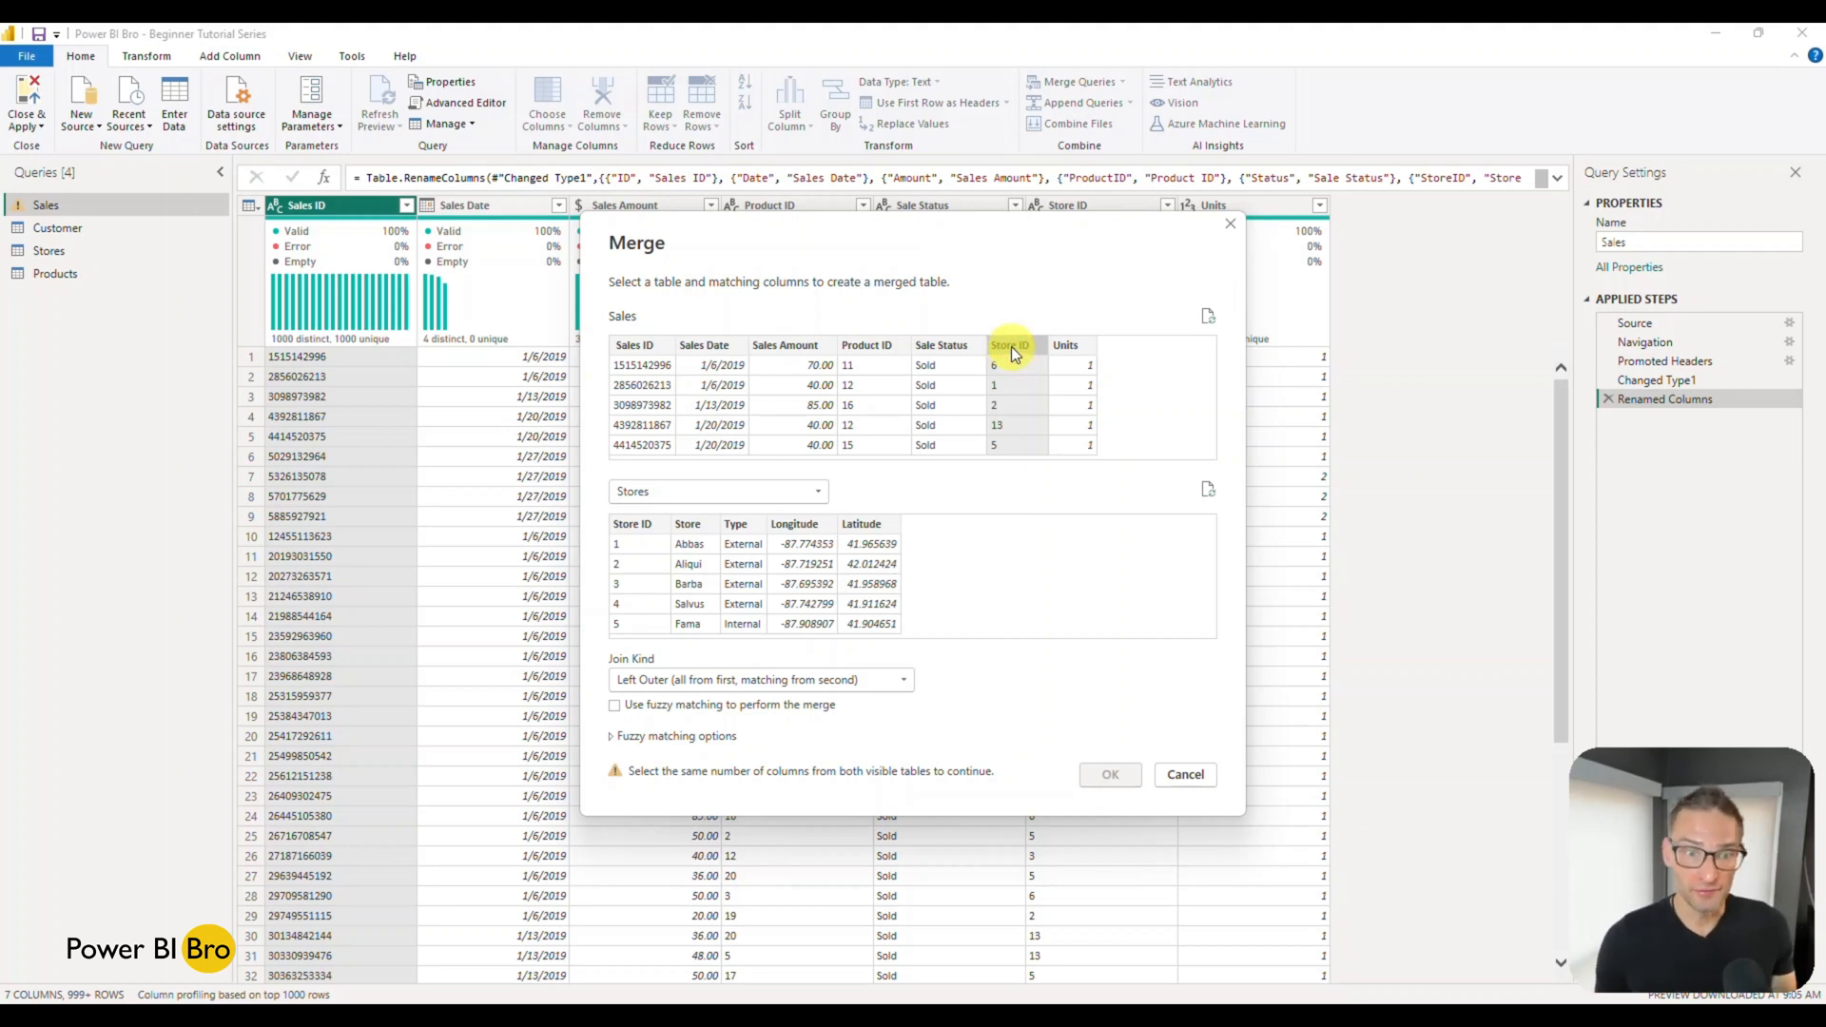
left_click(629, 525)
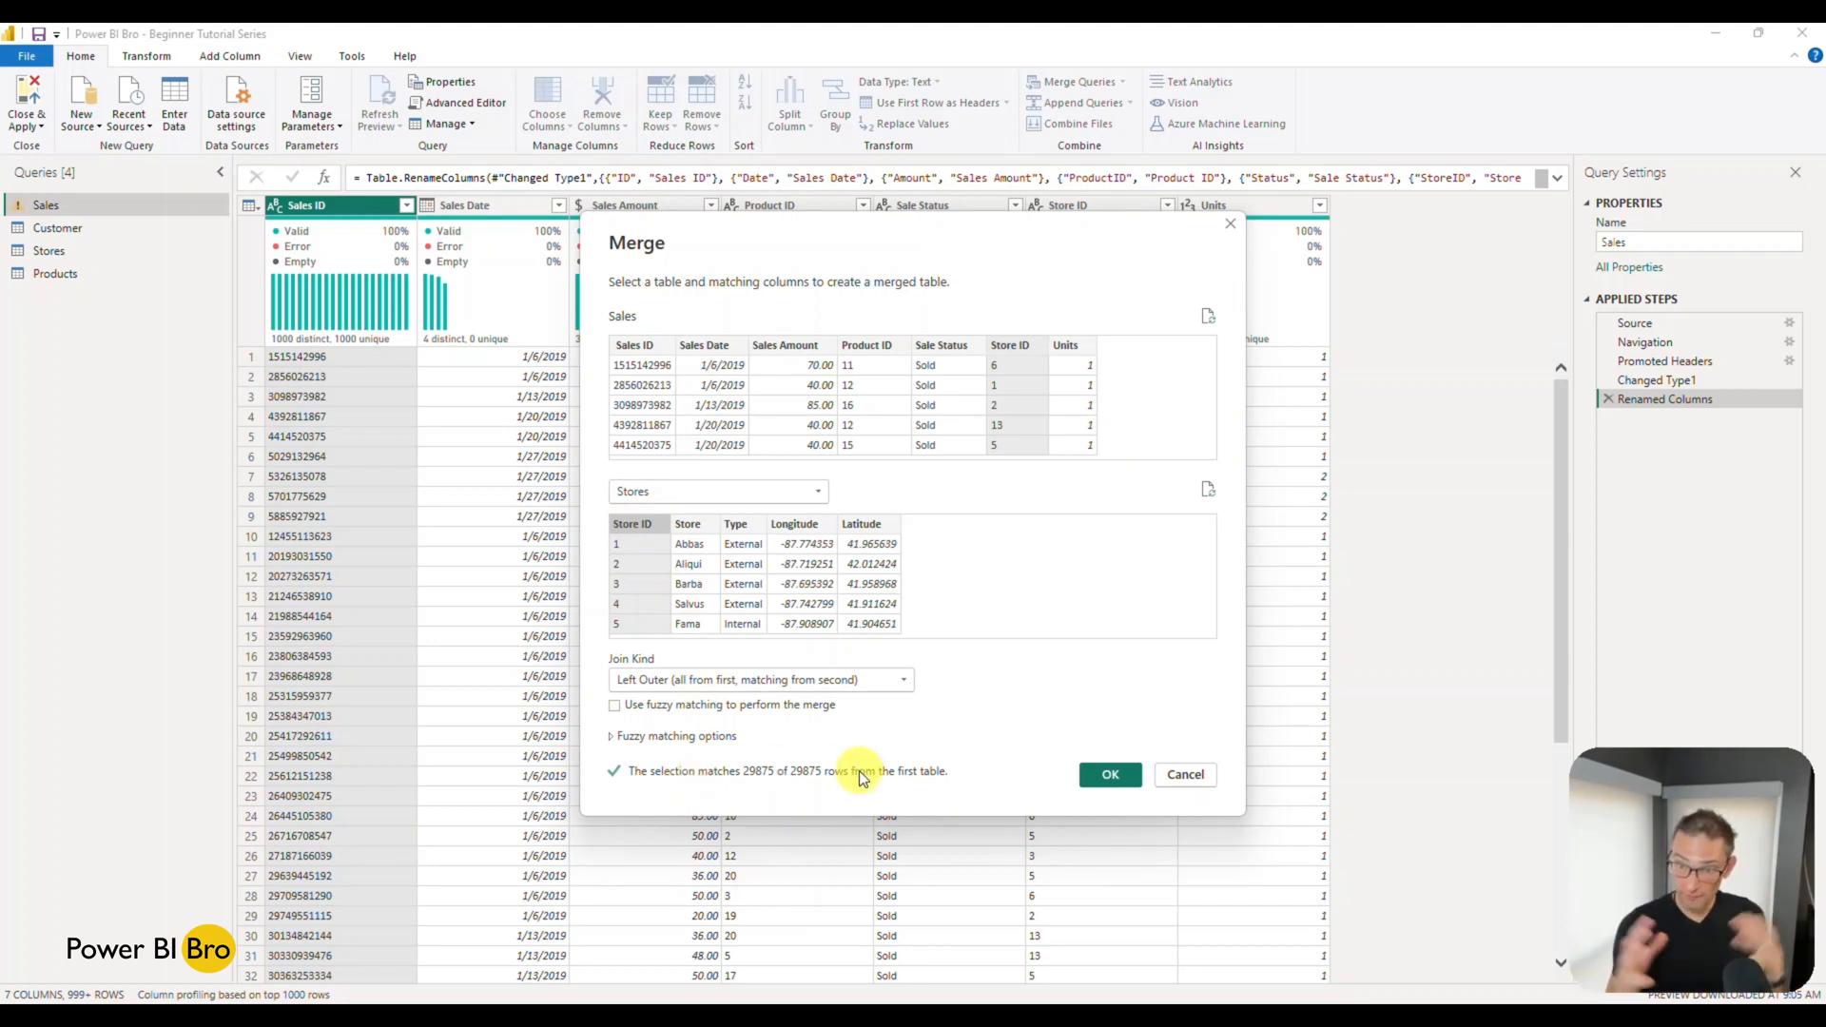
left_click(1109, 774)
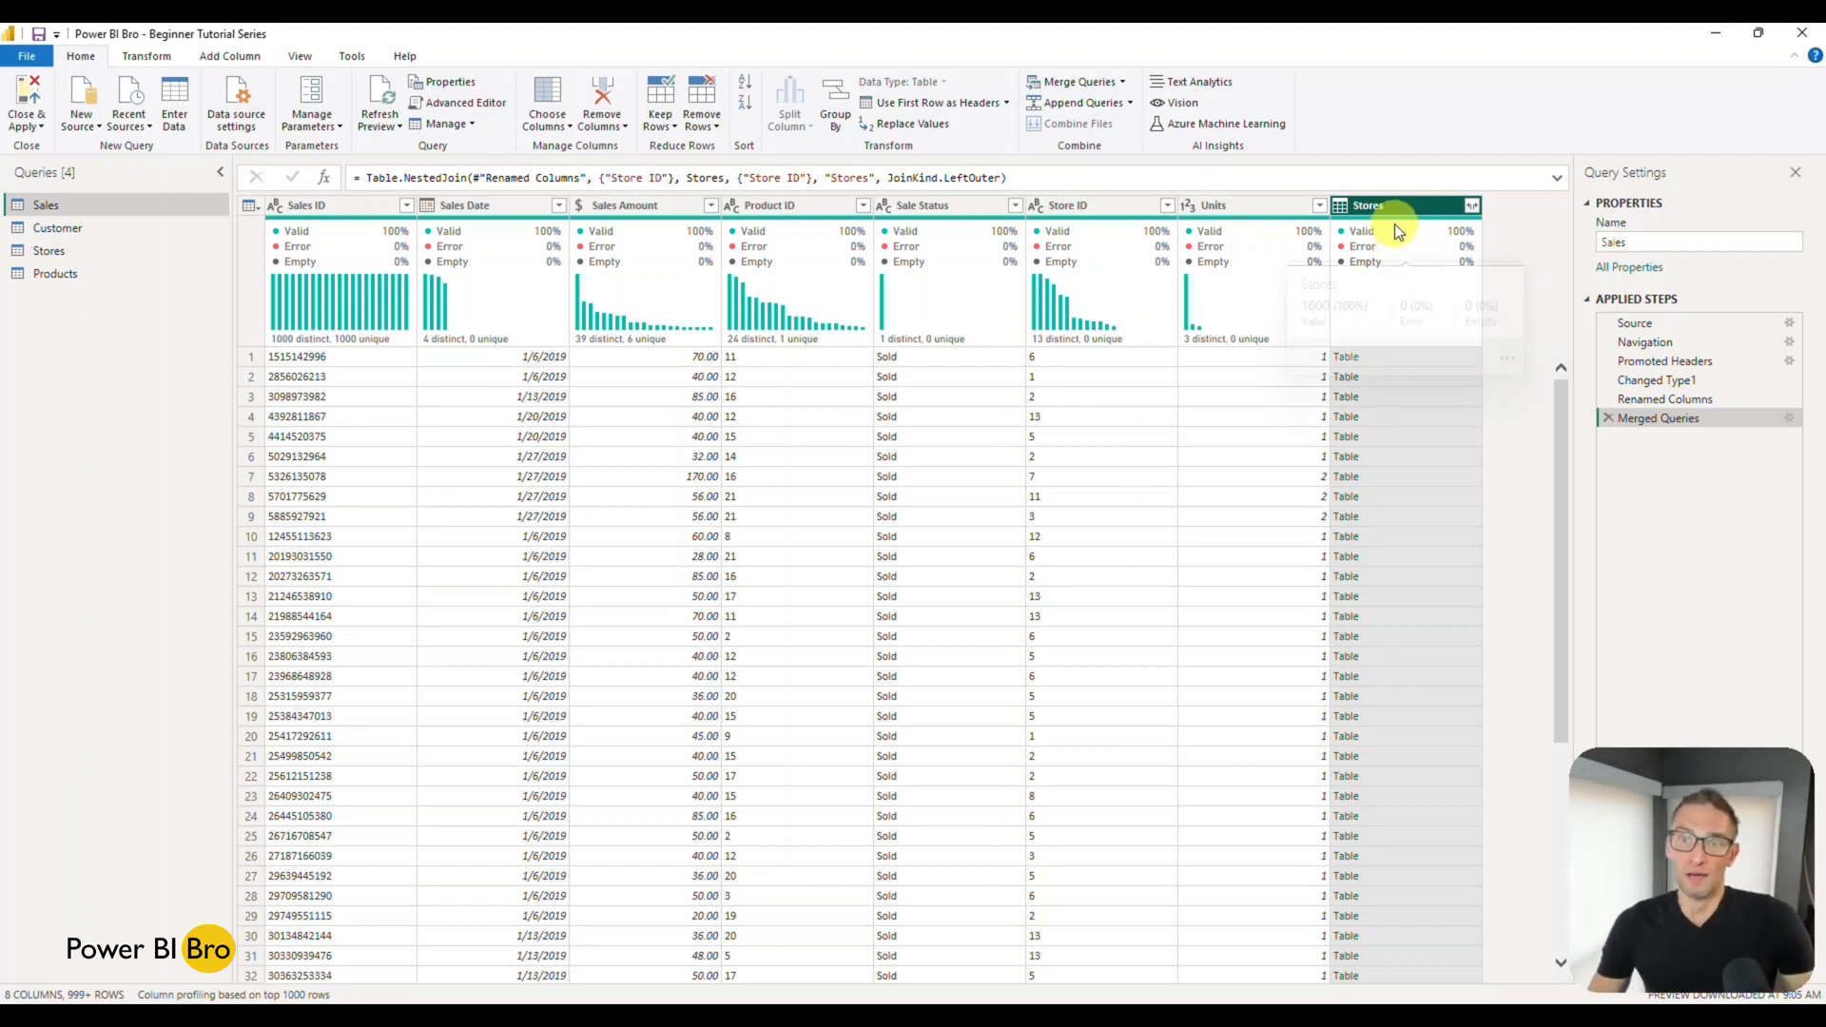
Expand the merged Stores column to include only the Store field, keeping the original column name as prefix.
mouse_move(1384, 217)
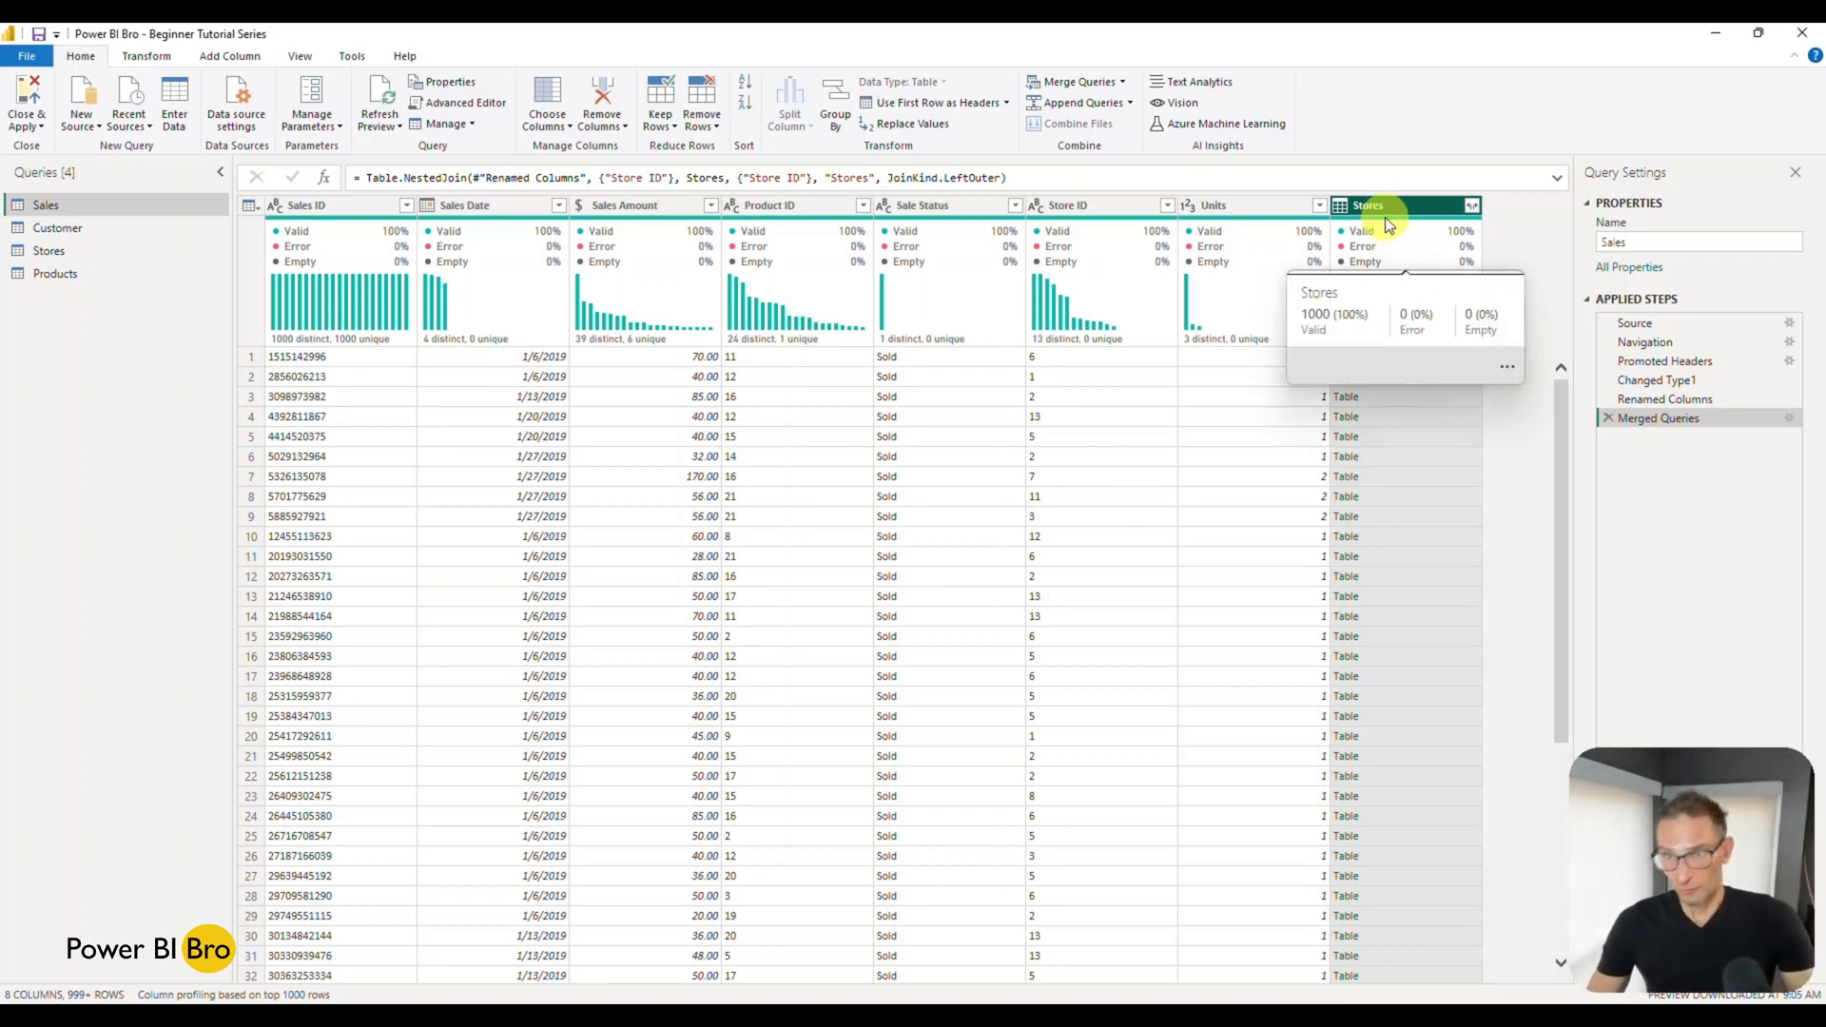
left_click(1472, 206)
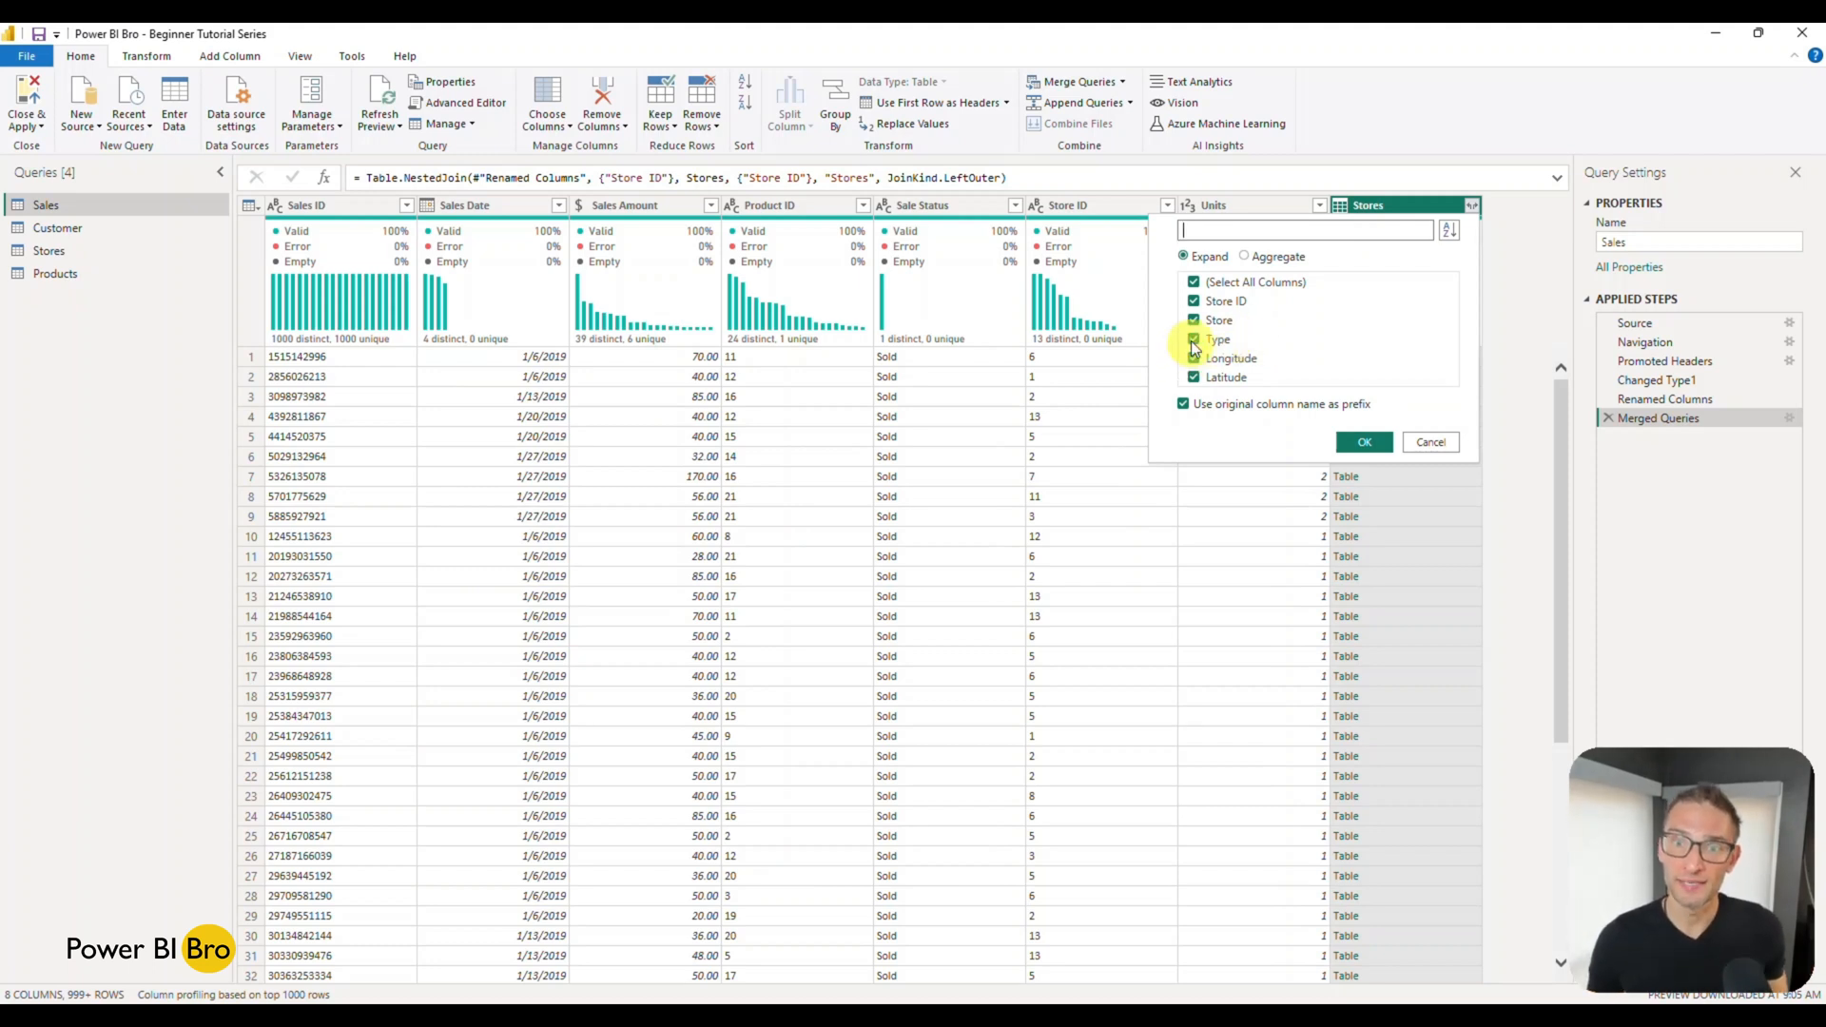
left_click(1193, 302)
left_click(1193, 340)
left_click(1193, 359)
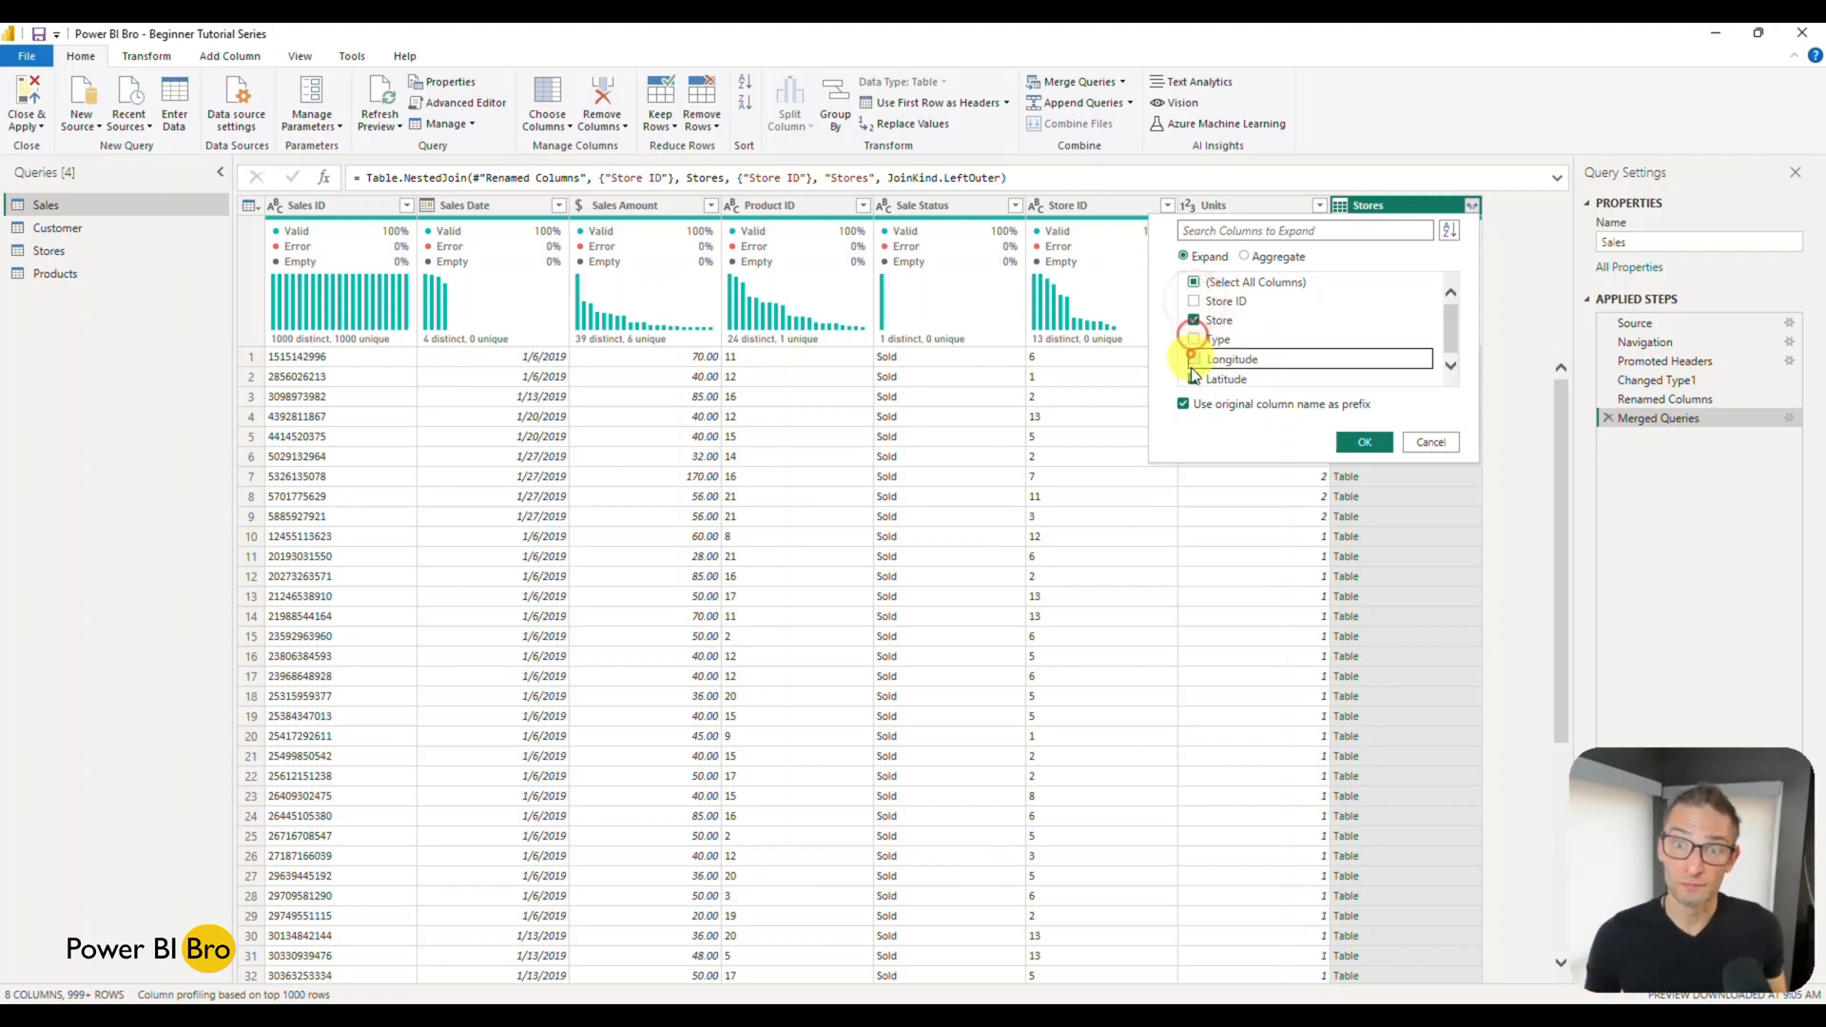
left_click(1195, 378)
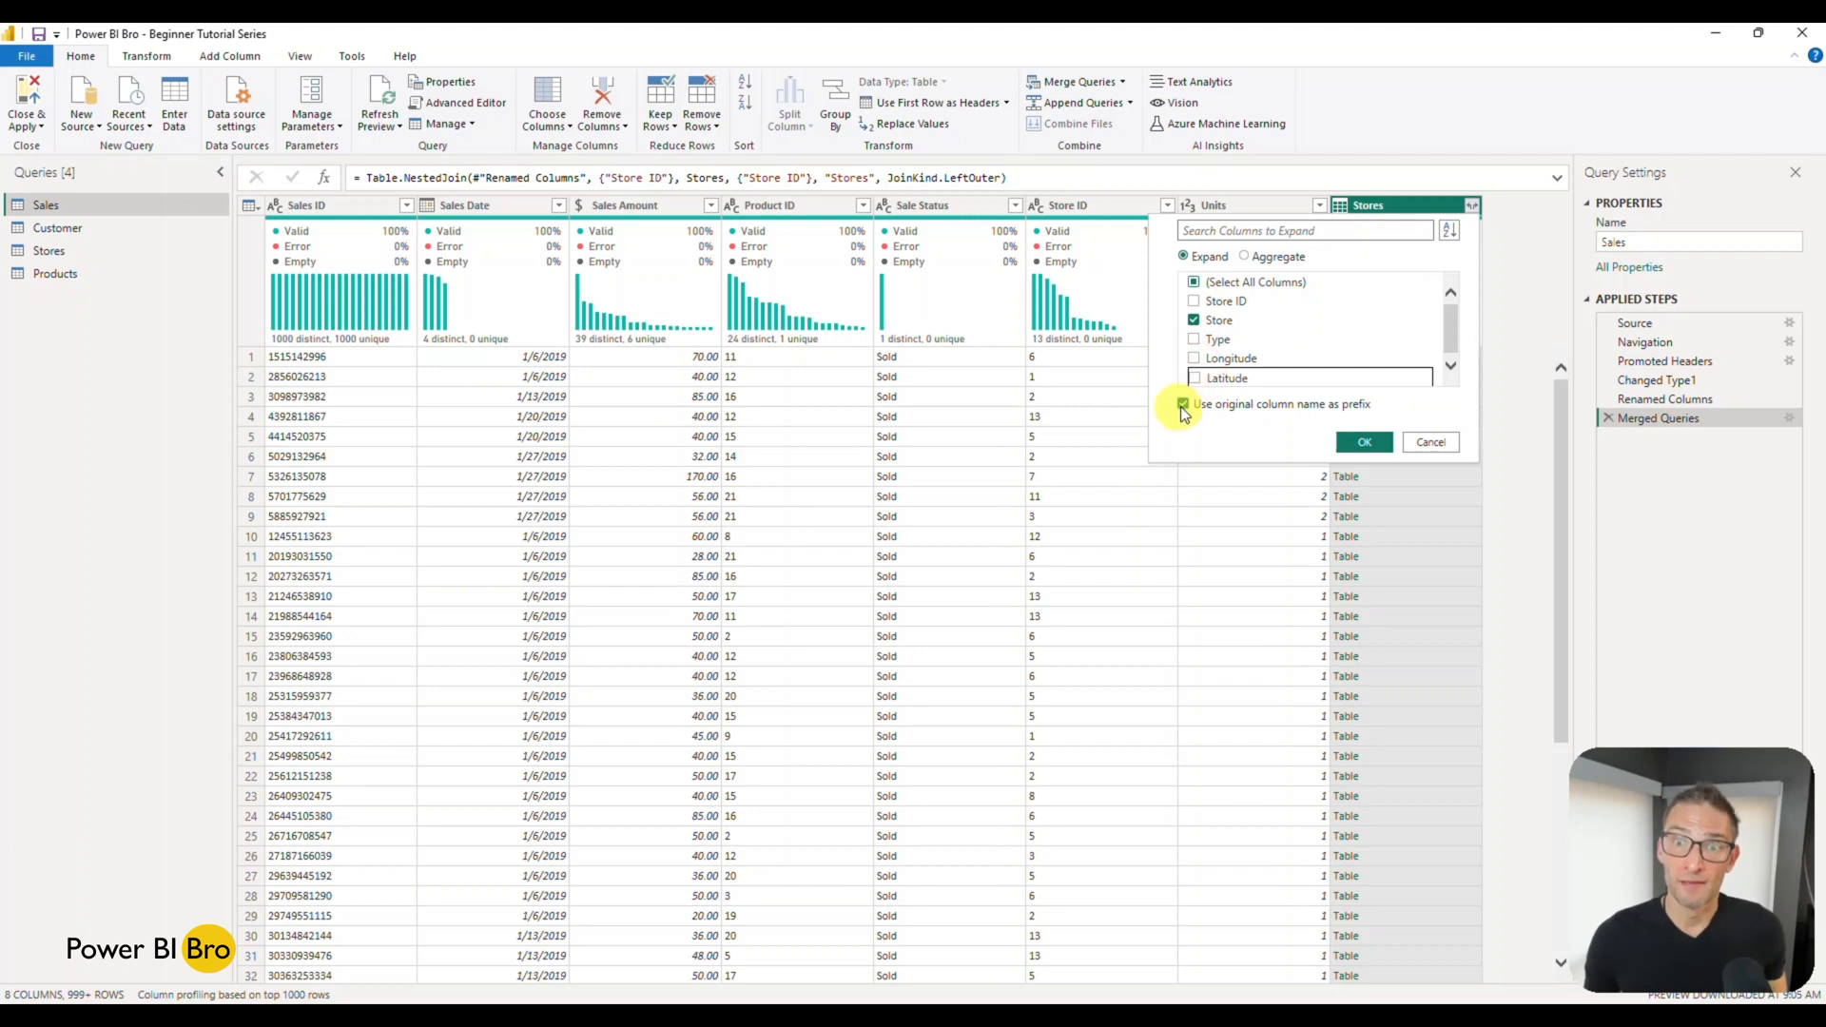
left_click(1365, 441)
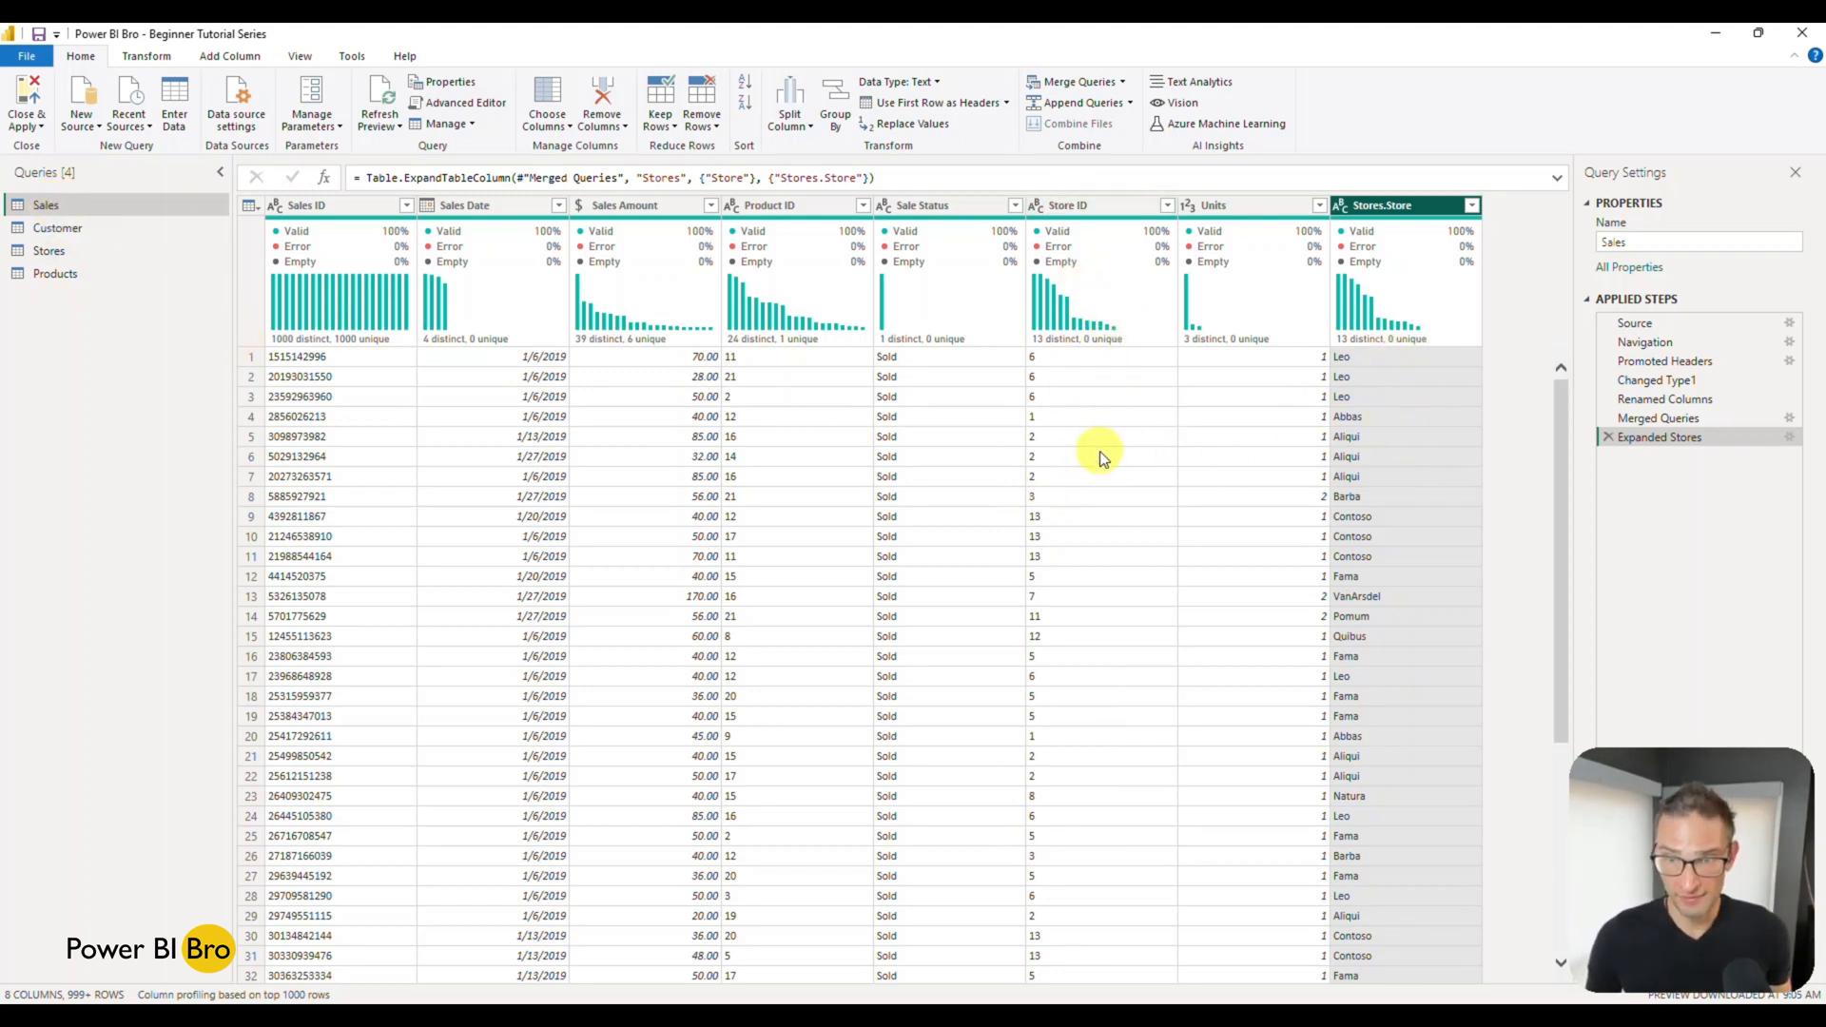
Rename the expanded Stores.Store column to Store.
double_click(1407, 210)
type("S")
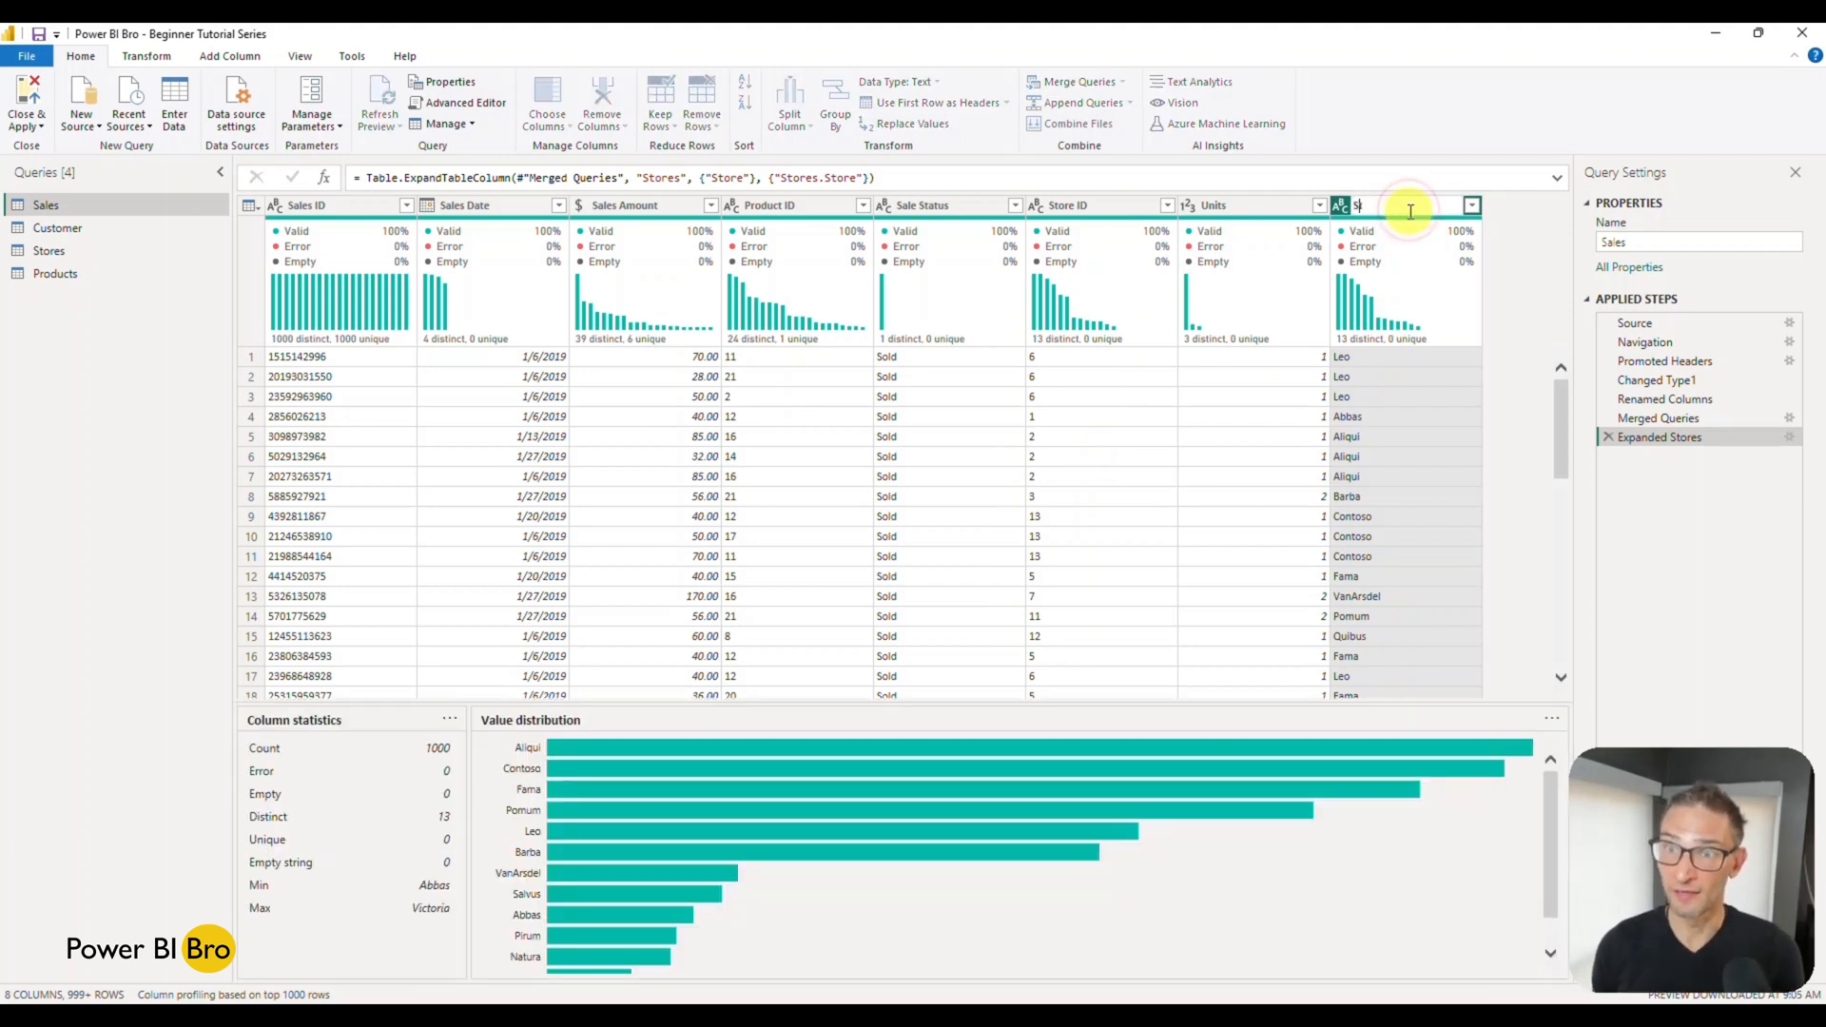
type("tore")
key("Return")
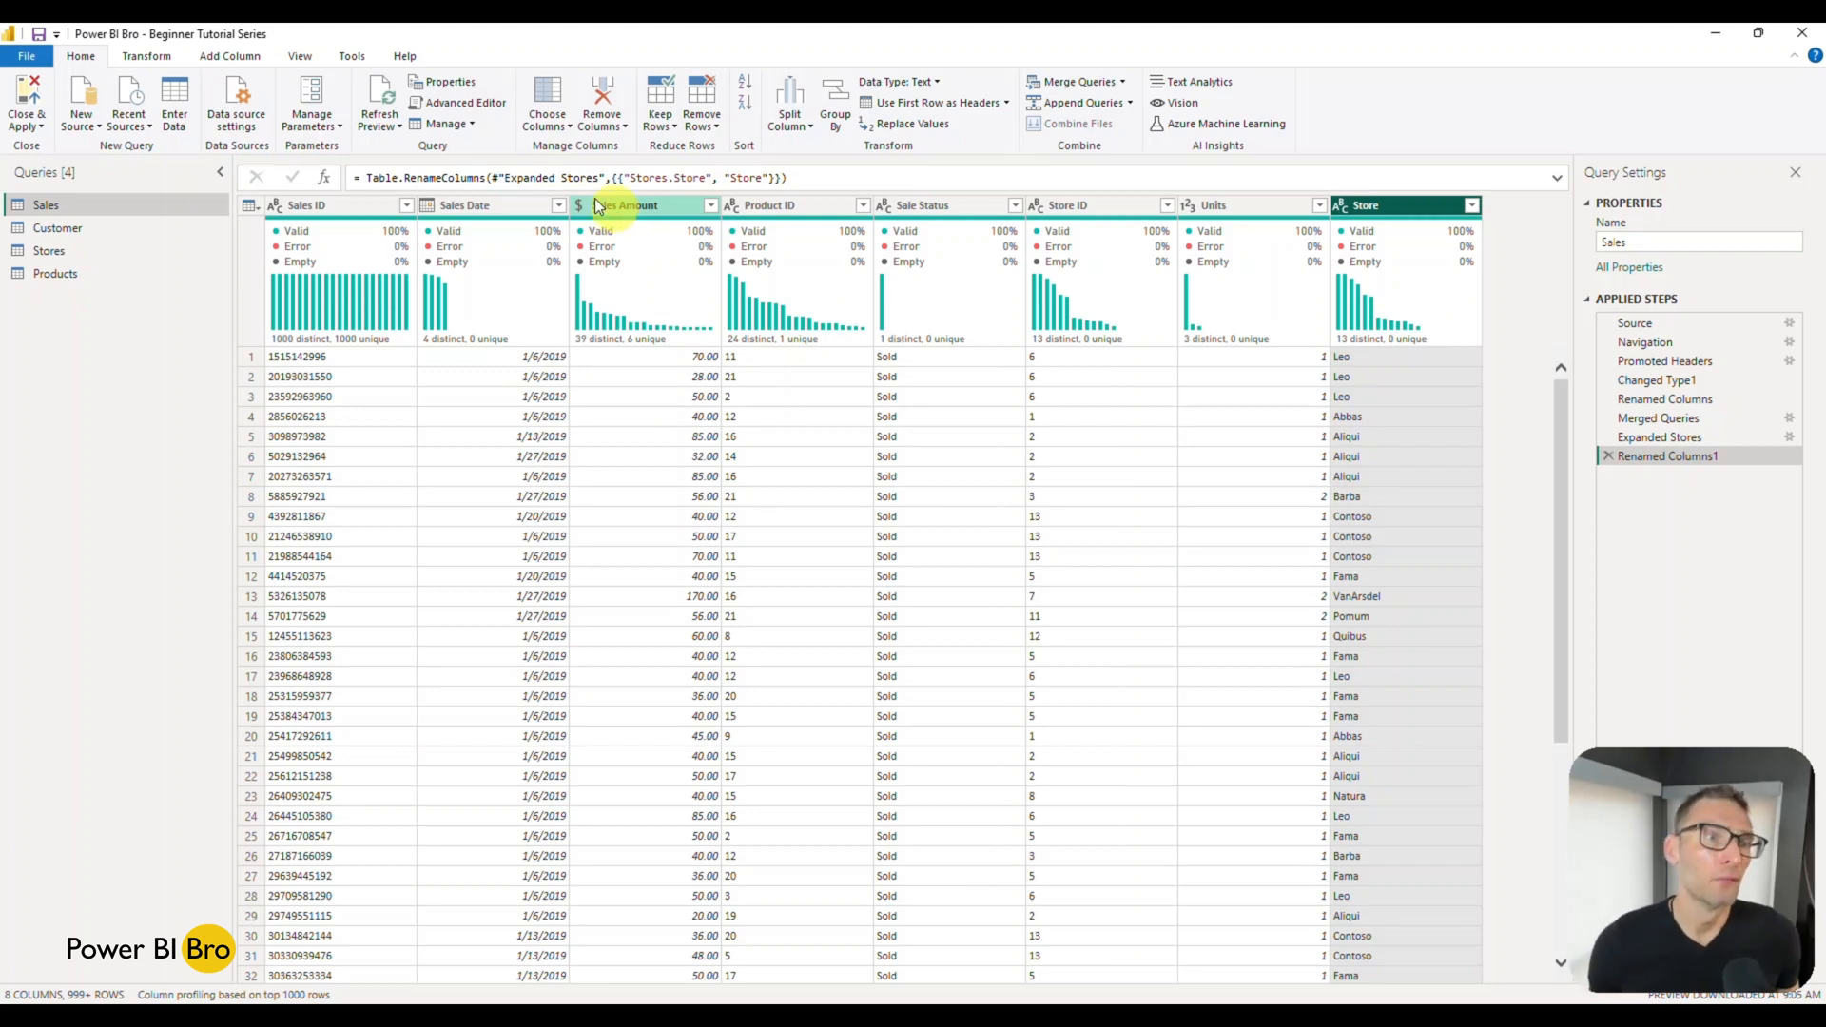
Go to the Sales Date column by searching for "sal", and inspect the Sales query at its Promoted Headers step.
left_click(546, 125)
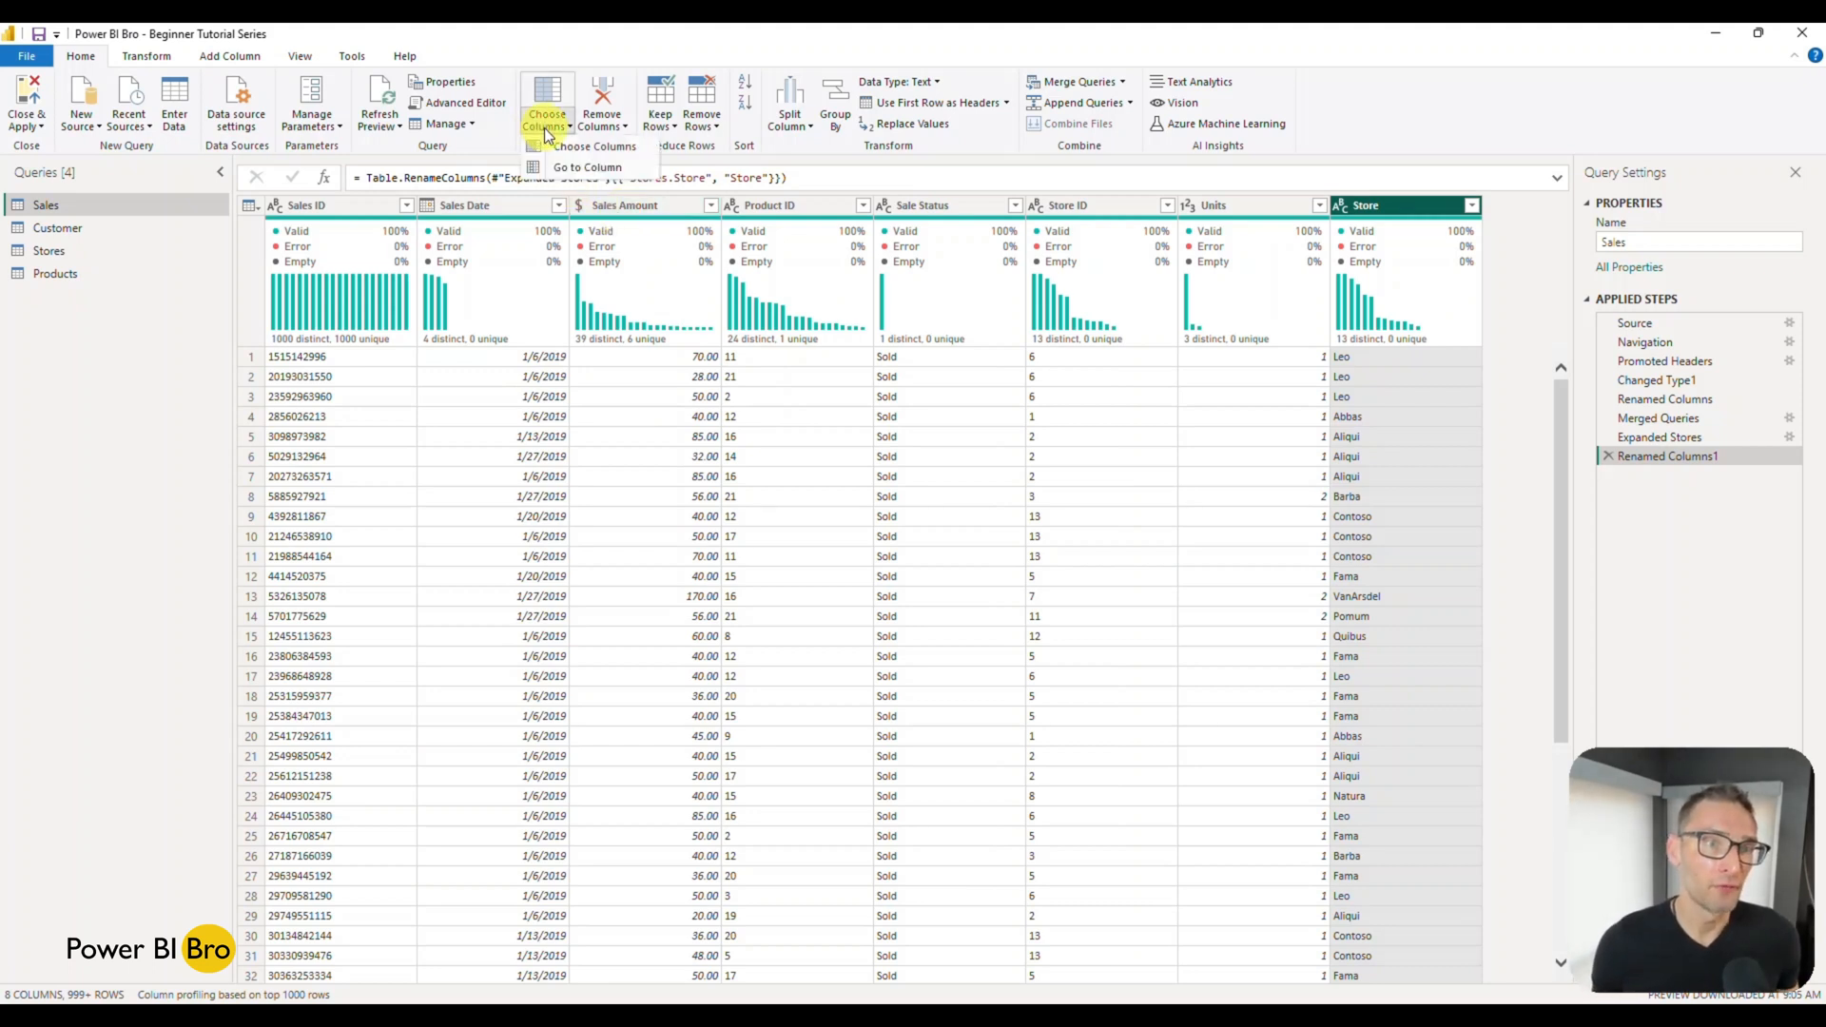
left_click(571, 167)
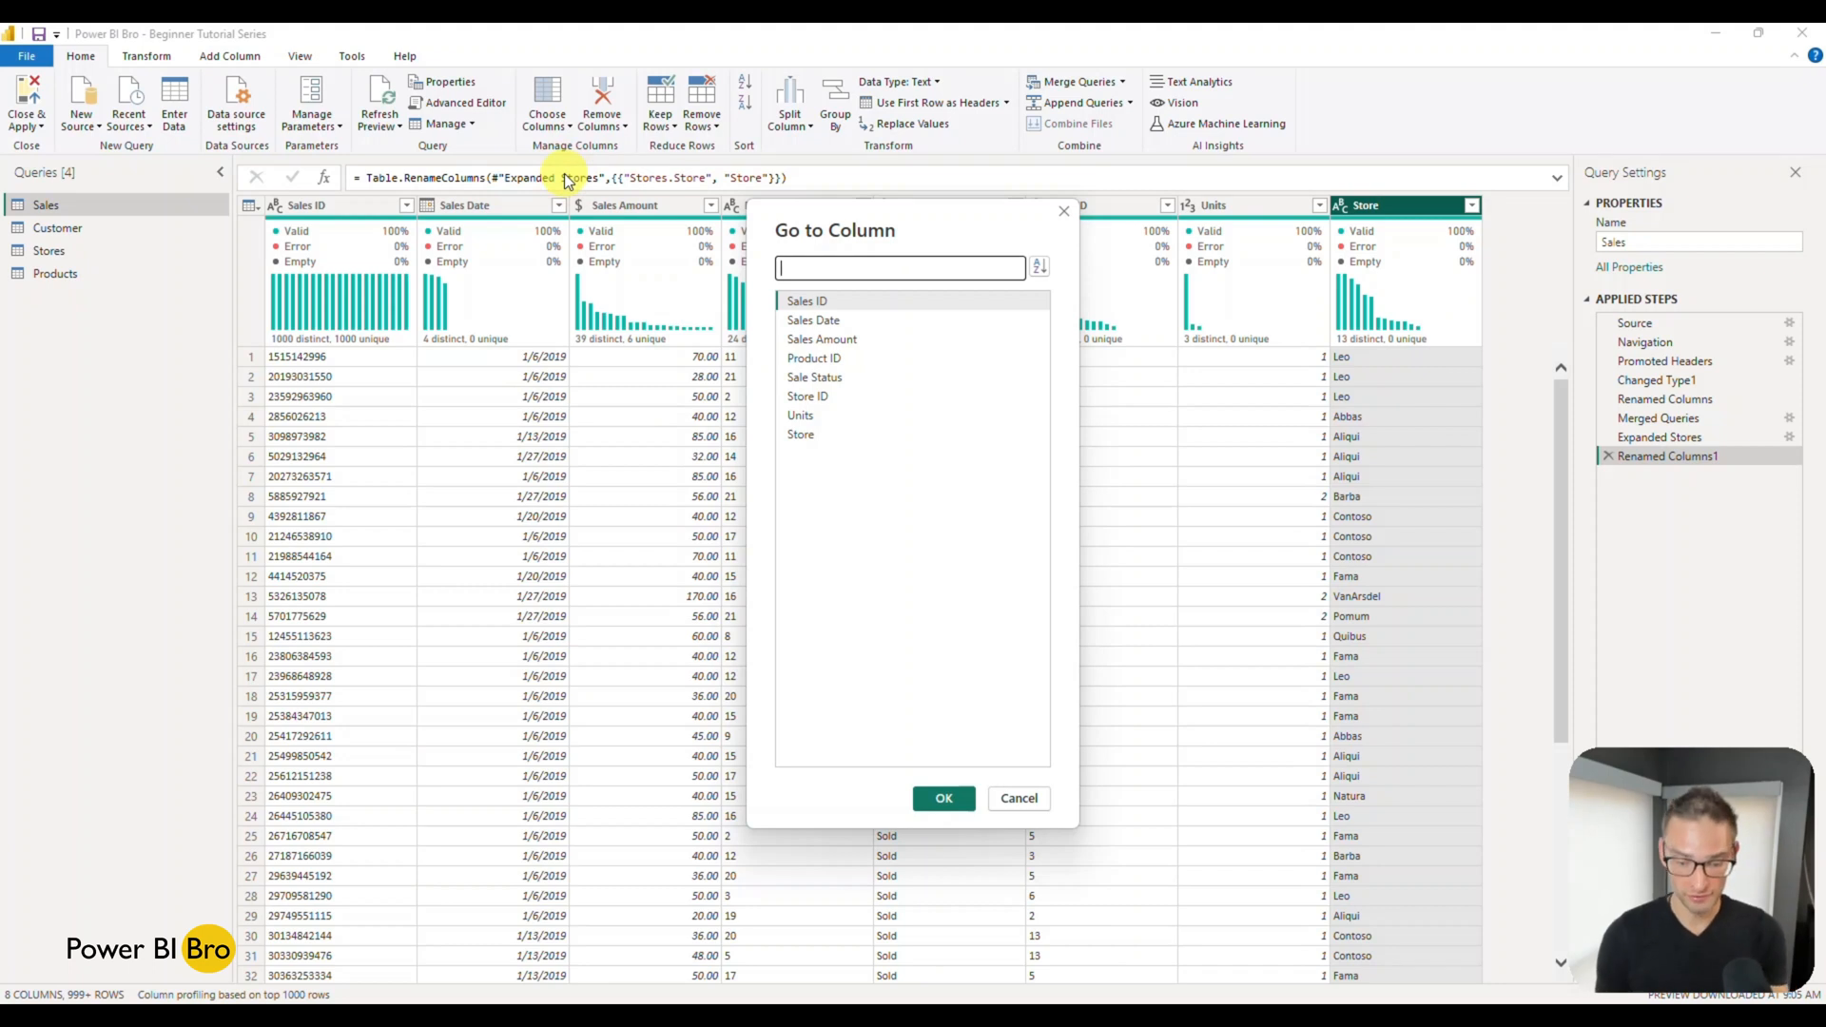
type("sal")
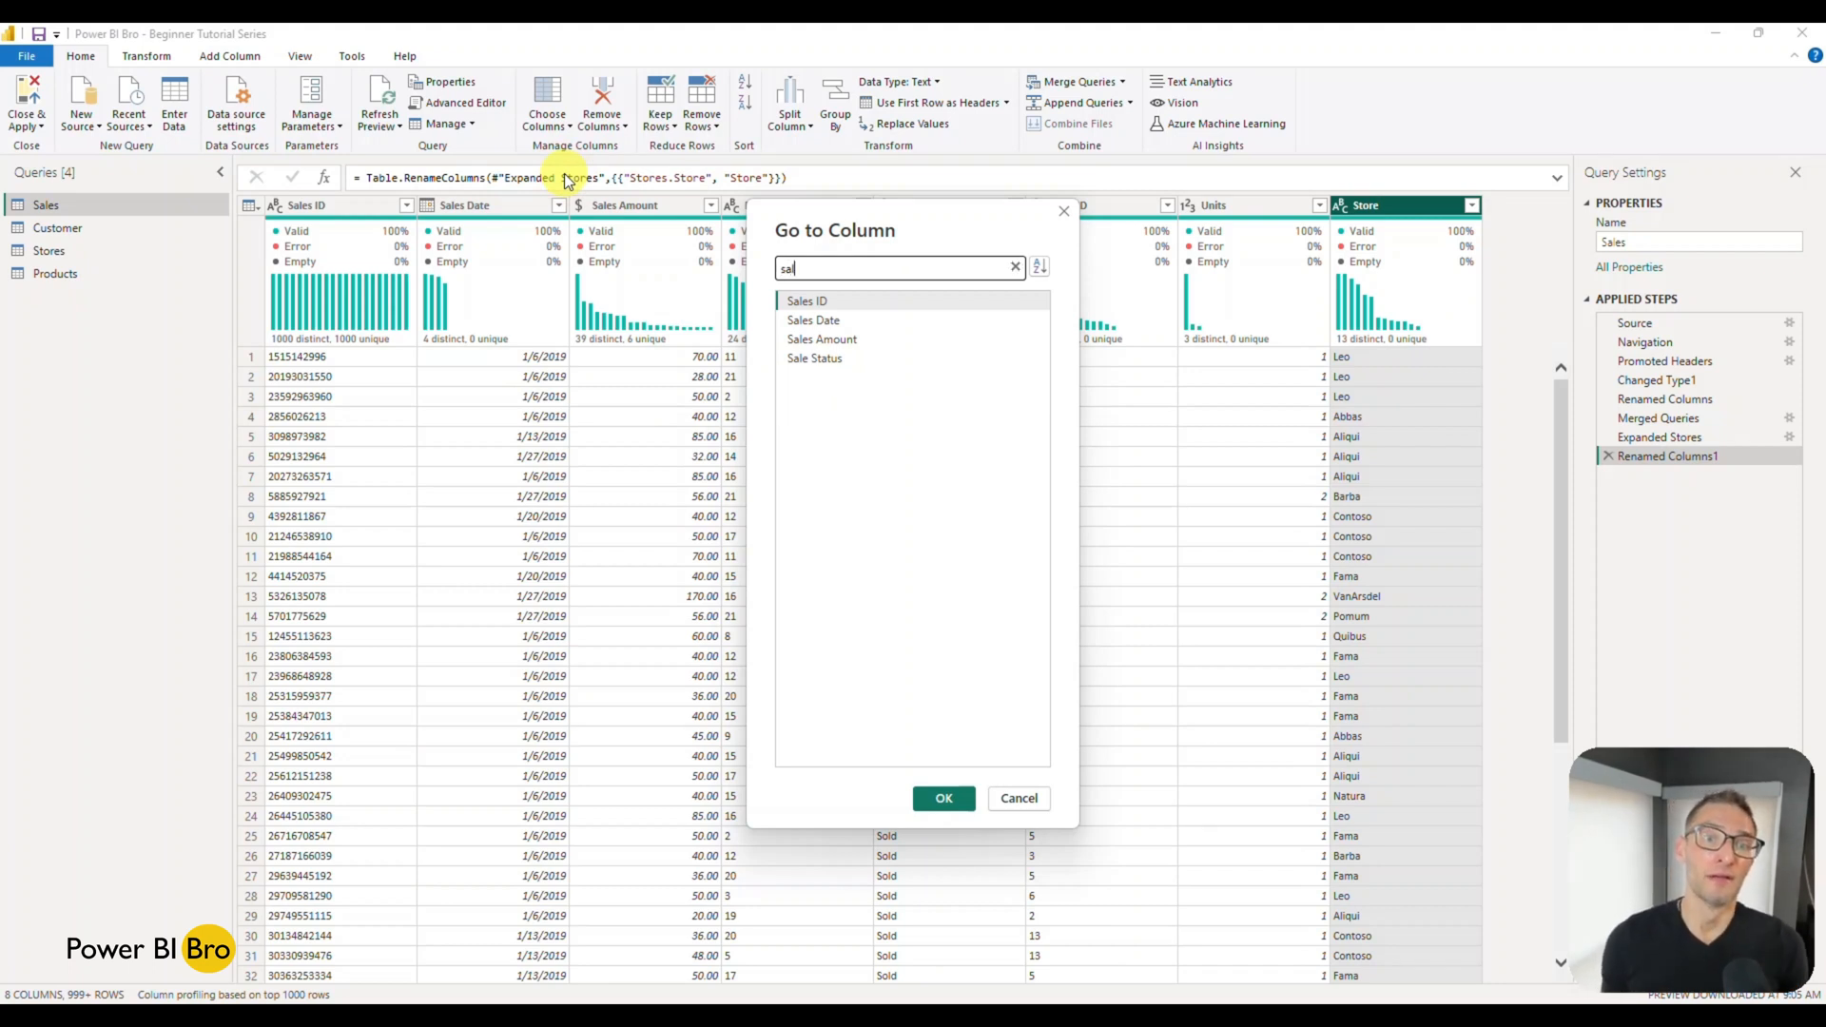
left_click(814, 321)
left_click(943, 798)
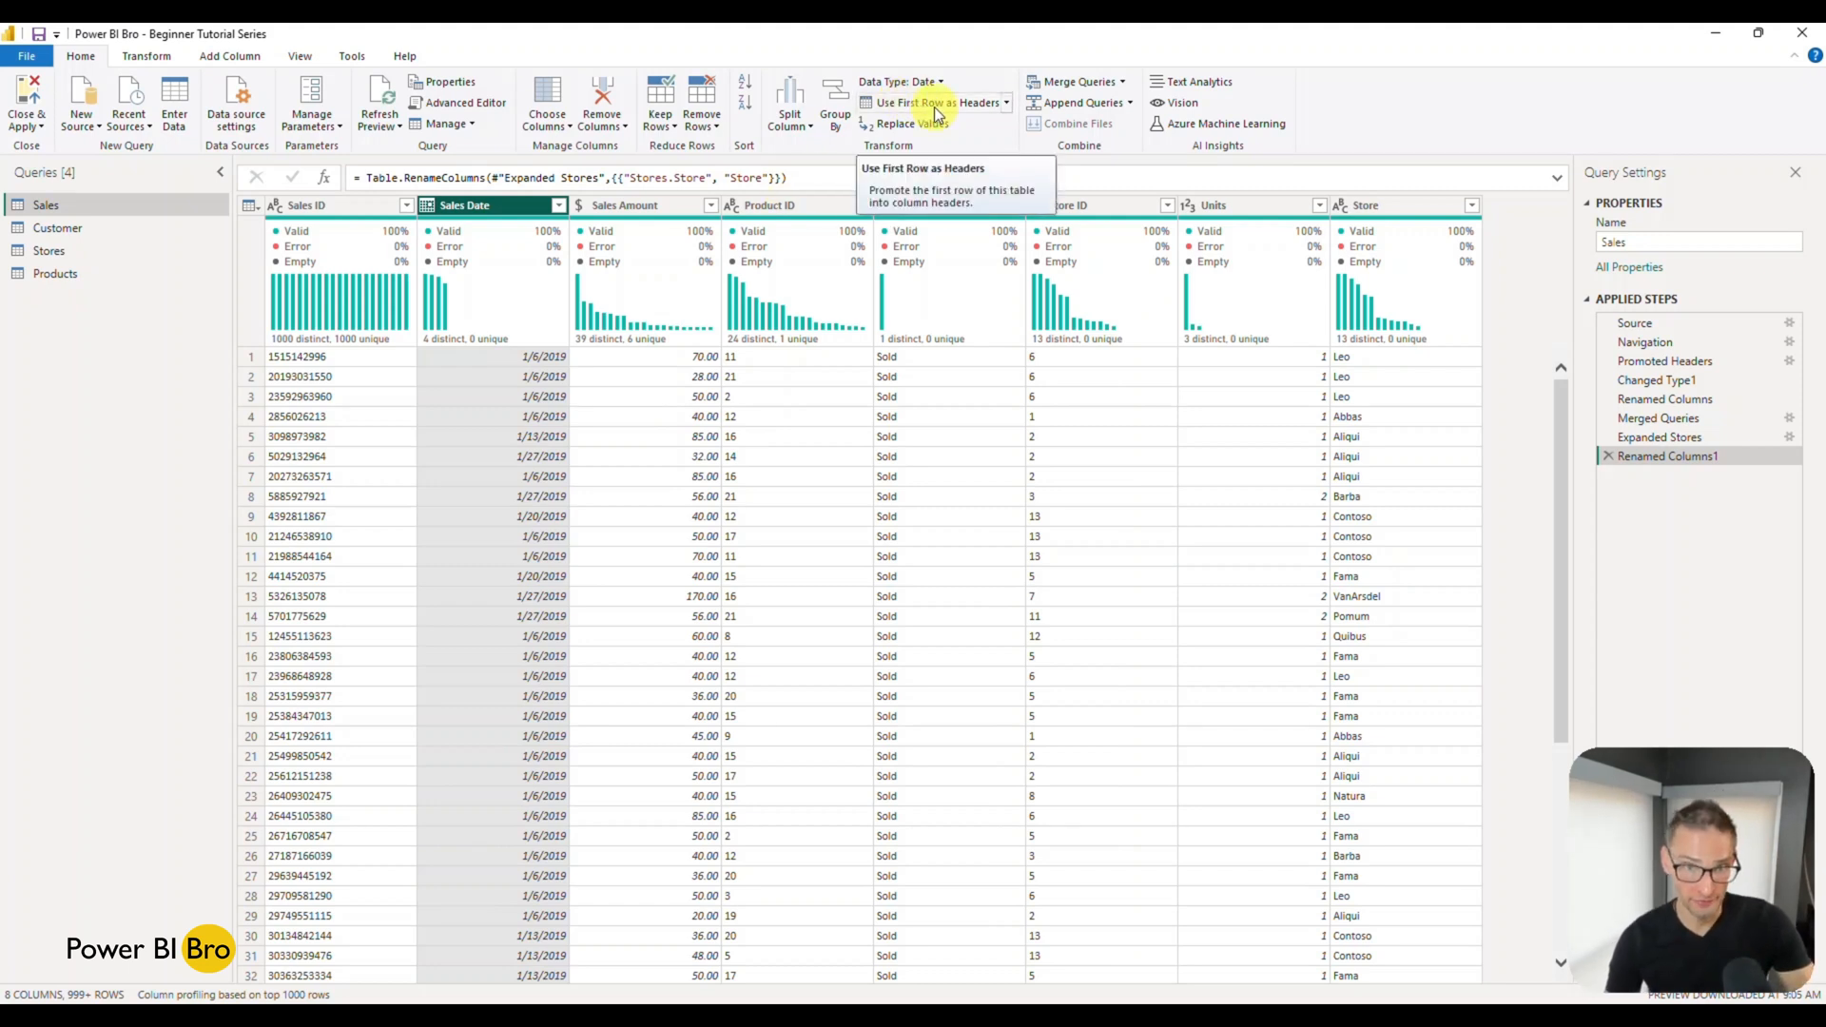
left_click(1656, 364)
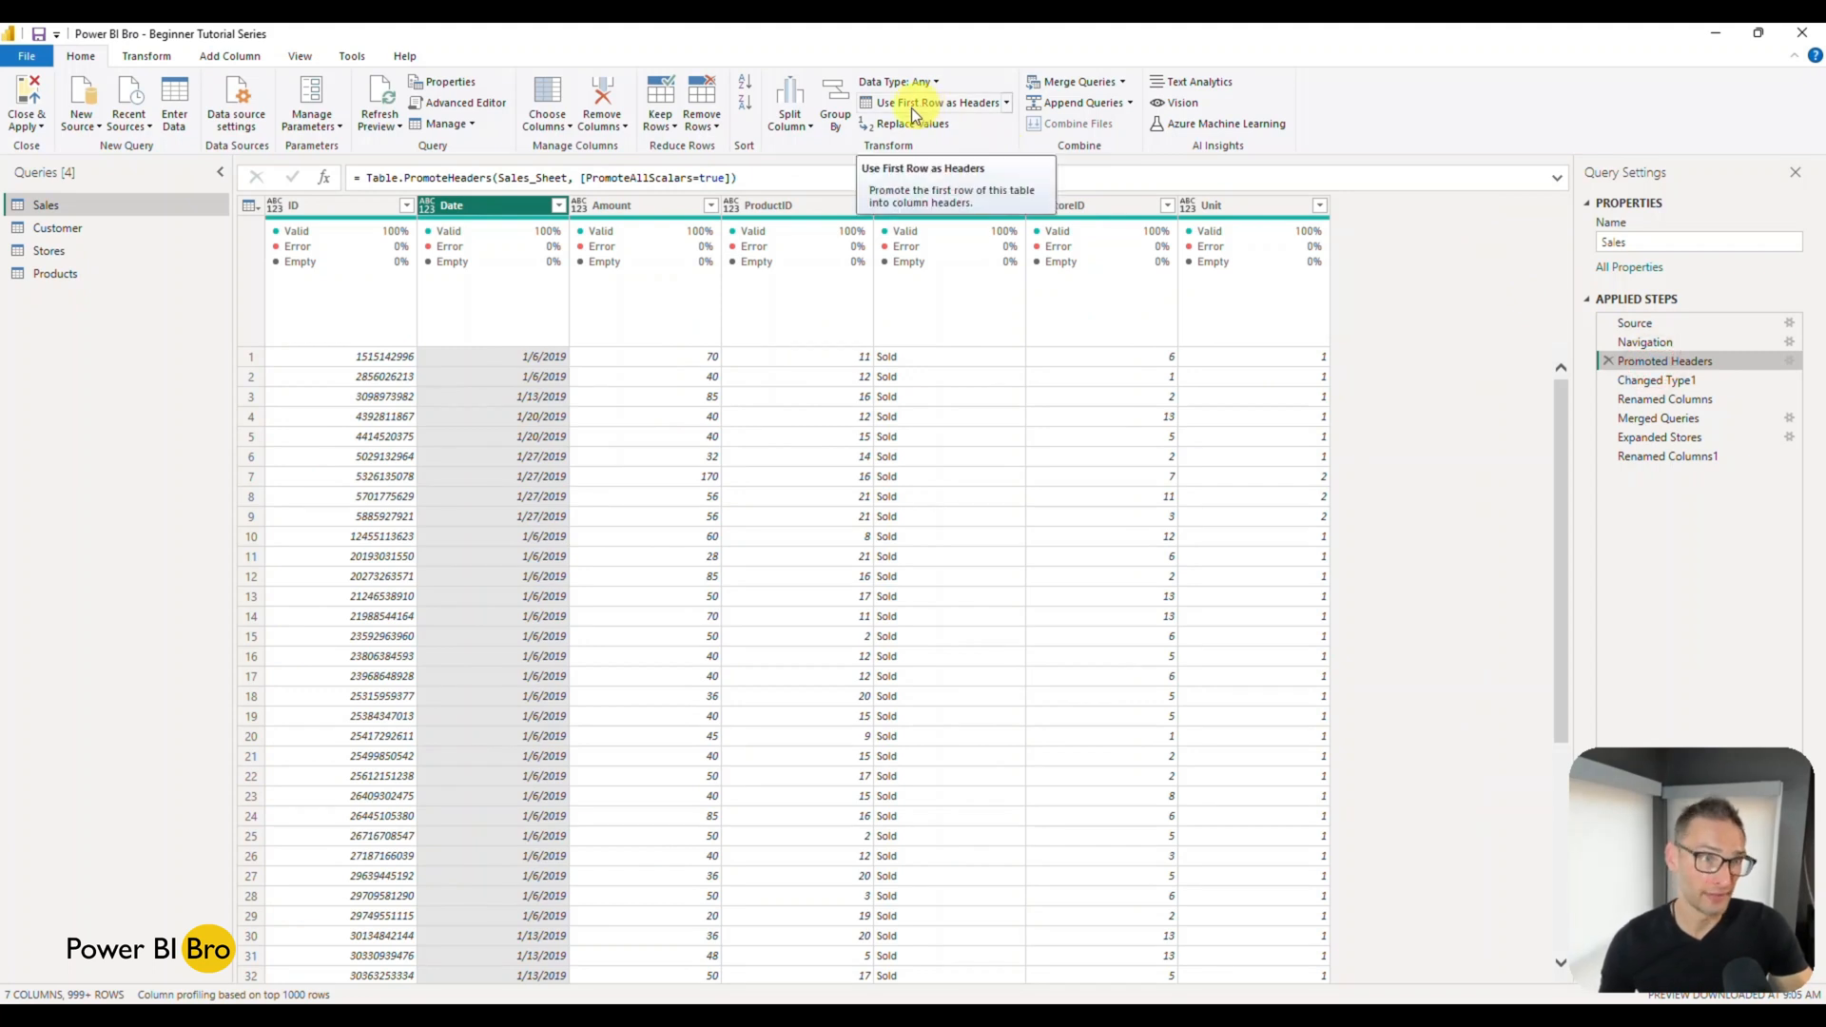
Start a conditional column after the Renamed Columns1 step, with the condition Sales Amount is greater than or equal to 50.
left_click(229, 59)
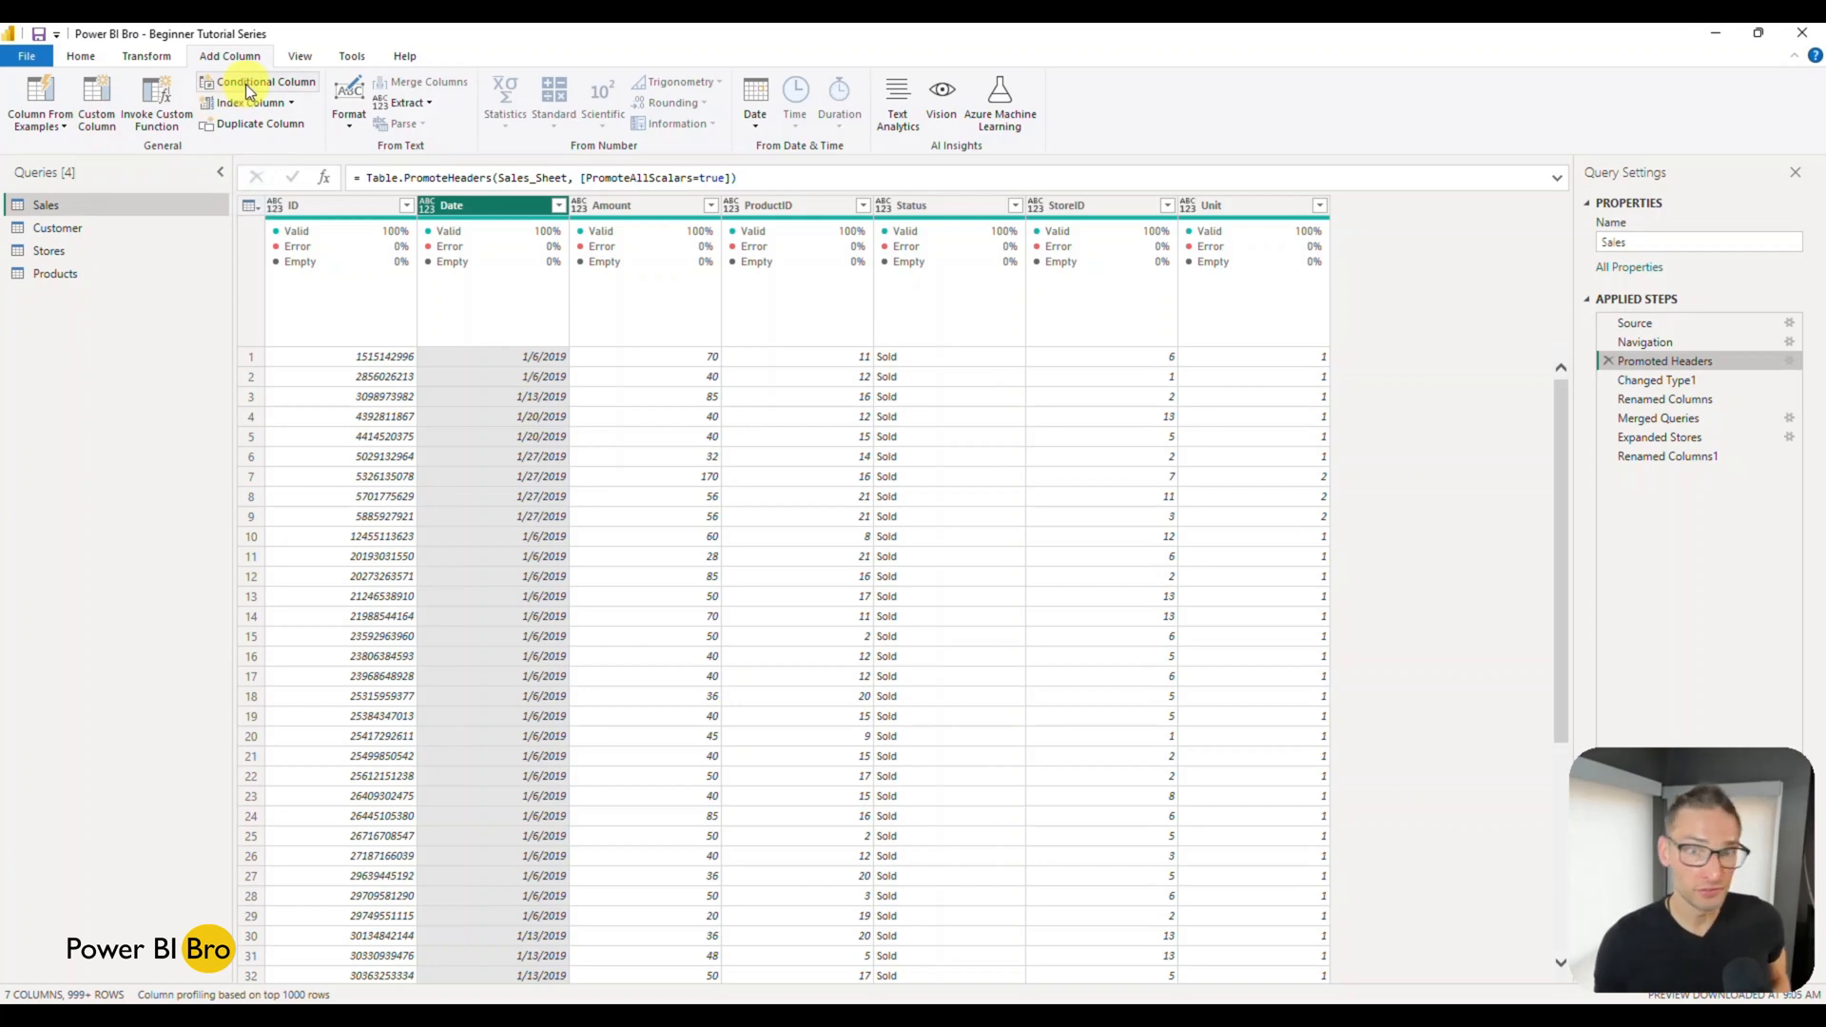
left_click(1659, 458)
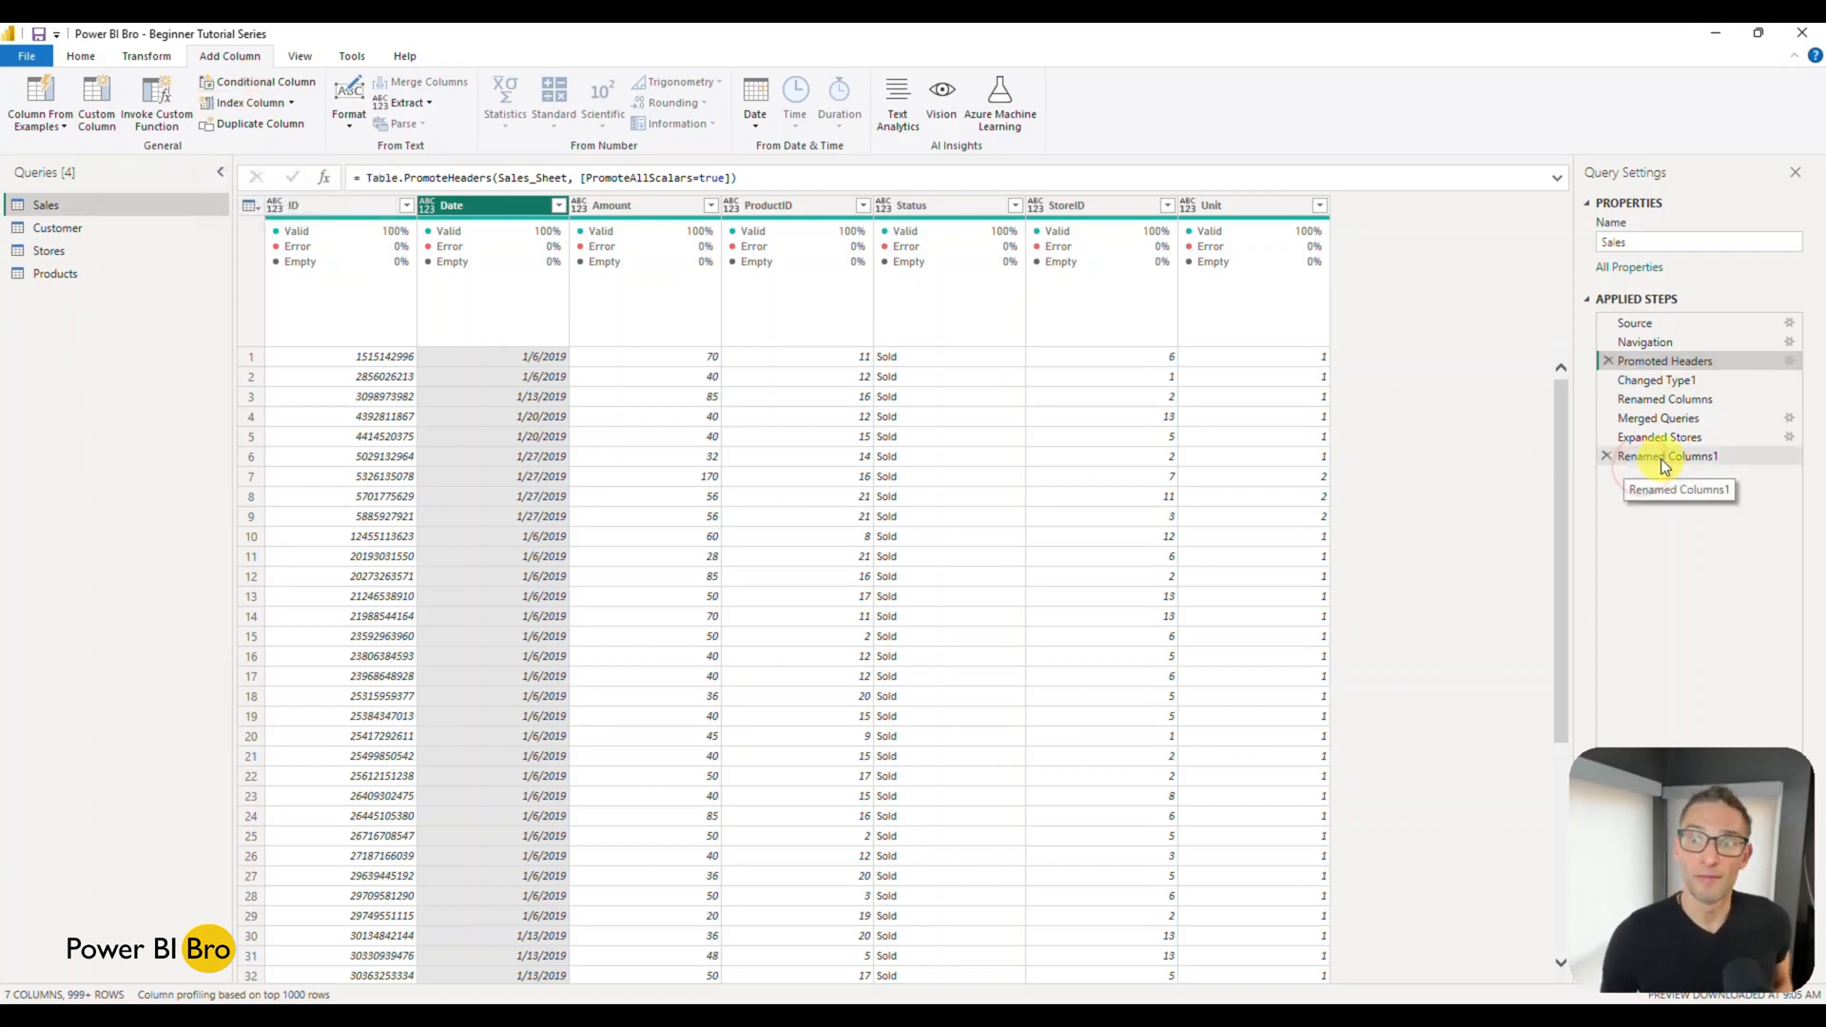
left_click(253, 86)
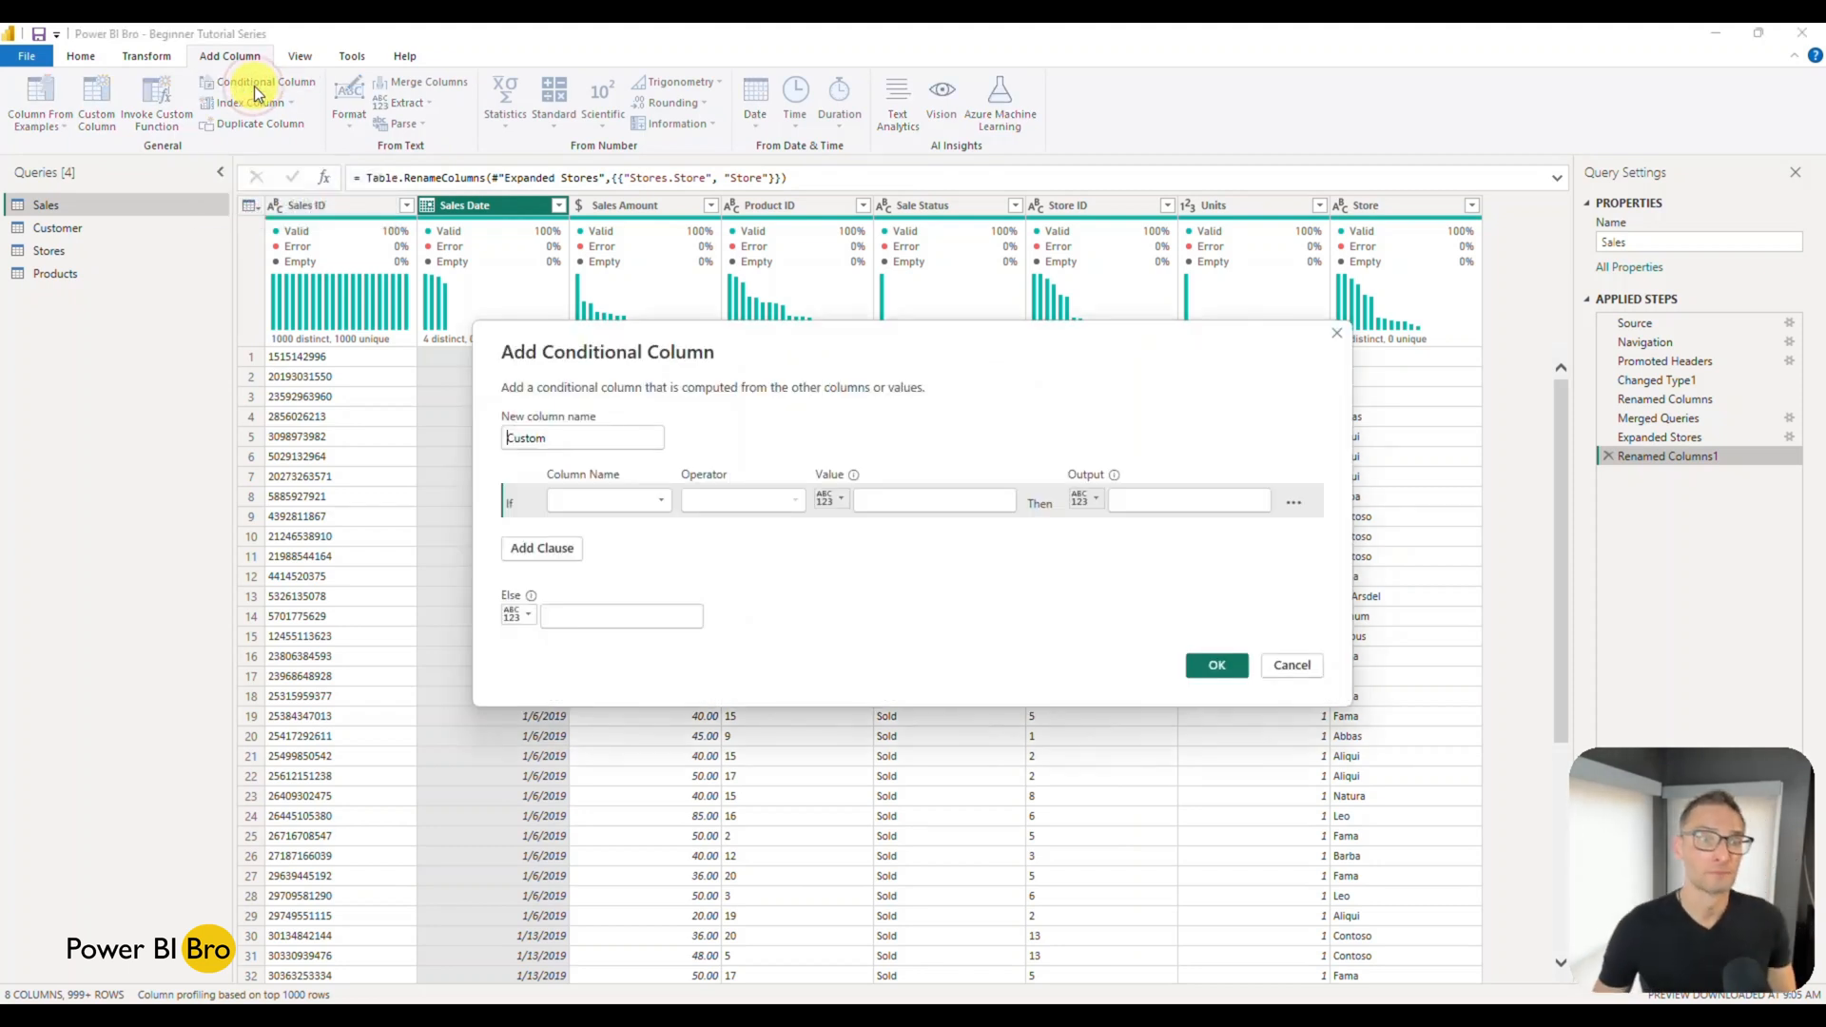
left_click(659, 502)
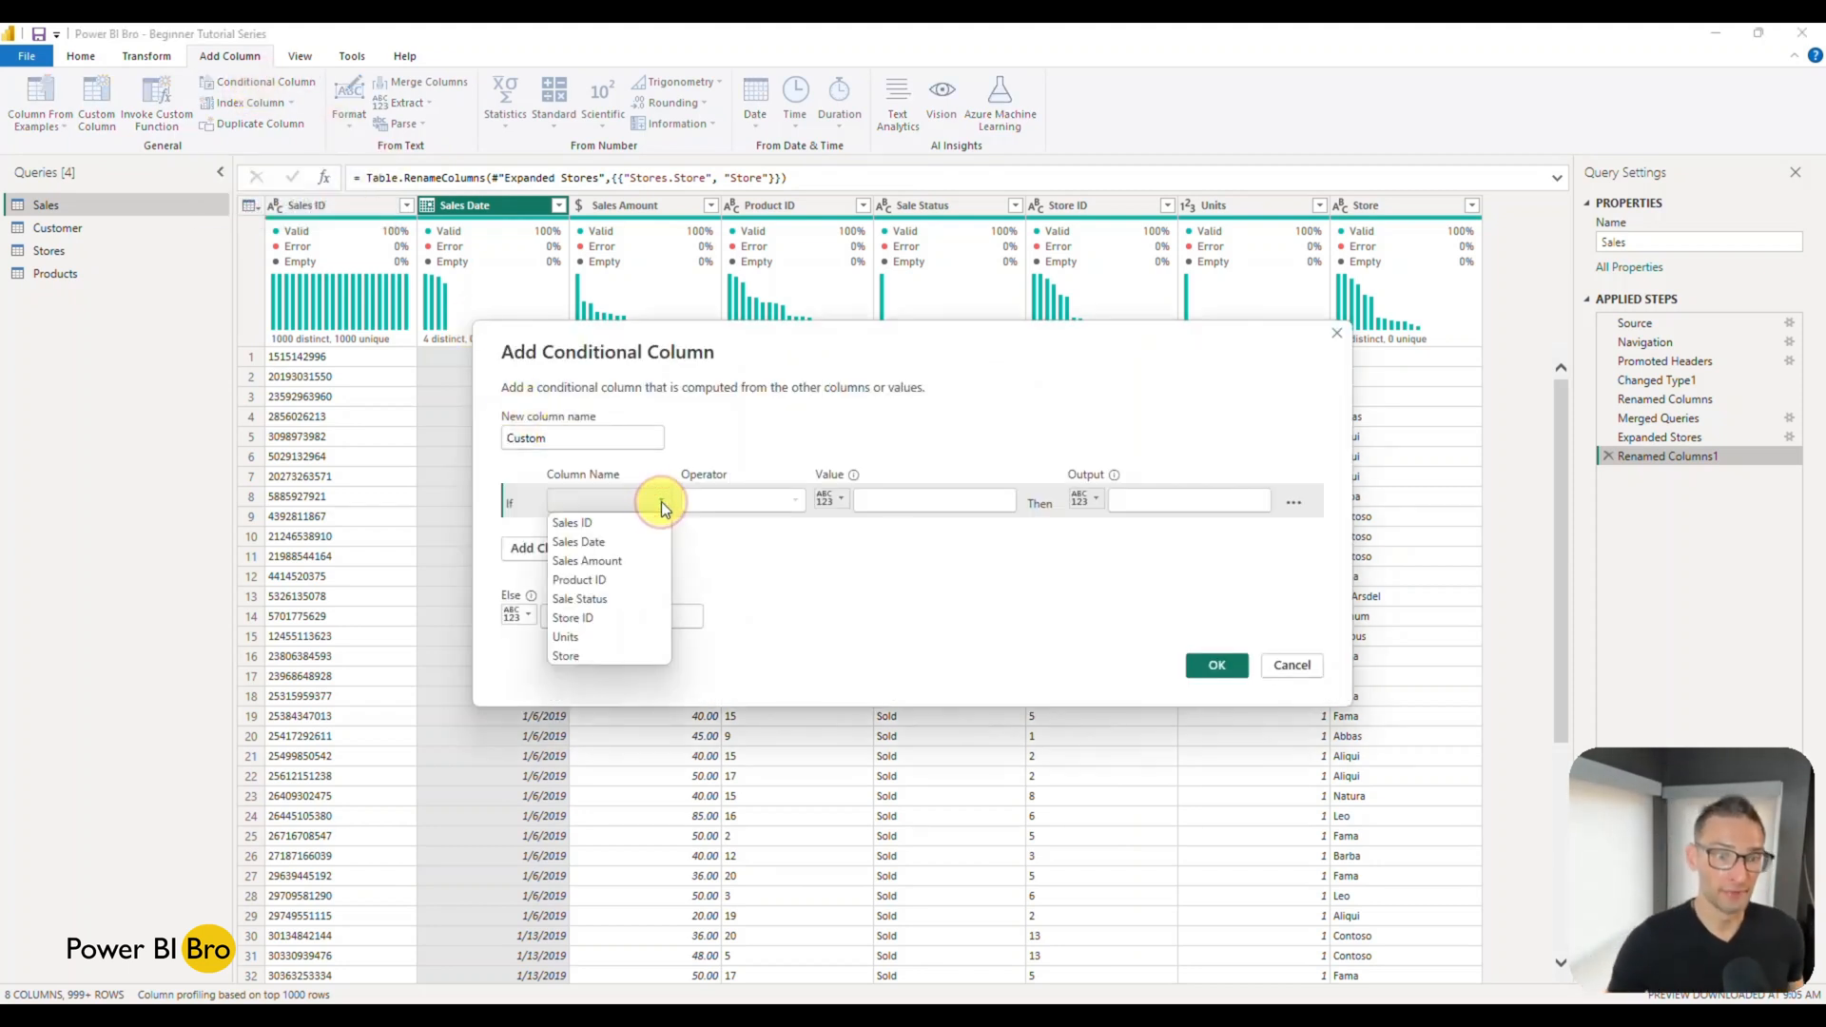
left_click(603, 562)
left_click(797, 500)
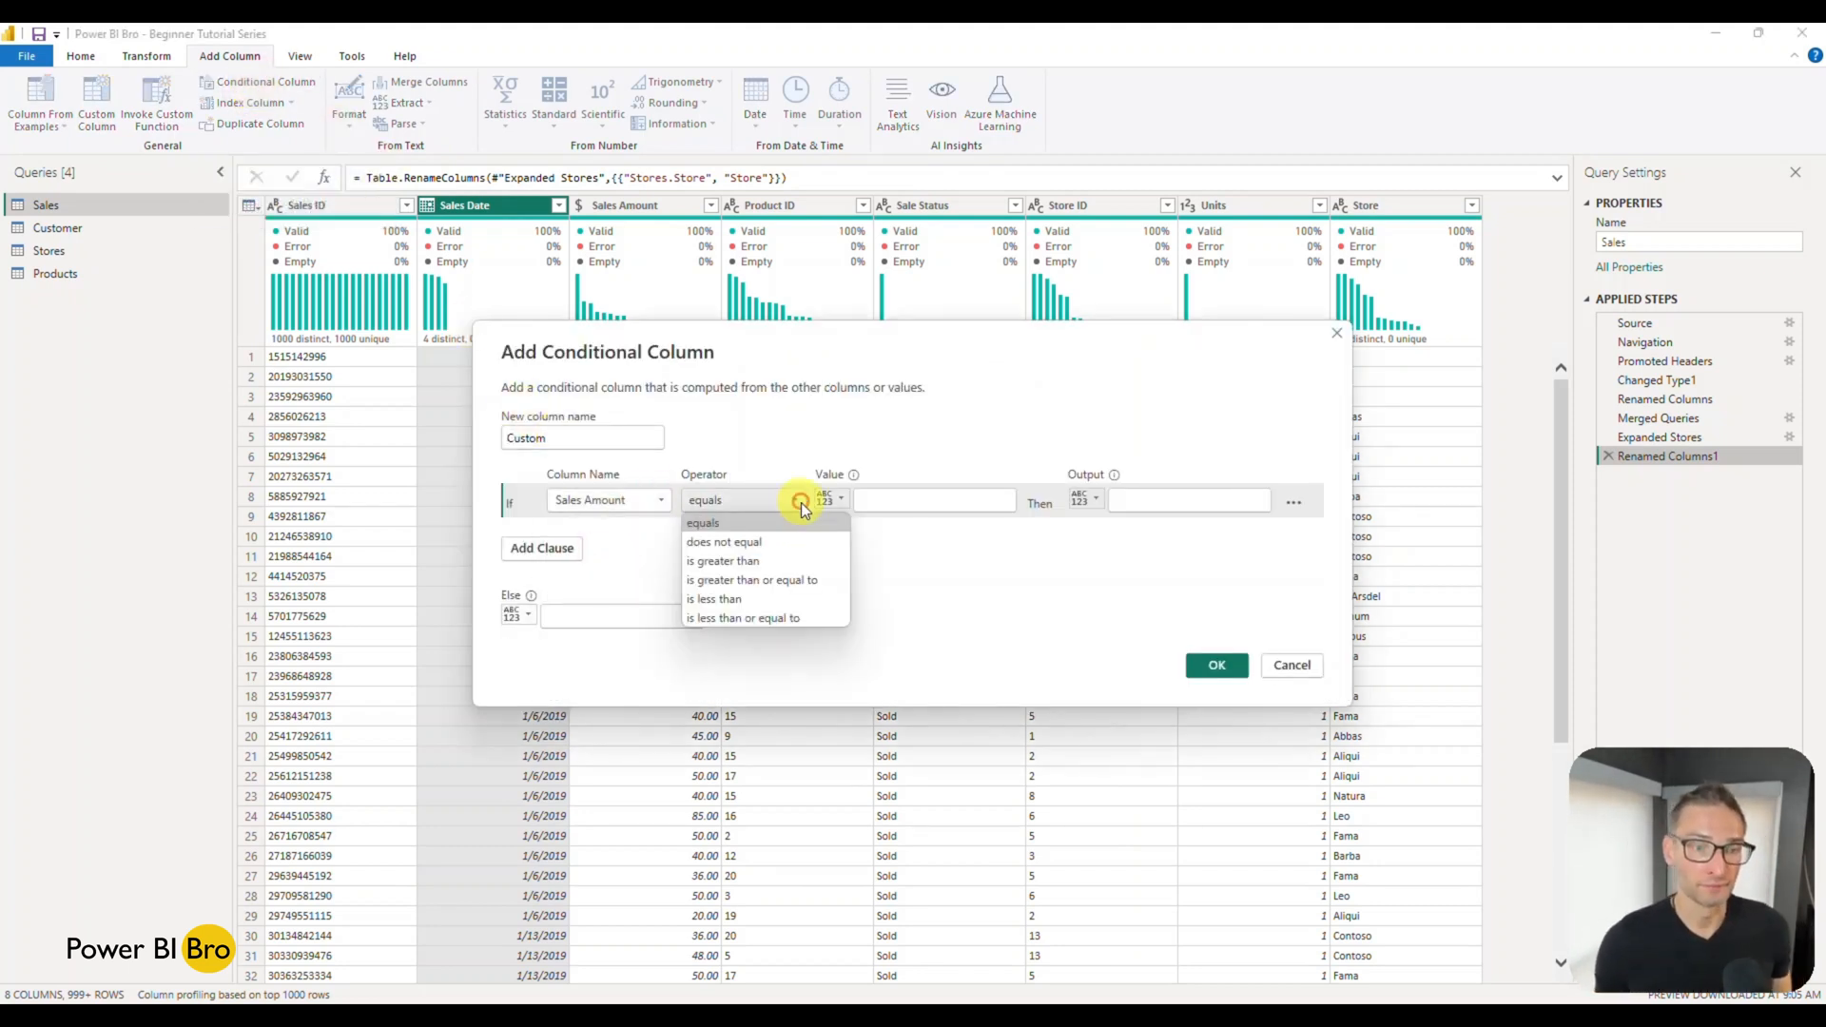
left_click(772, 581)
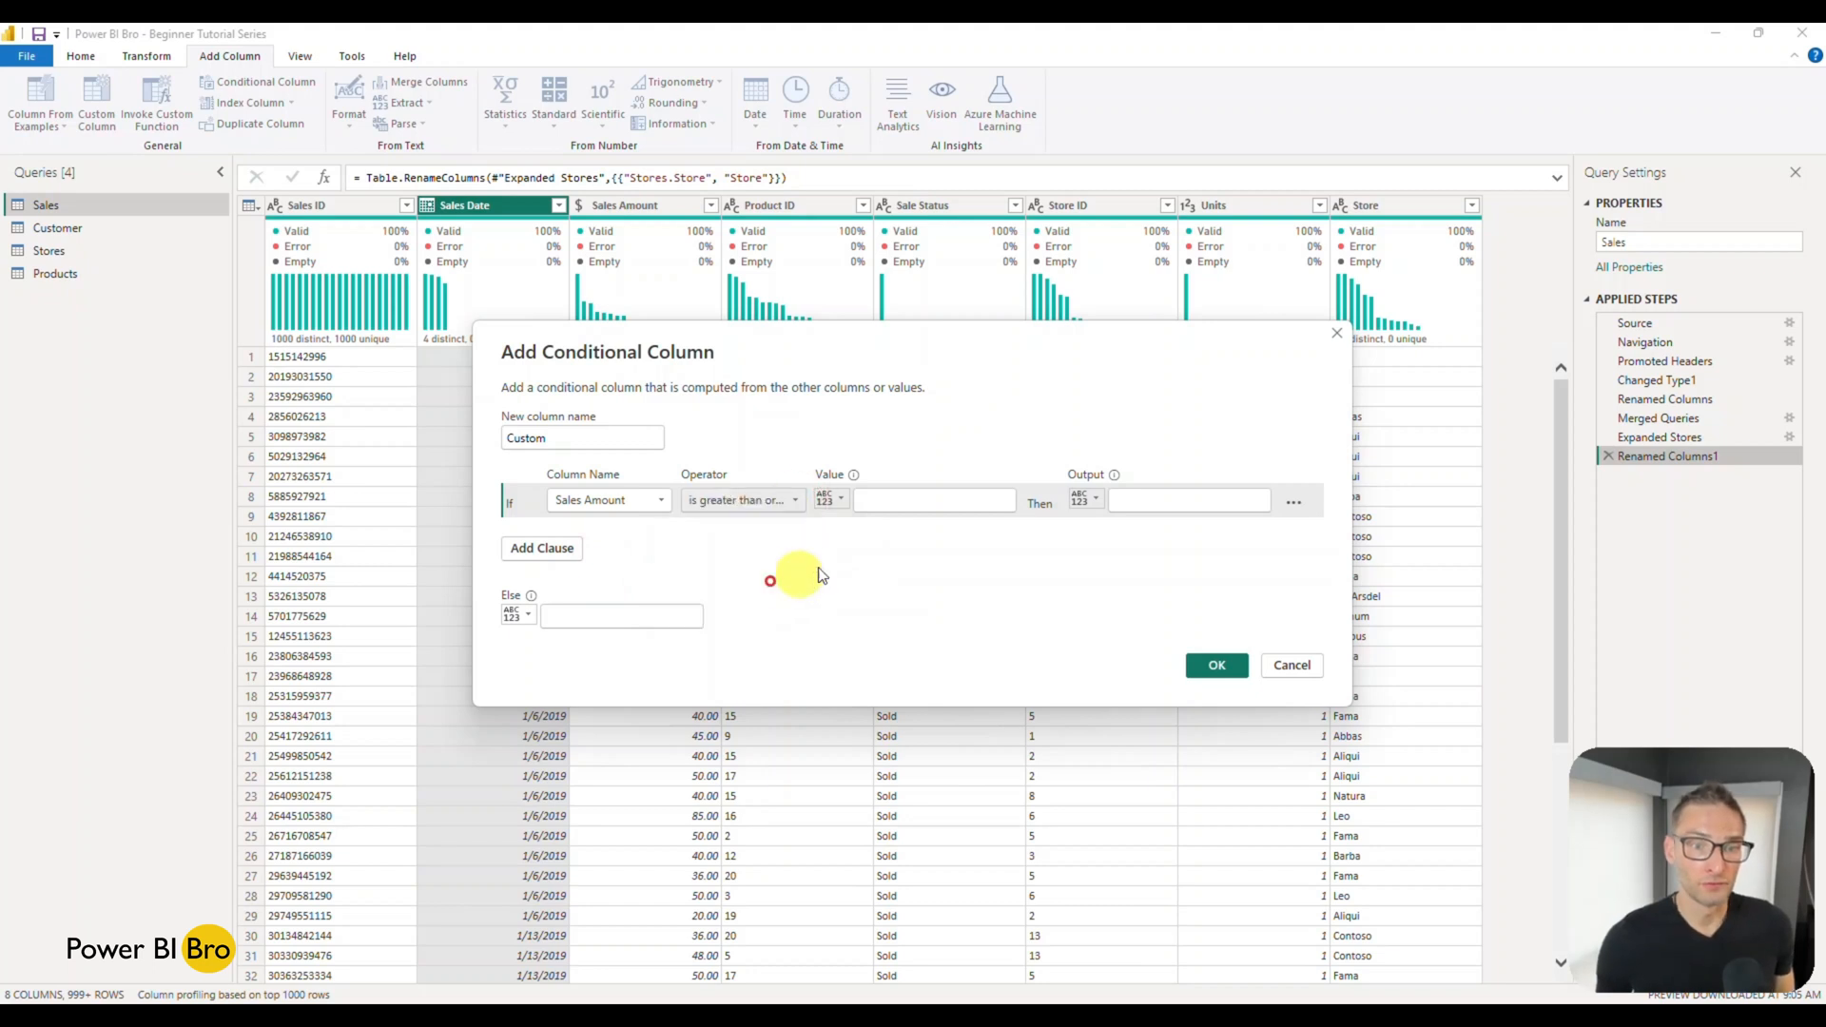
left_click(892, 503)
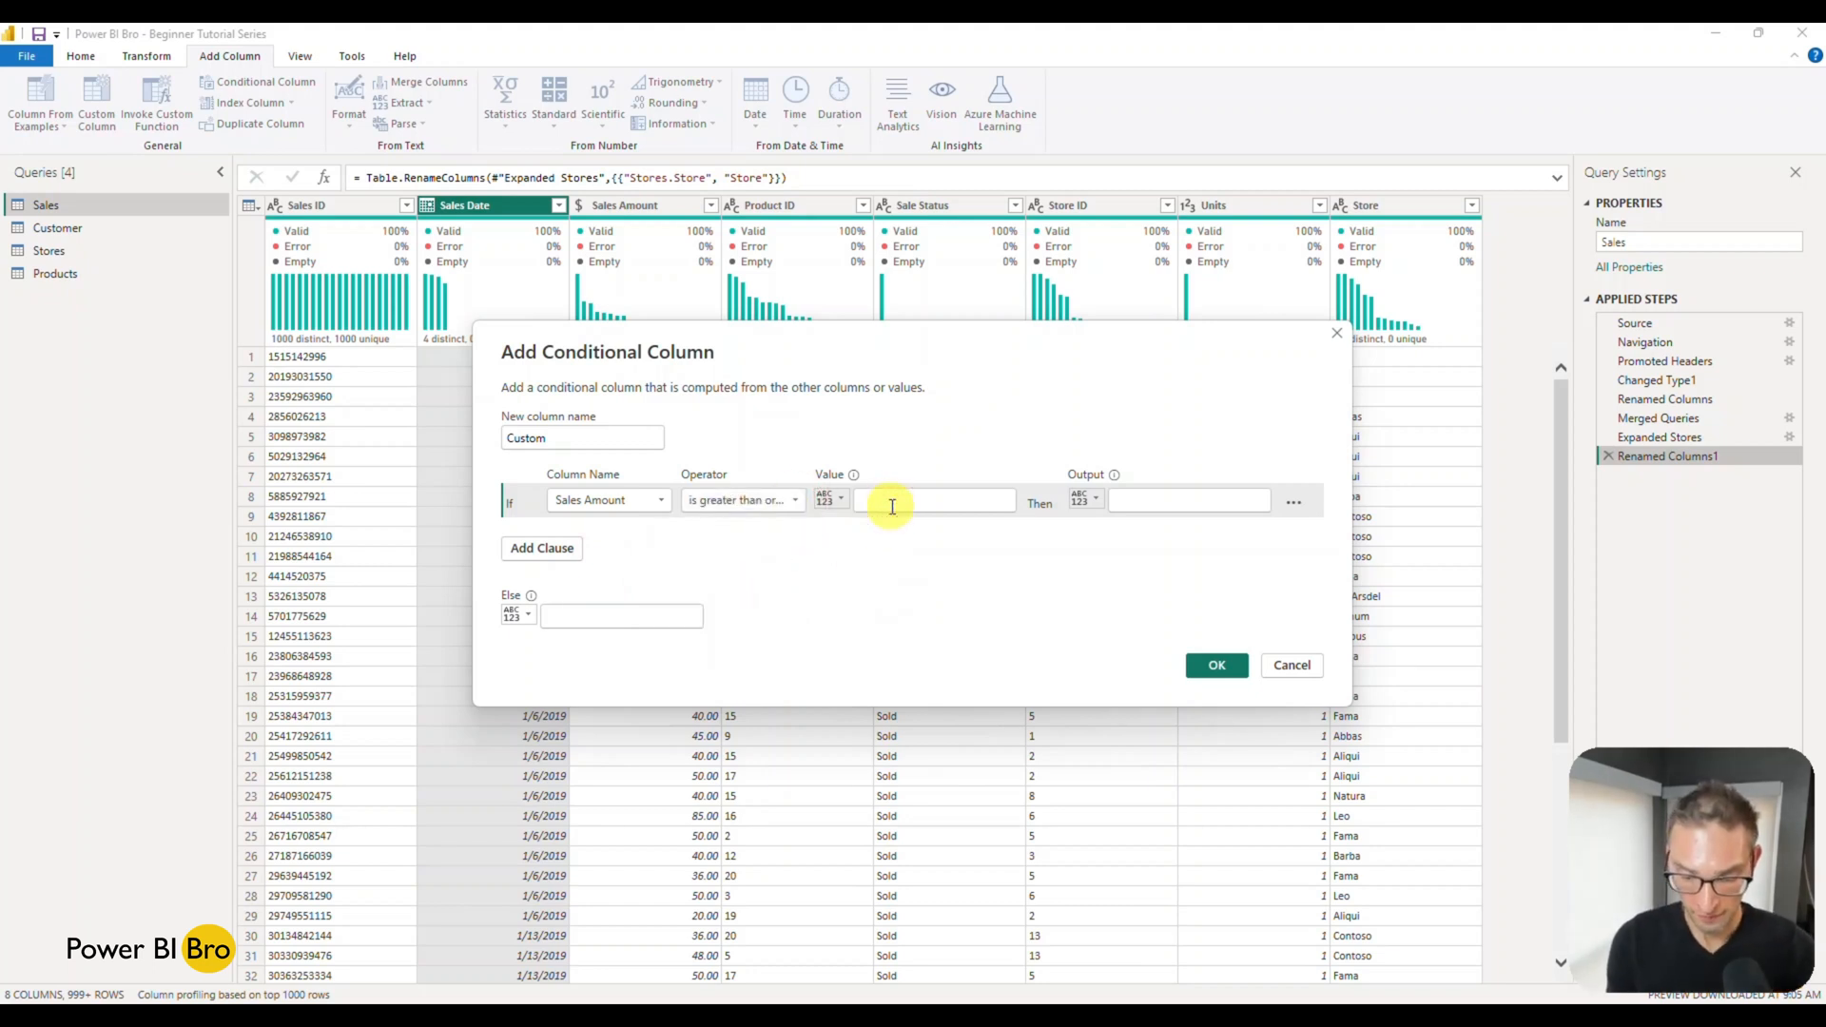
type("50")
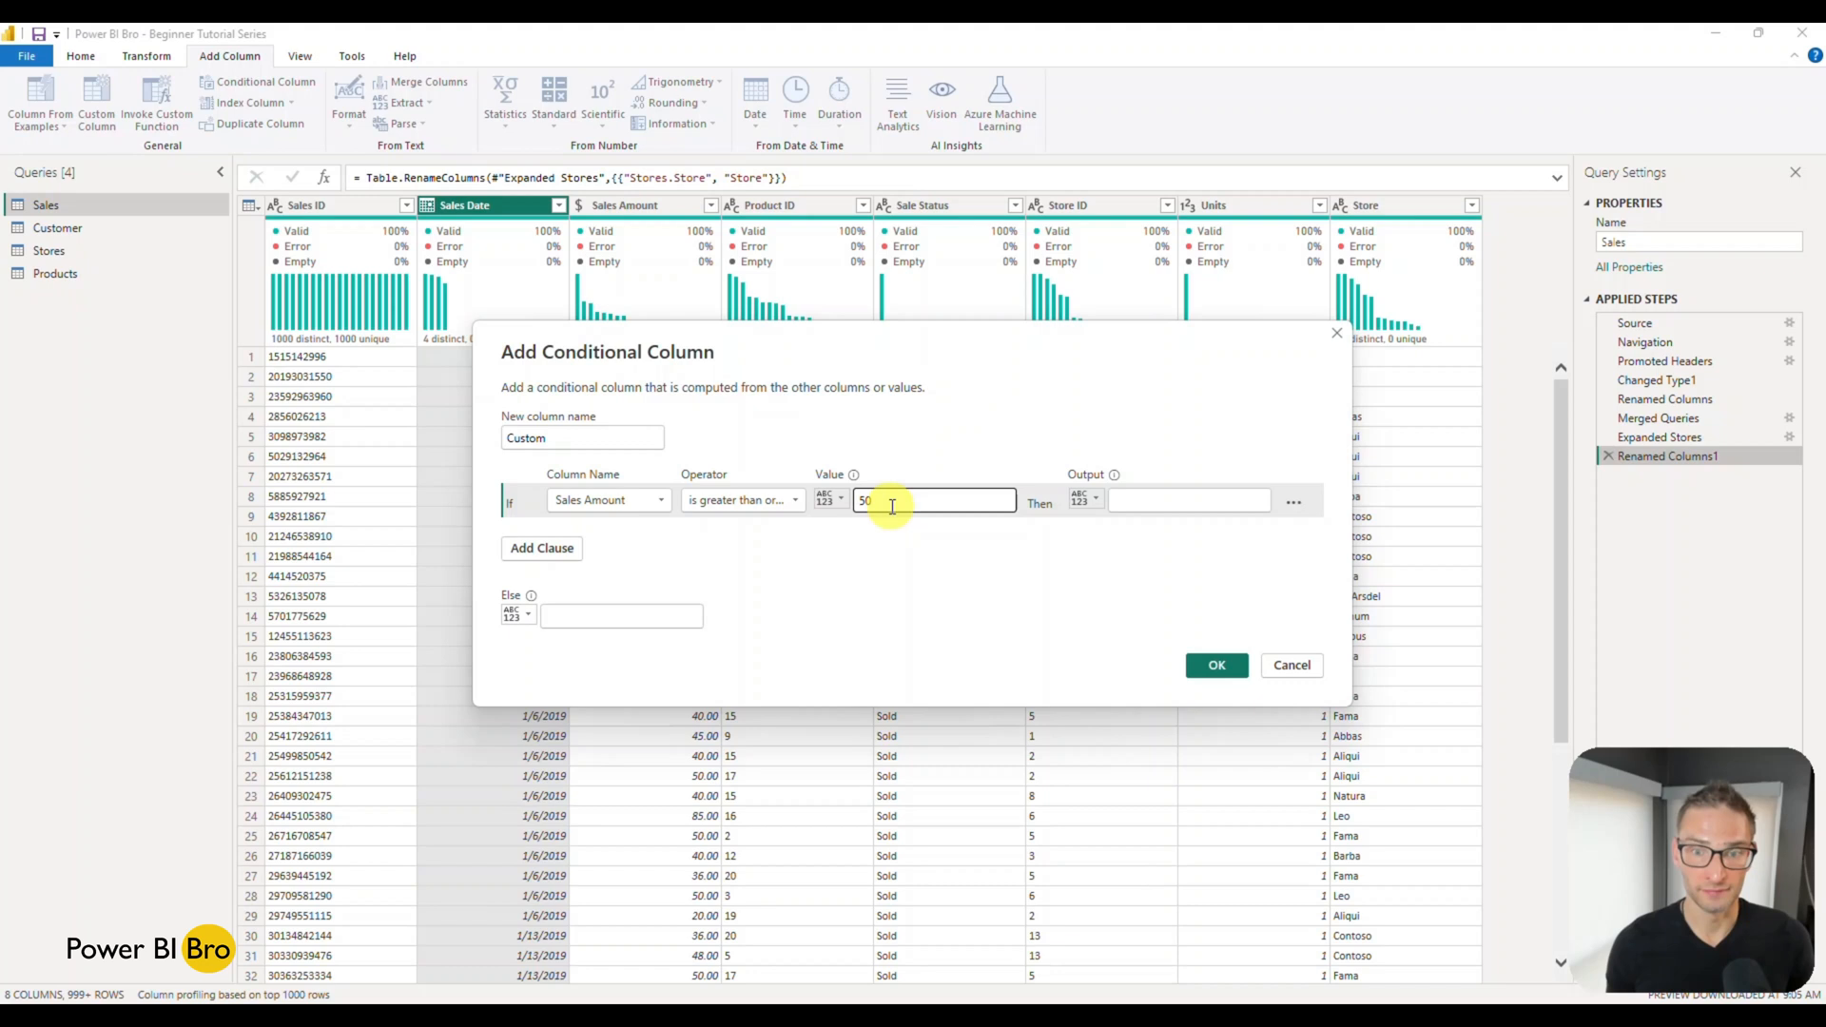
Set the conditional column's output to Big Time and its else value to Low Ball, name it Fun Test, and create it.
left_click(1223, 498)
type("Big Time")
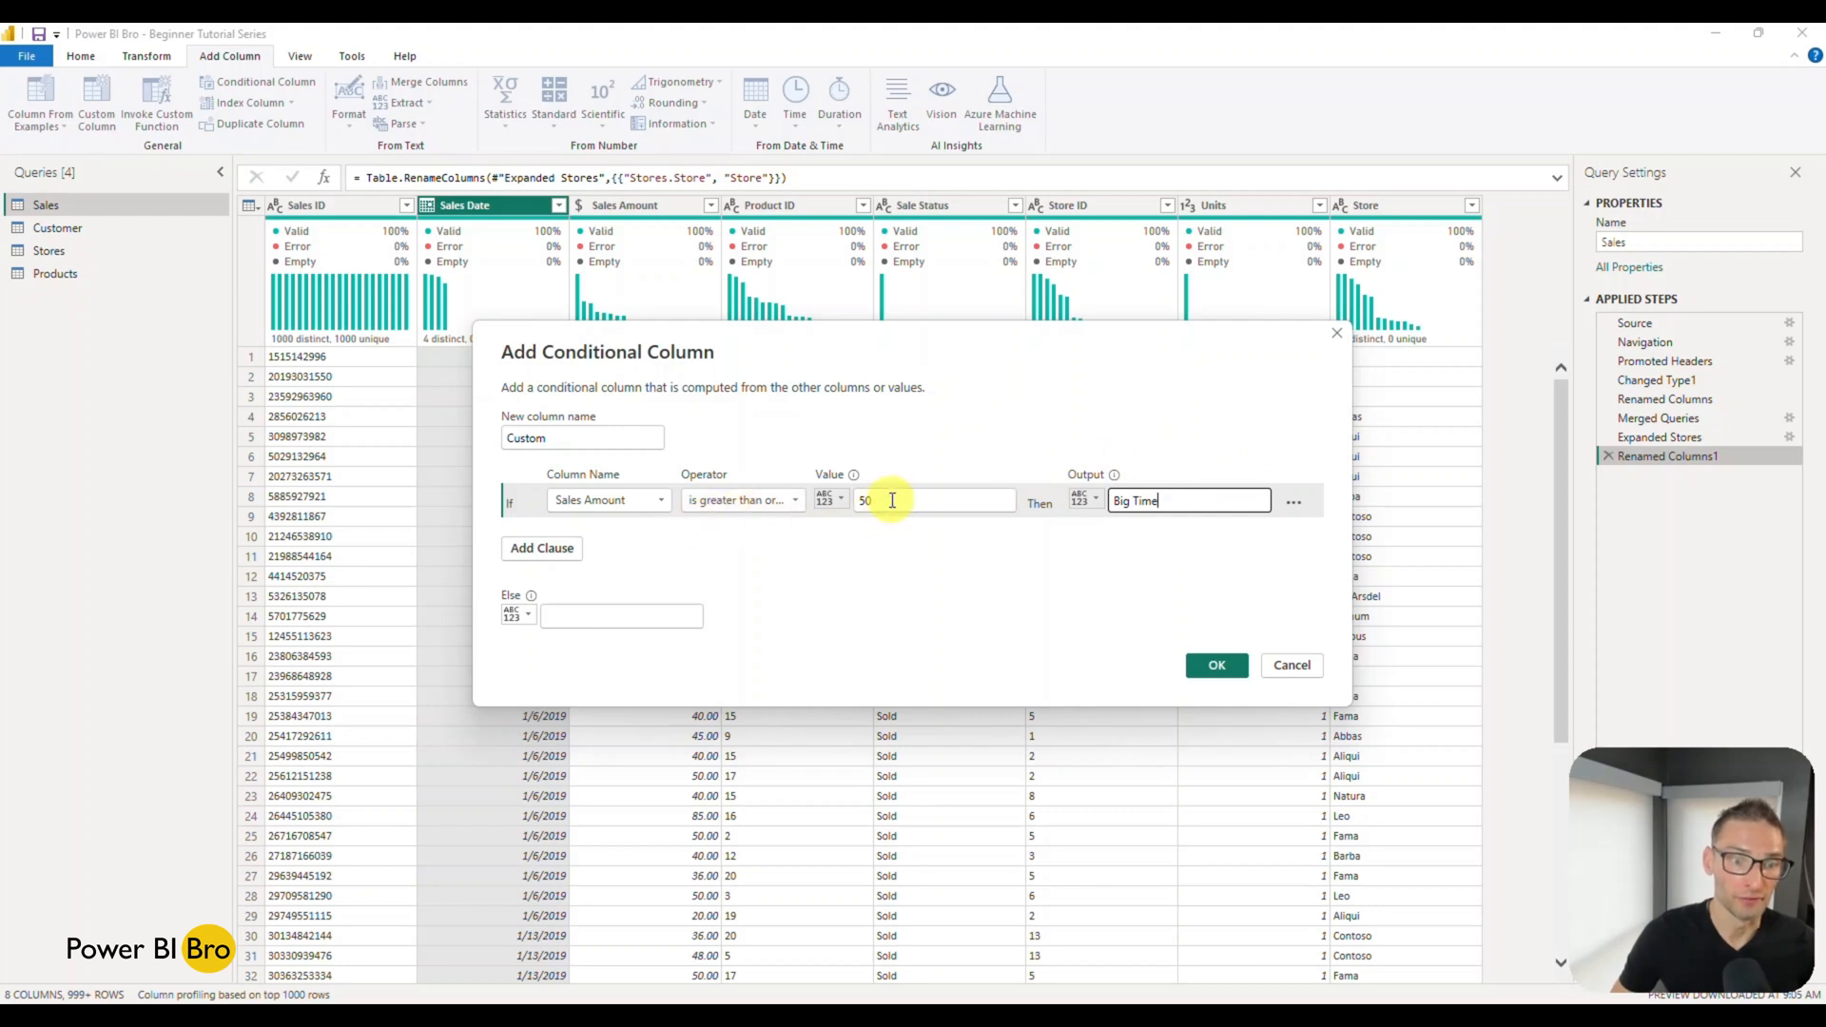
left_click(588, 619)
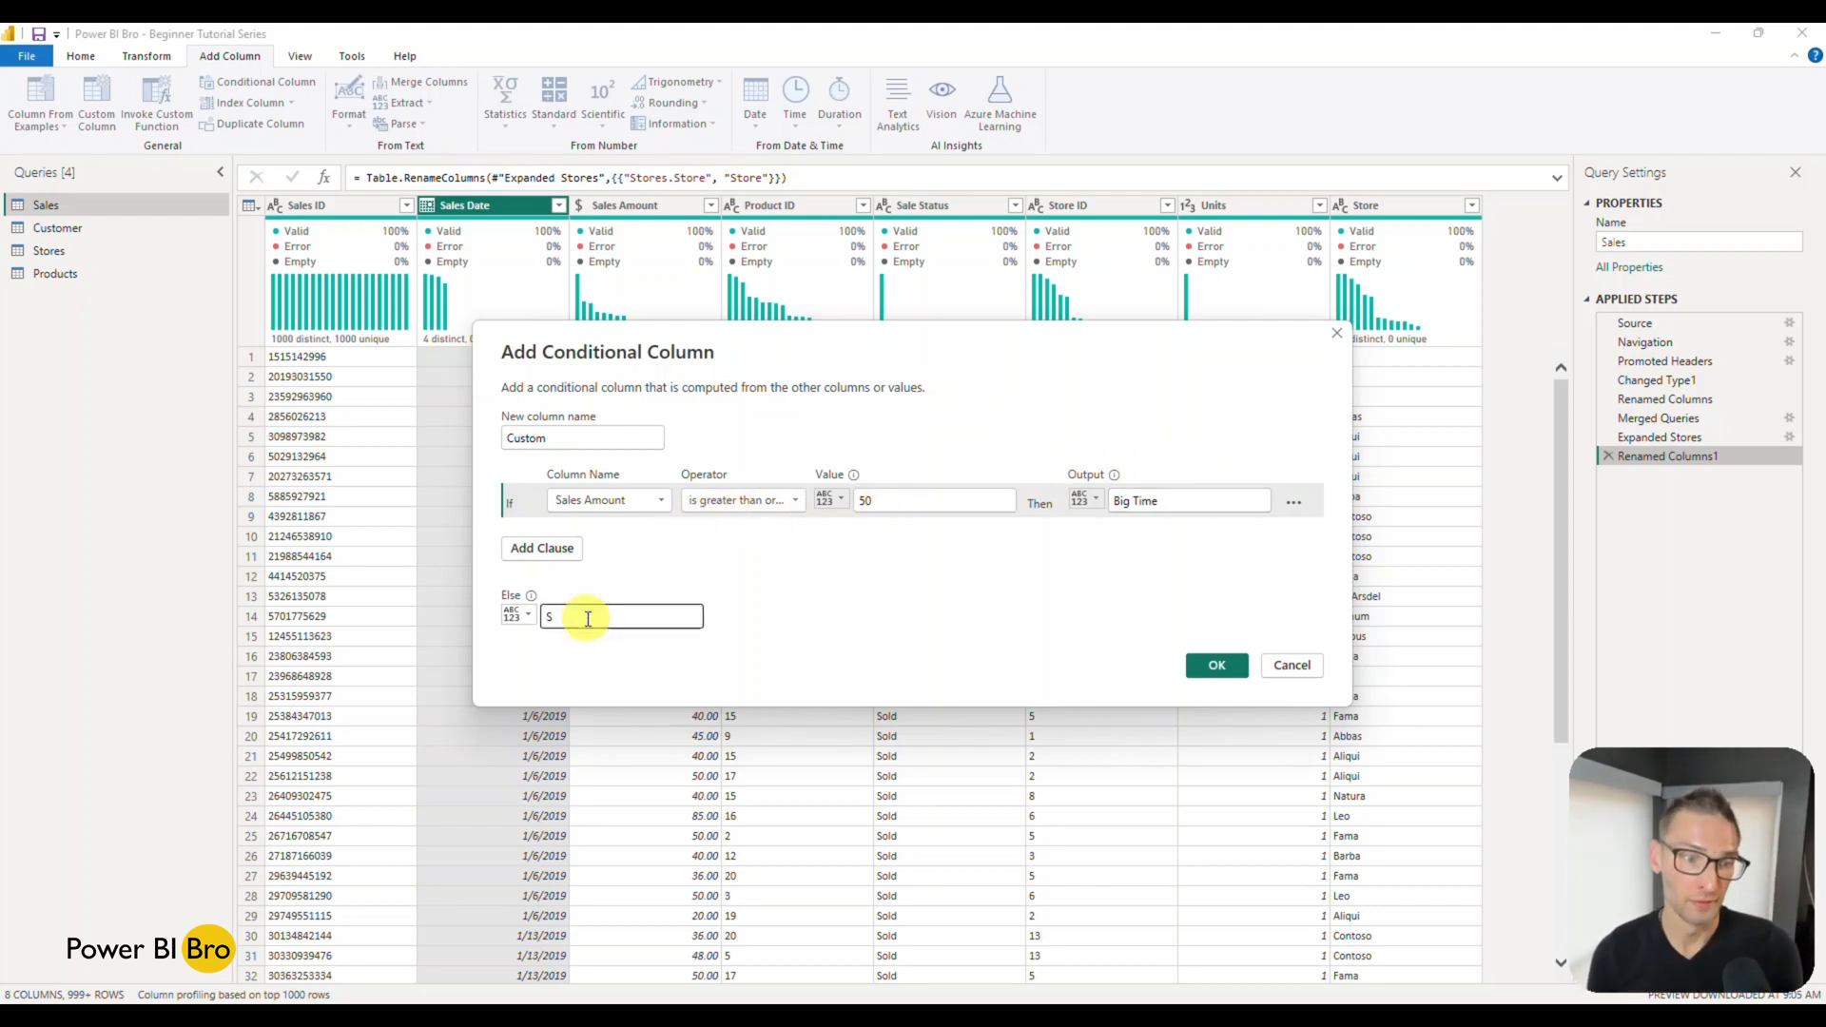
type("Low Ball")
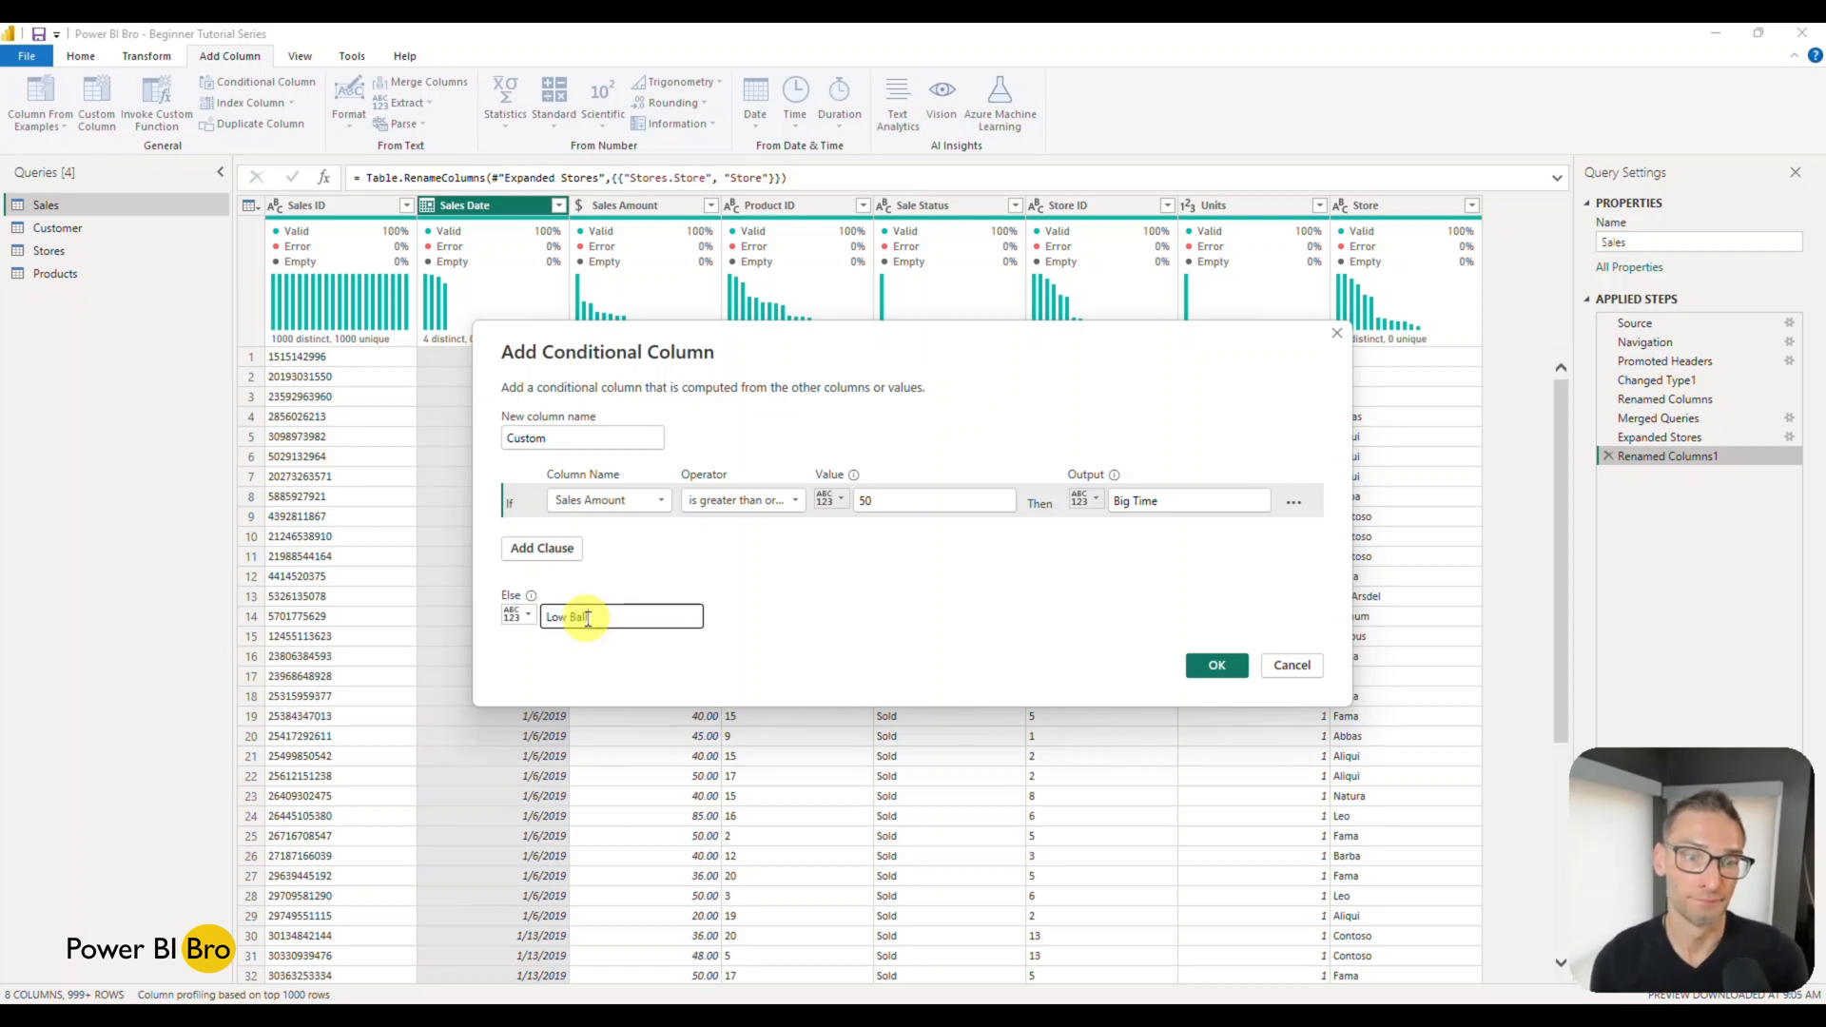
double_click(570, 438)
type("Fun")
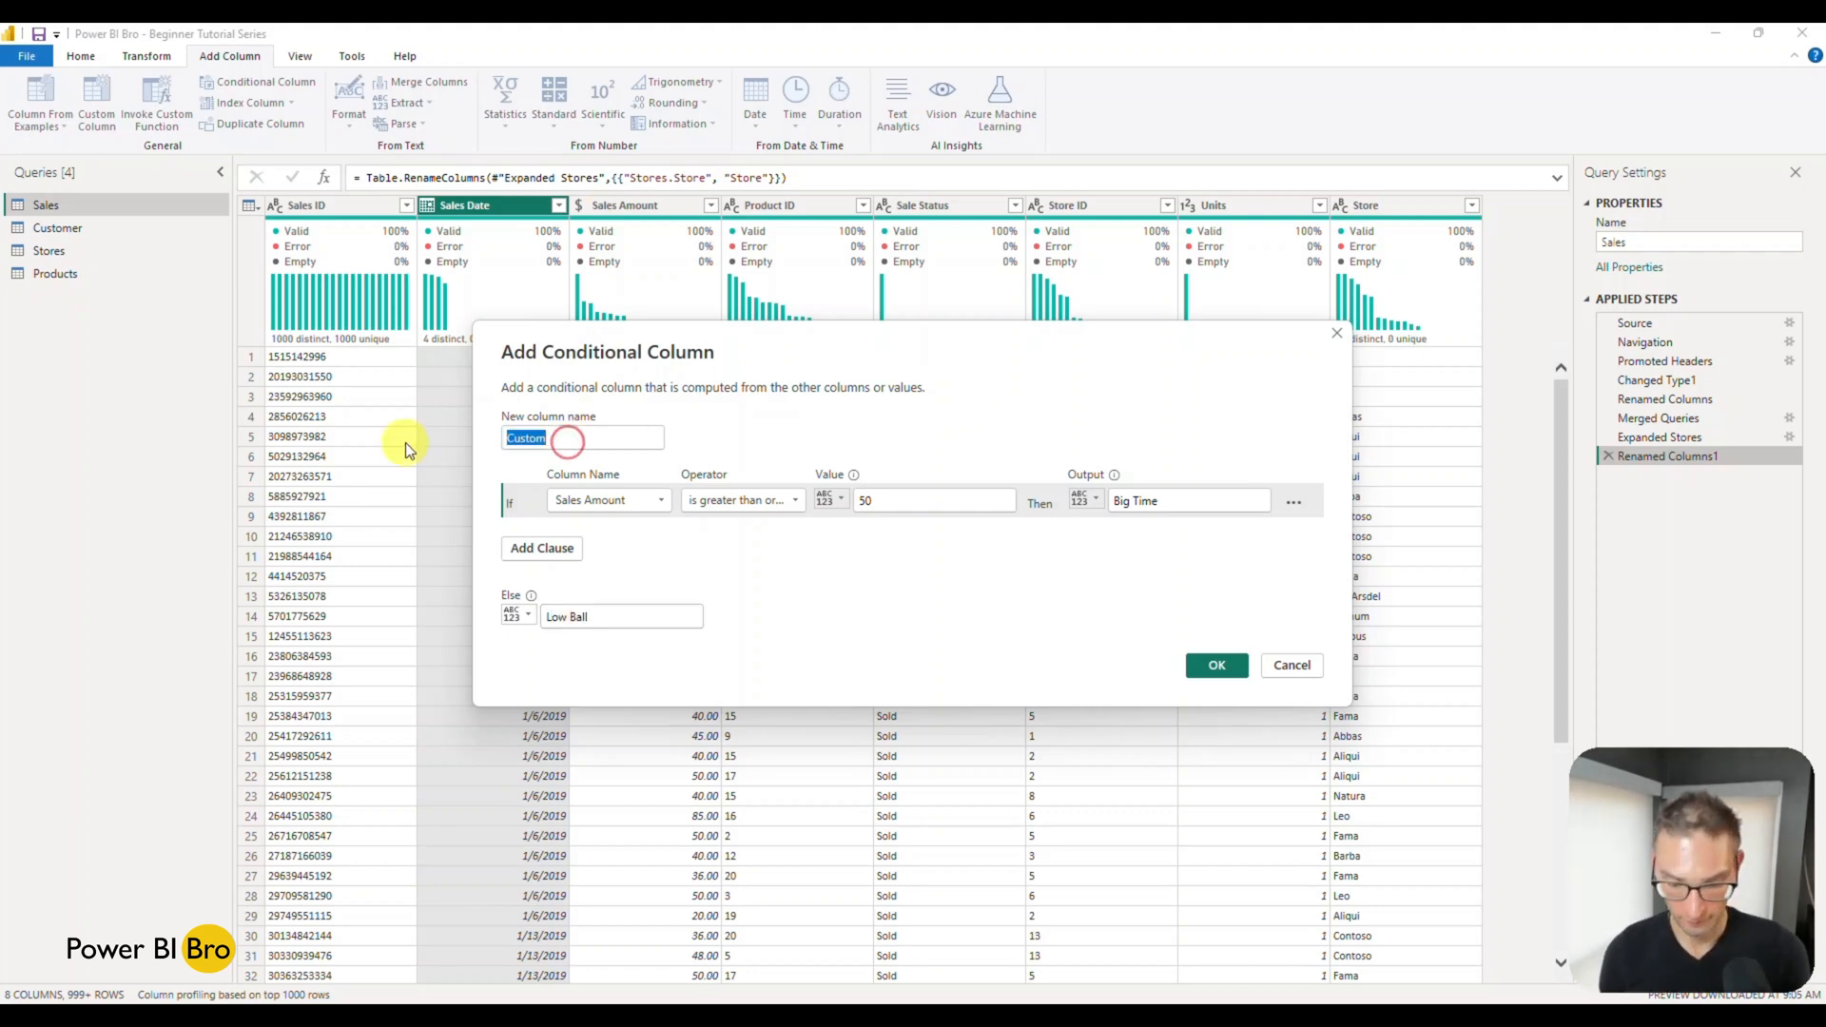
type(" Test")
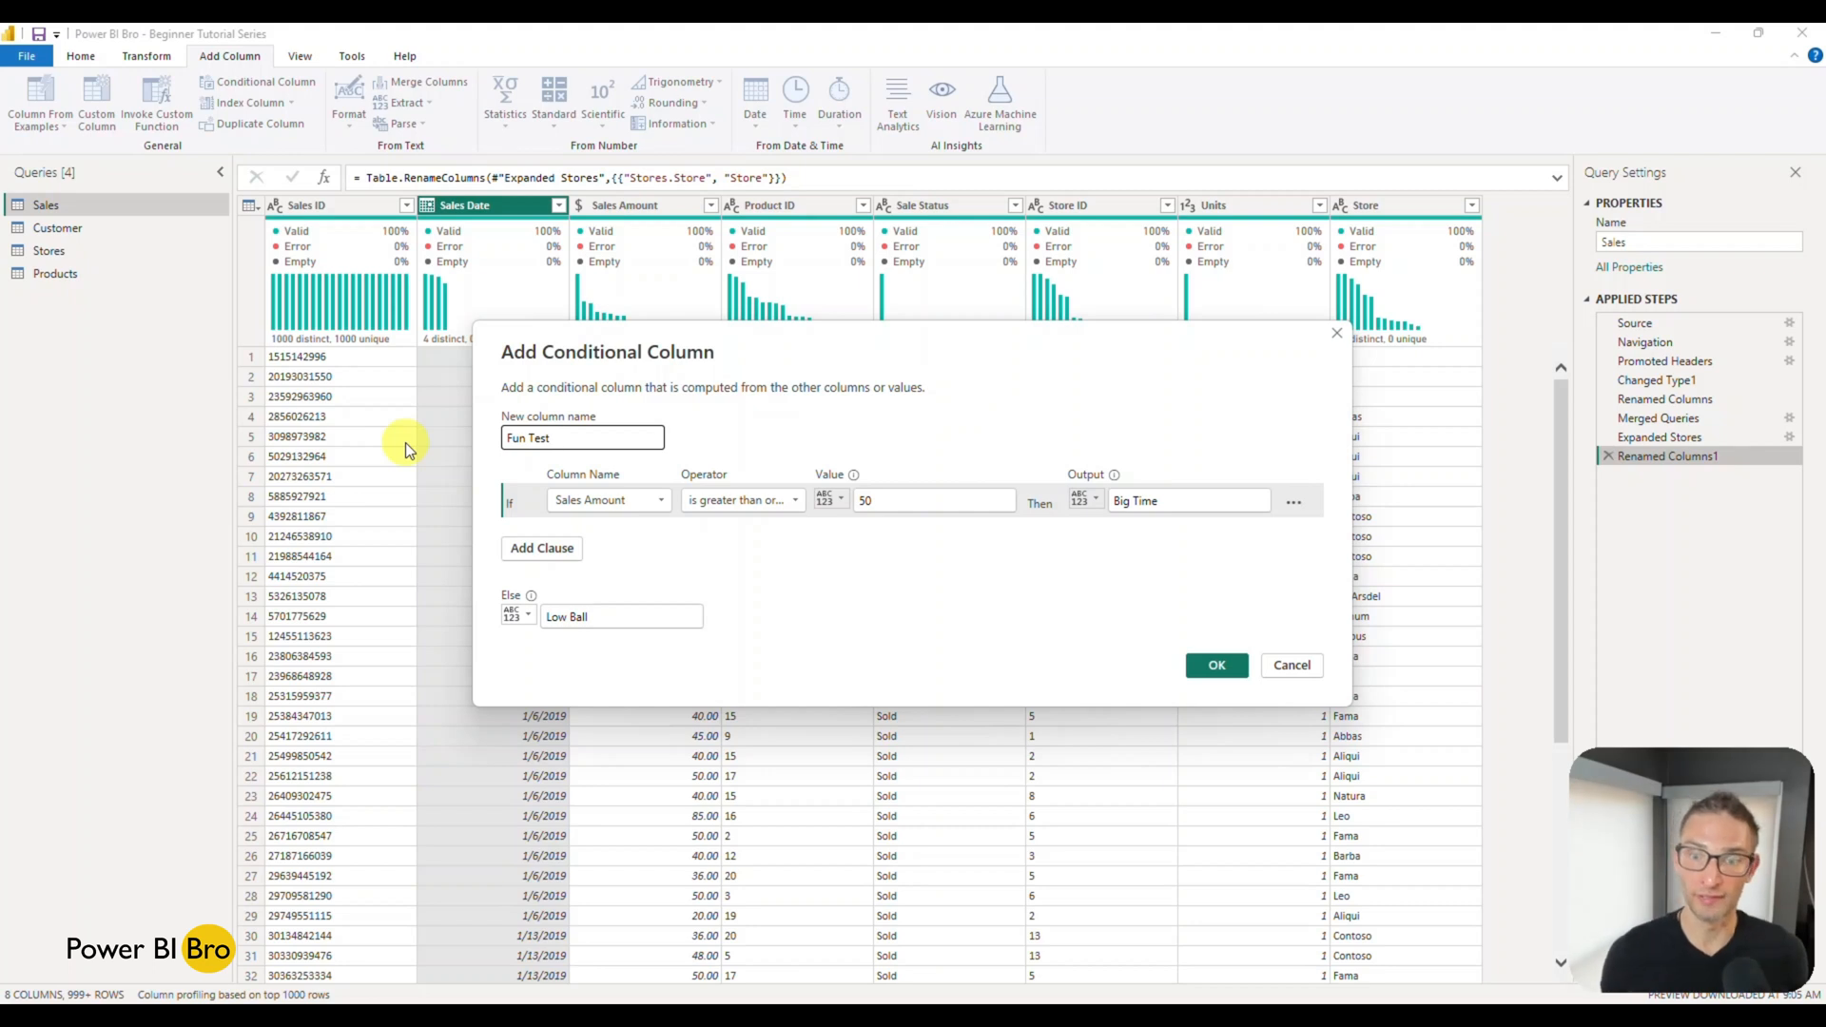
left_click(1216, 664)
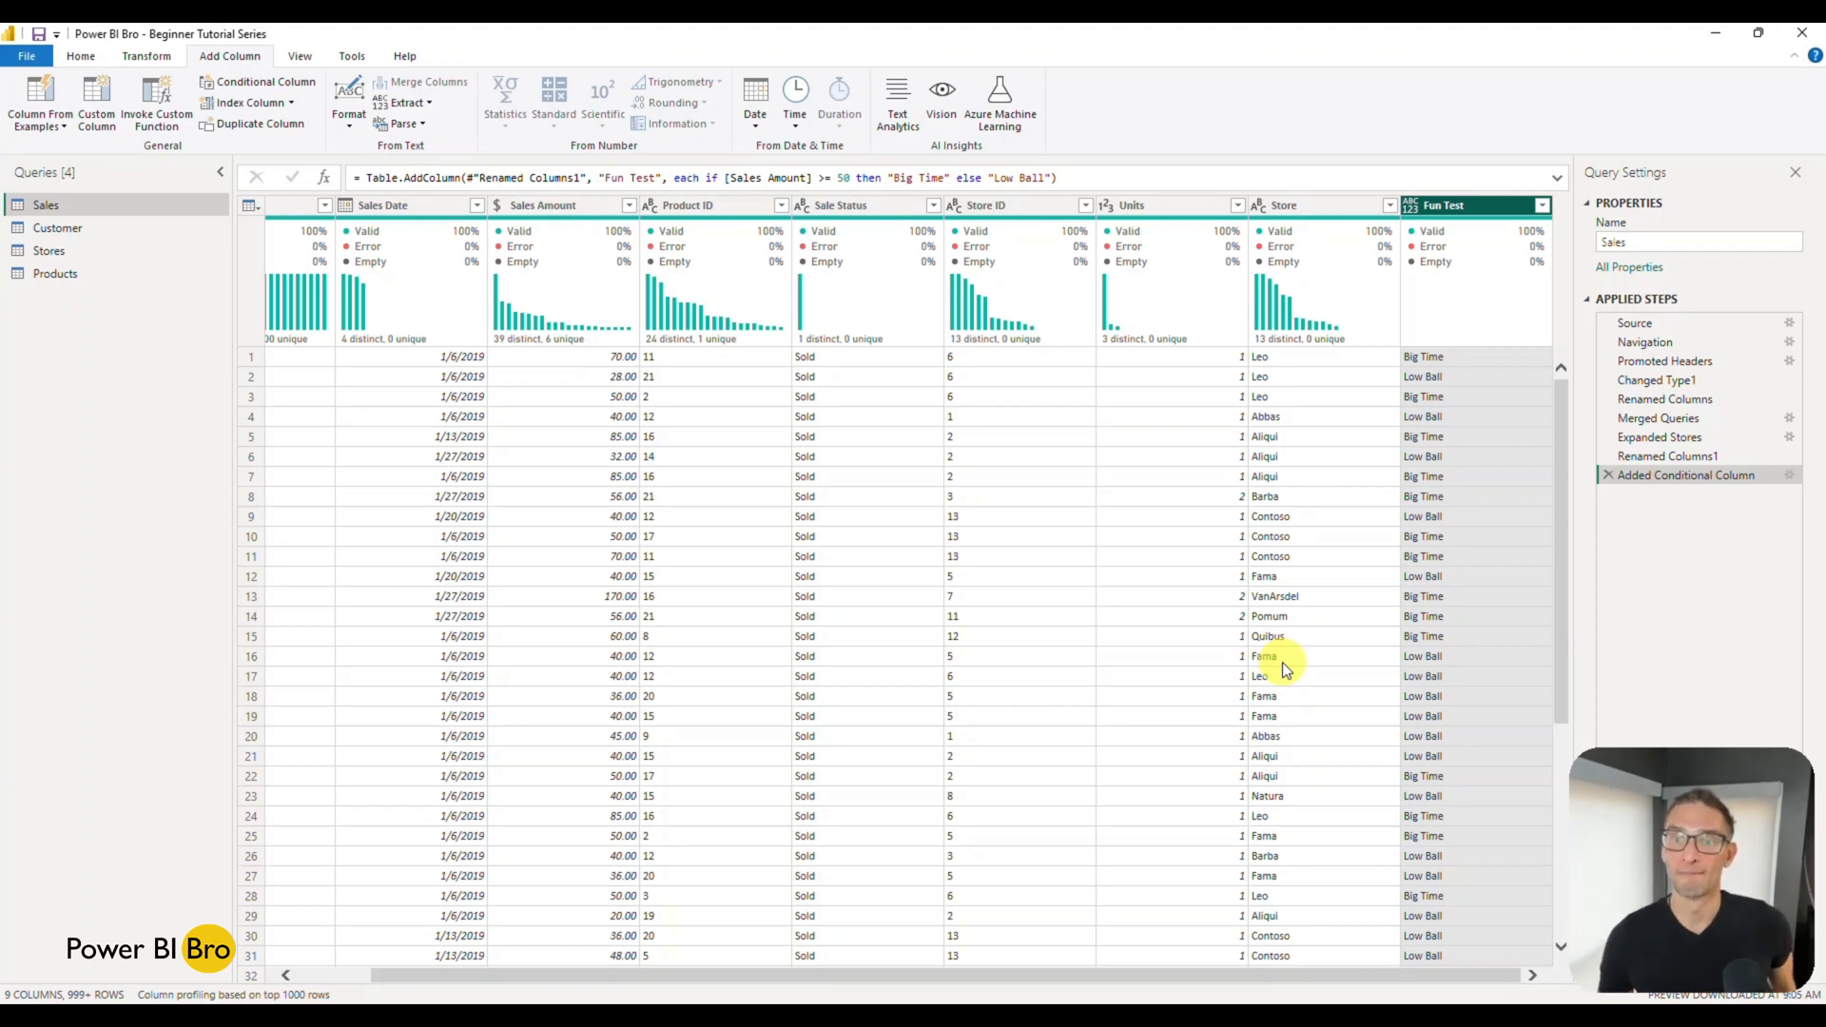
Review the settings of the Added Conditional Column step that produces Fun Test, and accept them.
left_click(1788, 475)
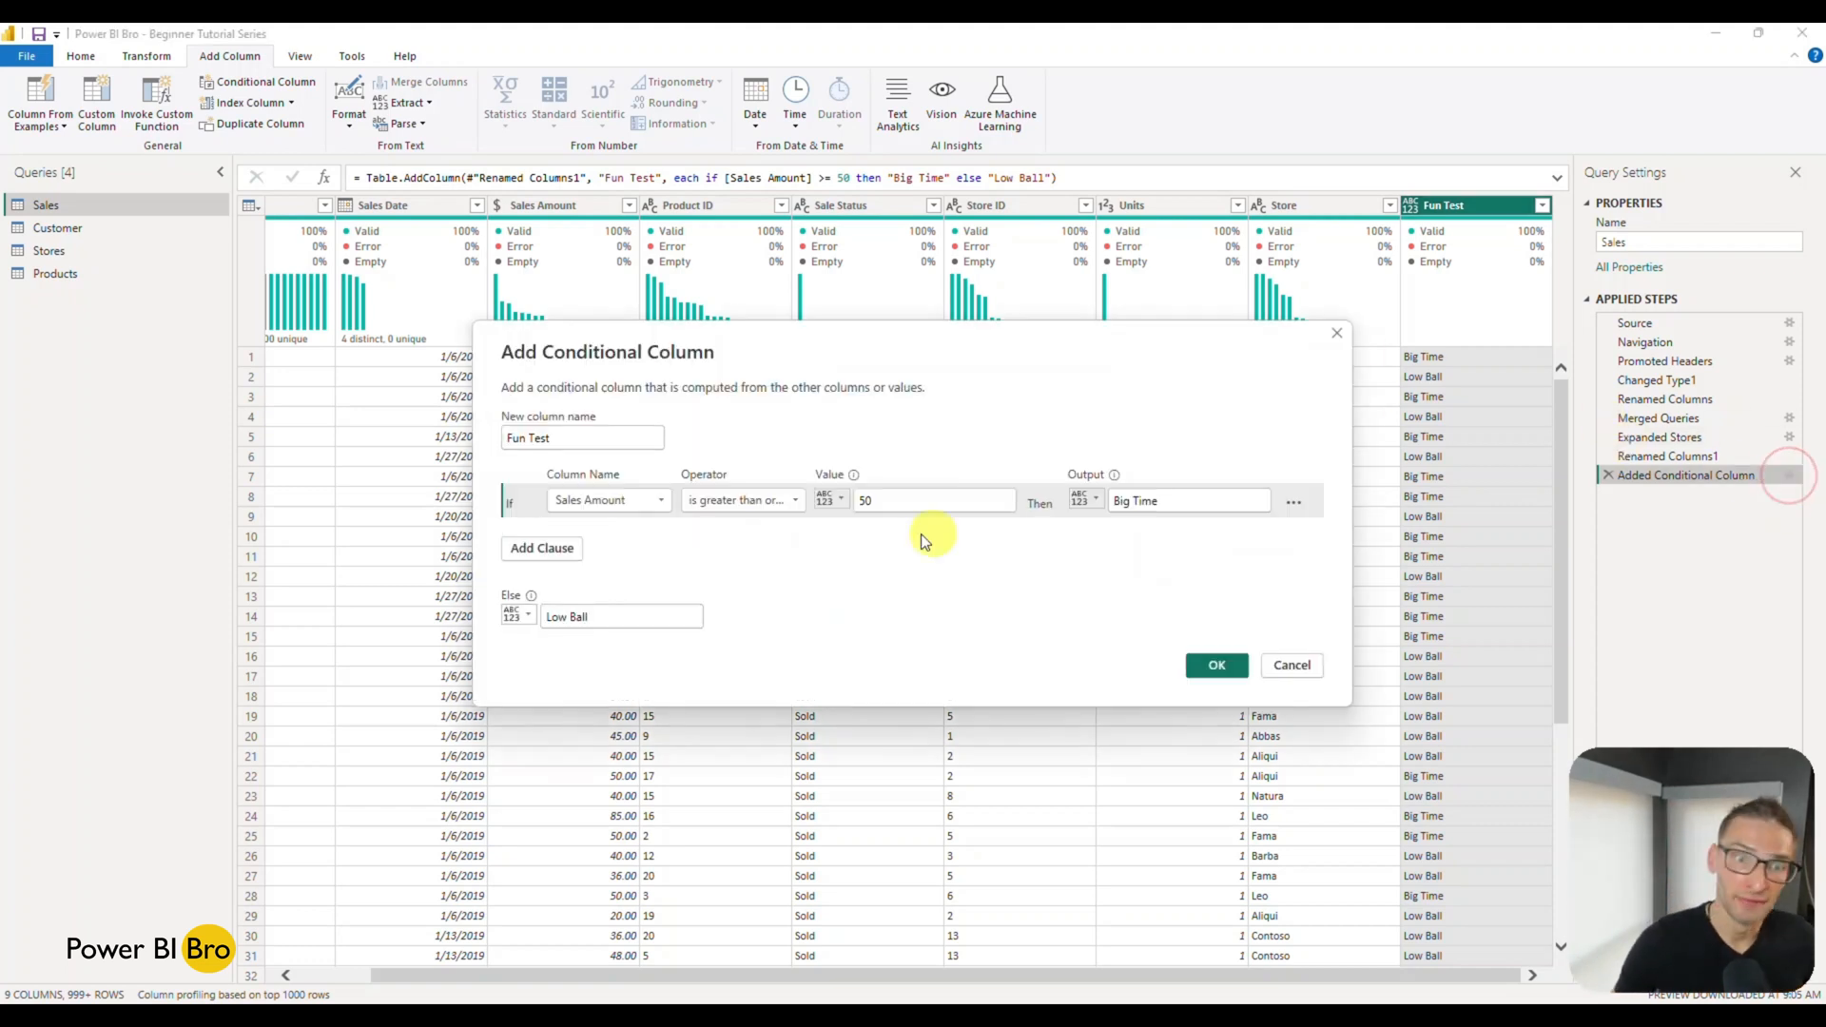
left_click(538, 435)
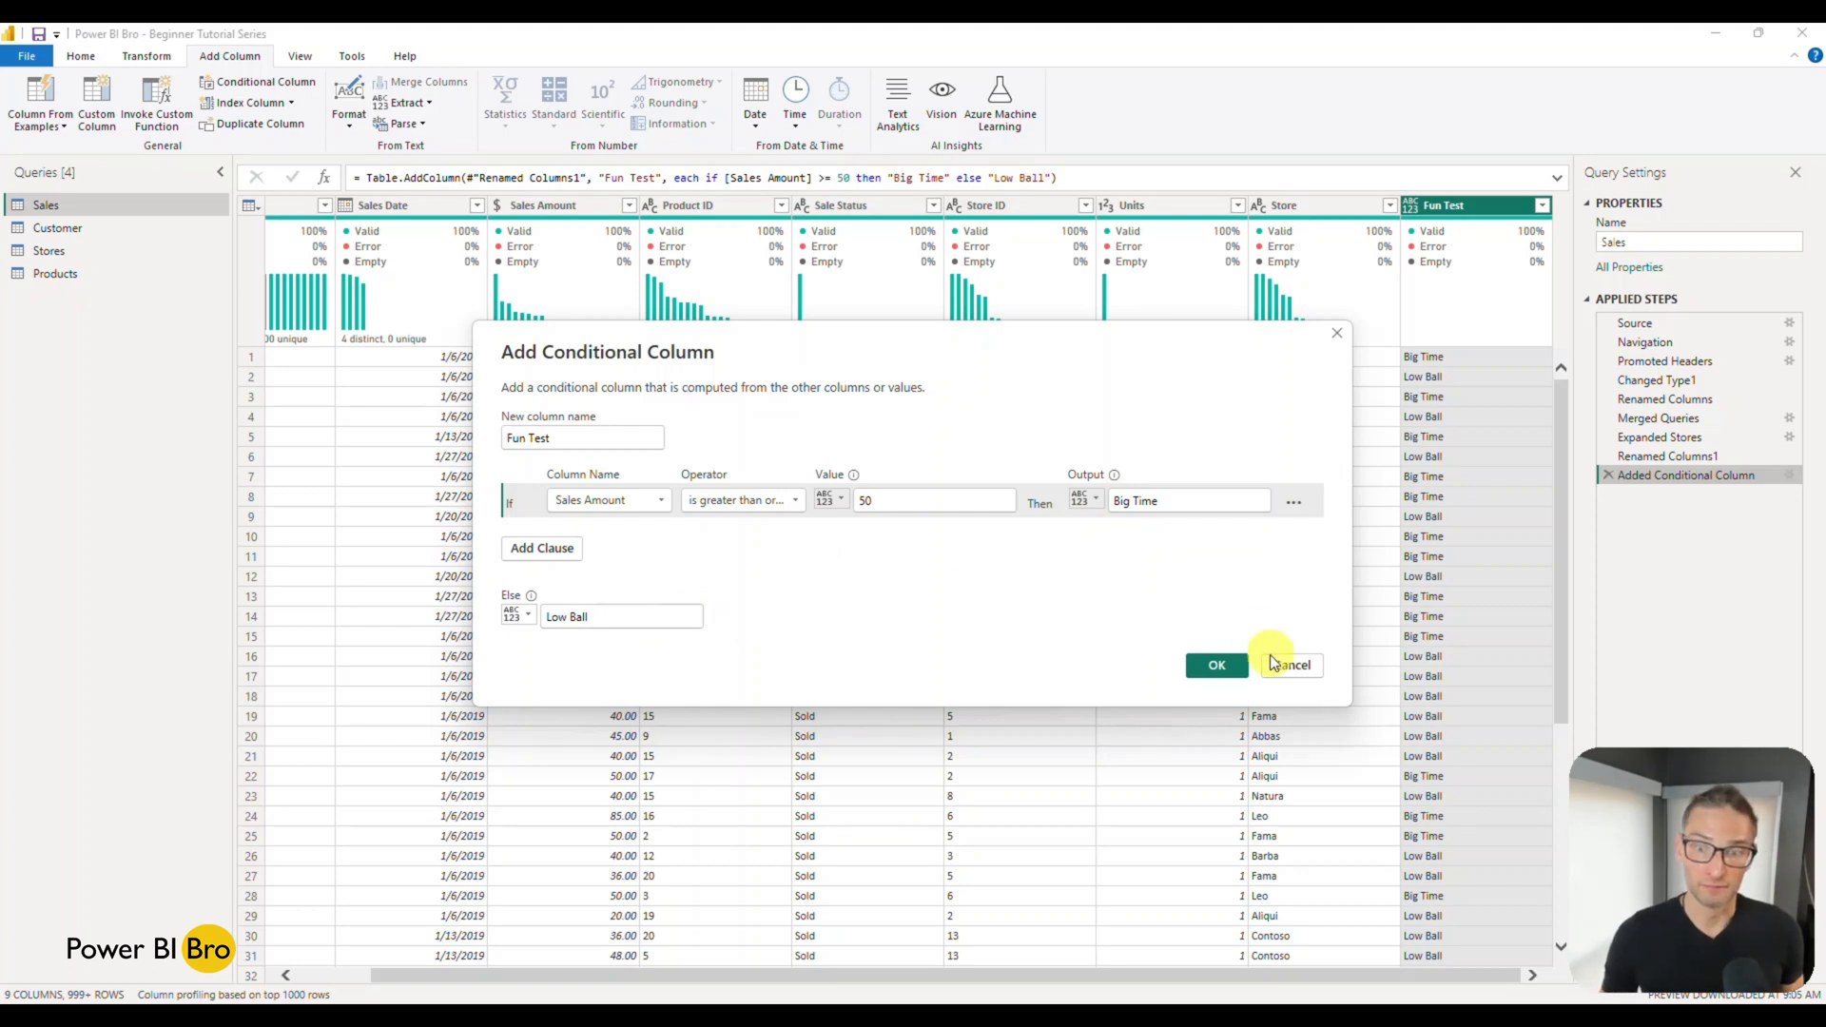
left_click(1216, 664)
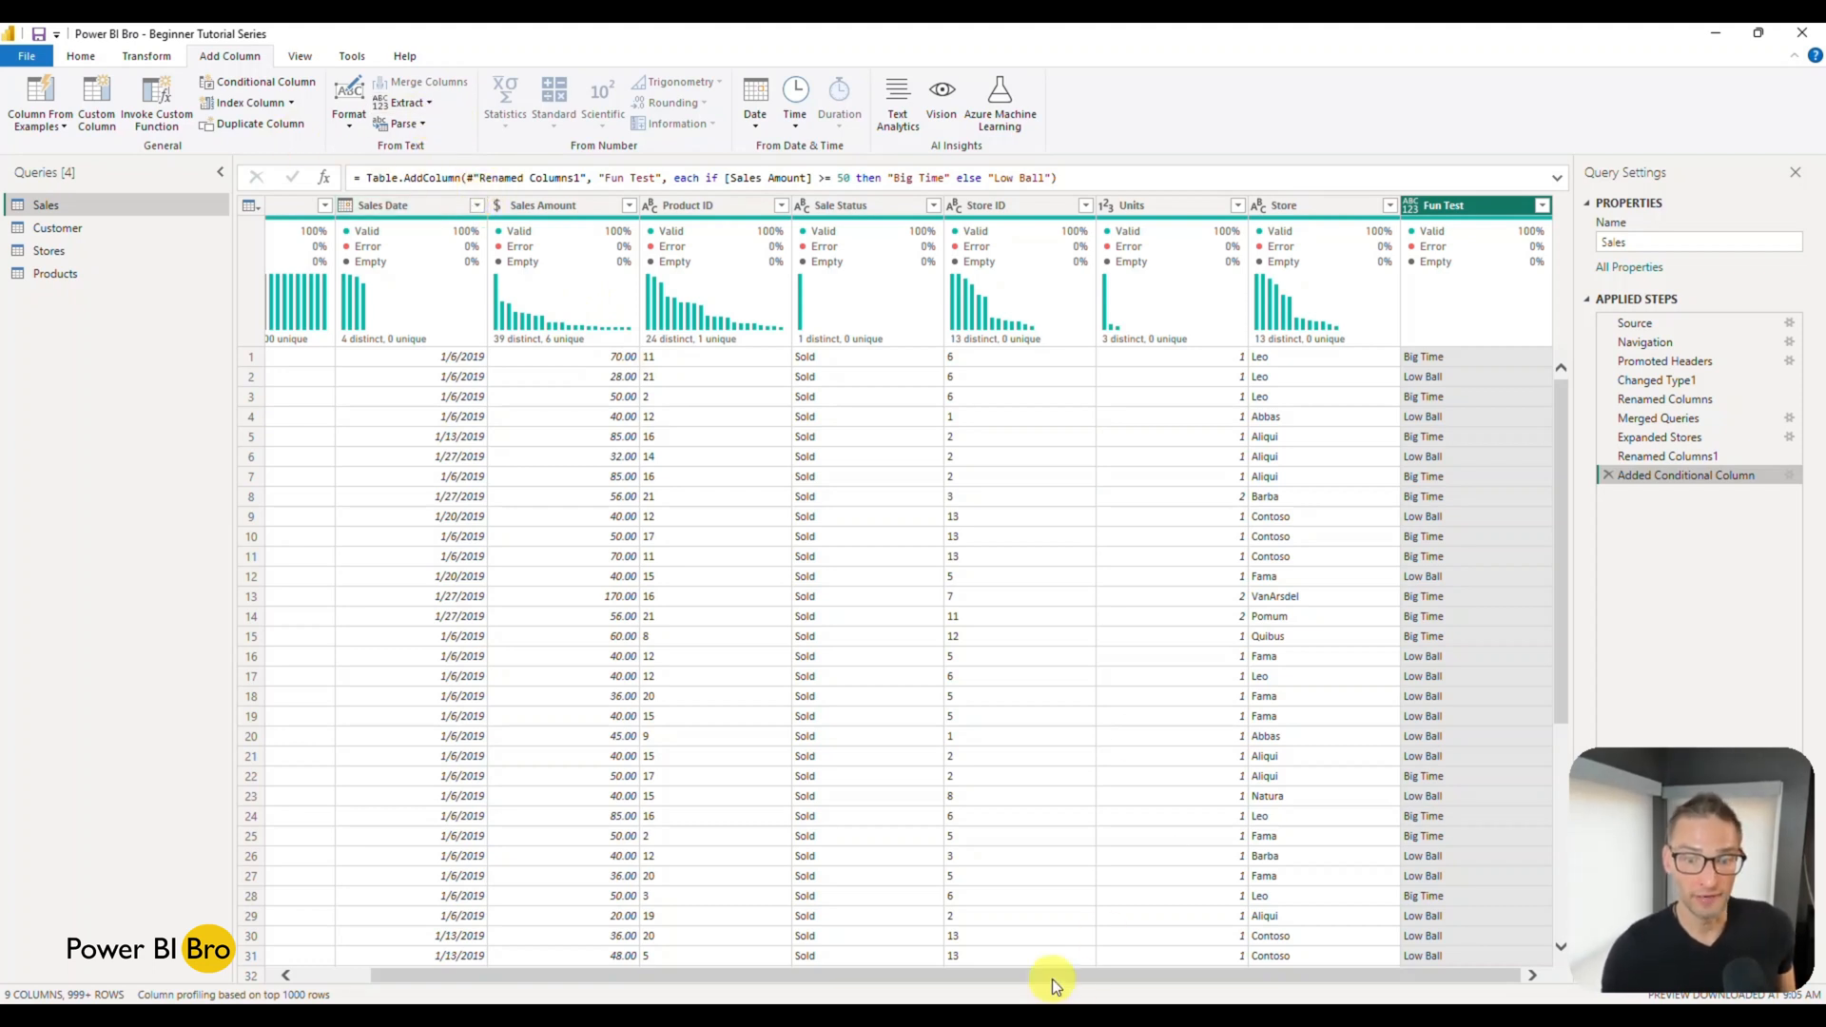
Duplicate the Sale Status column in the Sales query and delete the resulting Duplicated Column step.
left_click_drag(1051, 979, 860, 971)
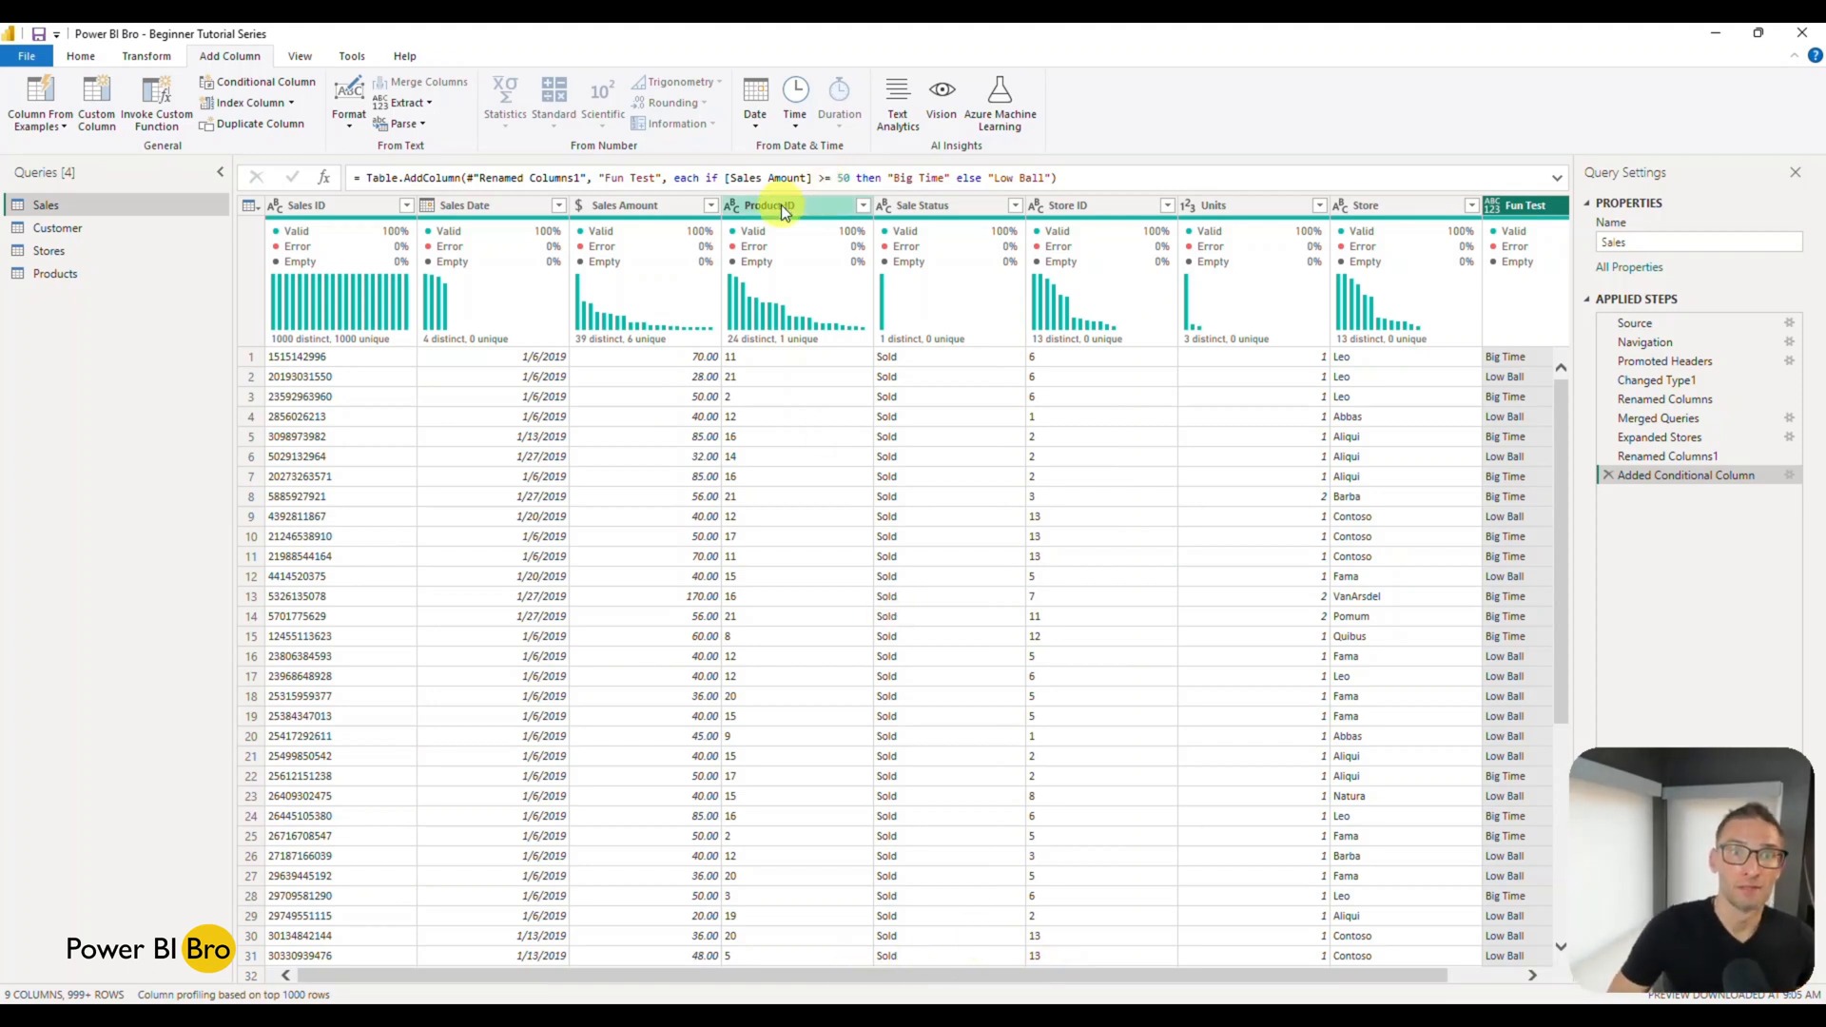
right_click(918, 204)
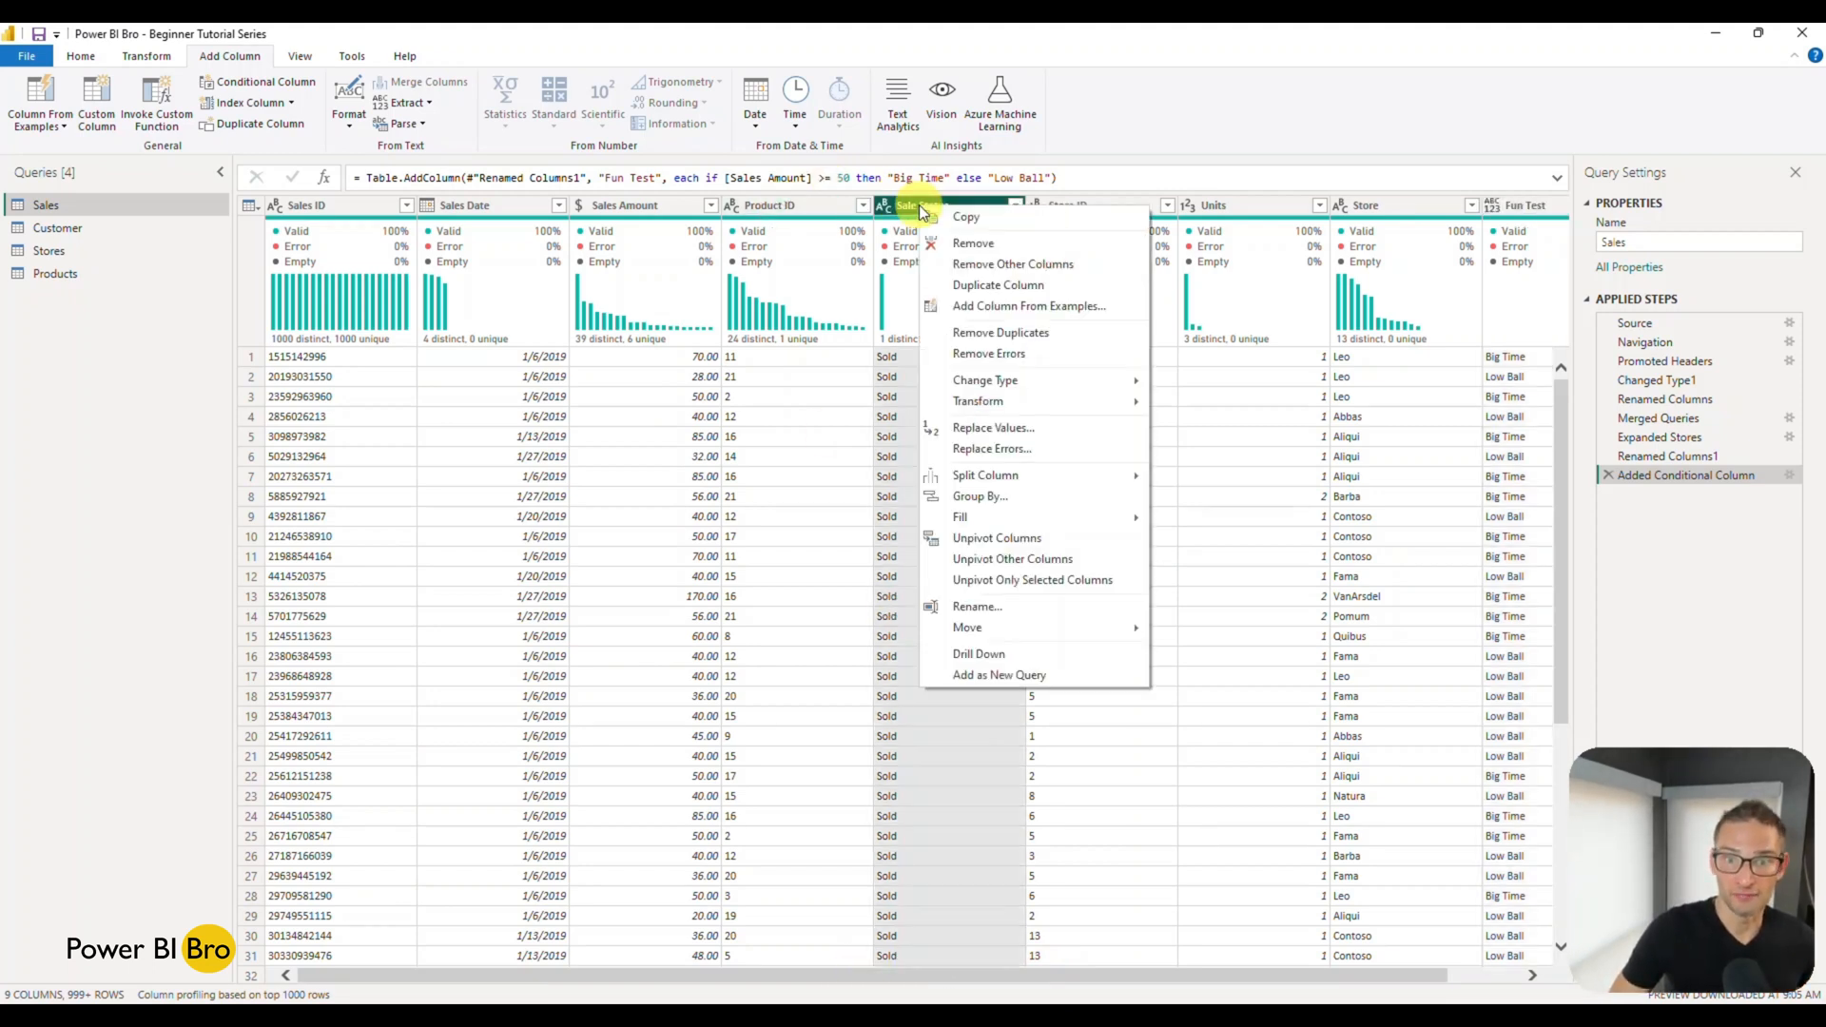
left_click(988, 285)
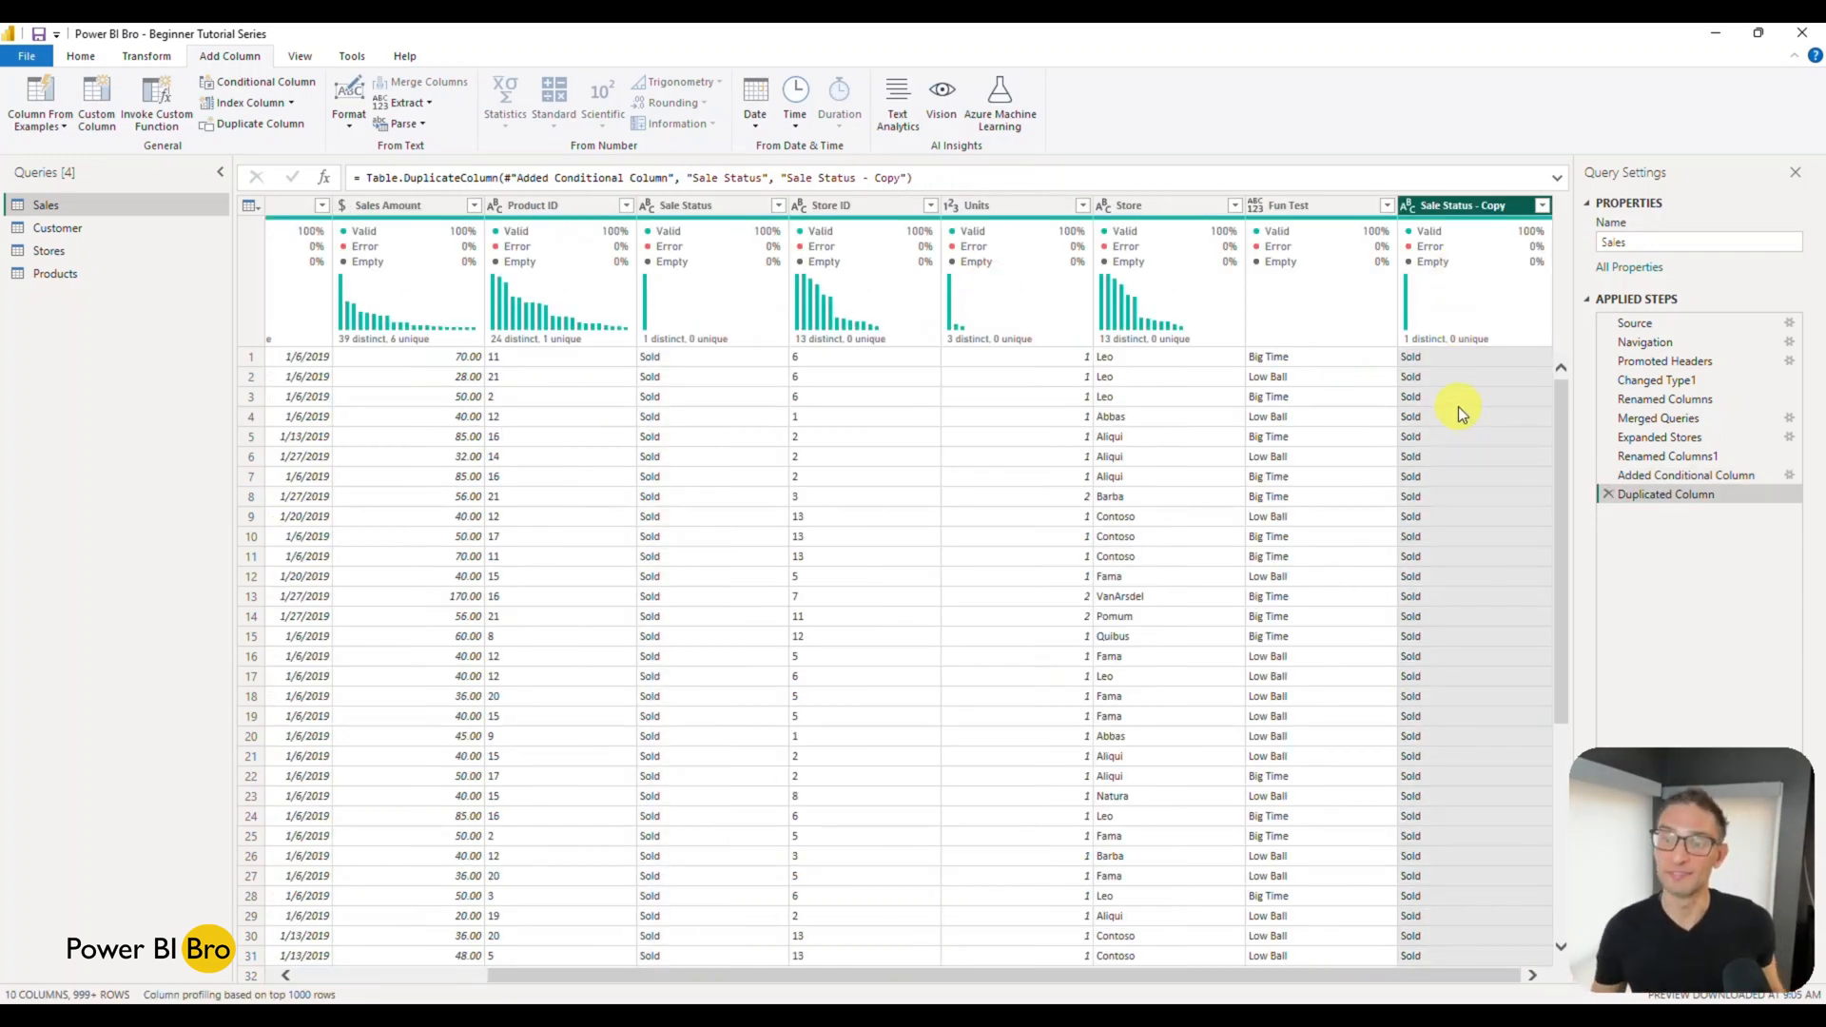
left_click(1608, 494)
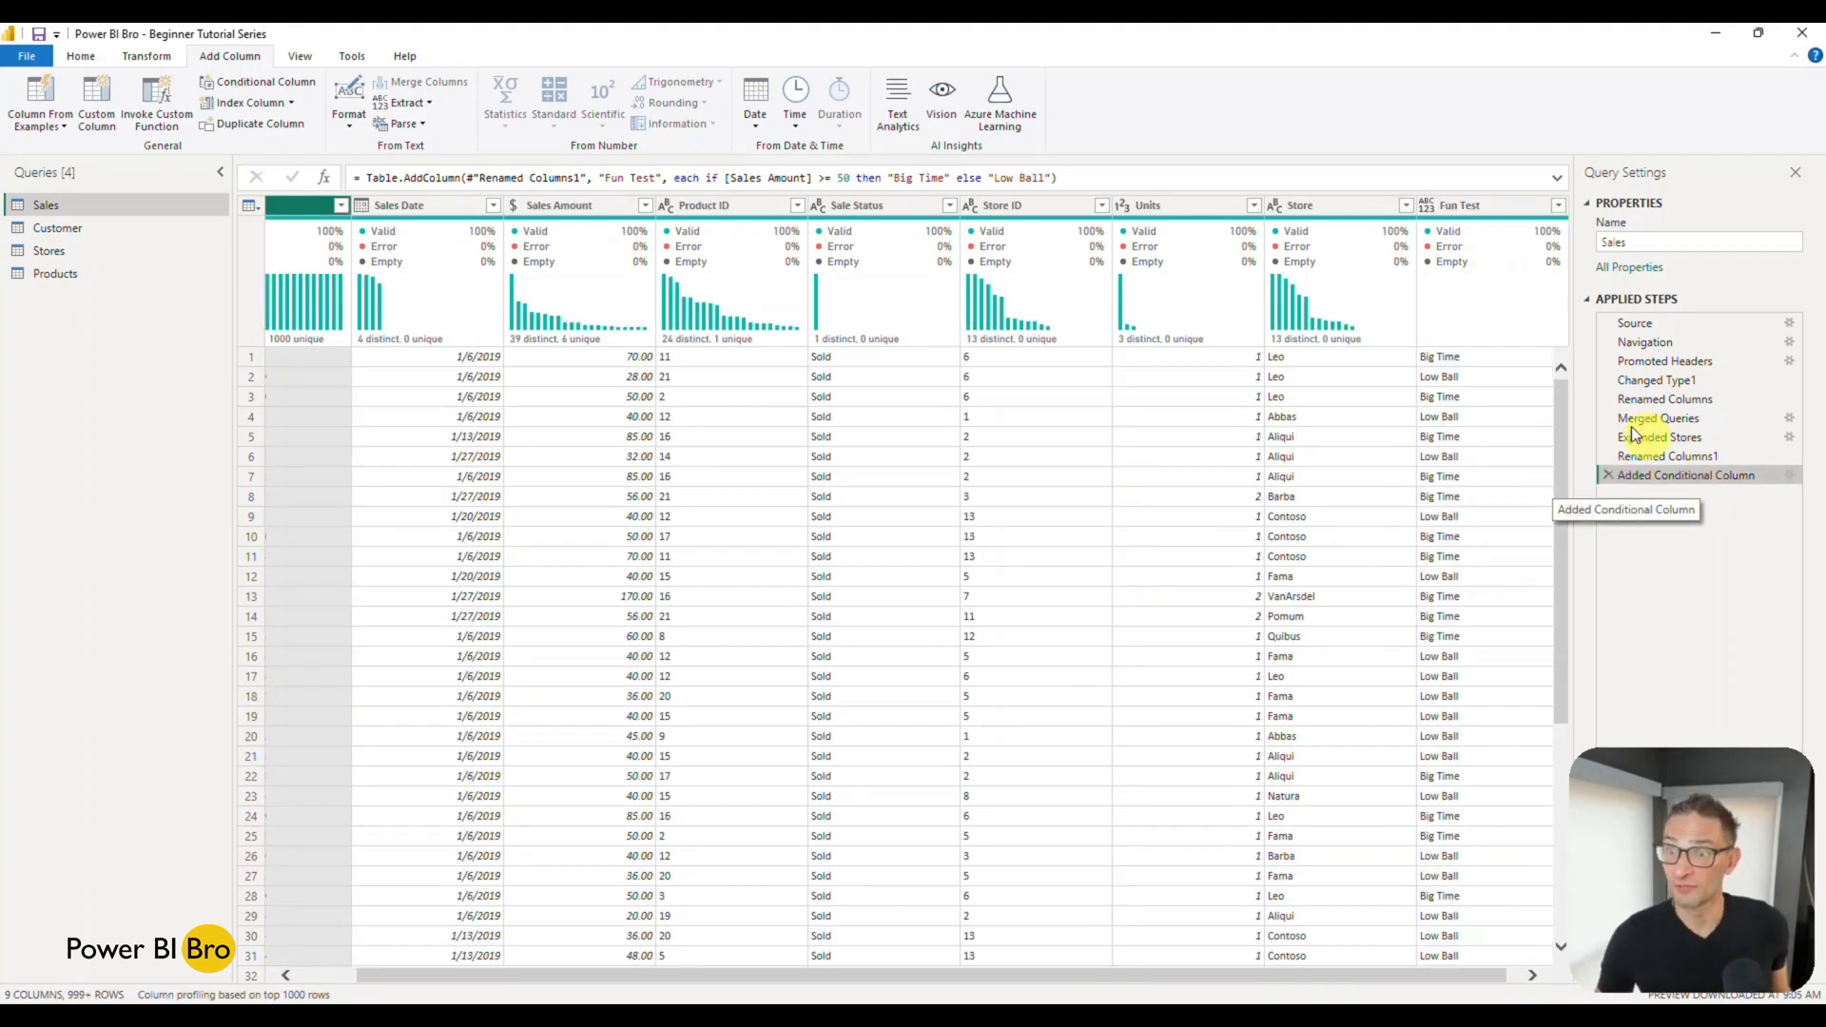
Remove the Fun Test column by deleting the Added Conditional Column step from the Sales query.
left_click(1456, 205)
left_click(1605, 474)
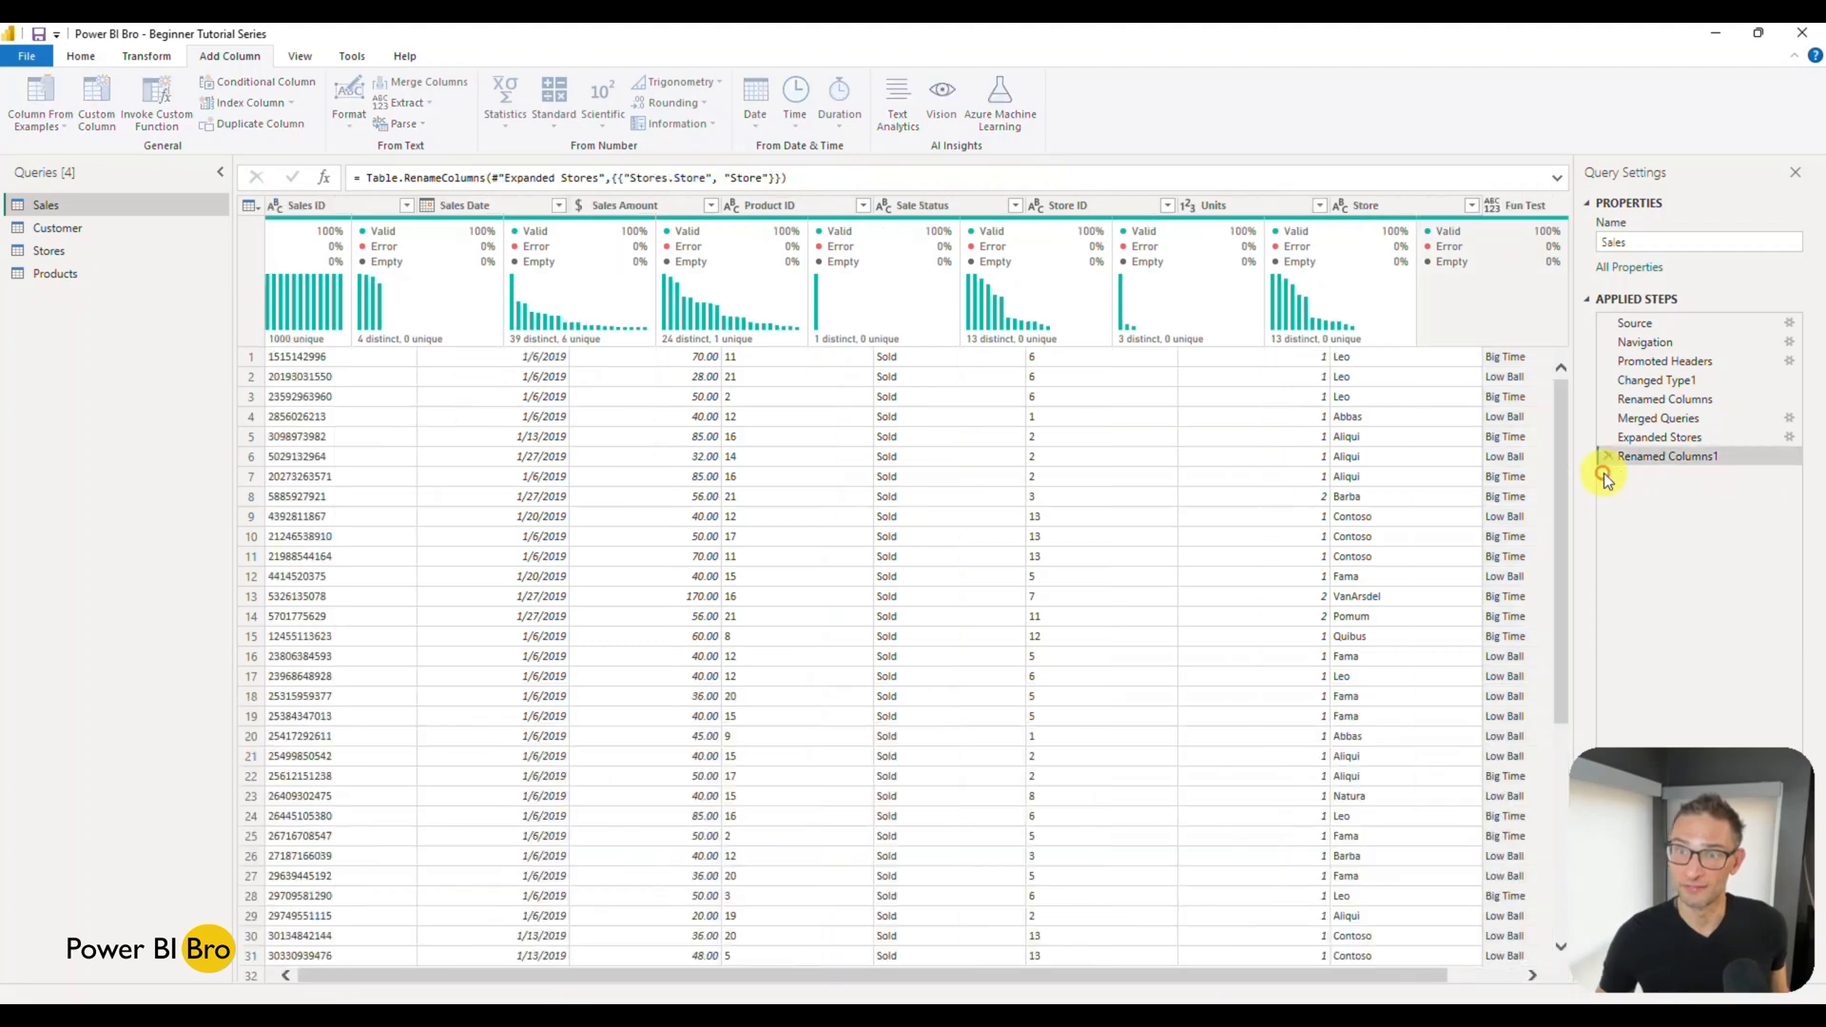
left_click(143, 57)
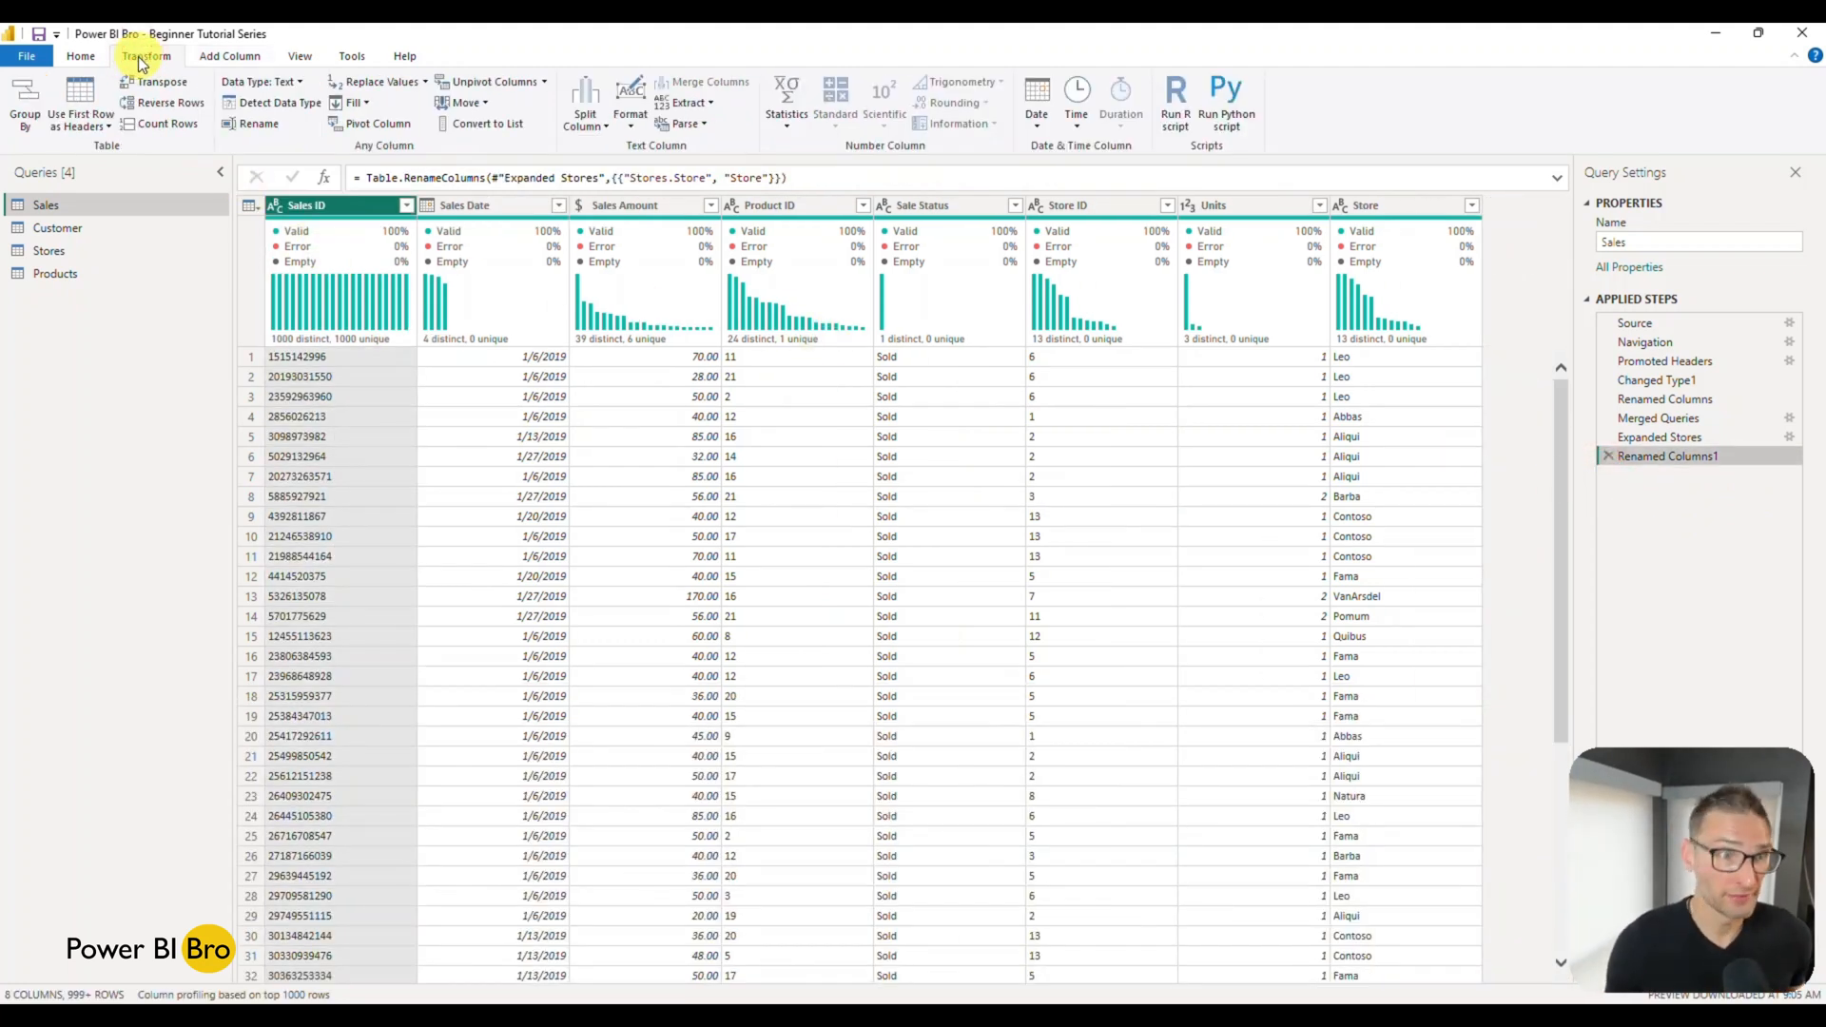